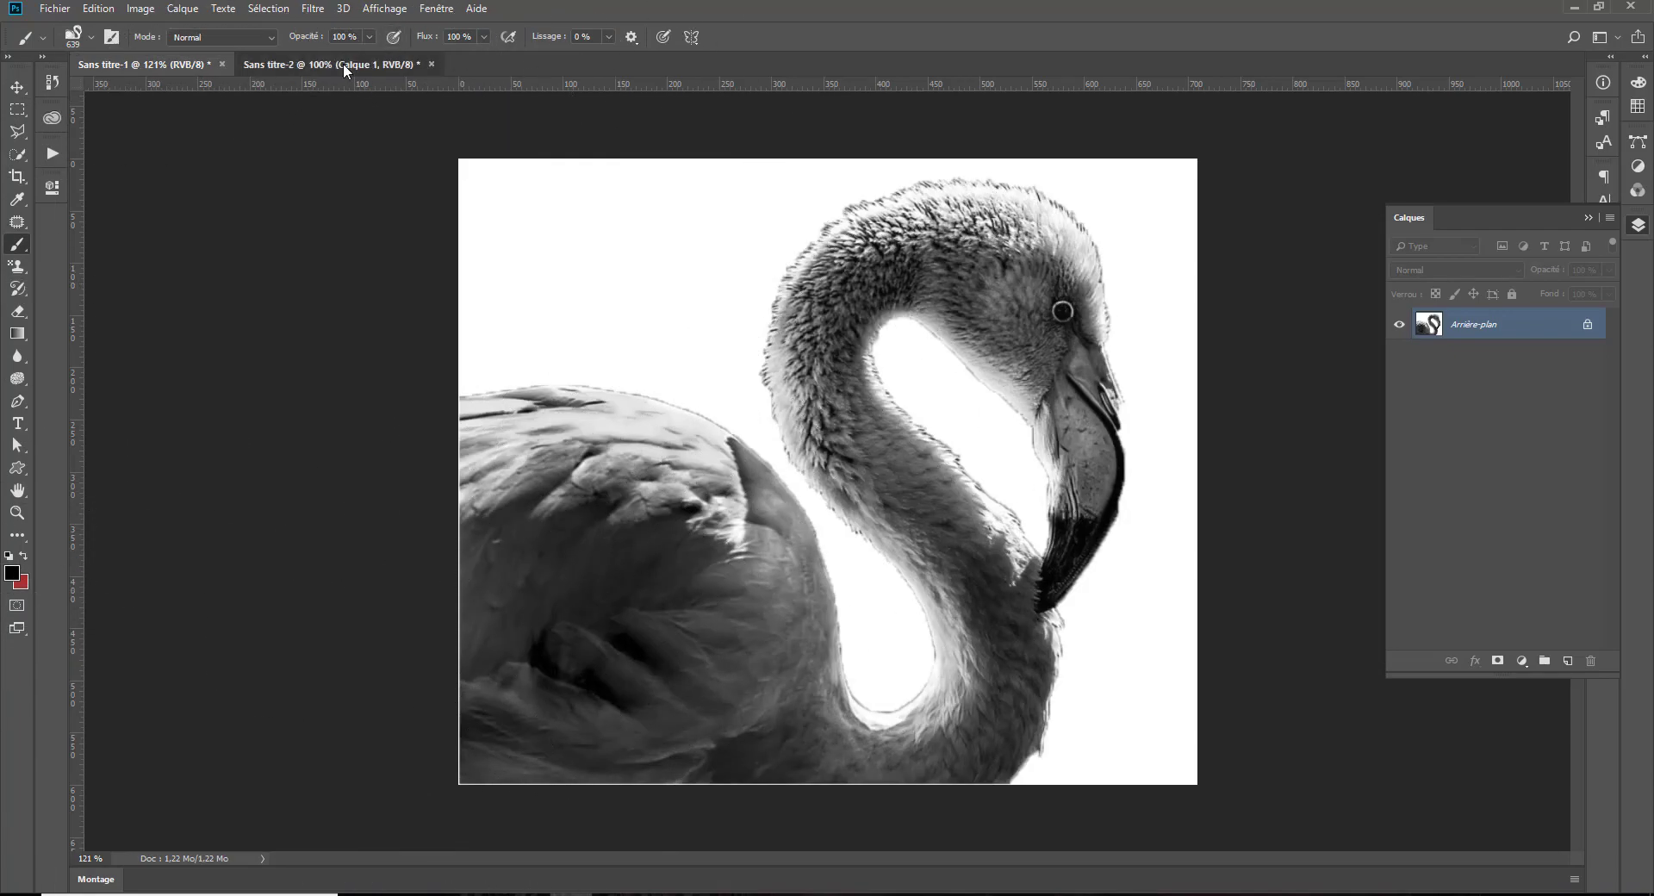
Check the flamingo photo in Sans titre-2, then undo the flamingo brush strokes in Sans titre-1 until the canvas is white
left_click(343, 64)
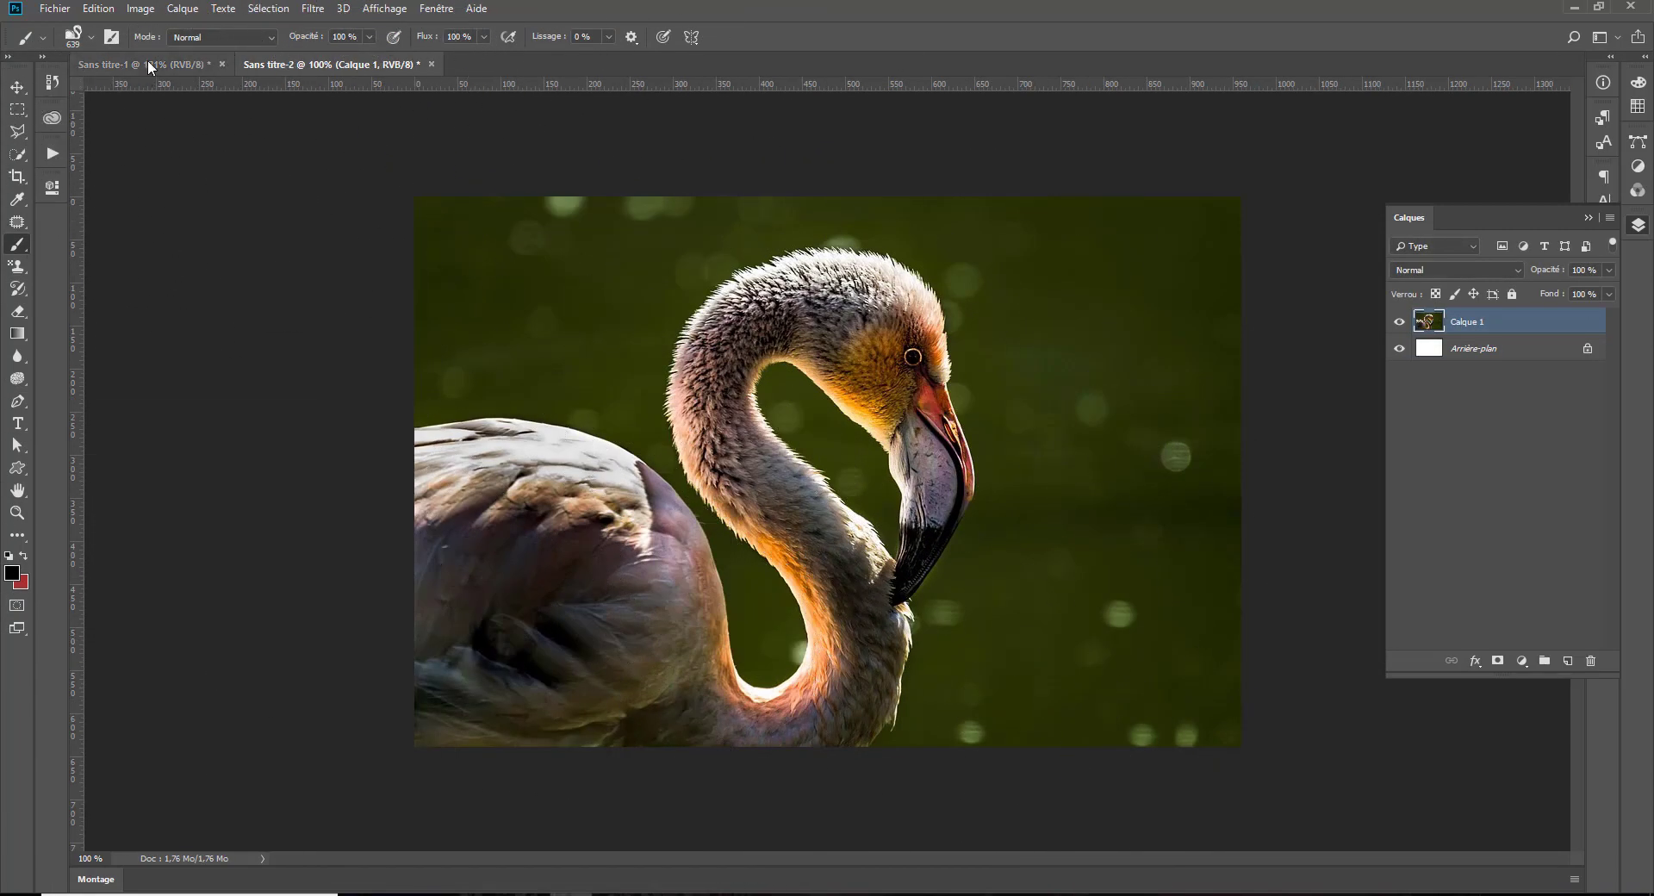
left_click(147, 63)
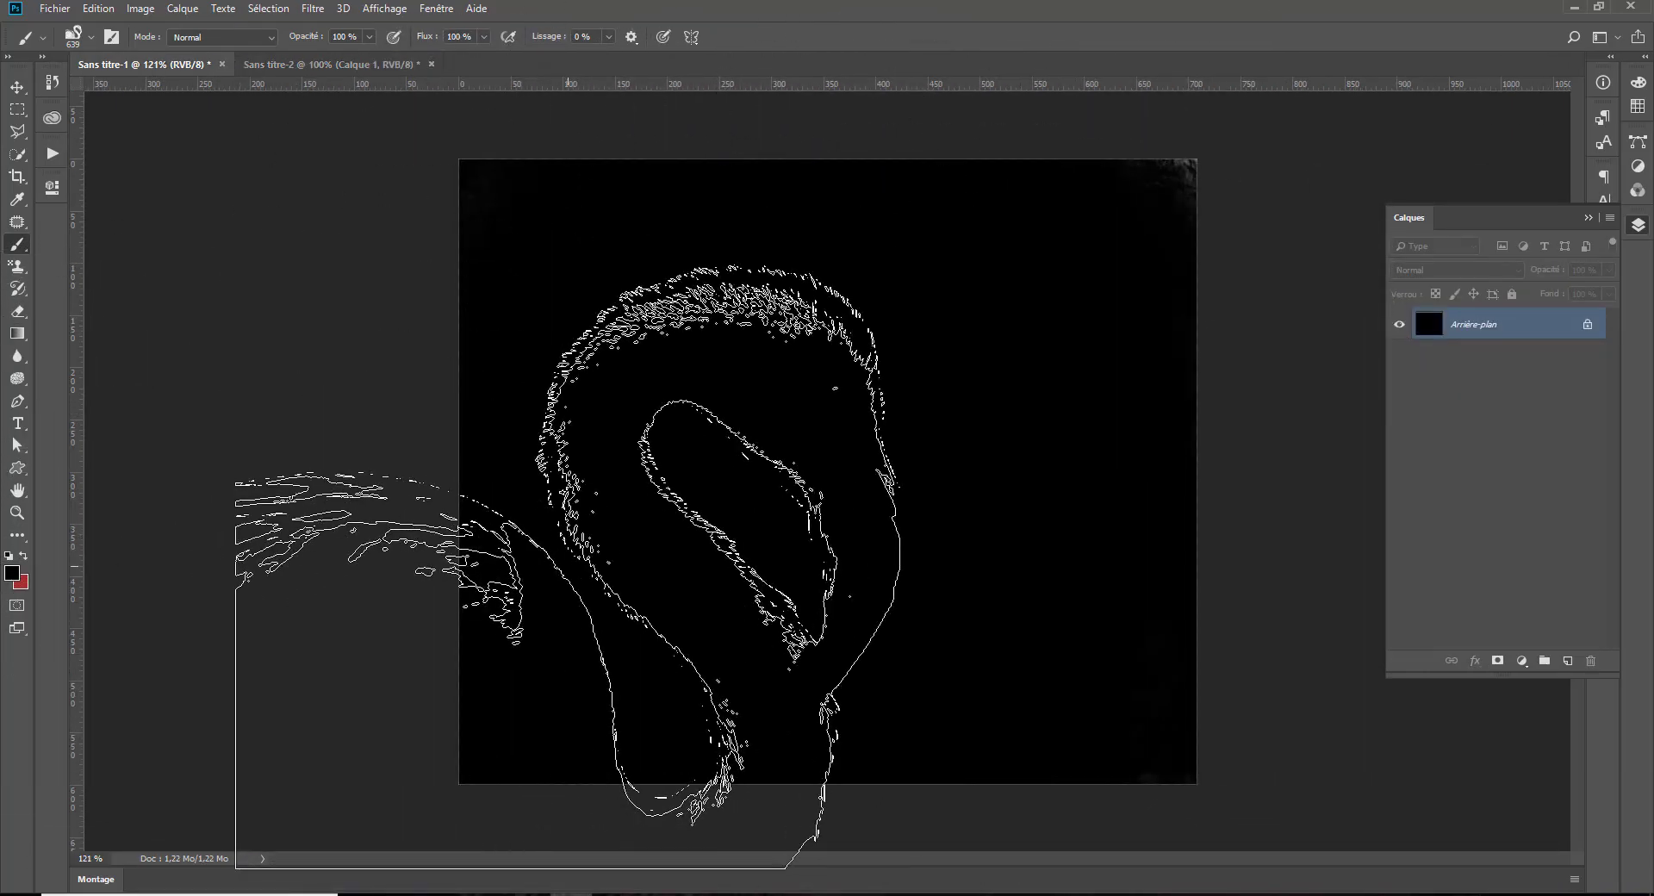
key("ctrl+z")
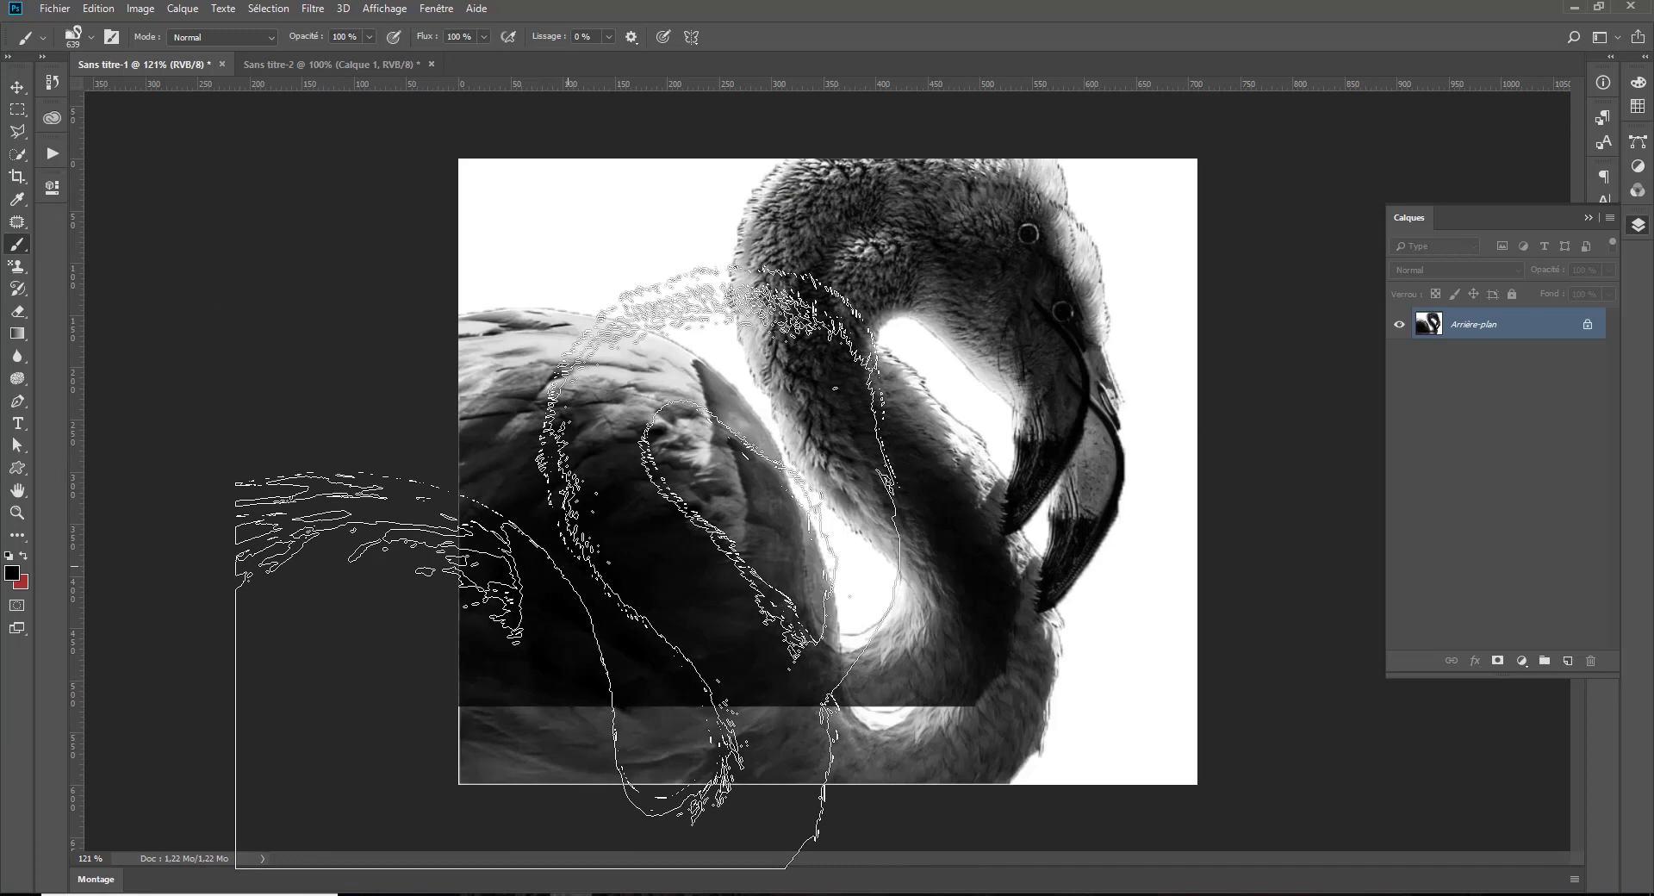
key("ctrl+z")
key("ctrl+z")
key("ctrl+z")
key("ctrl+z")
key("ctrl+alt+z")
key("ctrl+alt+z")
key("ctrl+alt+z")
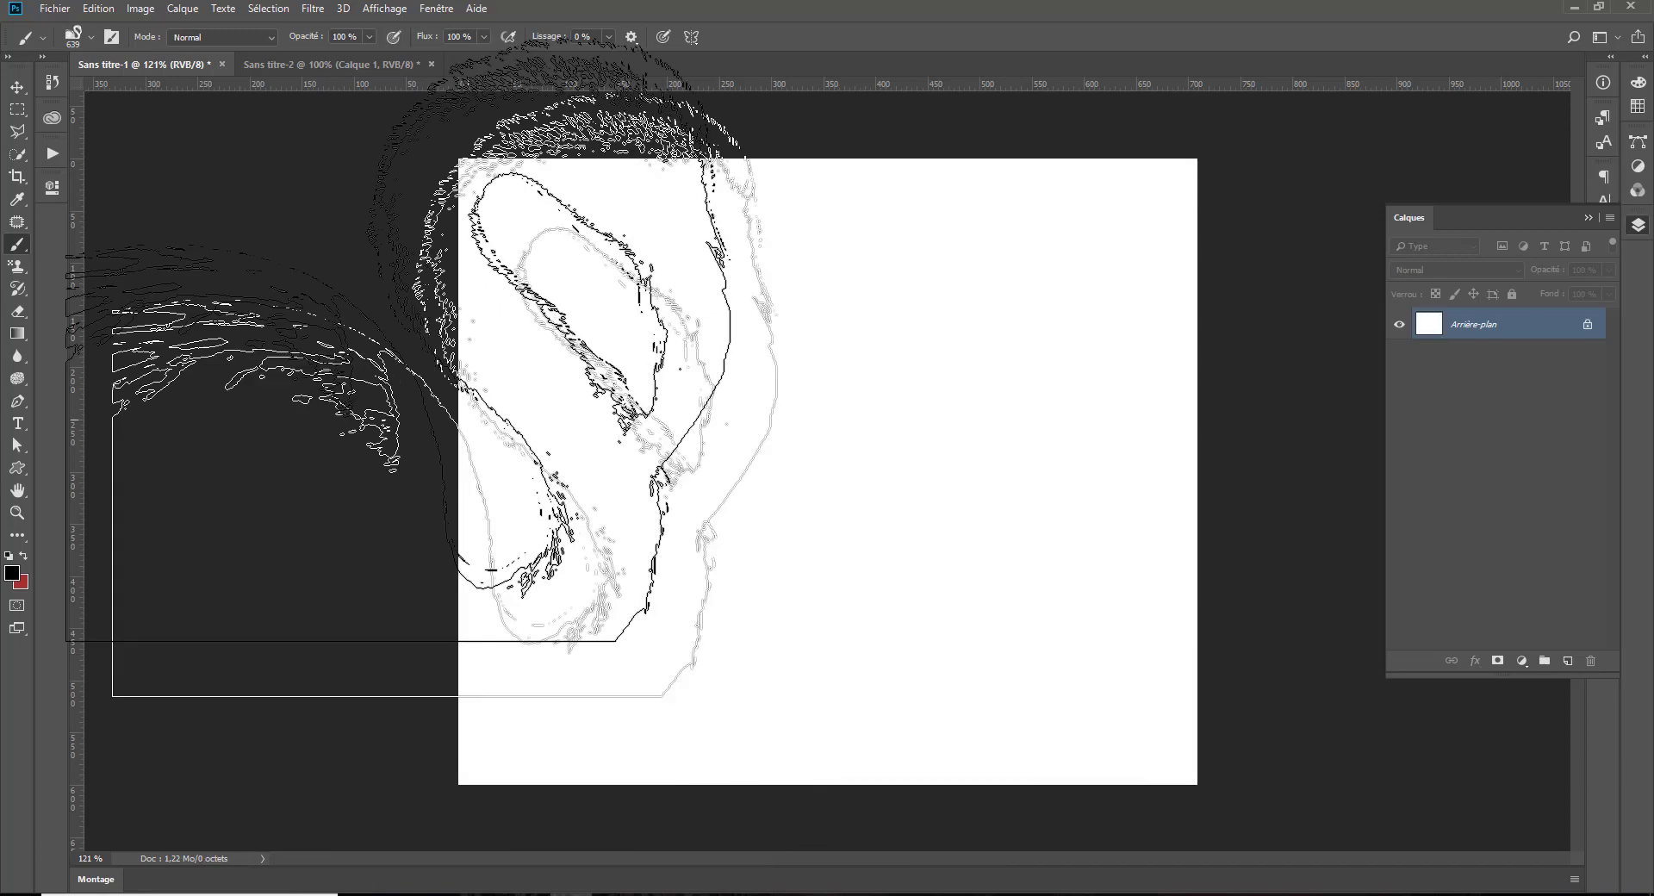
Set the Brush tool's size to 23 px
left_click(17, 109)
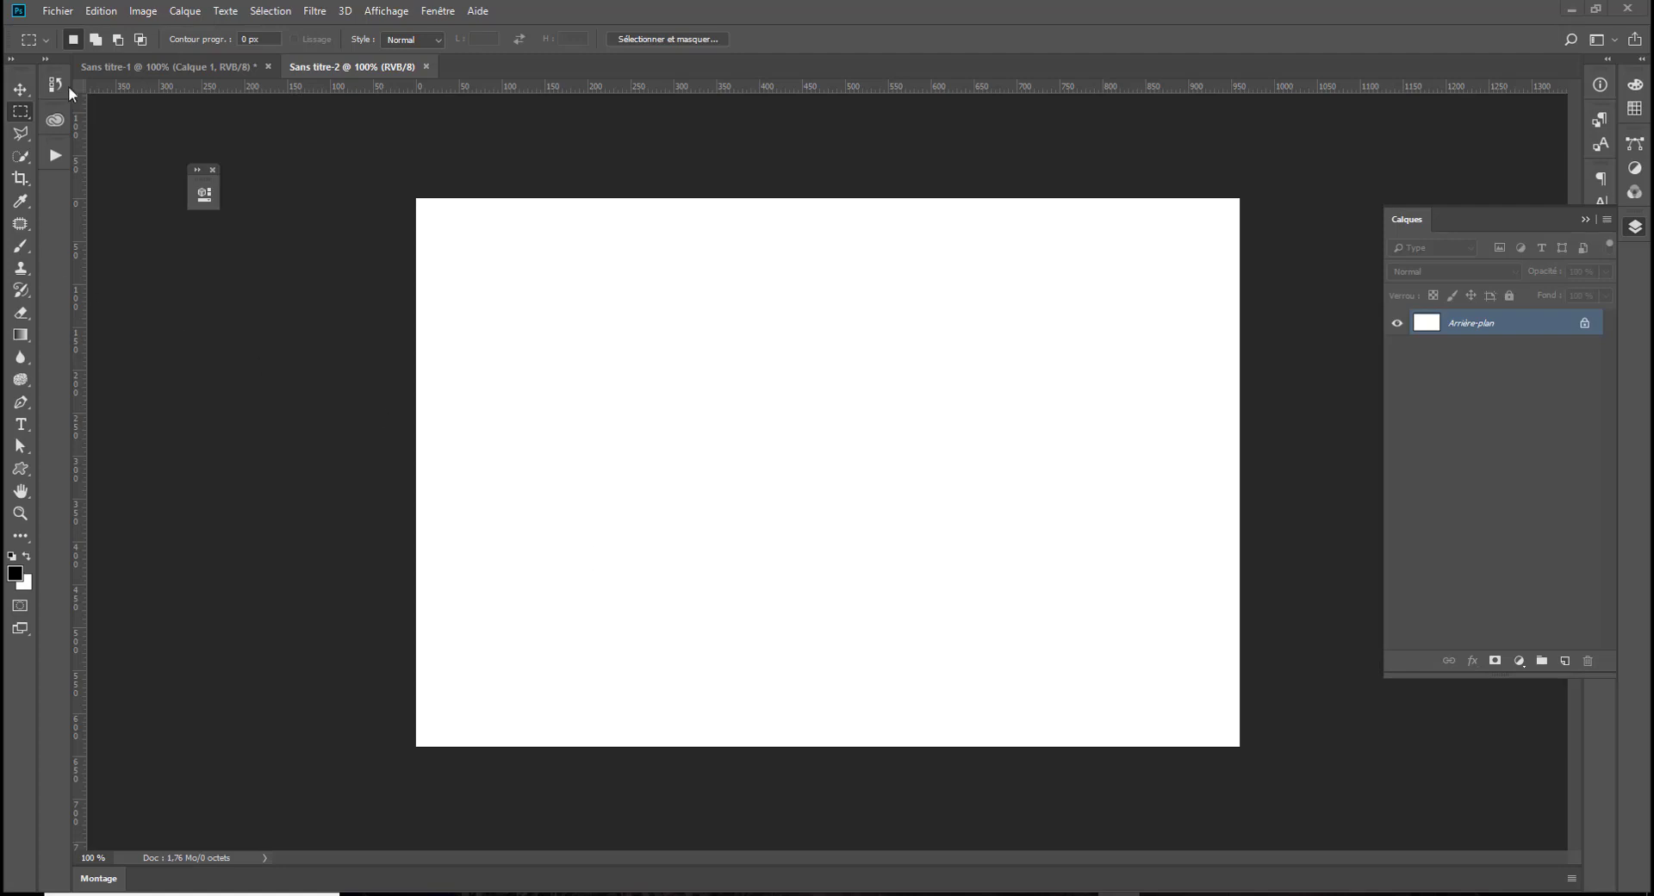
left_click(17, 247)
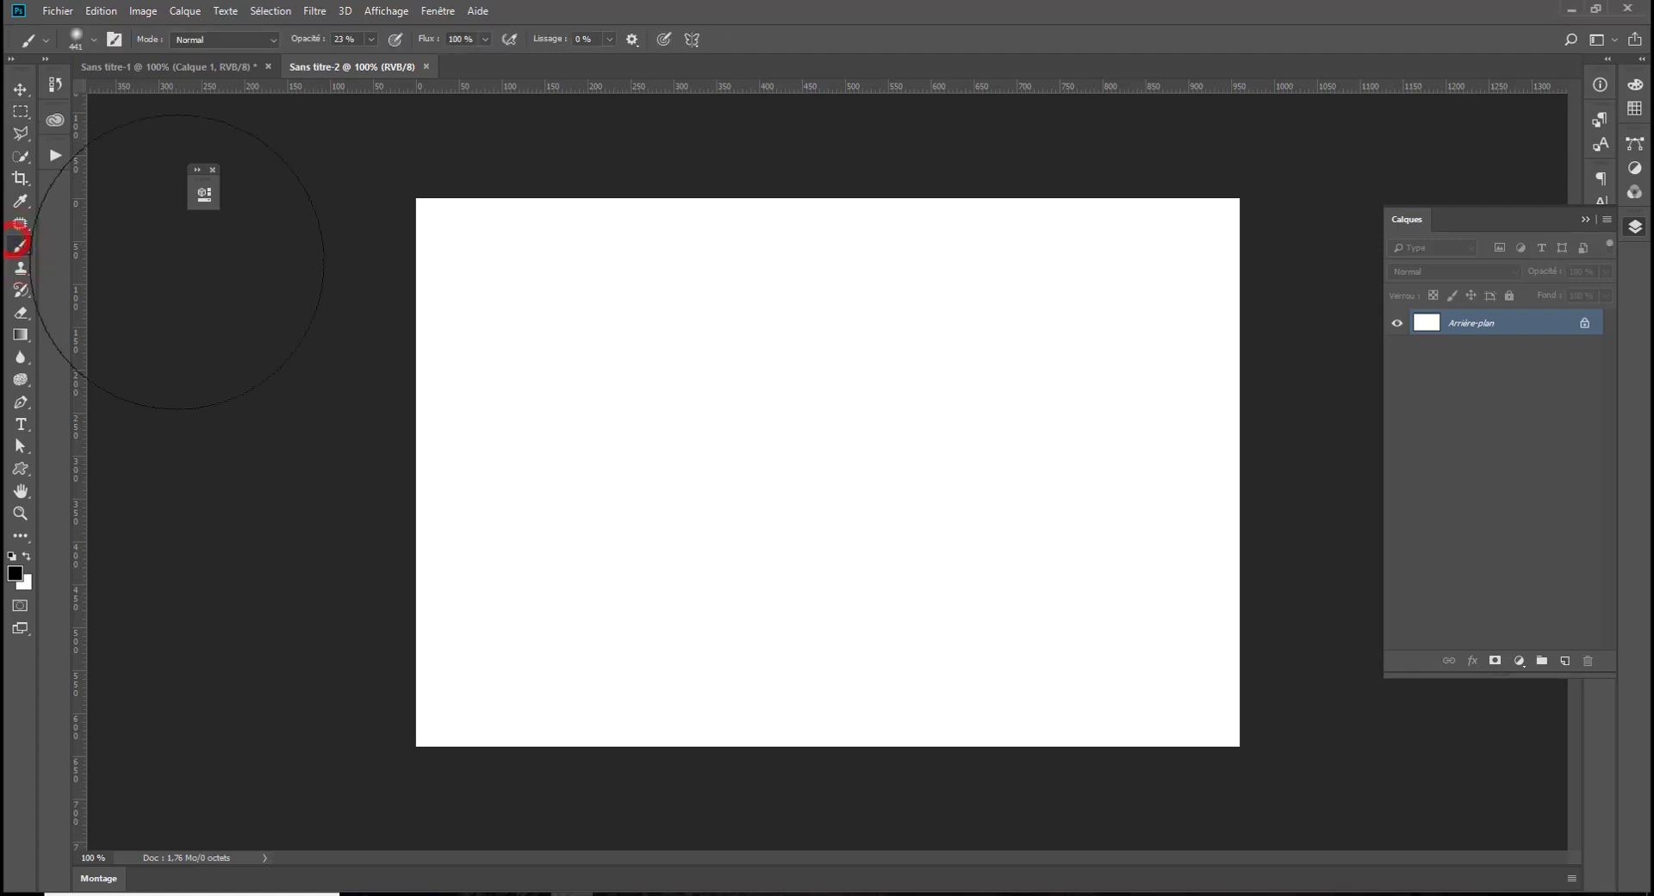
right_click(677, 374)
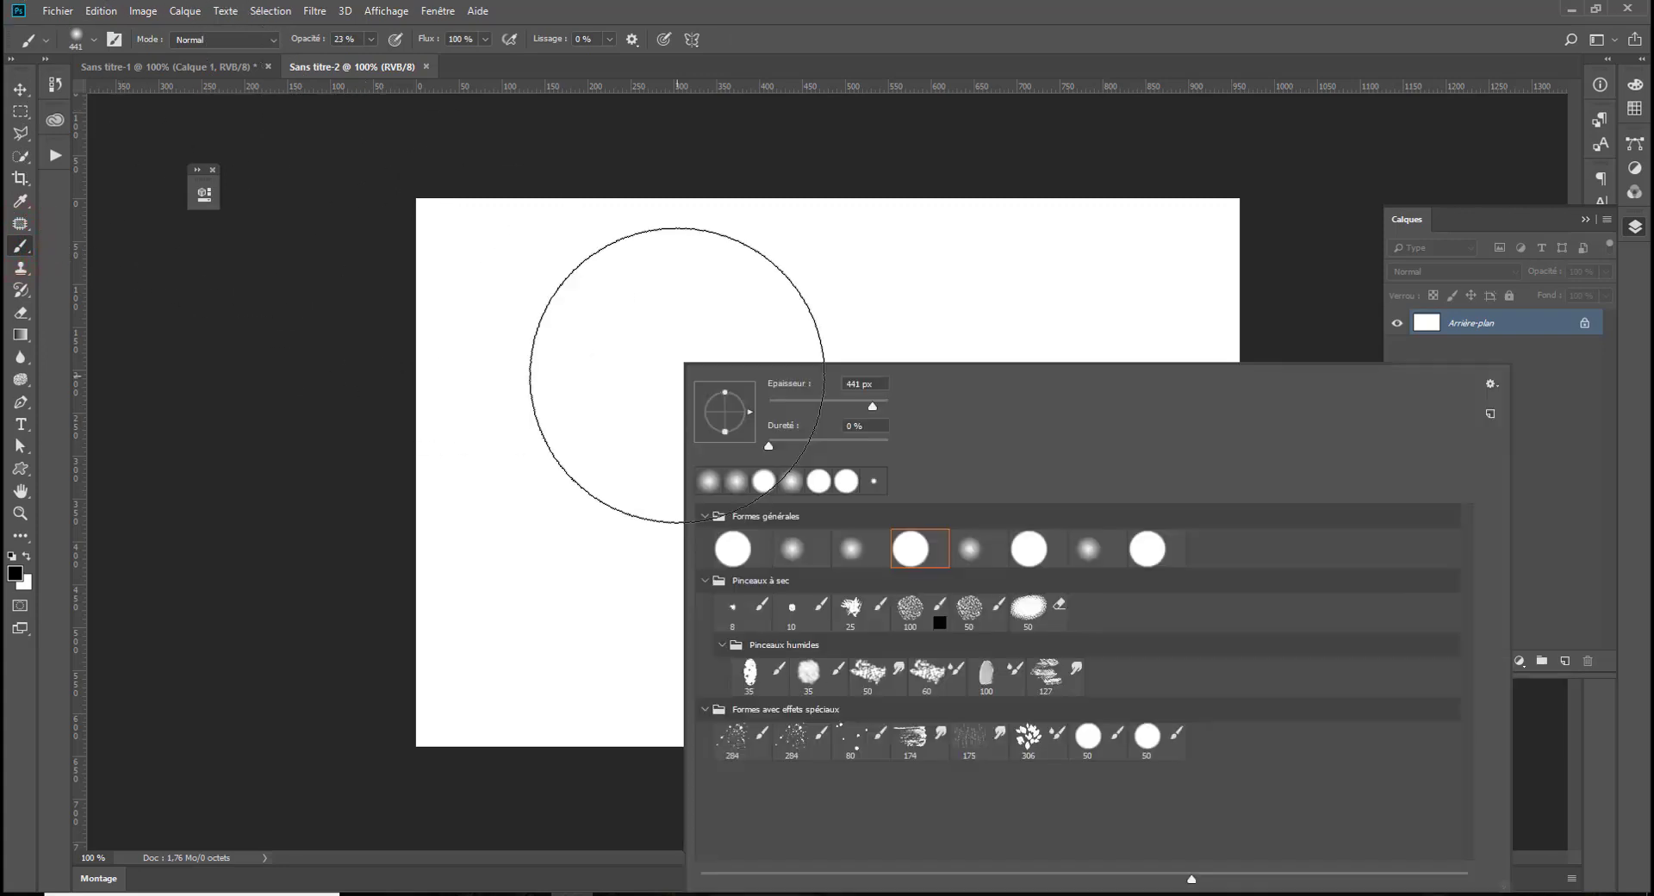
left_click(21, 248)
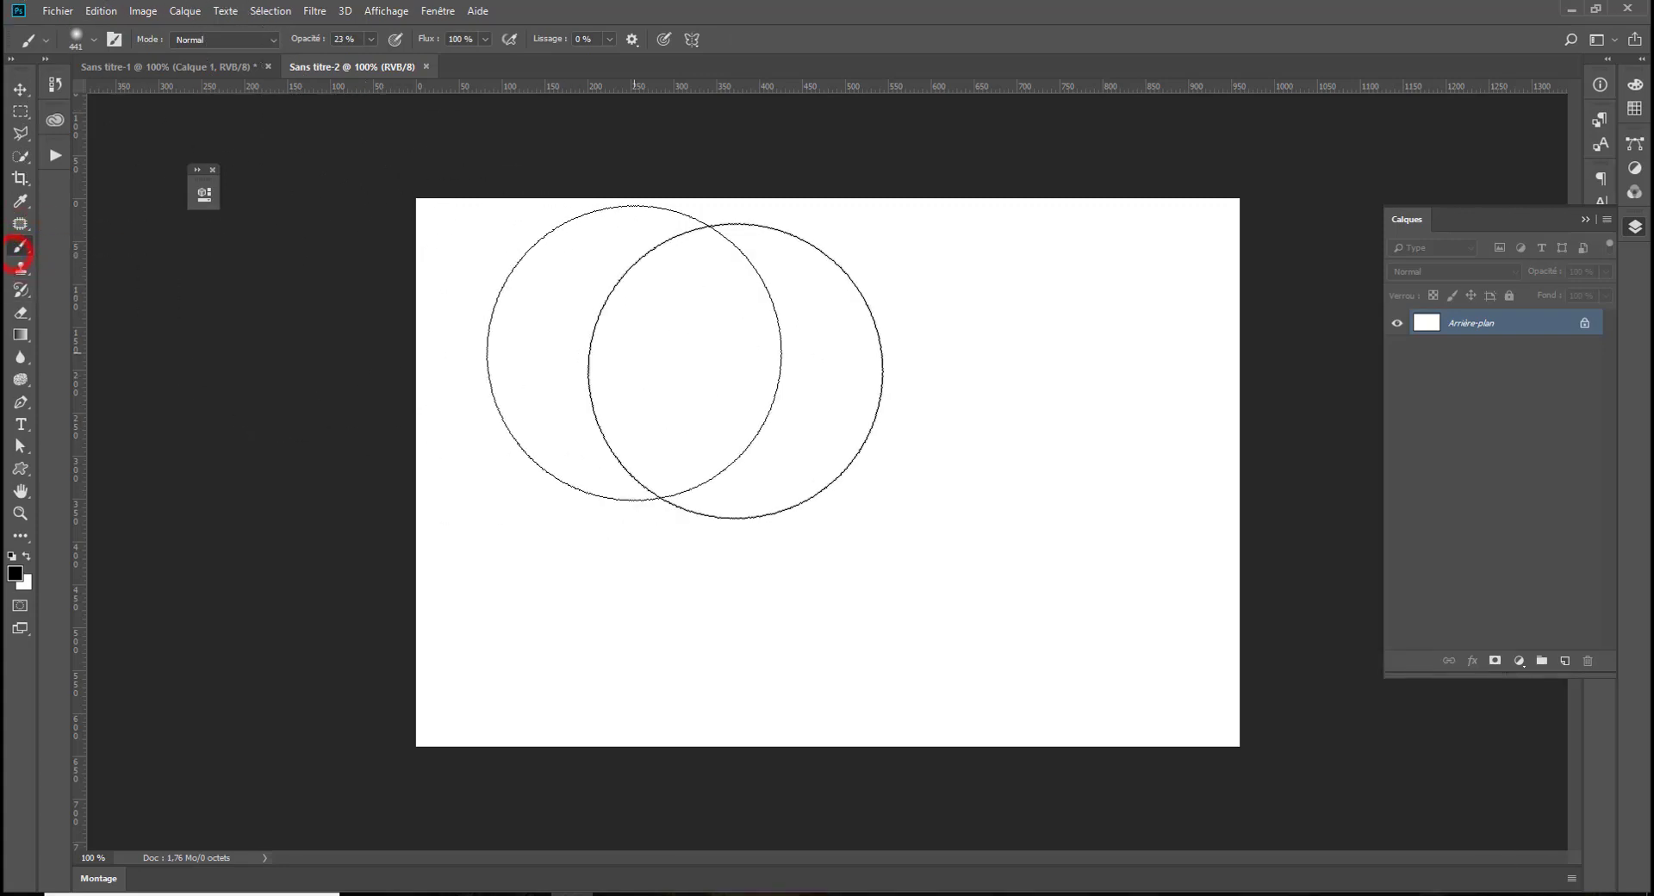
right_click(756, 384)
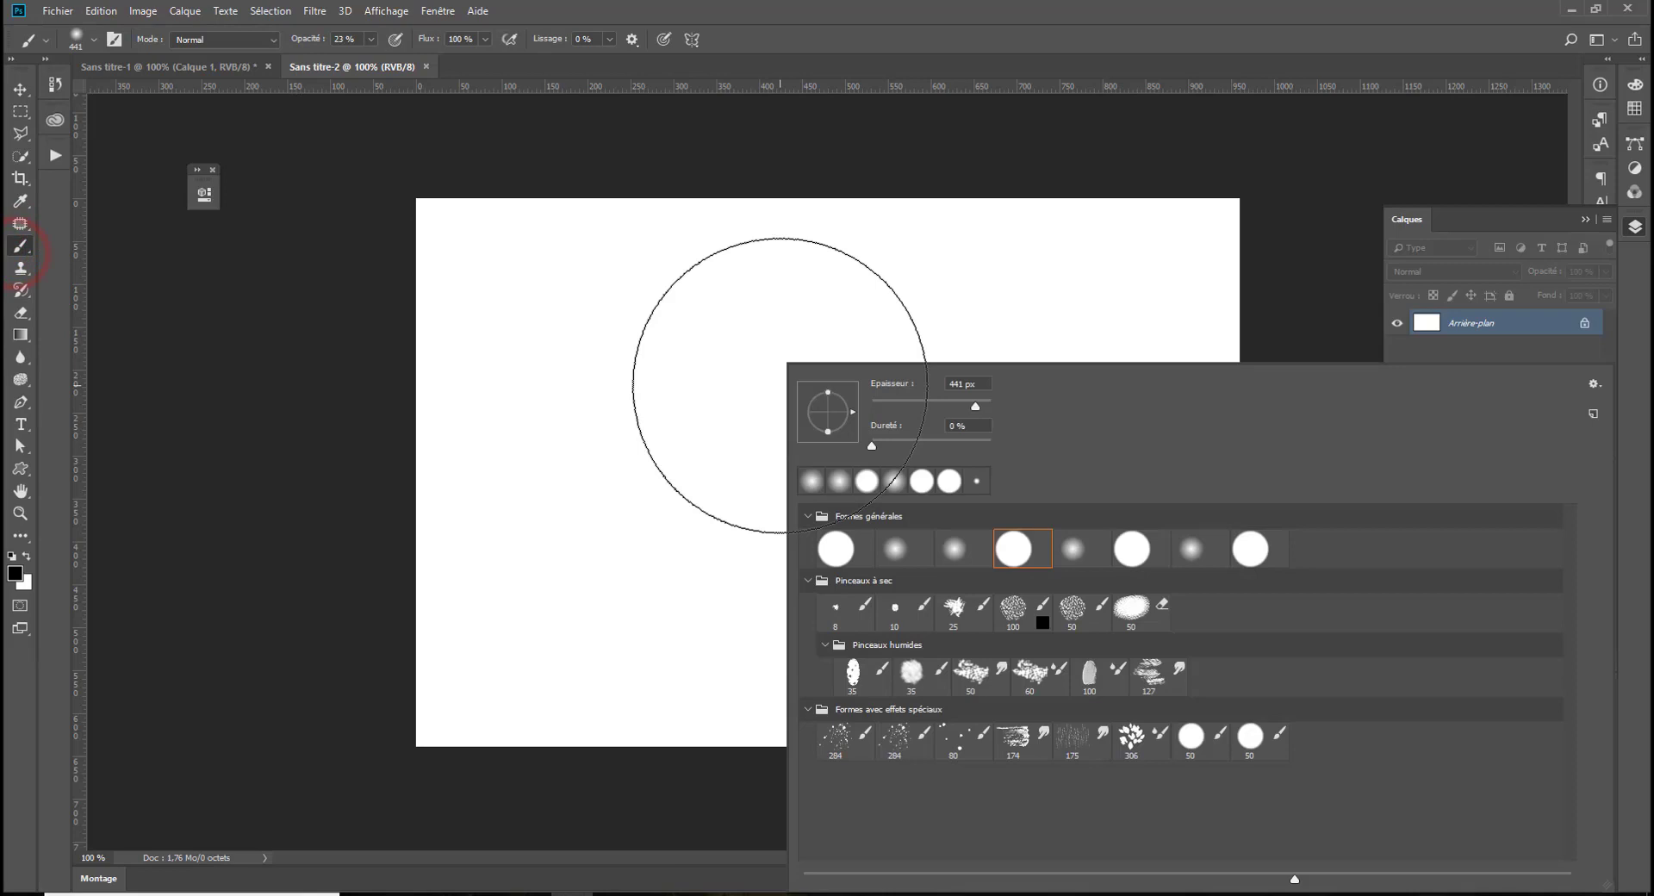
left_click(894, 401)
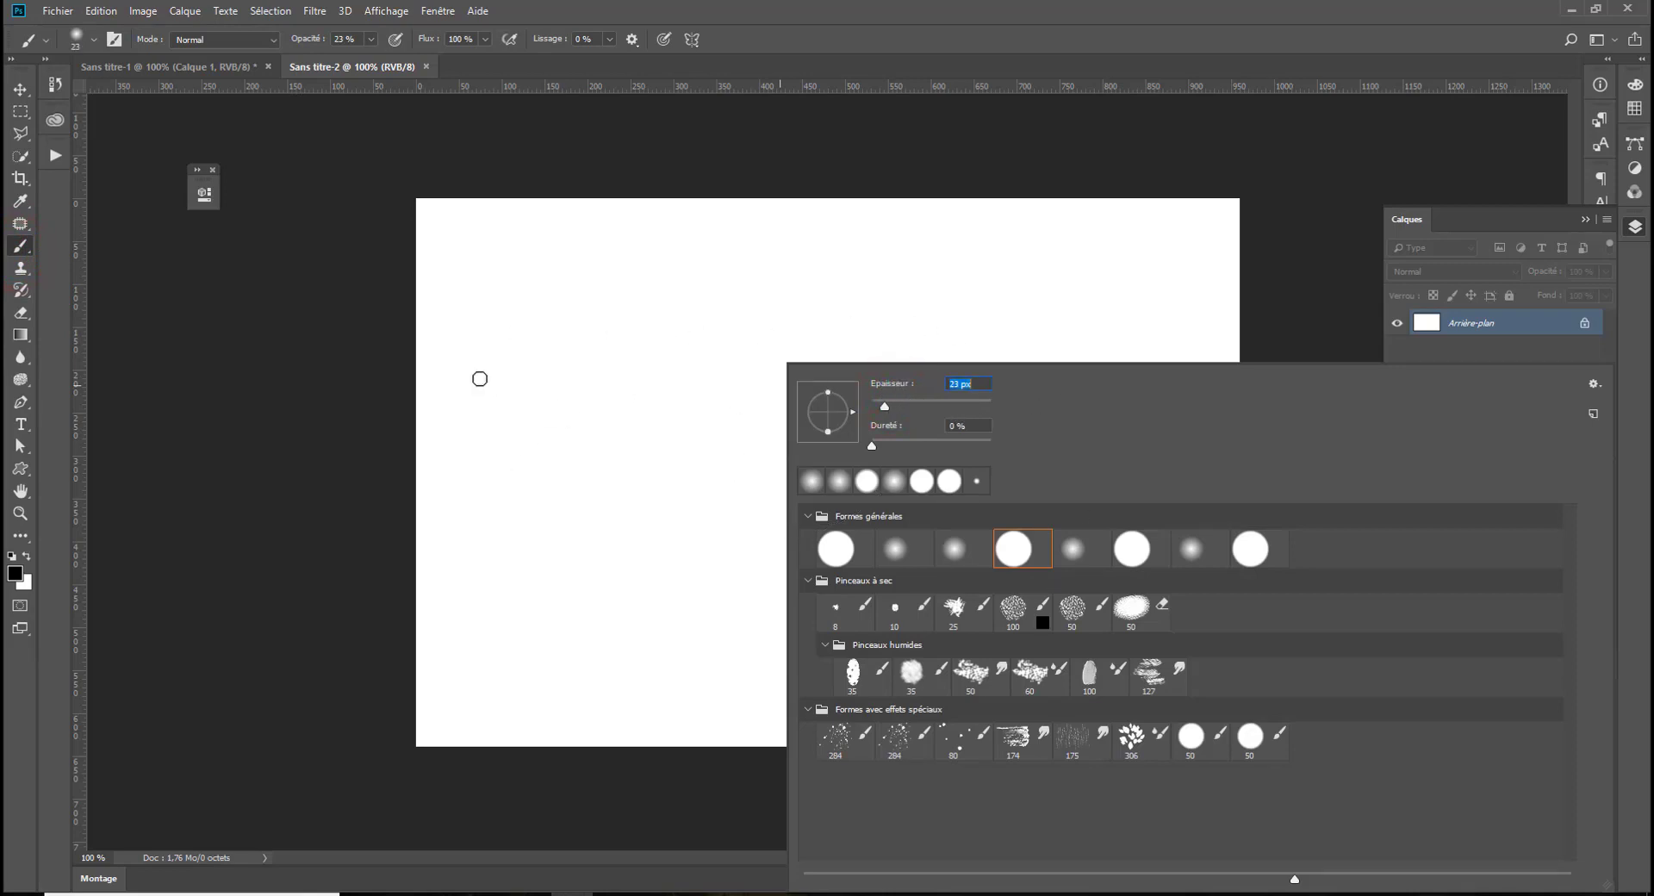
left_click(226, 407)
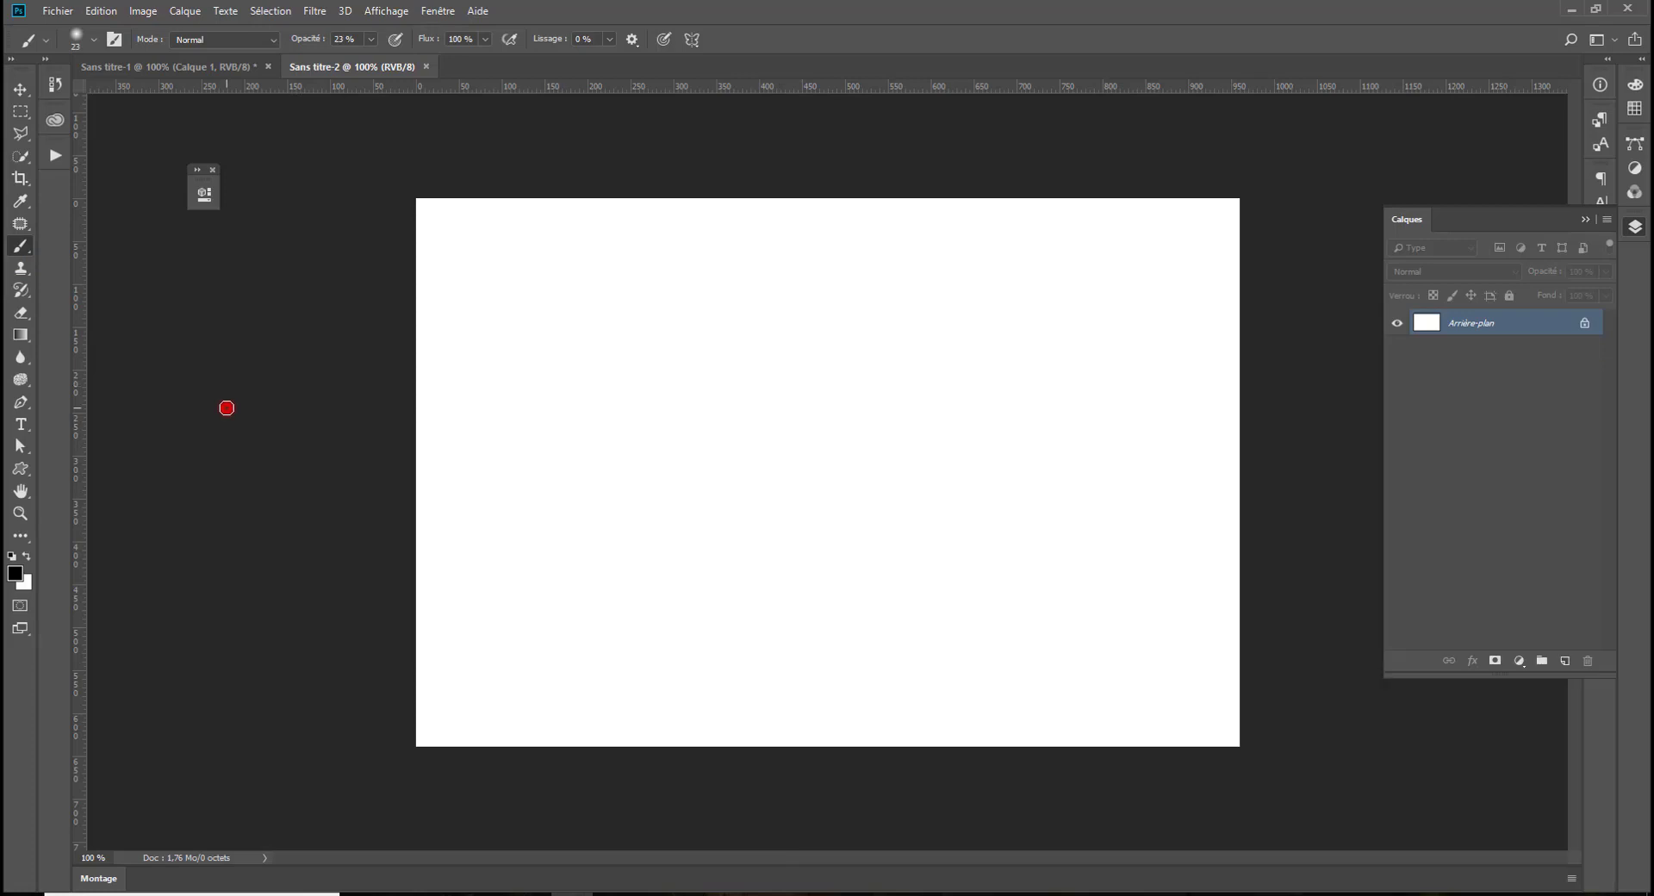
Add a new layer and paint overlapping strokes forming a tall squiggle on the left half of the canvas
left_click(1565, 661)
mouse_move(552, 297)
left_mouse_down()
mouse_move(746, 327)
mouse_move(978, 499)
left_mouse_up()
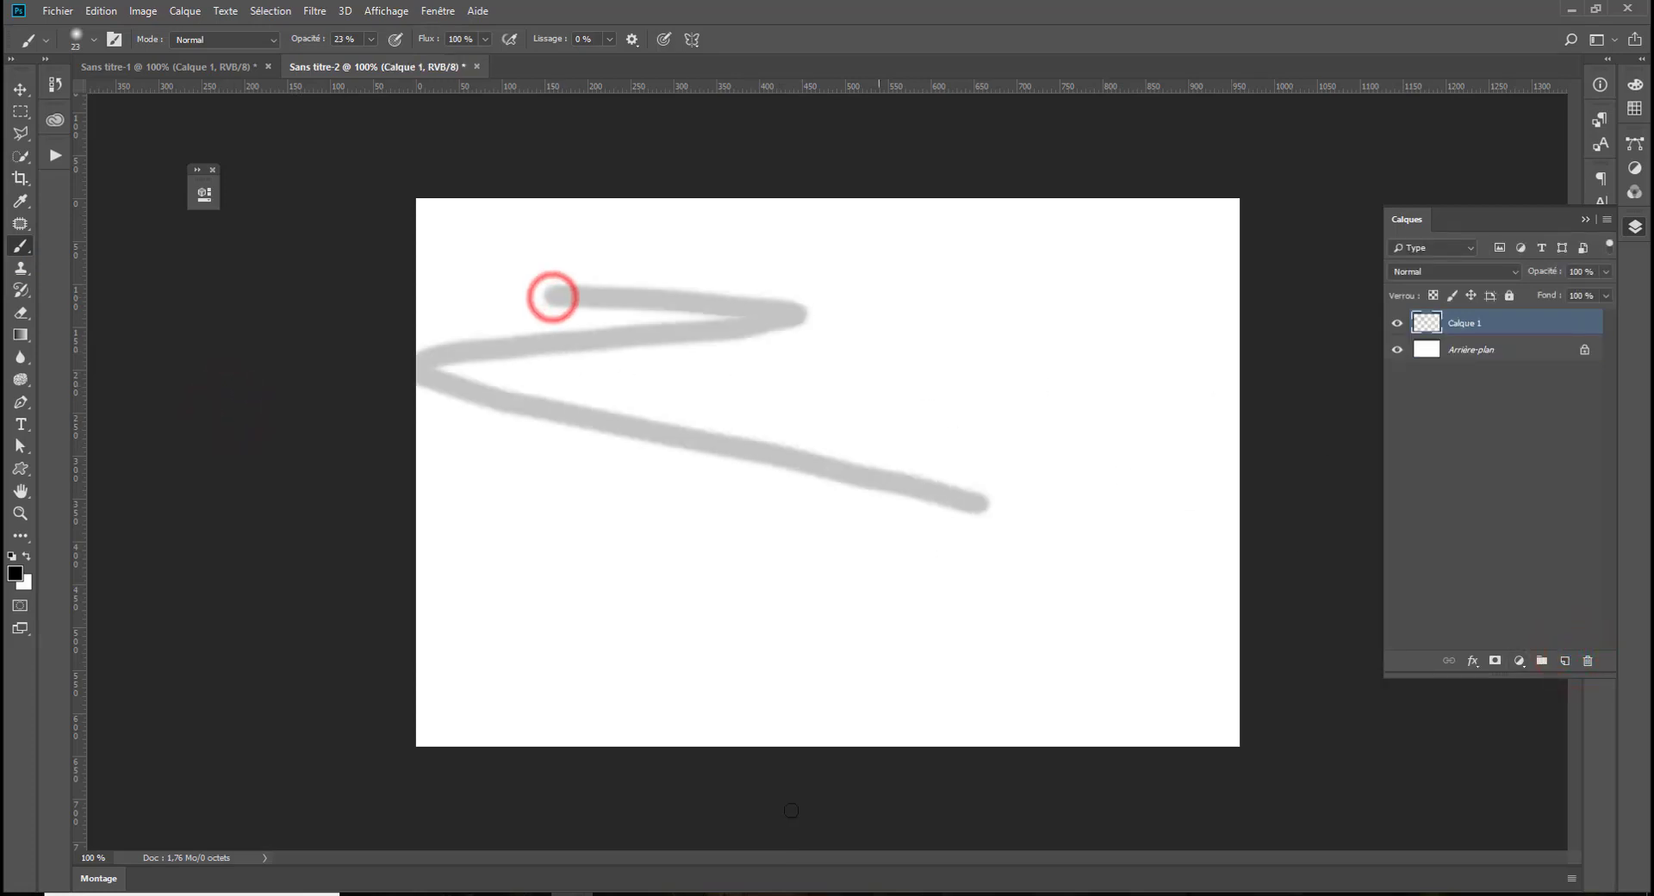
key("ctrl+z")
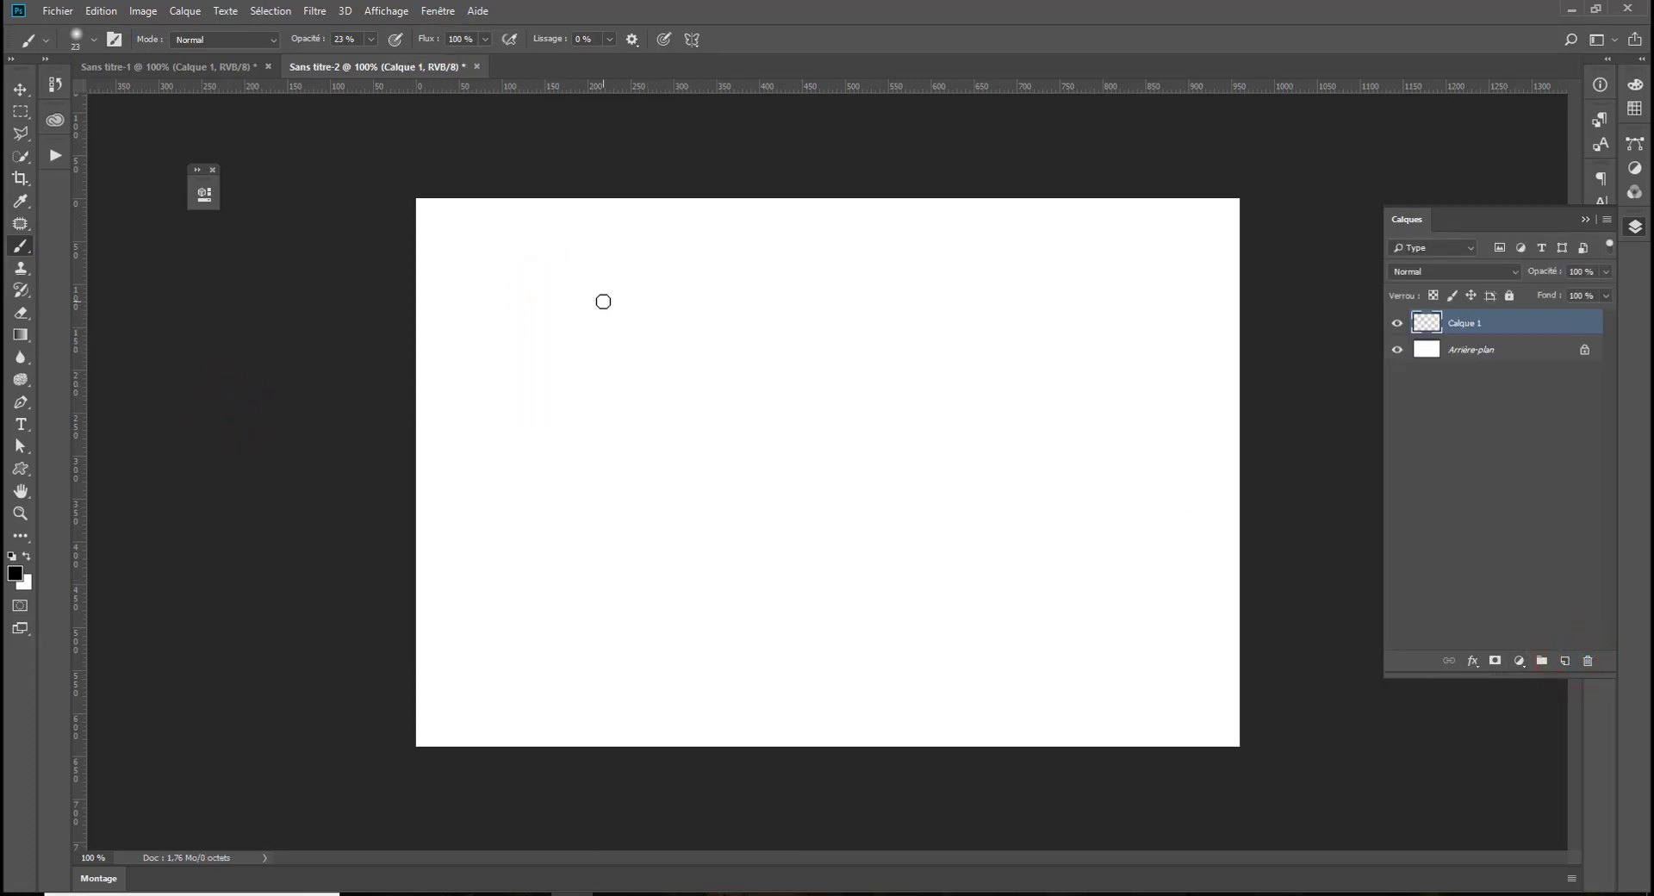
mouse_move(602, 299)
left_mouse_down()
mouse_move(512, 304)
mouse_move(686, 401)
mouse_move(594, 335)
mouse_move(584, 378)
mouse_move(625, 337)
mouse_move(579, 419)
mouse_move(592, 511)
mouse_move(551, 283)
left_mouse_up()
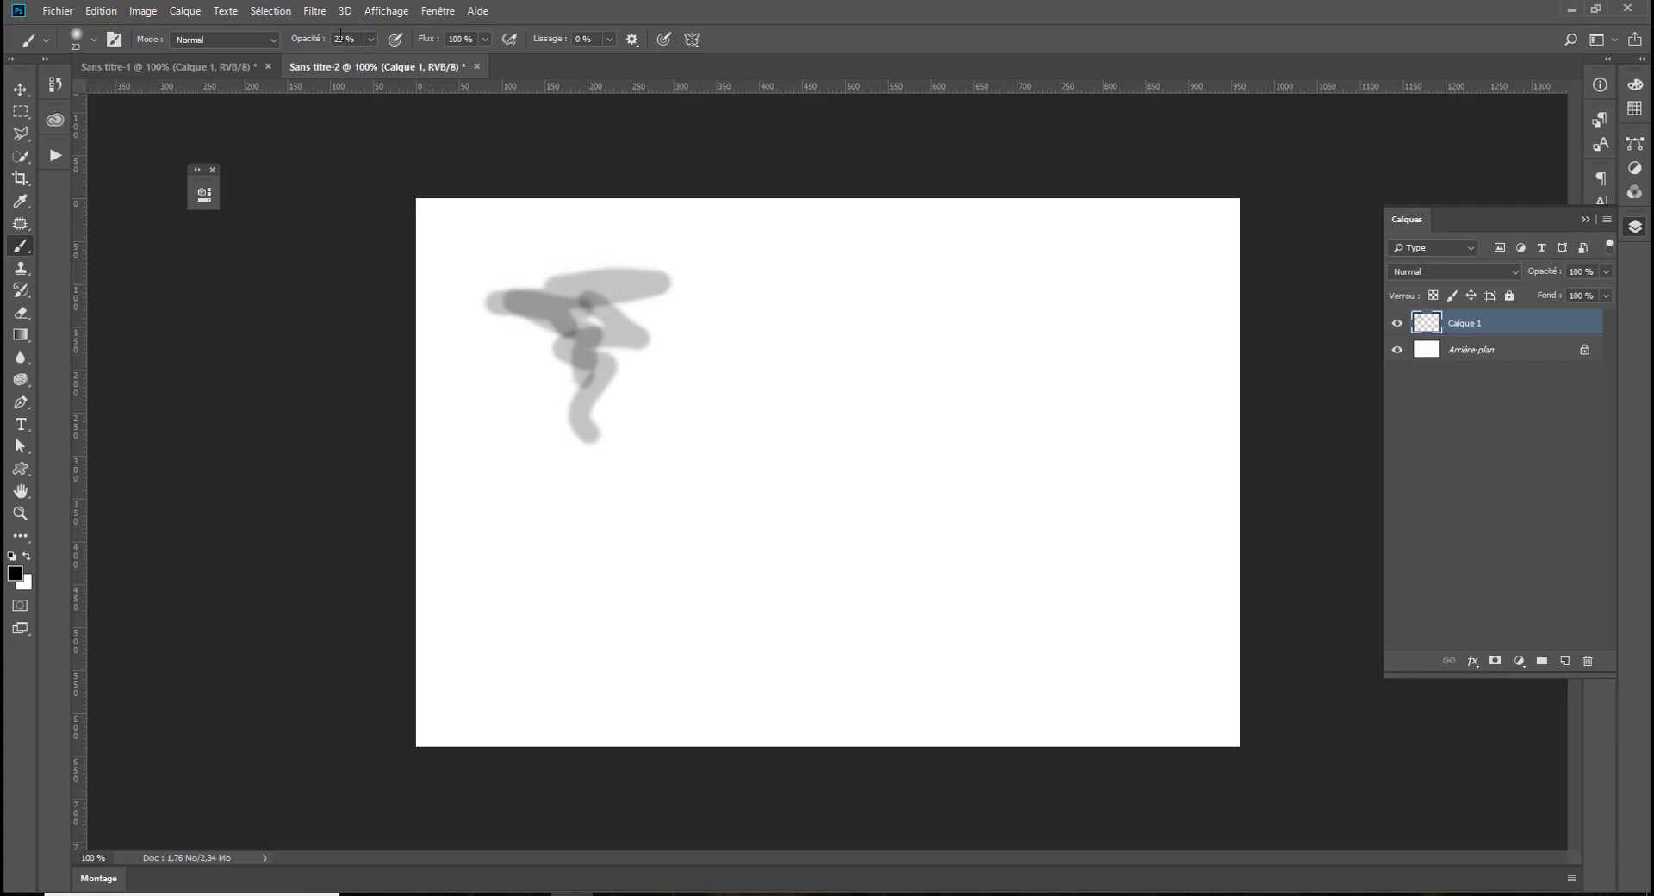
left_click_drag(579, 417, 637, 610)
left_click_drag(608, 536, 620, 478)
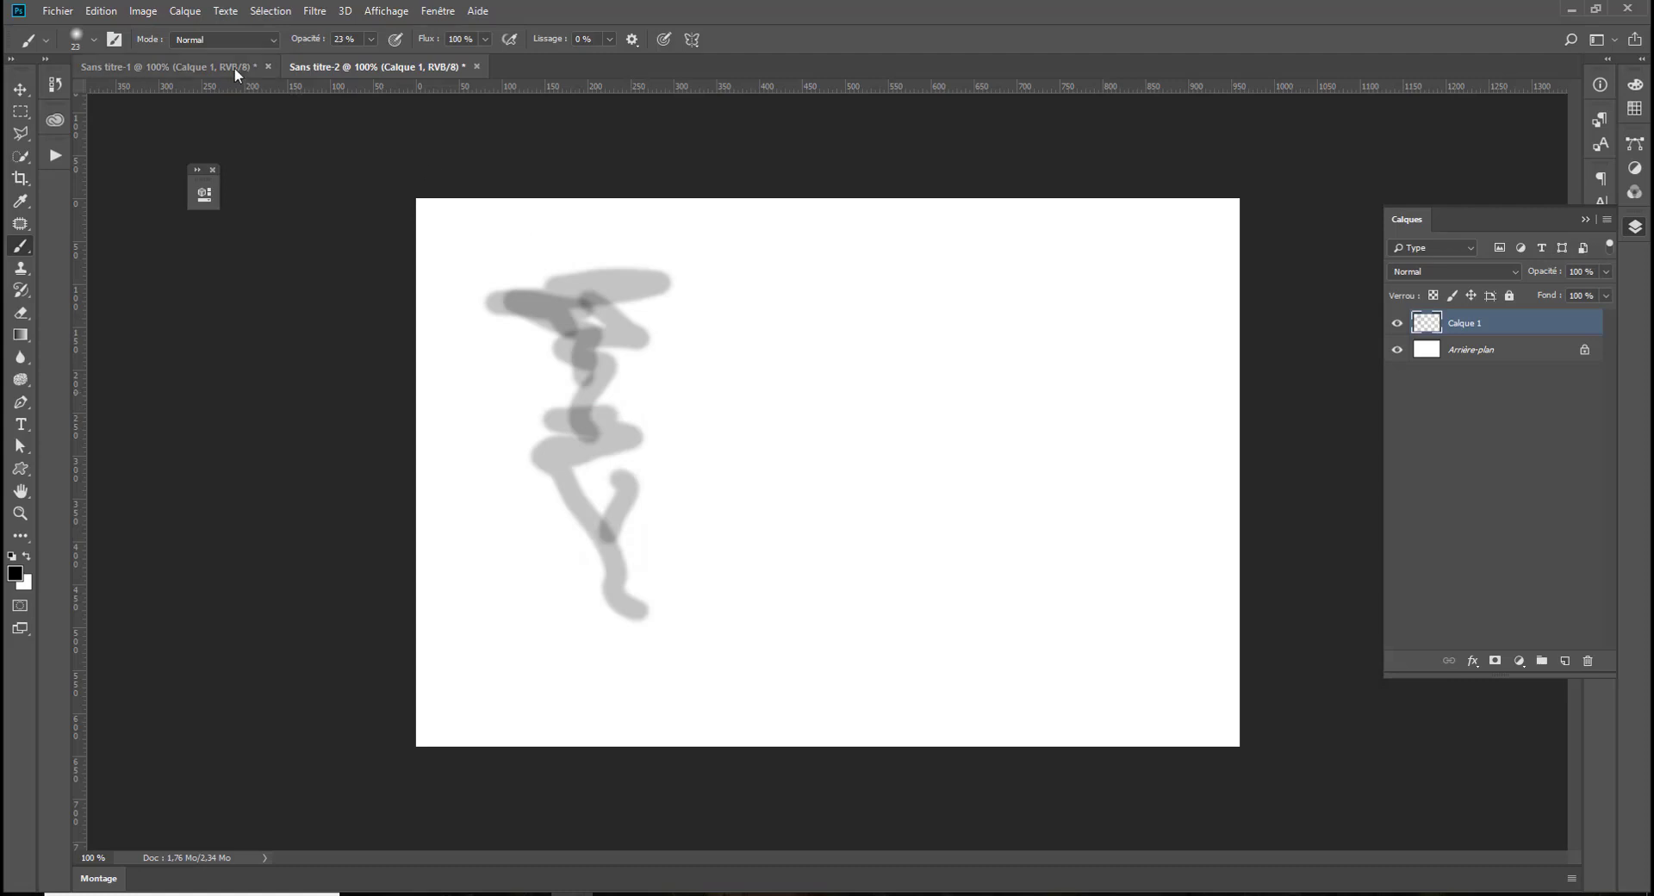
Define the painted squiggle as a brush preset named test1
left_click(123, 10)
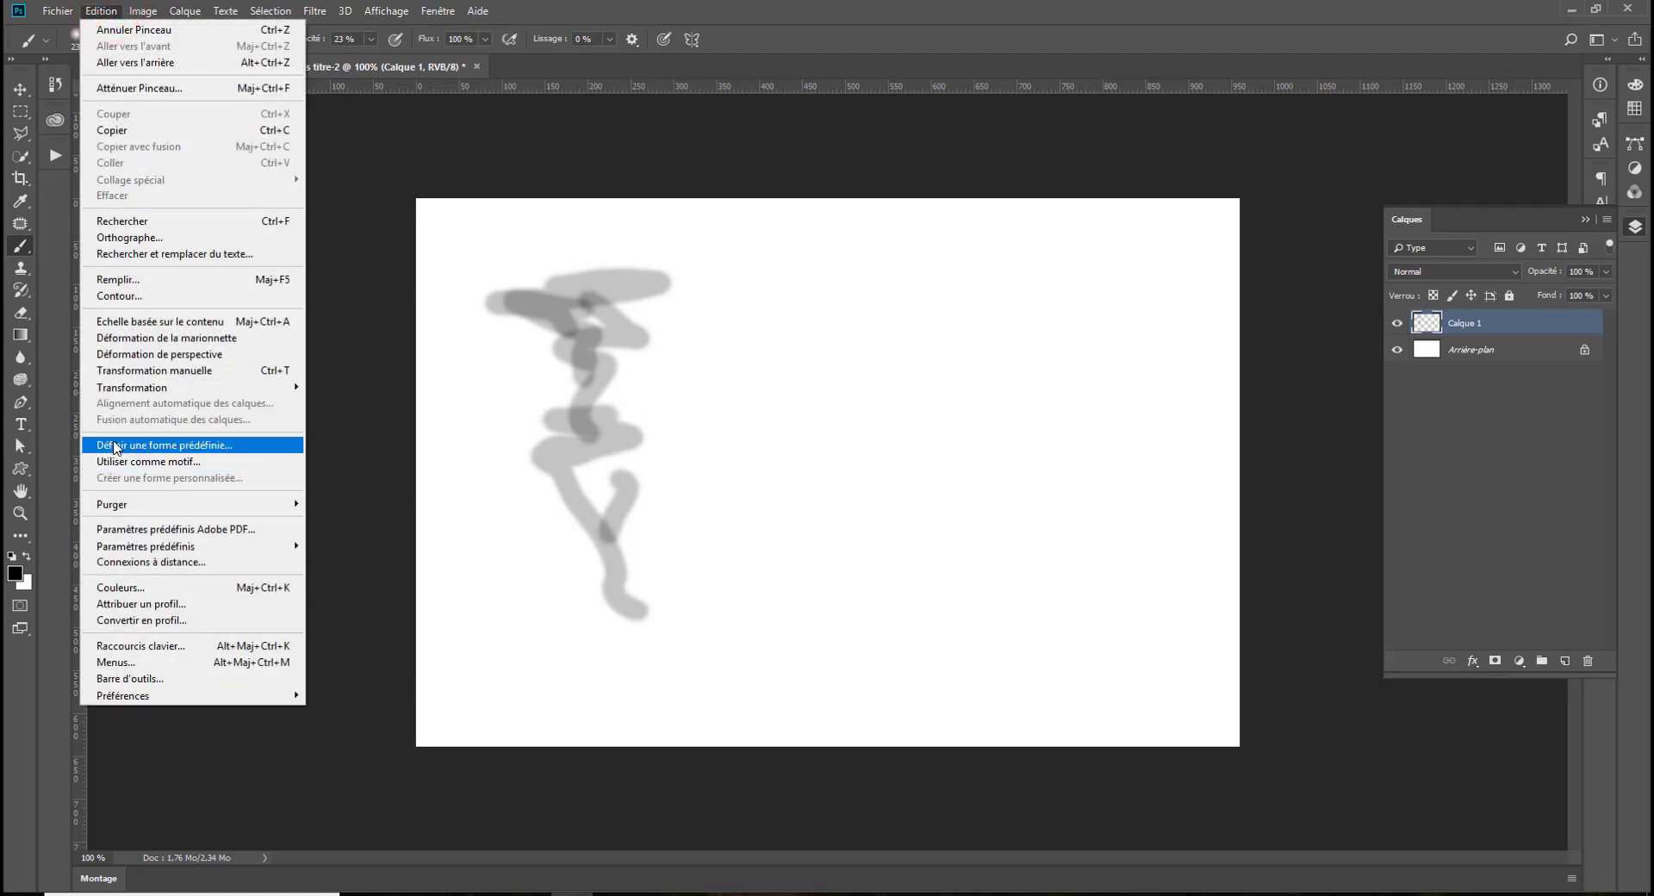
left_click(130, 459)
left_click(129, 445)
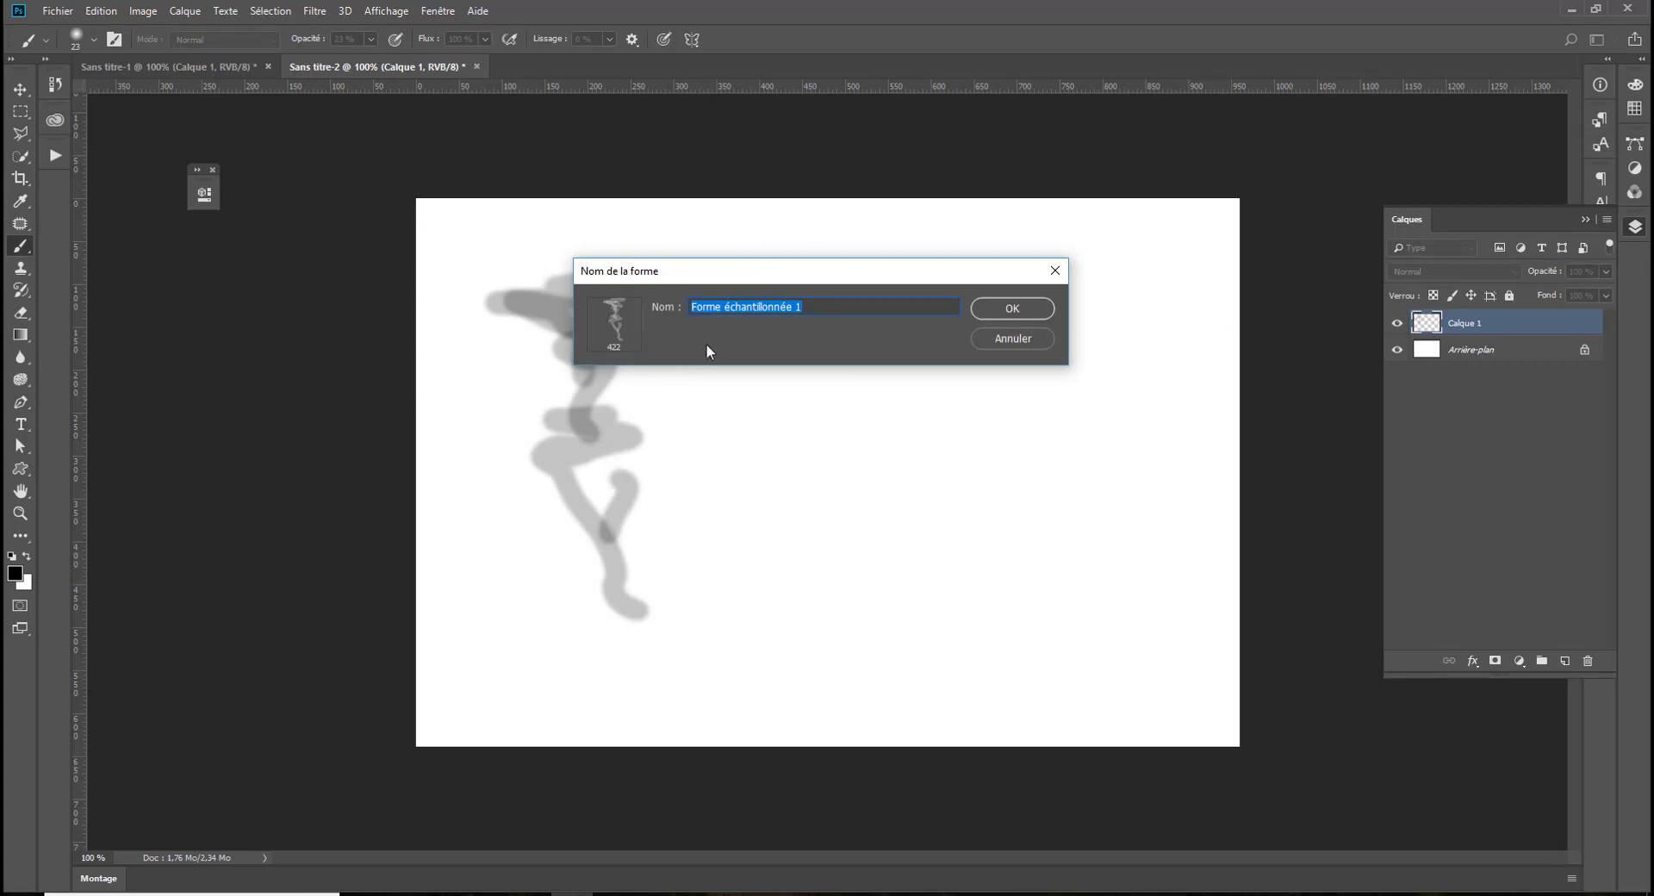
type("test1")
key("Return")
Test the test1 brush with broad strokes across Calque 1 and clear the whole layer's contents
mouse_move(851, 505)
left_mouse_down()
mouse_move(818, 498)
mouse_move(1079, 458)
mouse_move(924, 512)
mouse_move(769, 457)
mouse_move(885, 459)
mouse_move(887, 440)
mouse_move(879, 532)
left_mouse_up()
mouse_move(878, 531)
left_mouse_down()
mouse_move(785, 506)
mouse_move(543, 495)
left_mouse_up()
key("ctrl+a")
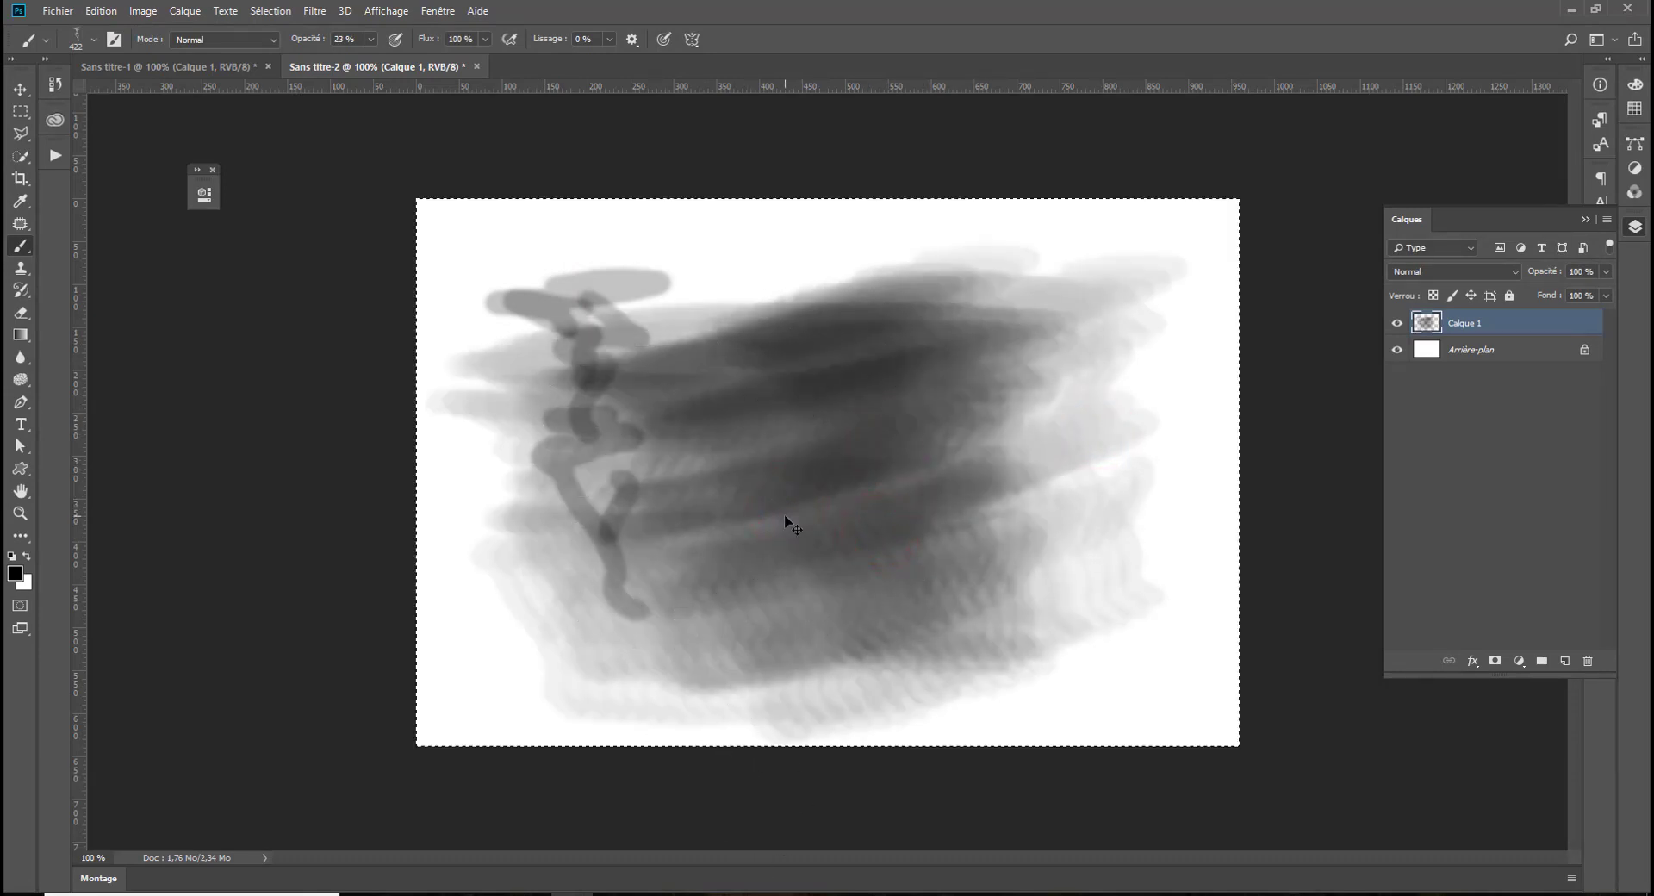
key("Delete")
left_click_drag(786, 522, 680, 528)
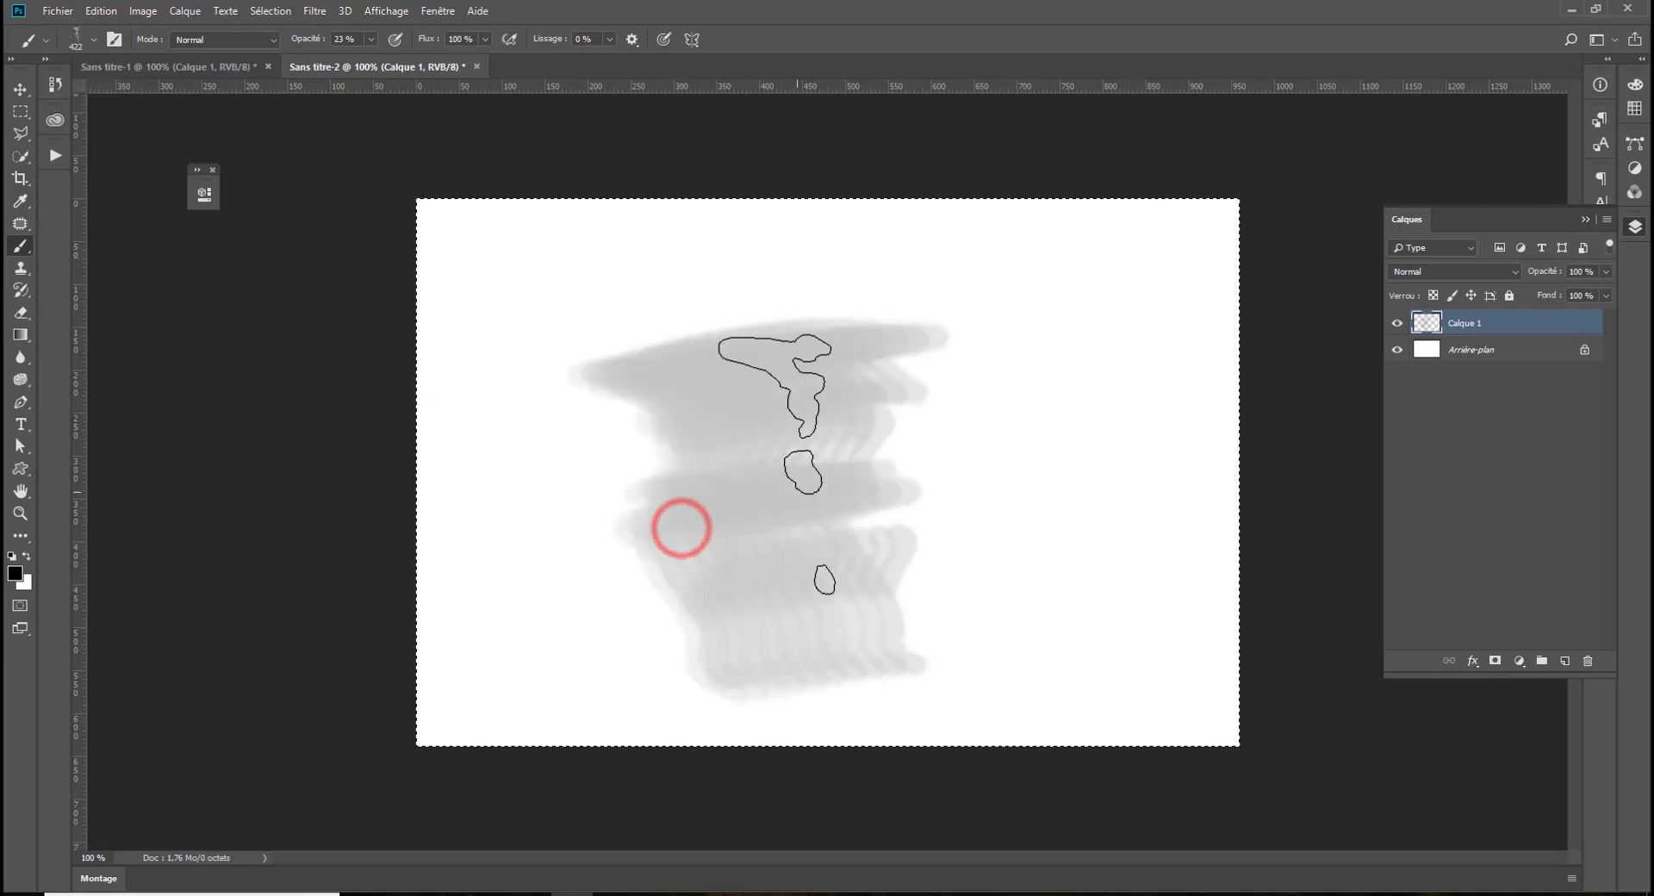
key("Delete")
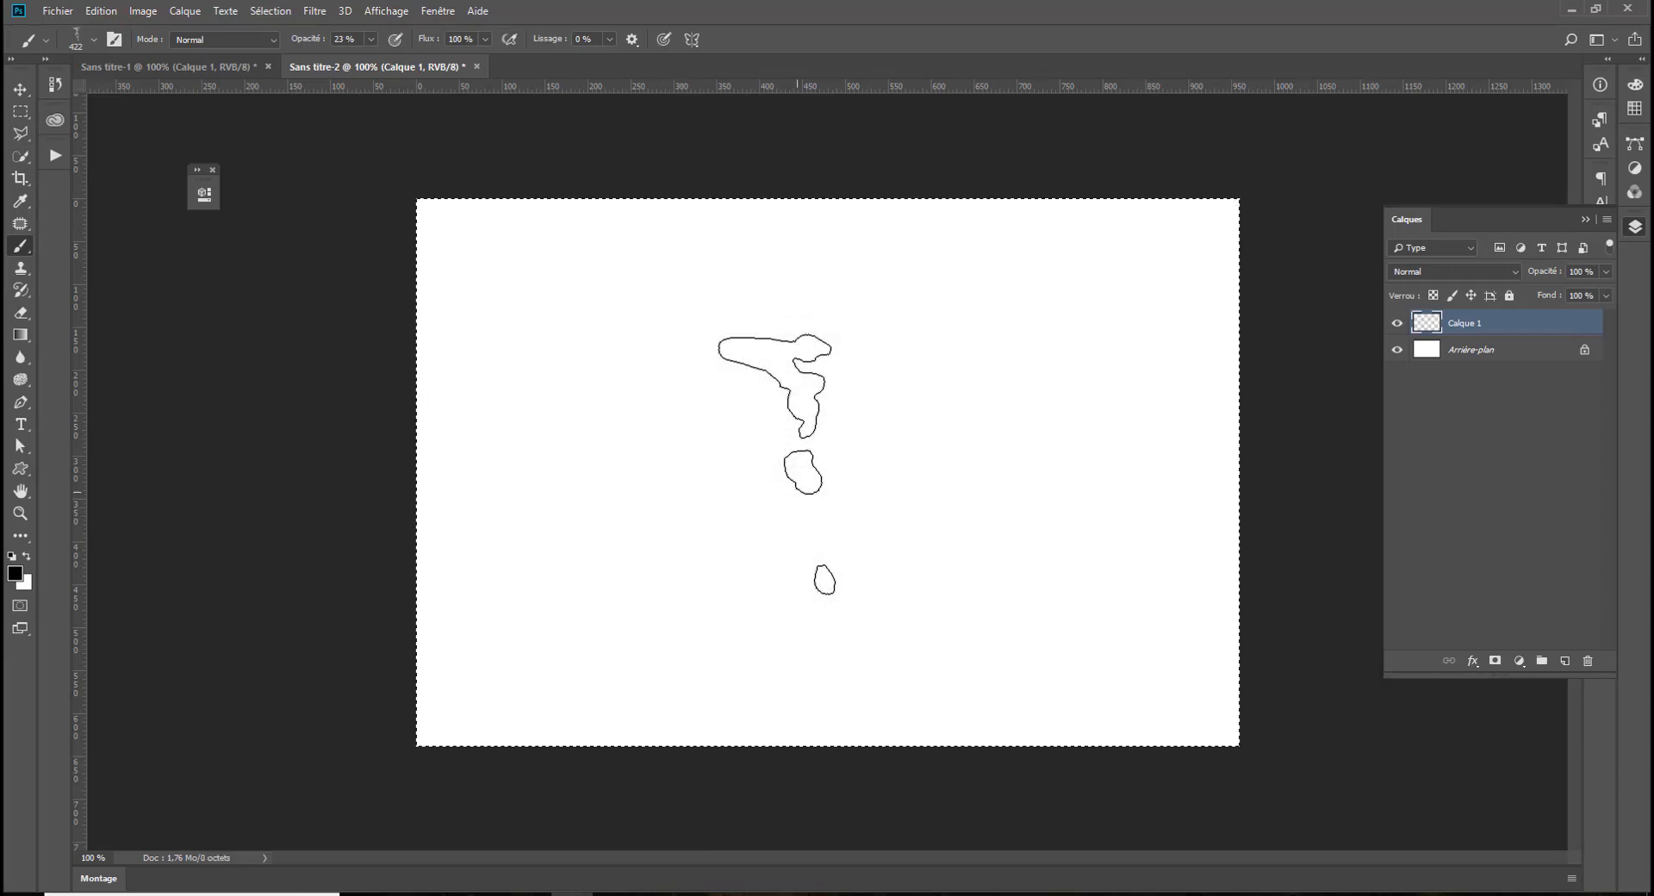
Paint more test strokes with the test1 brush on Calque 1 and deselect the canvas
key("ctrl+z")
left_click_drag(842, 439, 575, 506)
key("alt+d")
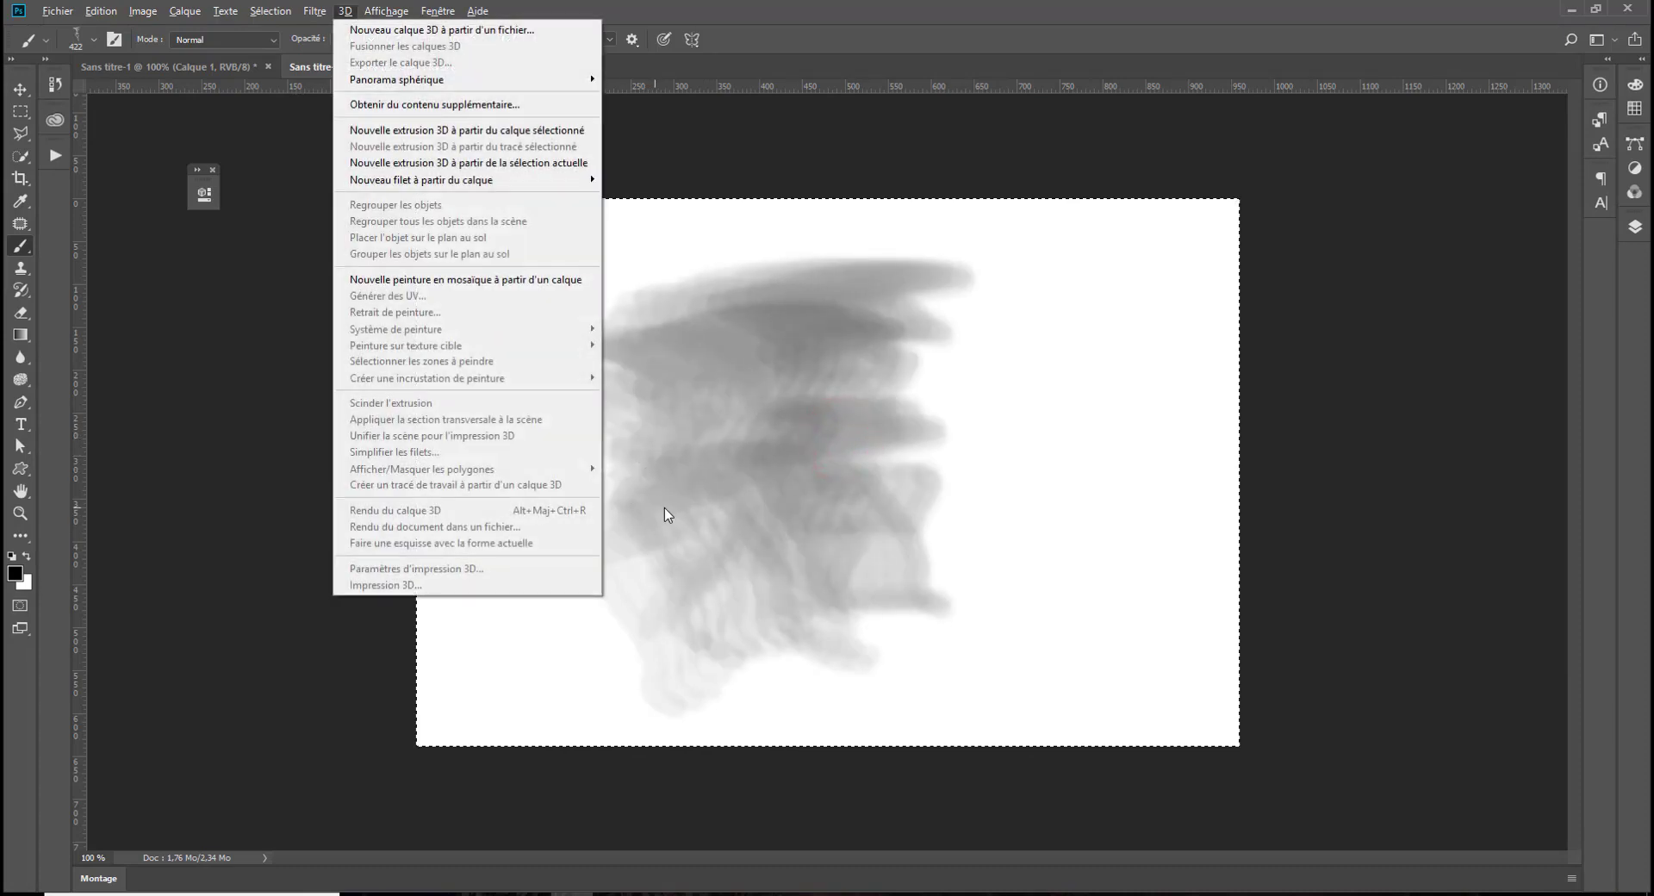
key("Escape")
key("ctrl+d")
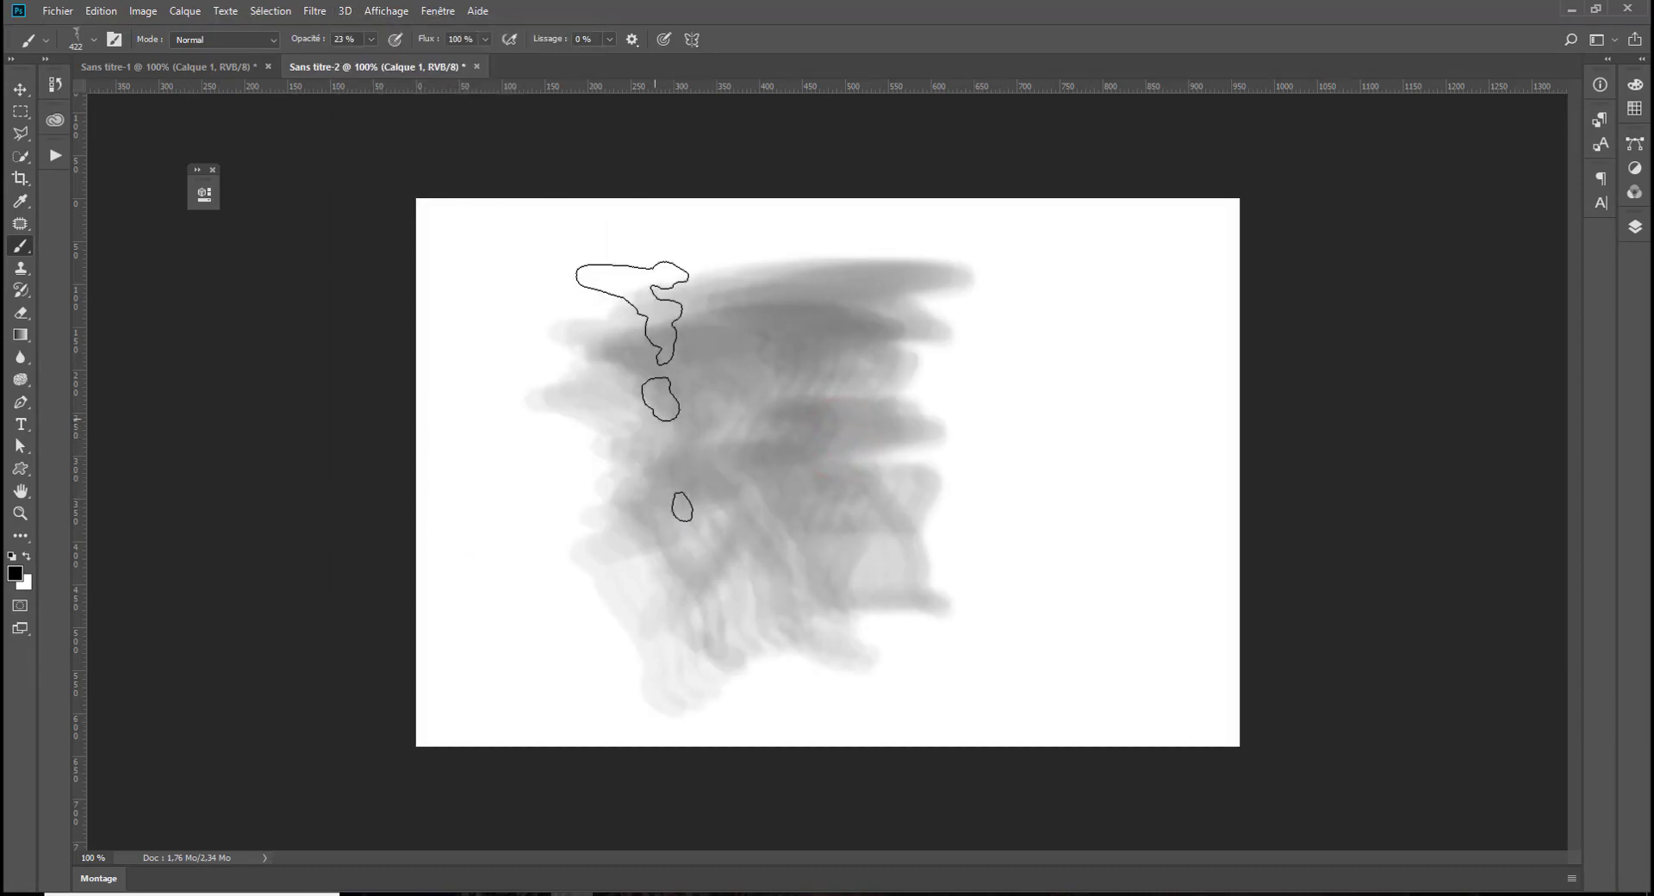
Cover the canvas with further test1 brush strokes and delete Calque 1
mouse_move(697, 445)
left_mouse_down()
mouse_move(1082, 455)
mouse_move(654, 462)
mouse_move(1107, 473)
mouse_move(949, 380)
mouse_move(530, 405)
mouse_move(664, 424)
mouse_move(508, 658)
left_mouse_up()
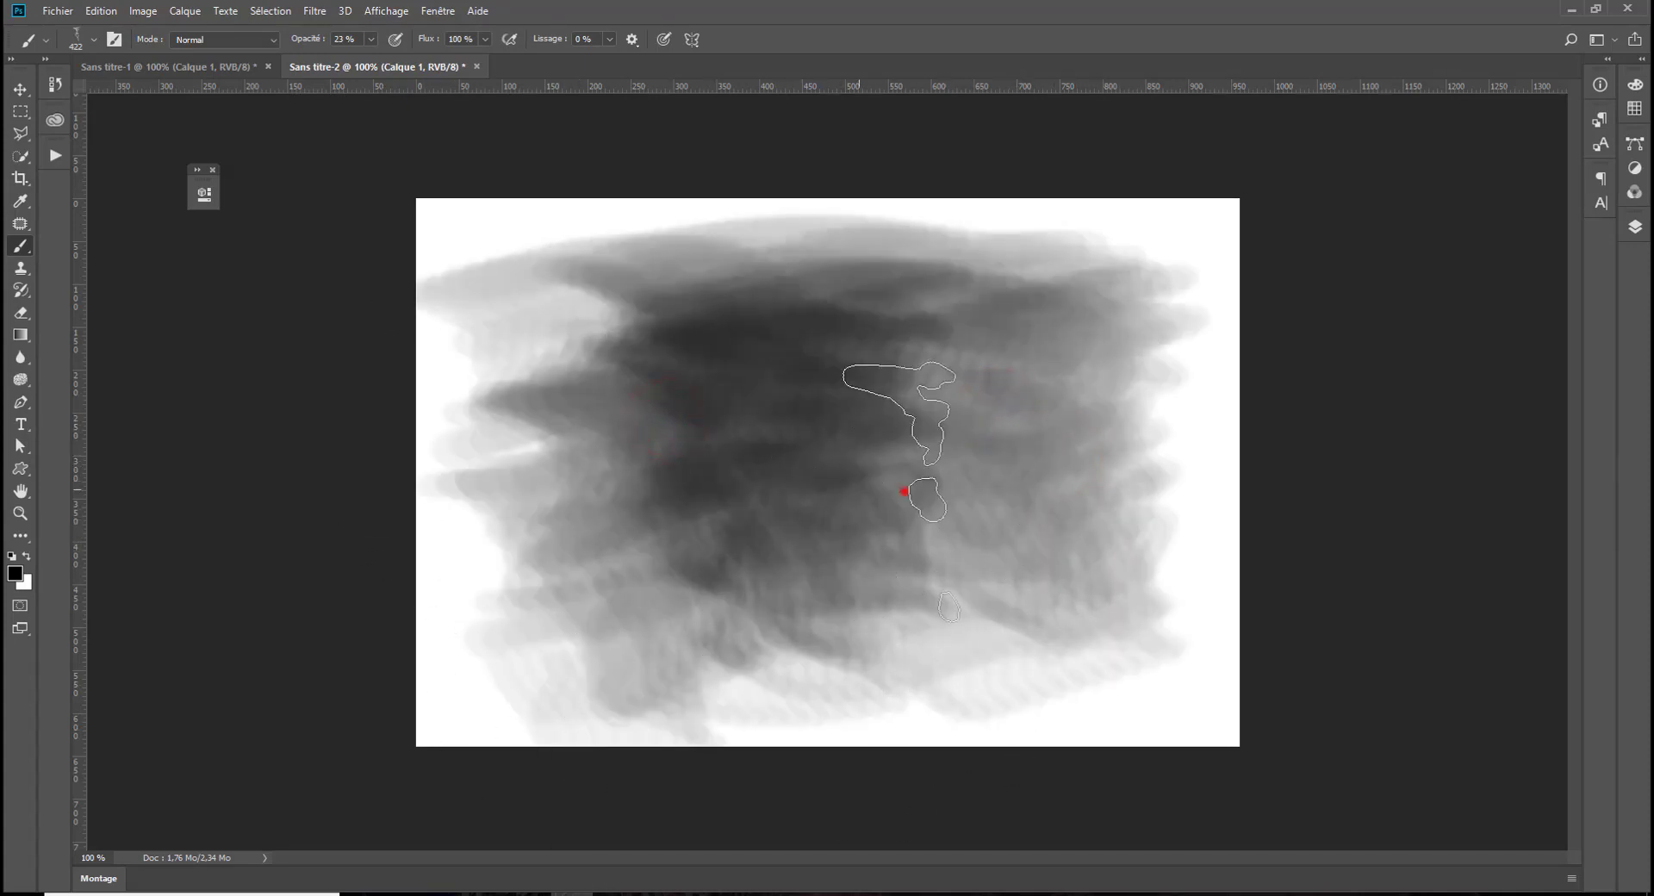
left_click_drag(904, 491, 852, 603)
key("Delete")
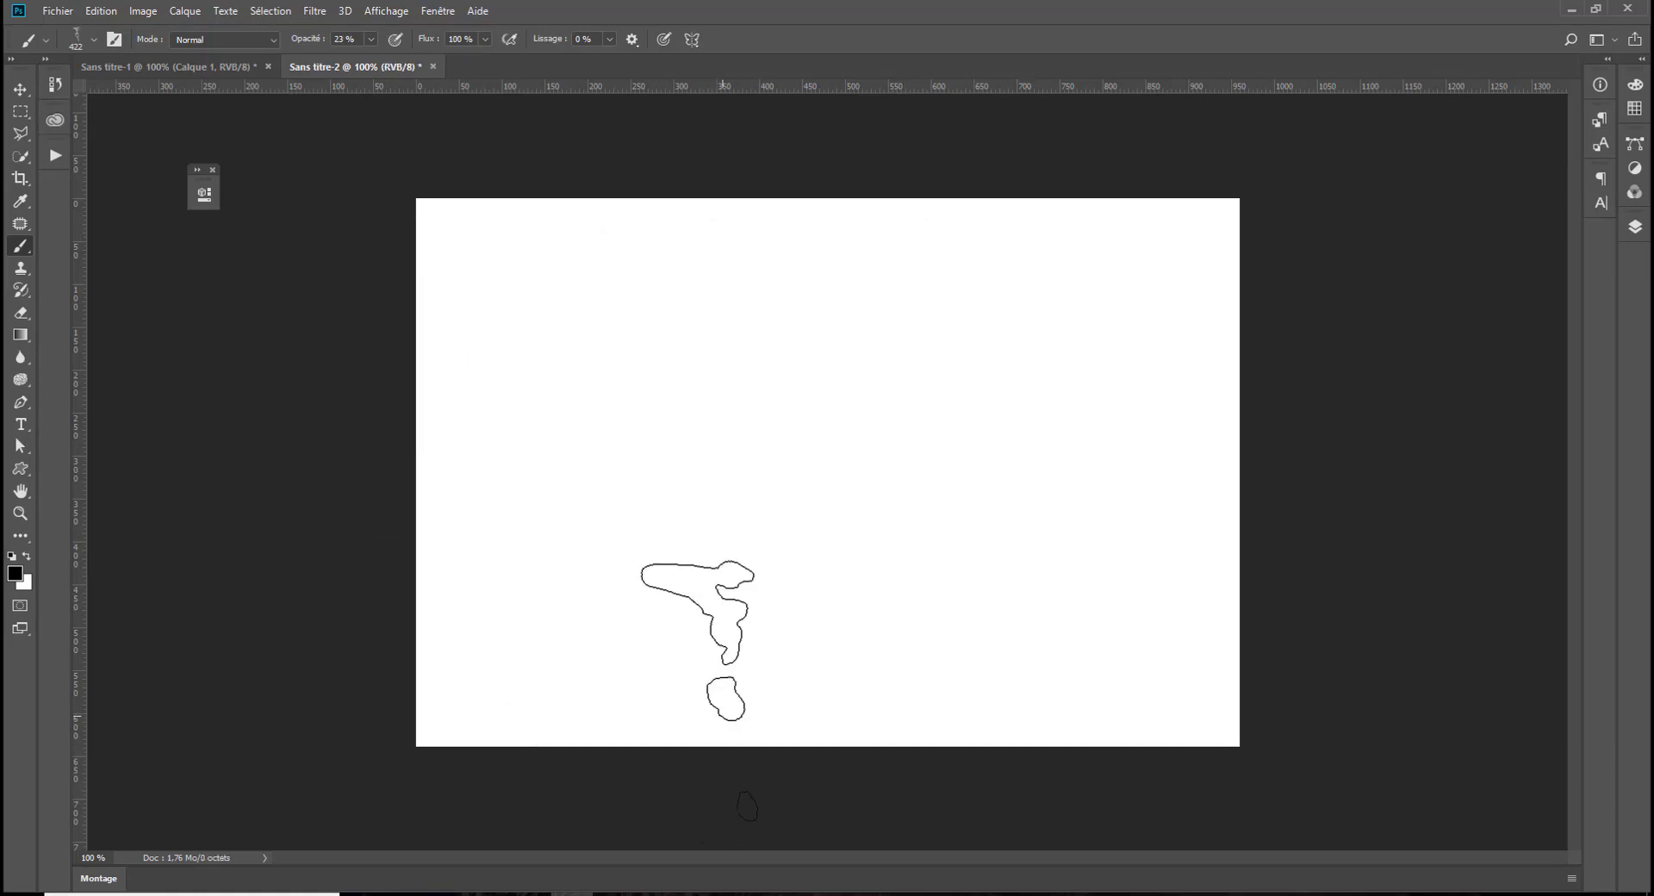
Make a square selection about 82 px wide in the canvas's upper-left area and fill it with black on a new layer
left_click(1633, 229)
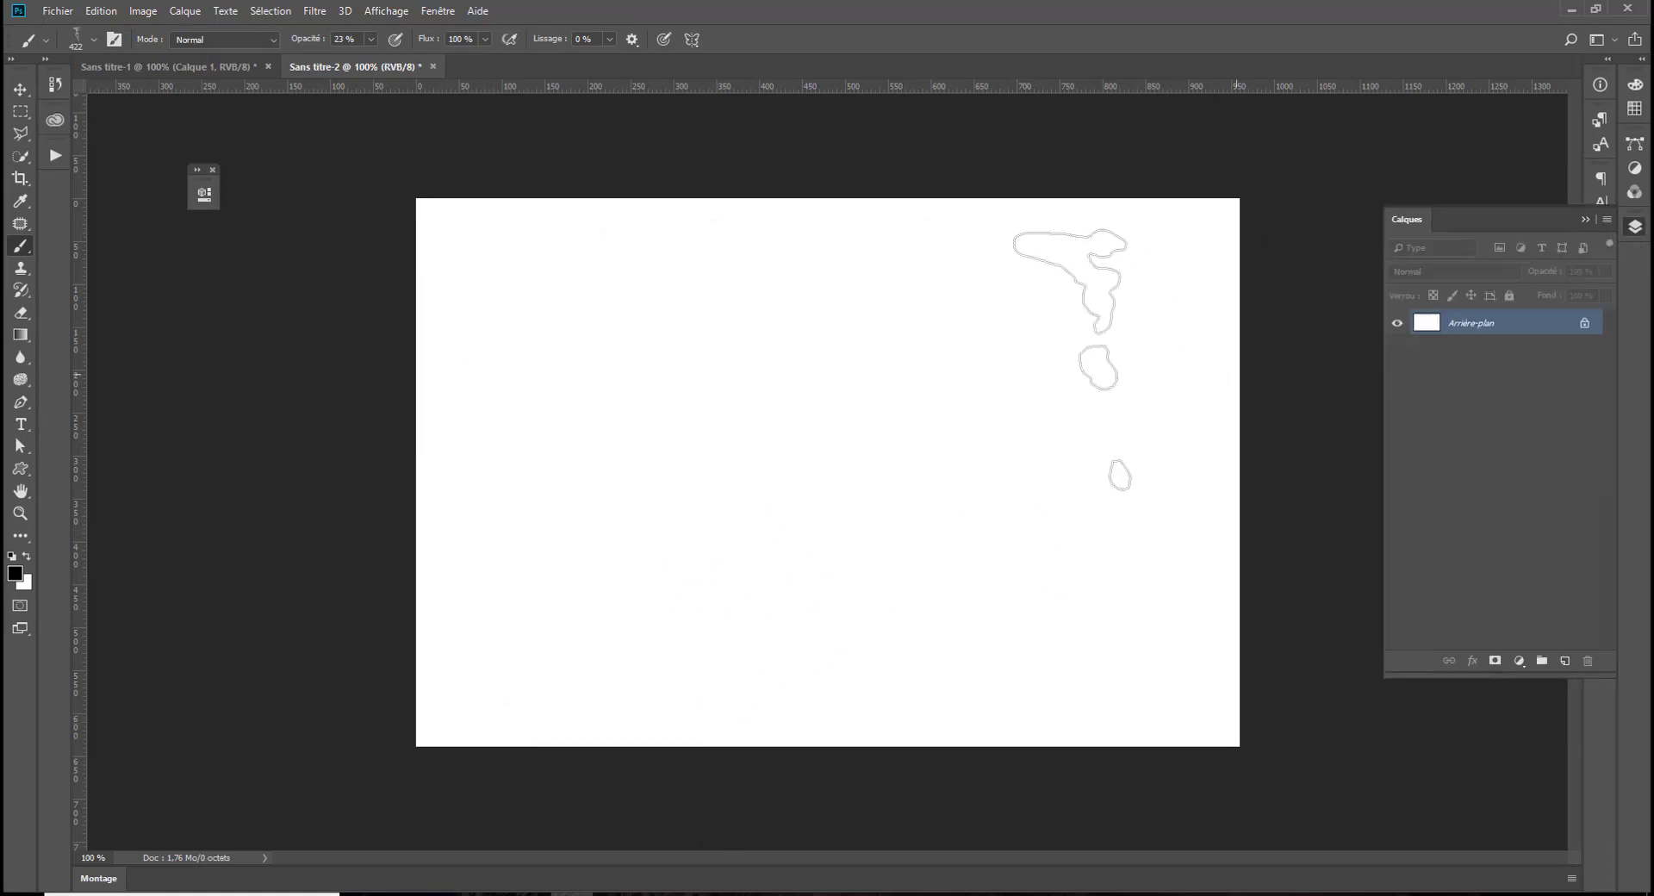
left_click(20, 112)
left_click_drag(524, 315, 628, 385)
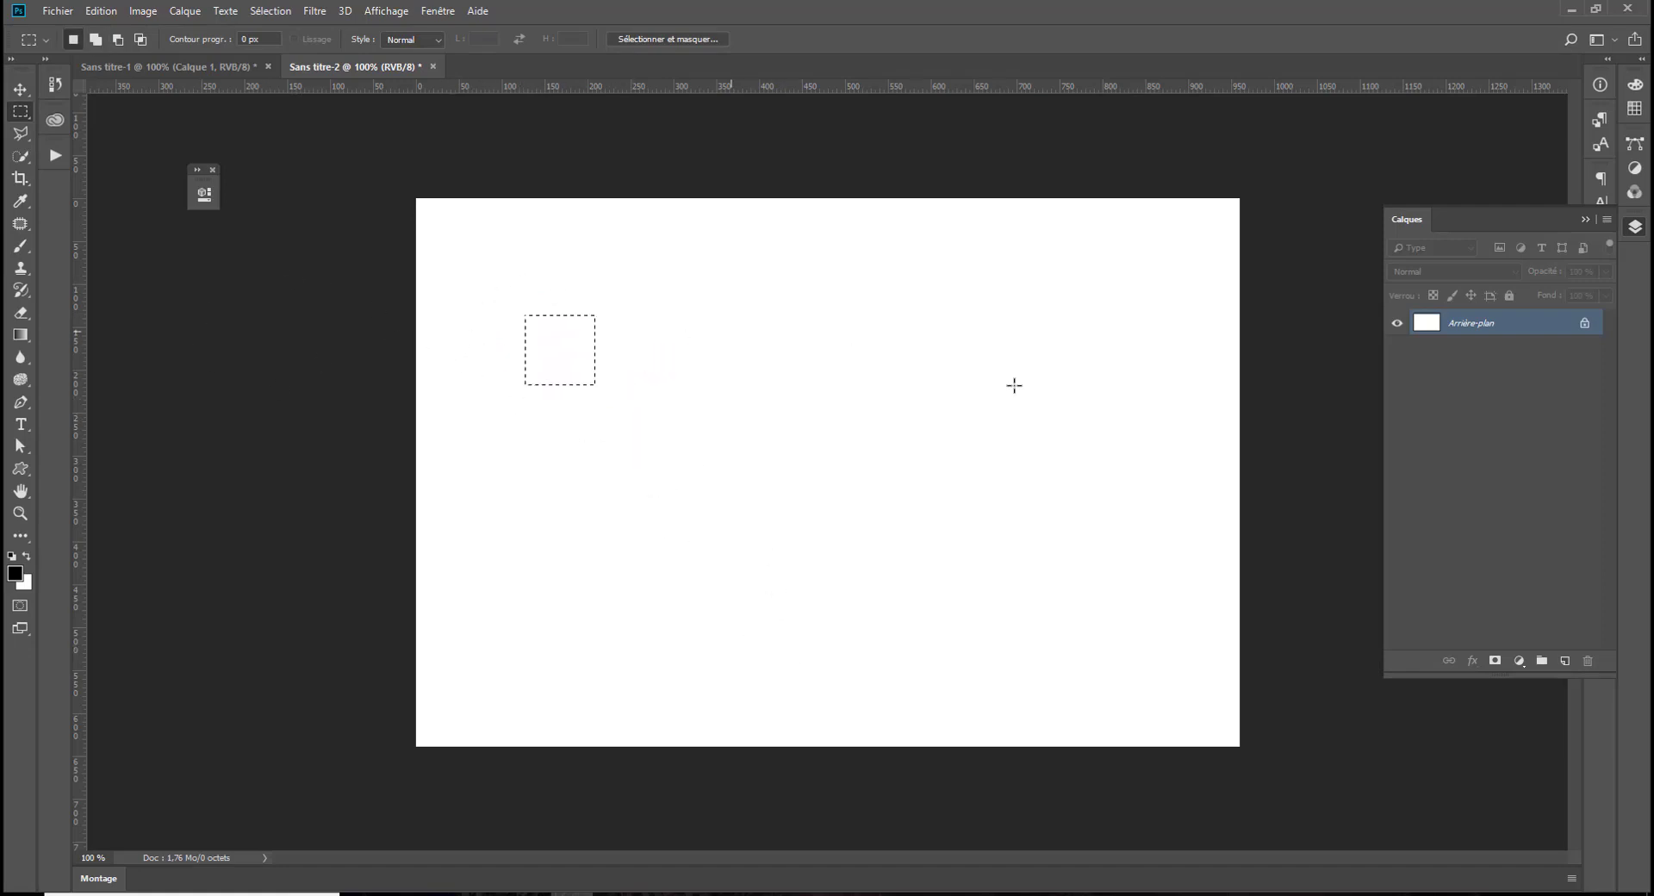
key("ctrl+v")
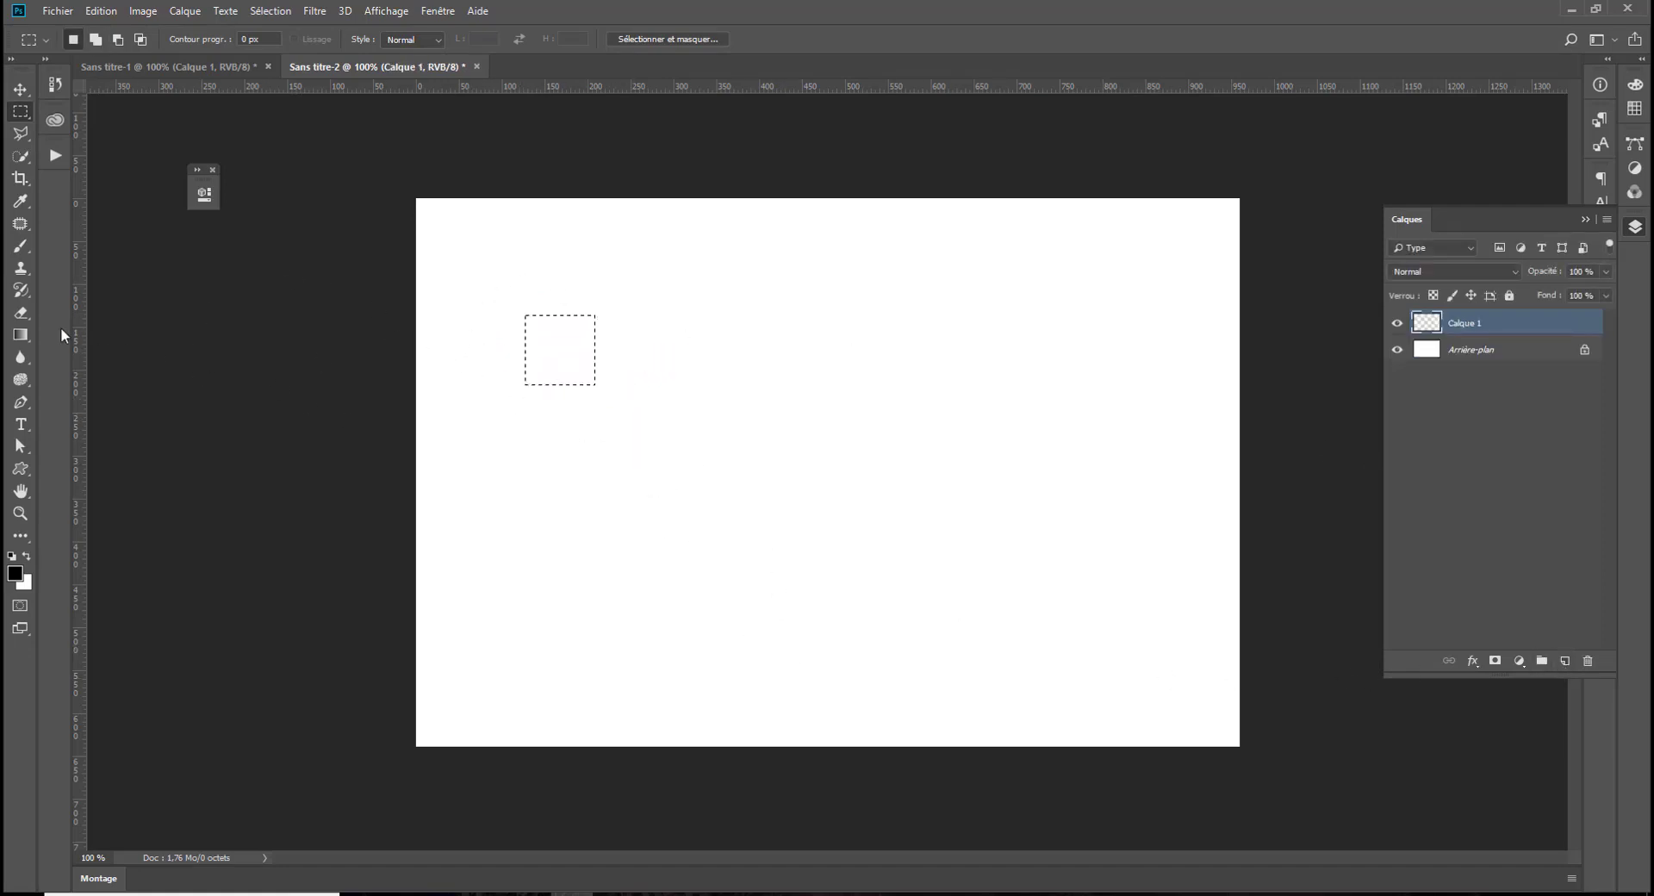
left_click(20, 335)
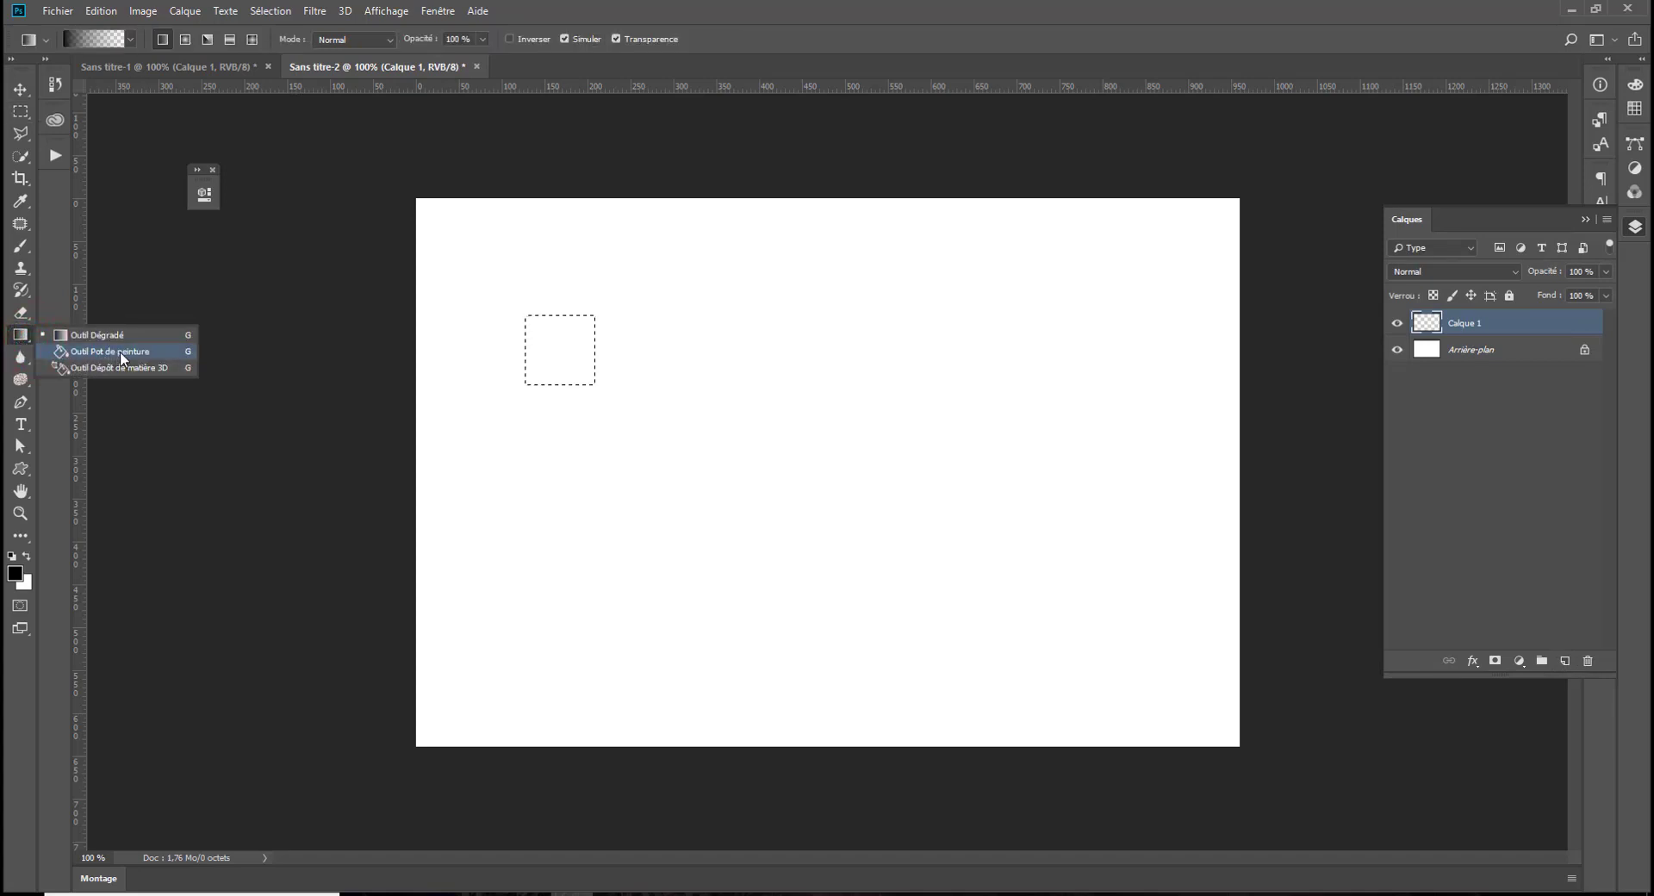
left_click(107, 352)
key("alt+BackSpace")
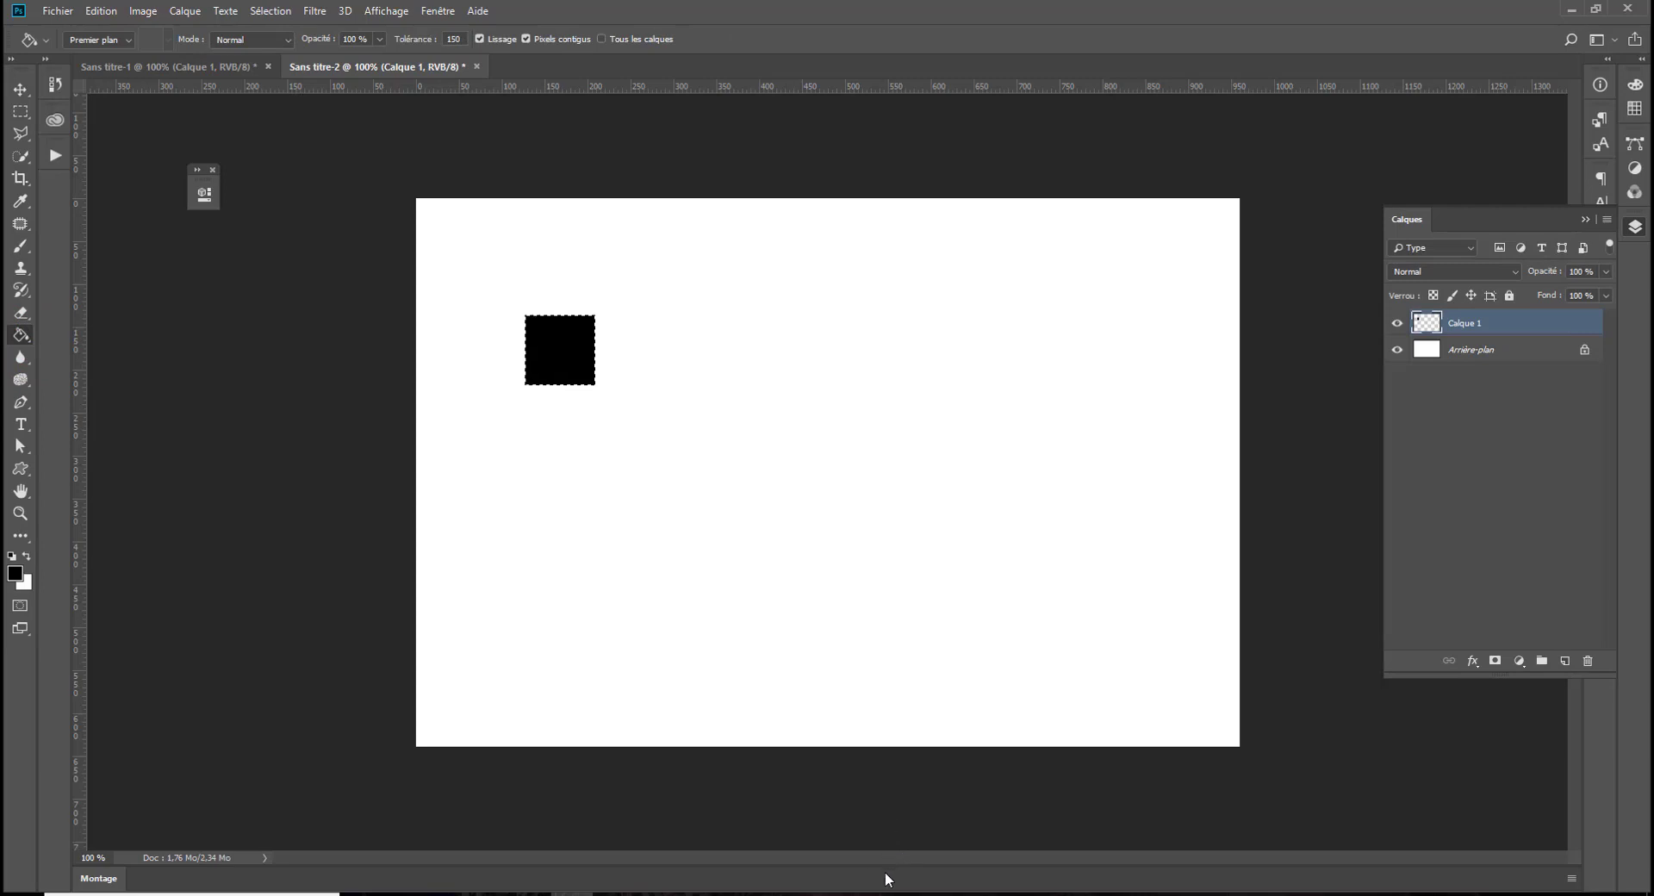
Deselect the black square and define it as a brush preset named "forme carré"
key("m")
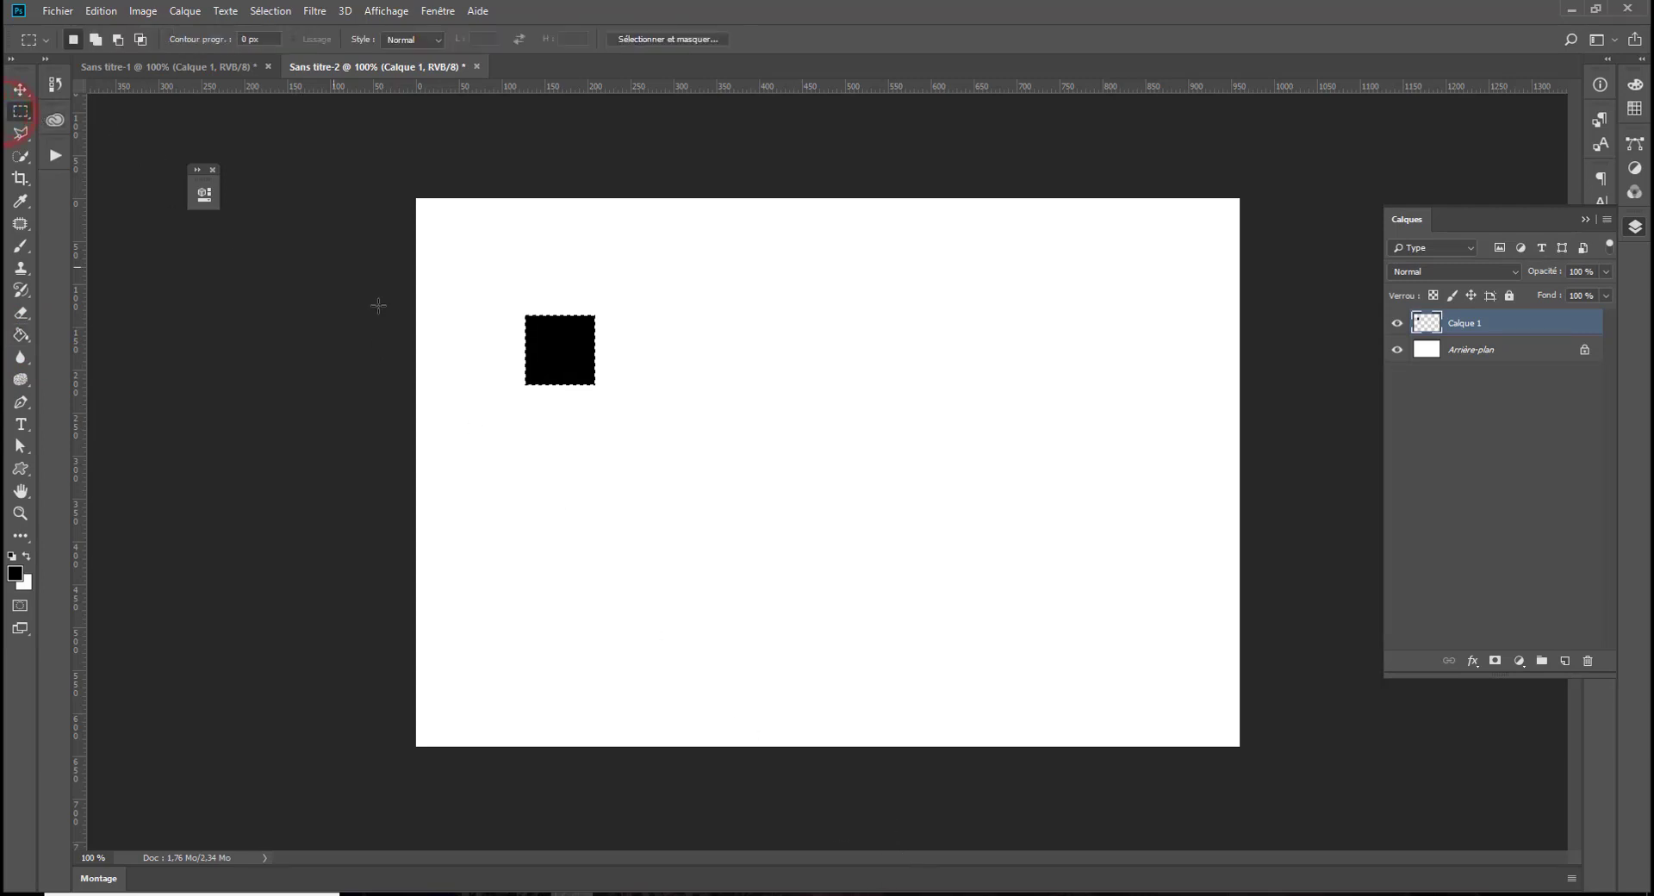
left_click(143, 11)
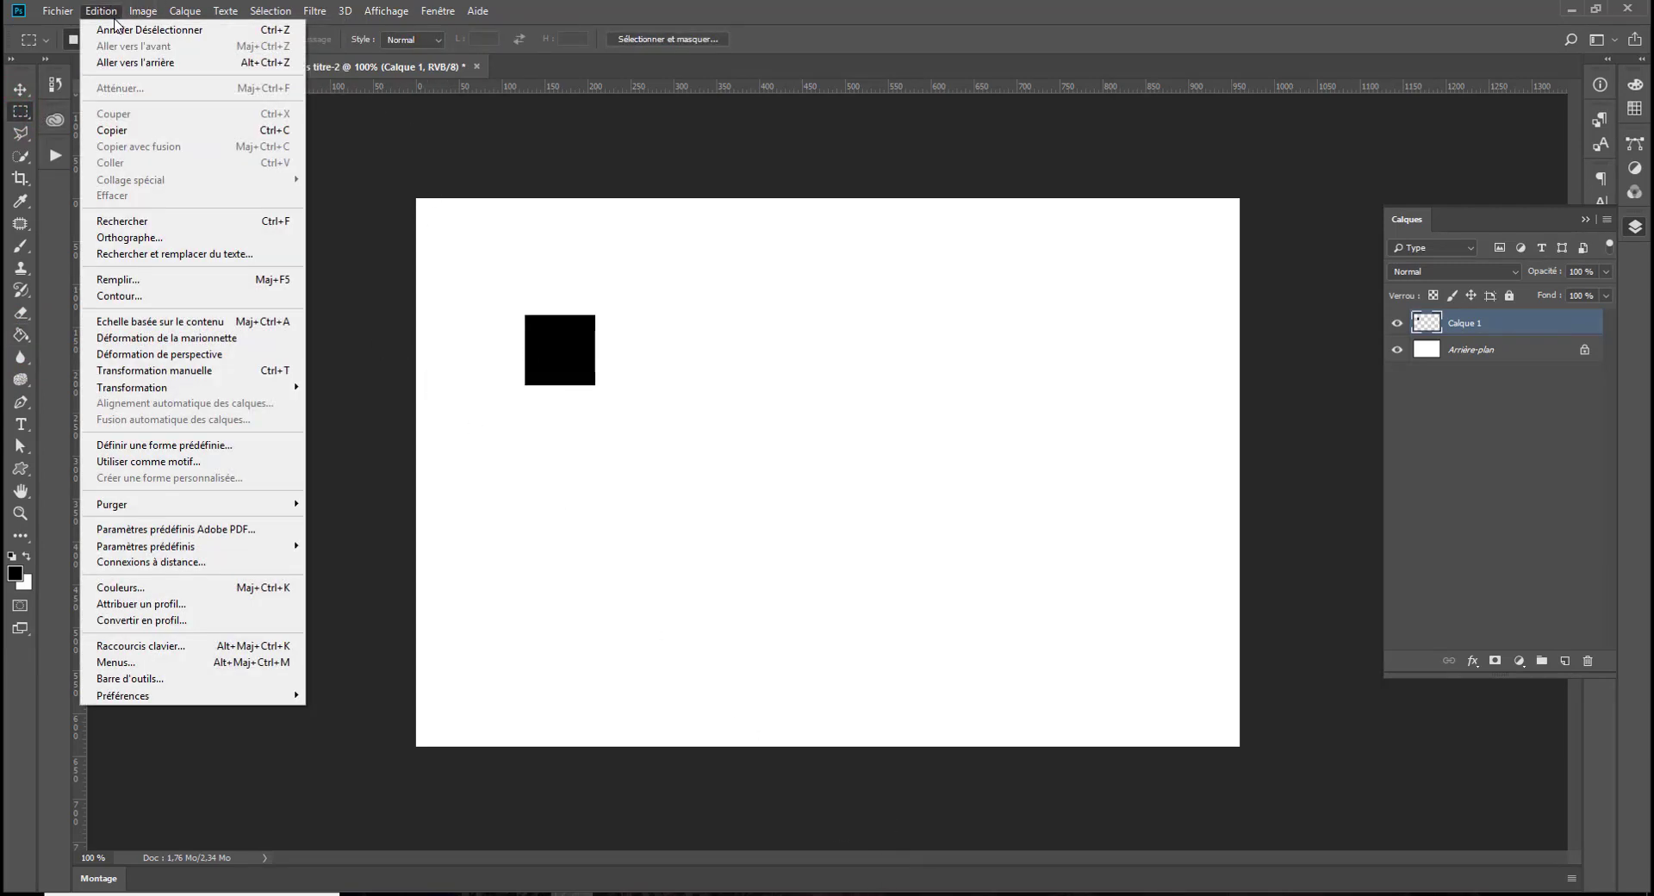
left_click(175, 445)
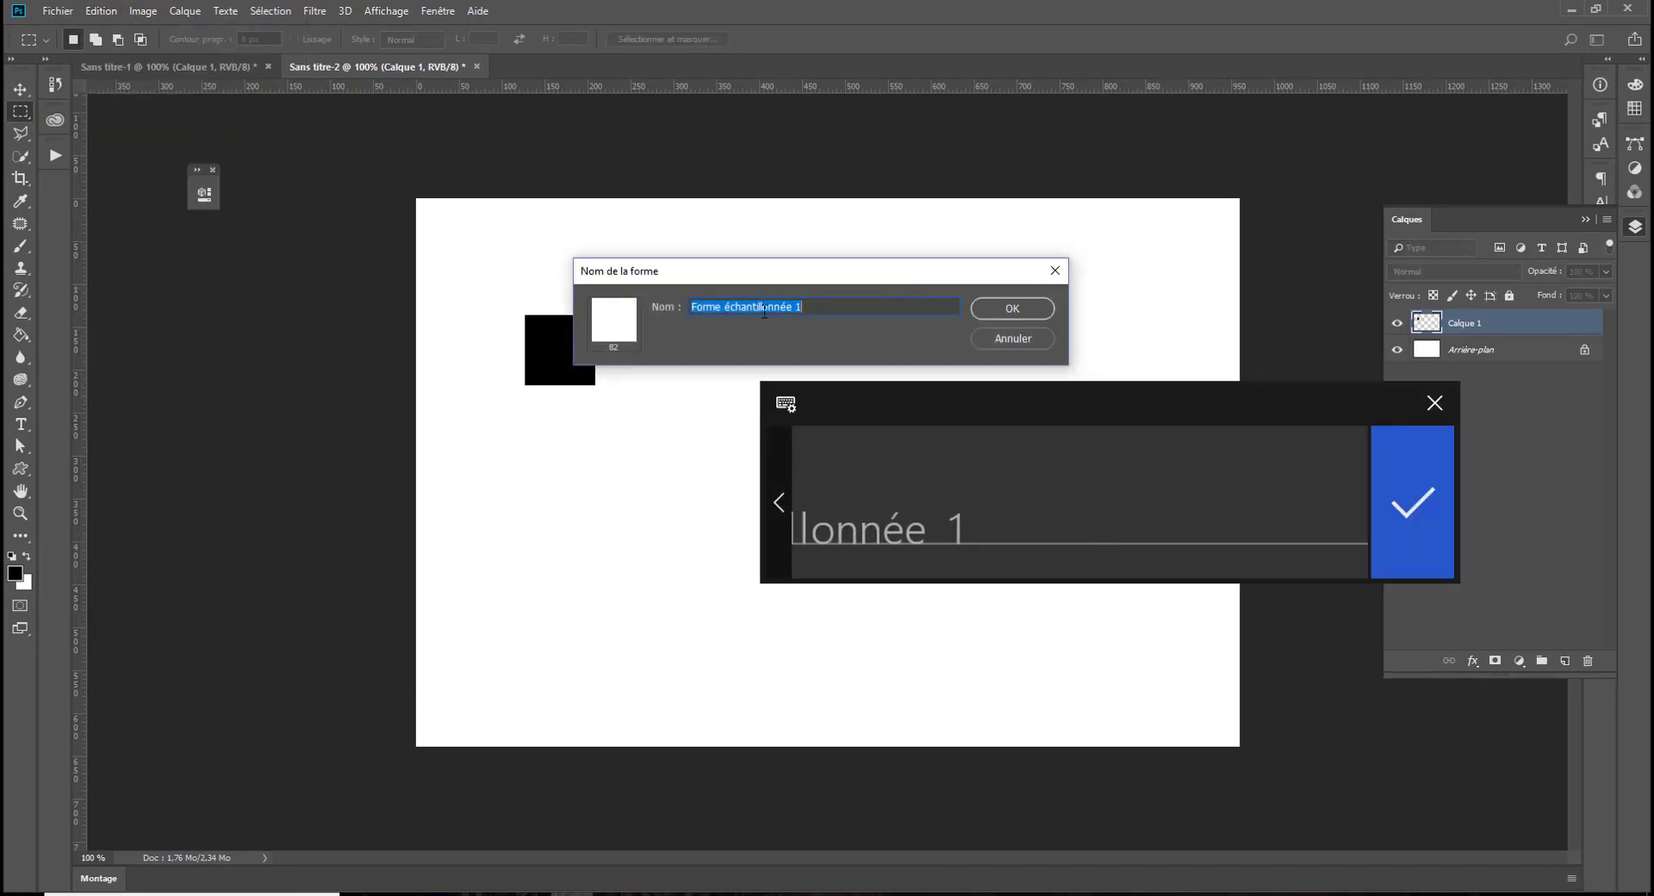
type("forme car")
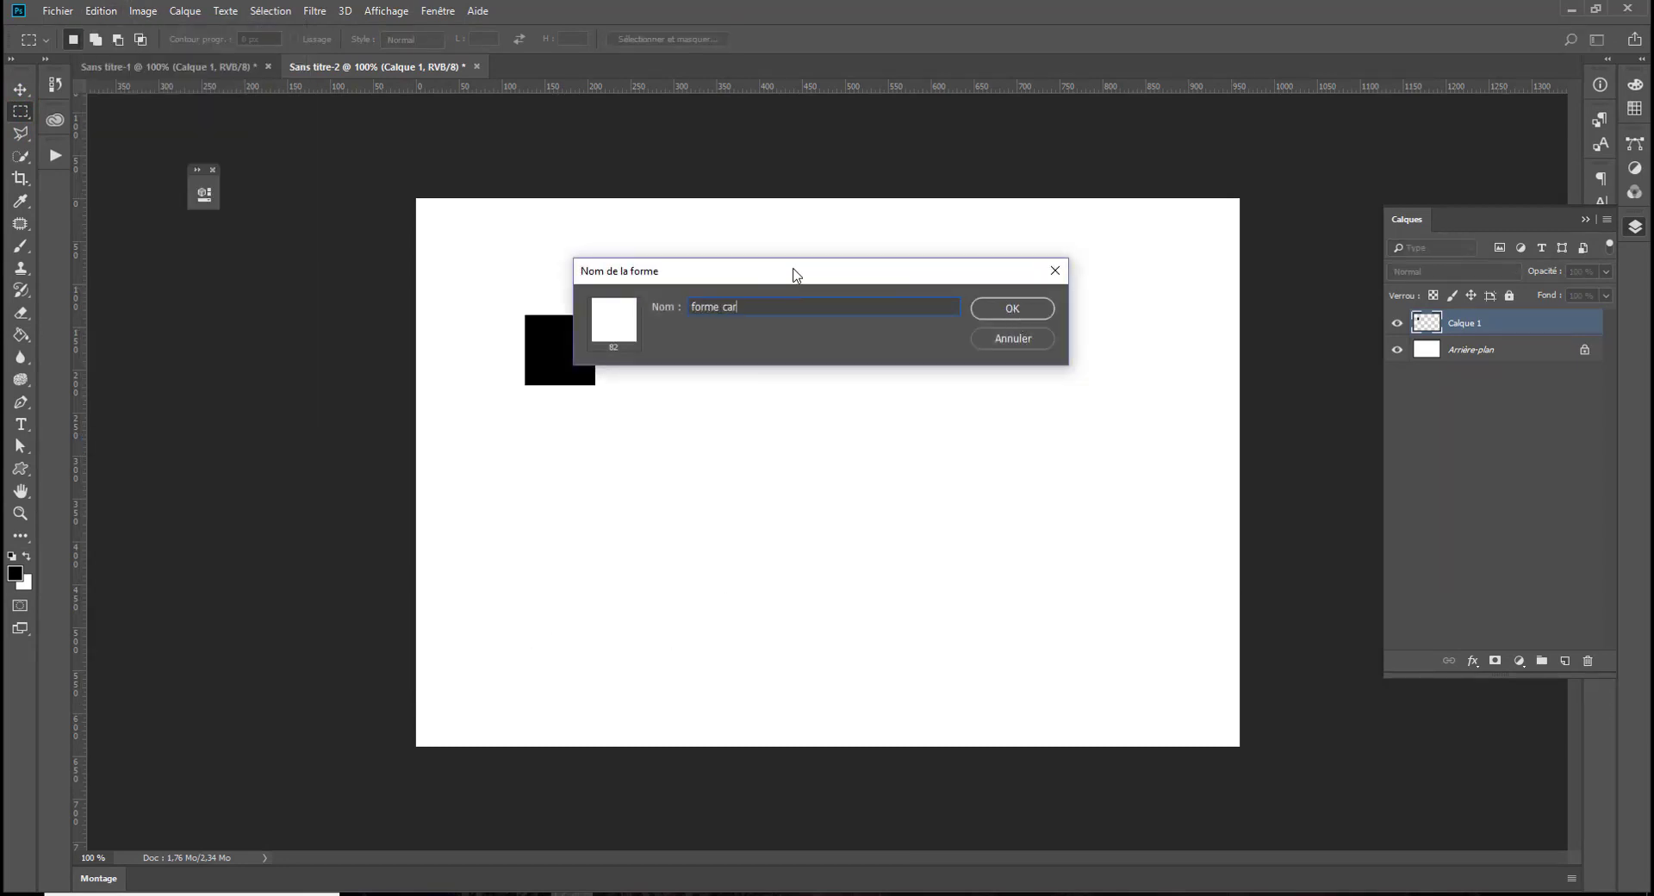
type("ré")
key("Return")
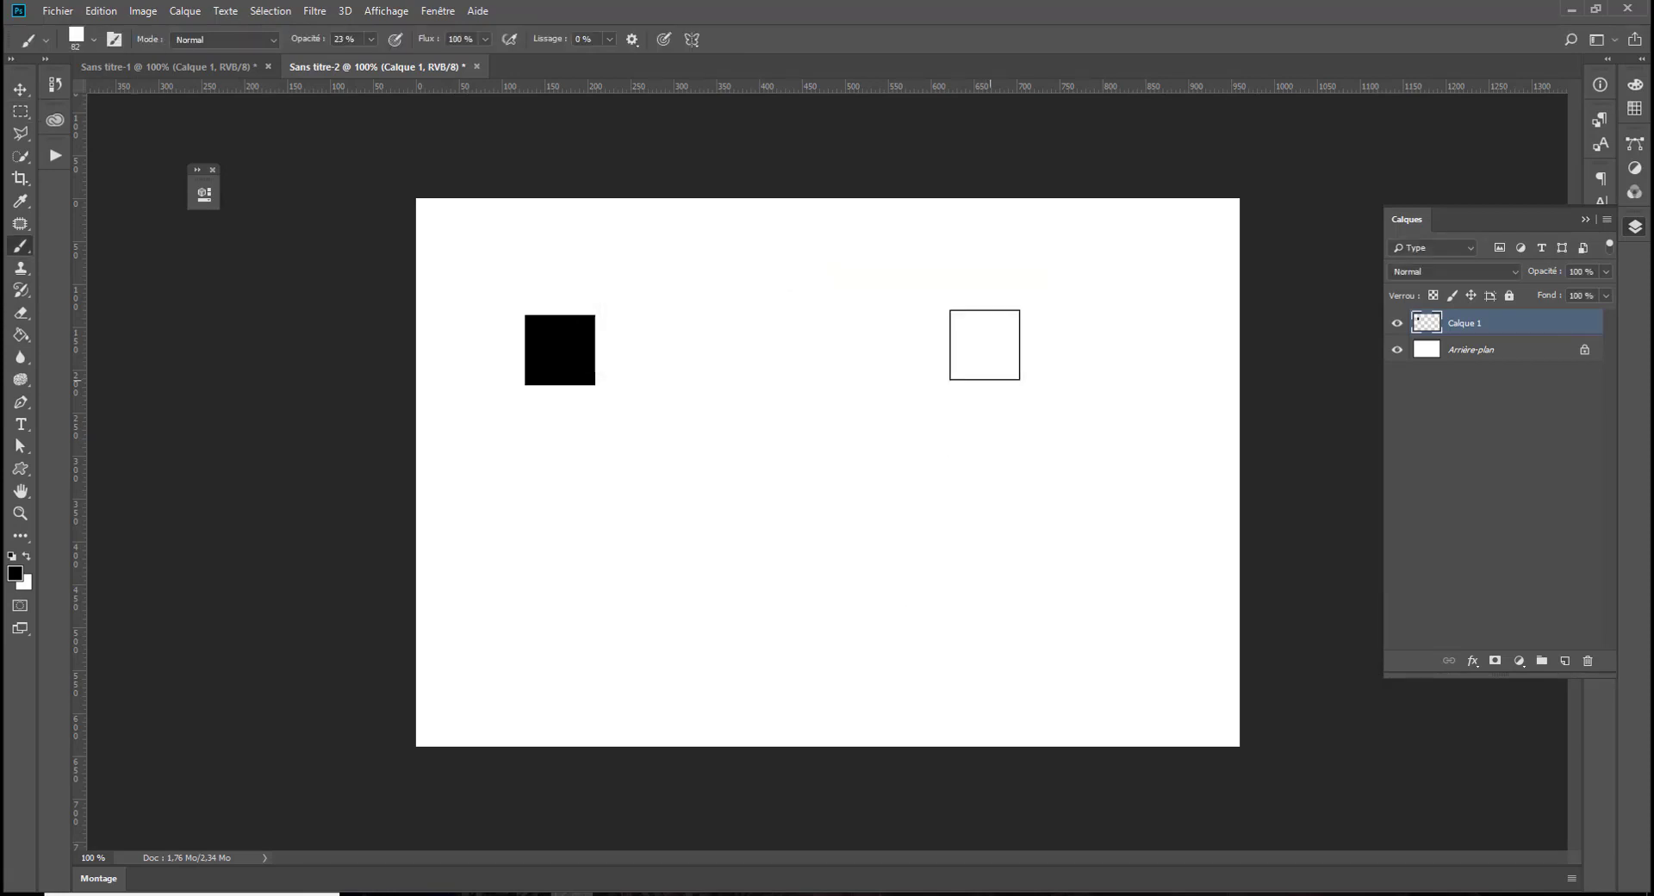
Paint a winding stroke and a single stamp with the square brush to the right of the black square
mouse_move(971, 324)
left_mouse_down()
mouse_move(938, 417)
mouse_move(834, 543)
mouse_move(936, 517)
left_mouse_up()
left_click(1064, 517)
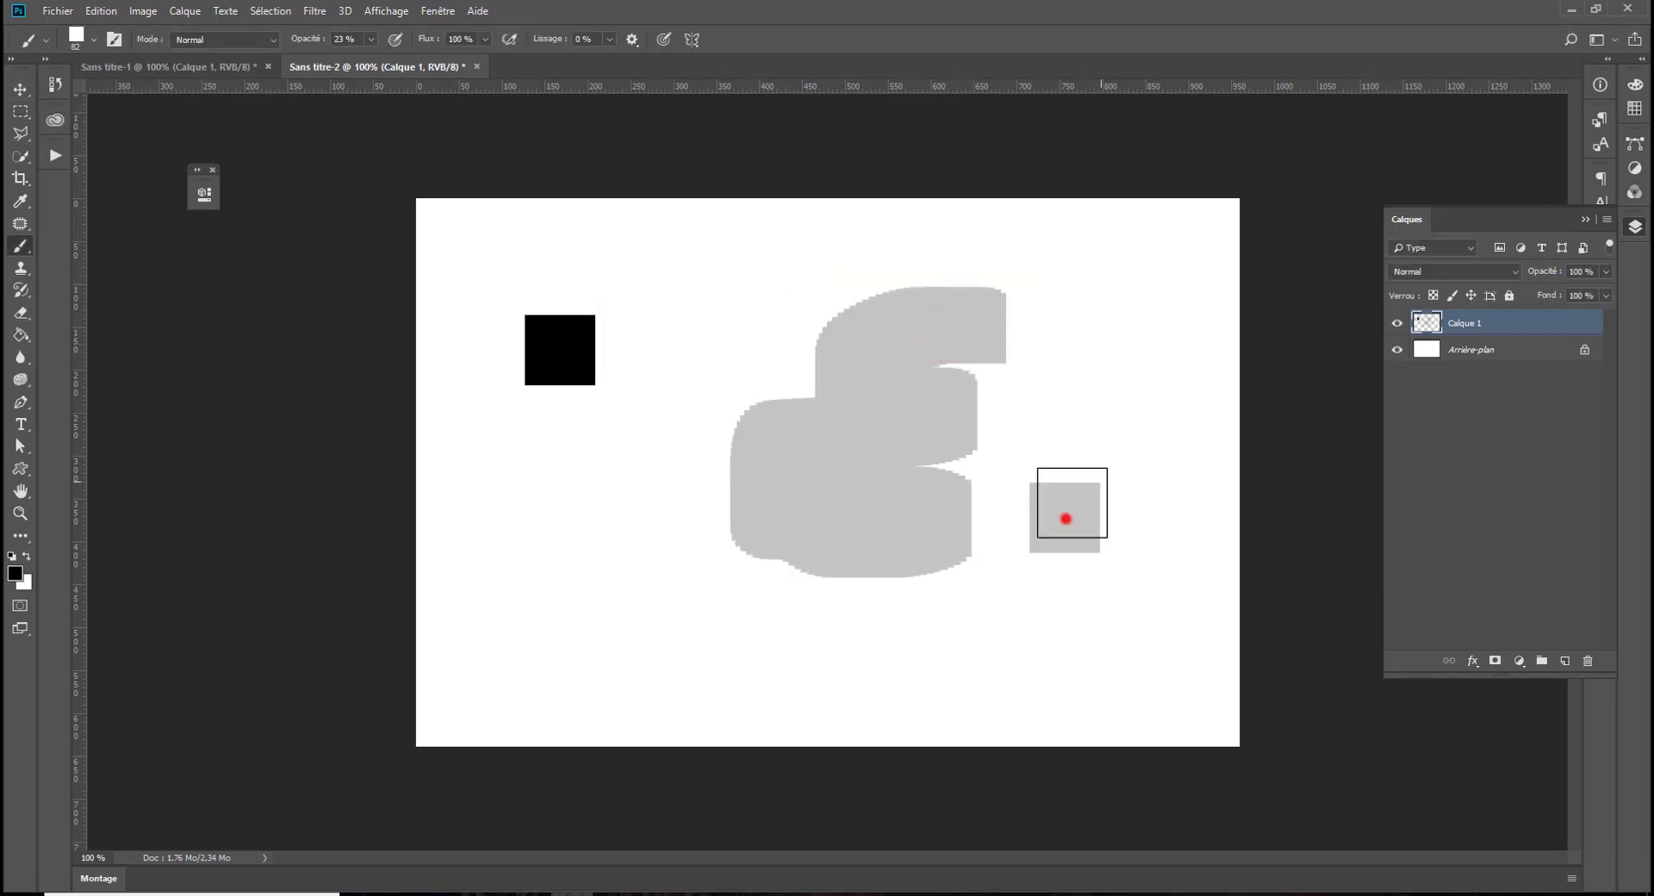
Paint overlapping square-brush strokes across the lower canvas at 23% opacity, and paint over them in solid black at 100% opacity
mouse_move(1072, 503)
left_mouse_down()
mouse_move(966, 585)
mouse_move(843, 595)
left_mouse_up()
mouse_move(793, 605)
left_mouse_down()
mouse_move(1030, 610)
mouse_move(871, 618)
mouse_move(524, 541)
left_mouse_up()
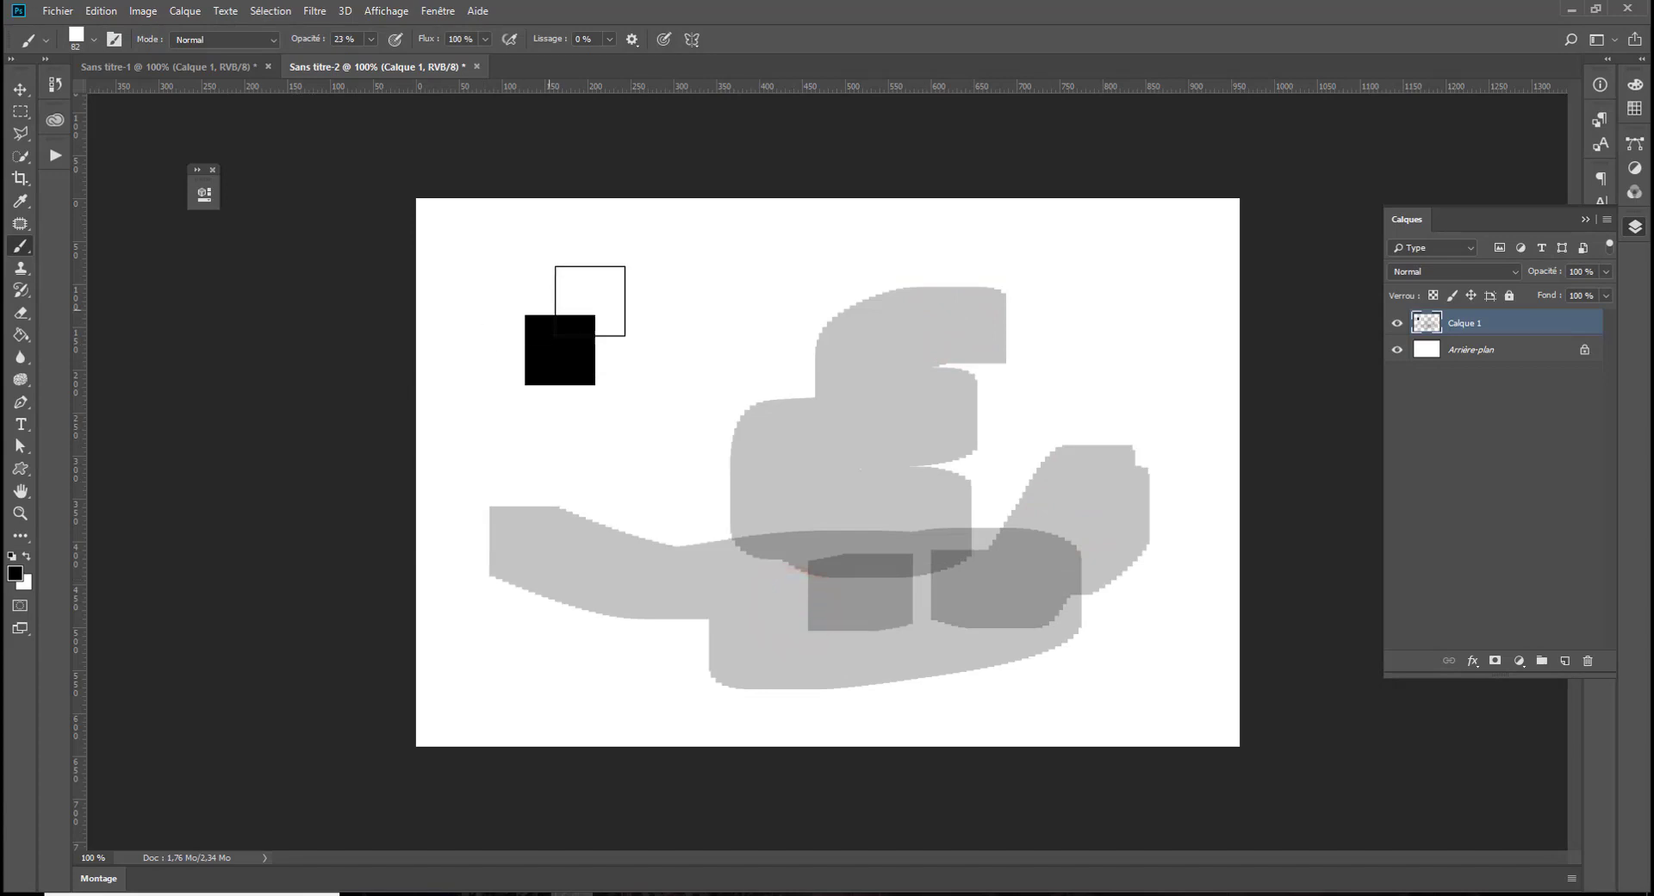
left_click(371, 40)
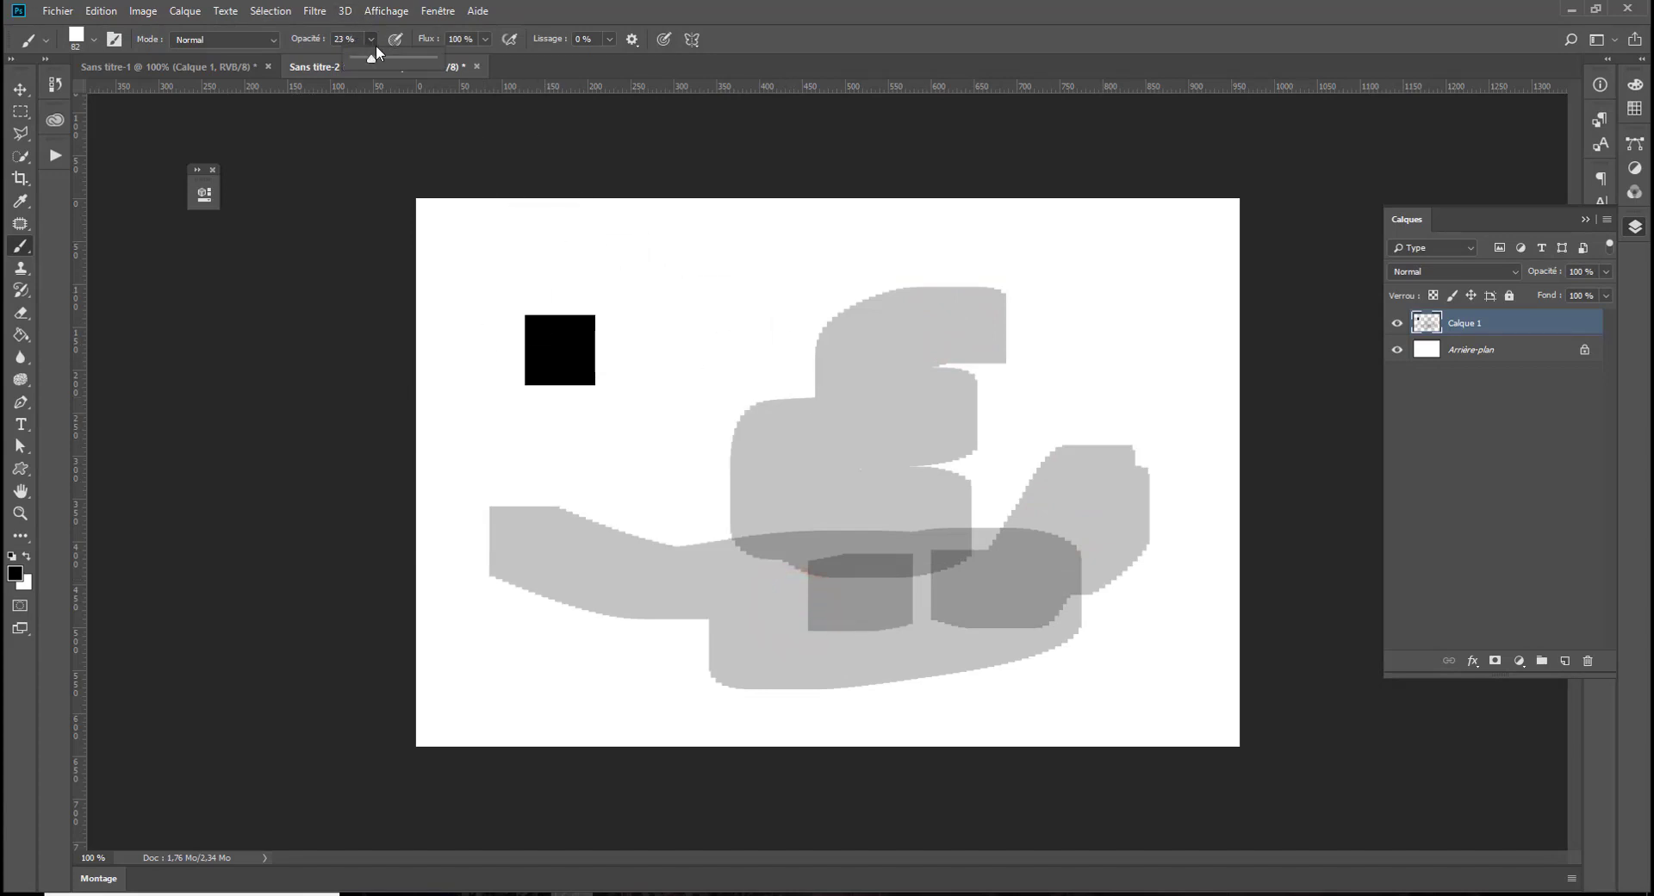
left_click_drag(371, 58, 439, 60)
mouse_move(753, 278)
left_mouse_down()
mouse_move(709, 299)
mouse_move(862, 355)
mouse_move(783, 410)
mouse_move(931, 414)
mouse_move(787, 534)
mouse_move(984, 557)
mouse_move(825, 598)
mouse_move(821, 558)
mouse_move(1174, 481)
mouse_move(950, 511)
mouse_move(719, 482)
left_mouse_up()
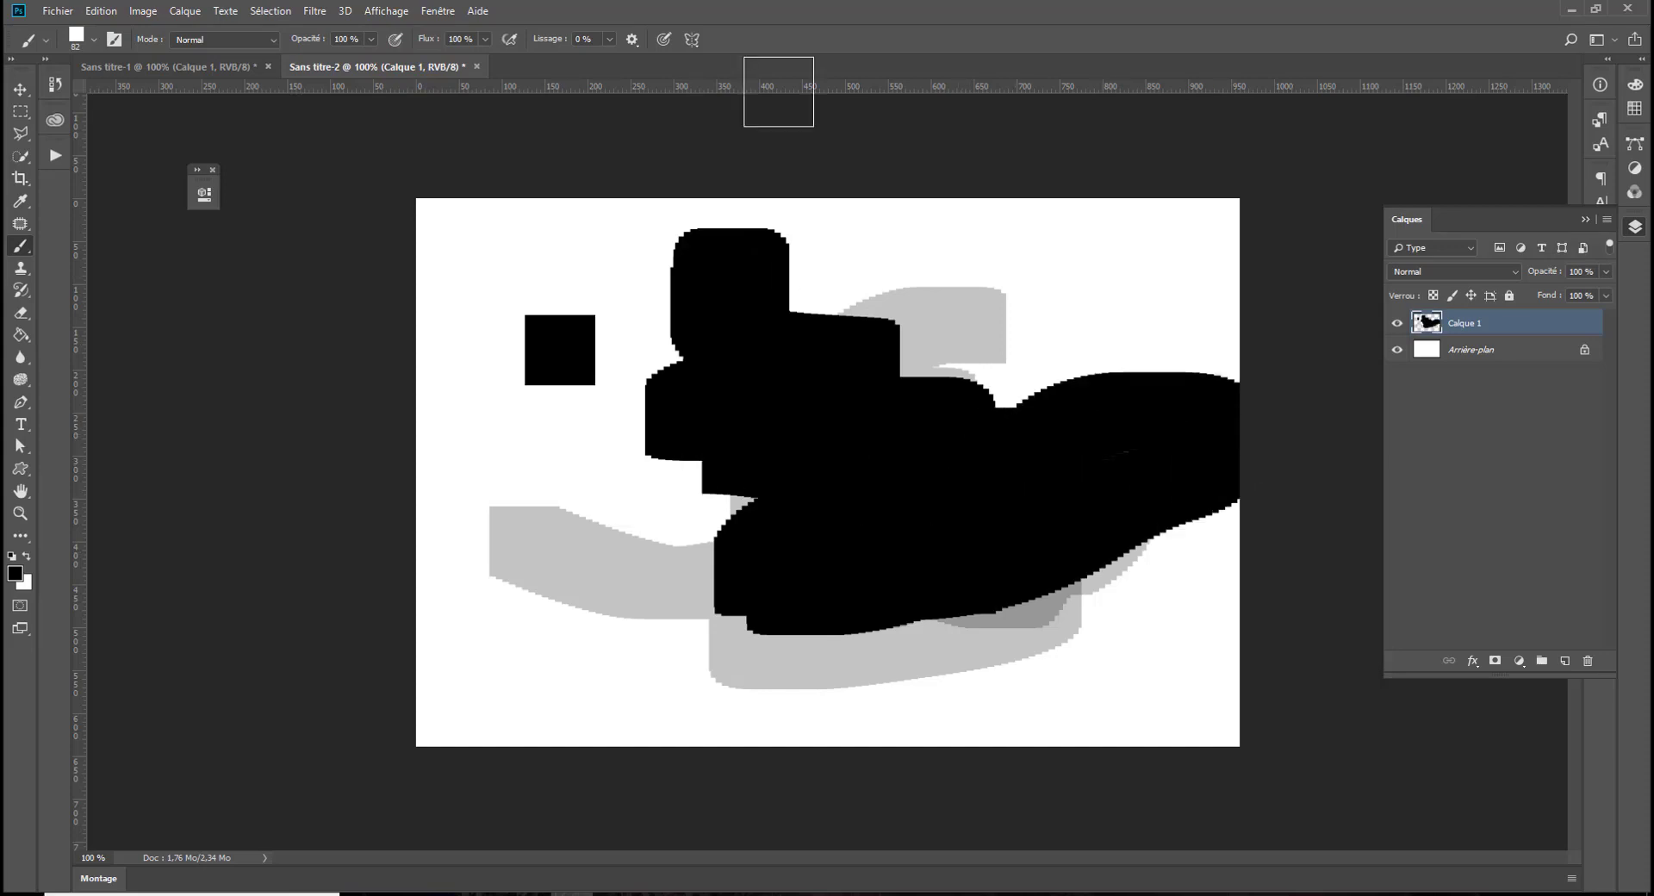
Select the entire canvas, clear everything on Calque 1 and set the square brush's size to 20 px
key("ctrl+a")
key("Delete")
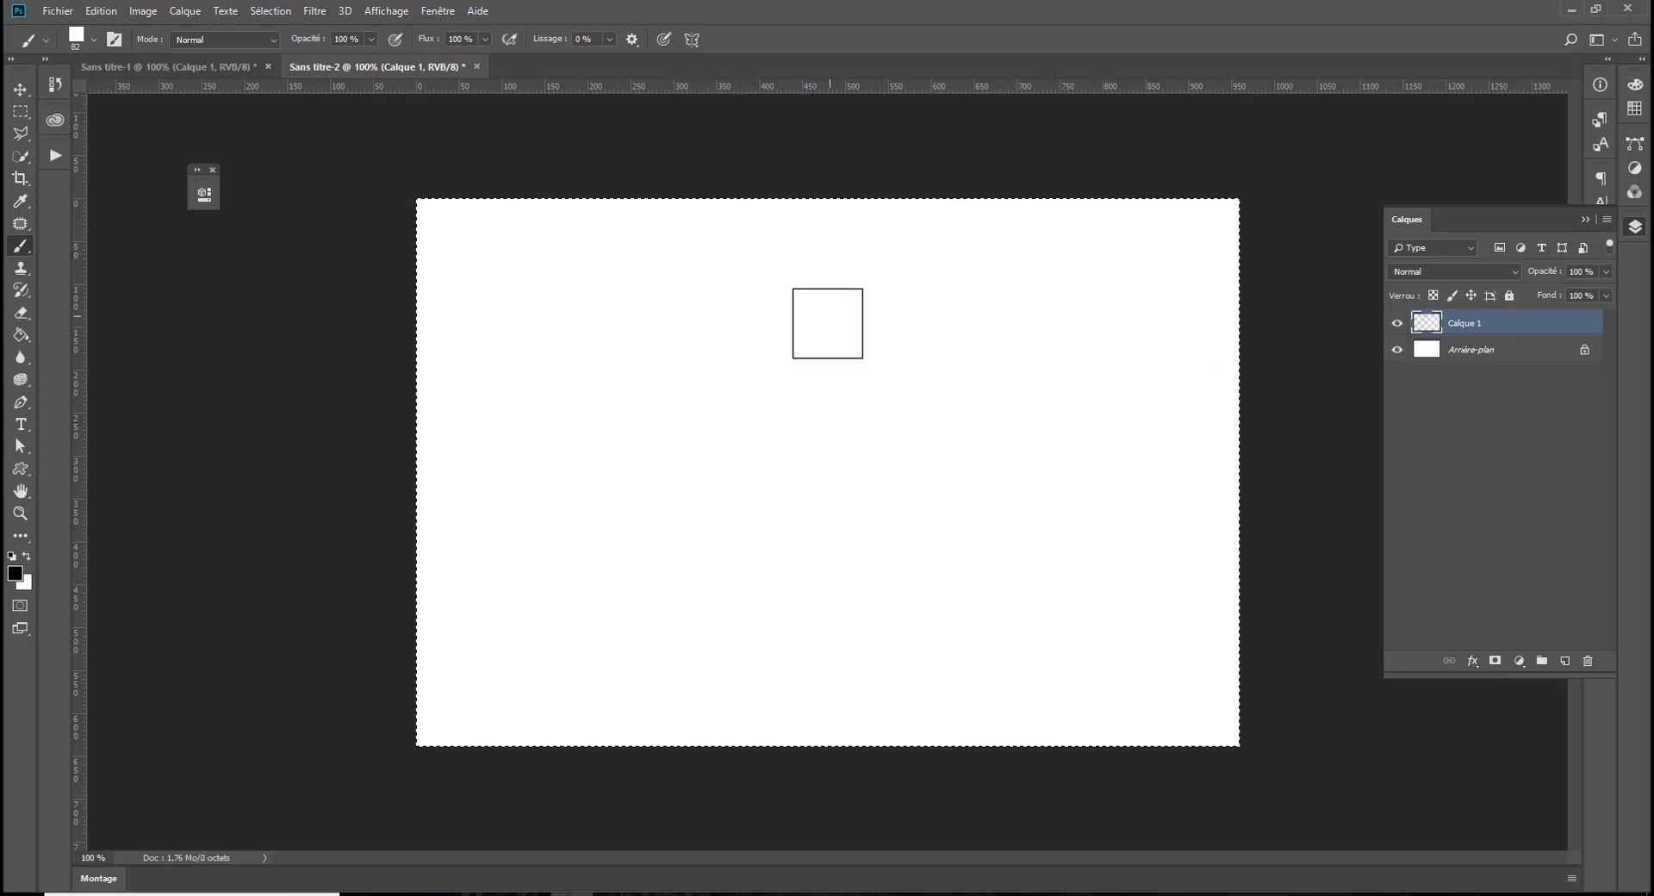
right_click(825, 321)
Test the 20 px square brush with zigzags, loops and short freehand strokes across the canvas
mouse_move(689, 373)
left_mouse_down()
mouse_move(737, 359)
mouse_move(783, 447)
mouse_move(735, 523)
mouse_move(808, 571)
mouse_move(805, 661)
left_mouse_up()
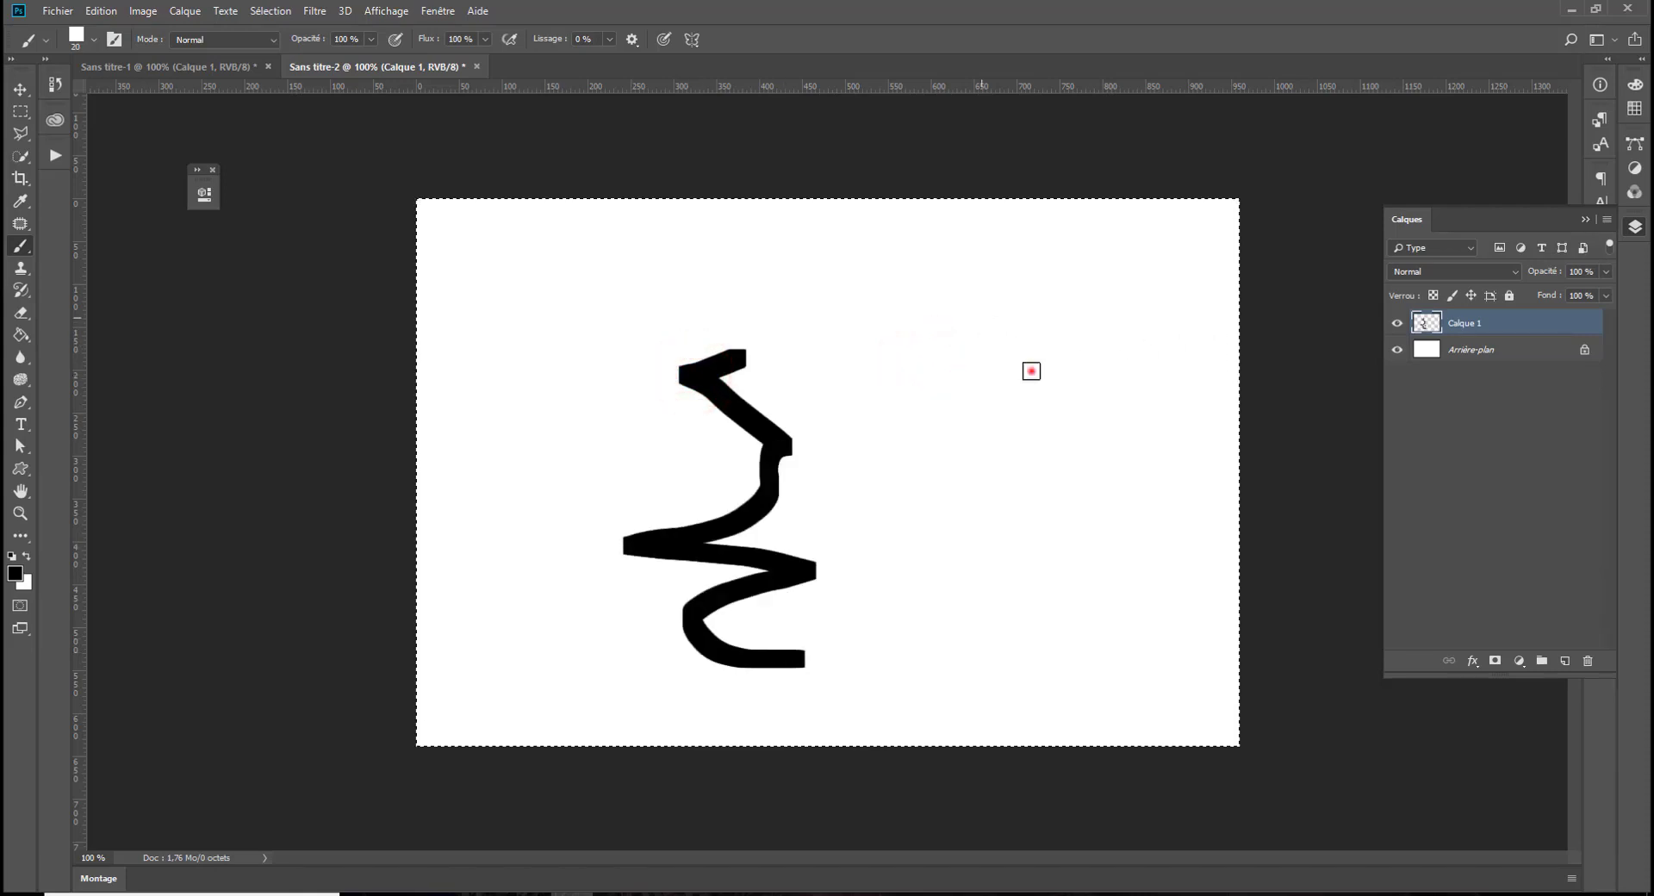
left_click_drag(1043, 384, 538, 662)
mouse_move(801, 388)
left_mouse_down()
mouse_move(835, 345)
mouse_move(742, 310)
left_mouse_up()
mouse_move(879, 302)
left_mouse_down()
mouse_move(993, 396)
mouse_move(1051, 509)
mouse_move(1019, 520)
mouse_move(844, 455)
left_mouse_up()
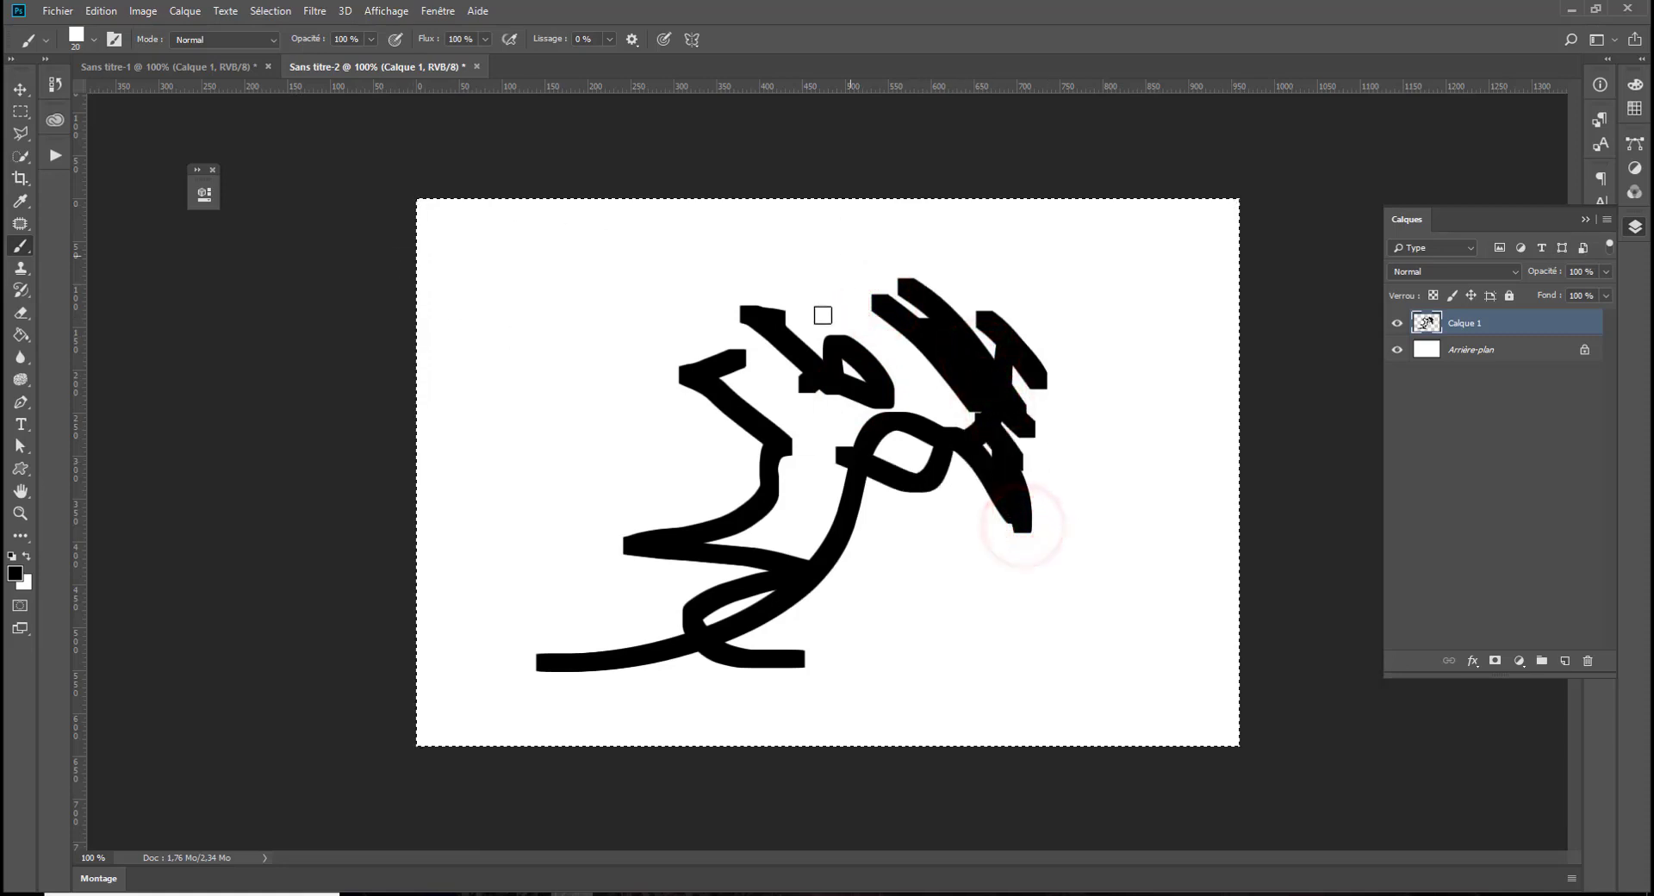
mouse_move(589, 321)
left_mouse_down()
mouse_move(633, 435)
mouse_move(569, 470)
left_mouse_up()
mouse_move(562, 349)
left_mouse_down()
mouse_move(560, 422)
mouse_move(521, 387)
left_mouse_up()
left_click_drag(502, 484, 491, 518)
mouse_move(648, 454)
left_mouse_down()
mouse_move(518, 476)
mouse_move(714, 514)
mouse_move(613, 549)
left_mouse_up()
left_click_drag(726, 479, 778, 541)
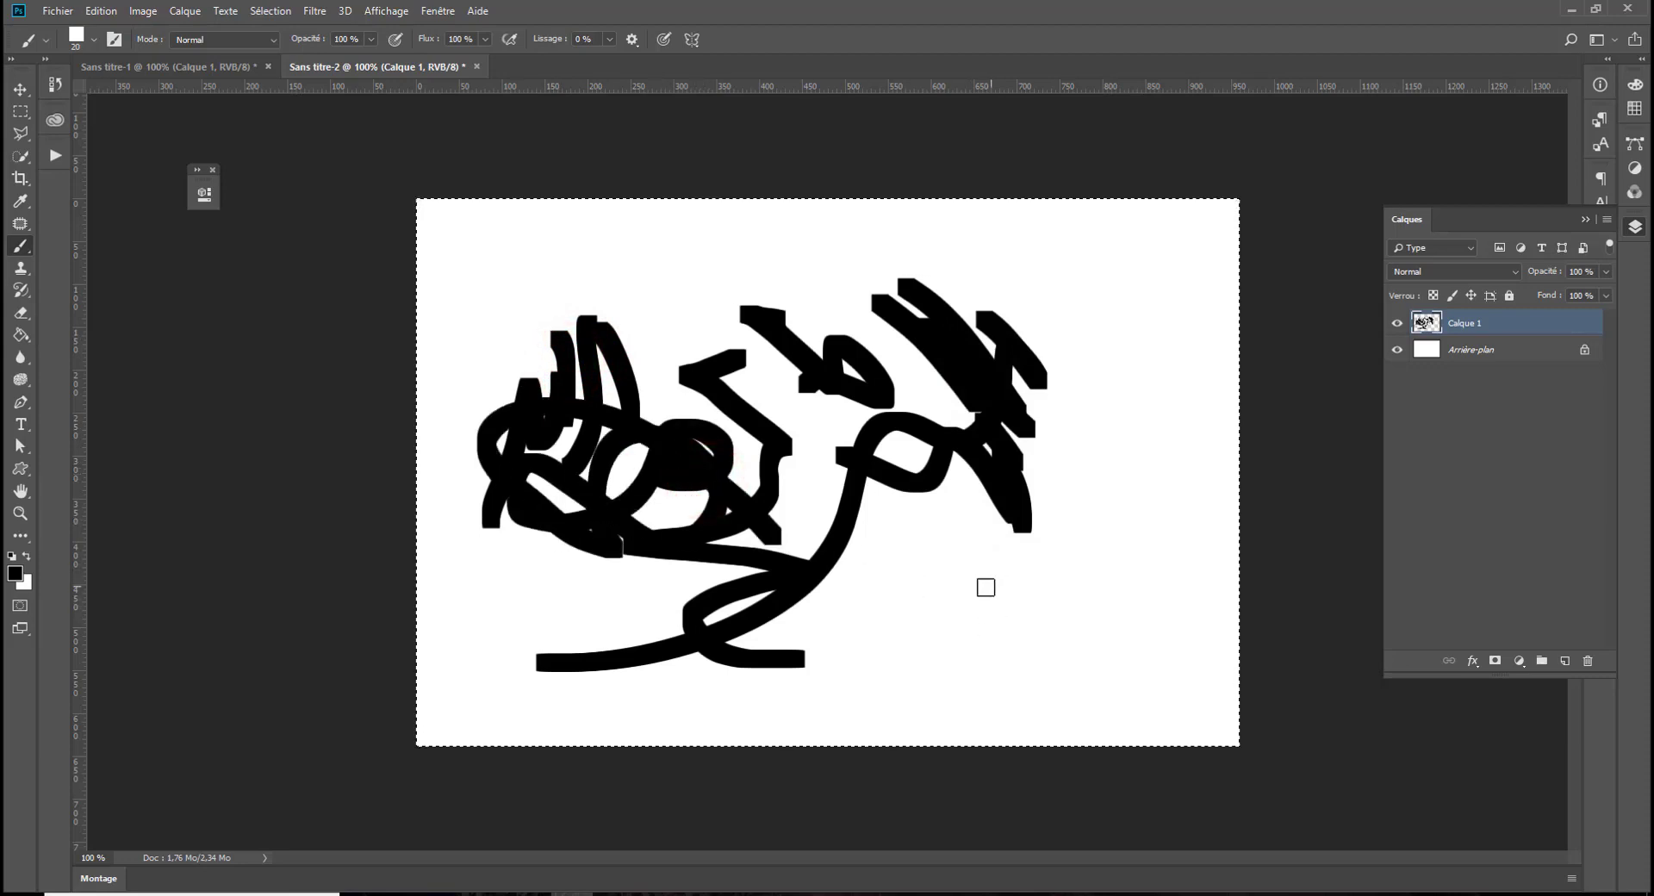
Clear the painted strokes from Calque 1, including one more short diagonal test stroke
key("Delete")
left_click_drag(1097, 508, 958, 399)
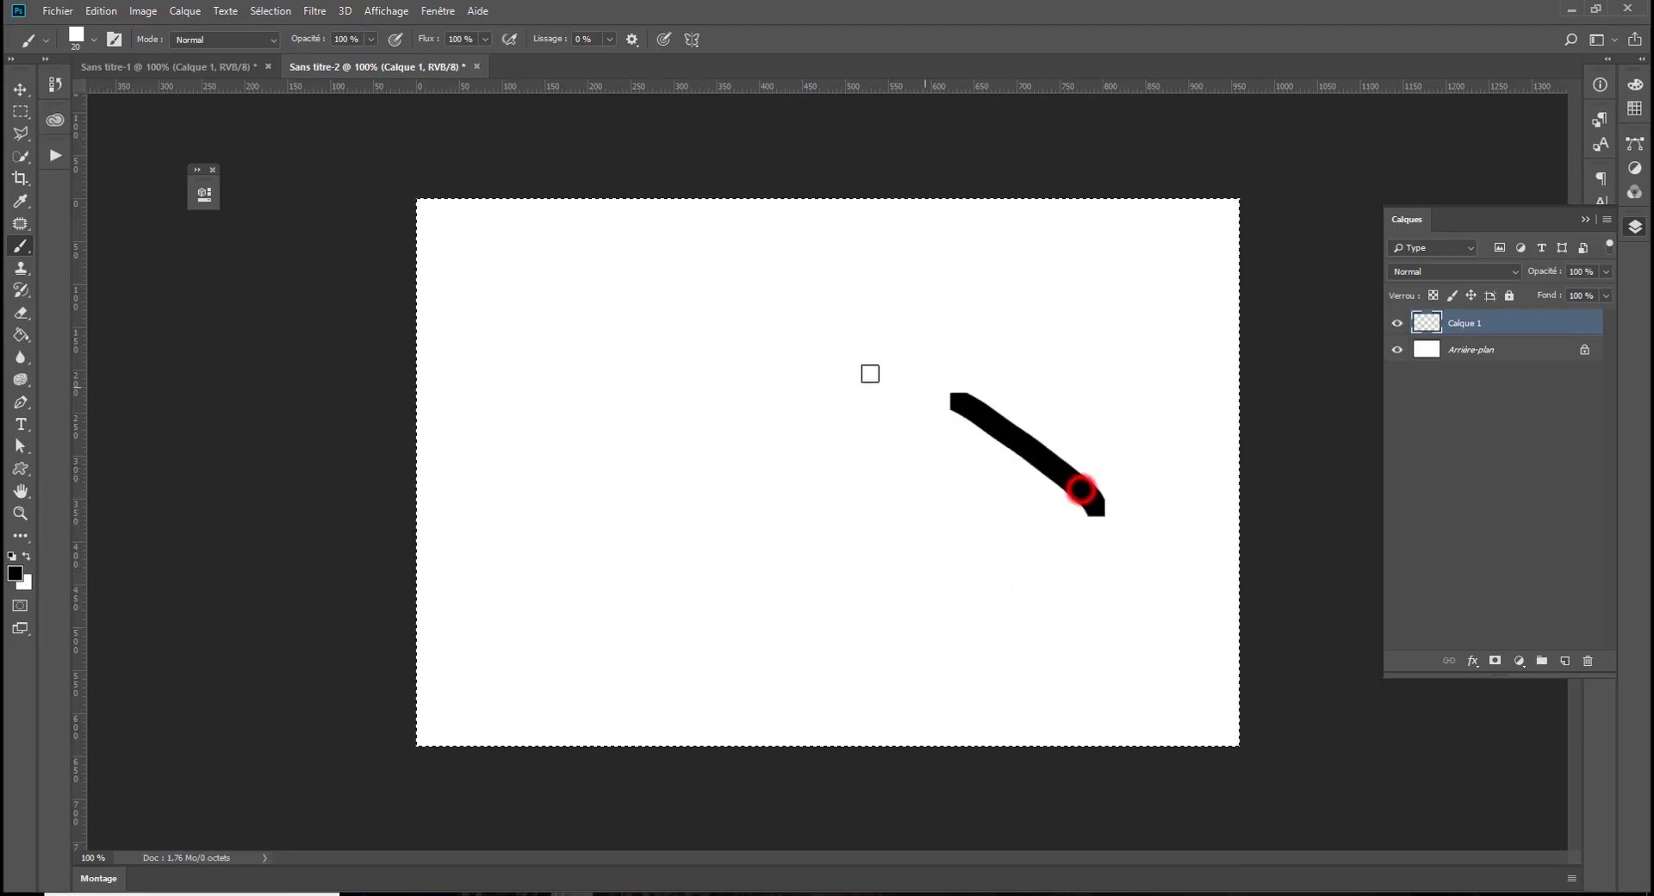
key("Delete")
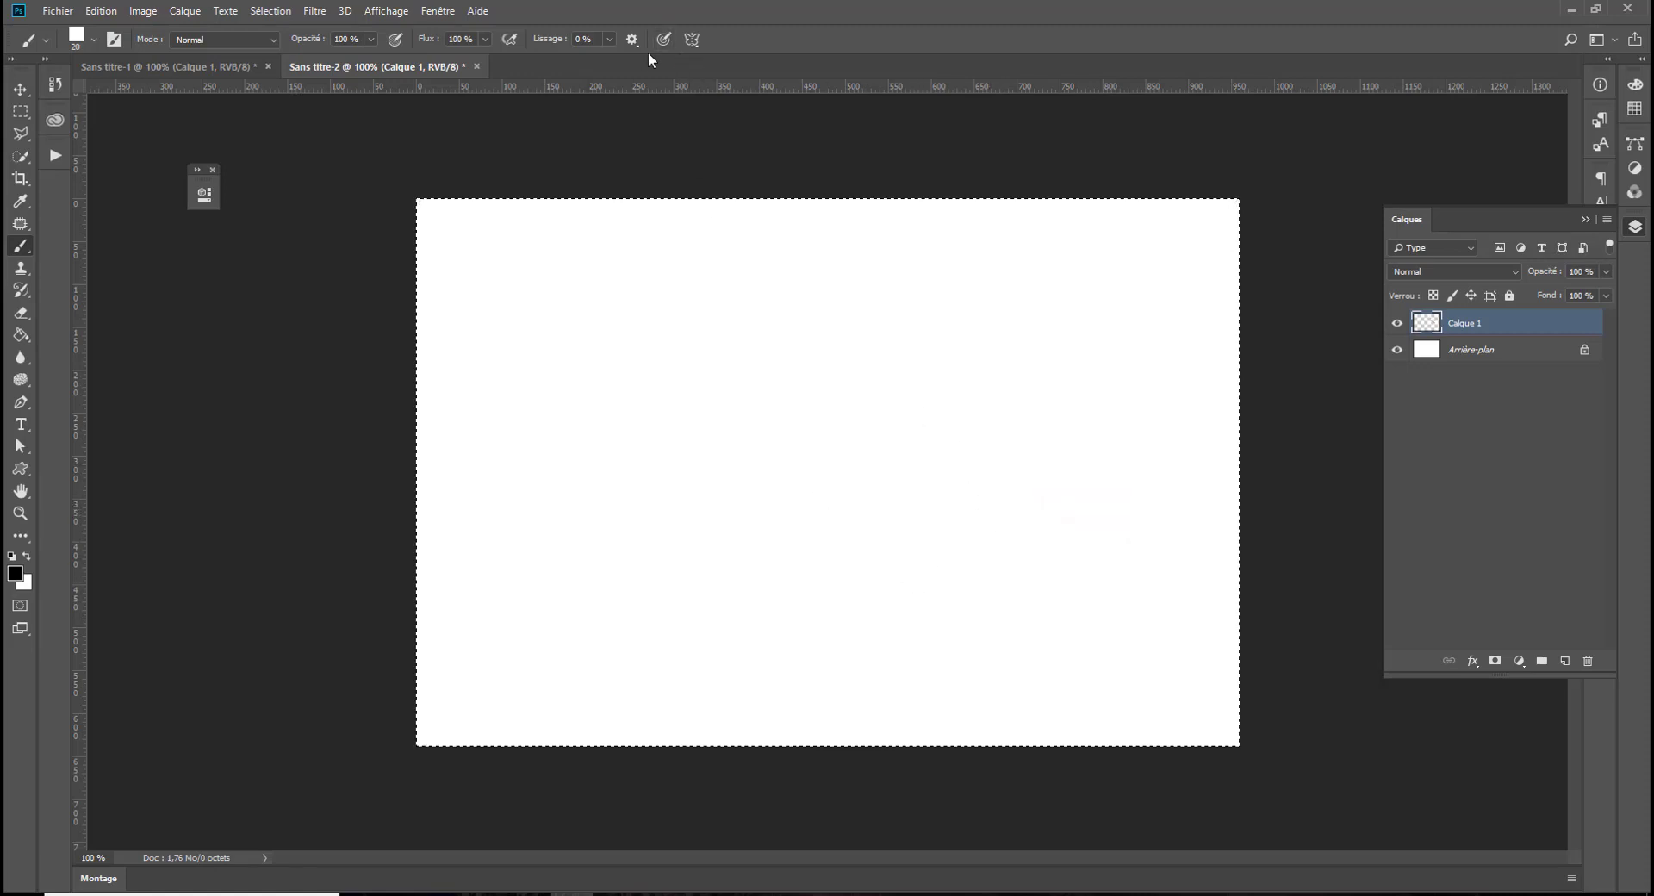
Enable pen pressure for the brush size, and test it with several tapered strokes that are cleared from Calque 1
mouse_move(731, 338)
left_mouse_down()
mouse_move(857, 414)
mouse_move(943, 572)
left_mouse_up()
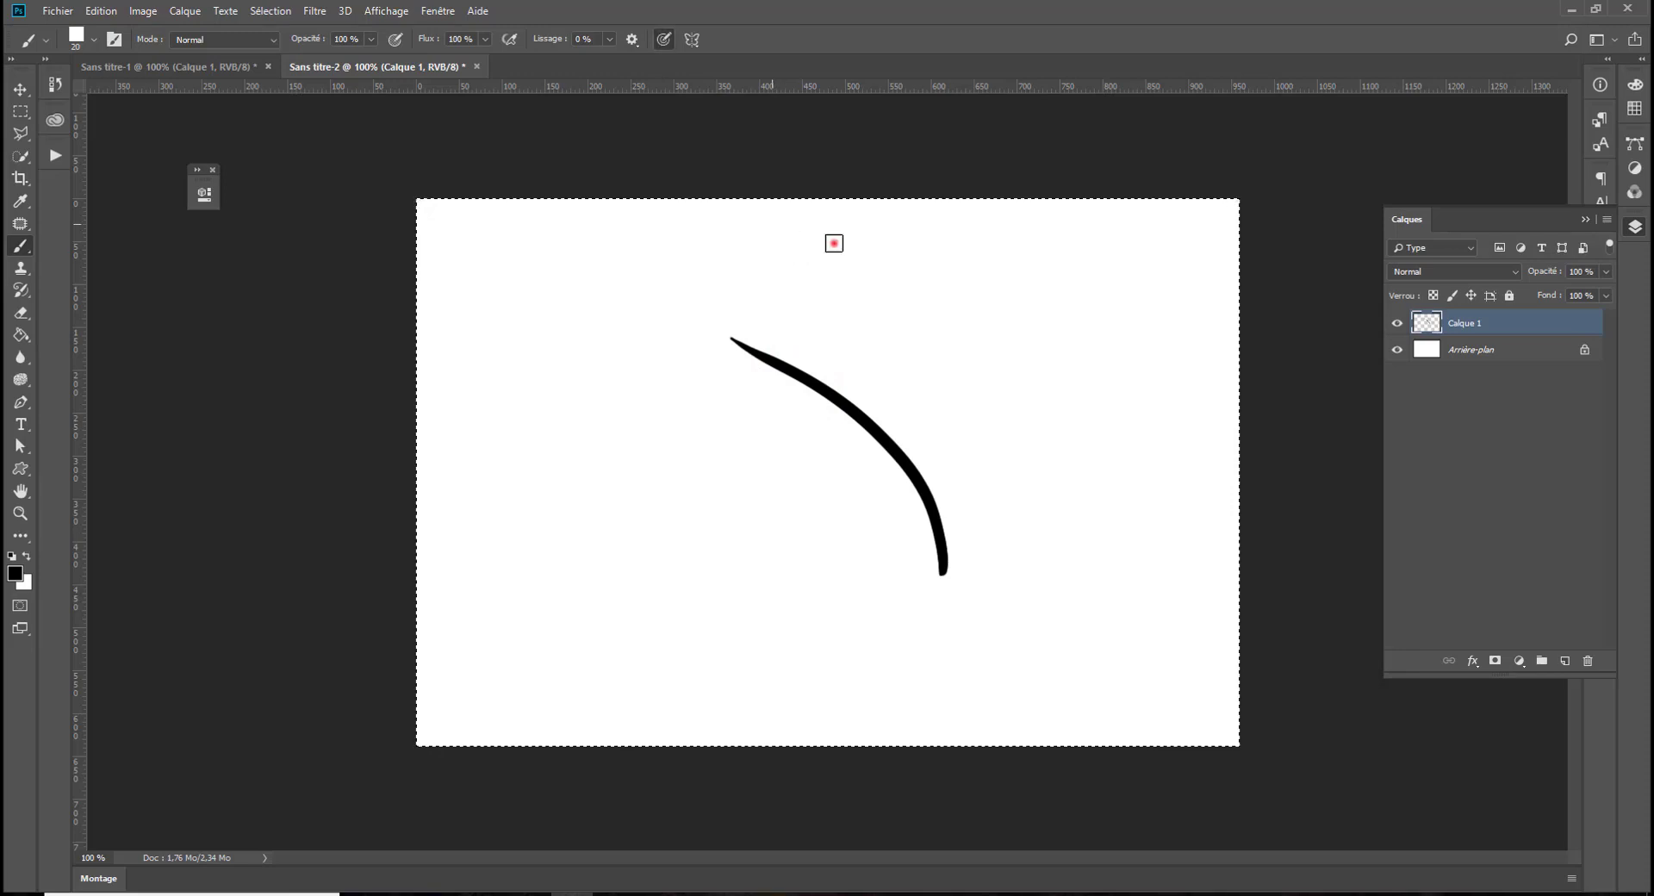
mouse_move(834, 244)
left_mouse_down()
mouse_move(906, 331)
mouse_move(881, 345)
mouse_move(1063, 425)
mouse_move(872, 504)
mouse_move(685, 486)
left_mouse_up()
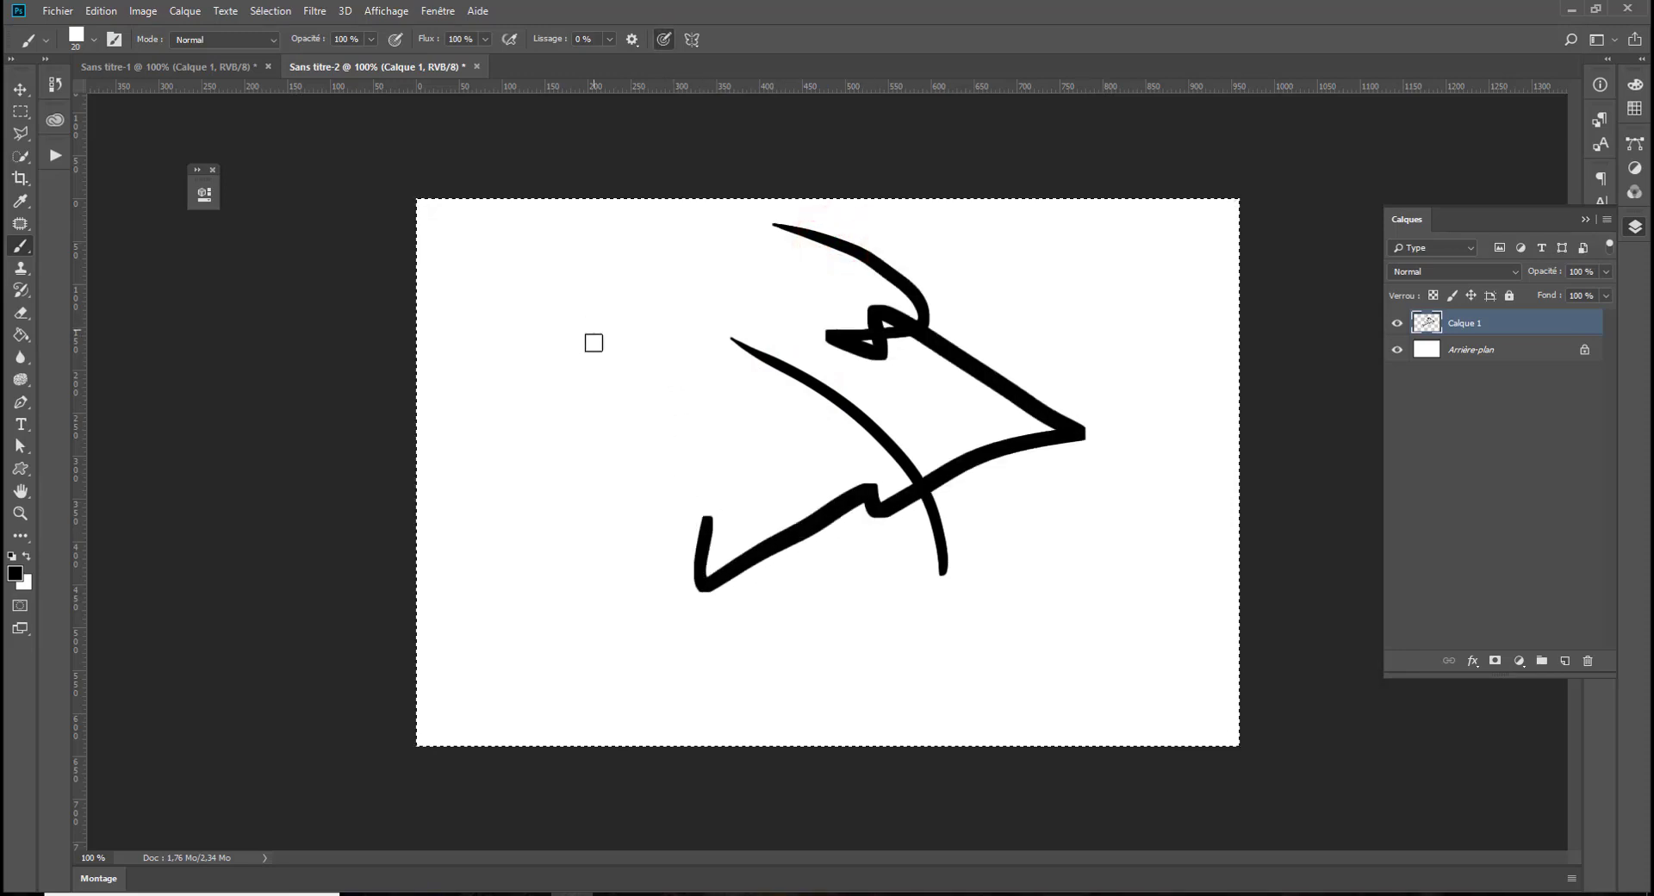
mouse_move(593, 345)
left_mouse_down()
mouse_move(650, 580)
mouse_move(996, 609)
mouse_move(637, 614)
left_mouse_up()
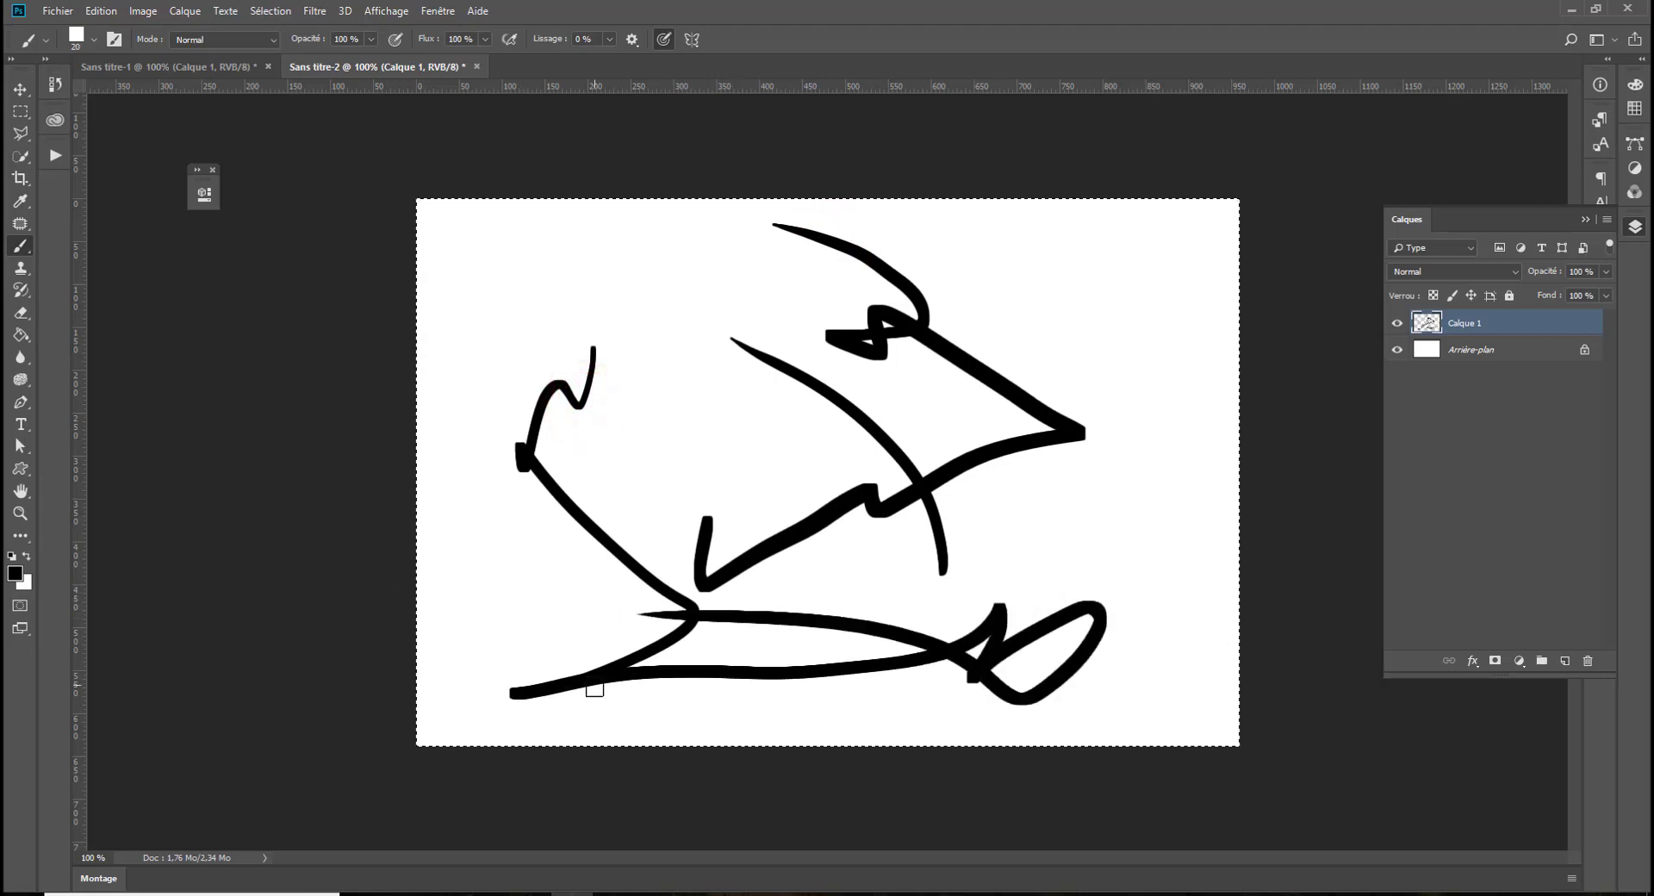
key("Delete")
Collapse the default brush groups and select the 422 px custom brush
right_click(758, 592)
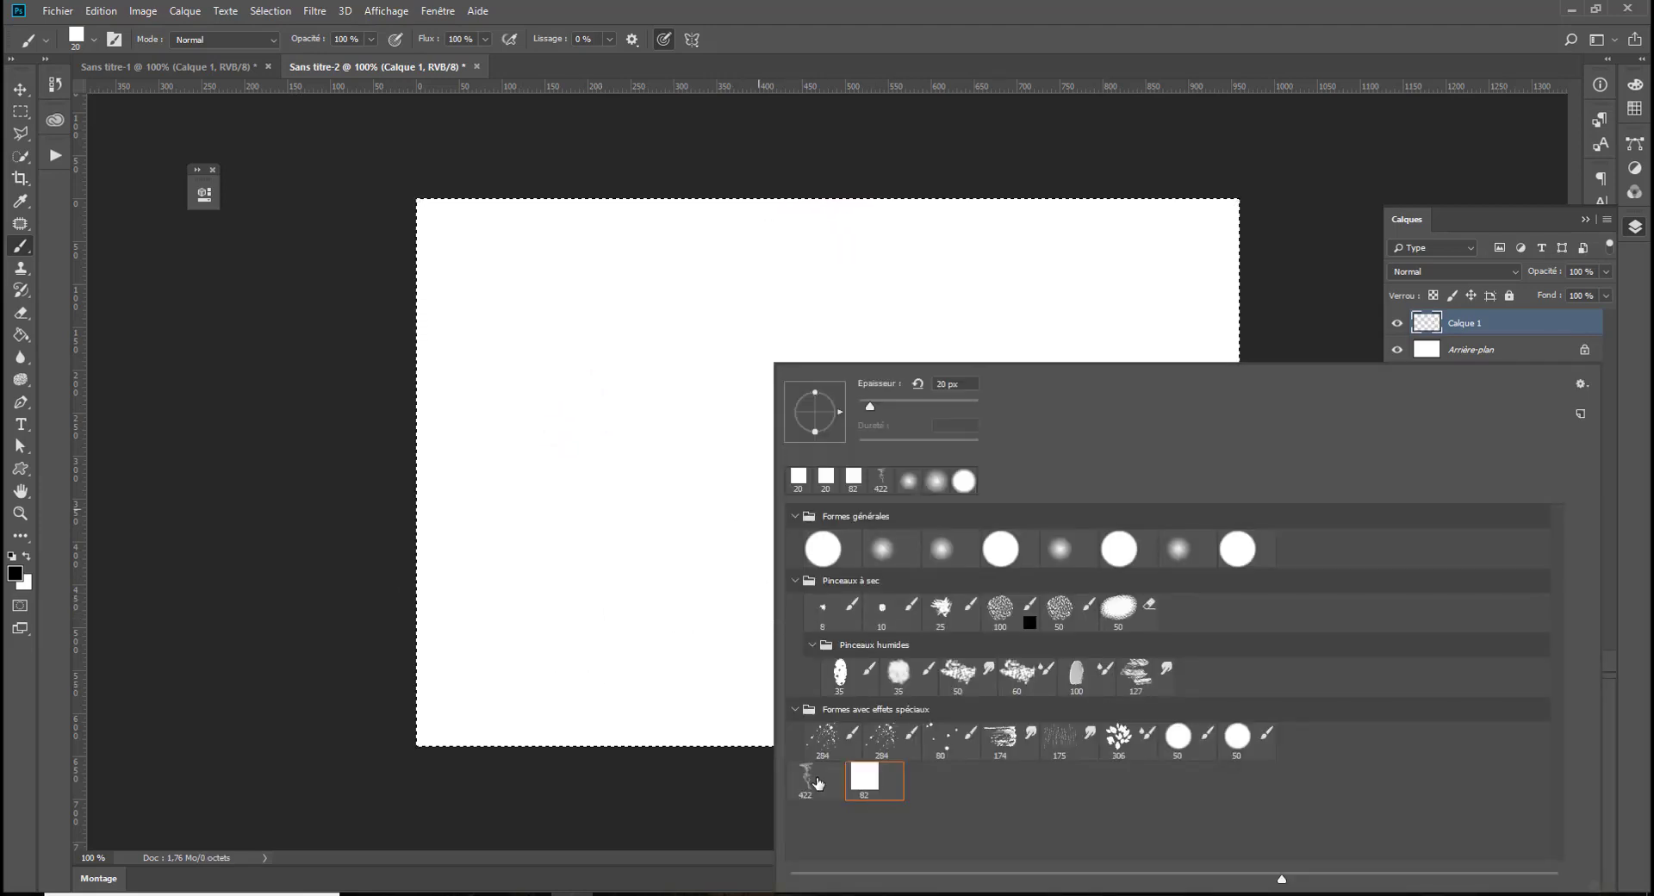
left_click(795, 582)
left_click(795, 518)
left_click(807, 595)
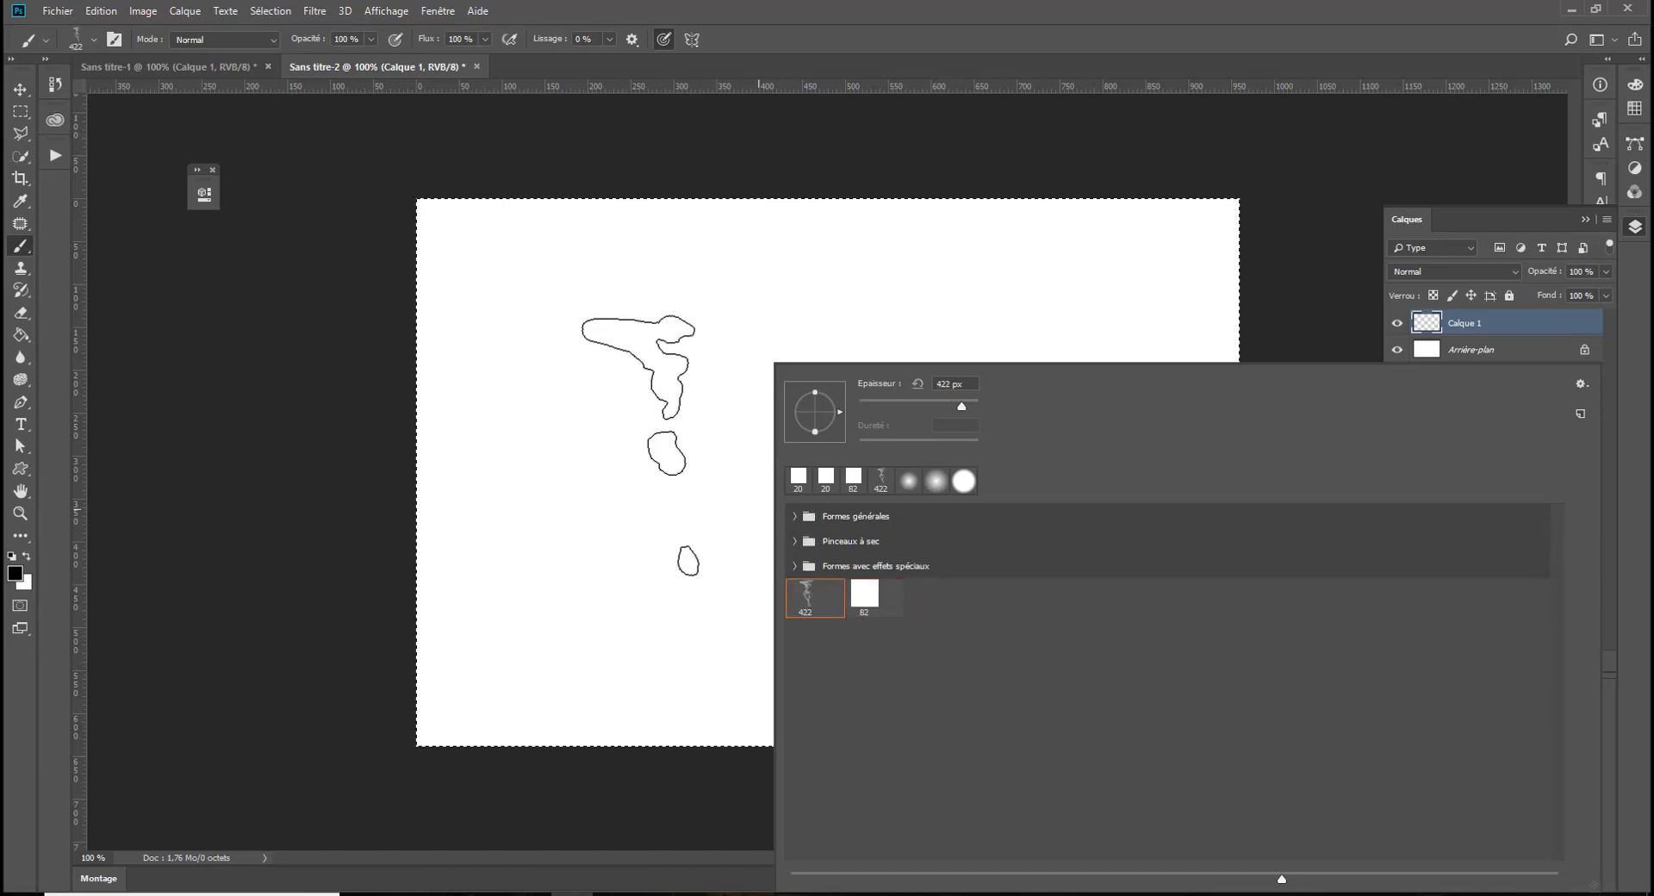
Paint broad textured strokes across the canvas with the 422 px custom brush and clear them from Calque 1
left_click(559, 388)
mouse_move(559, 388)
left_mouse_down()
mouse_move(654, 399)
mouse_move(606, 422)
mouse_move(989, 440)
mouse_move(995, 413)
mouse_move(1116, 402)
mouse_move(1120, 437)
left_mouse_up()
mouse_move(779, 498)
left_mouse_down()
mouse_move(1070, 479)
mouse_move(1094, 498)
left_mouse_up()
left_click_drag(701, 585, 521, 593)
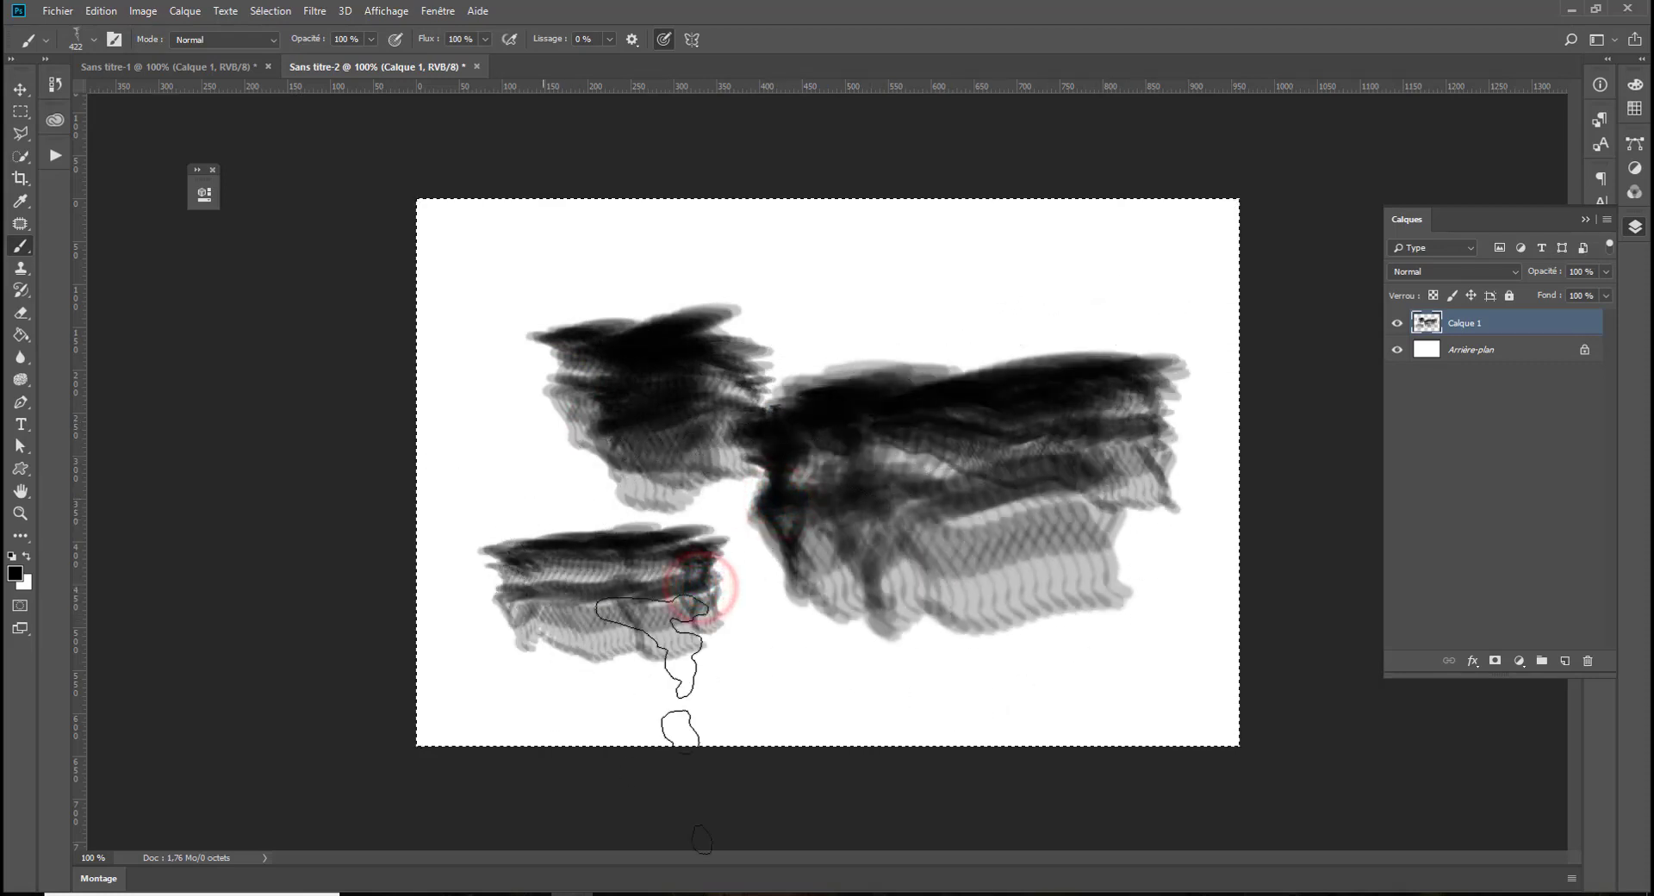
left_click_drag(734, 634, 904, 638)
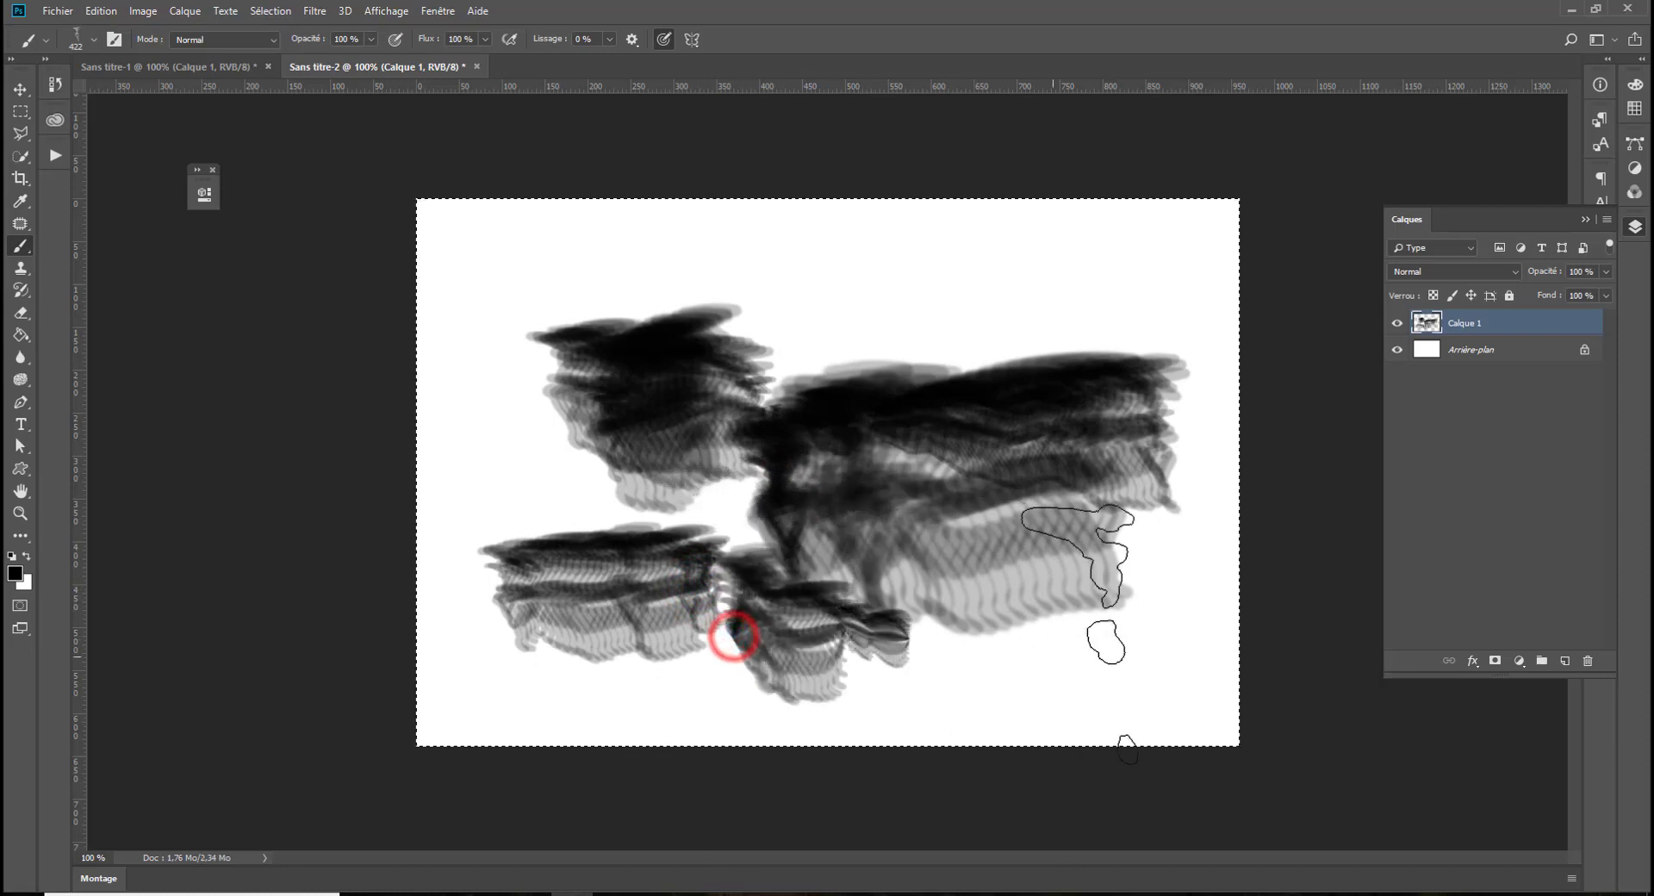
left_click_drag(1049, 647, 1150, 641)
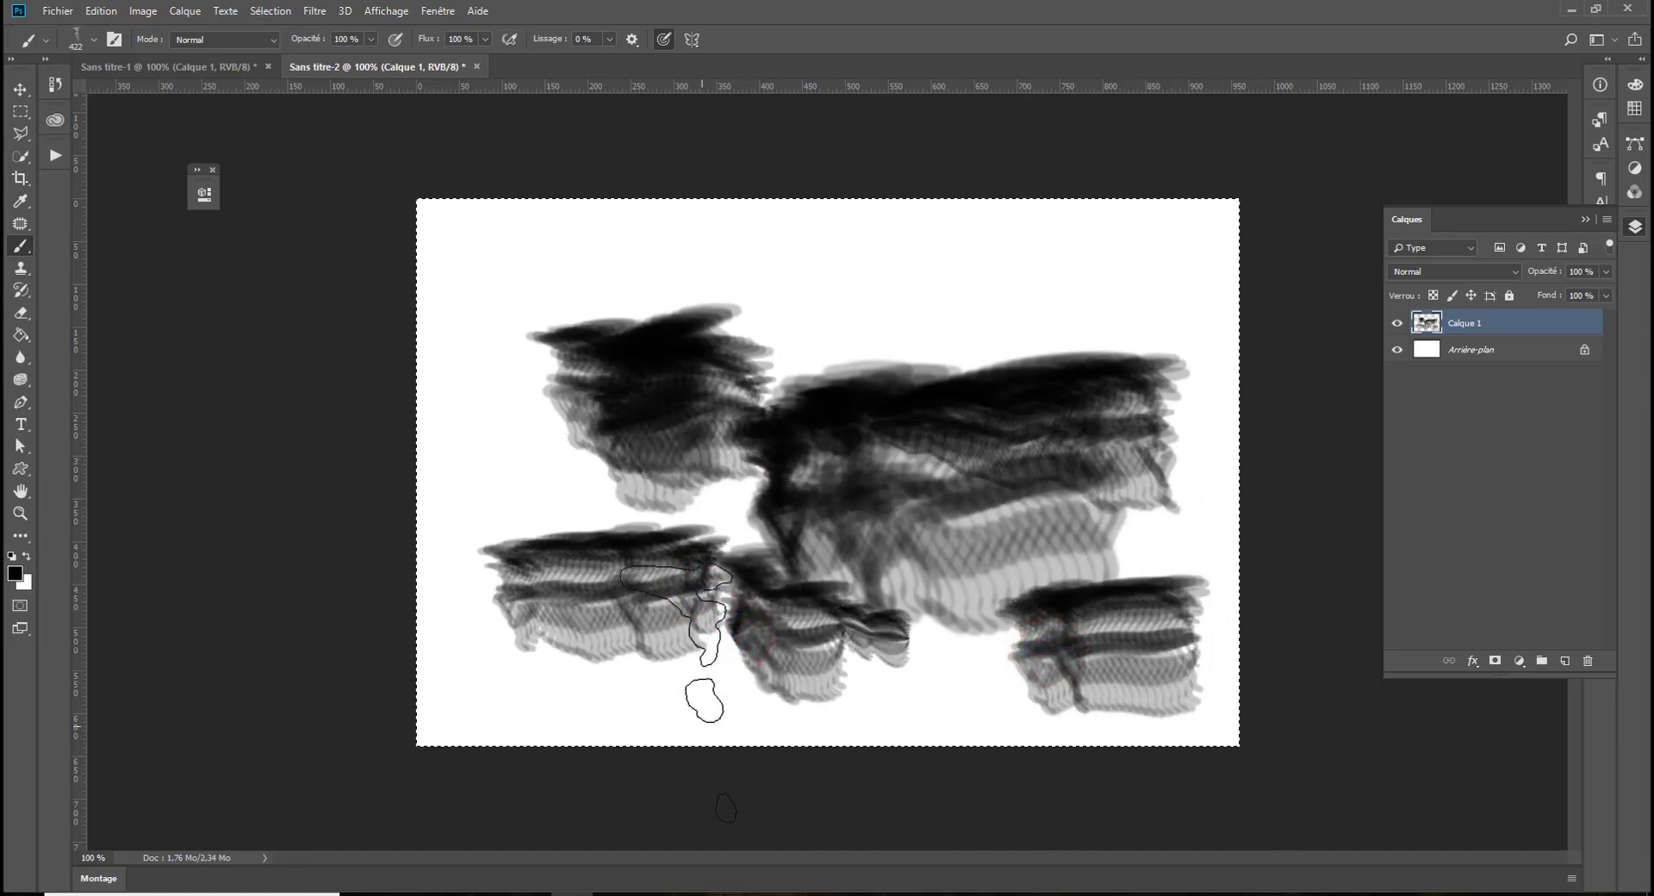
key("Delete")
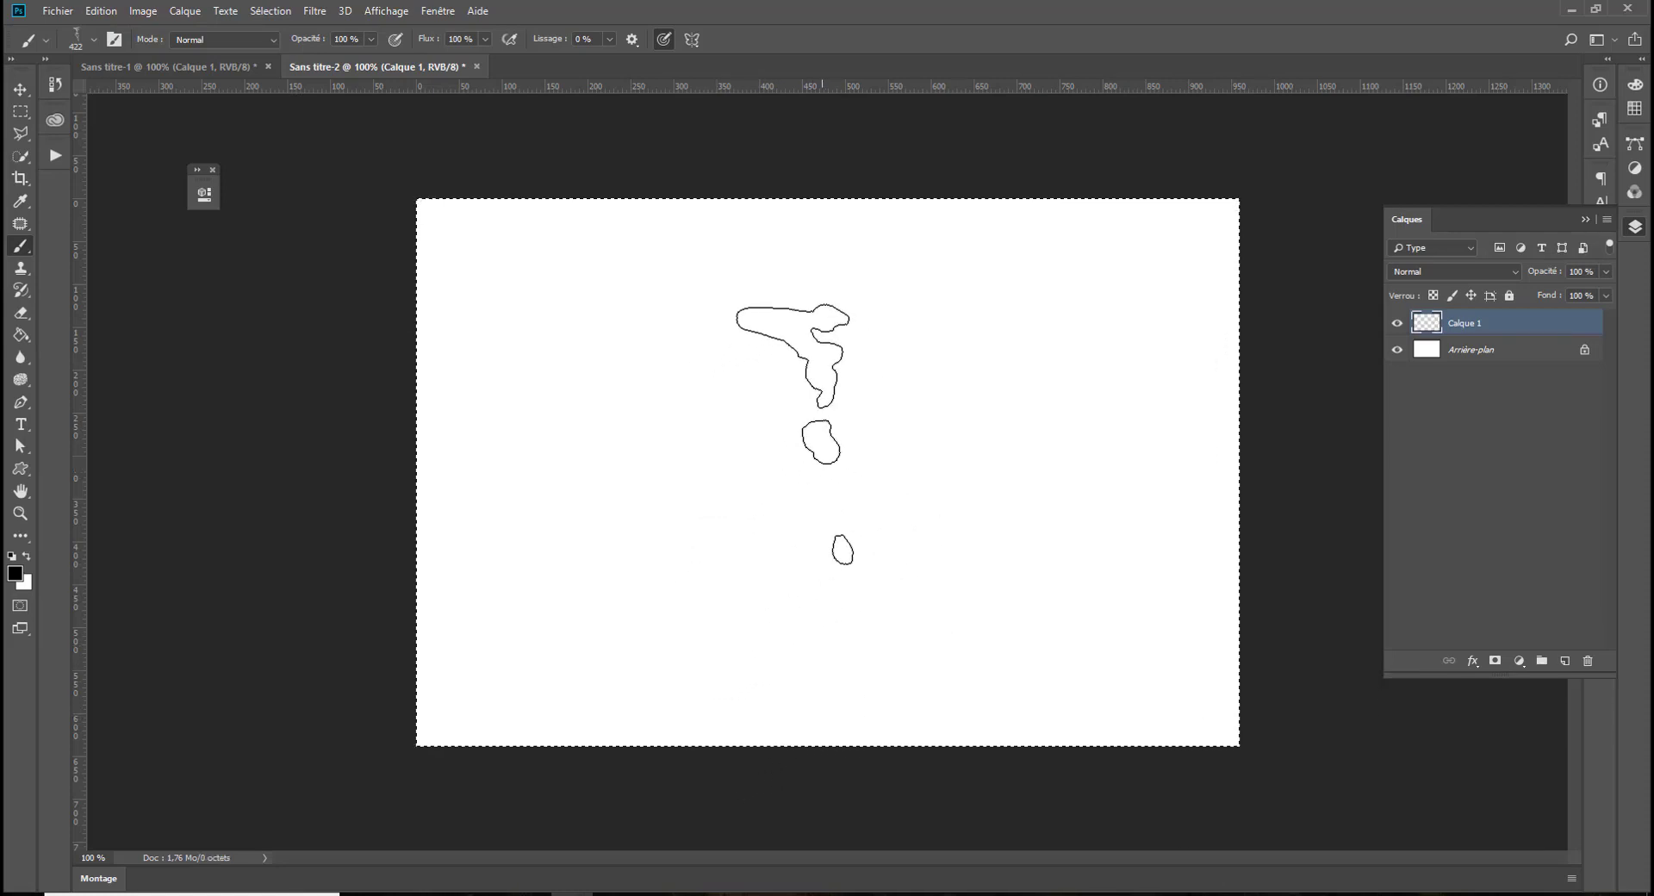
Create a brush group named "test tuto" and move the 422 px and 82 px custom brushes into it
right_click(809, 435)
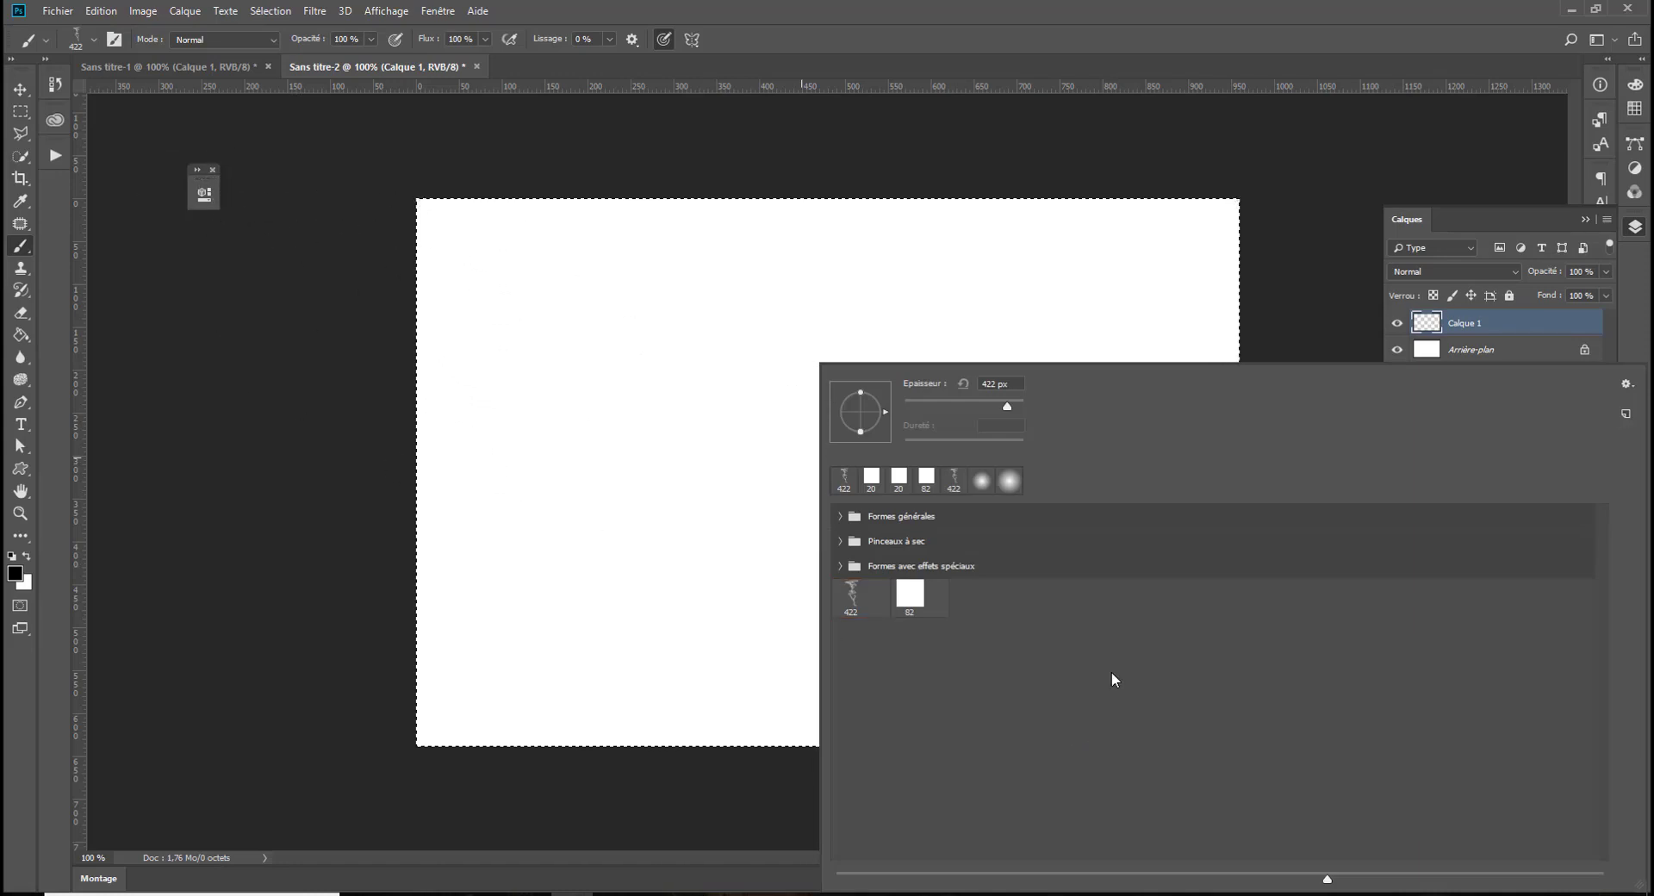
left_click(1627, 384)
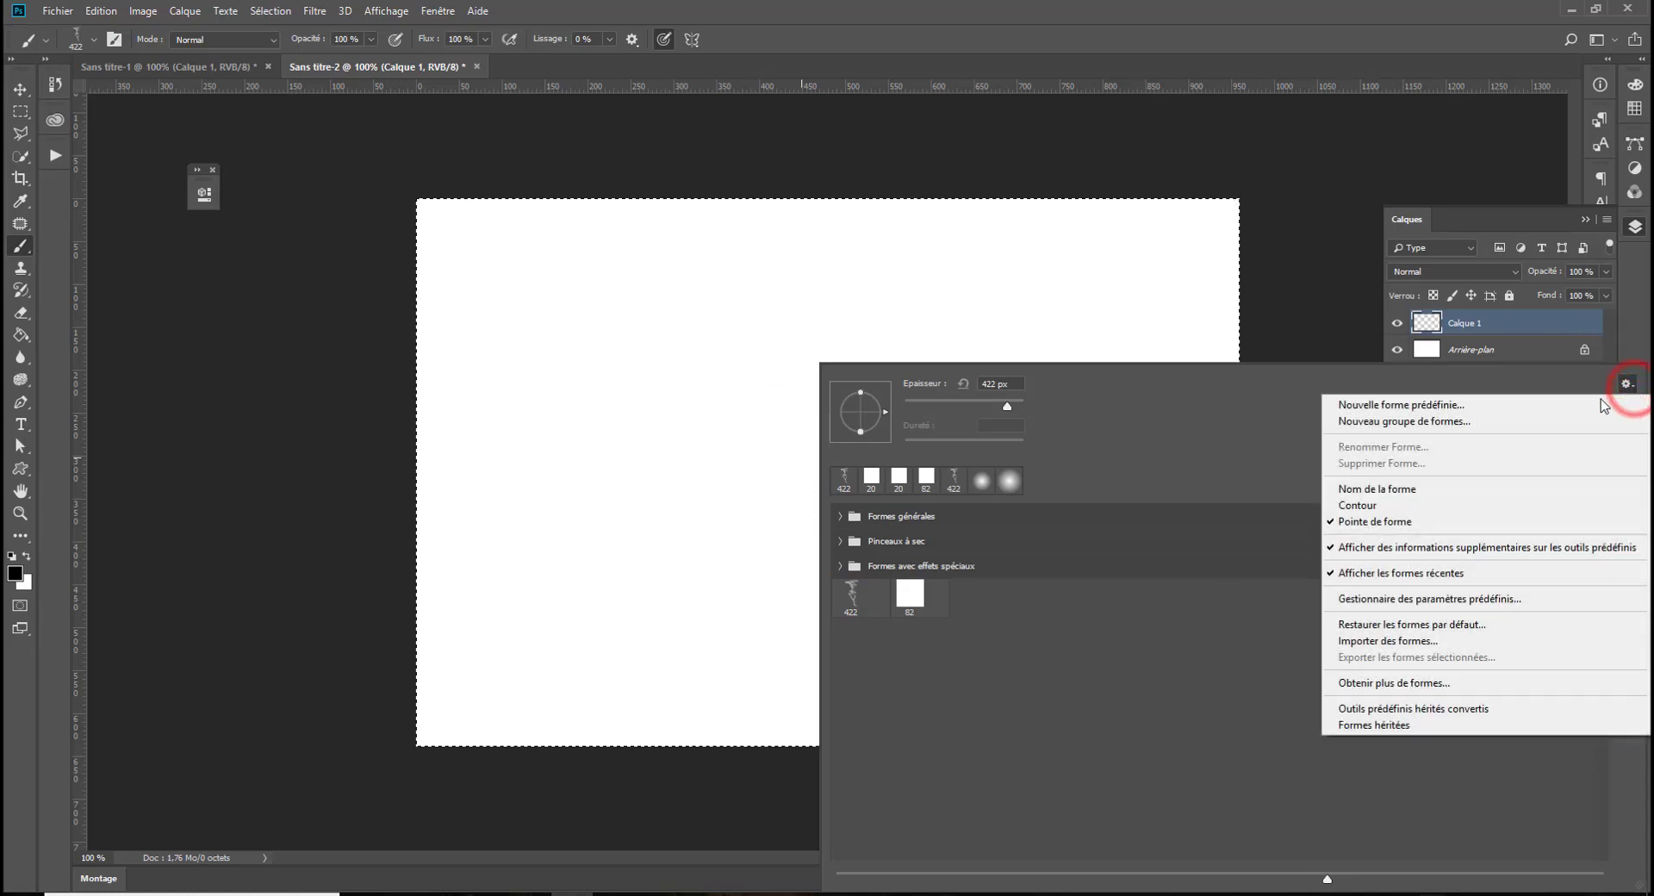
left_click(1383, 422)
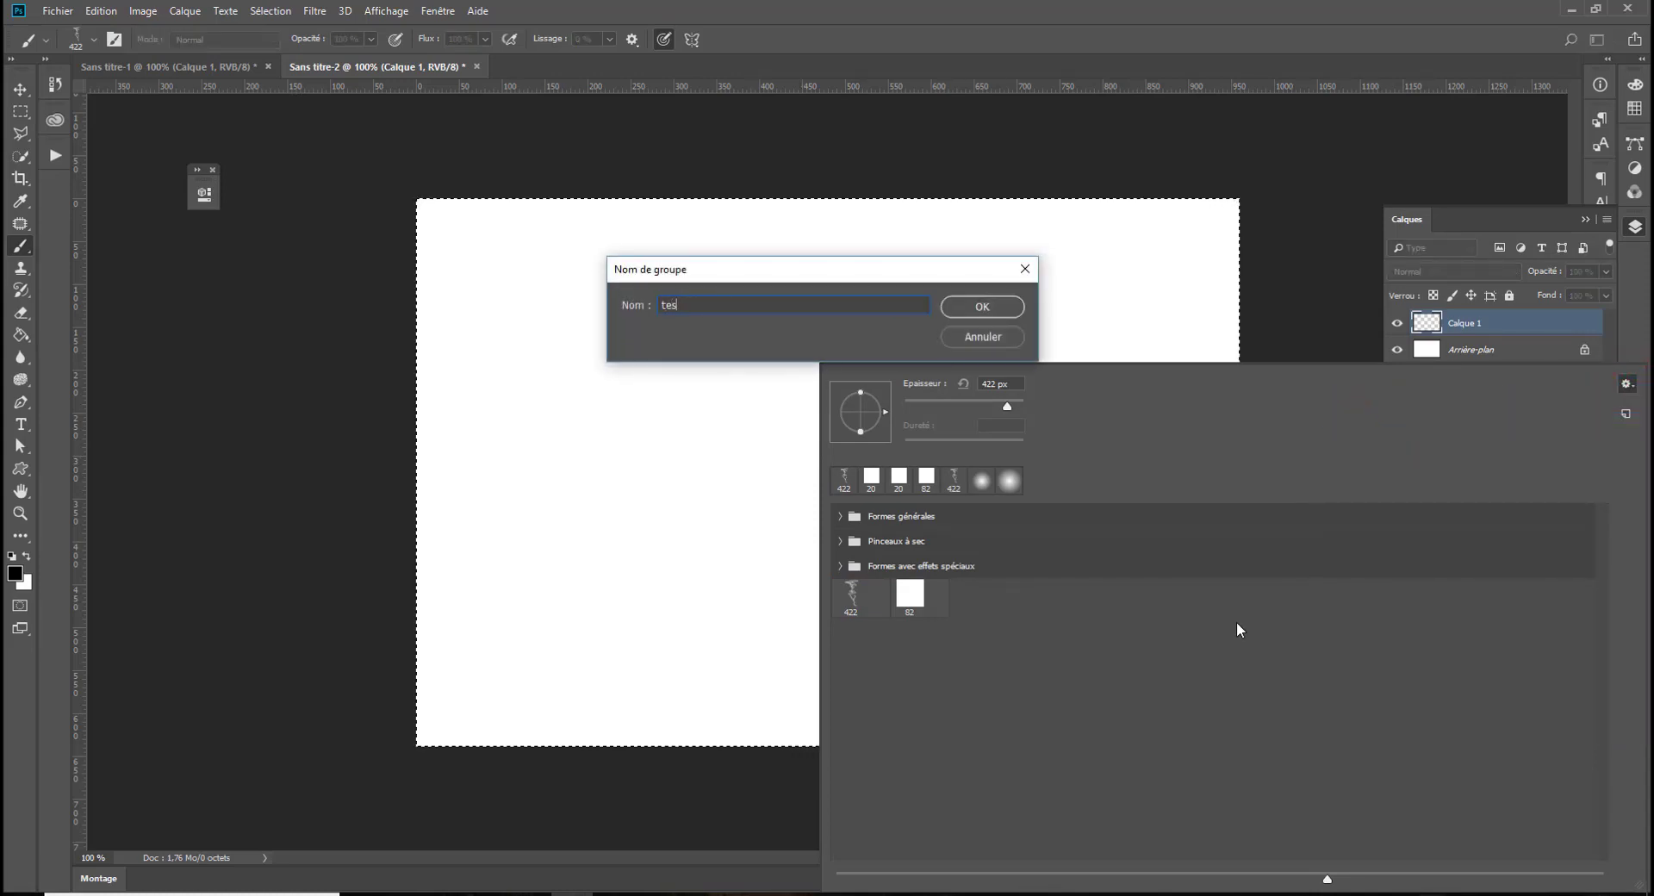
type("test tuto")
key("Return")
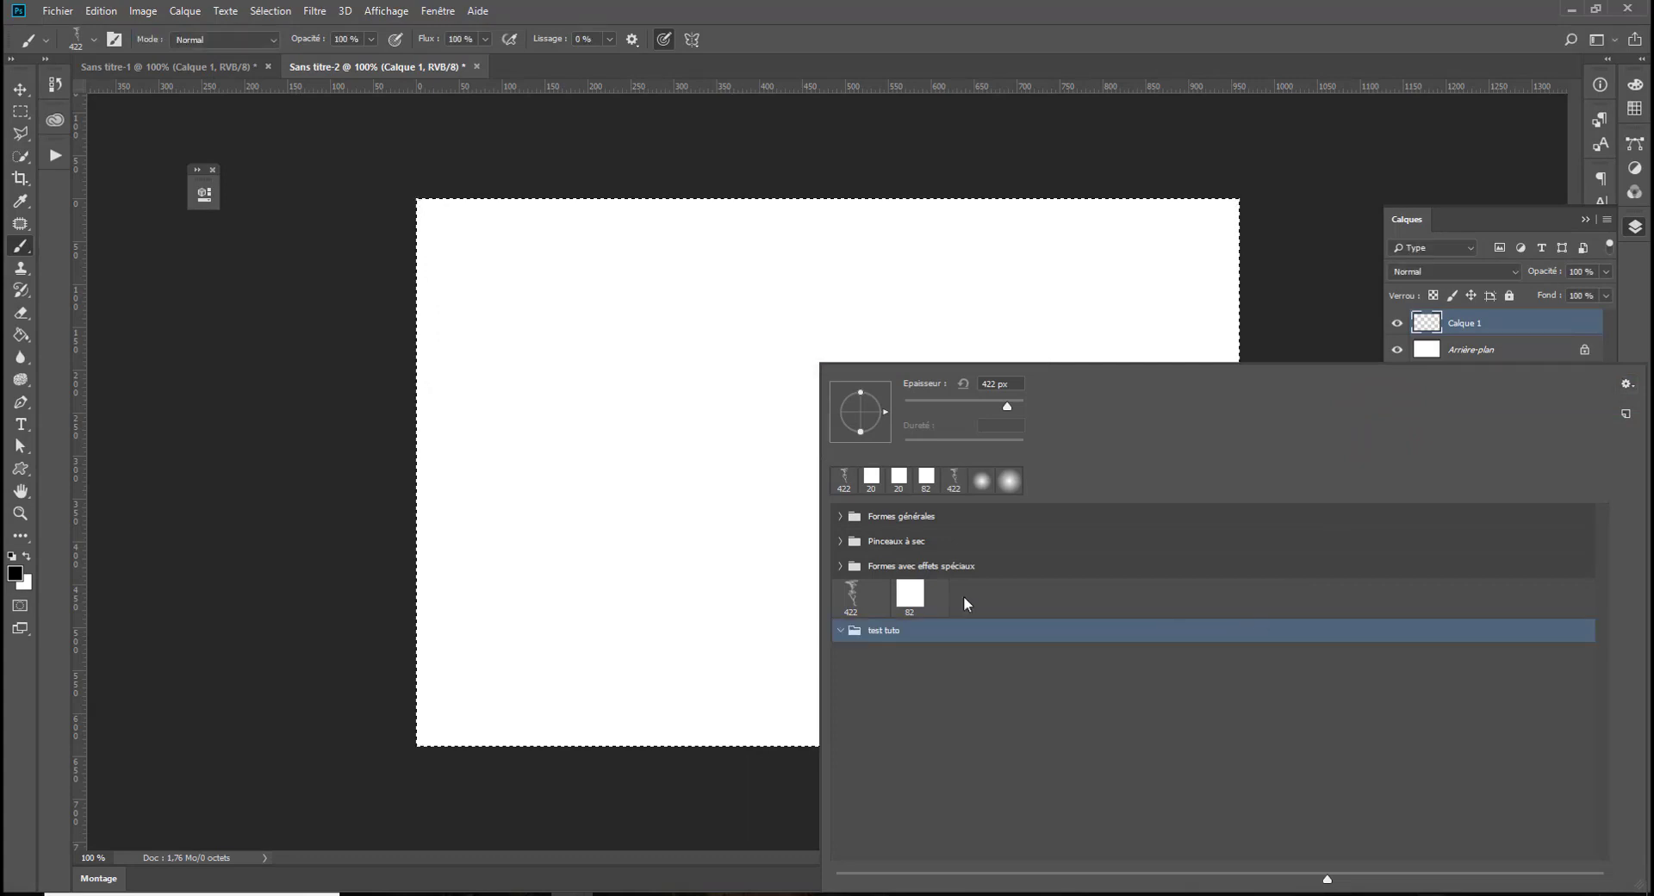
left_click_drag(868, 596, 875, 634)
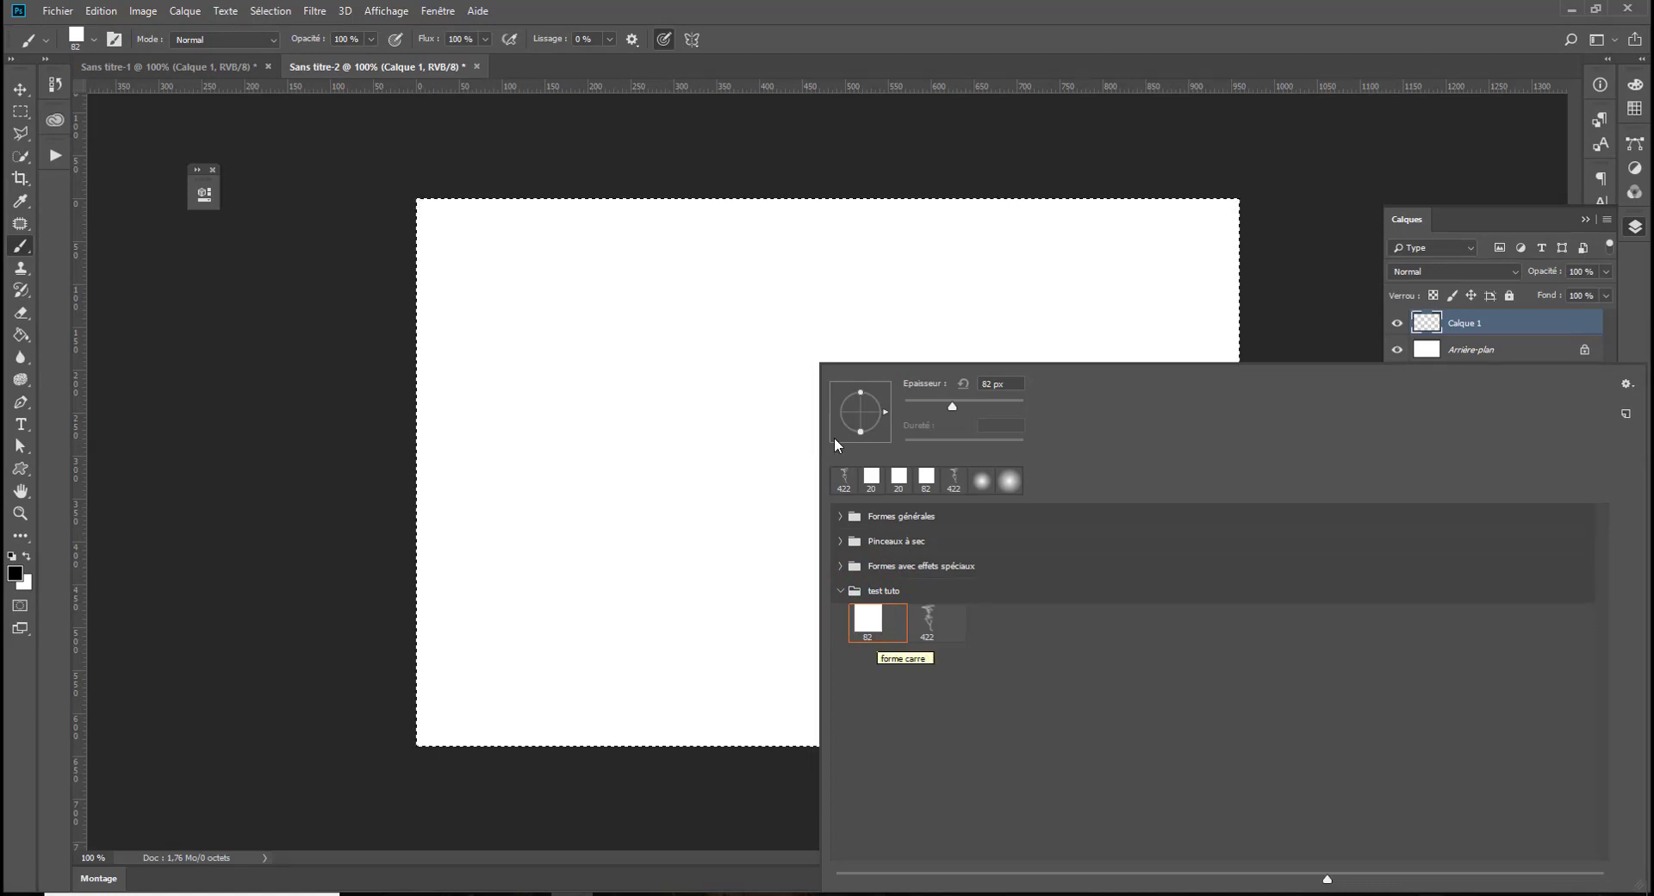
Fill a tall rectangular selection, about 55 by 245 px, with black in the canvas's upper-left area and deselect it
left_click(21, 112)
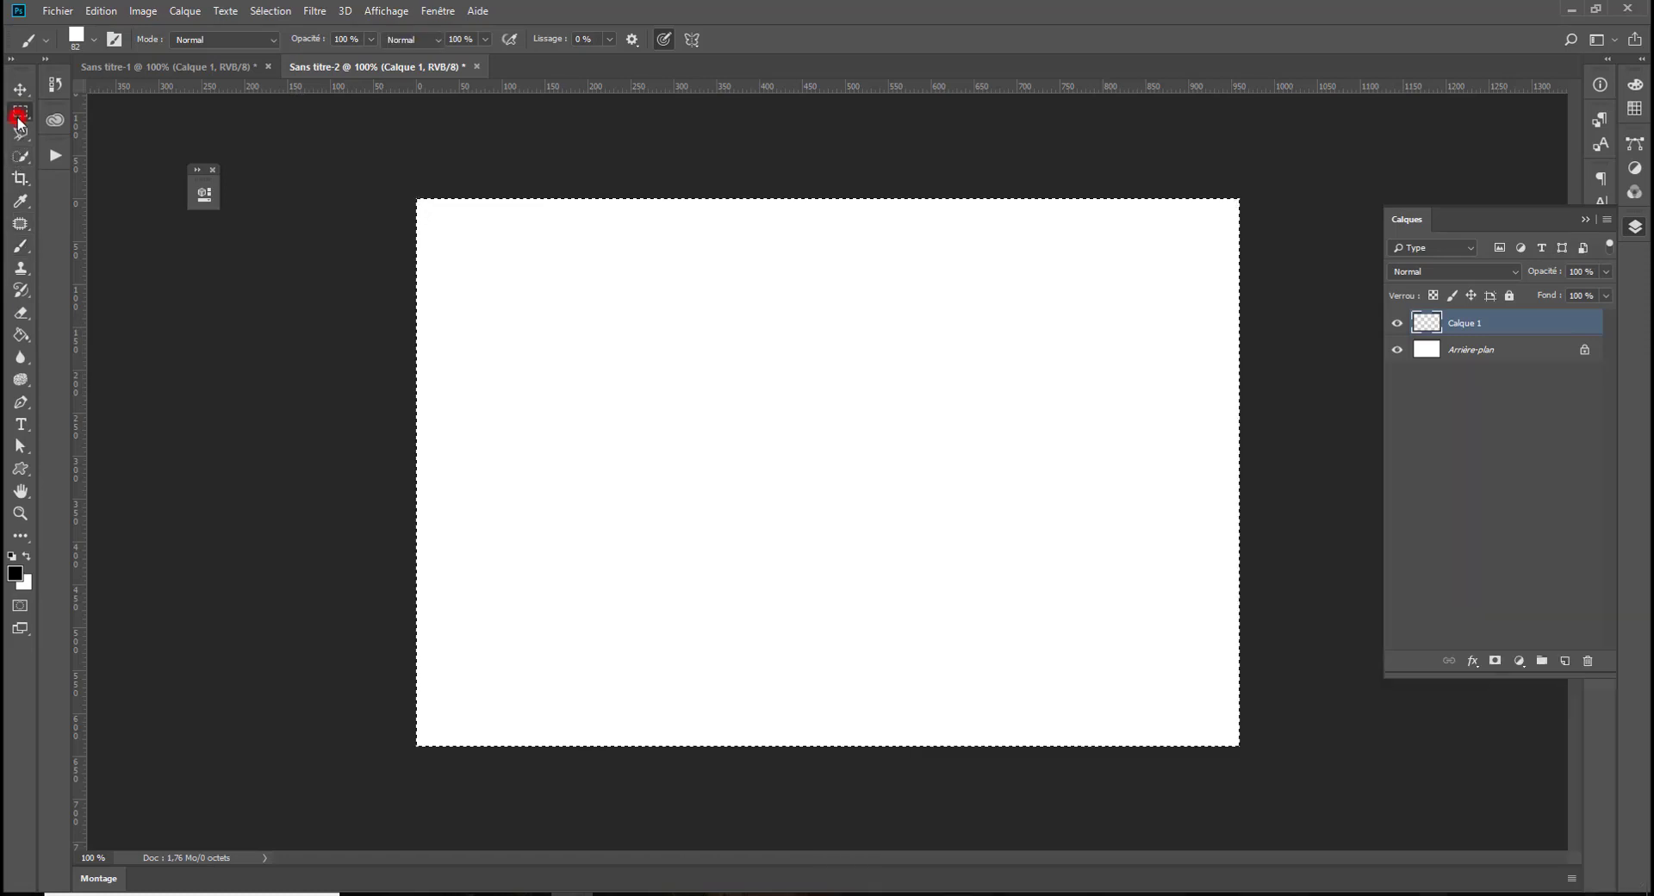
left_click(573, 420)
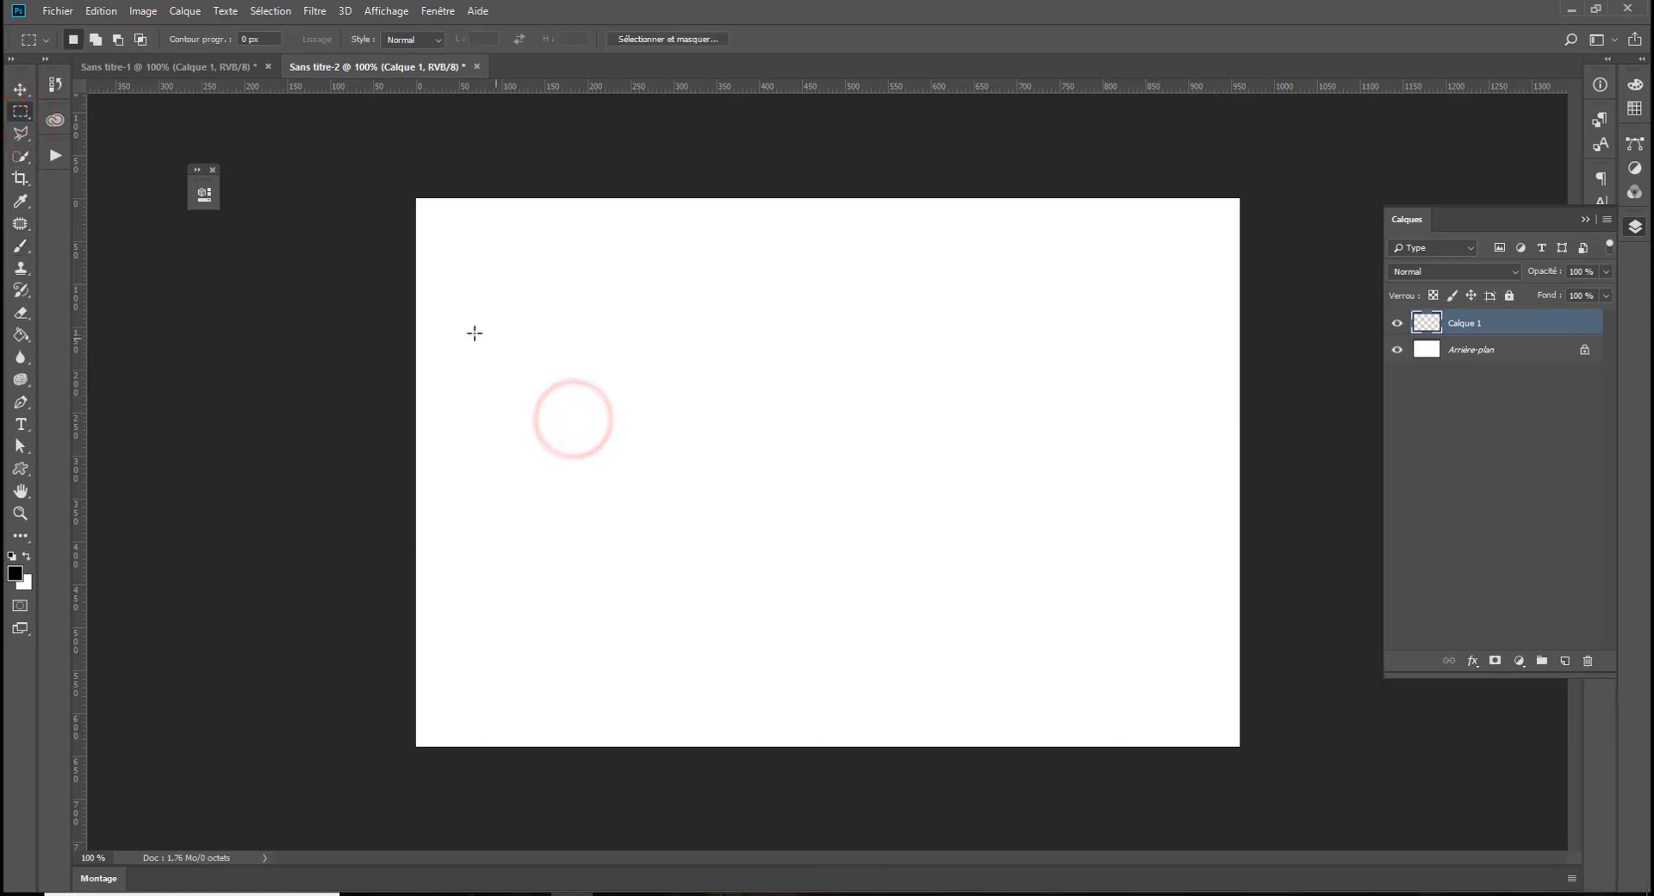
left_click_drag(590, 285, 636, 495)
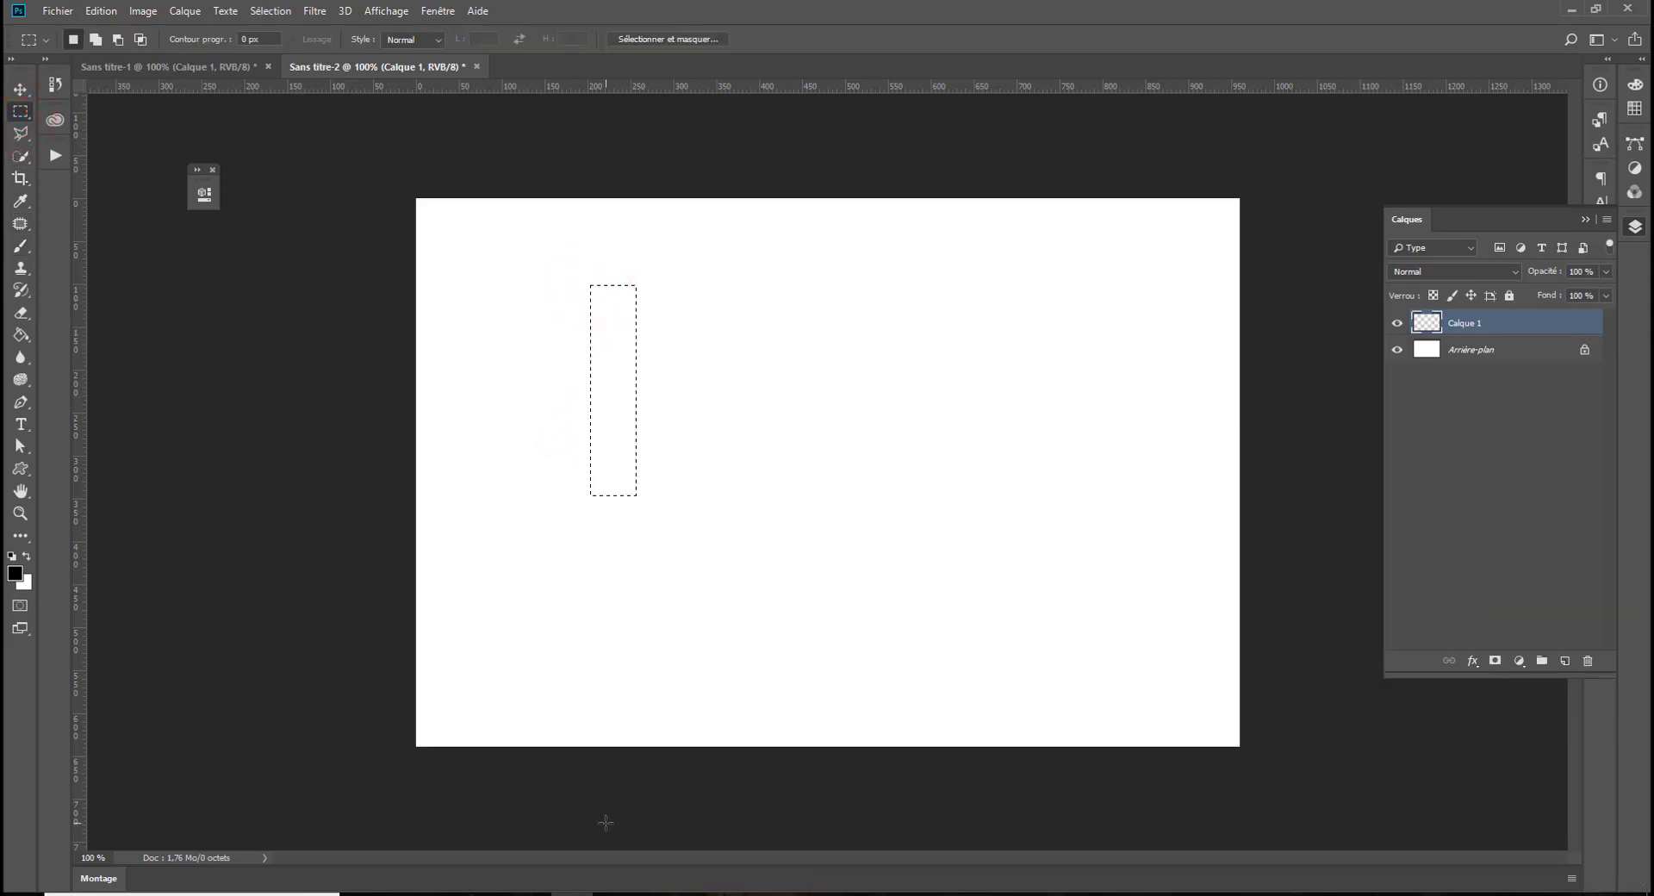
left_click(20, 335)
left_click(613, 333)
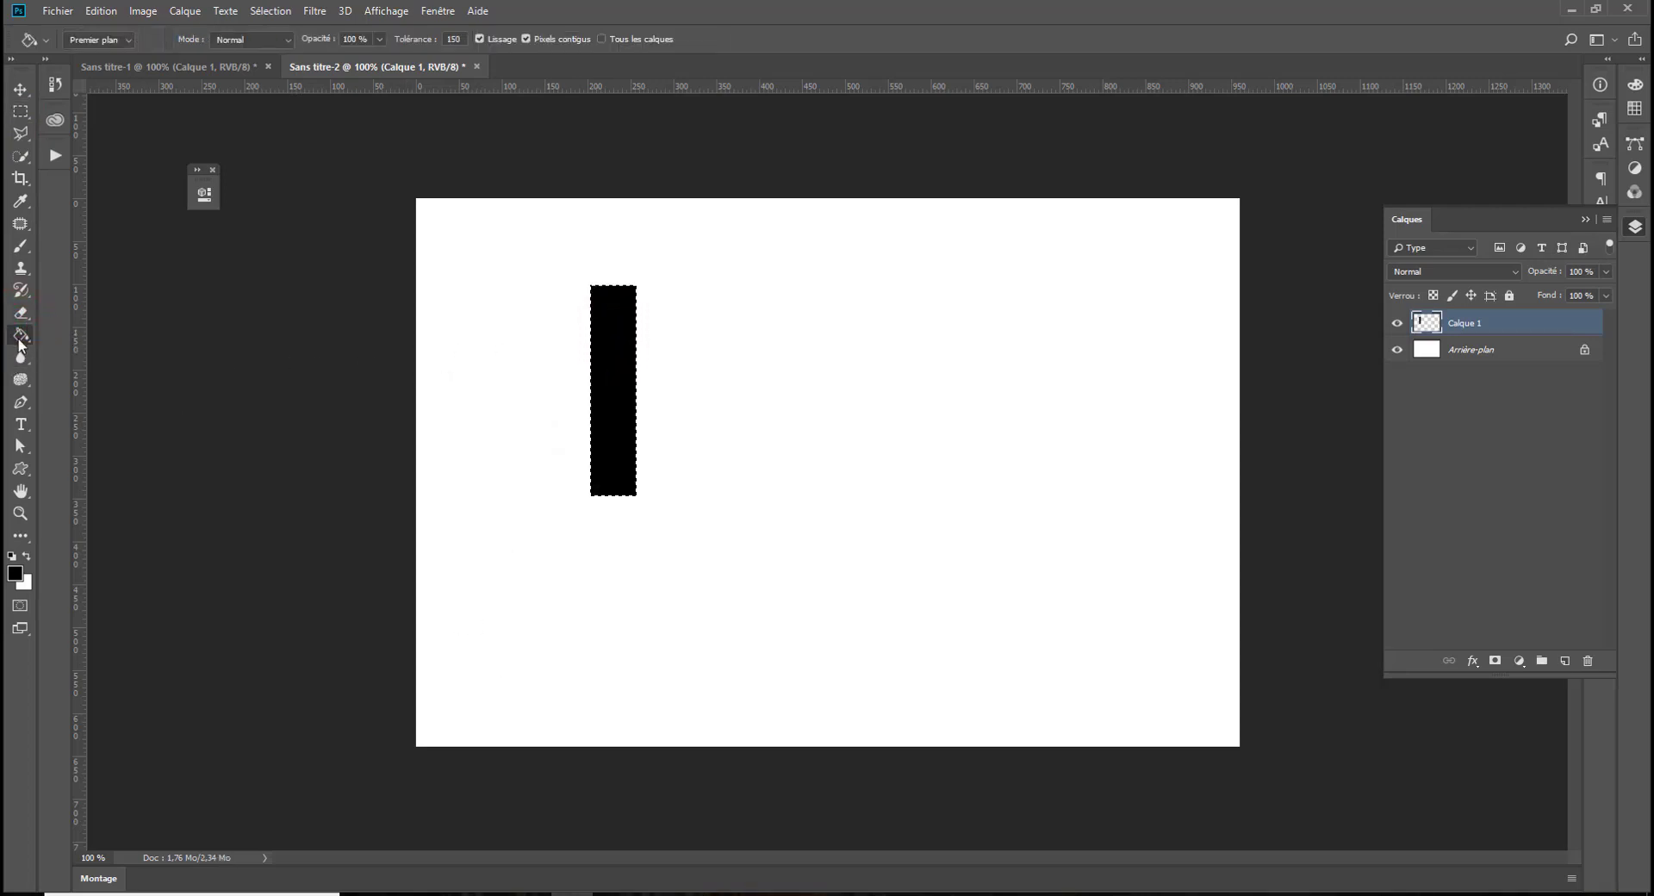
key("ctrl+d")
Add a layer mask to Calque 1 and apply vertical black-to-transparent gradients that fade out the bar's upper end
left_click(1493, 661)
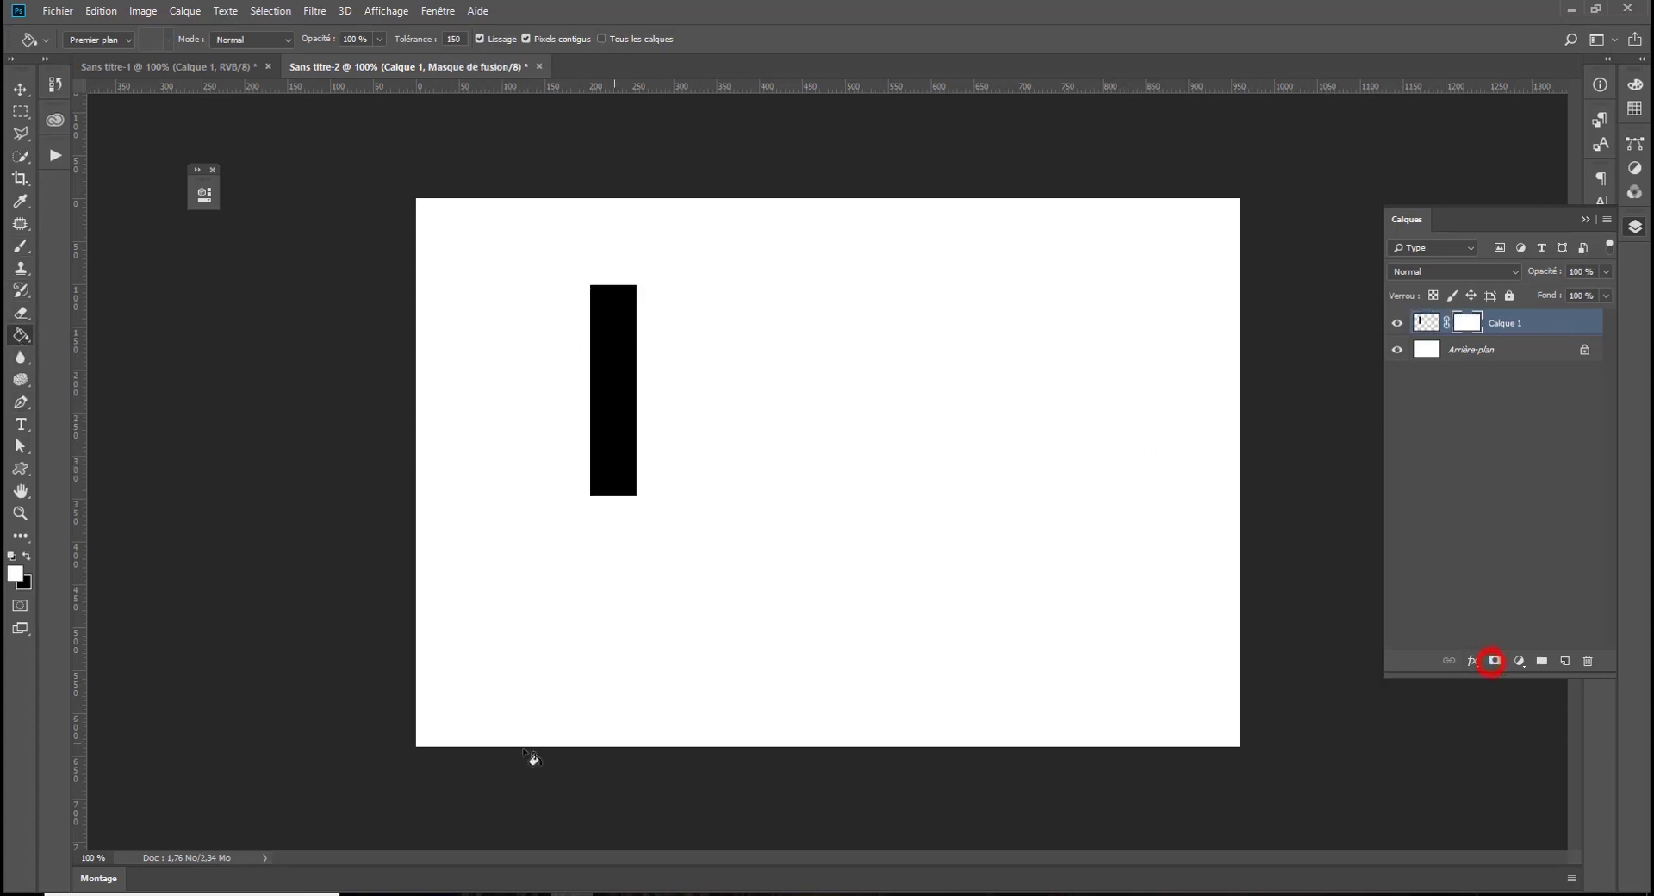
left_click(13, 339)
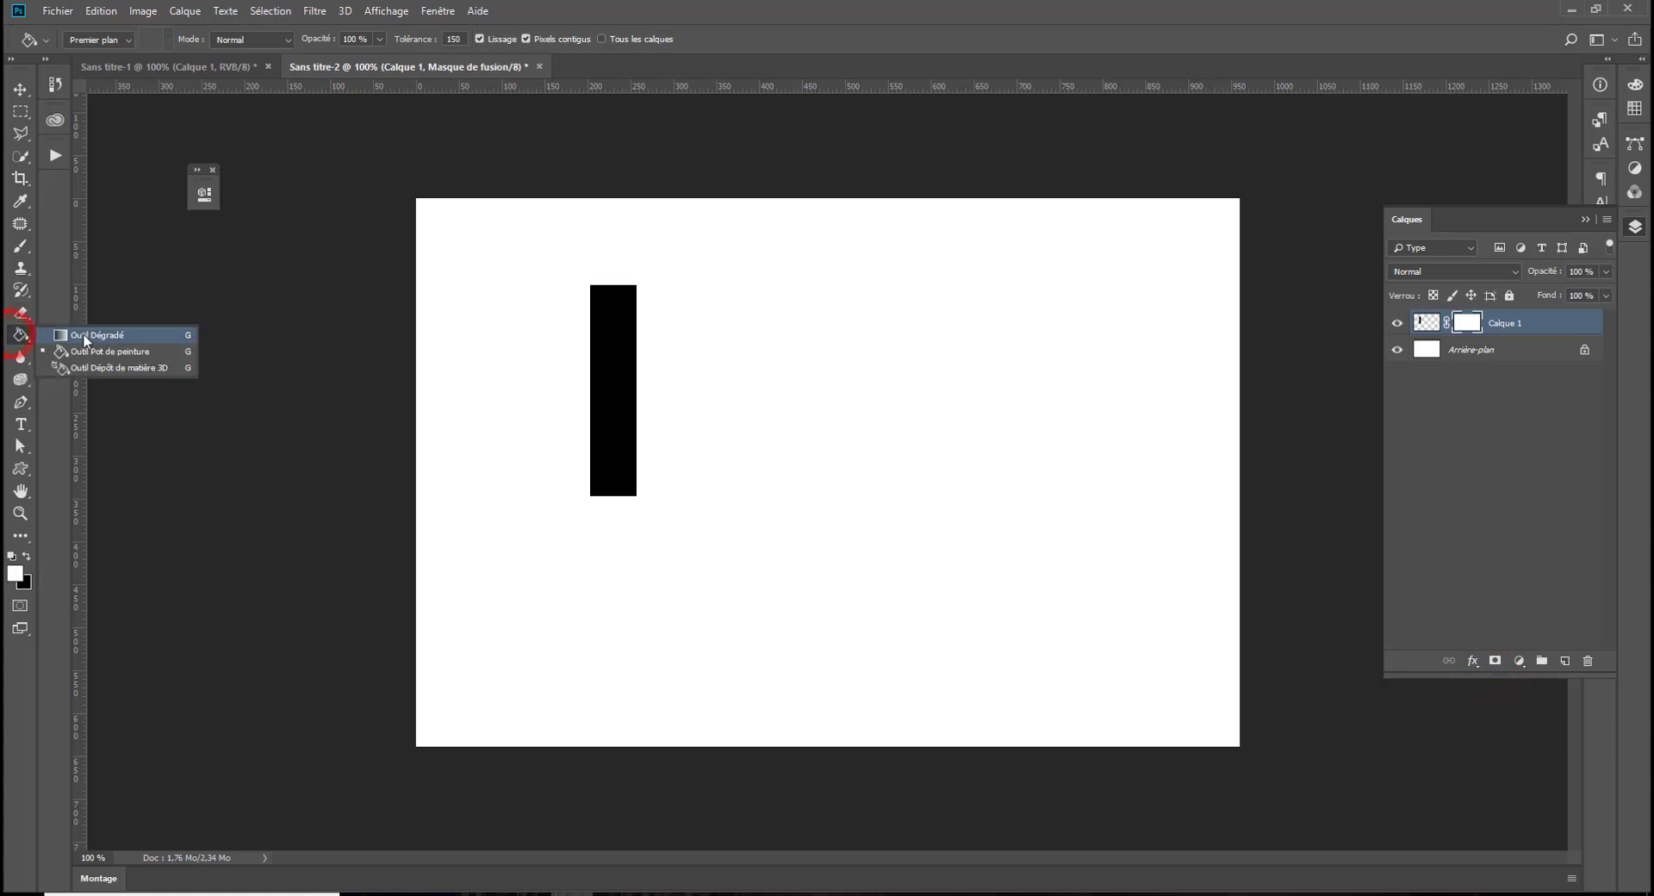
left_click(93, 334)
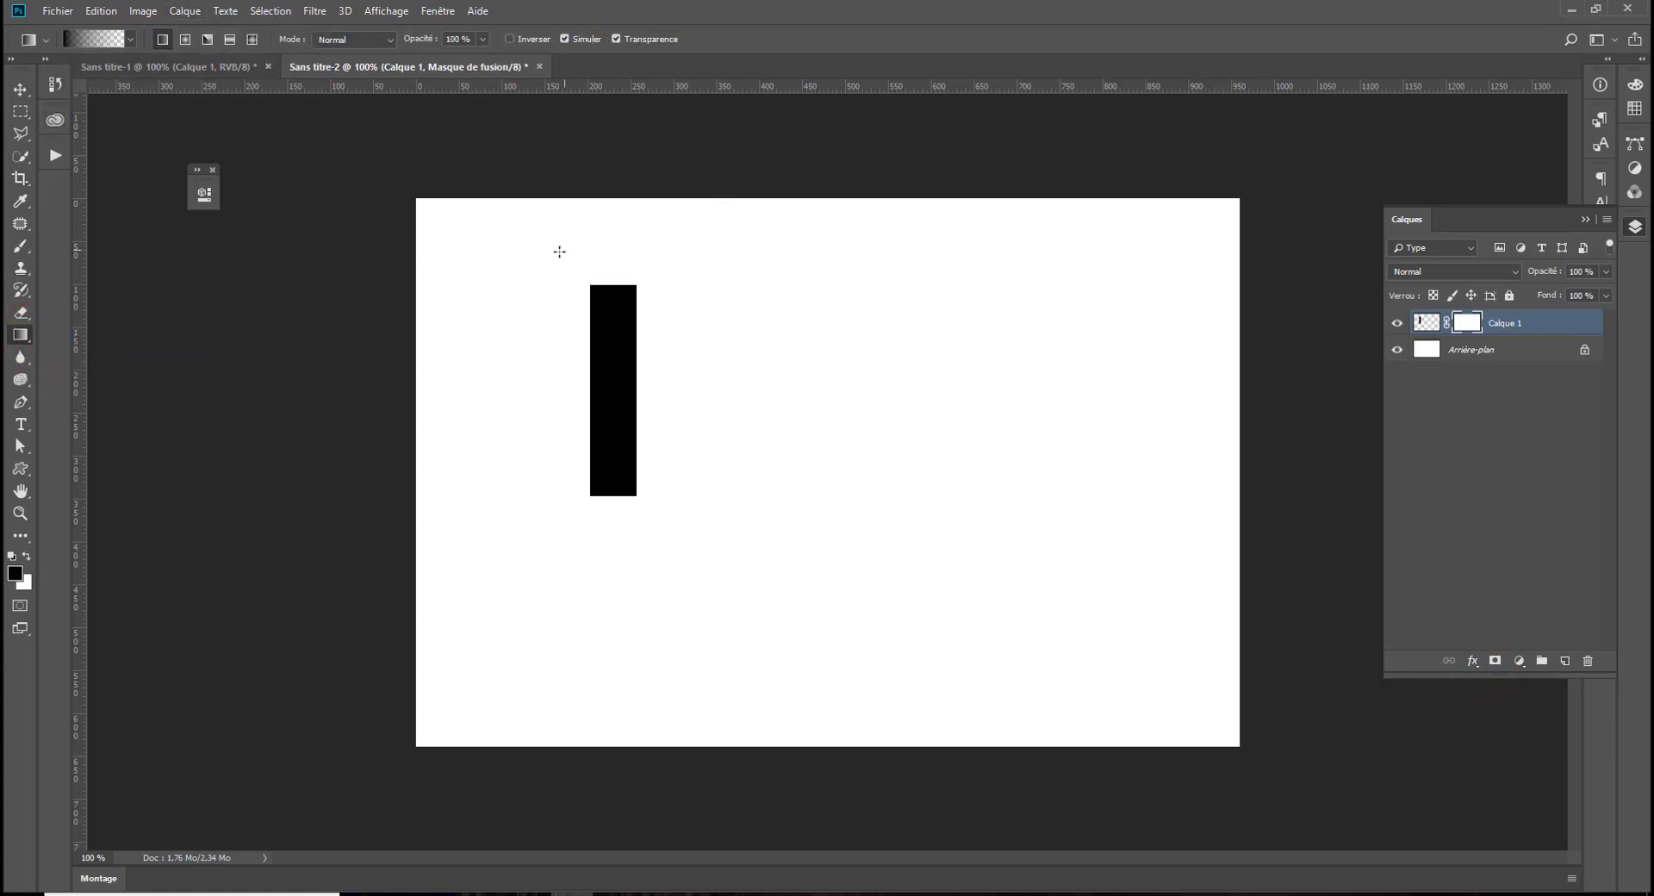
left_click_drag(618, 256, 620, 506)
left_click(631, 266)
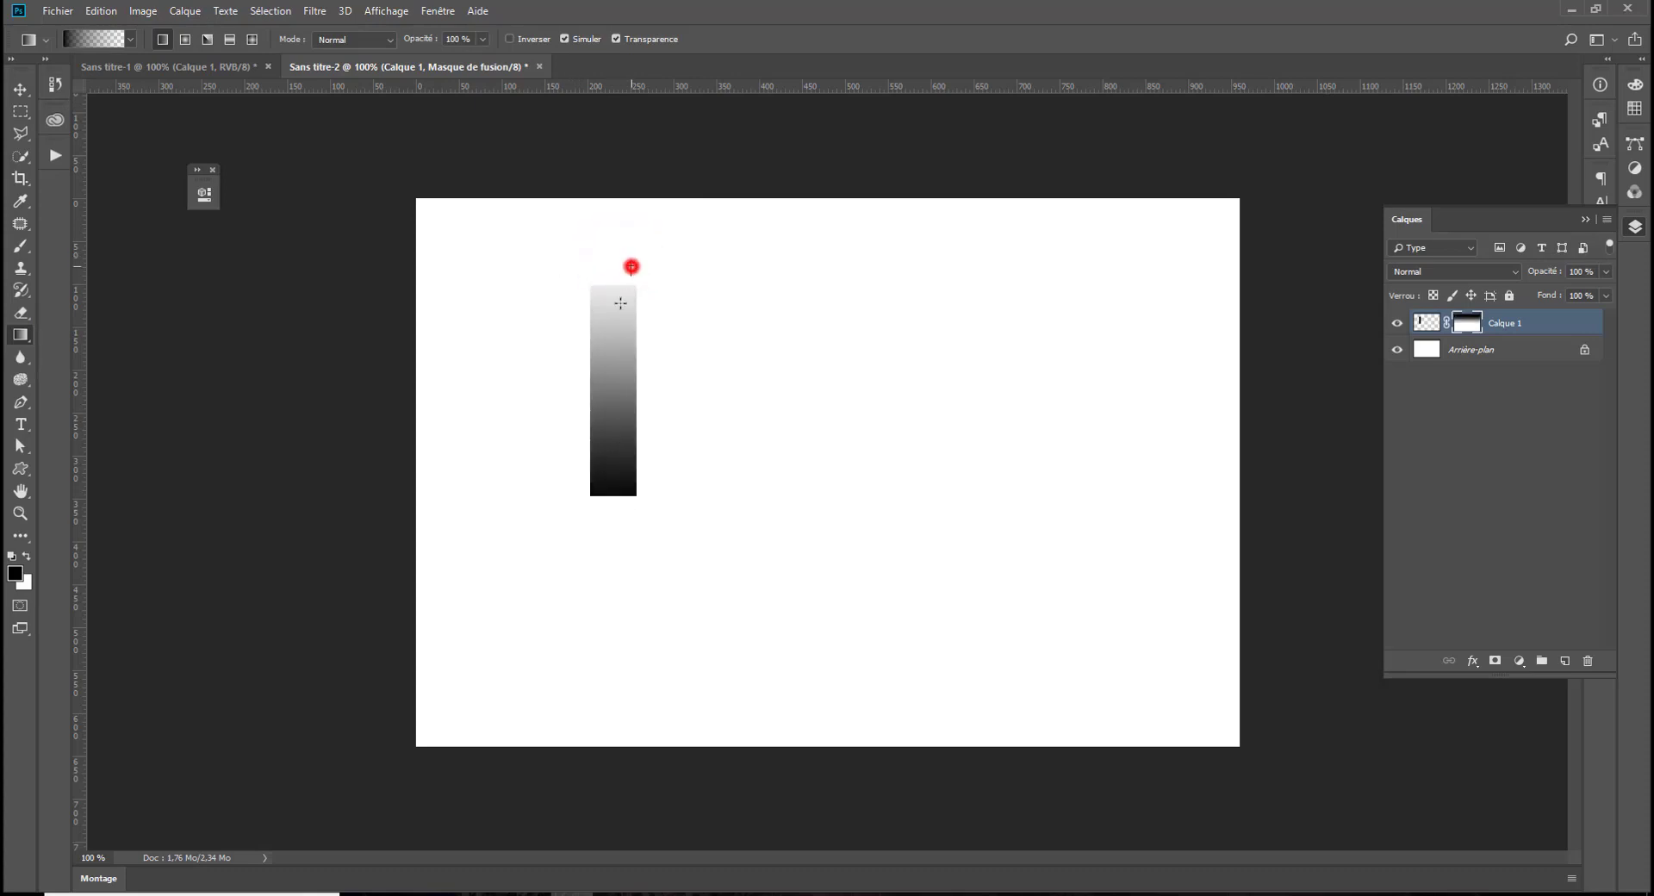
left_click_drag(609, 328, 612, 498)
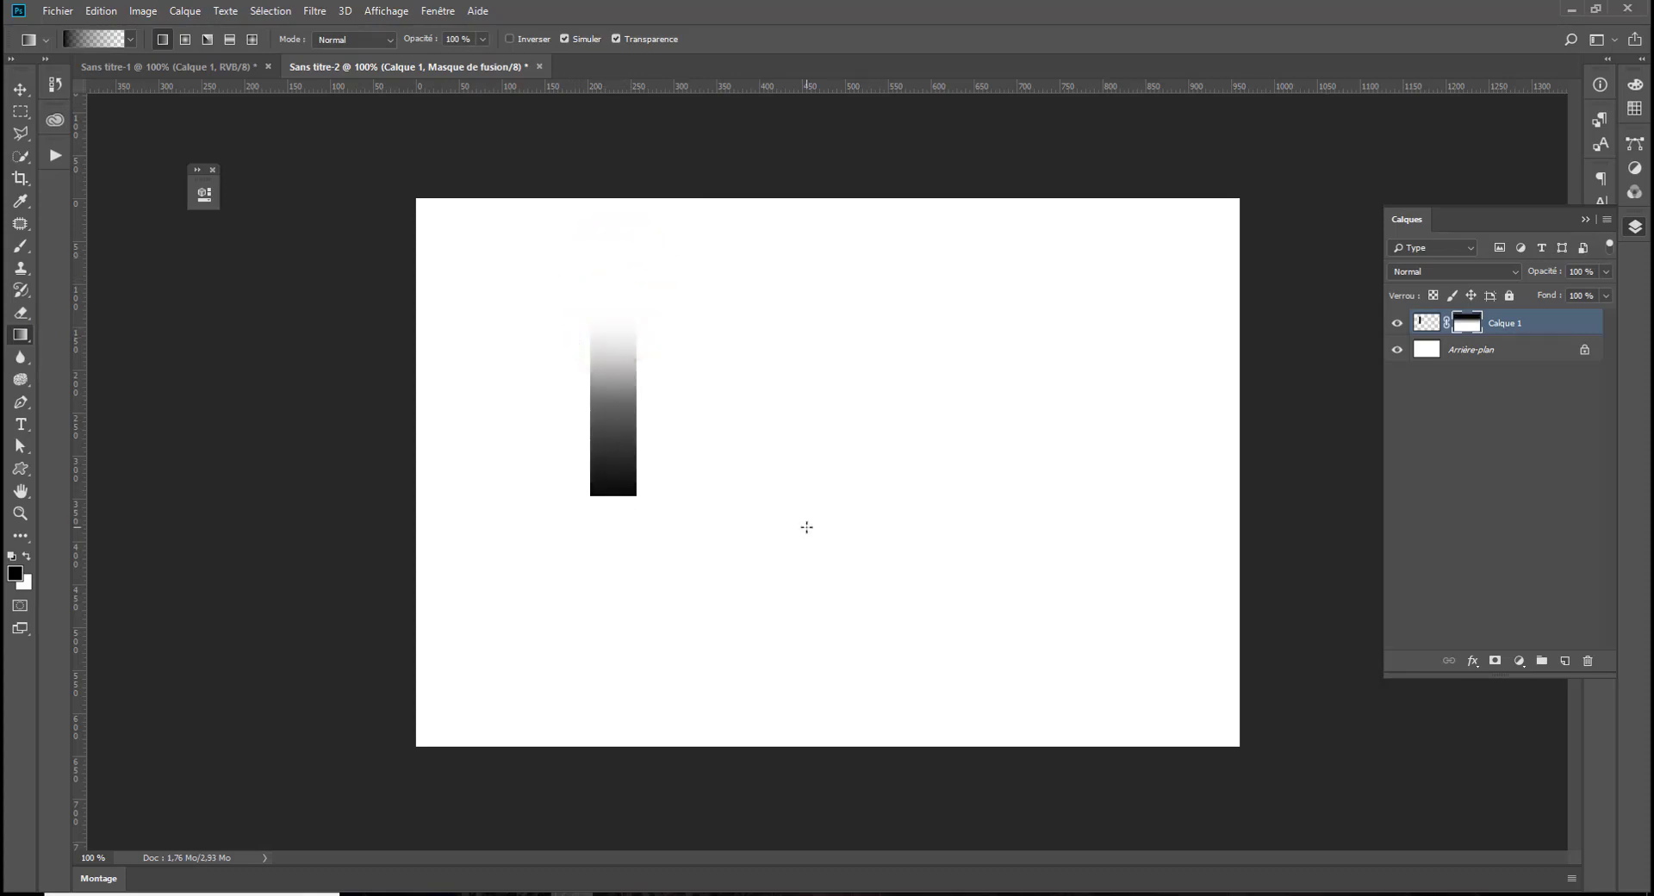
left_click(20, 88)
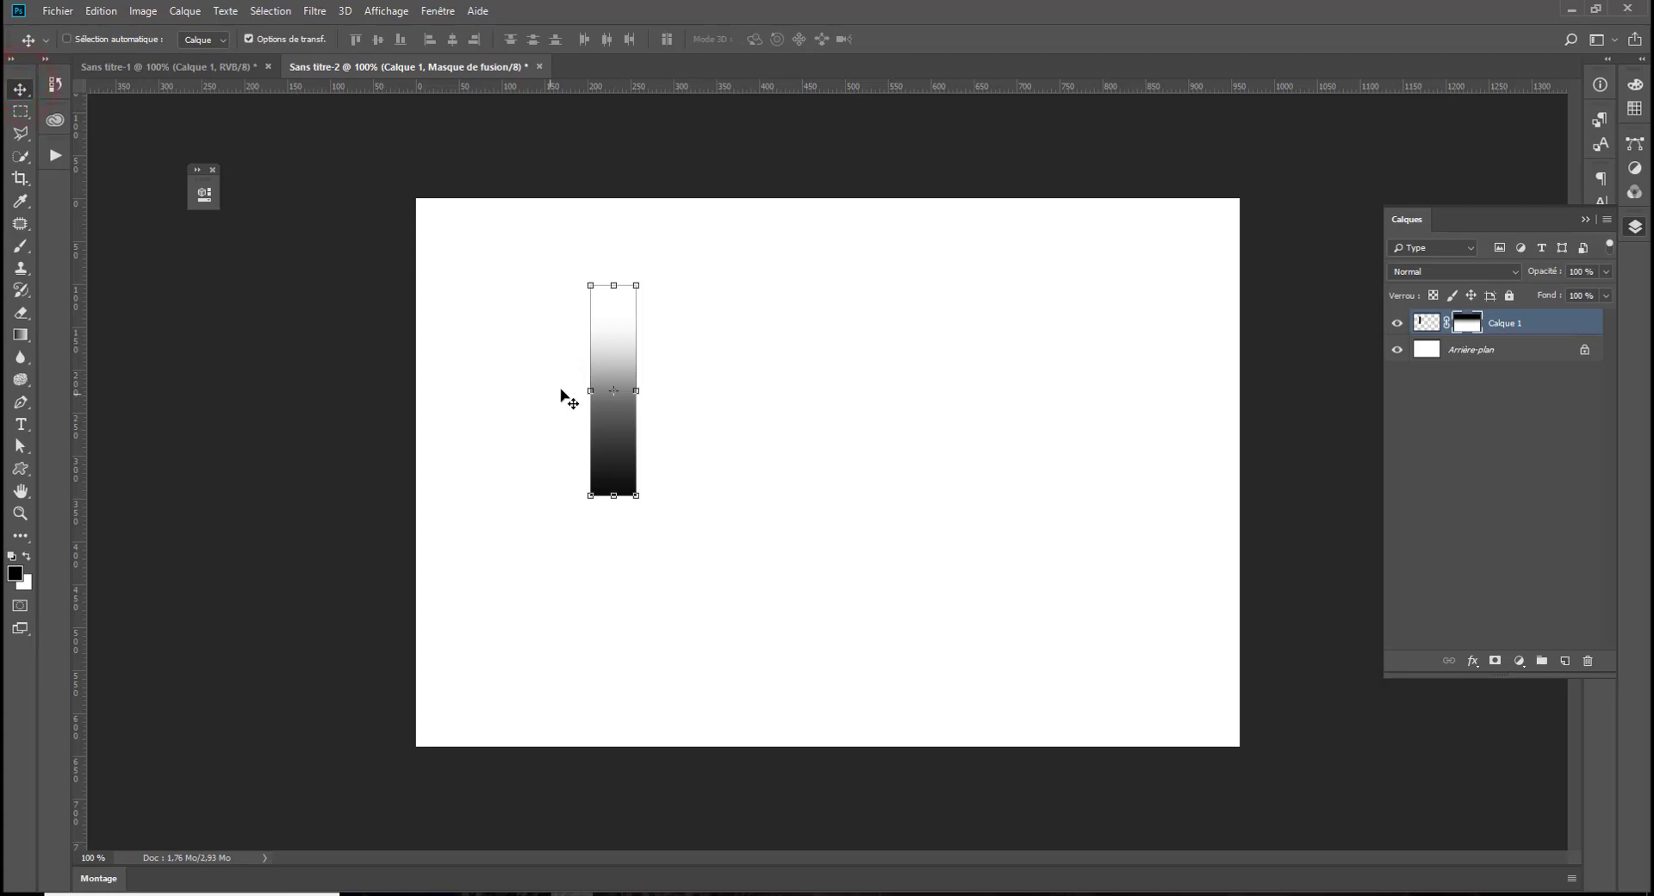
right_click(1489, 327)
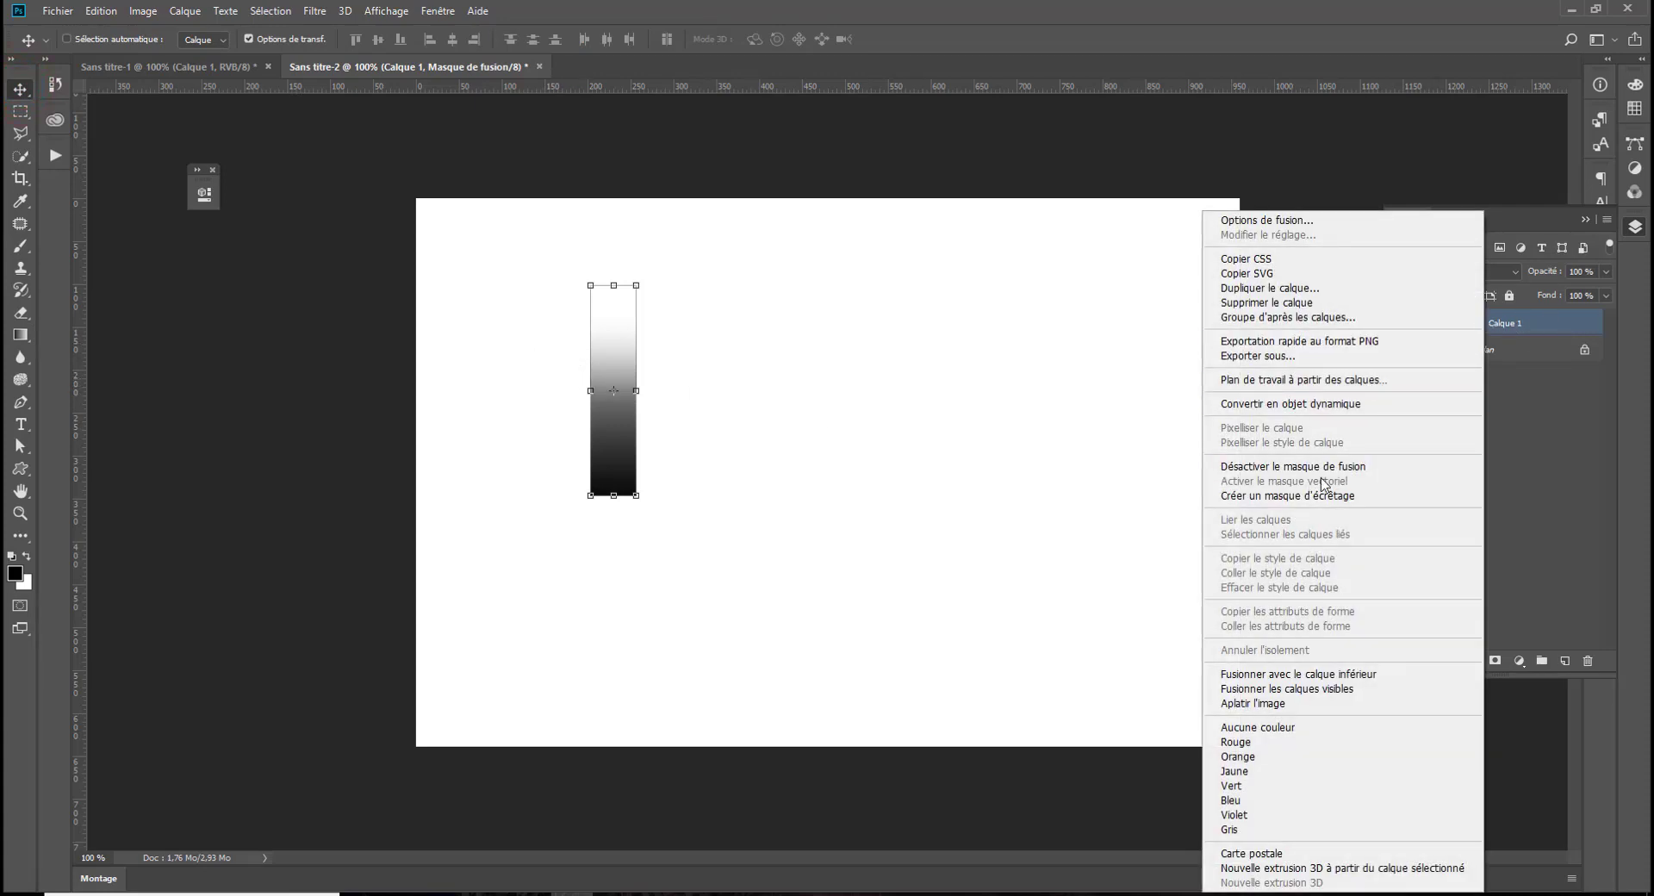
left_click(1501, 322)
right_click(1501, 321)
left_click(1523, 435)
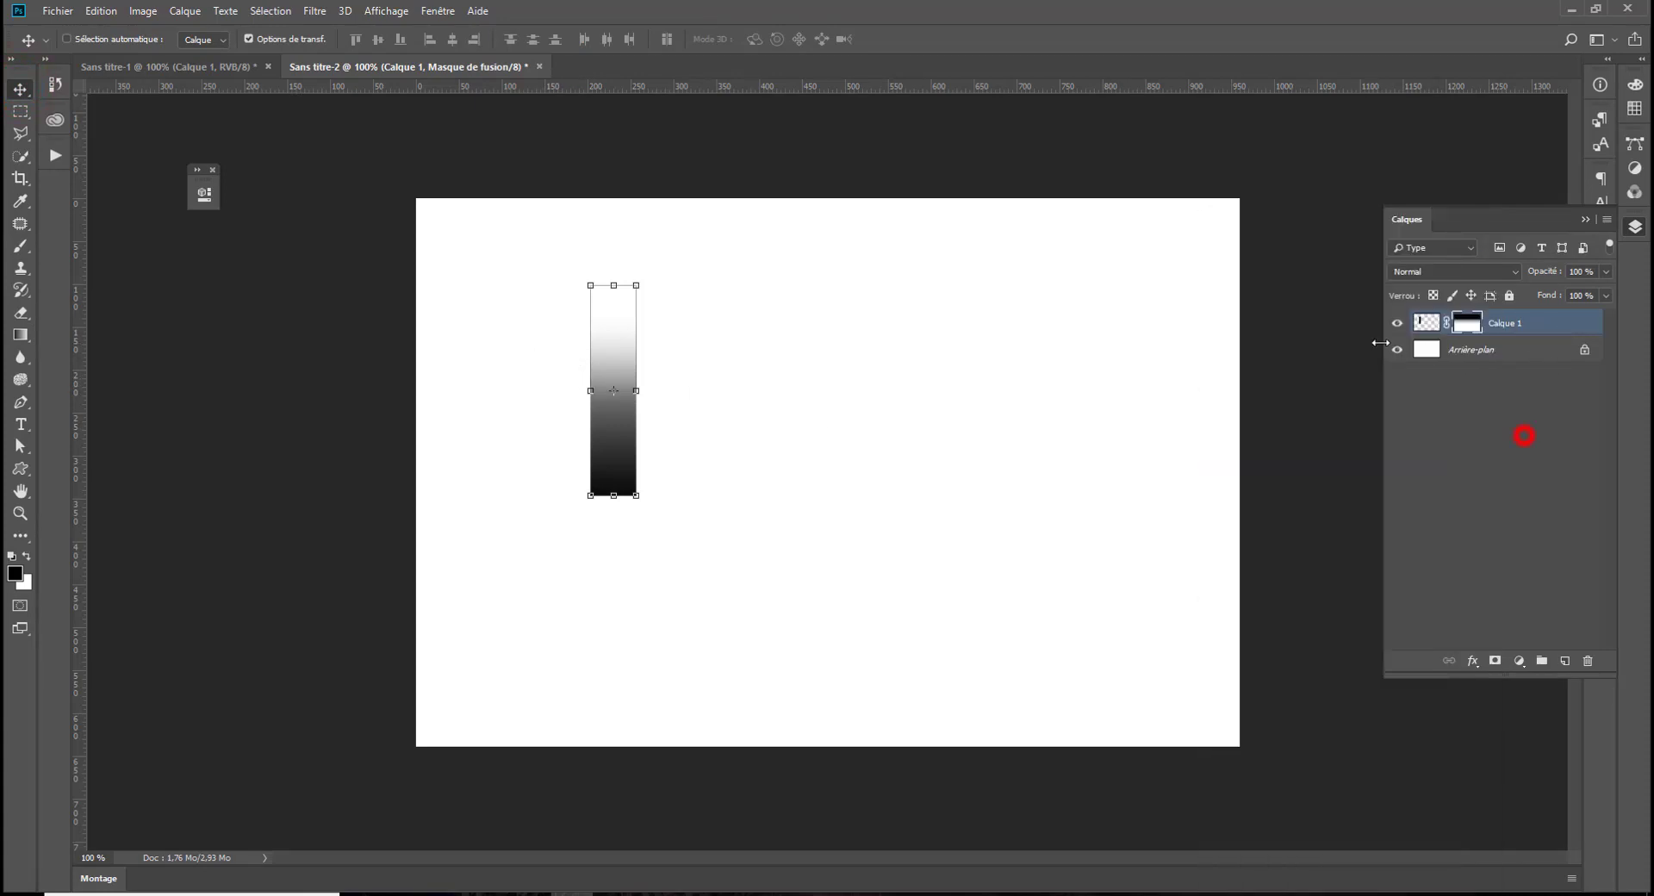
Apply Calque 1's layer mask and narrow the faded bar to about 25 px wide with a free transform
right_click(1466, 326)
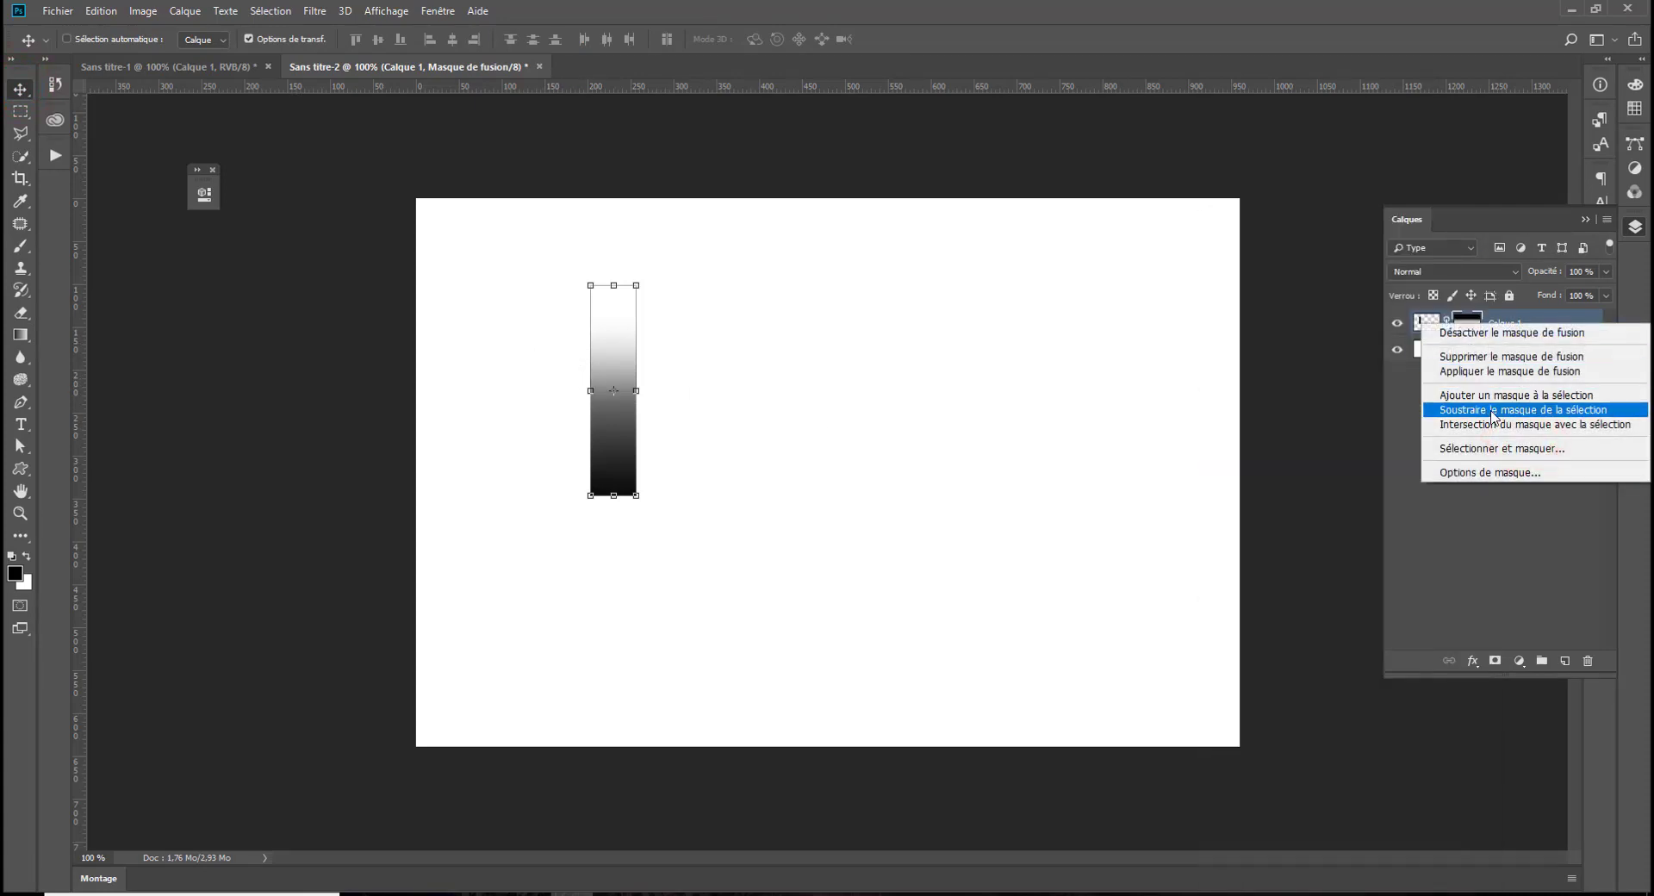
left_click(1480, 376)
left_click_drag(584, 401, 619, 407)
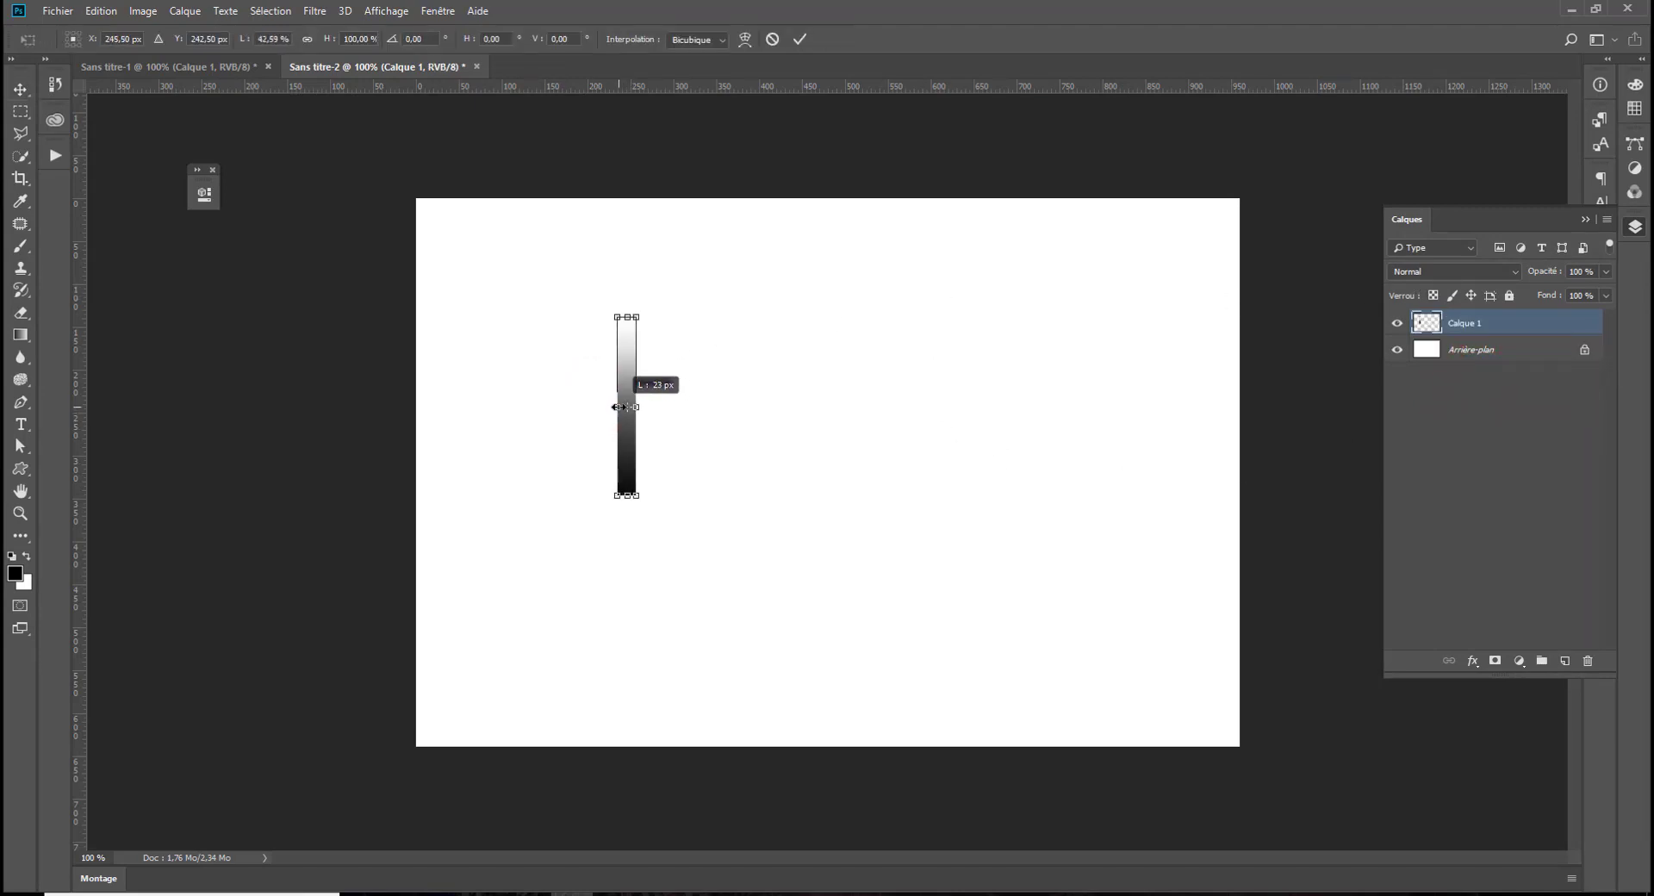
key("Return")
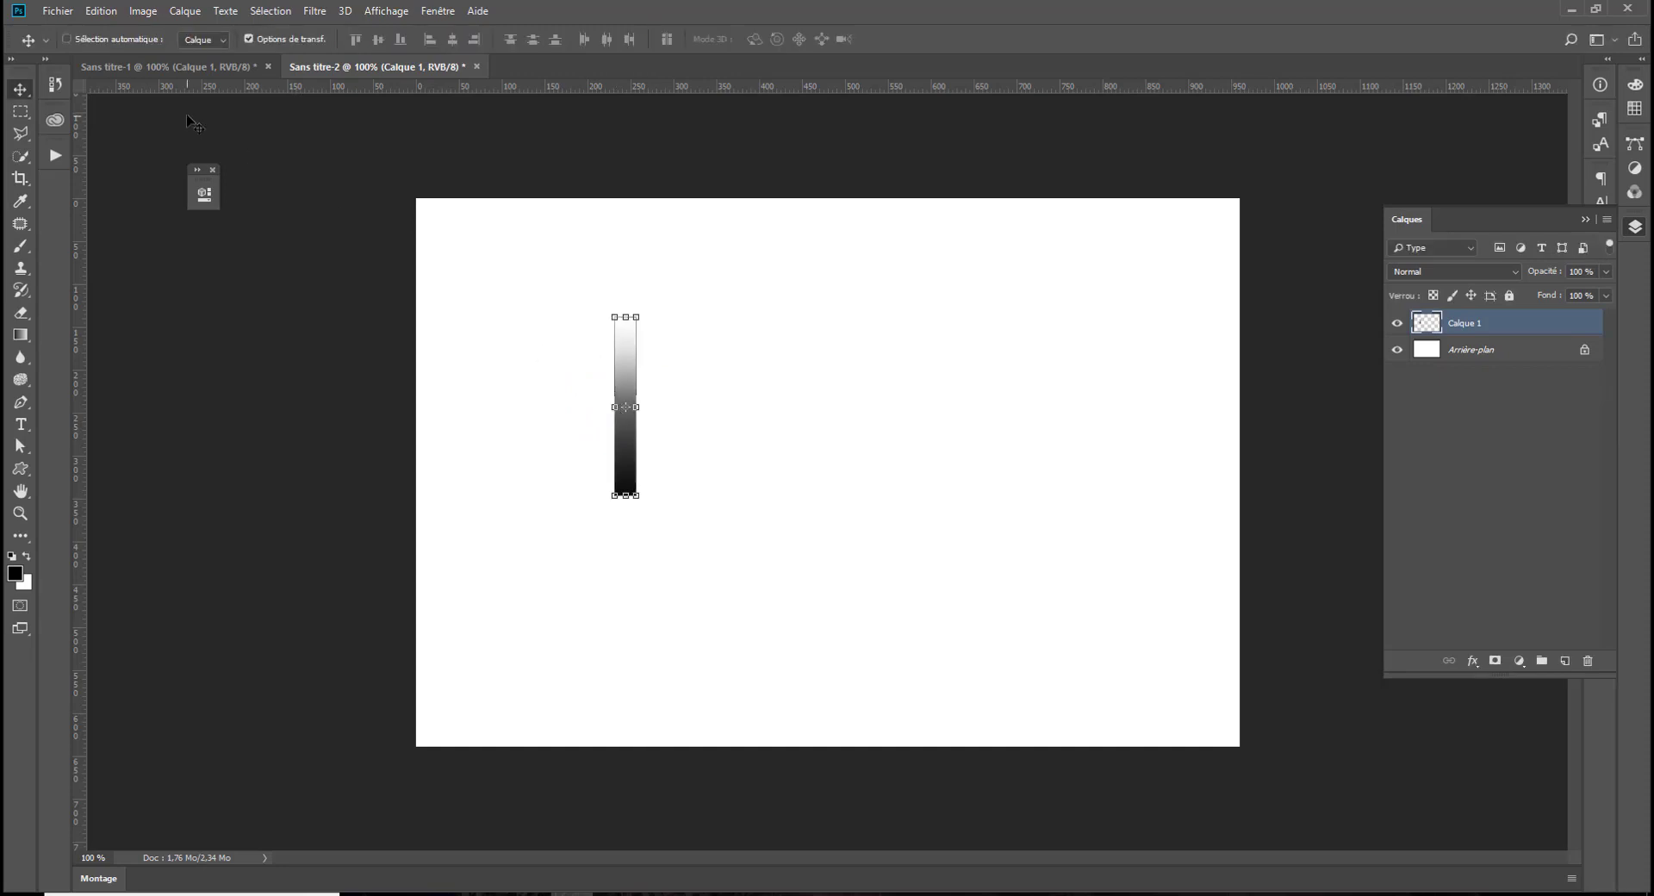
Define the faded bar as a brush preset named "Forme échantillonnée 1" and move the 209 px brush into the "test tuto" group
left_click(100, 10)
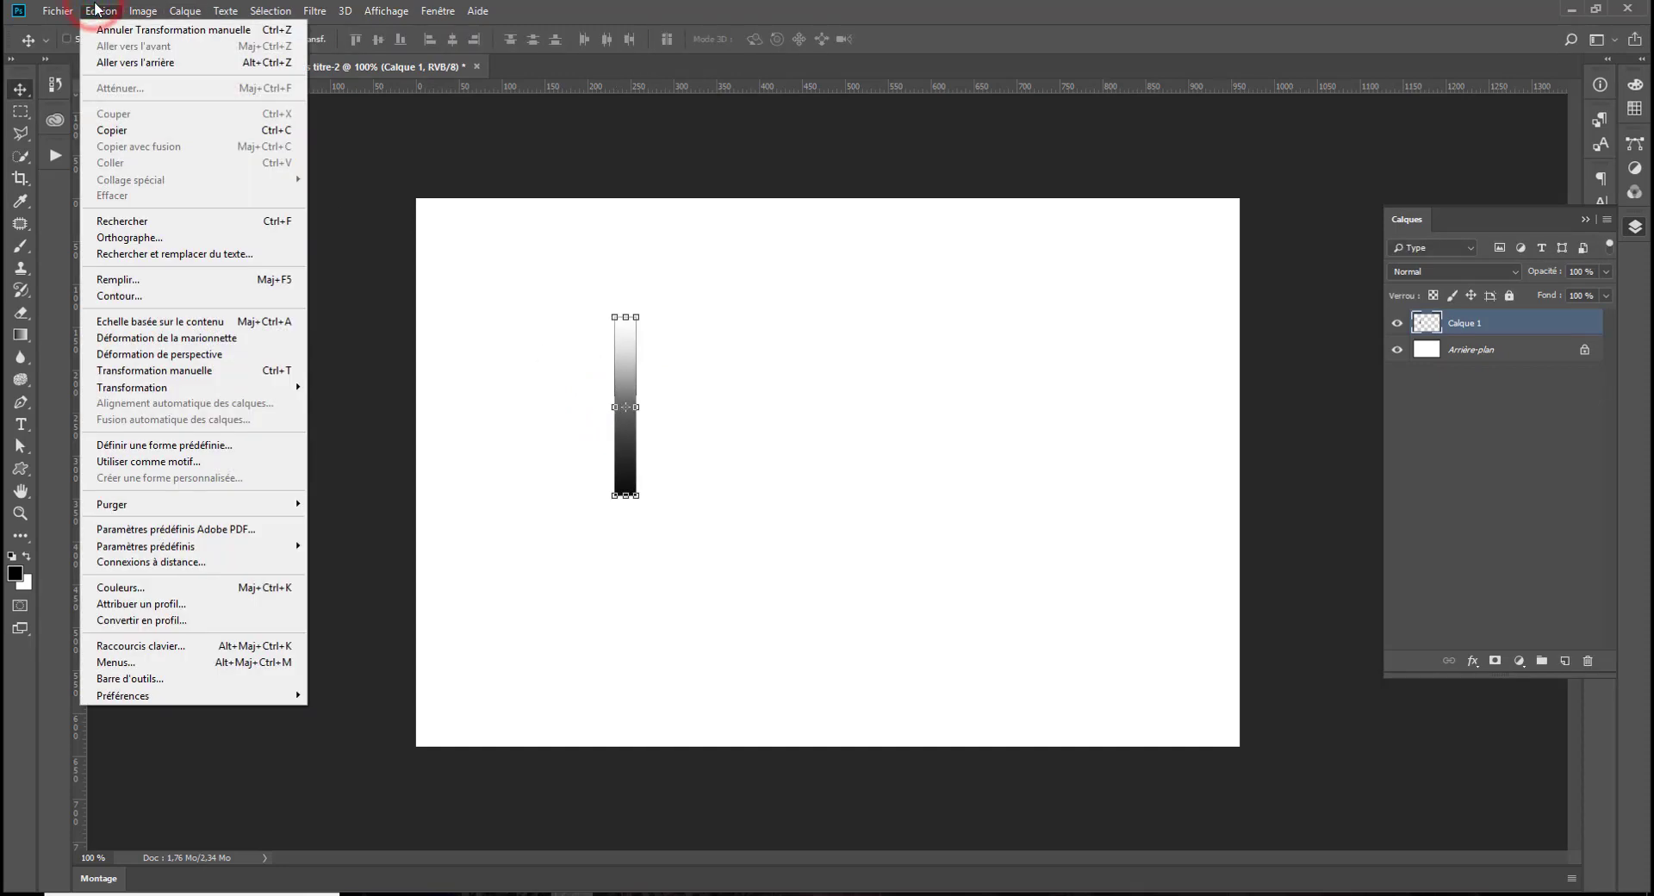
left_click(178, 443)
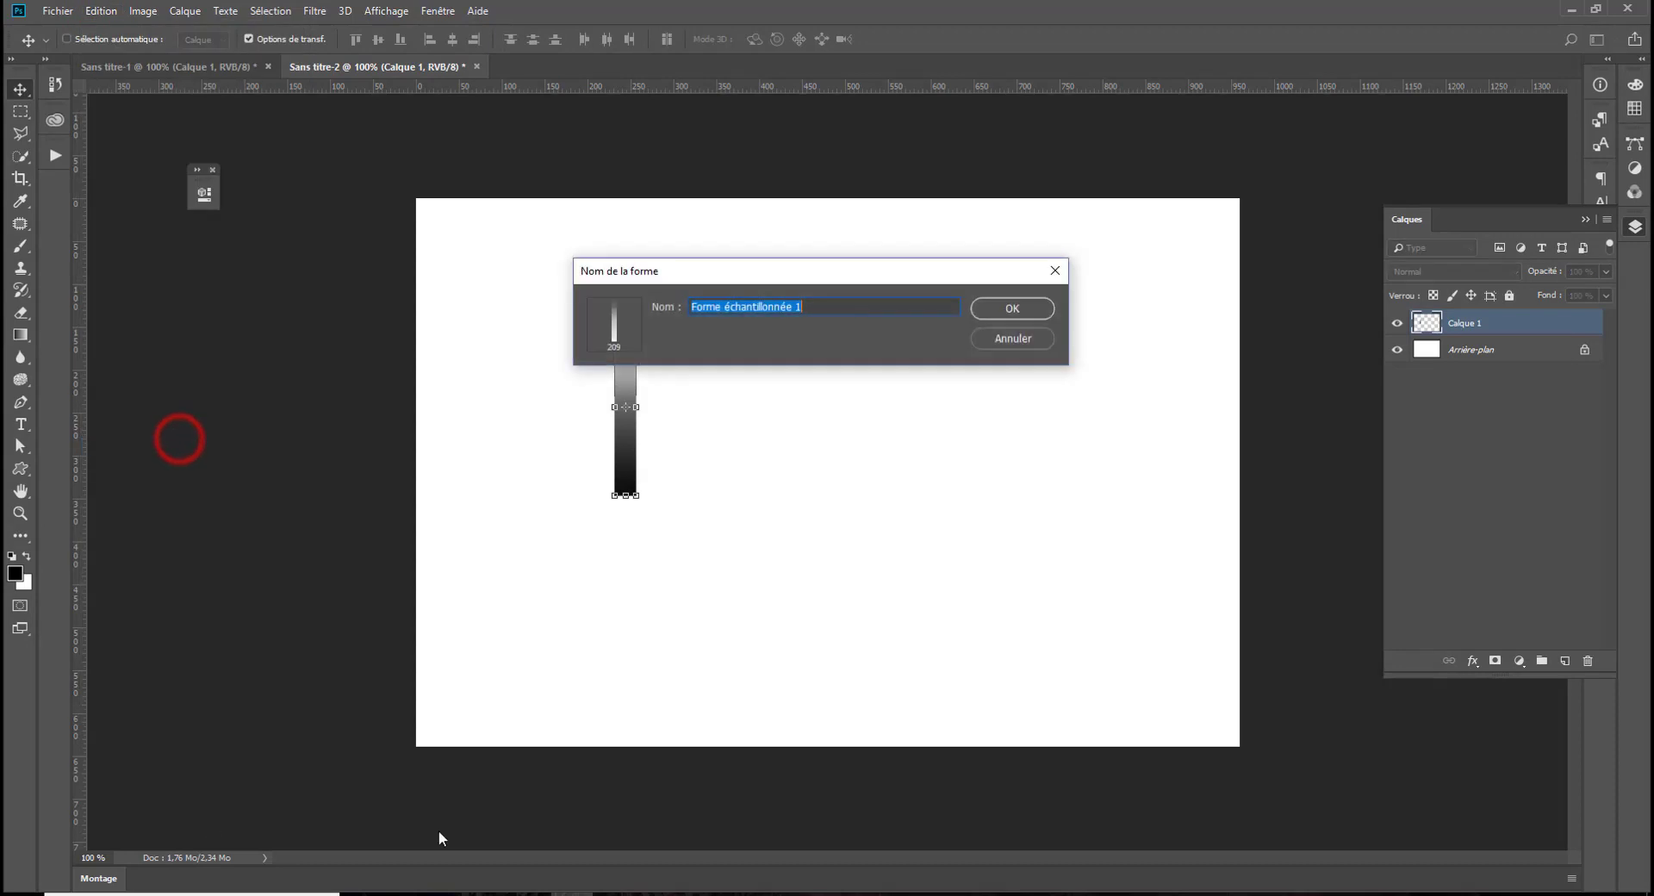
left_click(996, 308)
key("b")
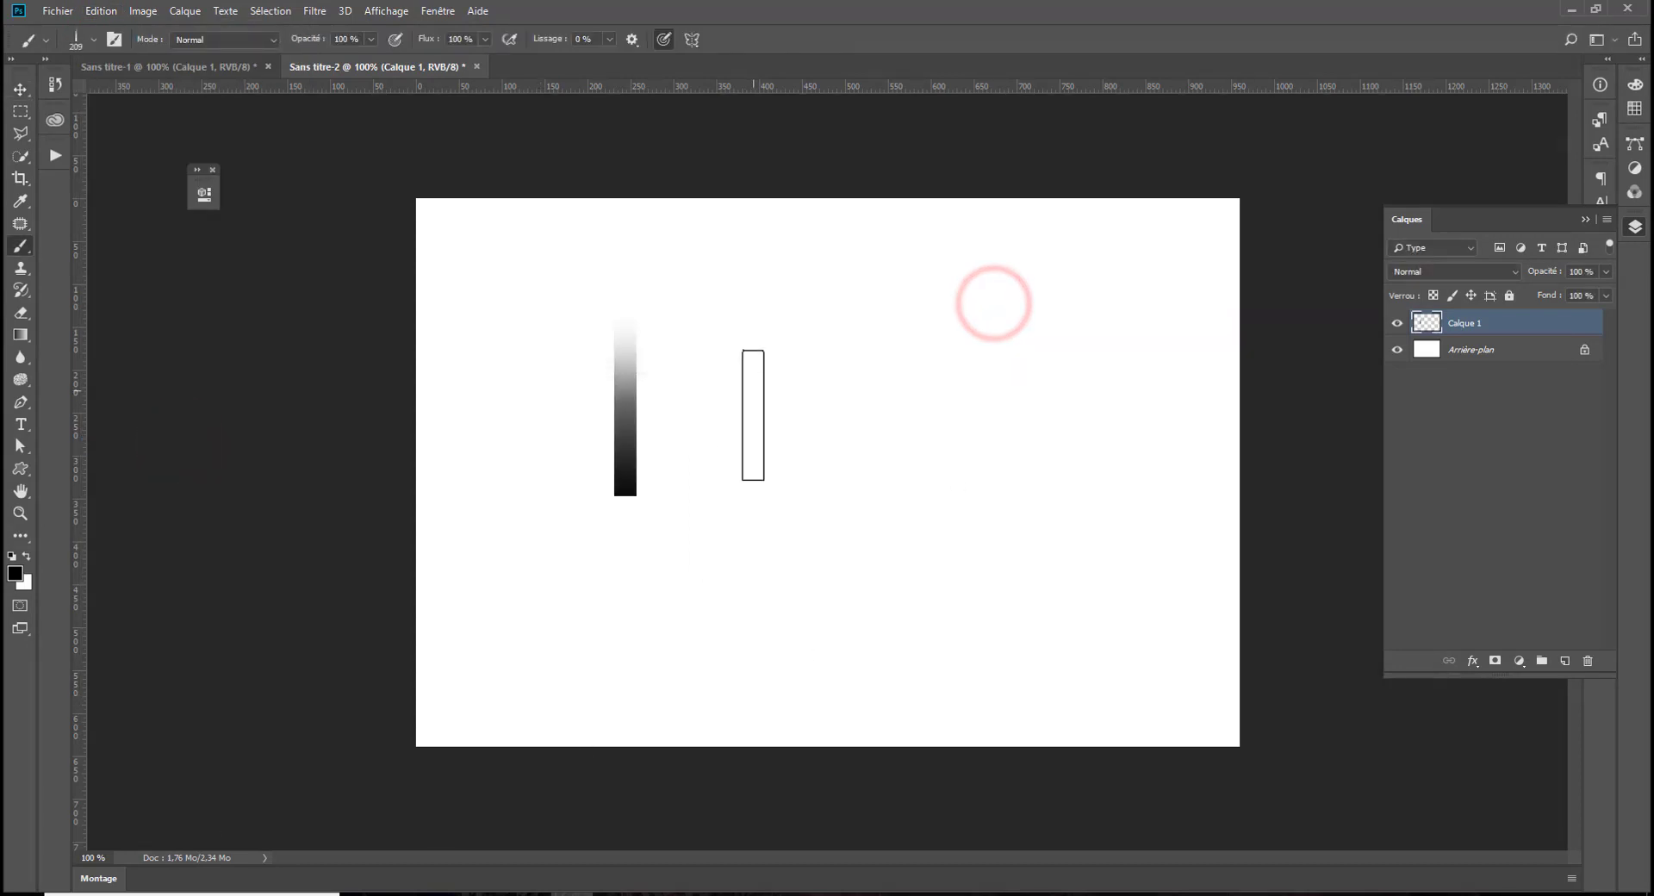
right_click(797, 428)
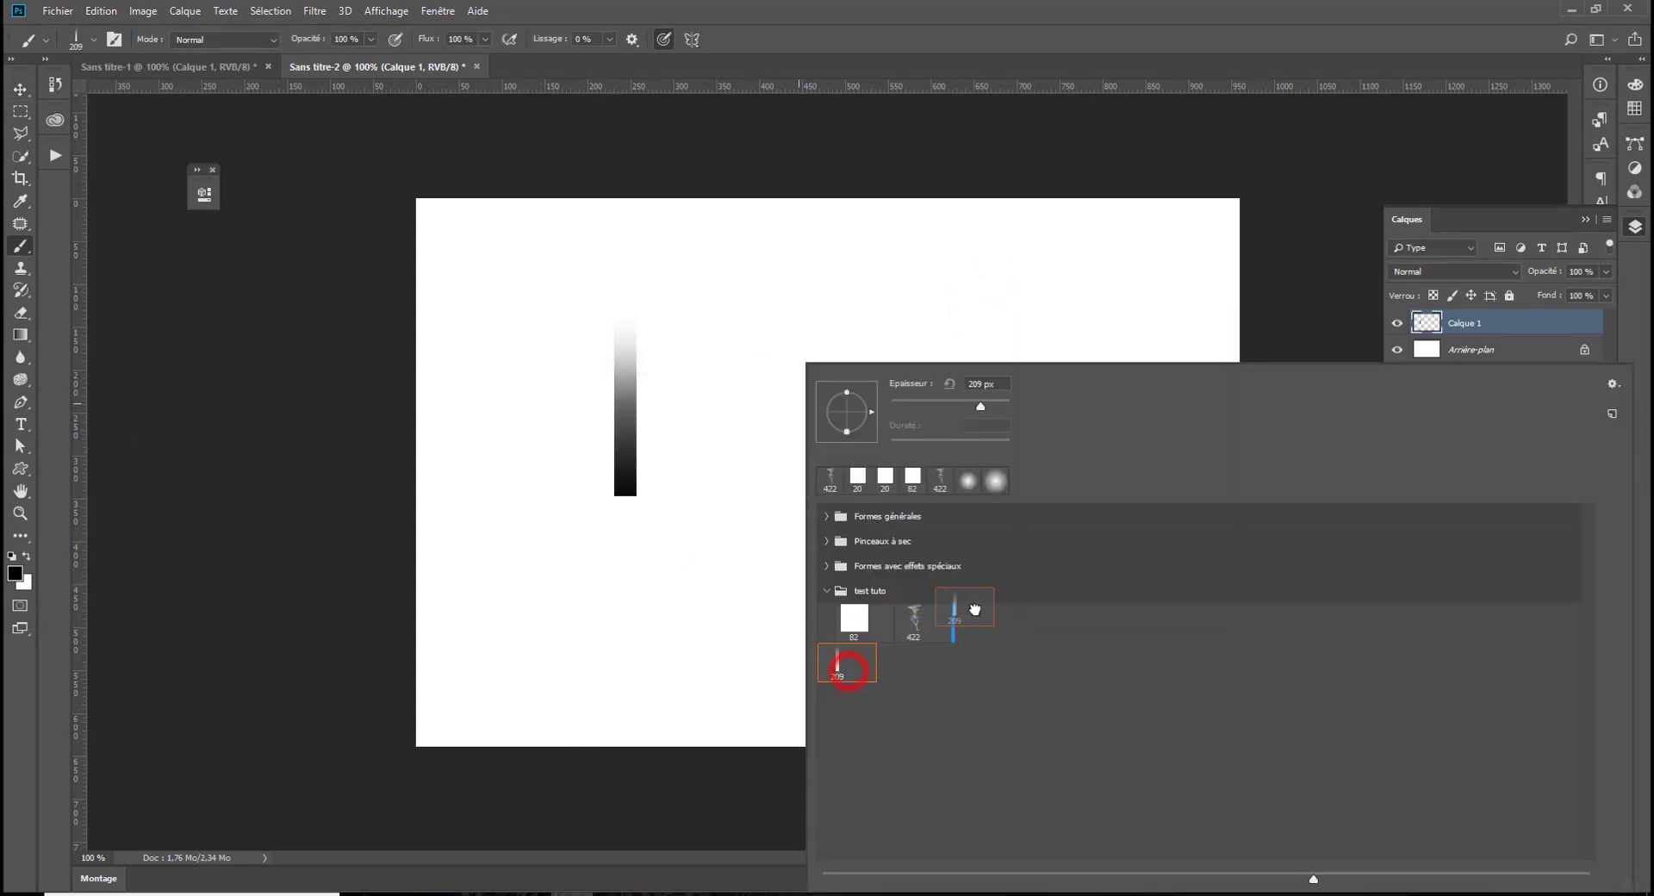
left_click_drag(962, 621, 969, 627)
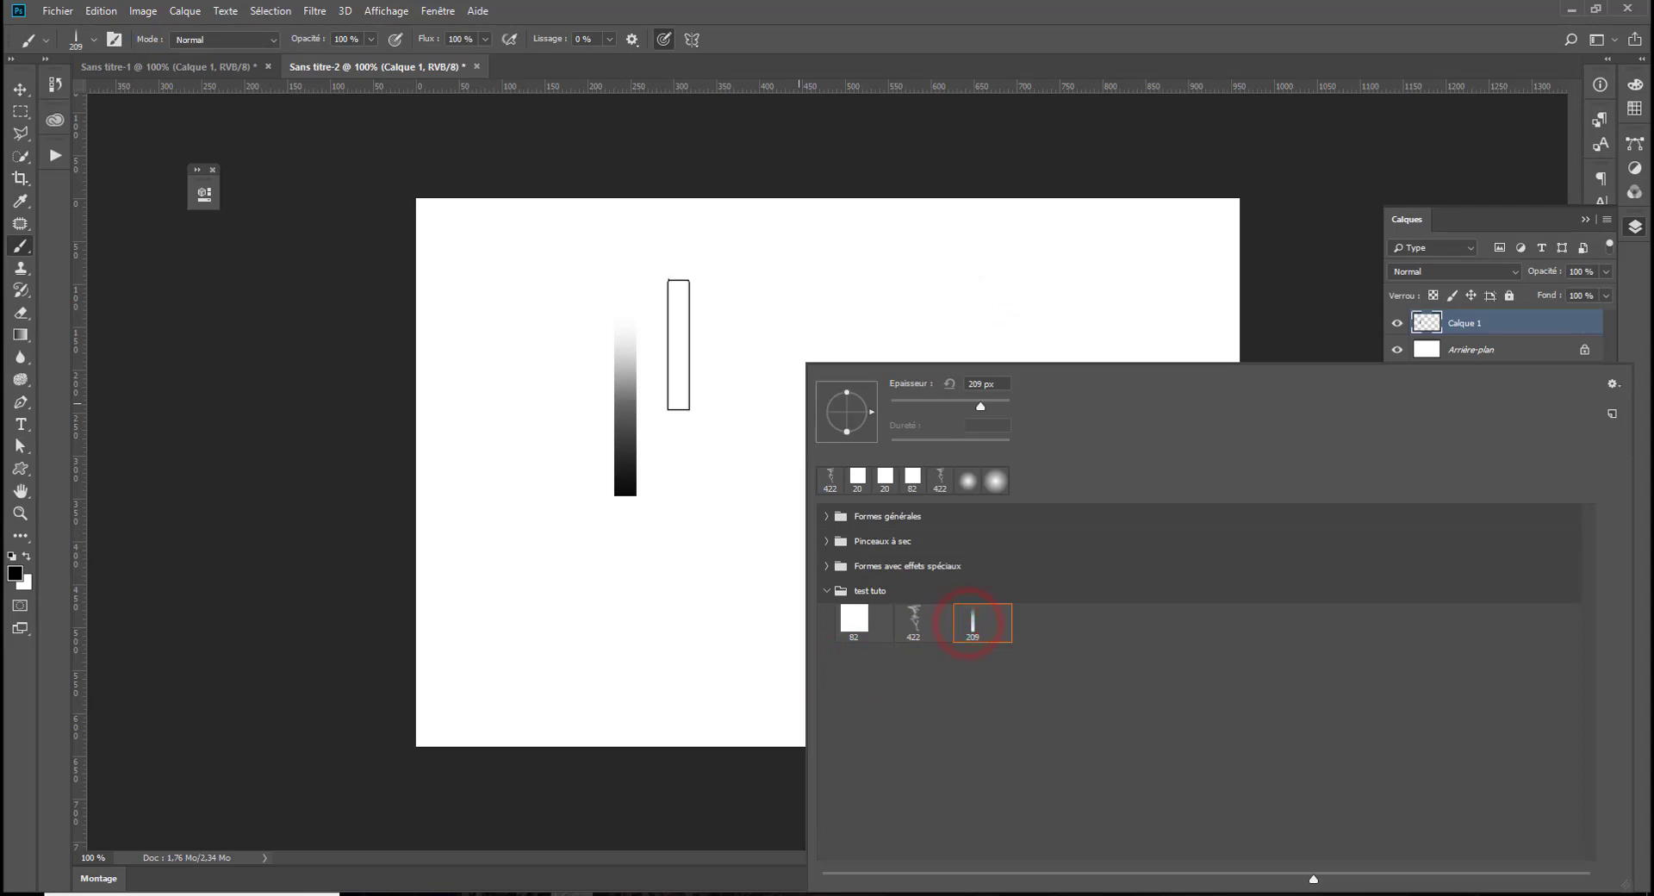
Paint broad soft-edged strokes across the canvas with the 209 px brush, and clear the whole content of Calque 1
left_click(755, 372)
mouse_move(771, 372)
left_mouse_down()
mouse_move(865, 370)
mouse_move(907, 424)
mouse_move(869, 511)
mouse_move(933, 552)
mouse_move(1104, 561)
mouse_move(1092, 517)
mouse_move(1136, 452)
left_mouse_up()
mouse_move(861, 574)
left_mouse_down()
mouse_move(640, 599)
mouse_move(596, 627)
mouse_move(695, 634)
left_mouse_up()
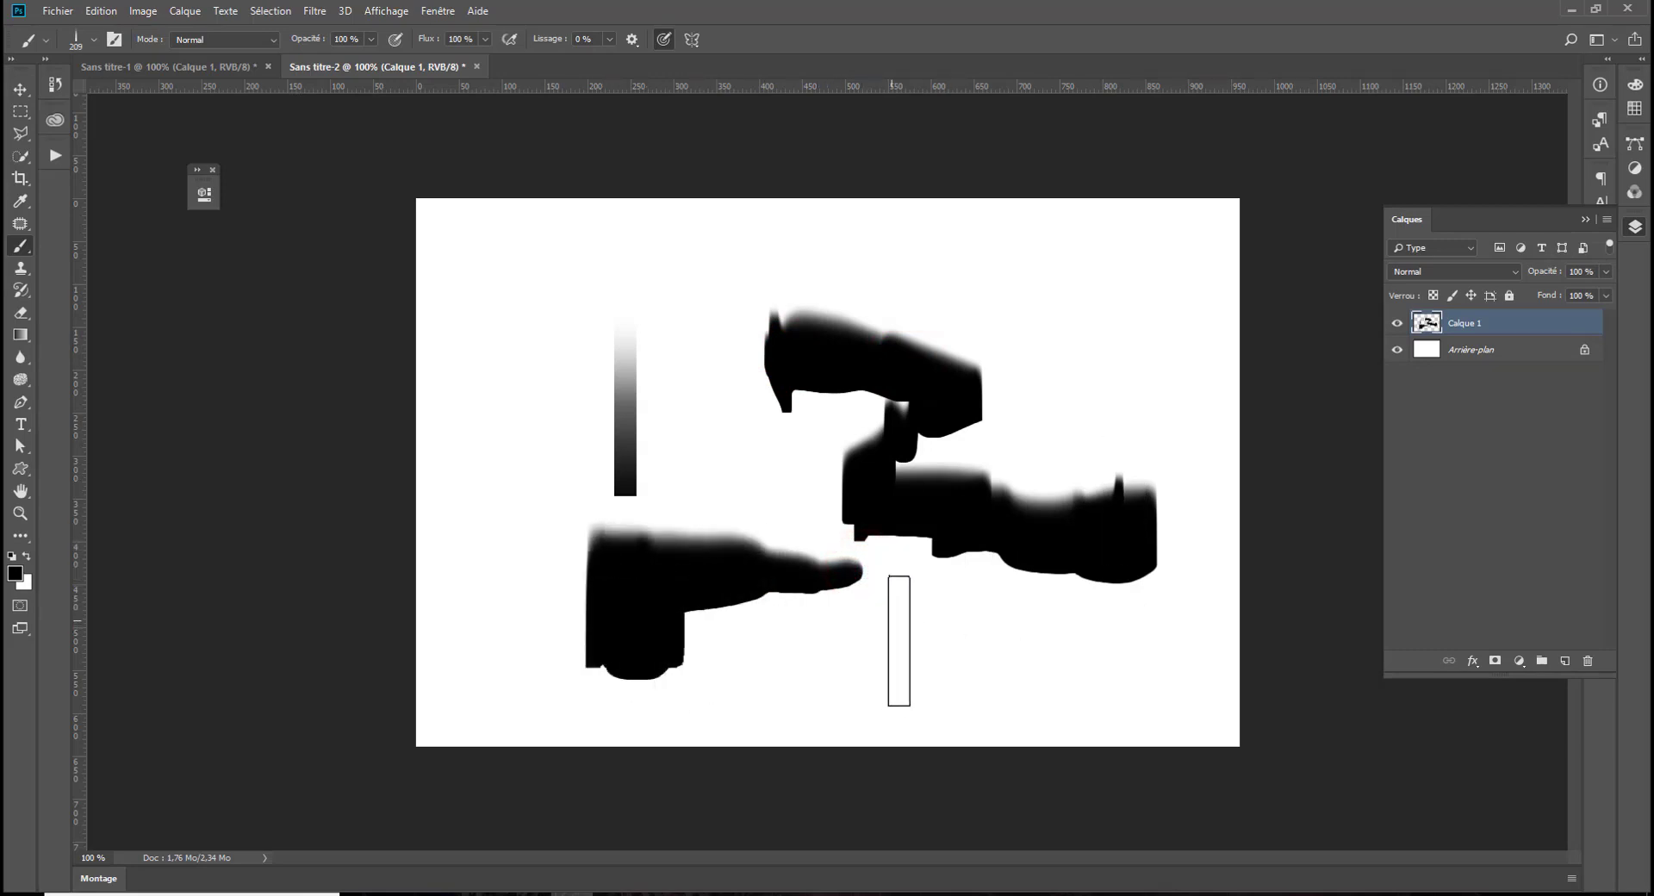
mouse_move(944, 620)
left_mouse_down()
mouse_move(936, 646)
mouse_move(764, 649)
mouse_move(683, 683)
mouse_move(1093, 722)
mouse_move(1200, 591)
mouse_move(1195, 508)
mouse_move(1102, 457)
left_mouse_up()
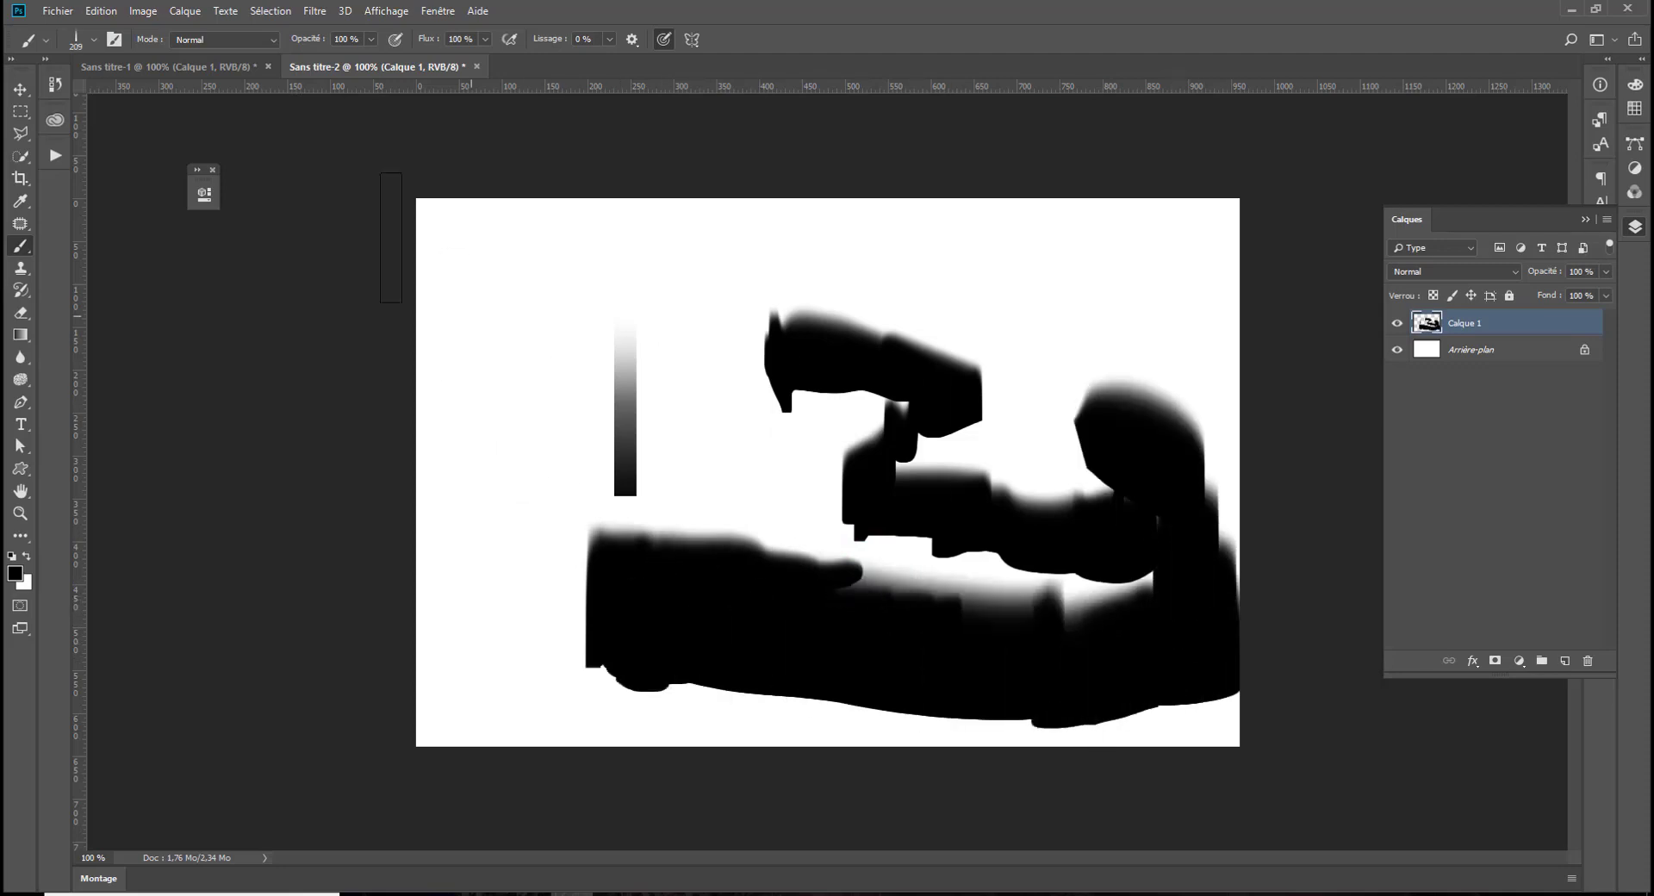
key("ctrl+a")
key("Delete")
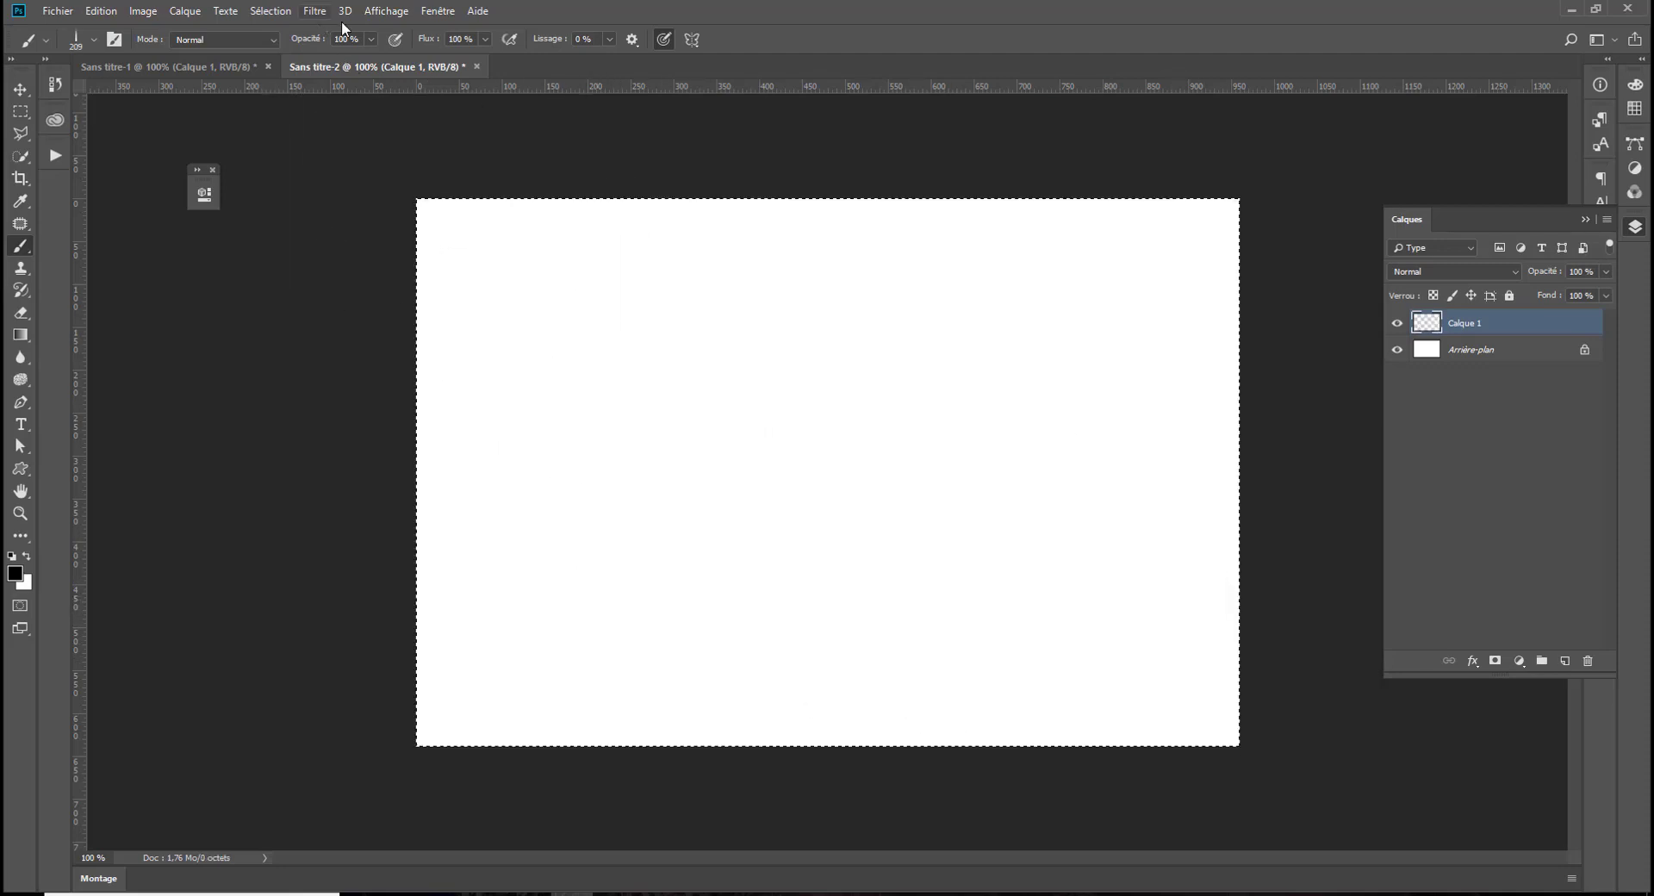
Set the brush opacity to 47%, paint overlapping translucent strokes in the canvas's center, and clear them from Calque 1
type("47")
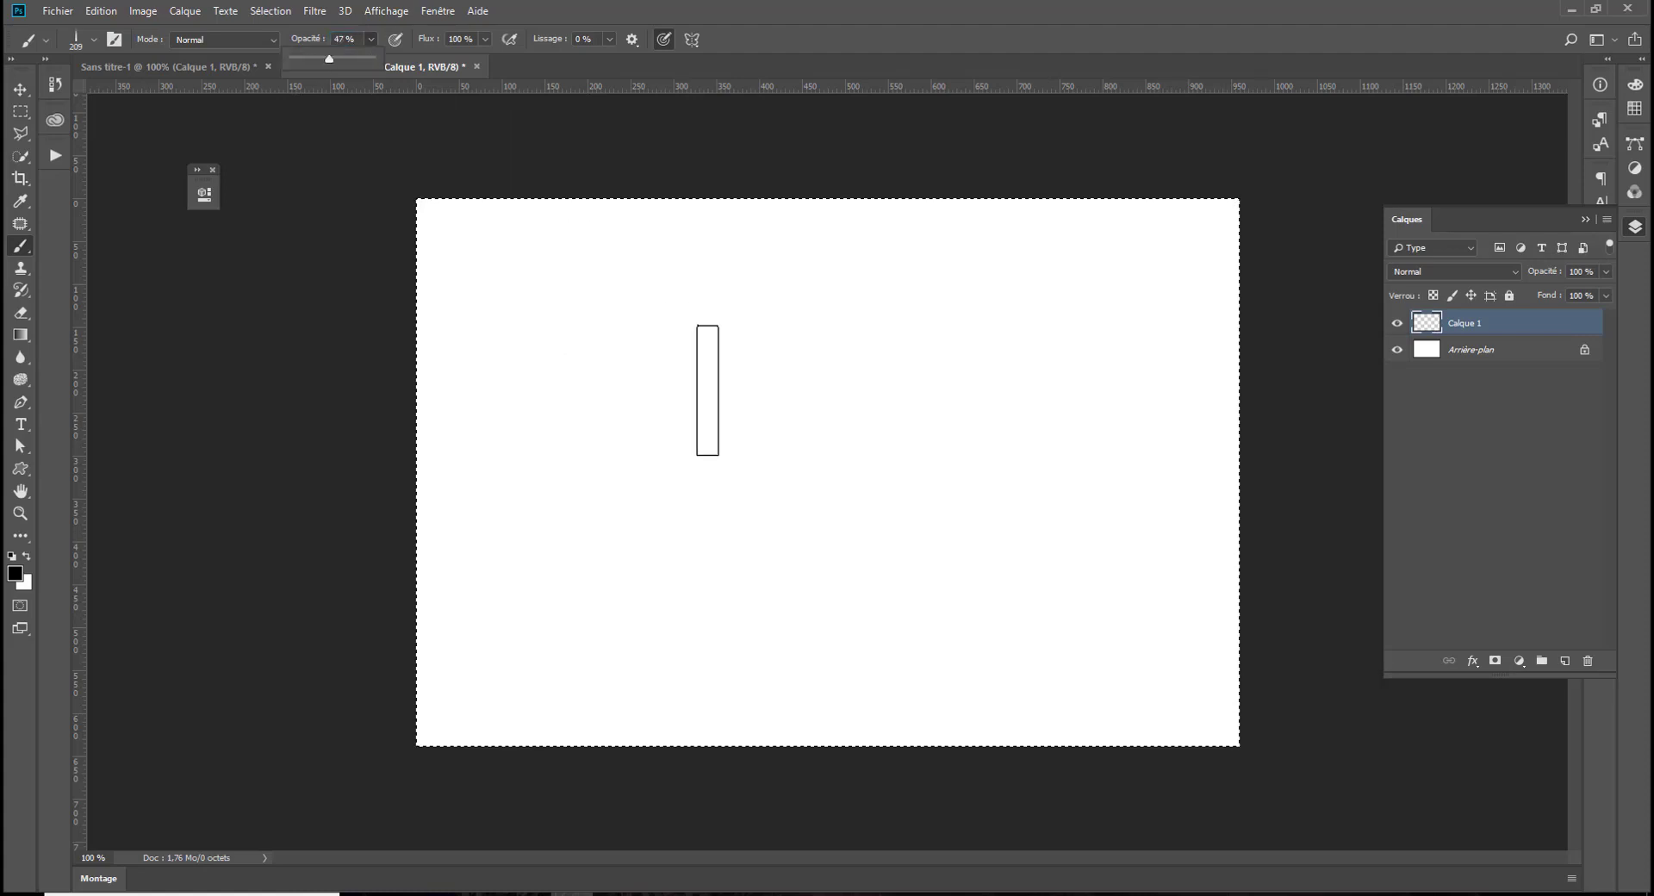
mouse_move(893, 389)
left_mouse_down()
mouse_move(717, 395)
mouse_move(758, 409)
mouse_move(709, 425)
mouse_move(775, 472)
mouse_move(755, 492)
mouse_move(835, 476)
left_mouse_up()
mouse_move(701, 414)
left_mouse_down()
mouse_move(834, 461)
mouse_move(711, 447)
mouse_move(680, 412)
left_mouse_up()
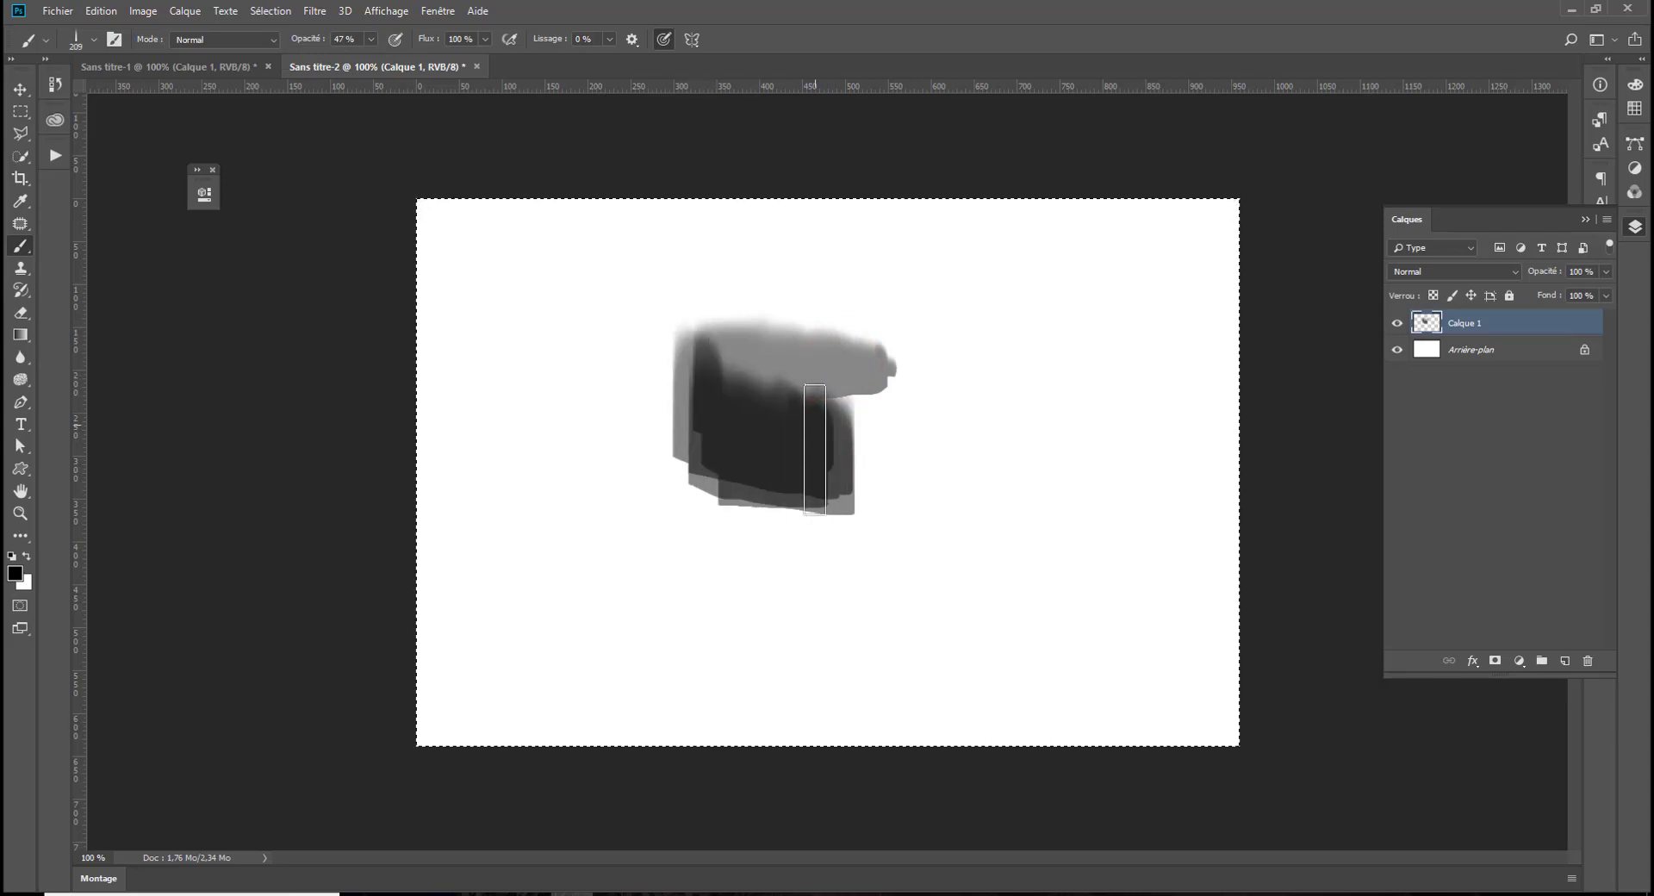
mouse_move(841, 432)
left_mouse_down()
mouse_move(689, 422)
mouse_move(765, 442)
mouse_move(673, 385)
mouse_move(804, 445)
mouse_move(668, 331)
mouse_move(863, 363)
mouse_move(946, 359)
mouse_move(658, 347)
mouse_move(815, 481)
mouse_move(674, 460)
mouse_move(833, 486)
mouse_move(702, 455)
mouse_move(998, 467)
mouse_move(946, 477)
mouse_move(889, 477)
mouse_move(884, 447)
mouse_move(733, 445)
mouse_move(897, 458)
mouse_move(1024, 430)
mouse_move(795, 450)
mouse_move(861, 446)
mouse_move(821, 495)
left_mouse_up()
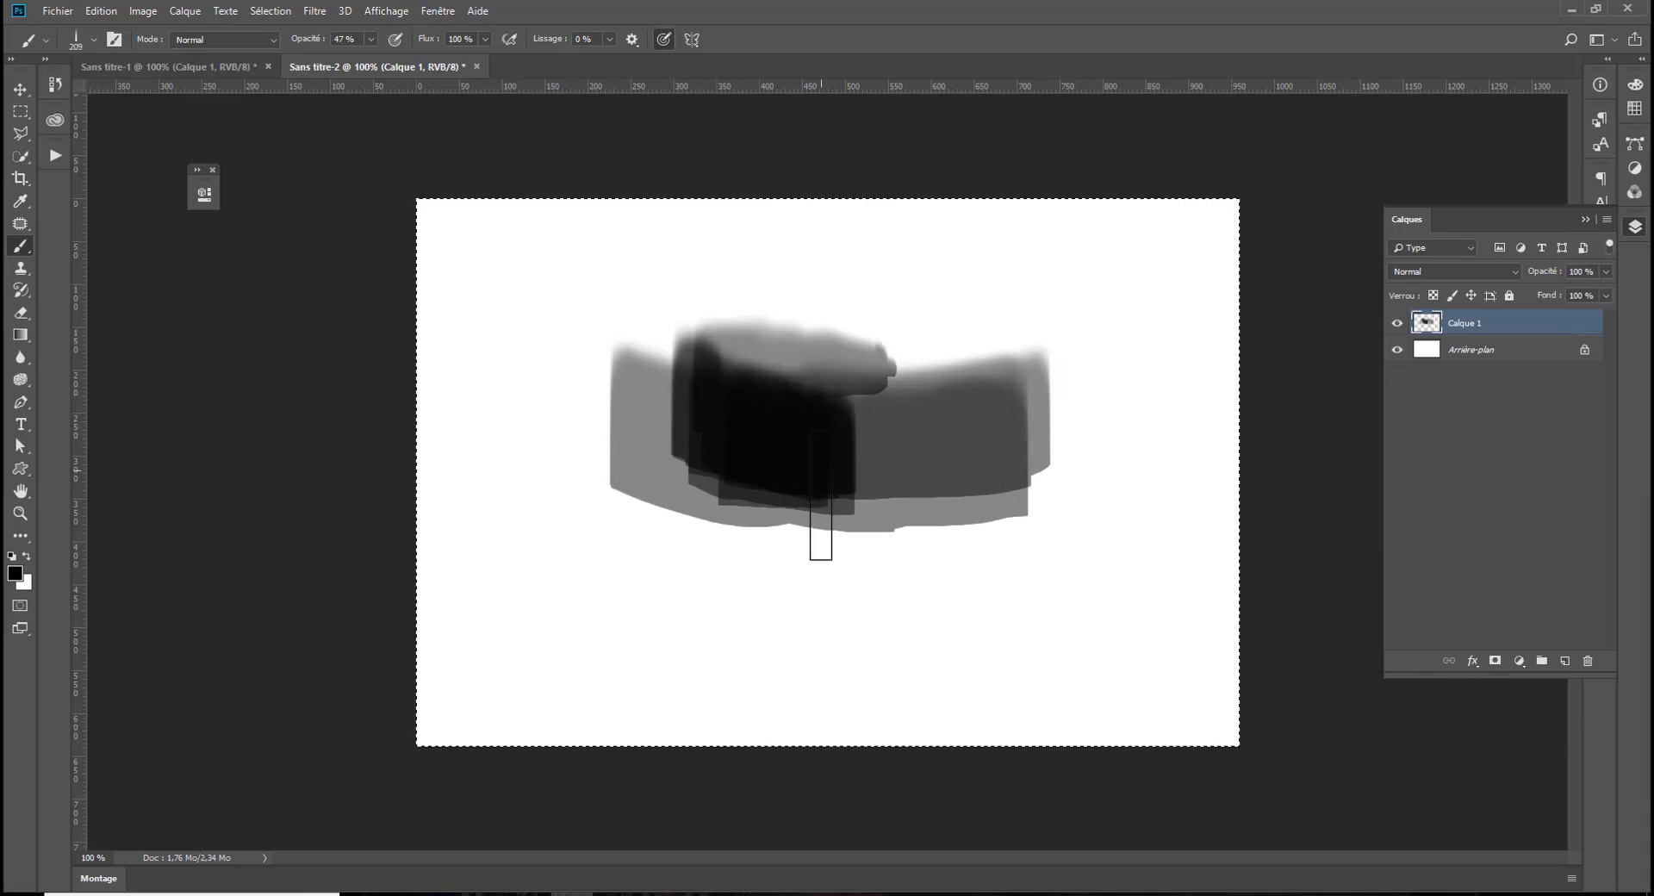
key("Delete")
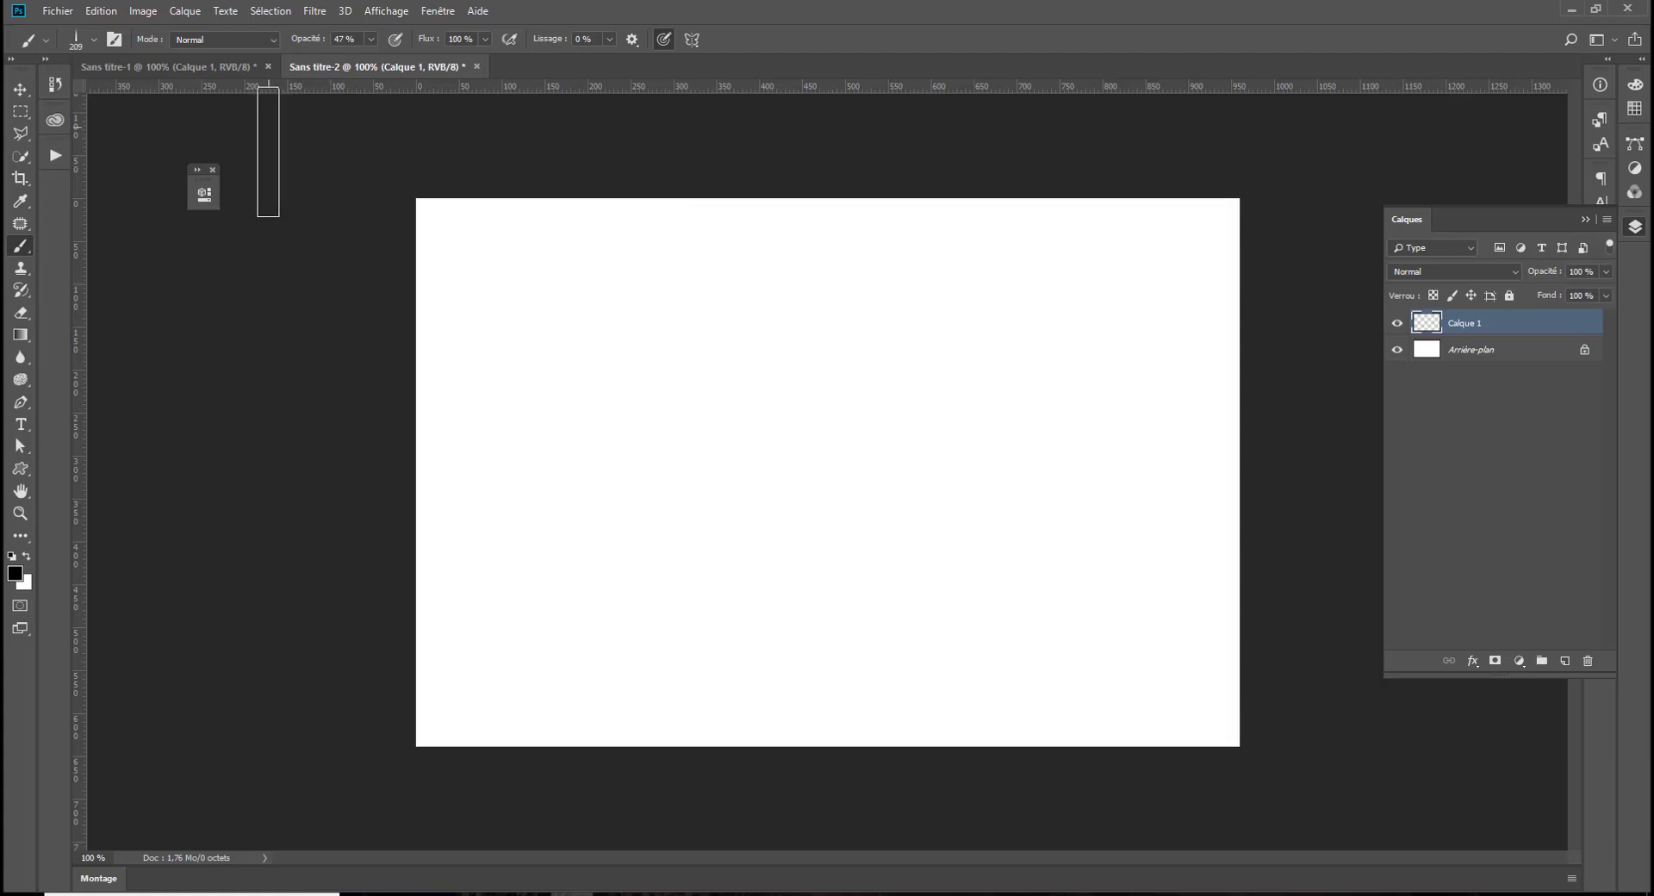
Switch to the flamingo document Sans titre-1 and select the green background around the bird with the Quick Selection tool
left_click(173, 66)
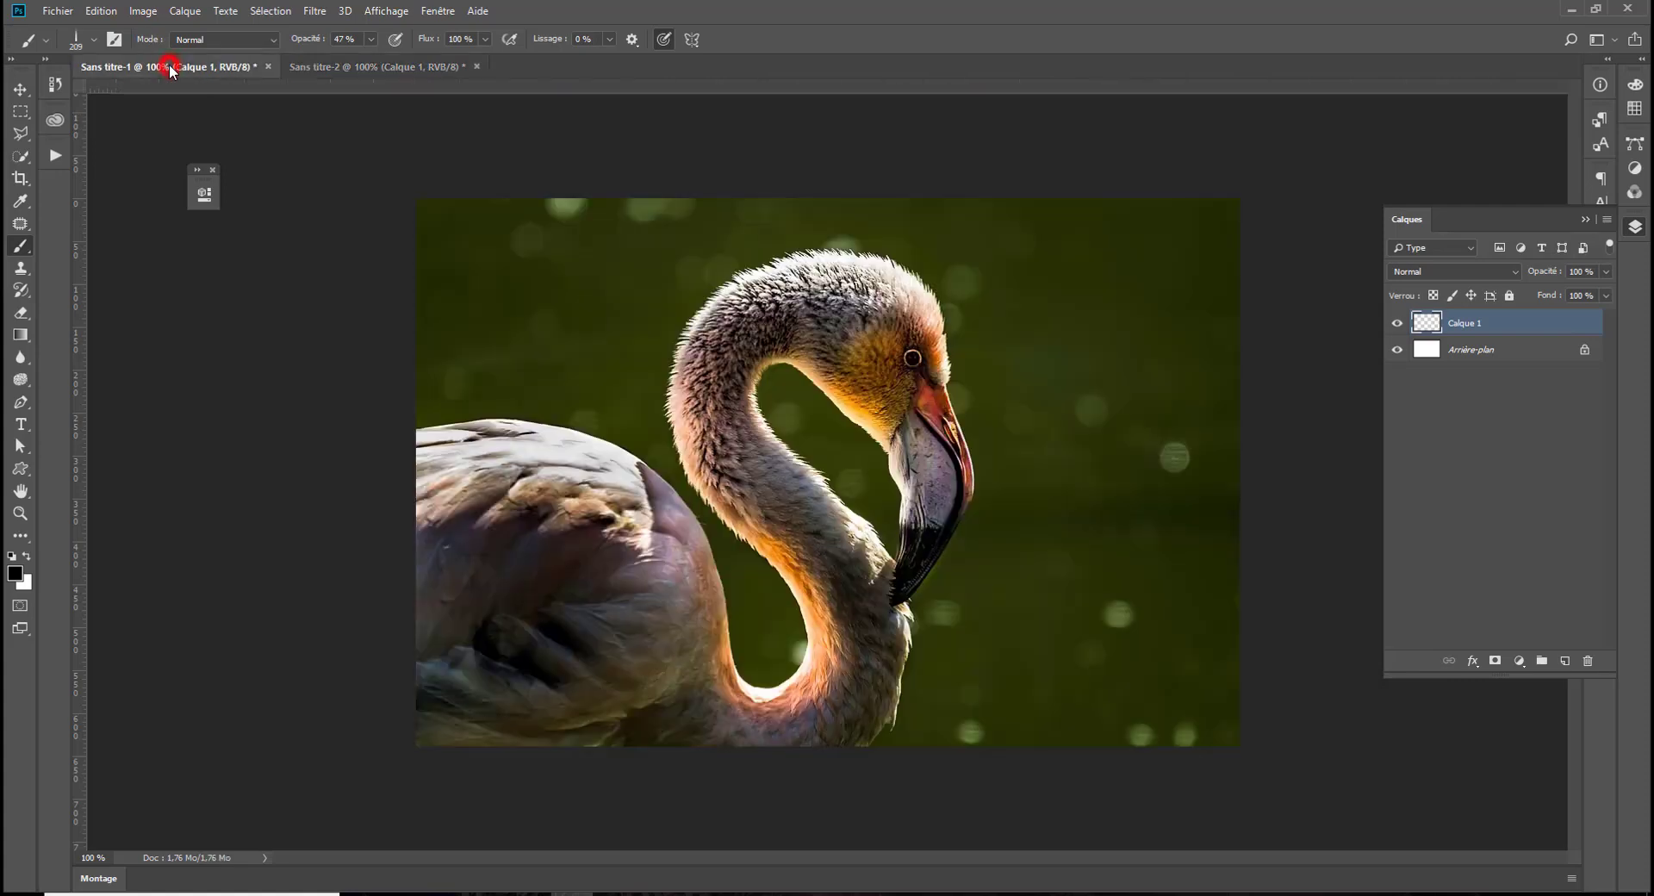
left_click(379, 66)
left_click(143, 66)
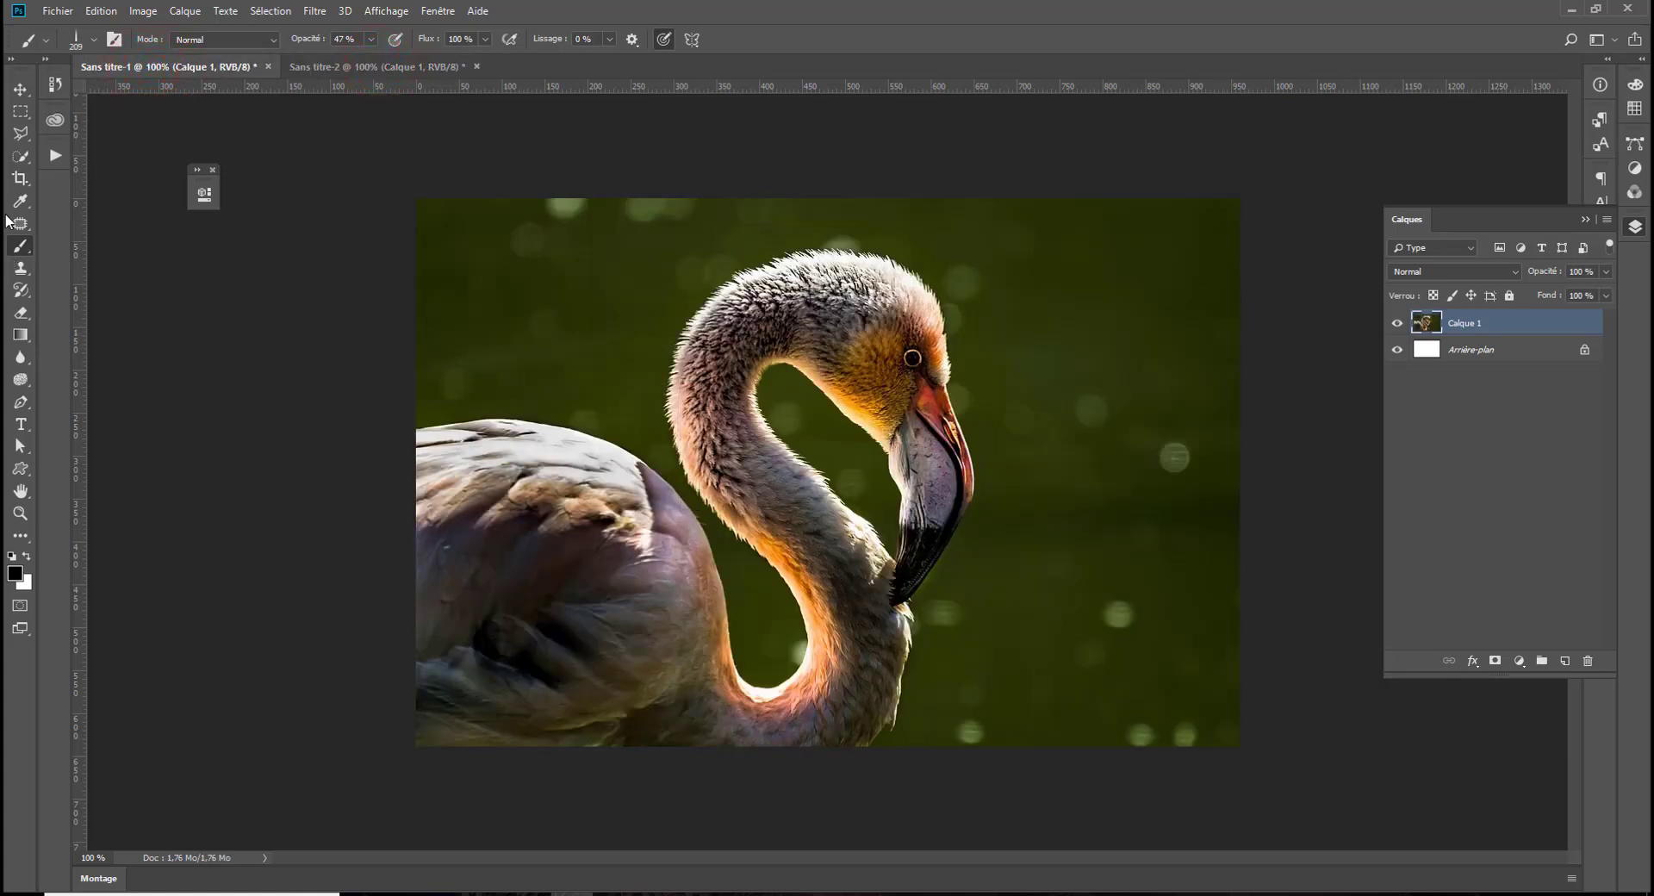
left_click(21, 156)
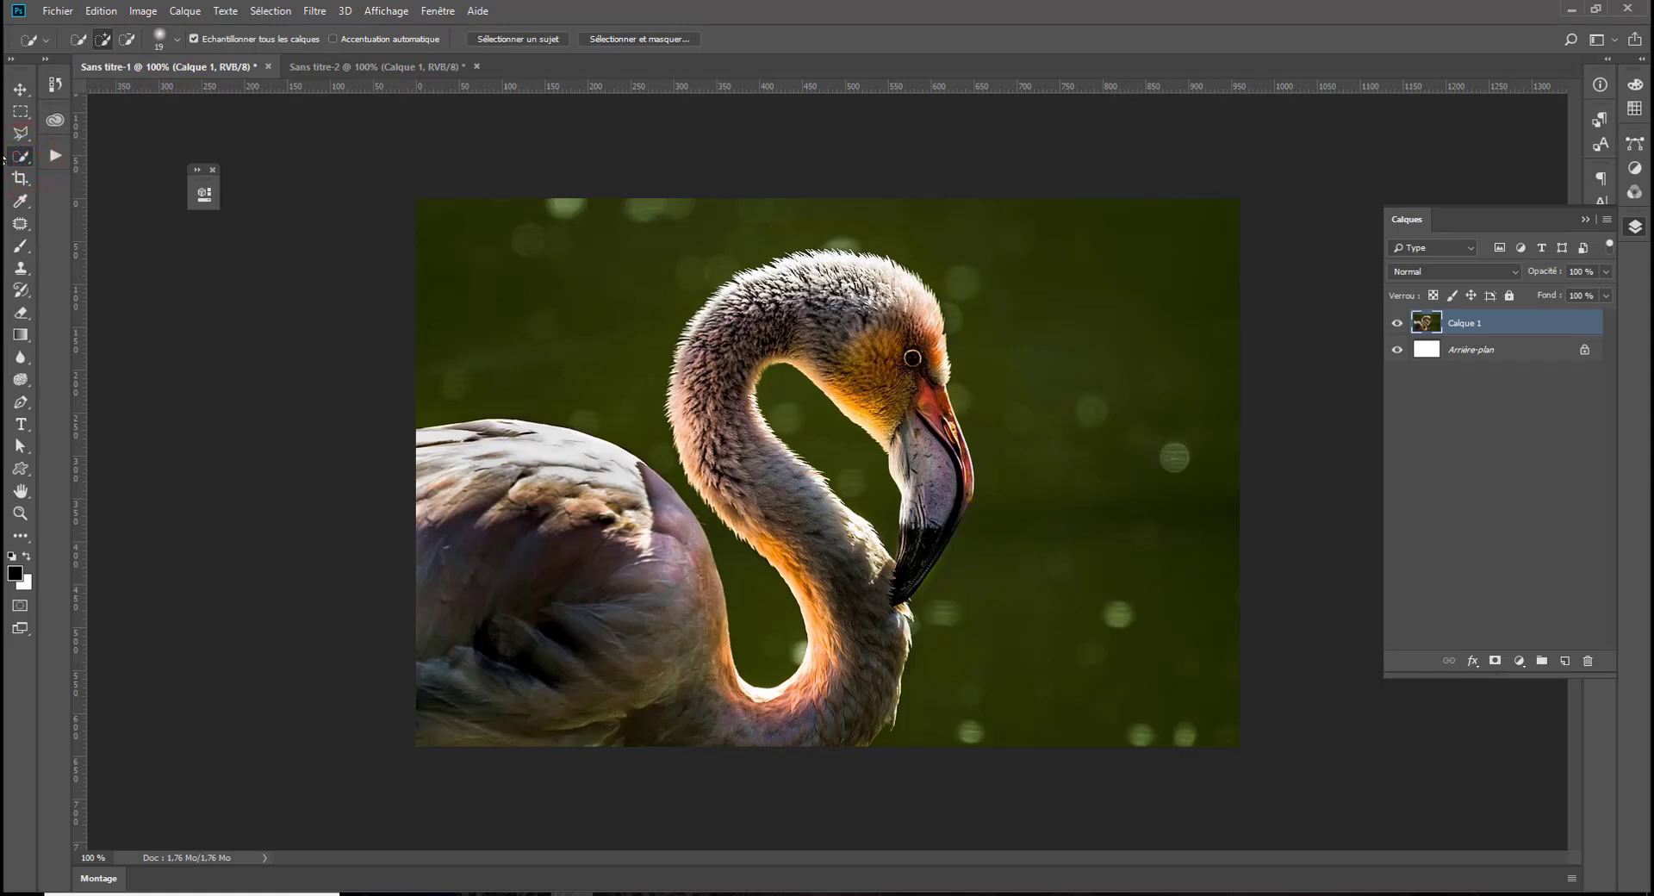
left_click(26, 155)
left_click(60, 159)
key("alt")
left_click(546, 354)
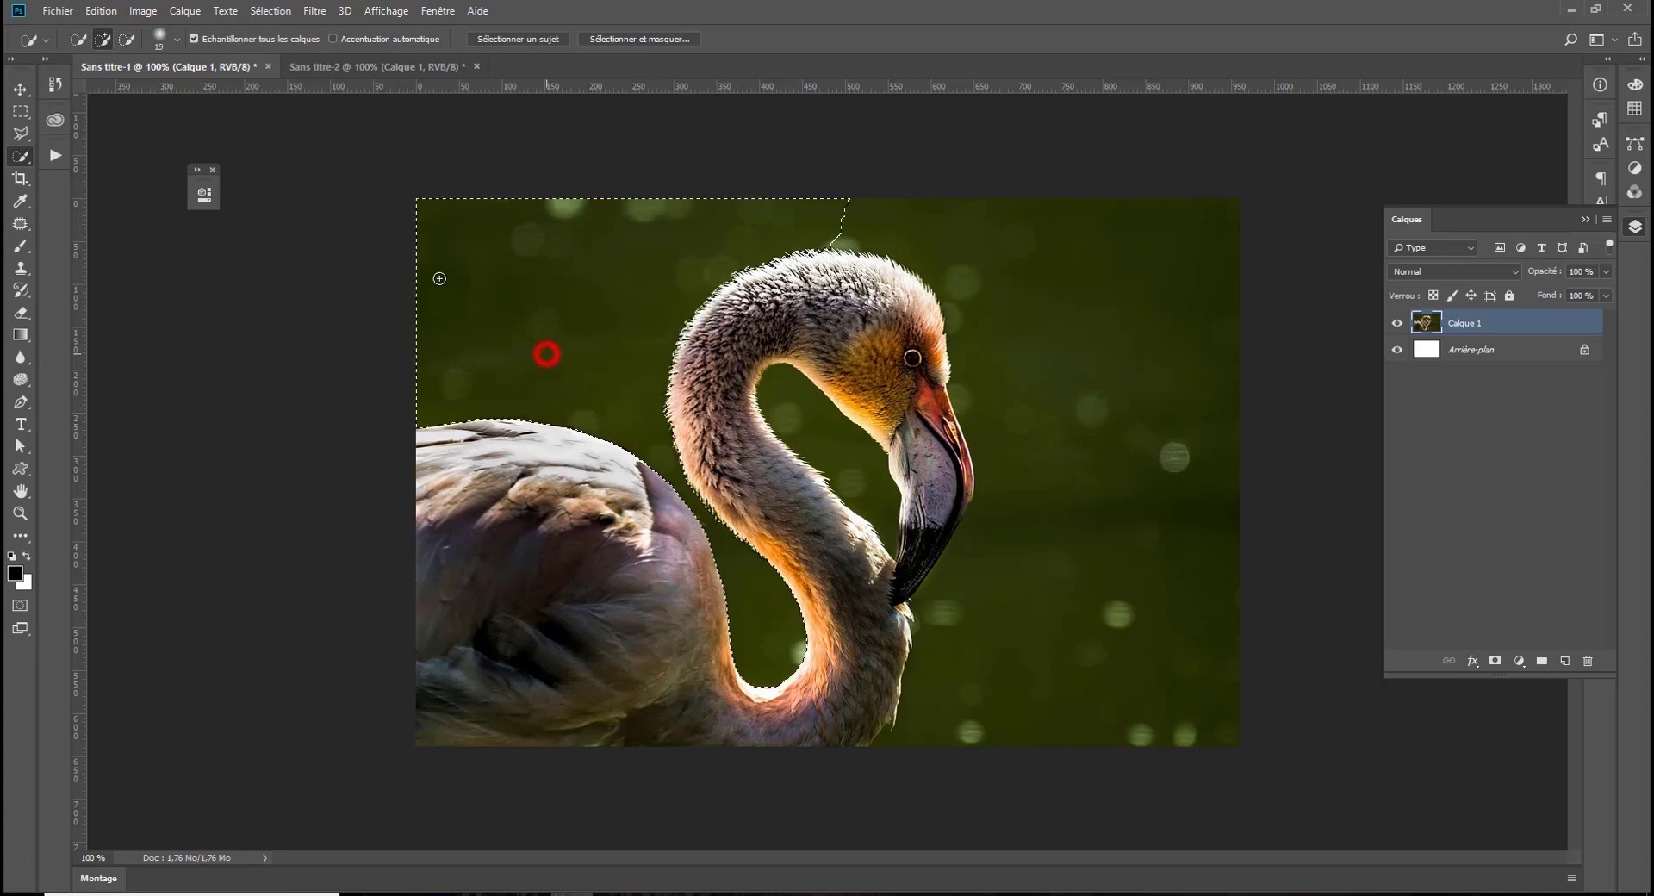
left_click_drag(892, 212, 1000, 226)
left_click(1125, 288)
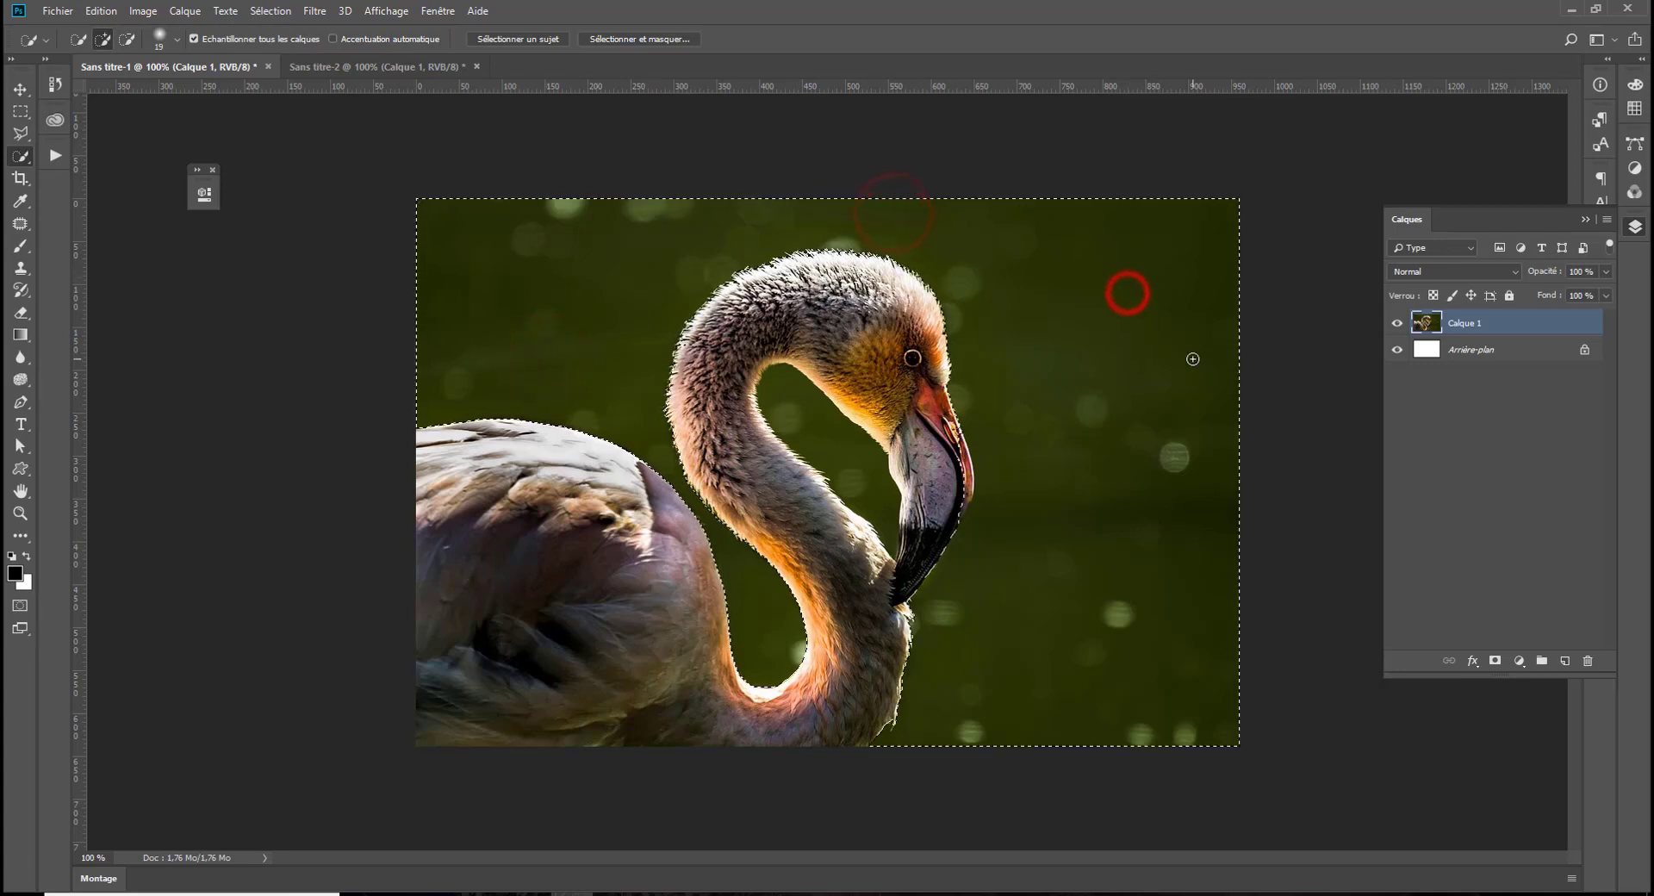
Subtract the edge of the flamingo's beak from the background selection
key("alt")
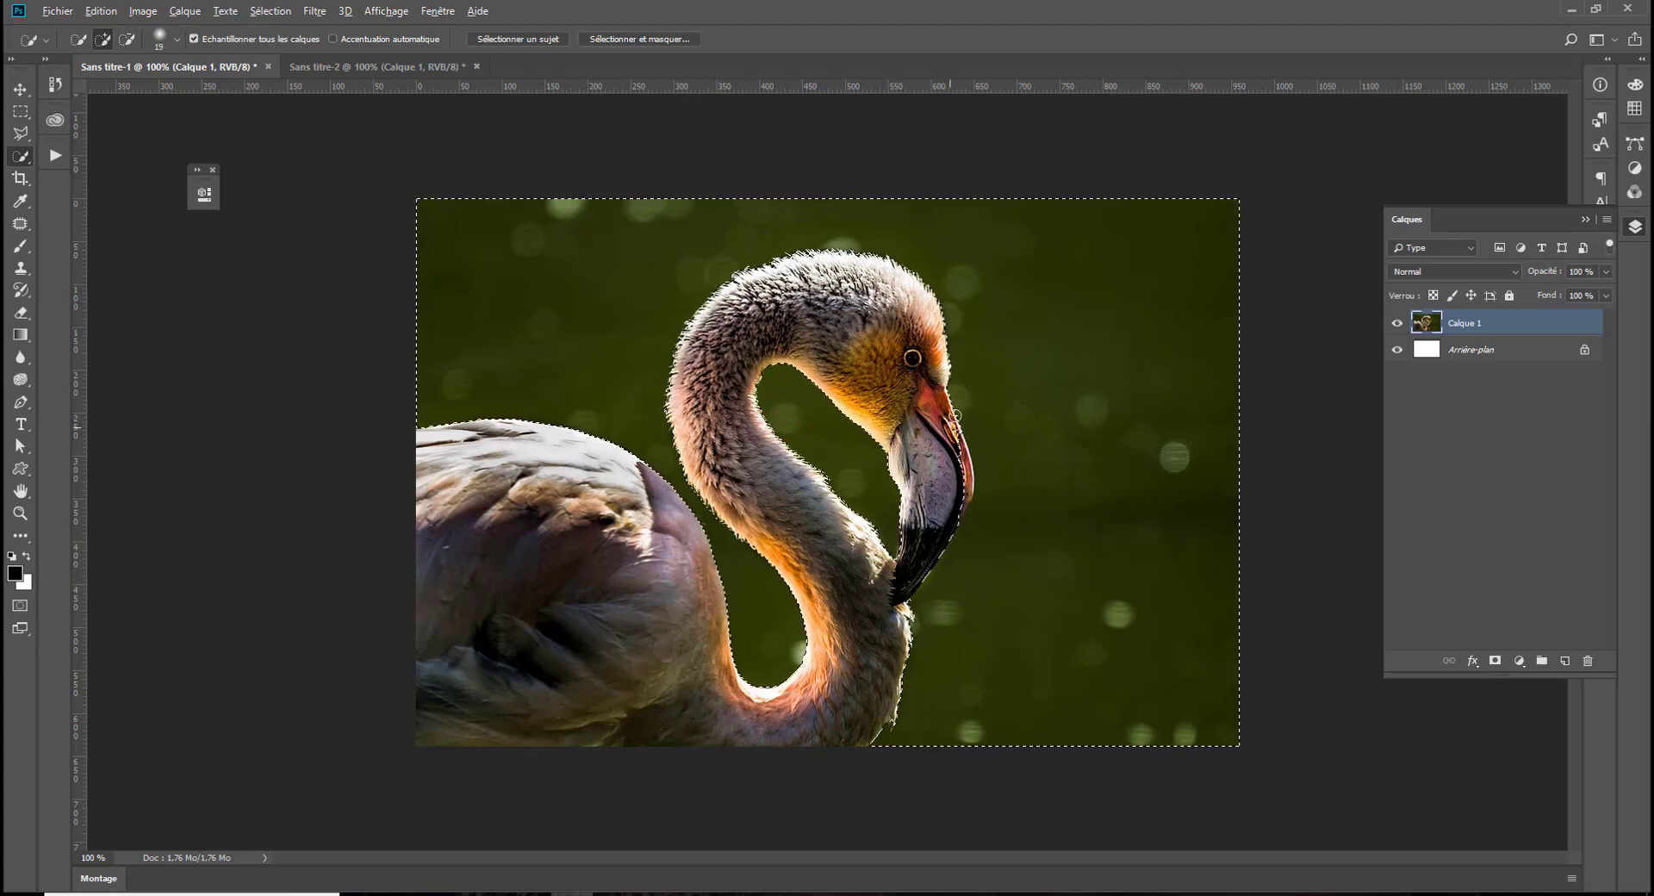
key("alt")
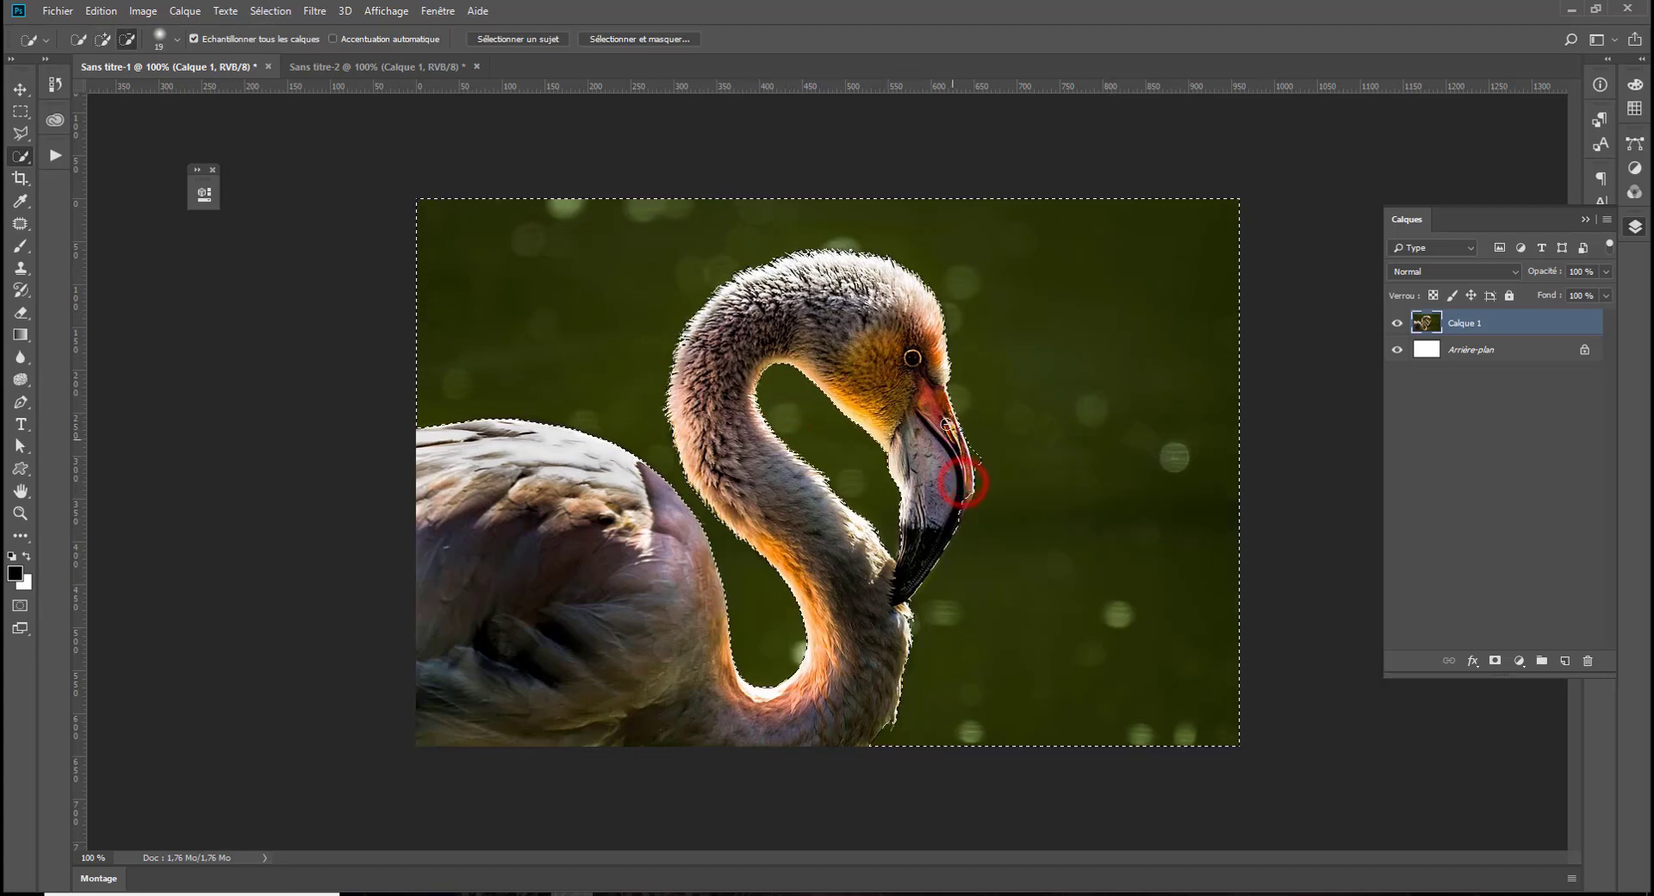
key("alt")
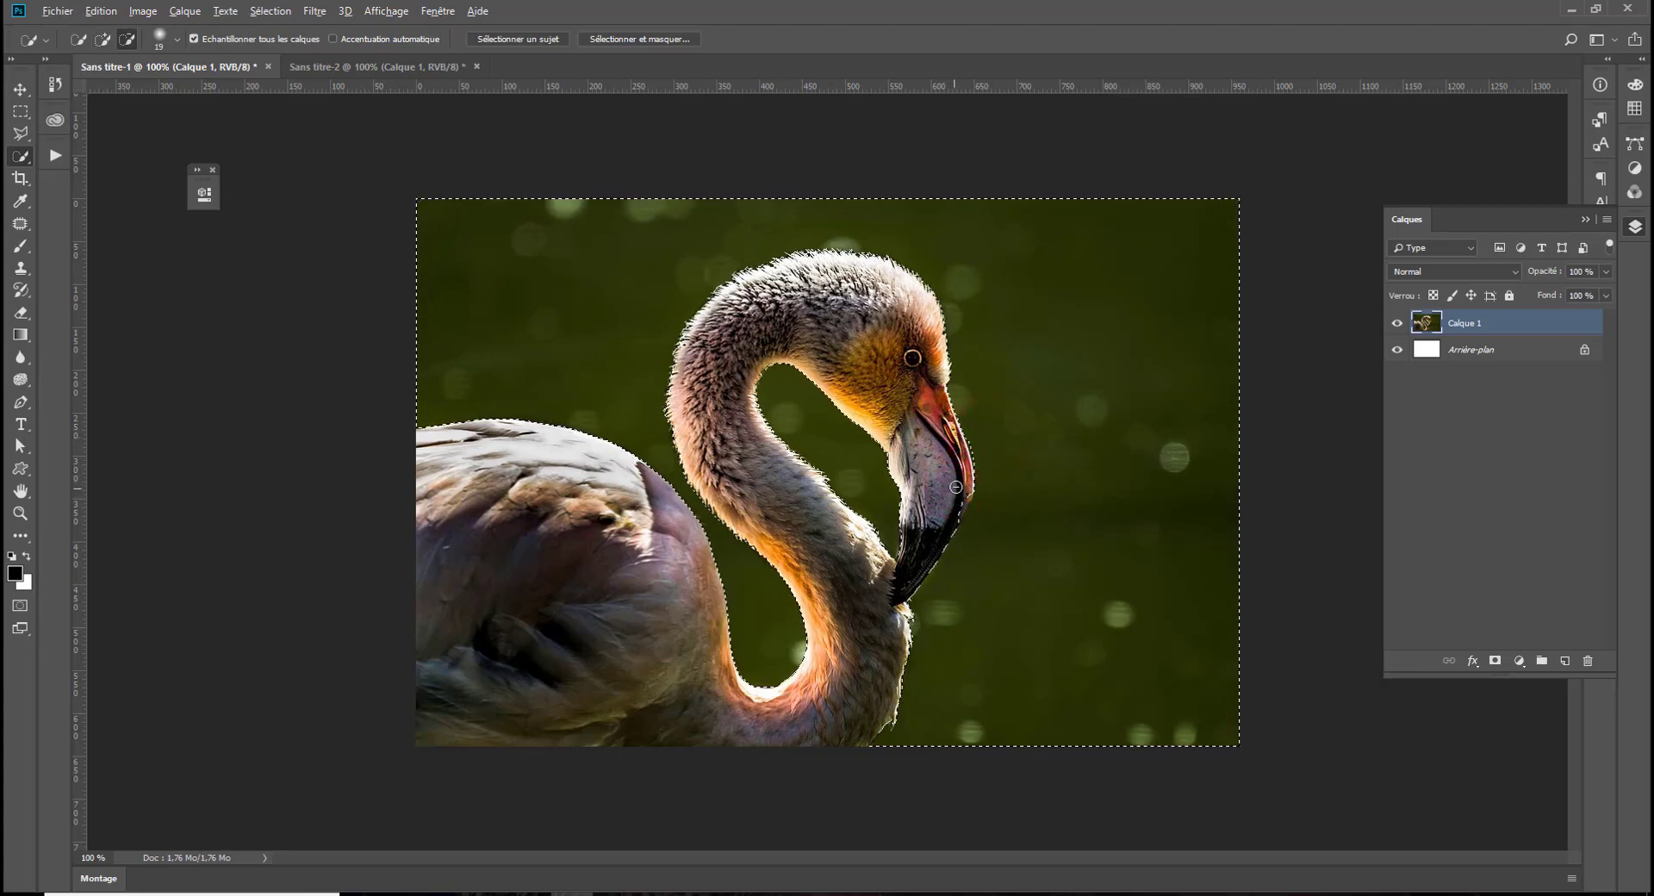
left_click(986, 492, "alt")
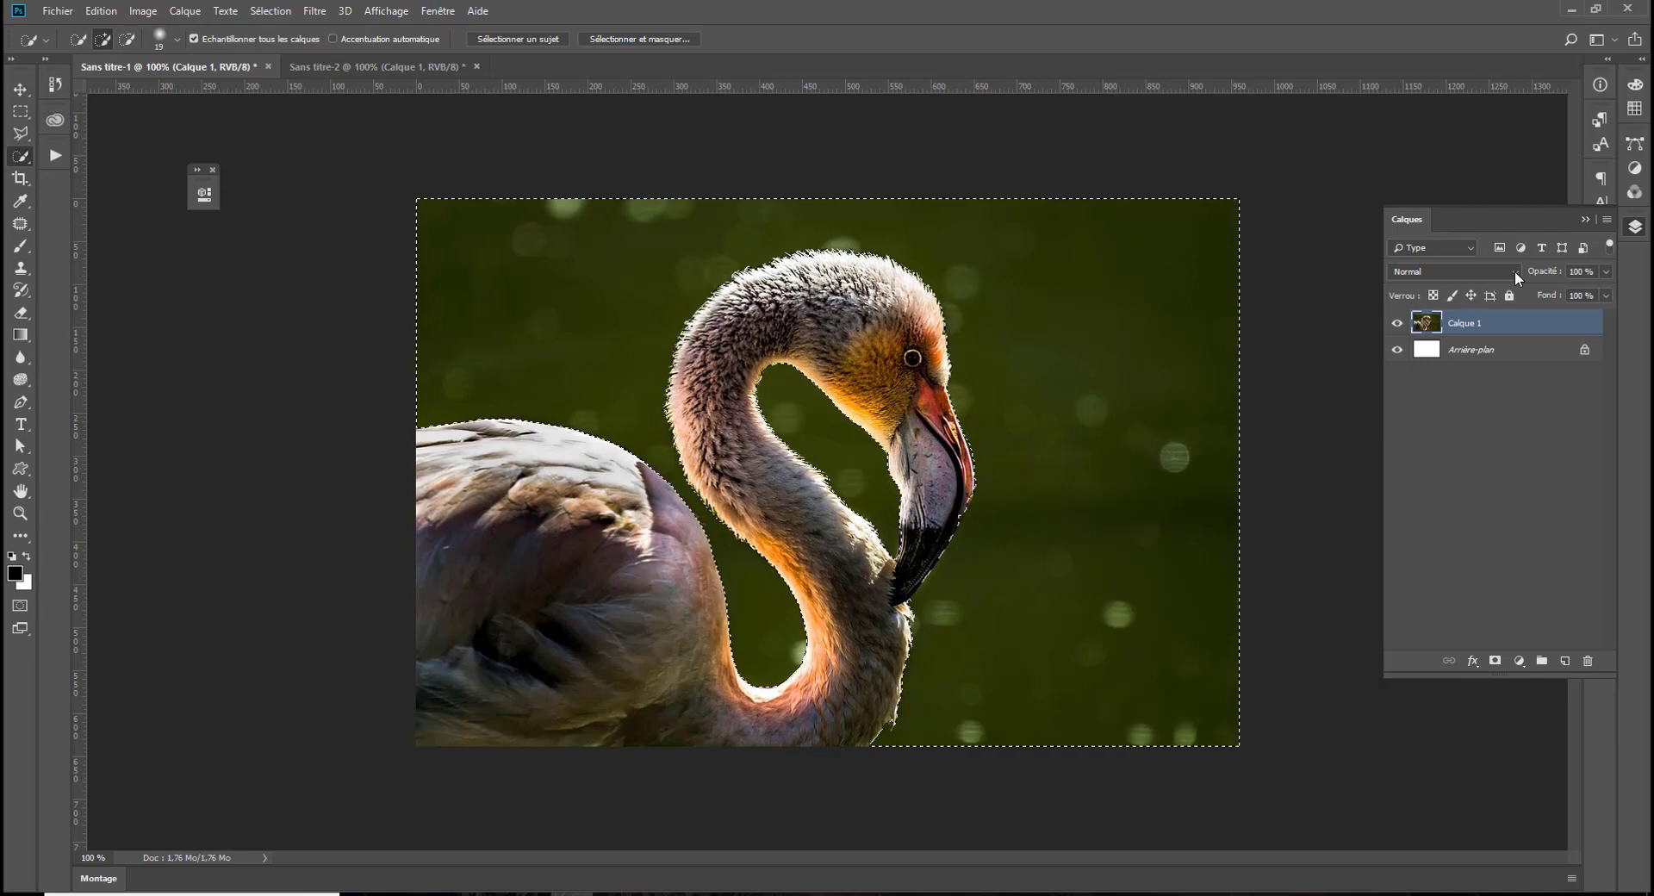
Delete the selected green background from the flamingo's Calque 1 and deselect
key("Delete")
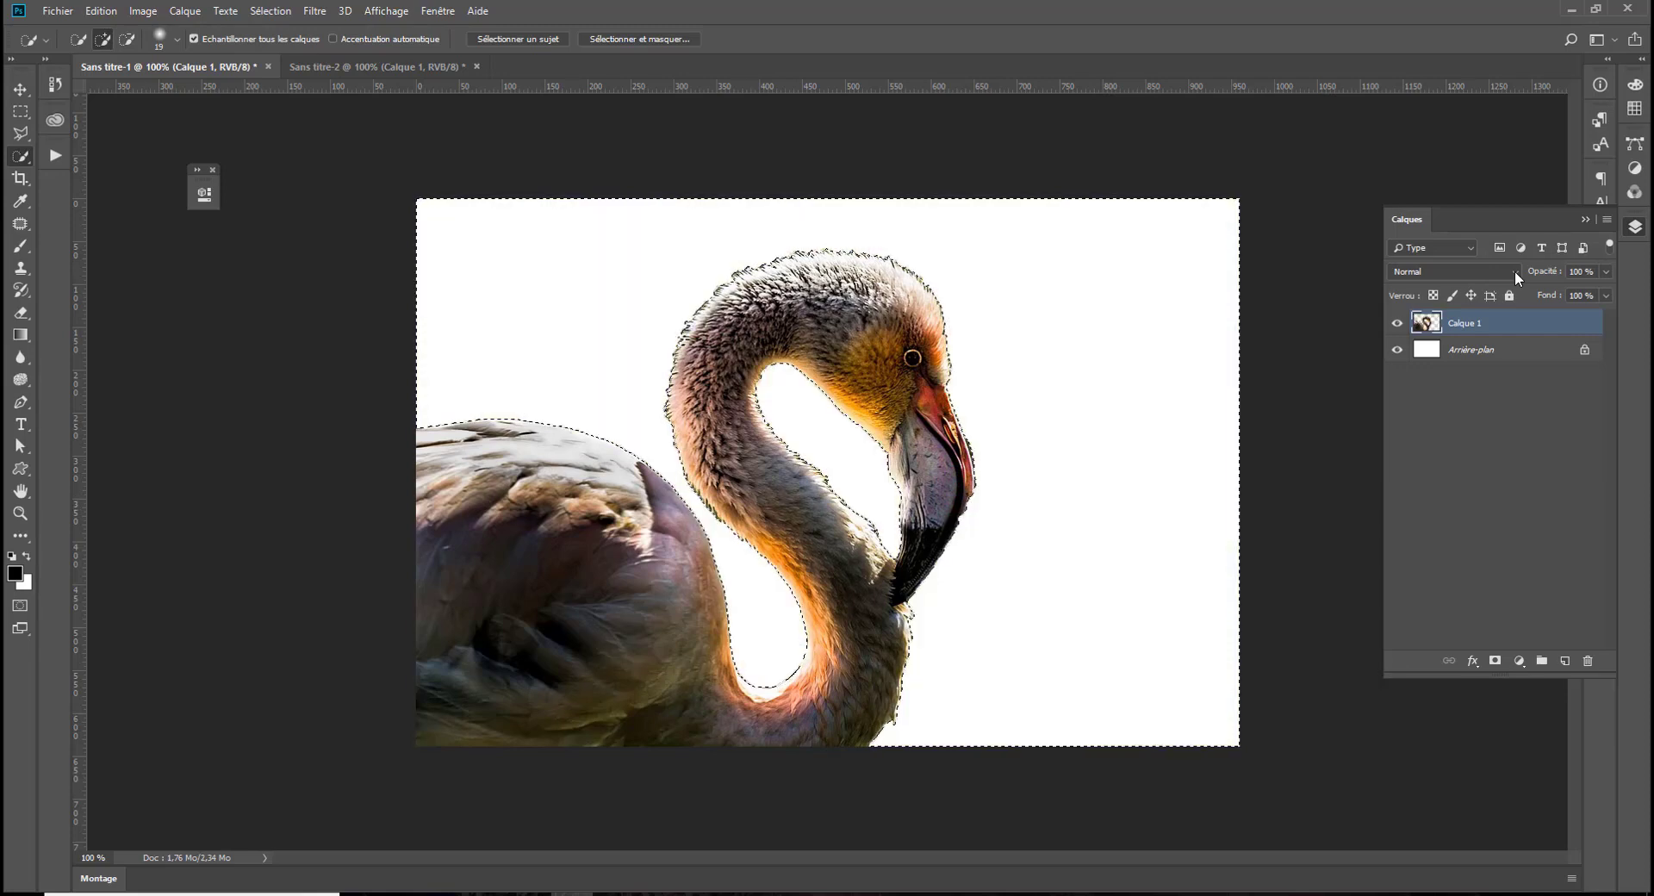
left_click(17, 91)
left_click(21, 111)
left_click(278, 192)
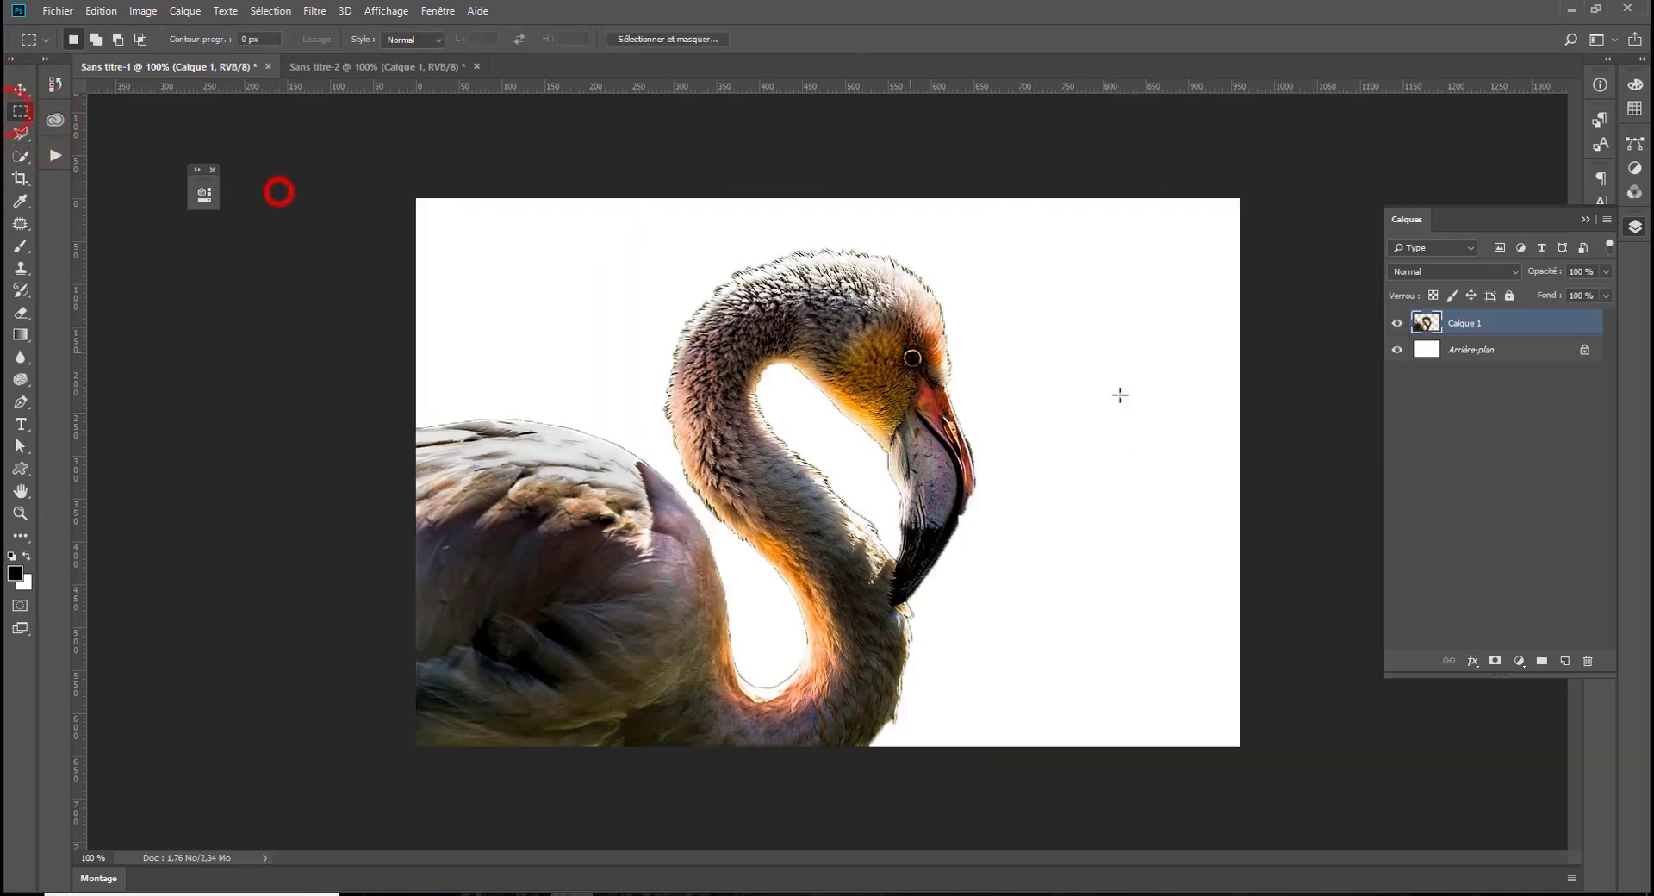
Define the cut-out flamingo as a brush preset named "oiseau"
left_click(155, 10)
mouse_move(100, 10)
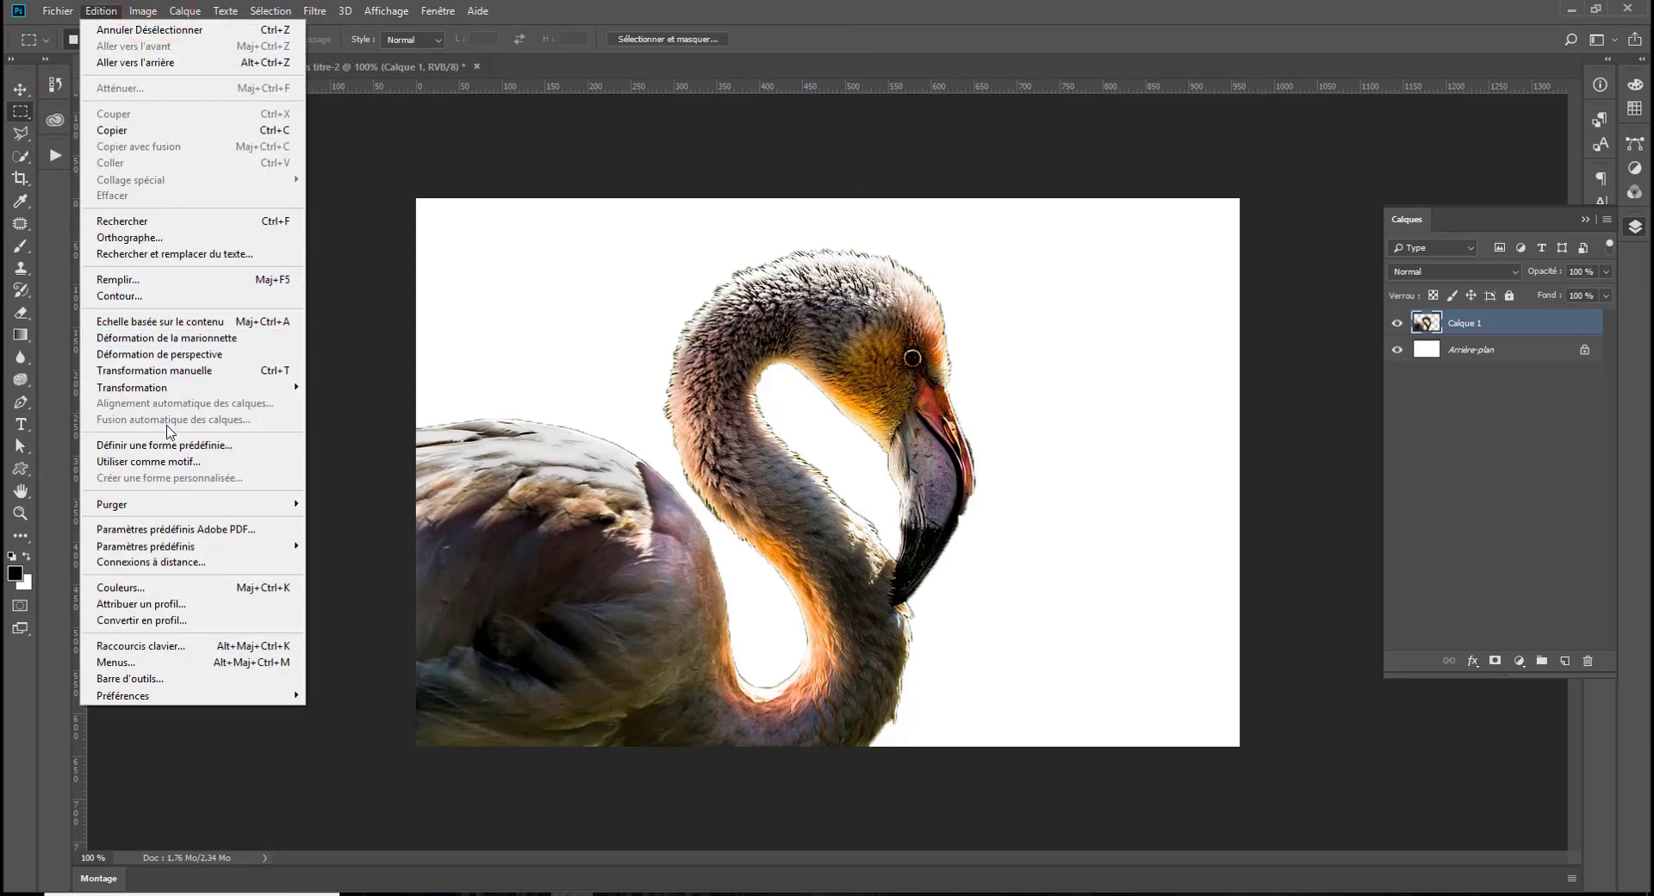
left_click(168, 442)
type("pos")
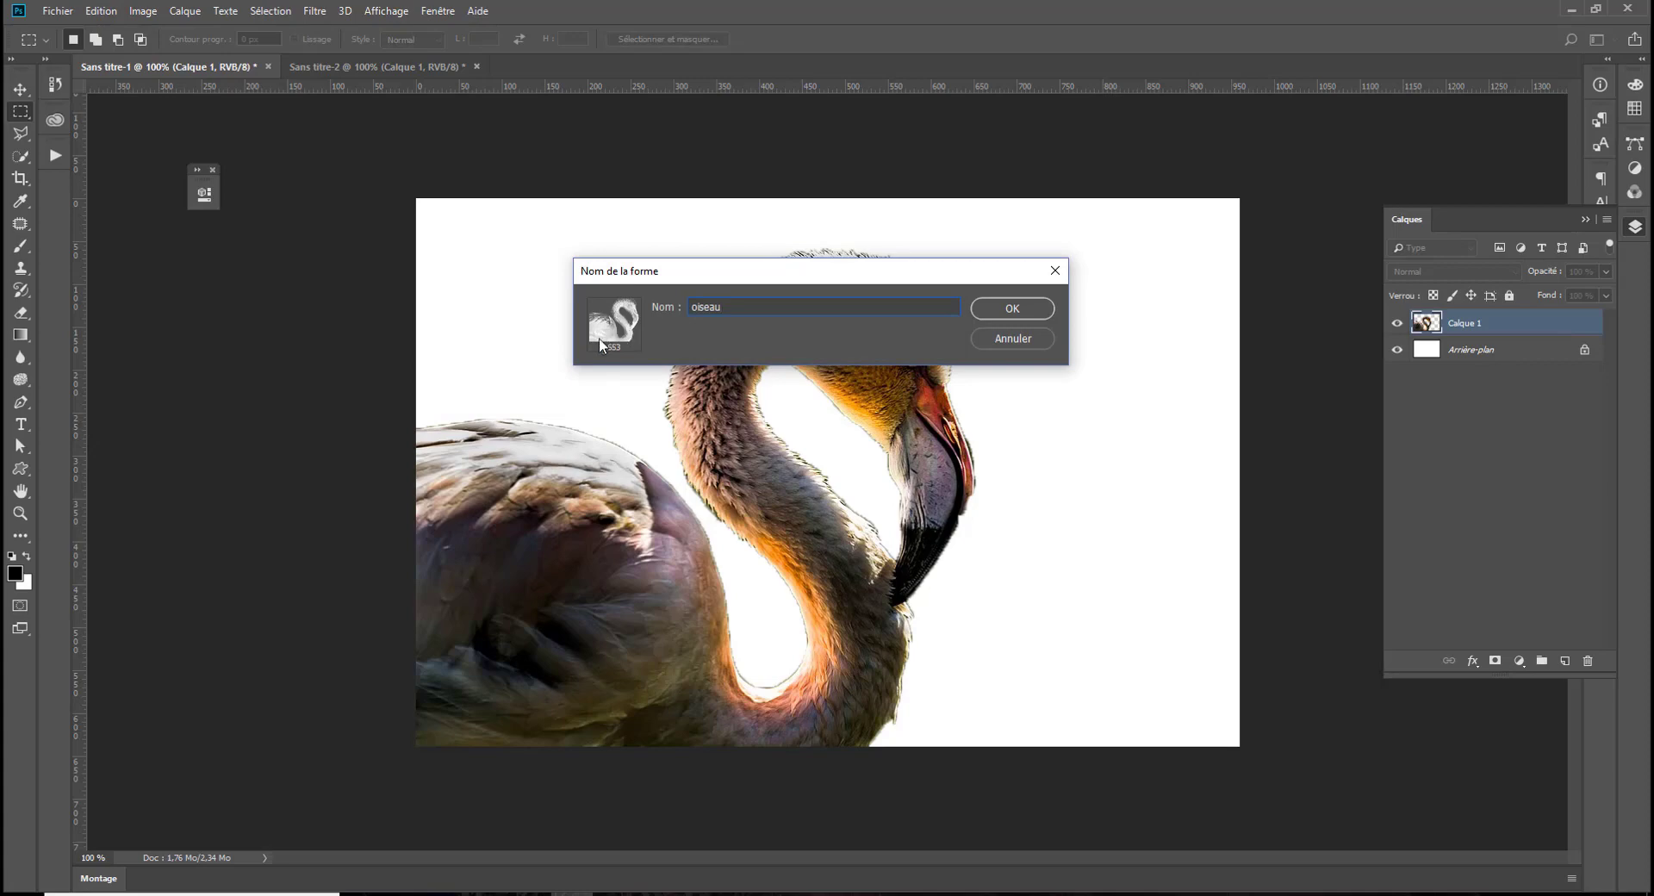
left_click(1025, 306)
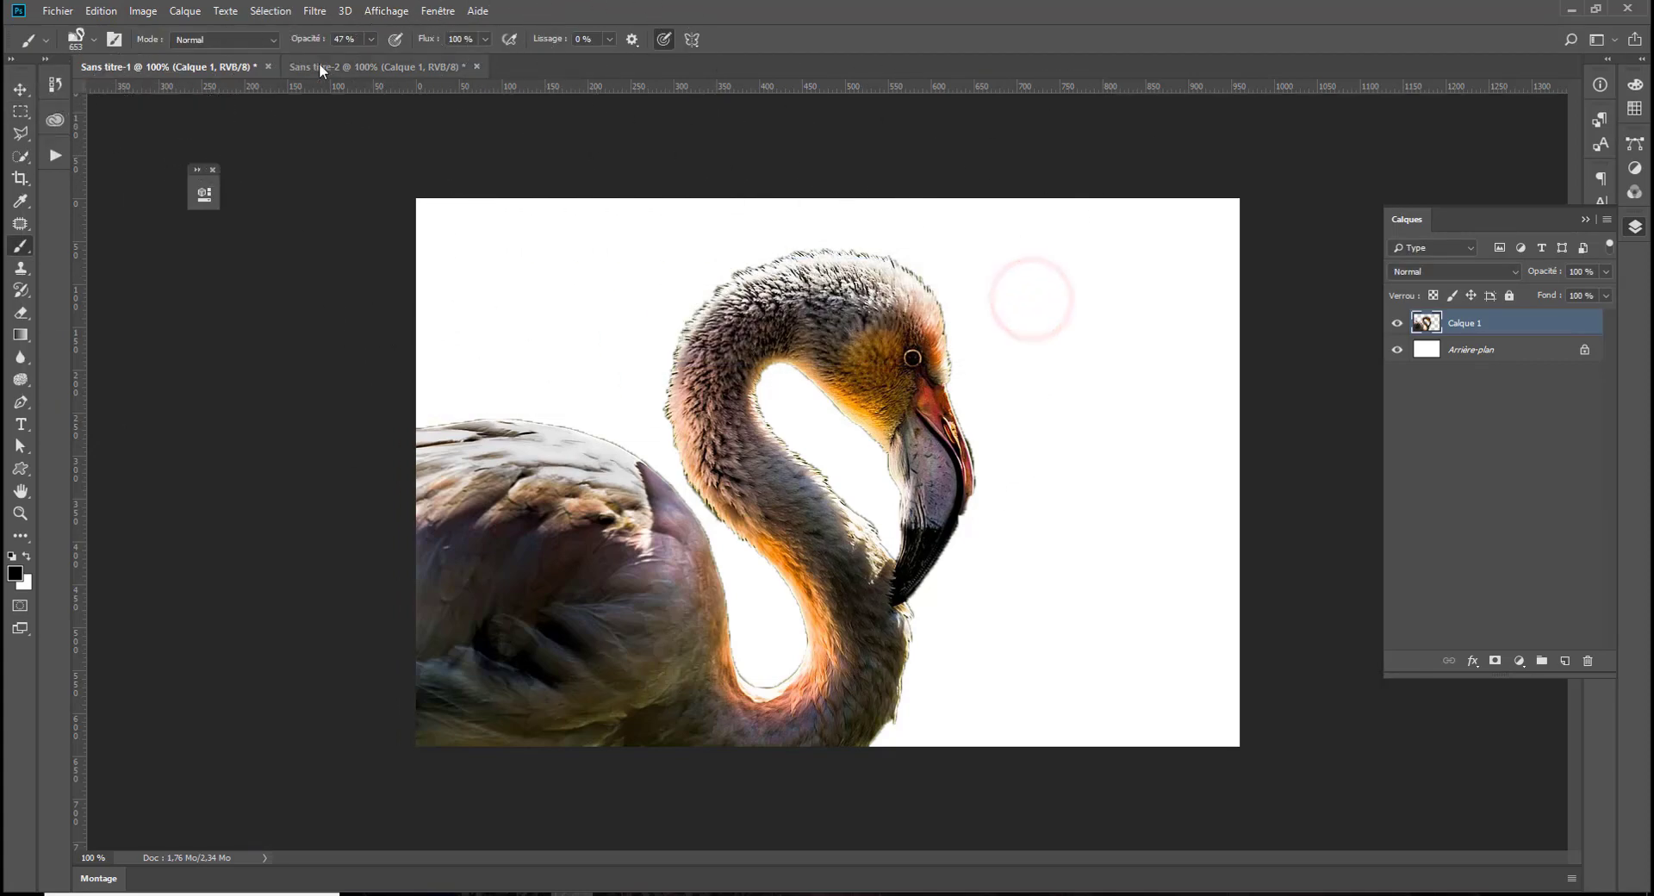
Switch to Sans titre-2 and move the 653 px flamingo brush into the "test tuto" group
left_click(342, 69)
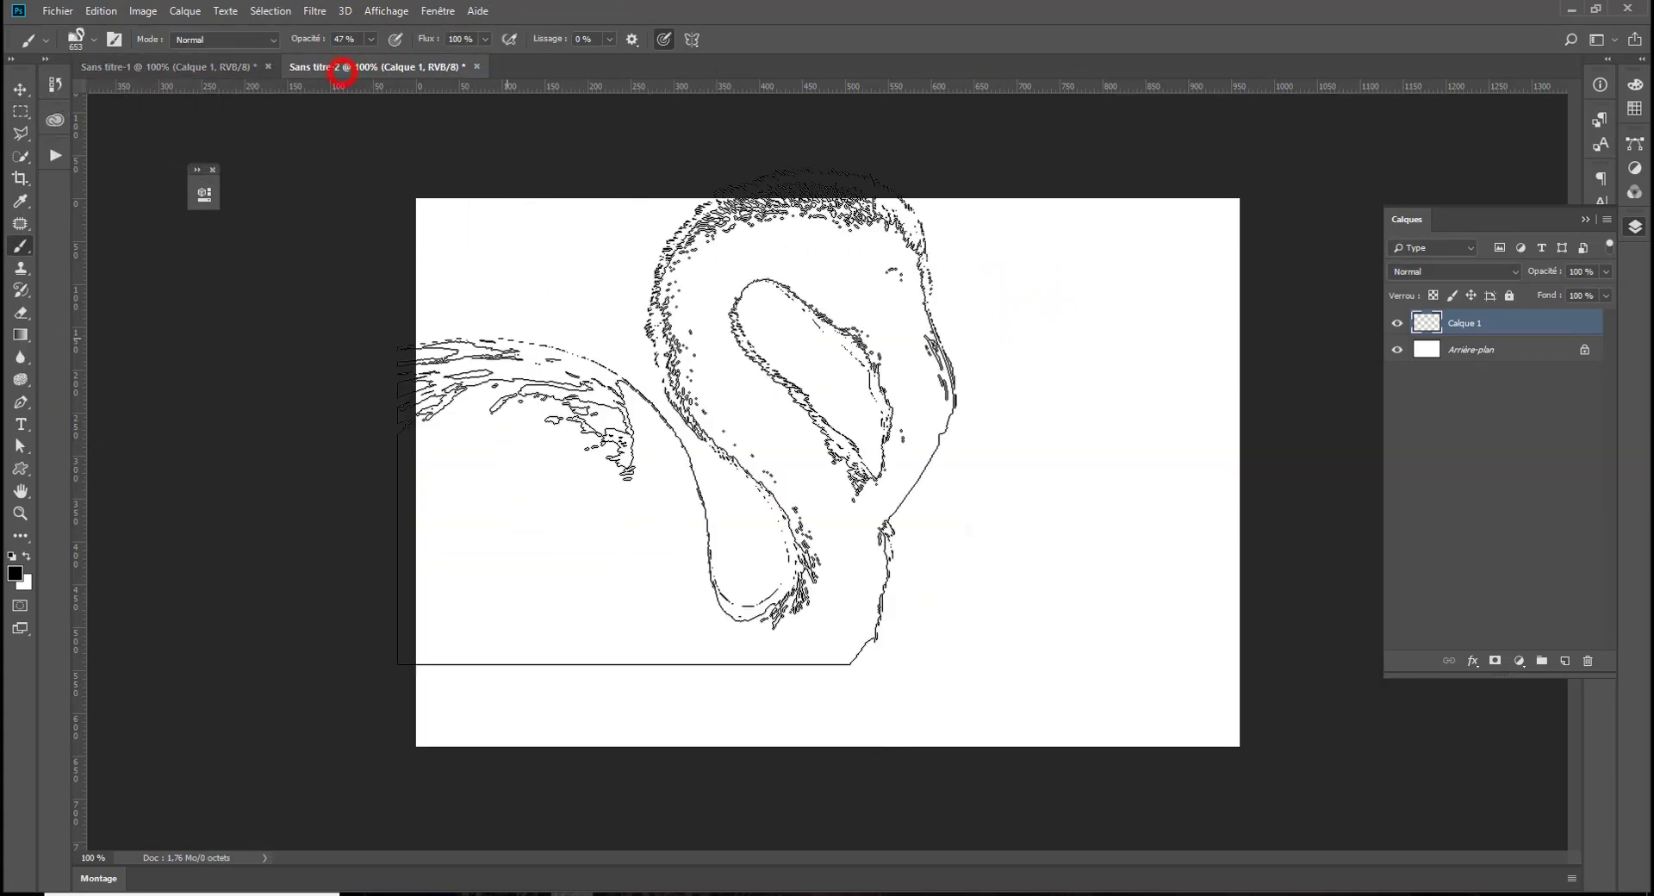
right_click(777, 456)
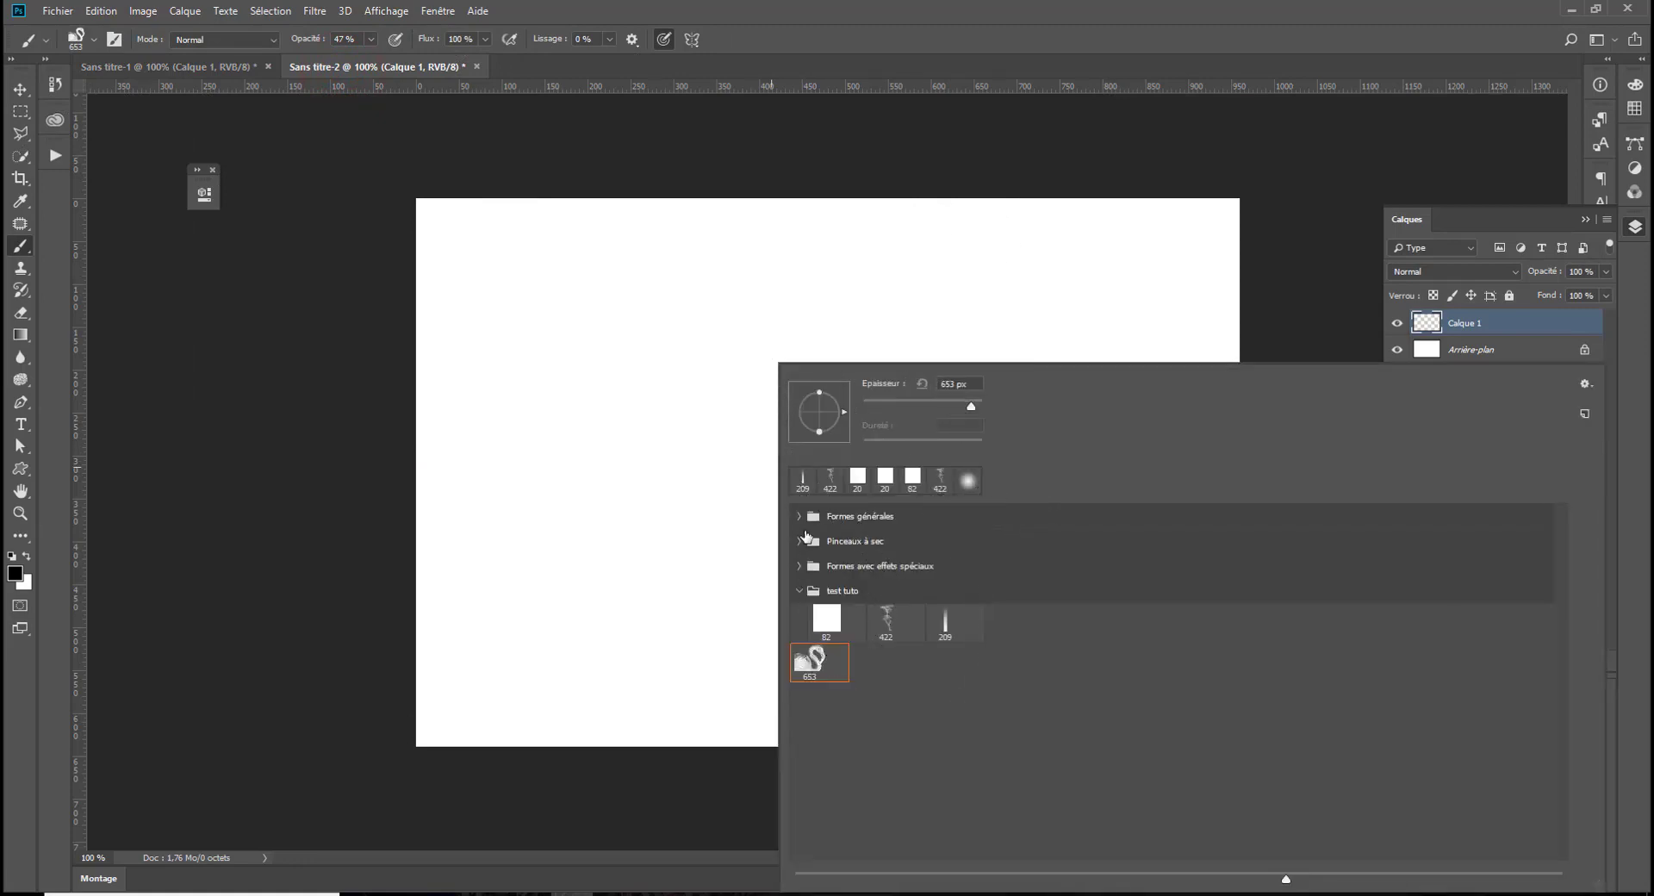
left_click_drag(814, 663, 1004, 635)
Stamp the flamingo brush twice on the canvas at 47% opacity, undoing each stamp
left_click(705, 421)
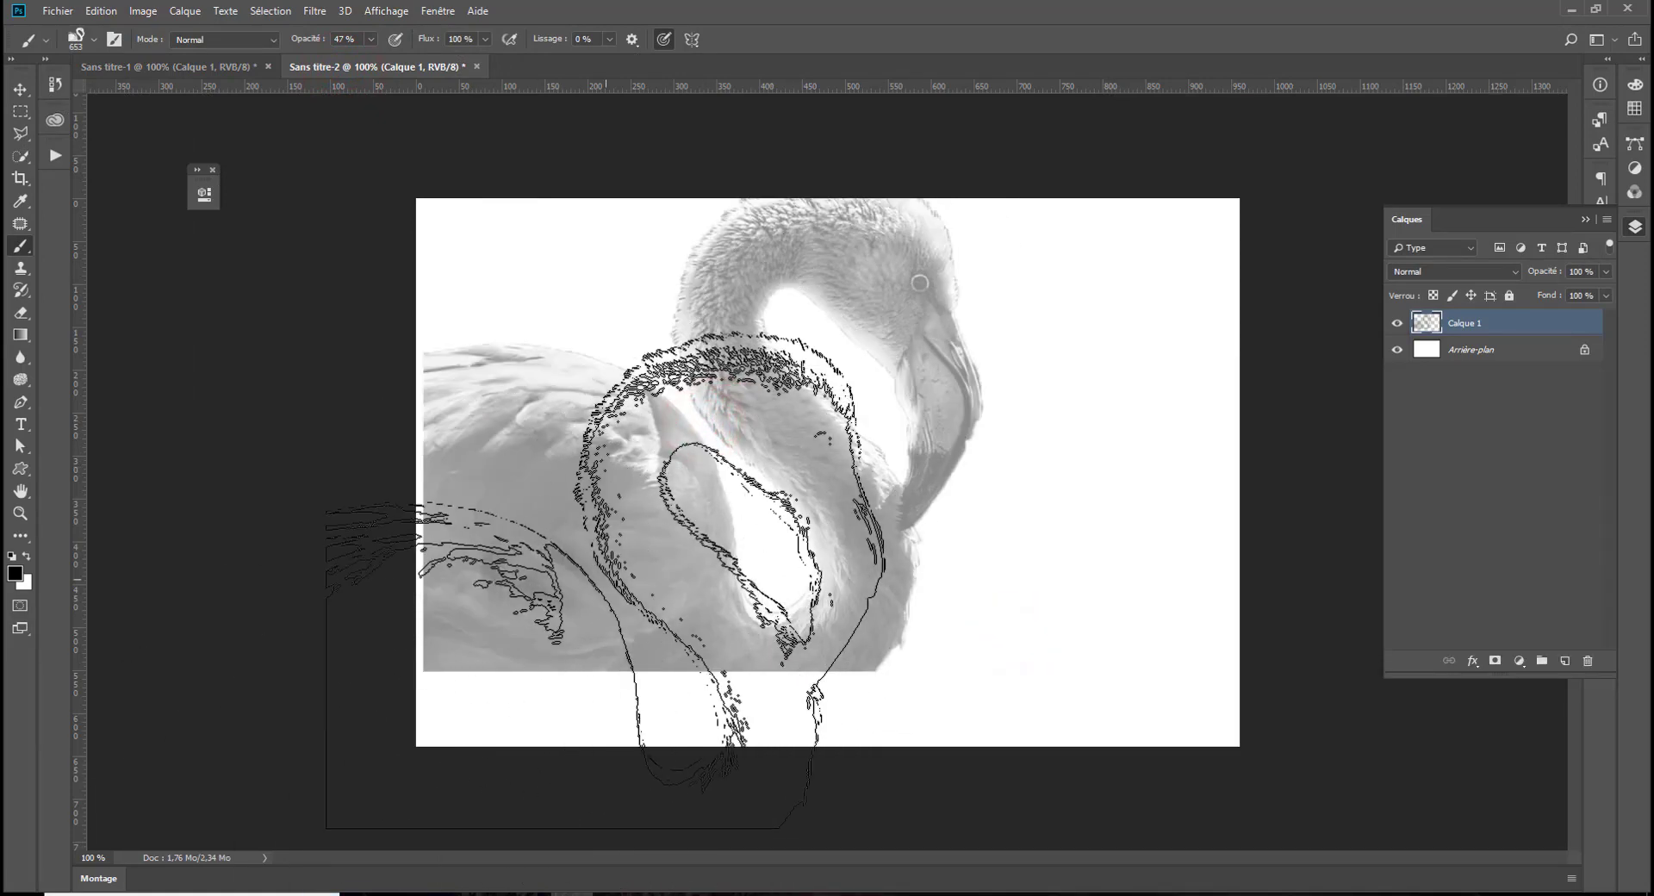
key("ctrl+z")
left_click(779, 438)
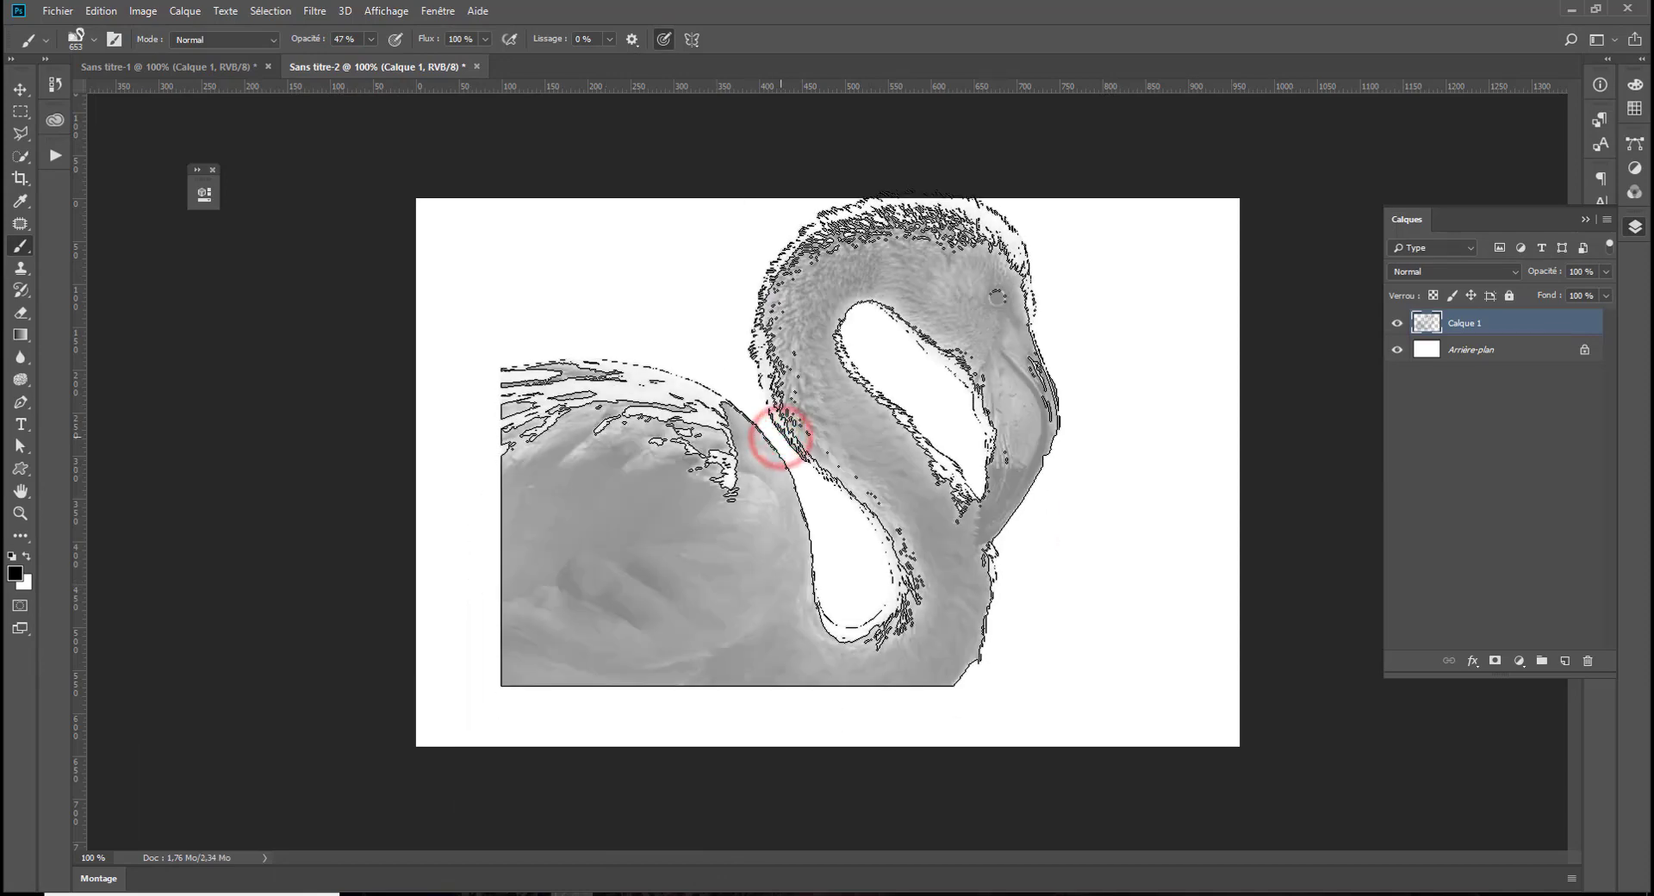
key("ctrl+z")
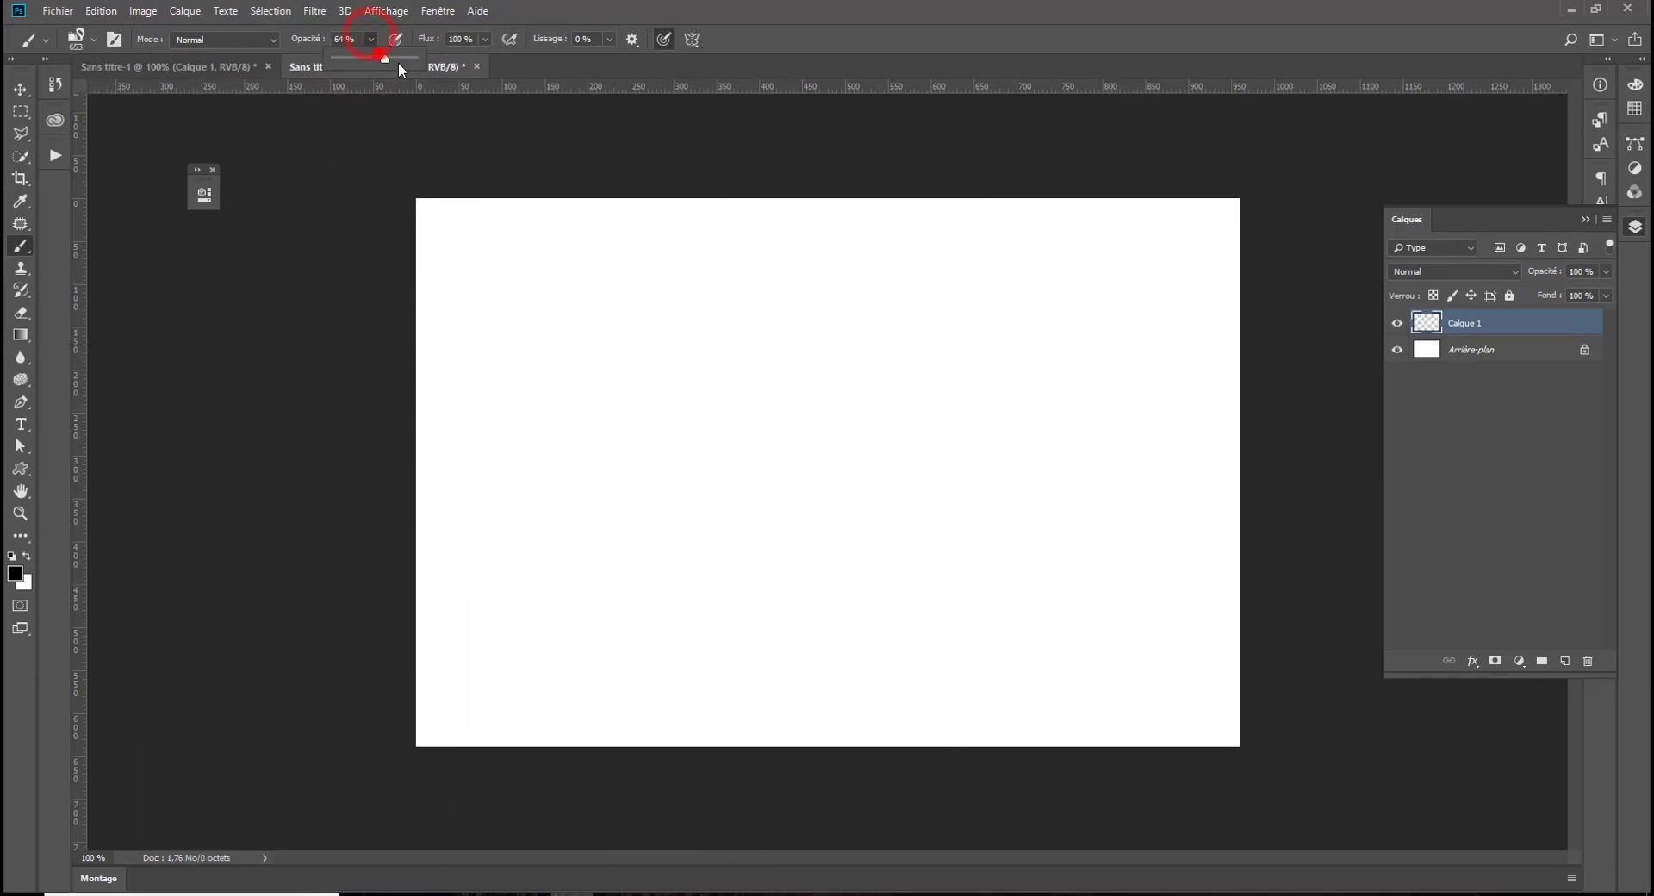
Raise the brush opacity to 100%, stamp the flamingo once near the canvas's center, and undo the stamp
left_click_drag(398, 62, 420, 58)
left_click(823, 432)
key("ctrl+z")
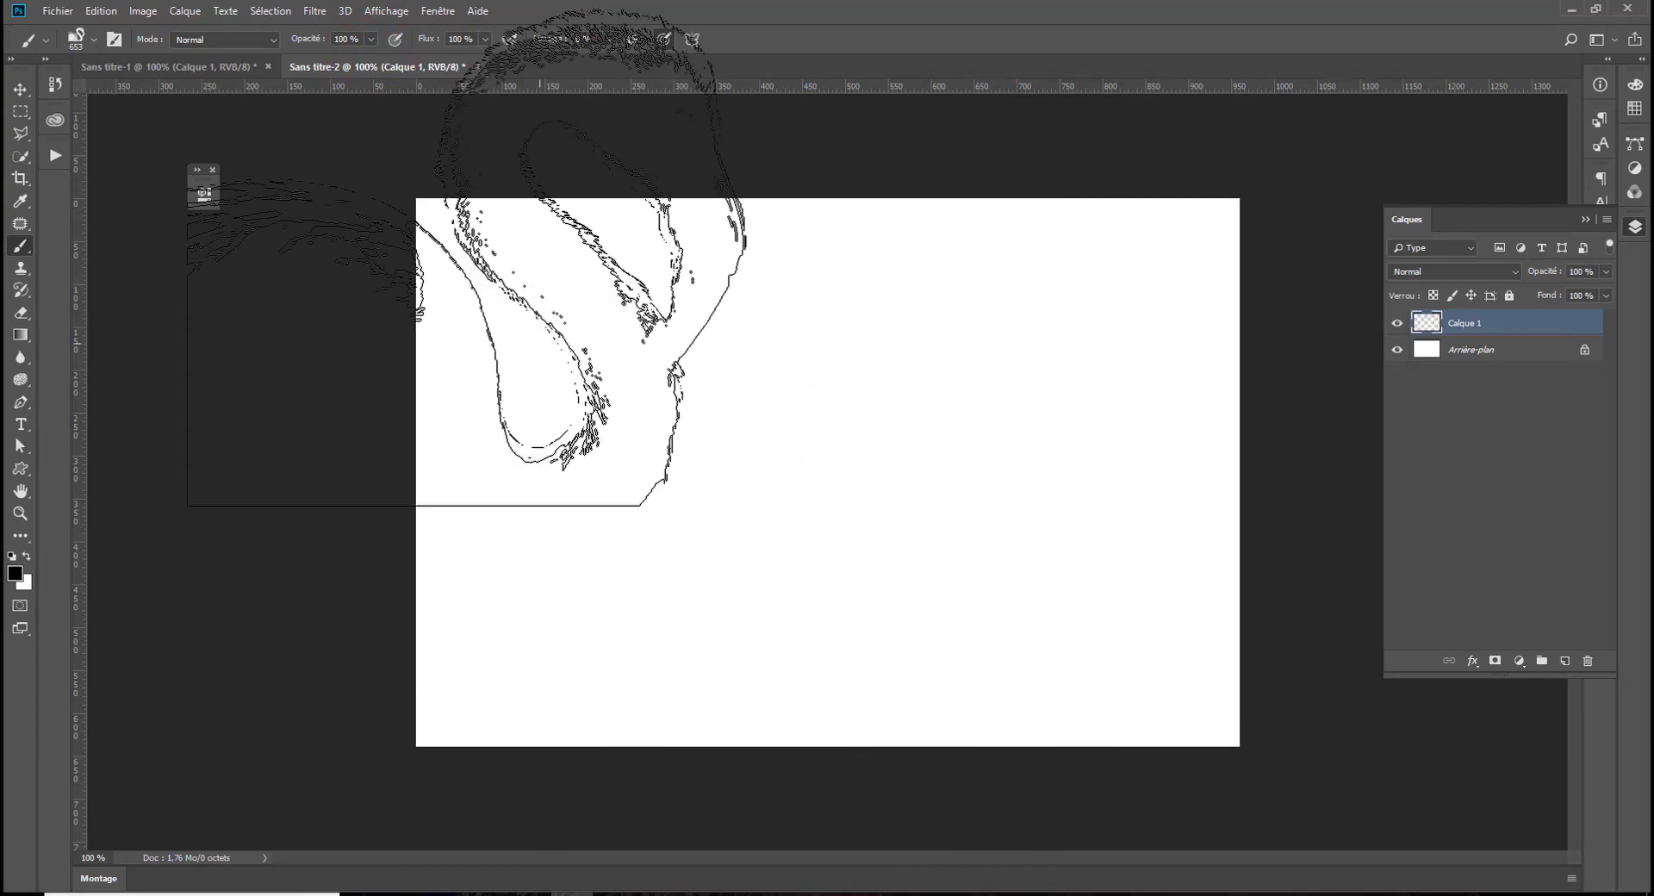
Stamp the 653 px flamingo brush four times in overlapping positions across the canvas and undo all four stamps
left_click(694, 495)
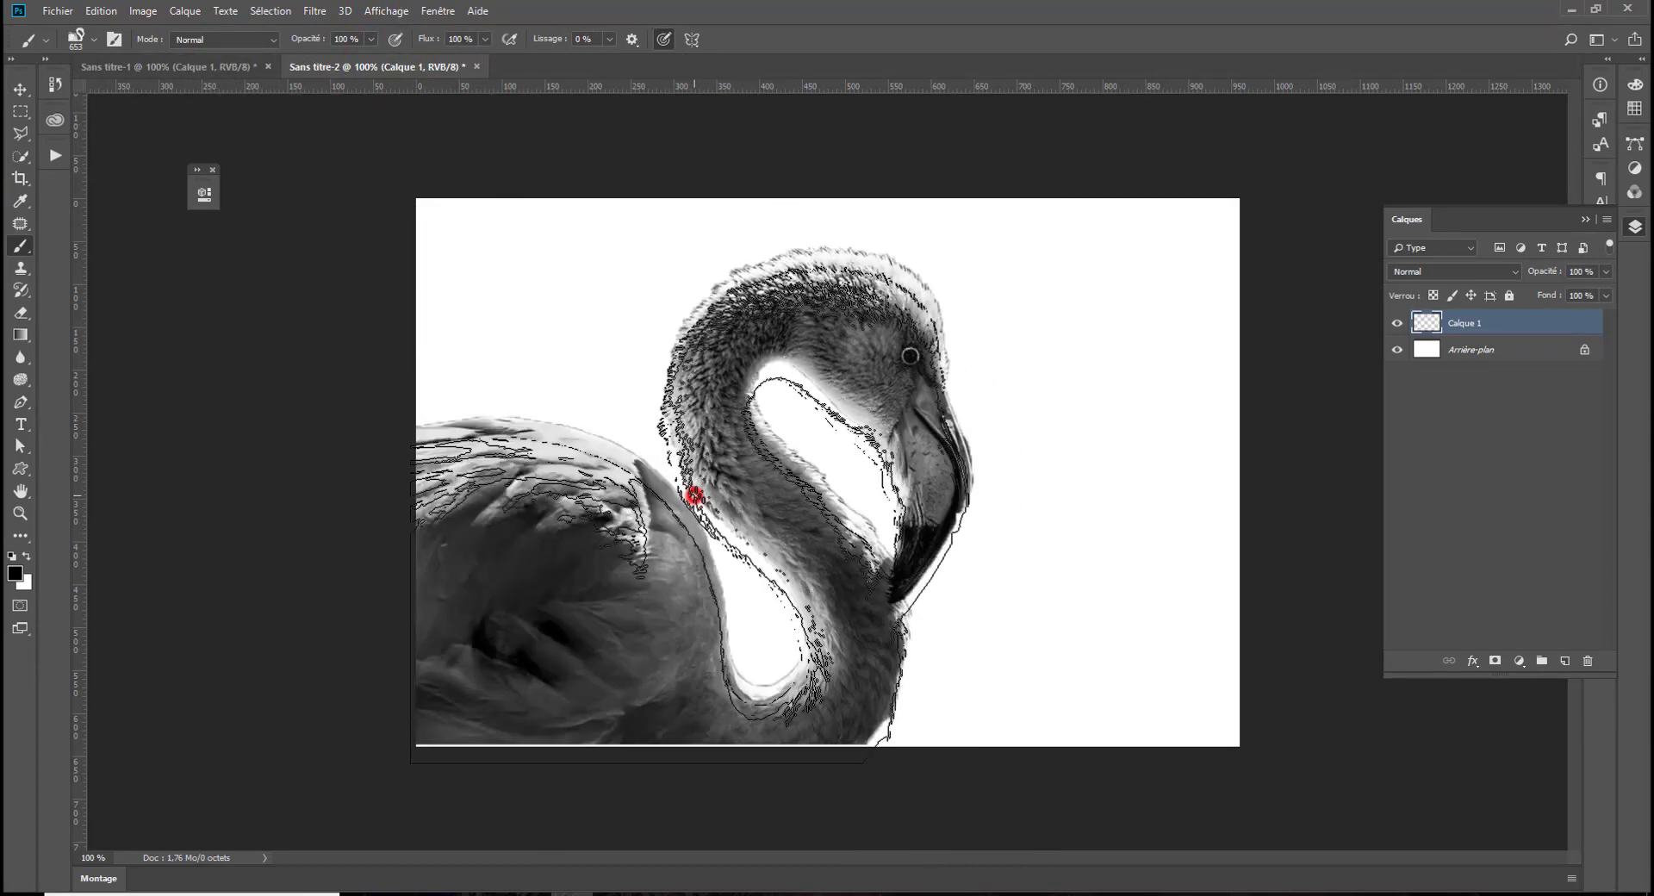
left_click(846, 683)
left_click(911, 451)
left_click(775, 538)
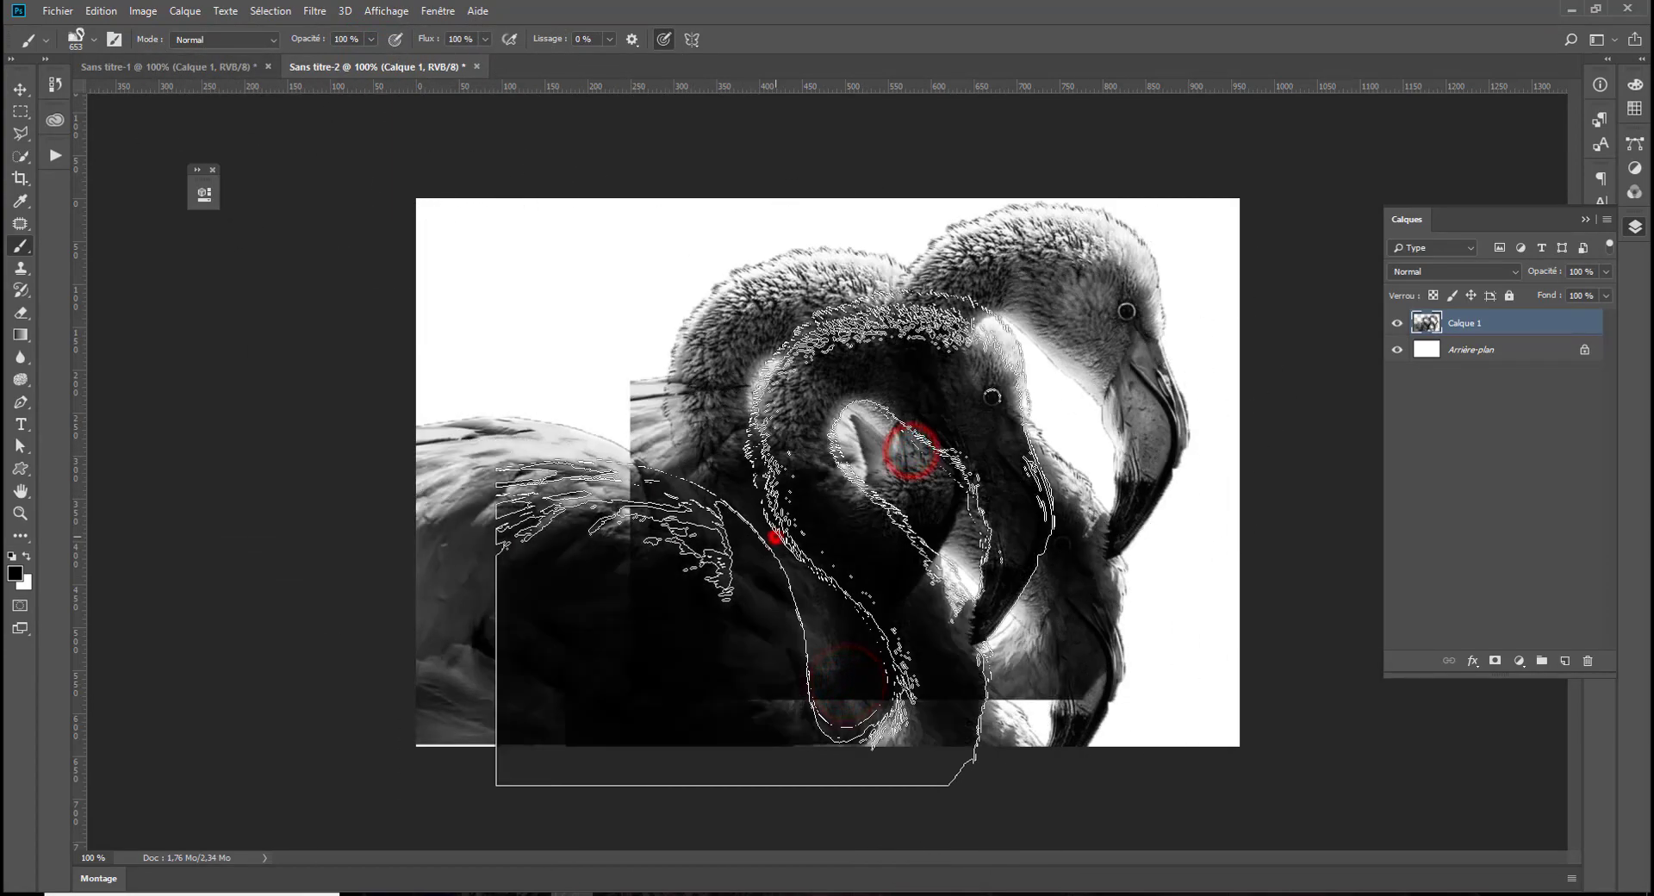
key("ctrl+z")
key("ctrl+z")
key("ctrl+z")
key("ctrl+z")
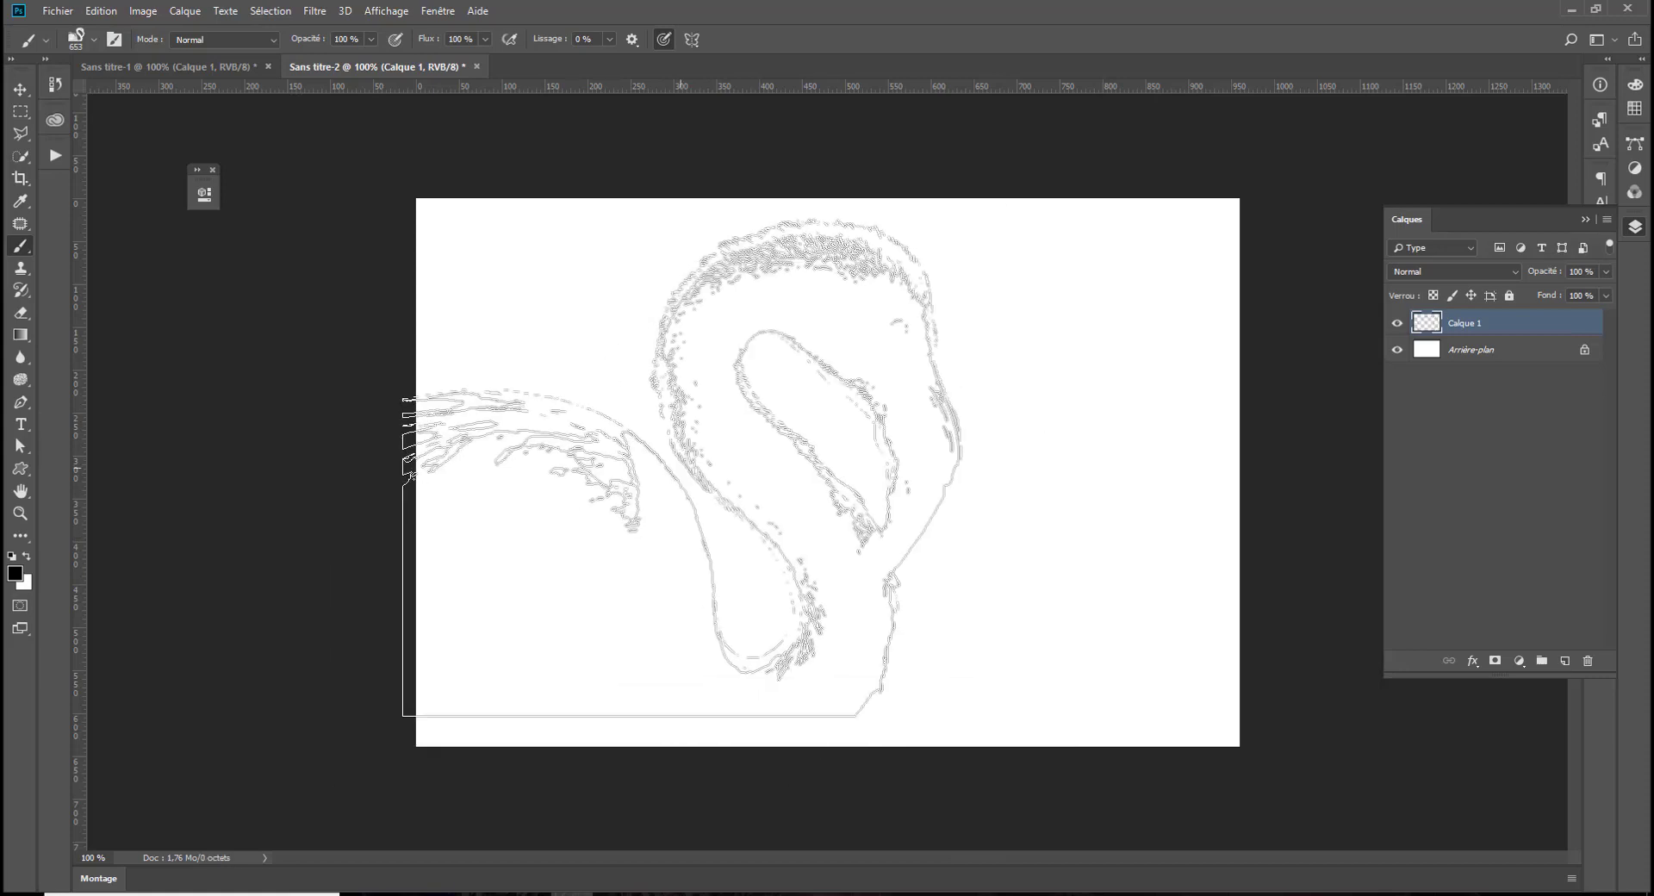
Reduce the flamingo brush to 69 px and stamp several tiny flamingos around the upper half of the canvas
right_click(750, 457)
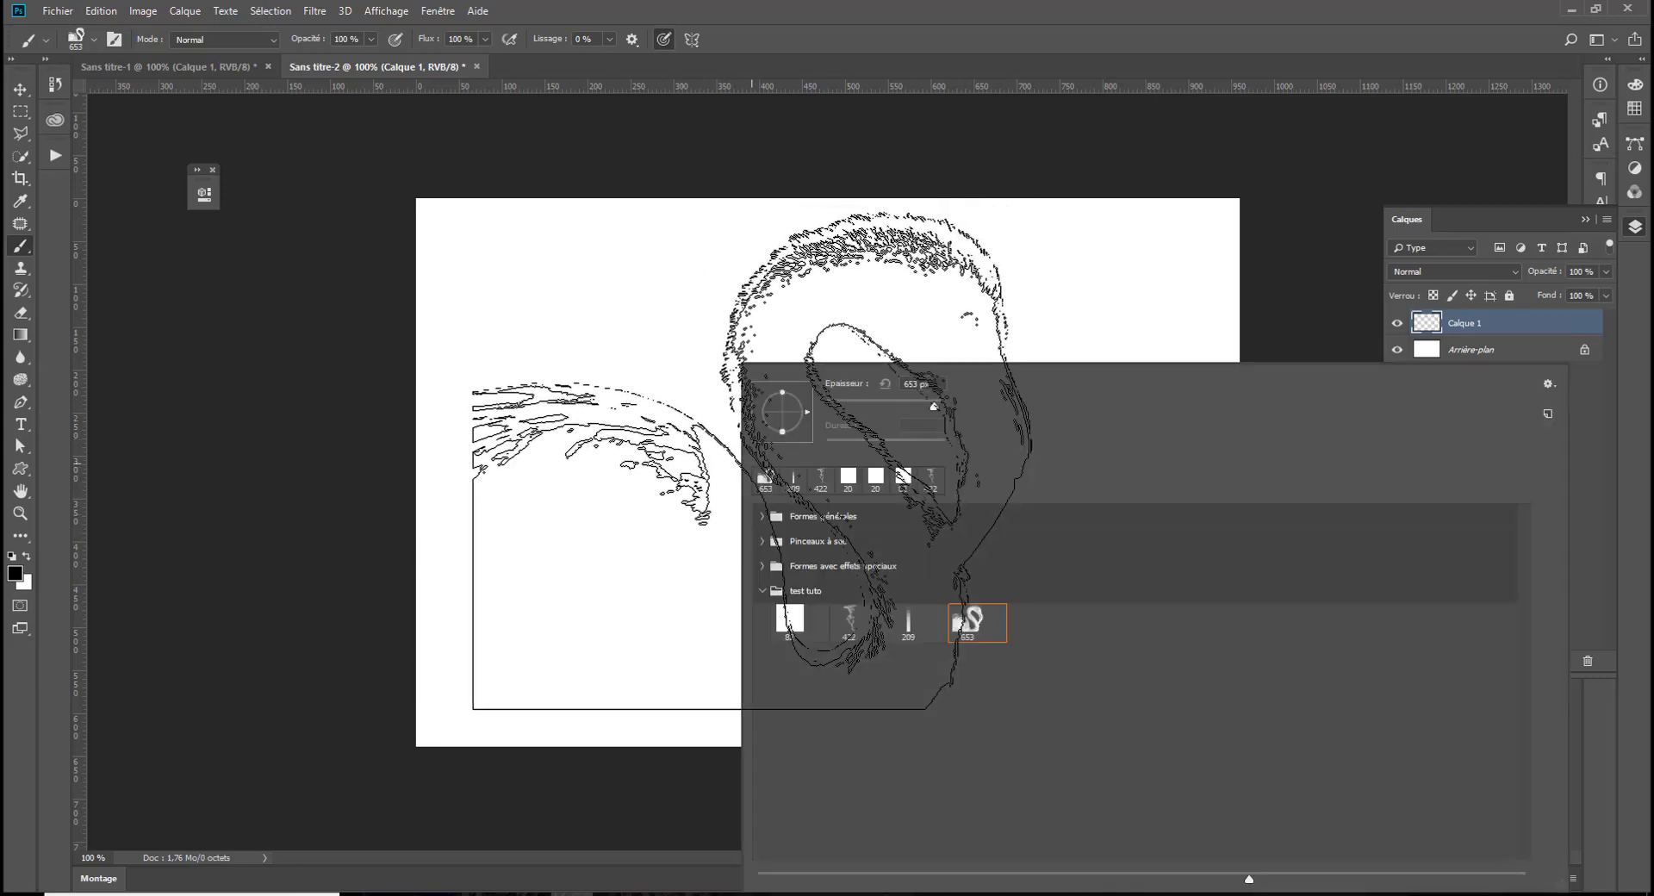
left_click_drag(933, 406, 868, 405)
left_click(665, 290)
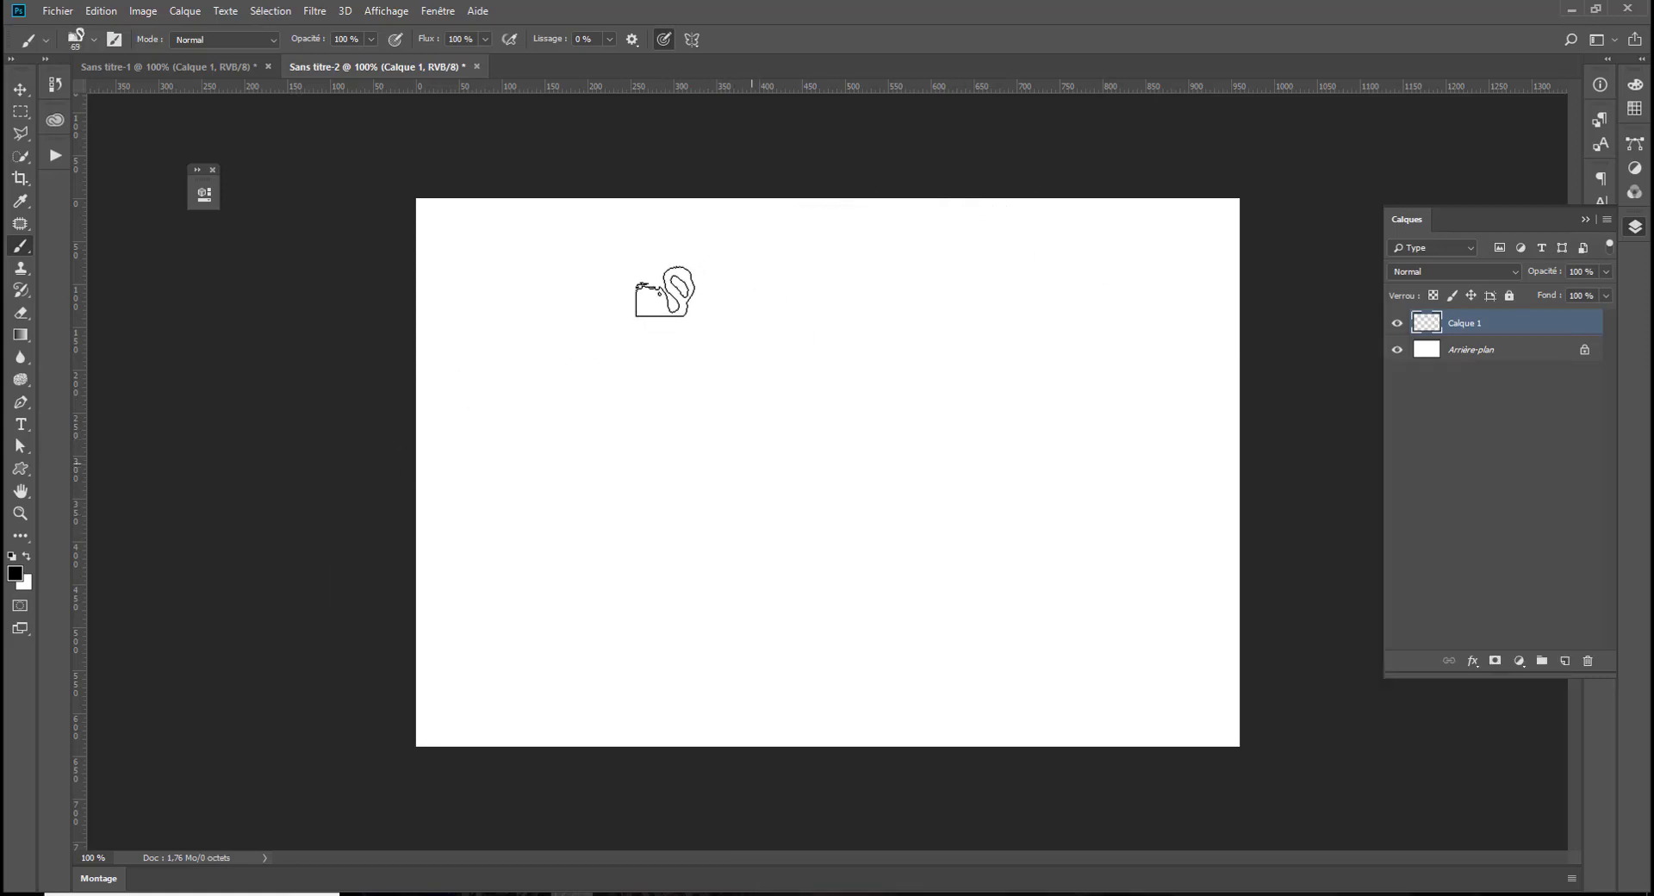
left_click(667, 318)
left_click(639, 372)
left_click(617, 403)
left_click(741, 453)
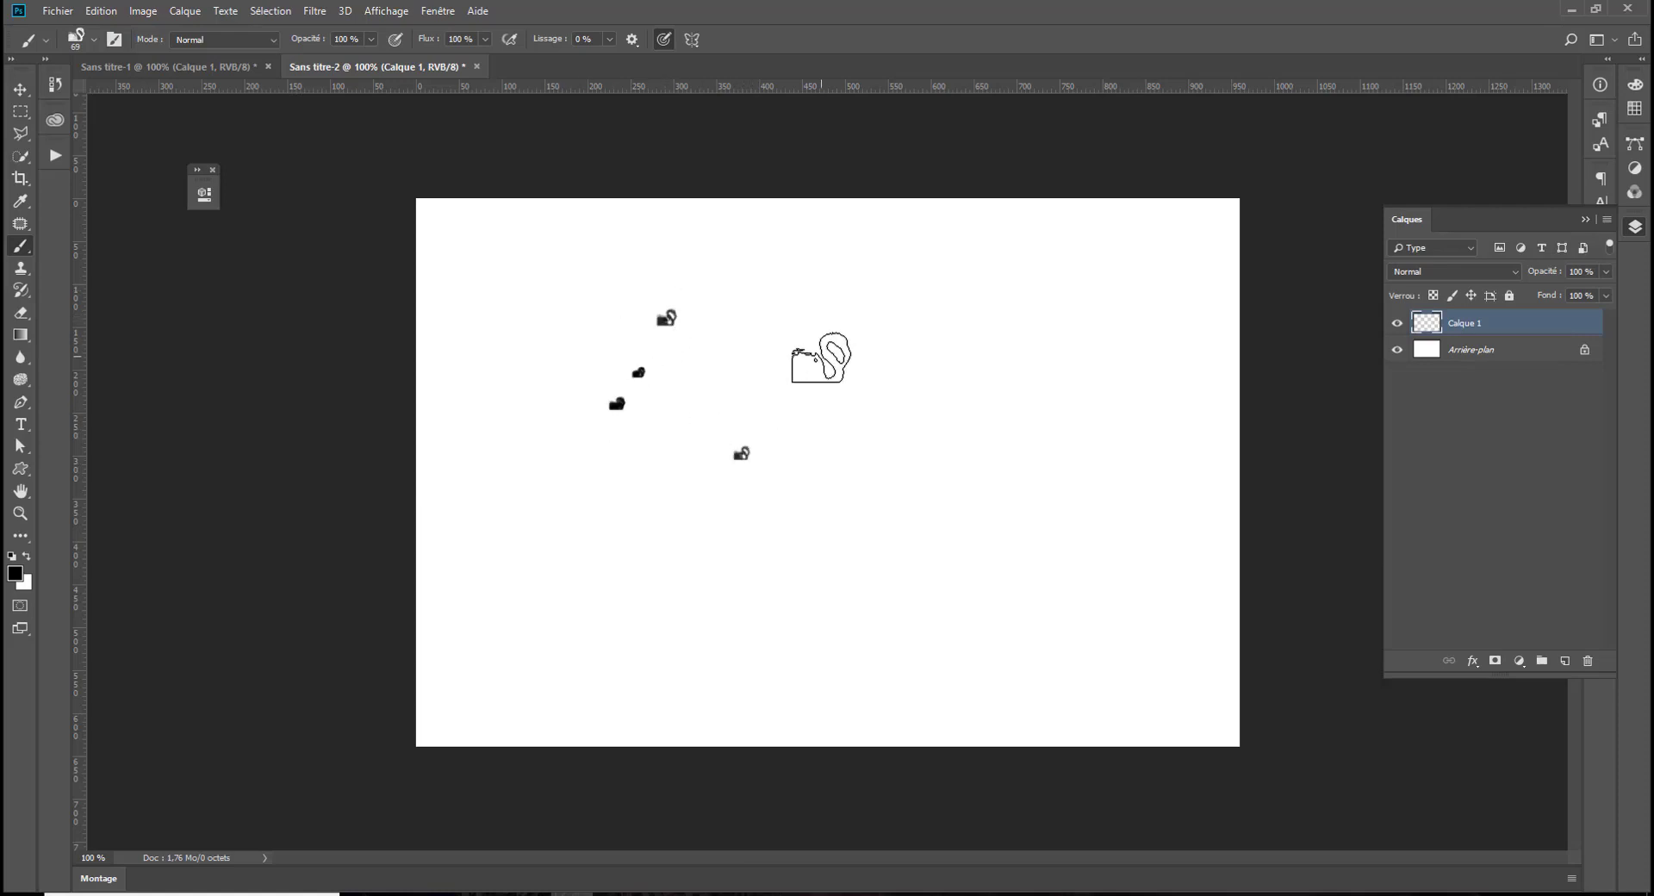
left_click(819, 361)
left_click(717, 378)
left_click(788, 416)
Paint freehand strokes across the canvas with the 69 px flamingo brush and clear the whole layer
mouse_move(853, 458)
left_mouse_down()
mouse_move(728, 541)
mouse_move(989, 558)
left_mouse_up()
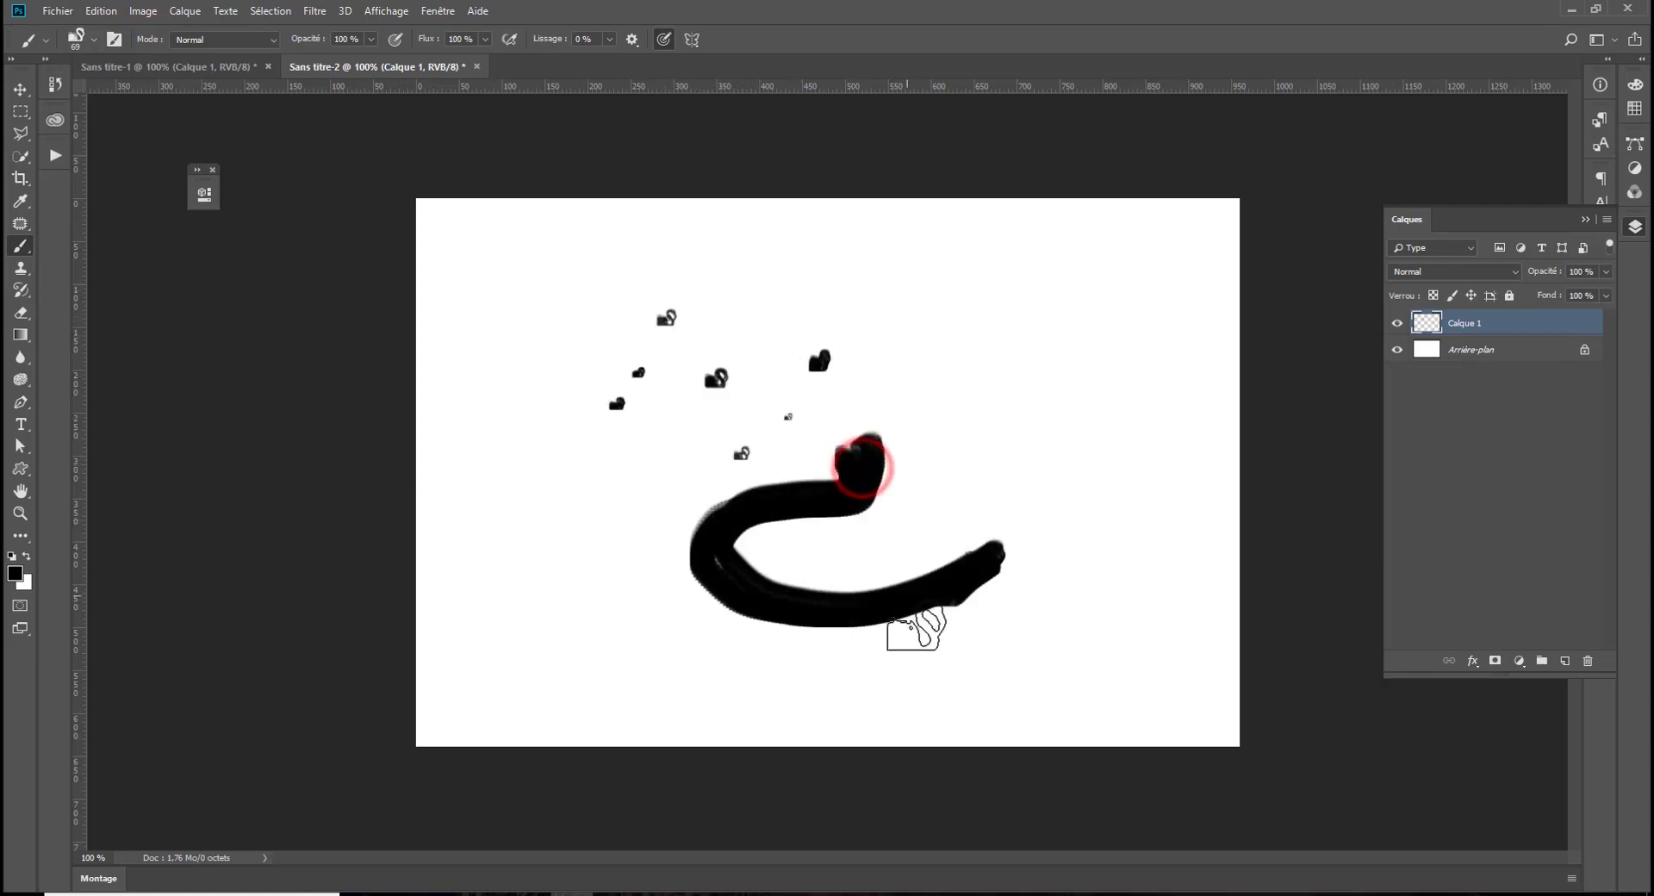
mouse_move(990, 466)
left_mouse_down()
mouse_move(913, 561)
mouse_move(1063, 583)
mouse_move(946, 332)
mouse_move(738, 276)
mouse_move(751, 377)
mouse_move(667, 536)
left_mouse_up()
mouse_move(693, 424)
left_mouse_down()
mouse_move(741, 461)
mouse_move(472, 349)
mouse_move(798, 538)
left_mouse_up()
key("ctrl+a")
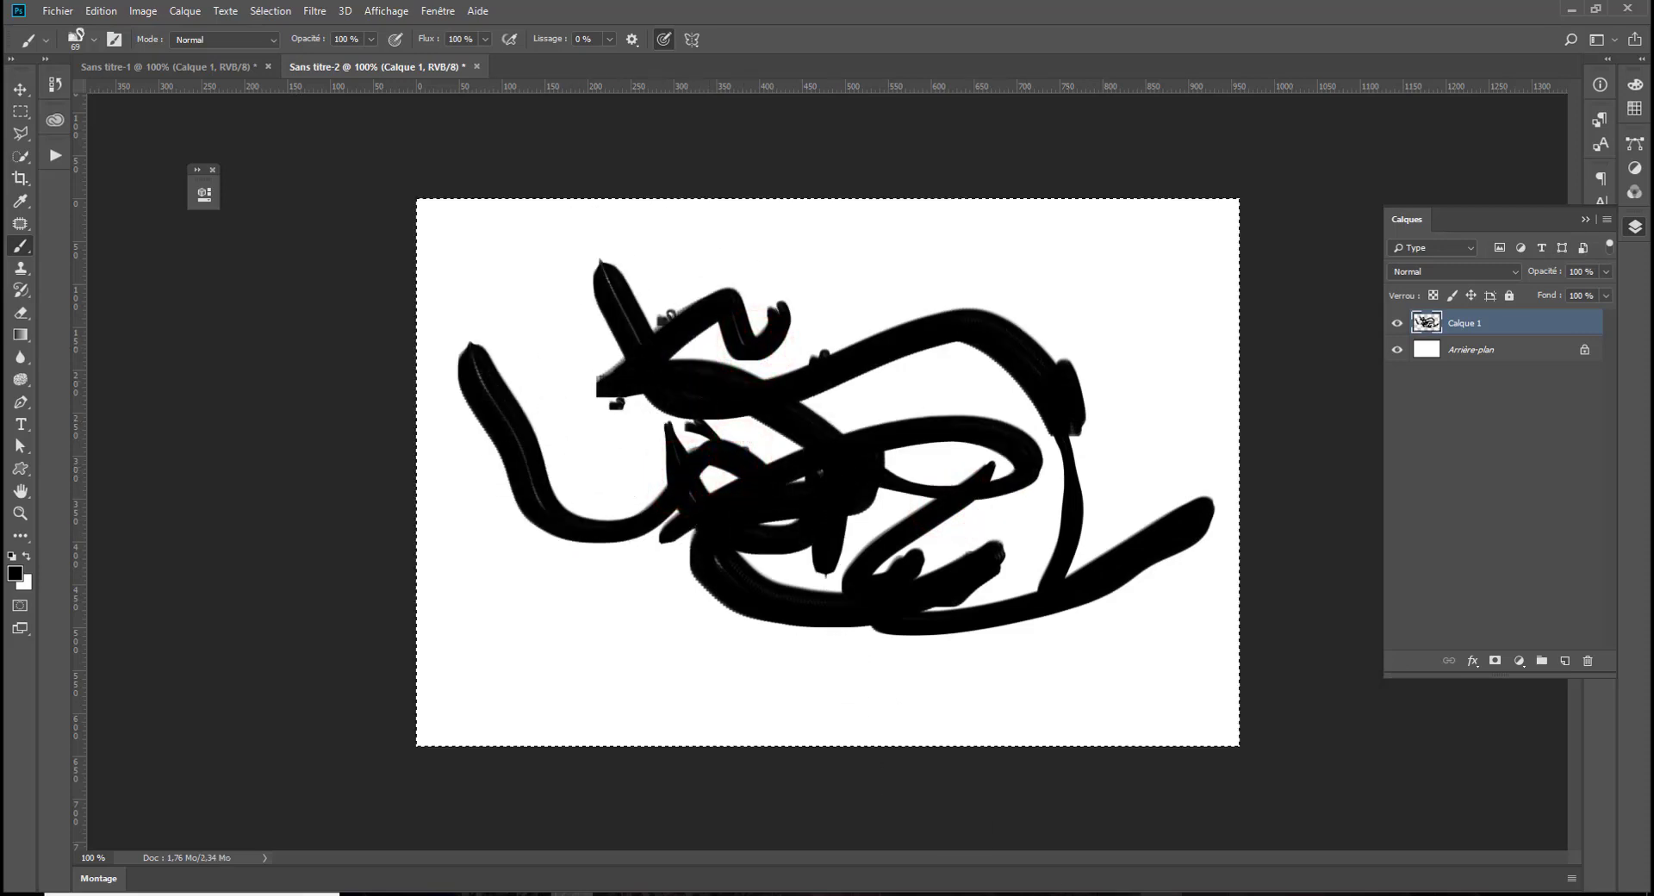
key("Delete")
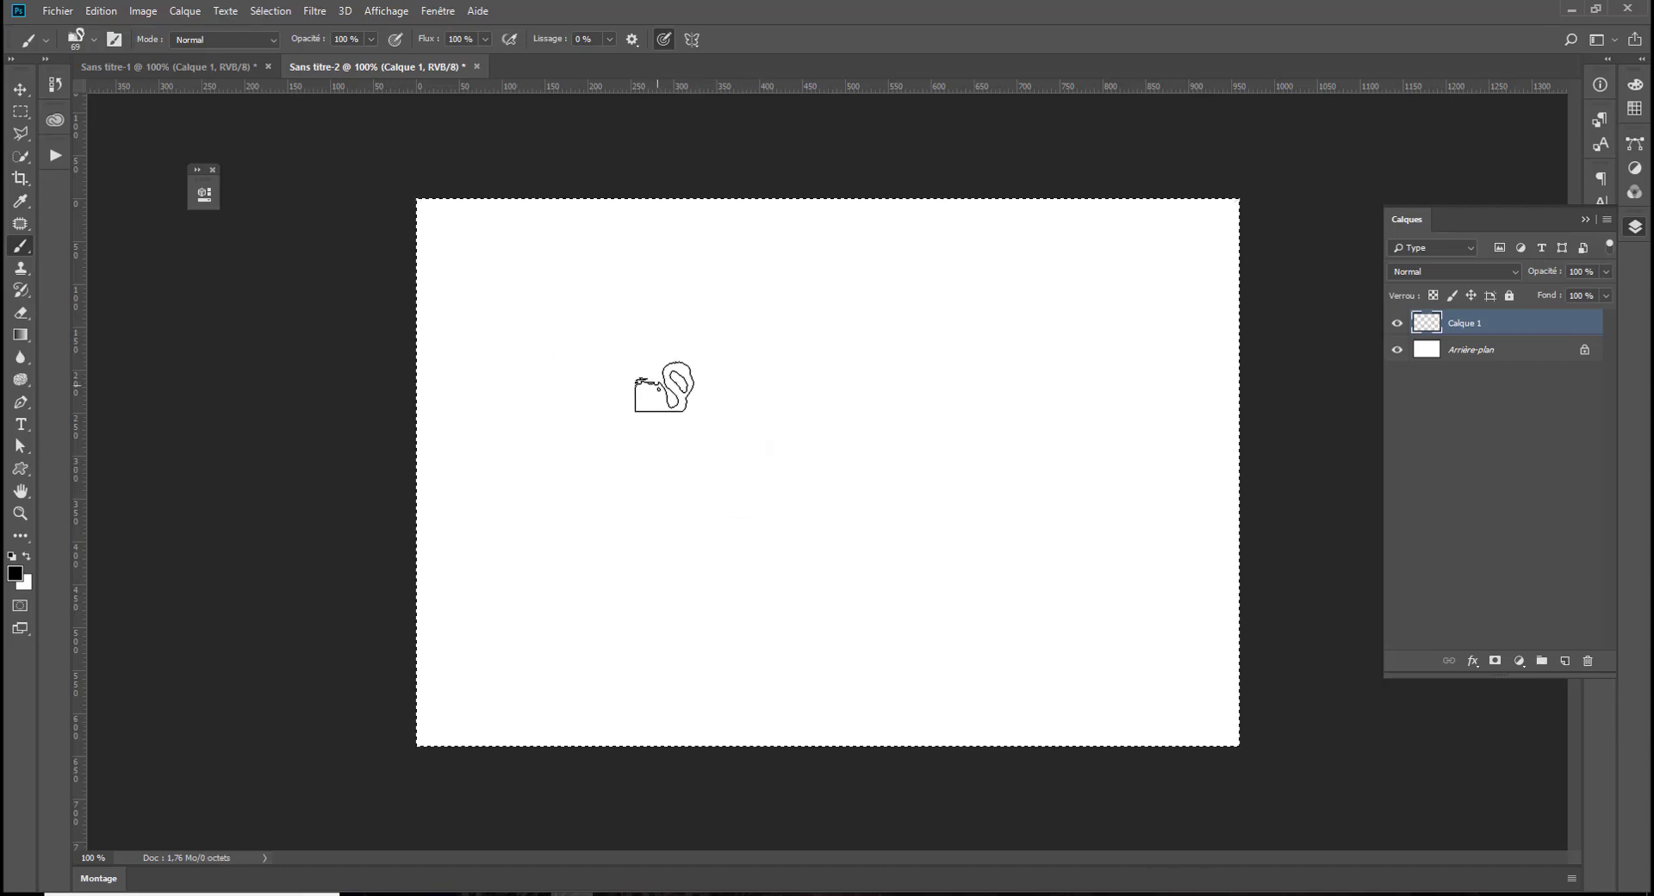
Enlarge the flamingo brush to 153 px and stamp four separate flamingos across the canvas
right_click(675, 384)
left_click(288, 443)
right_click(288, 443)
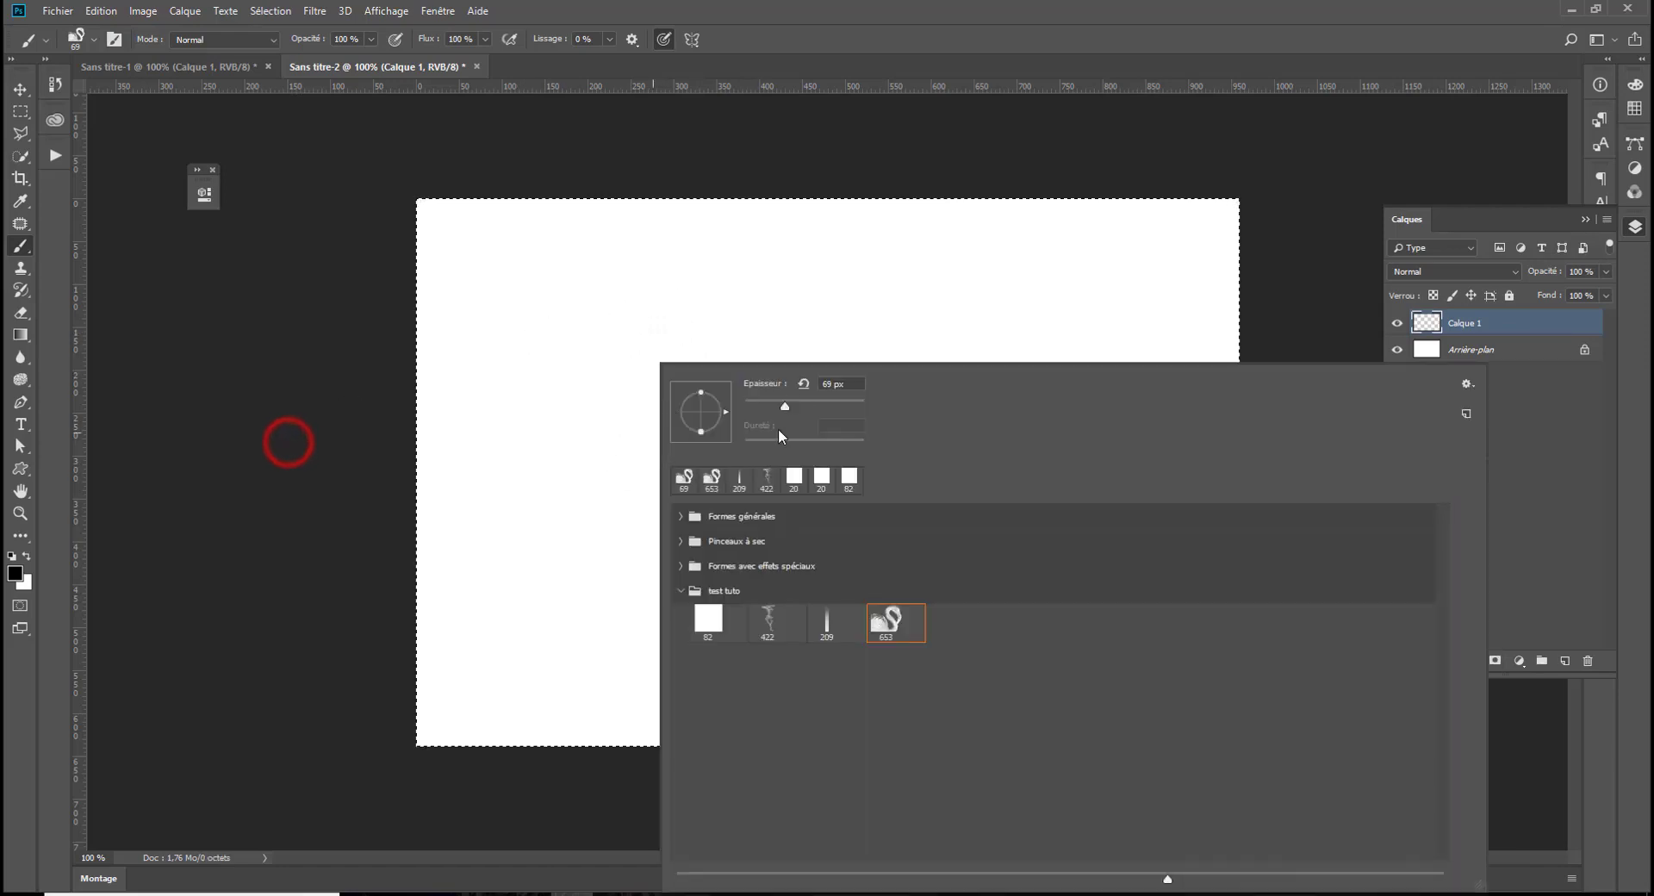
left_click_drag(784, 406, 820, 404)
left_click(519, 347)
left_click(742, 538)
left_click(887, 374)
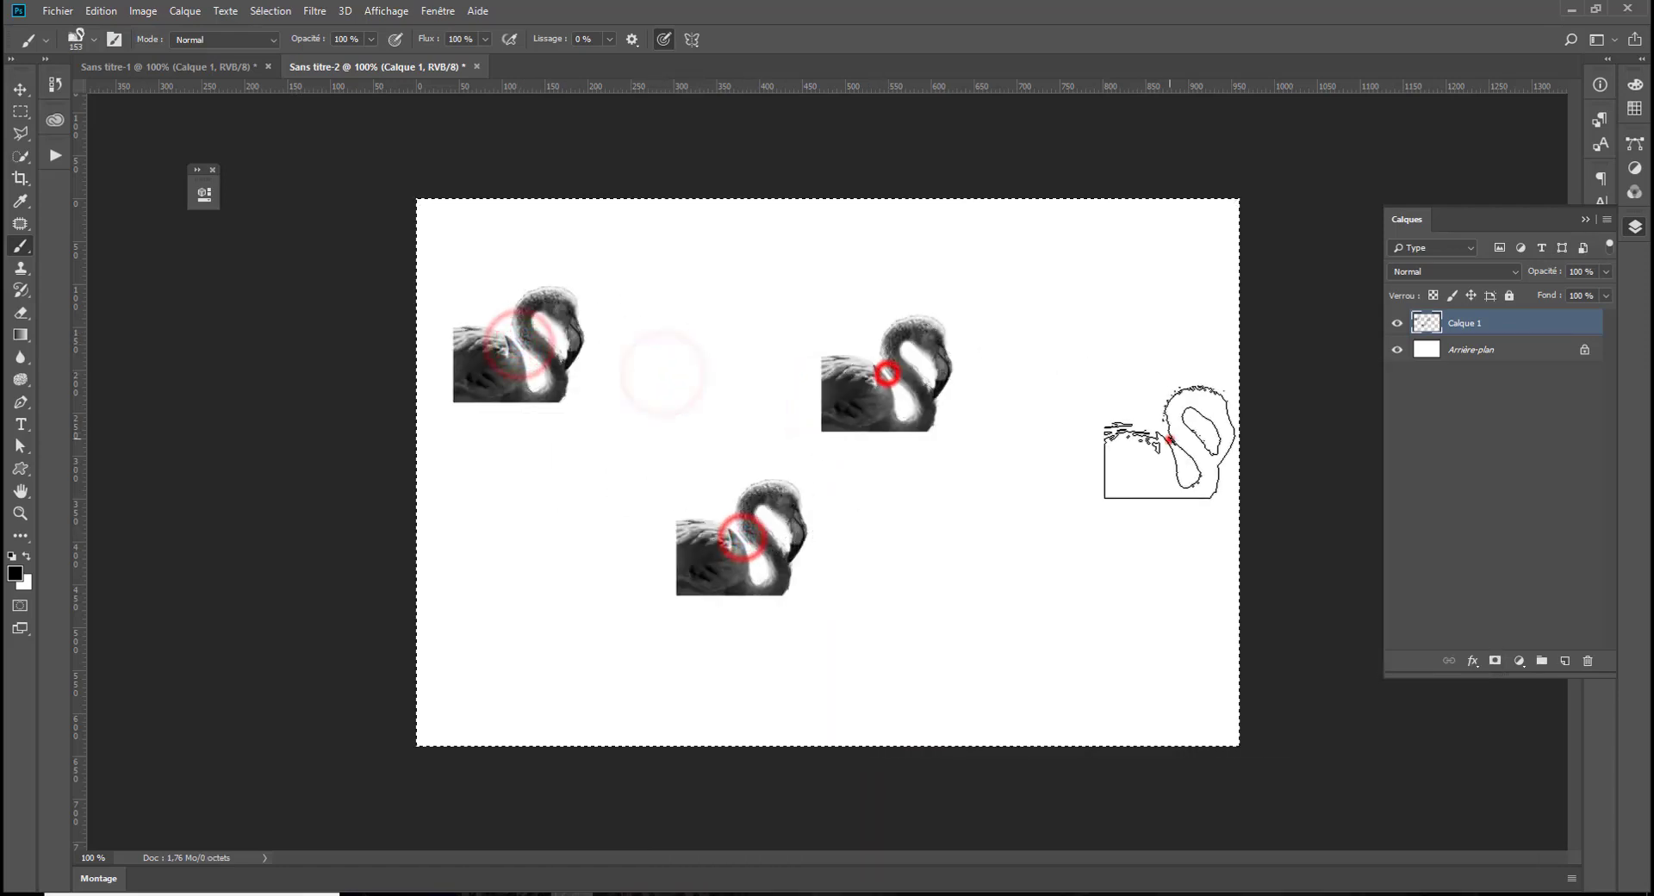
left_click(1168, 440)
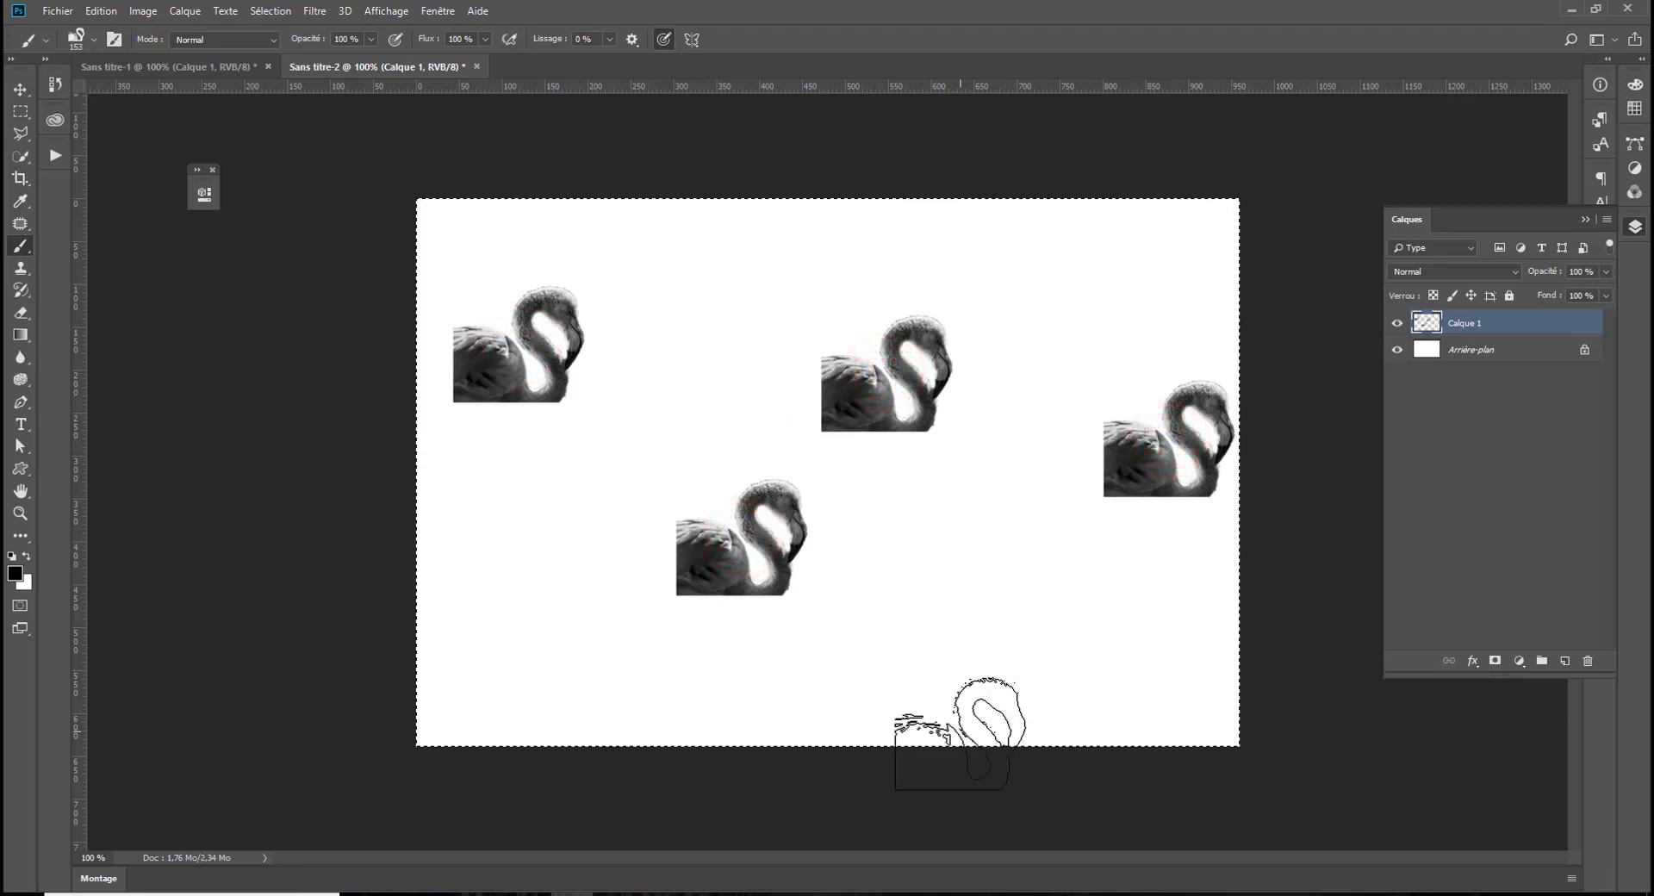
Undo the four flamingo stamps and deselect the canvas
key("ctrl+z")
key("ctrl+z")
key("ctrl+z")
key("ctrl+z")
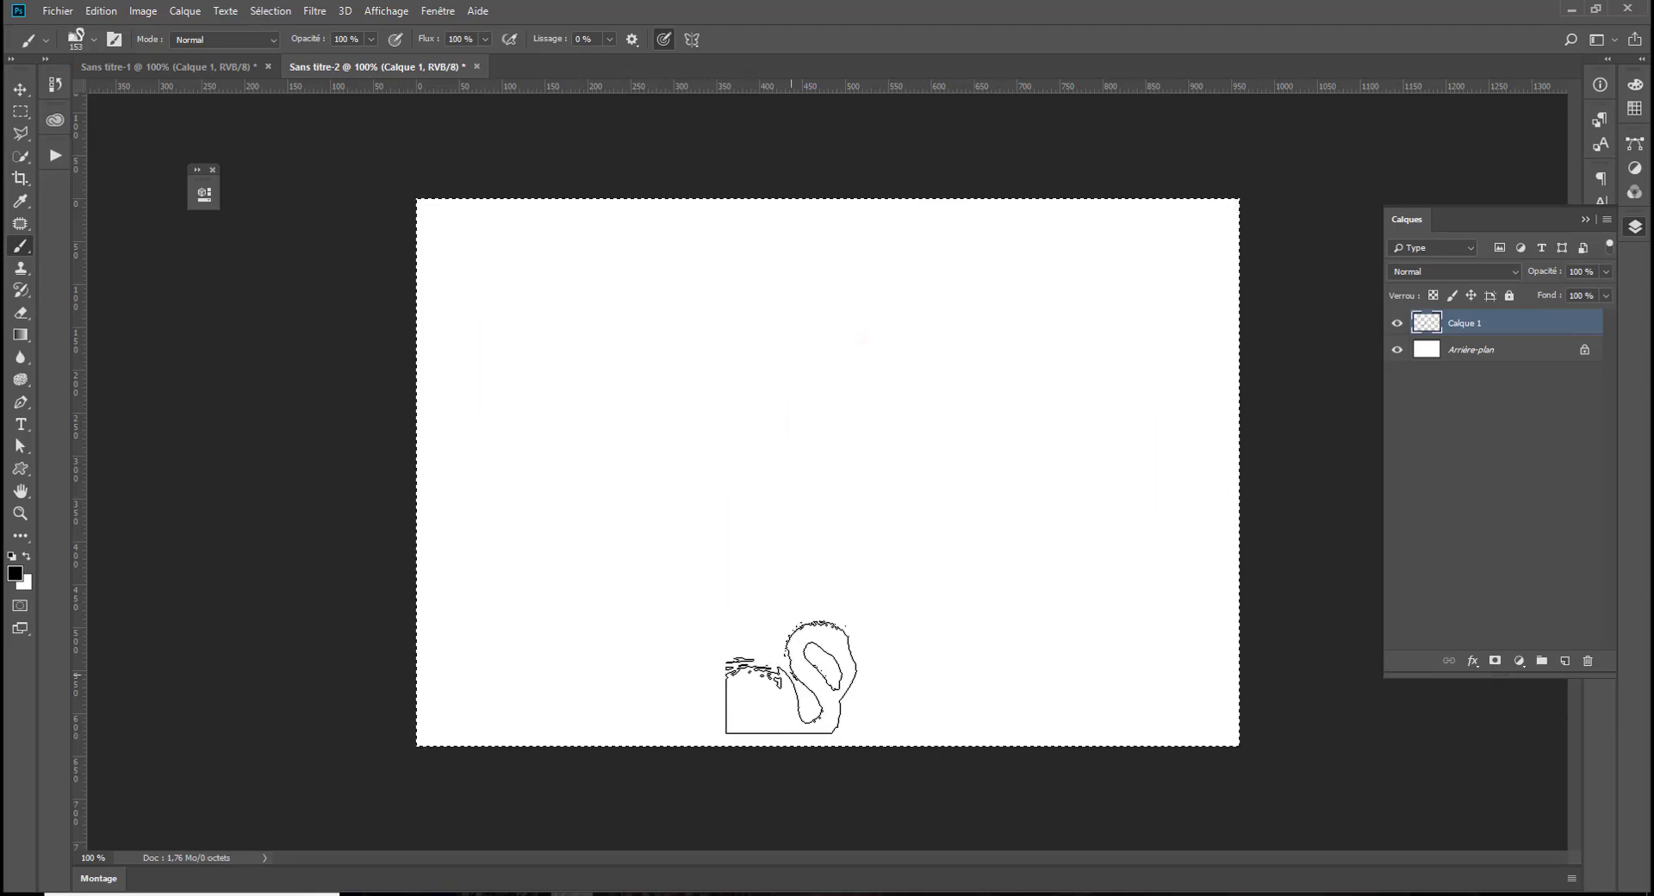
key("ctrl+d")
left_click(141, 12)
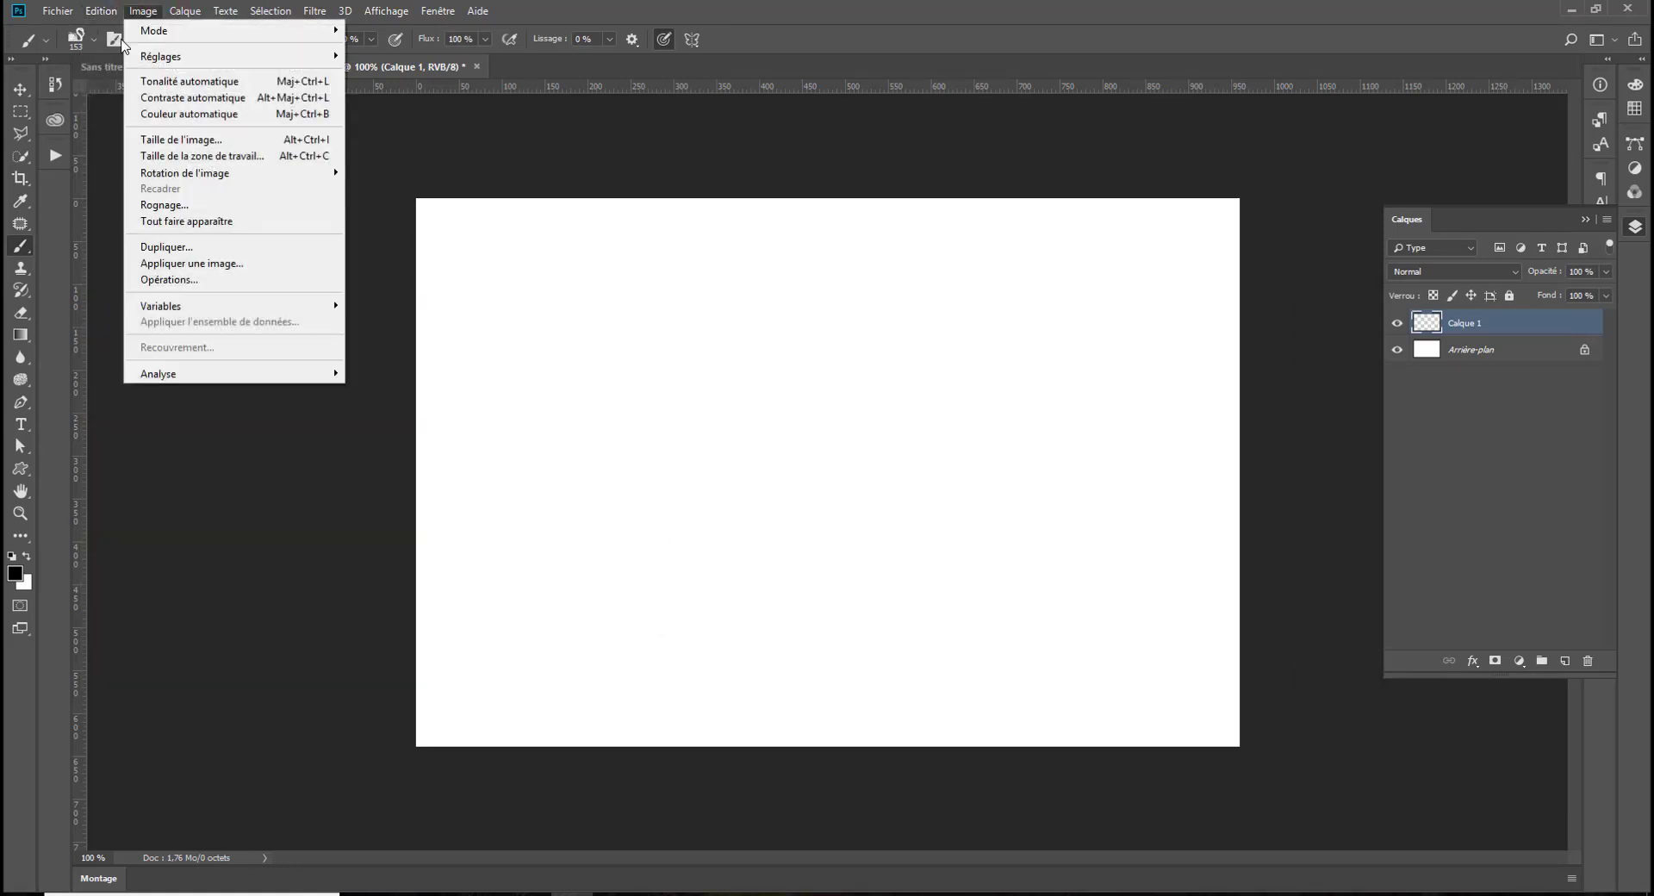
mouse_move(101, 10)
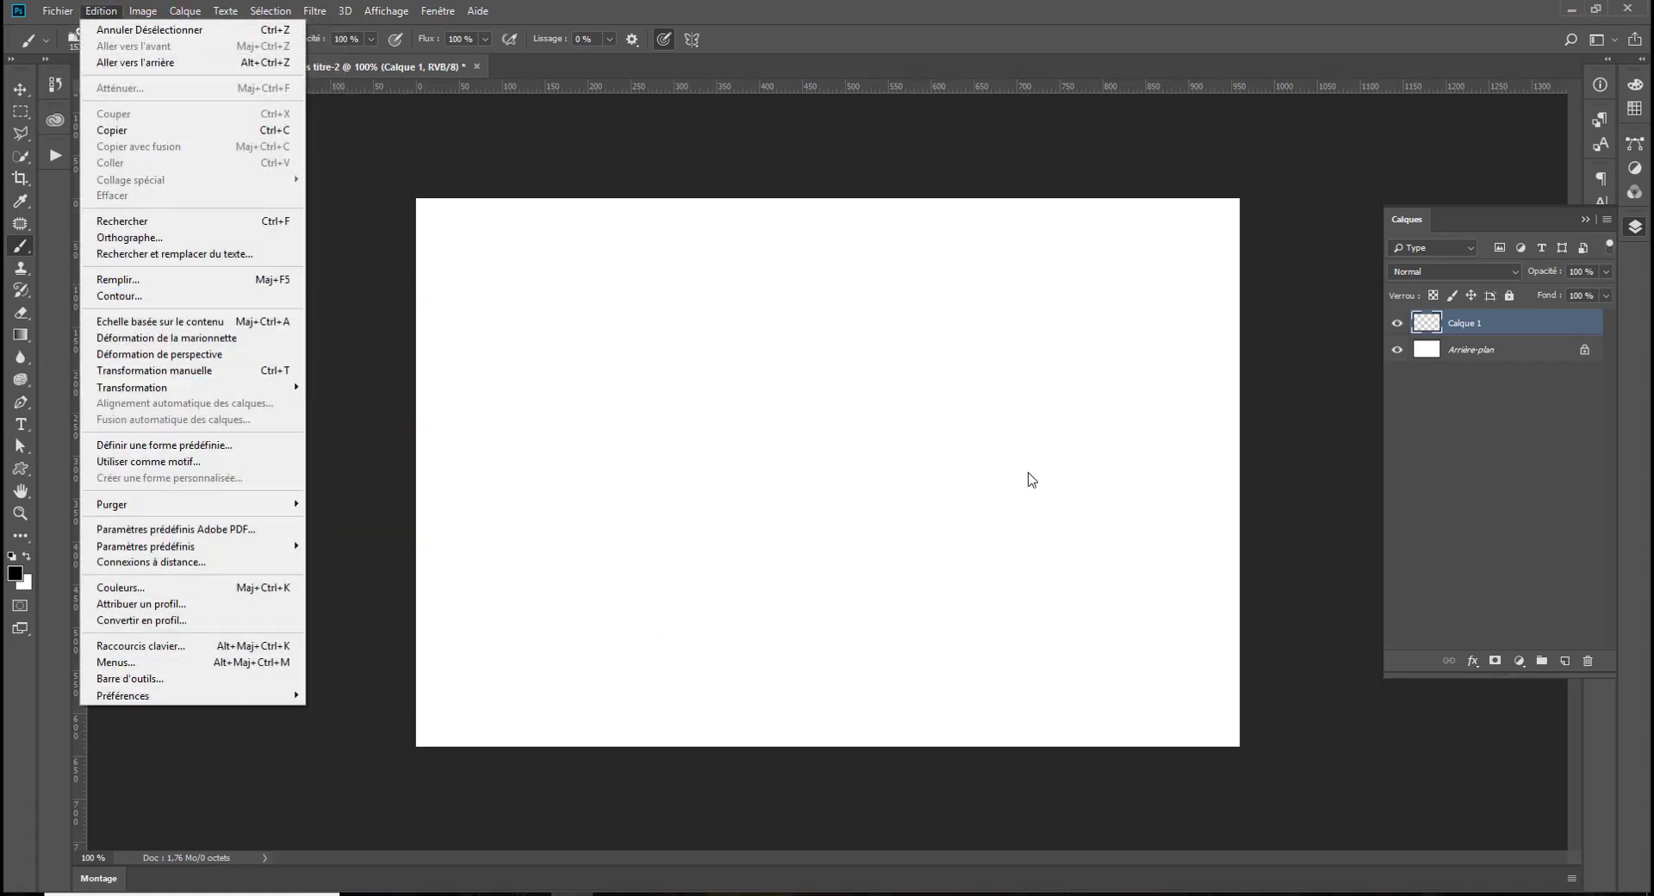
Reduce the flamingo brush to 77 px, rotate its tip, and stamp it once on the canvas, undoing the stamp
right_click(749, 369)
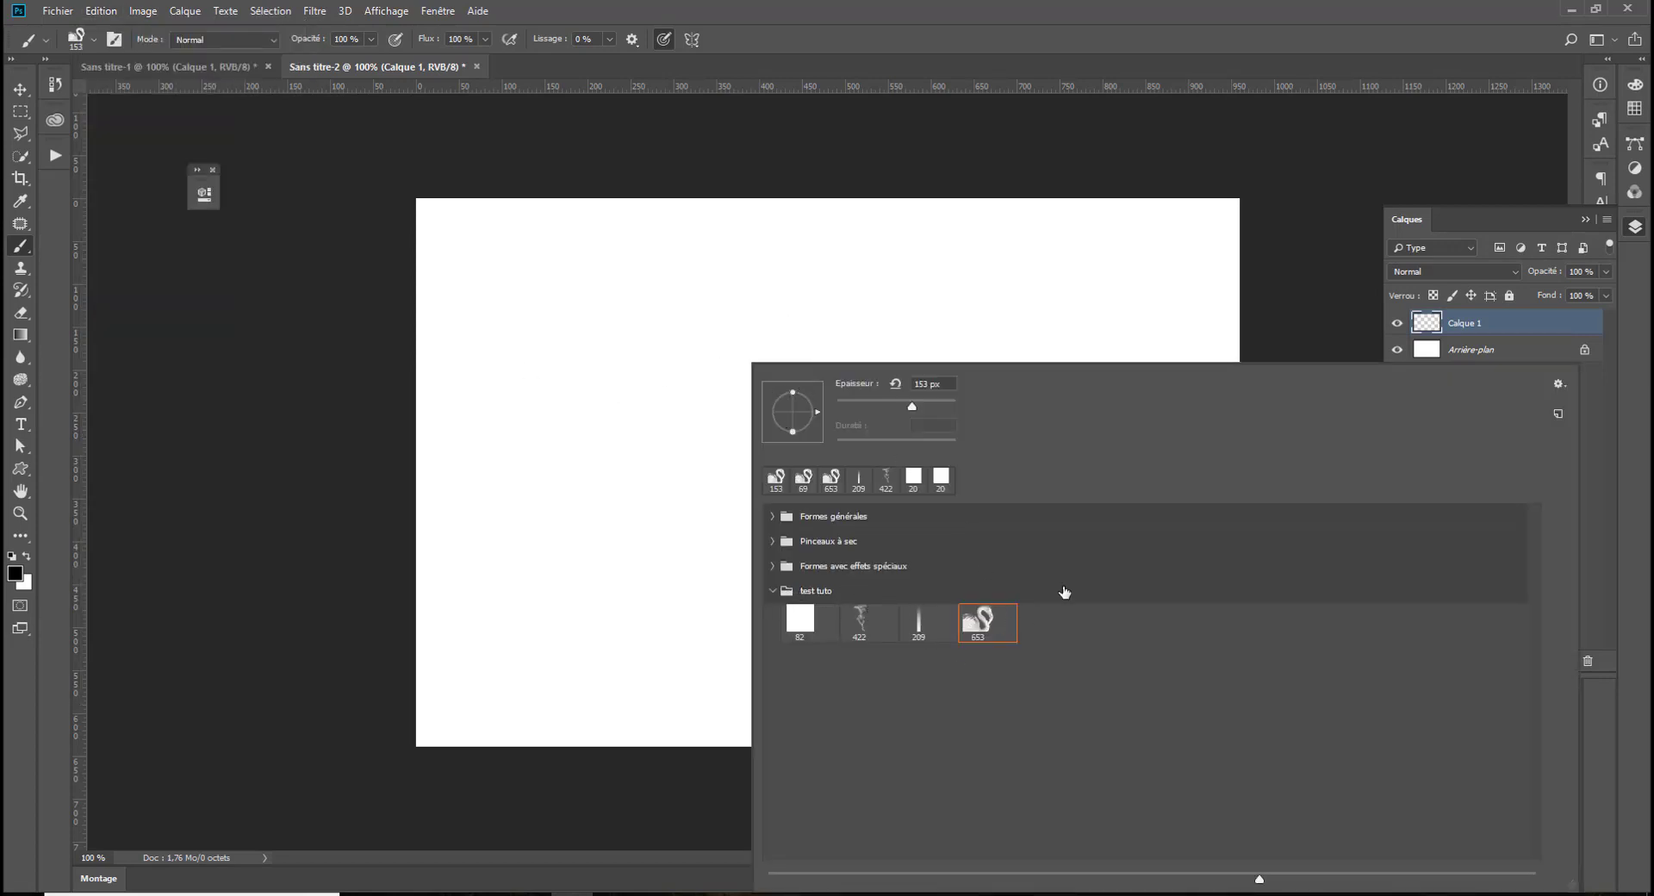
mouse_move(926, 402)
left_mouse_down()
mouse_move(812, 412)
mouse_move(786, 398)
left_mouse_up()
left_click(579, 410)
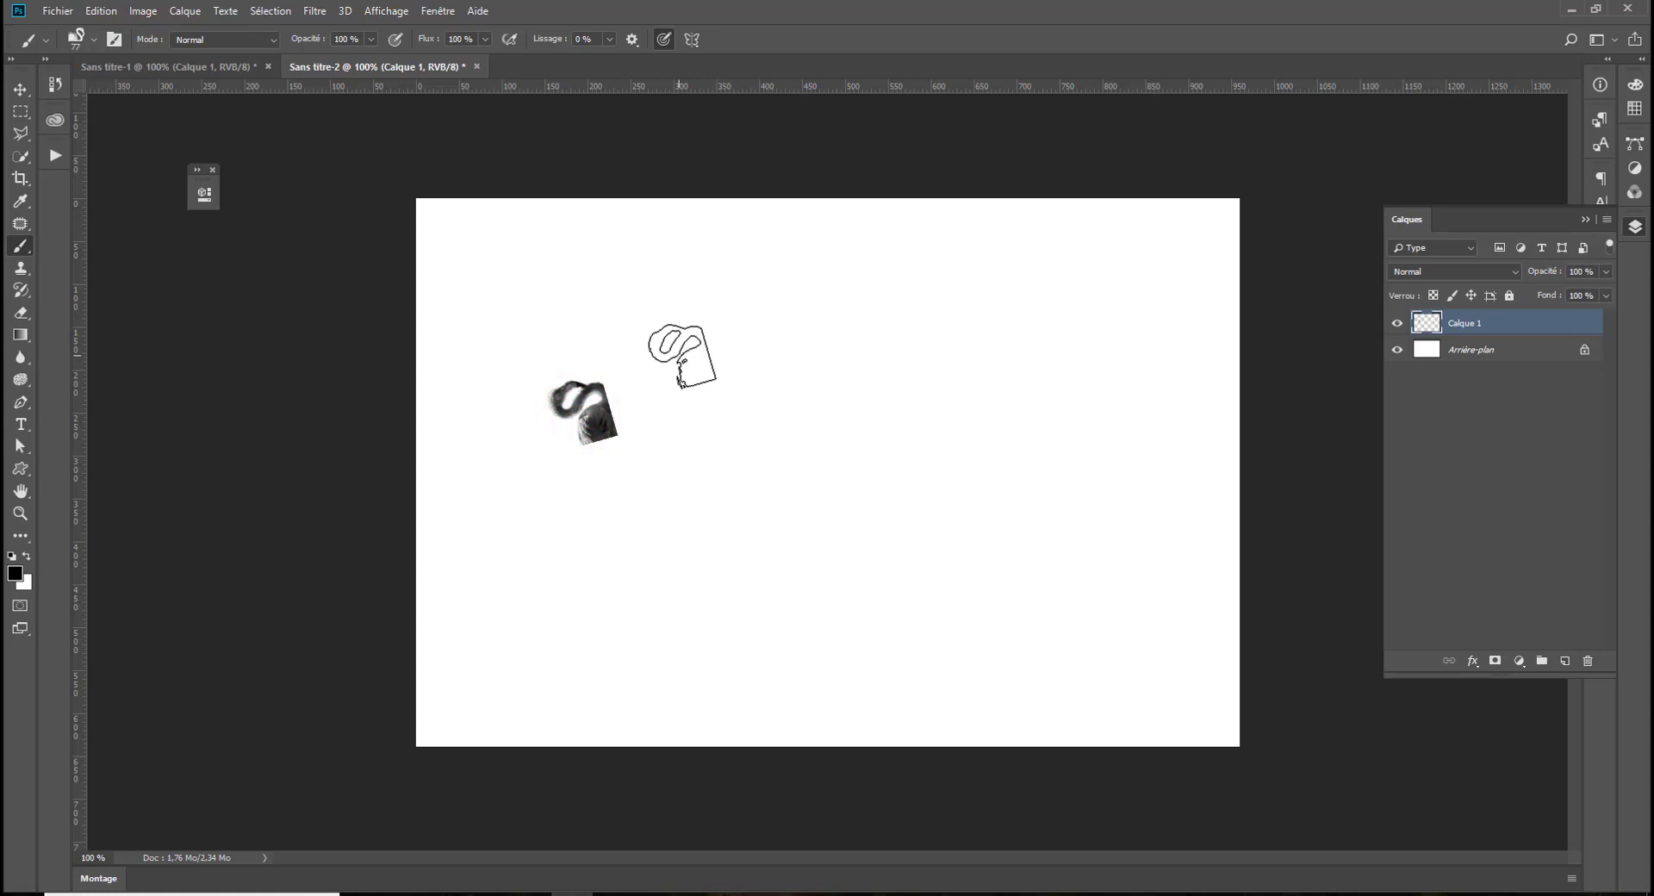
key("ctrl+z")
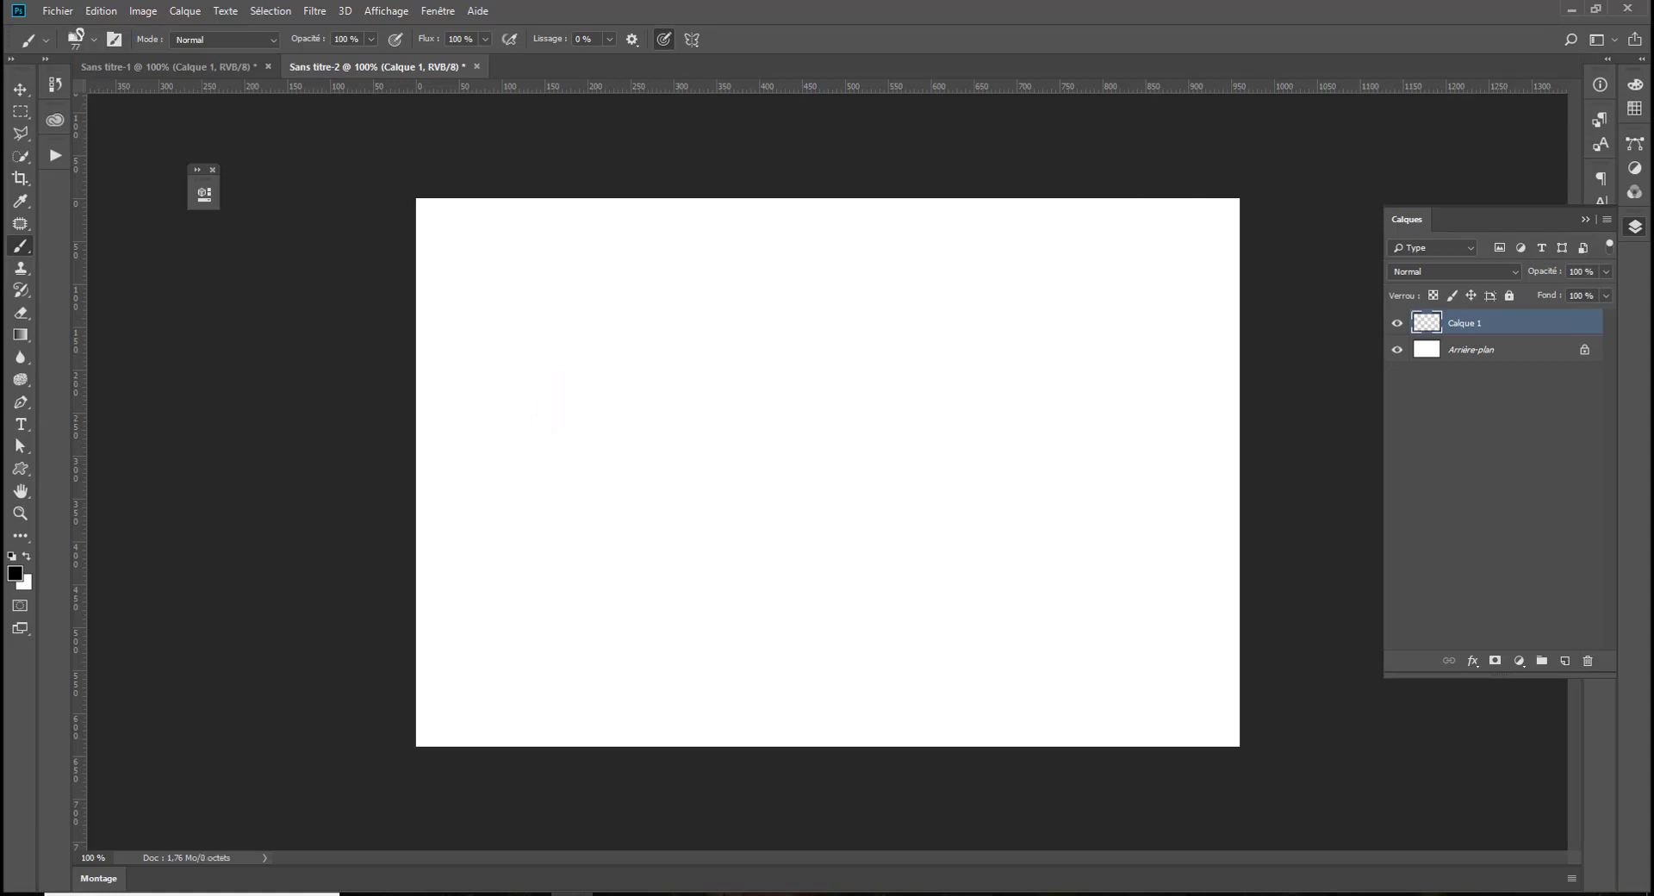
Collapse the layers panel and display the brush settings (Paramètres de forme)
left_click(1633, 227)
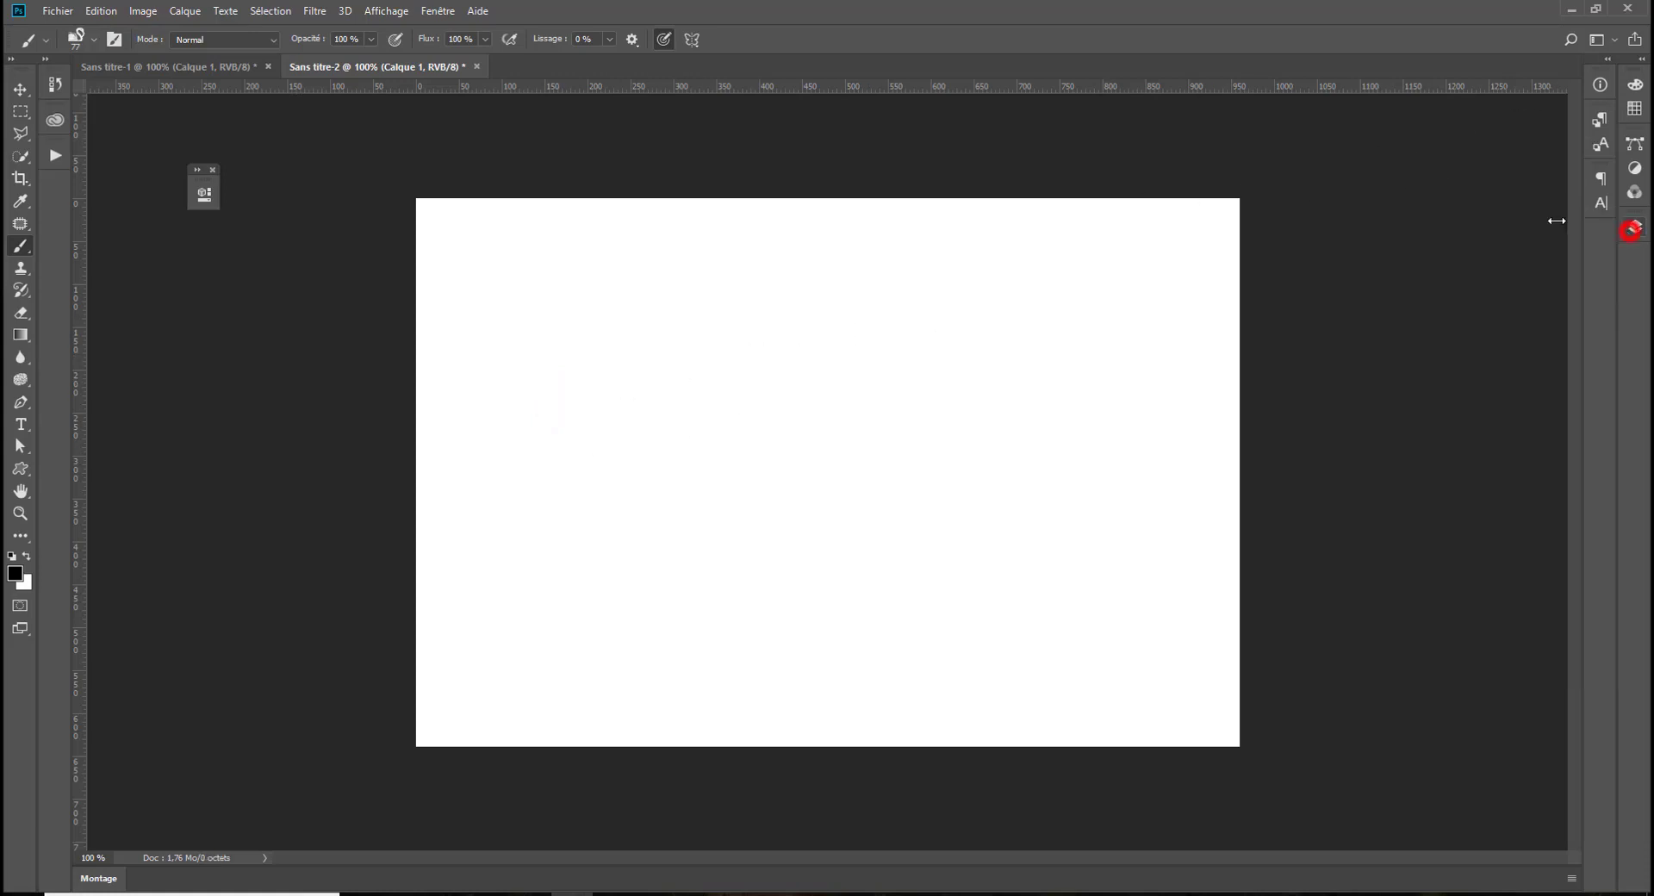
left_click(379, 12)
mouse_move(421, 11)
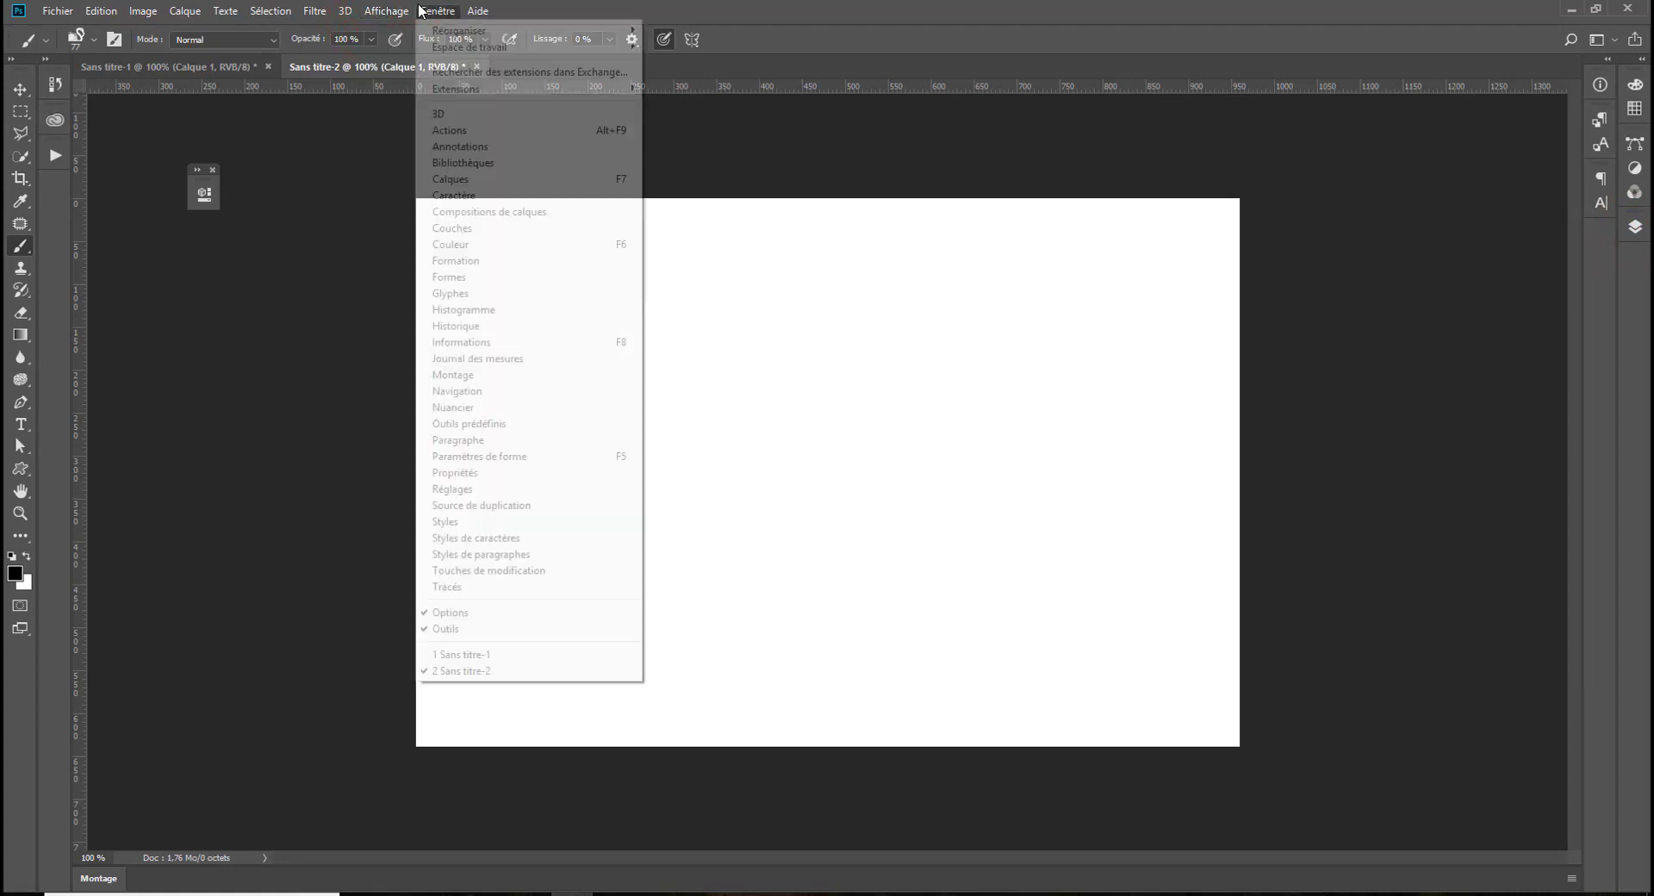
mouse_move(312, 8)
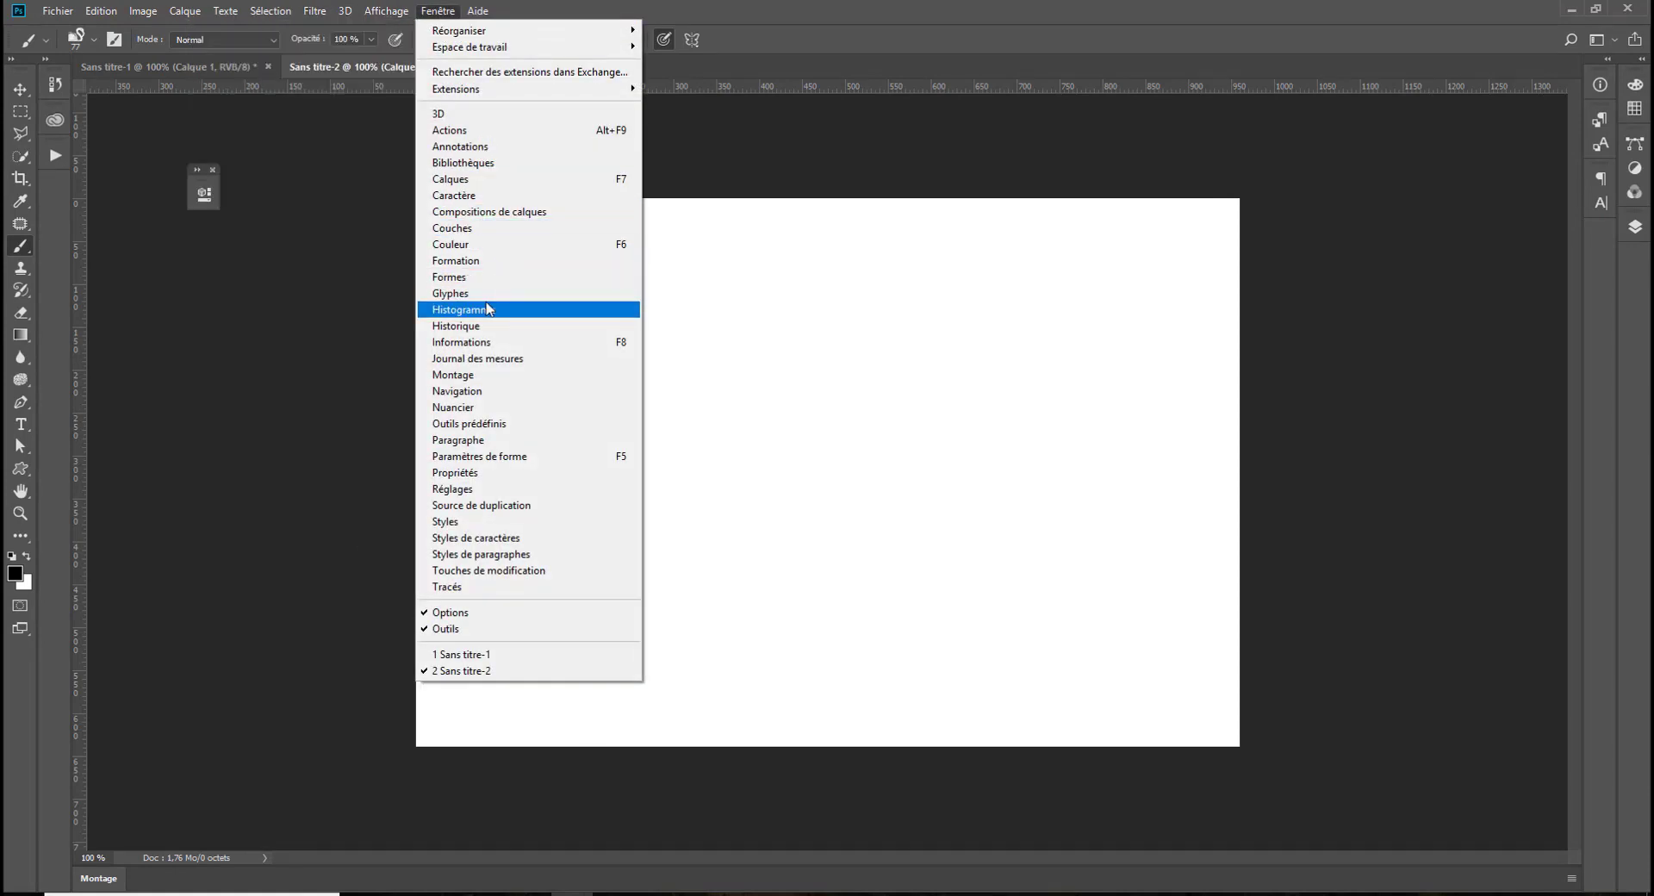
left_click(506, 455)
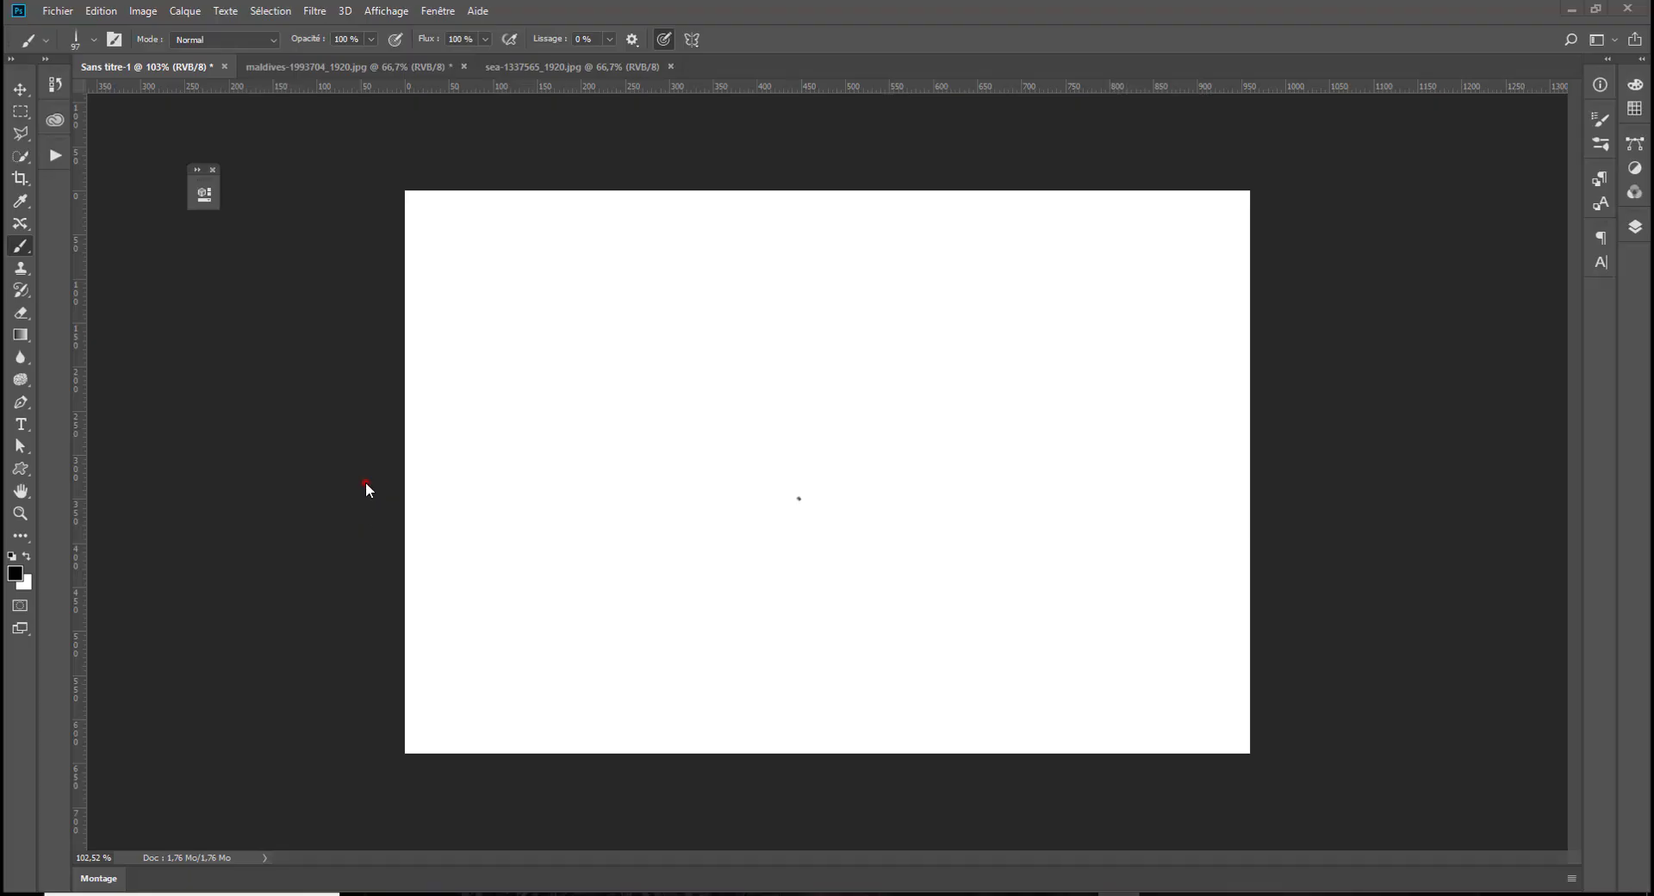
Dock the small floating panel below the actions icon and return Sans titre-1 to its blank history state
left_click(365, 482)
left_click_drag(207, 202, 76, 198)
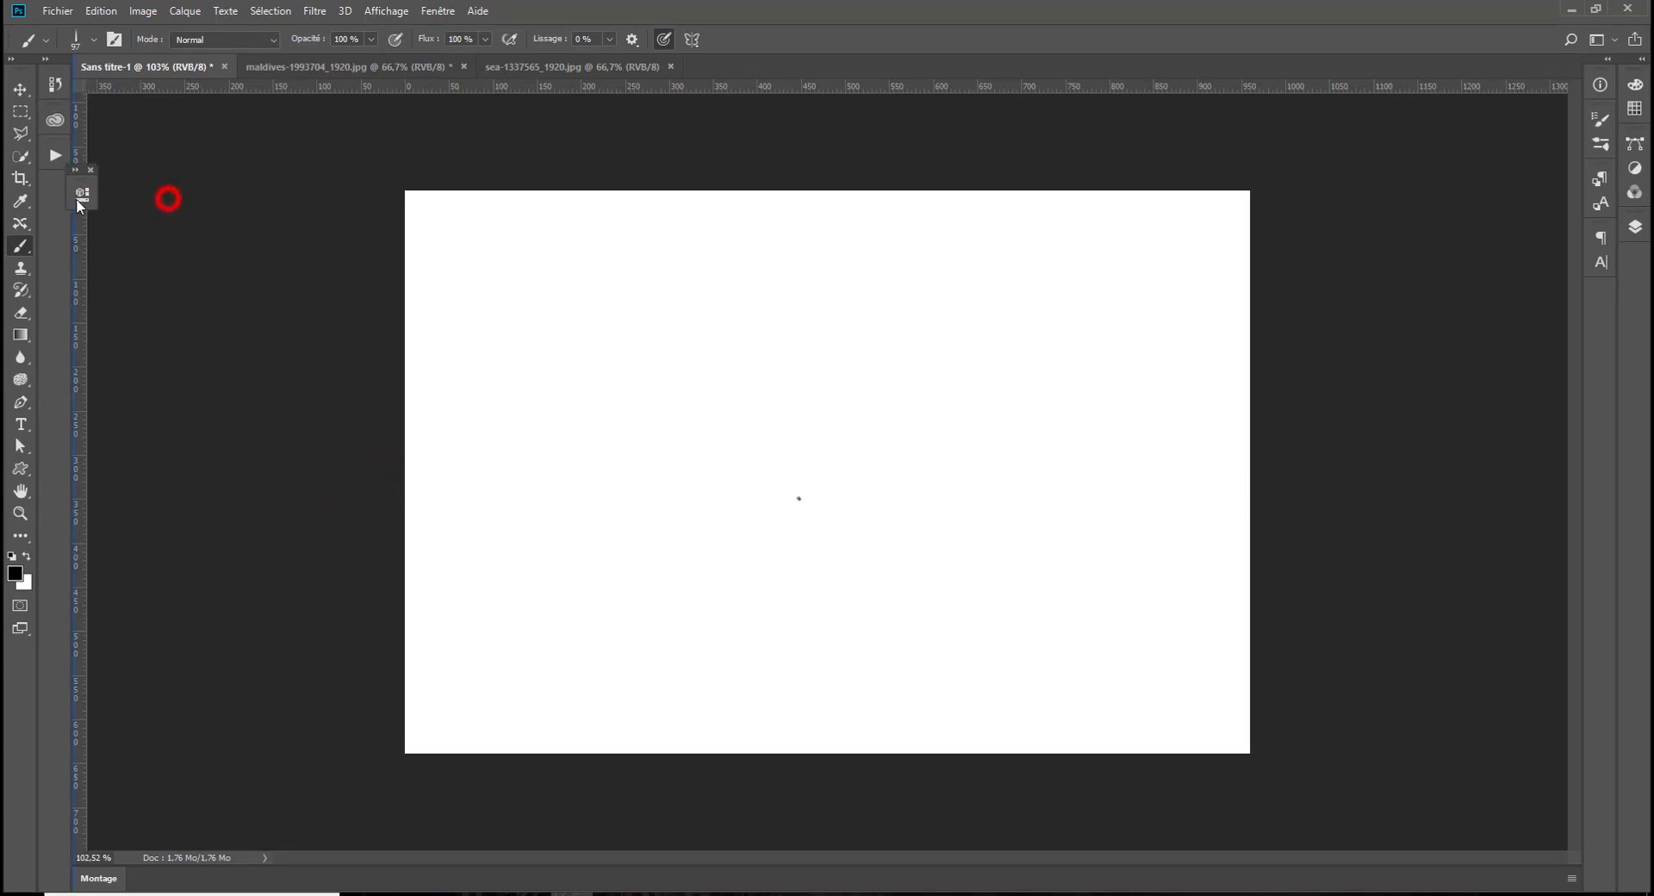
left_click(59, 81)
left_click(146, 130)
left_click(60, 81)
Pick the 653 px flamingo preset from the "test tuto" group and enlarge the brush preset thumbnails
left_click(736, 434)
left_click(721, 427)
left_click(718, 465)
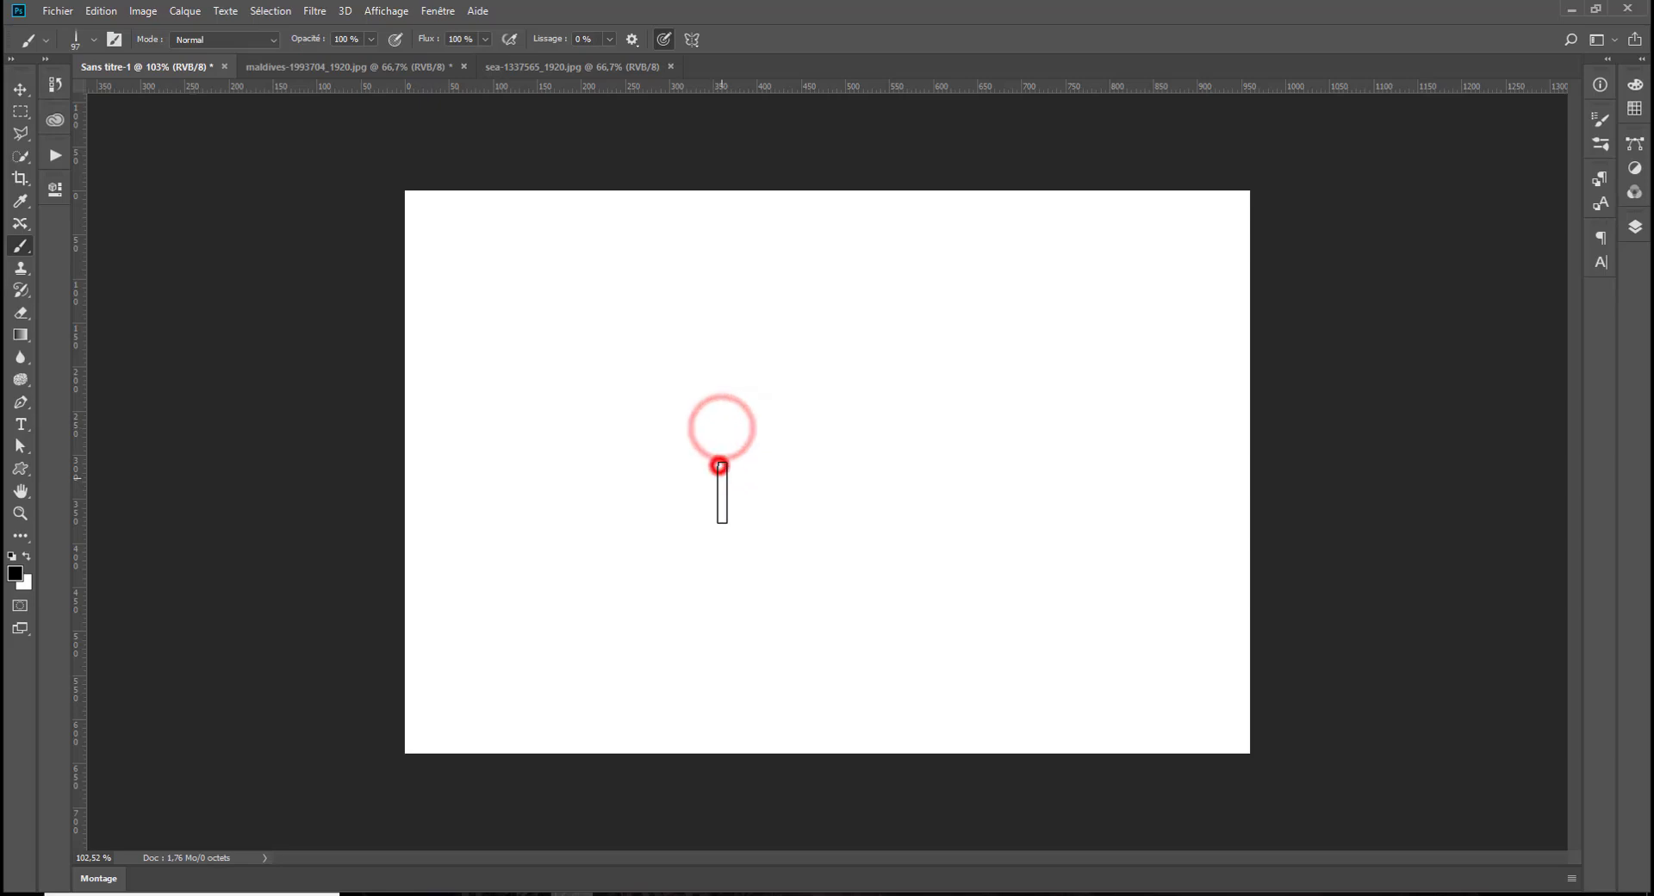
right_click(736, 482)
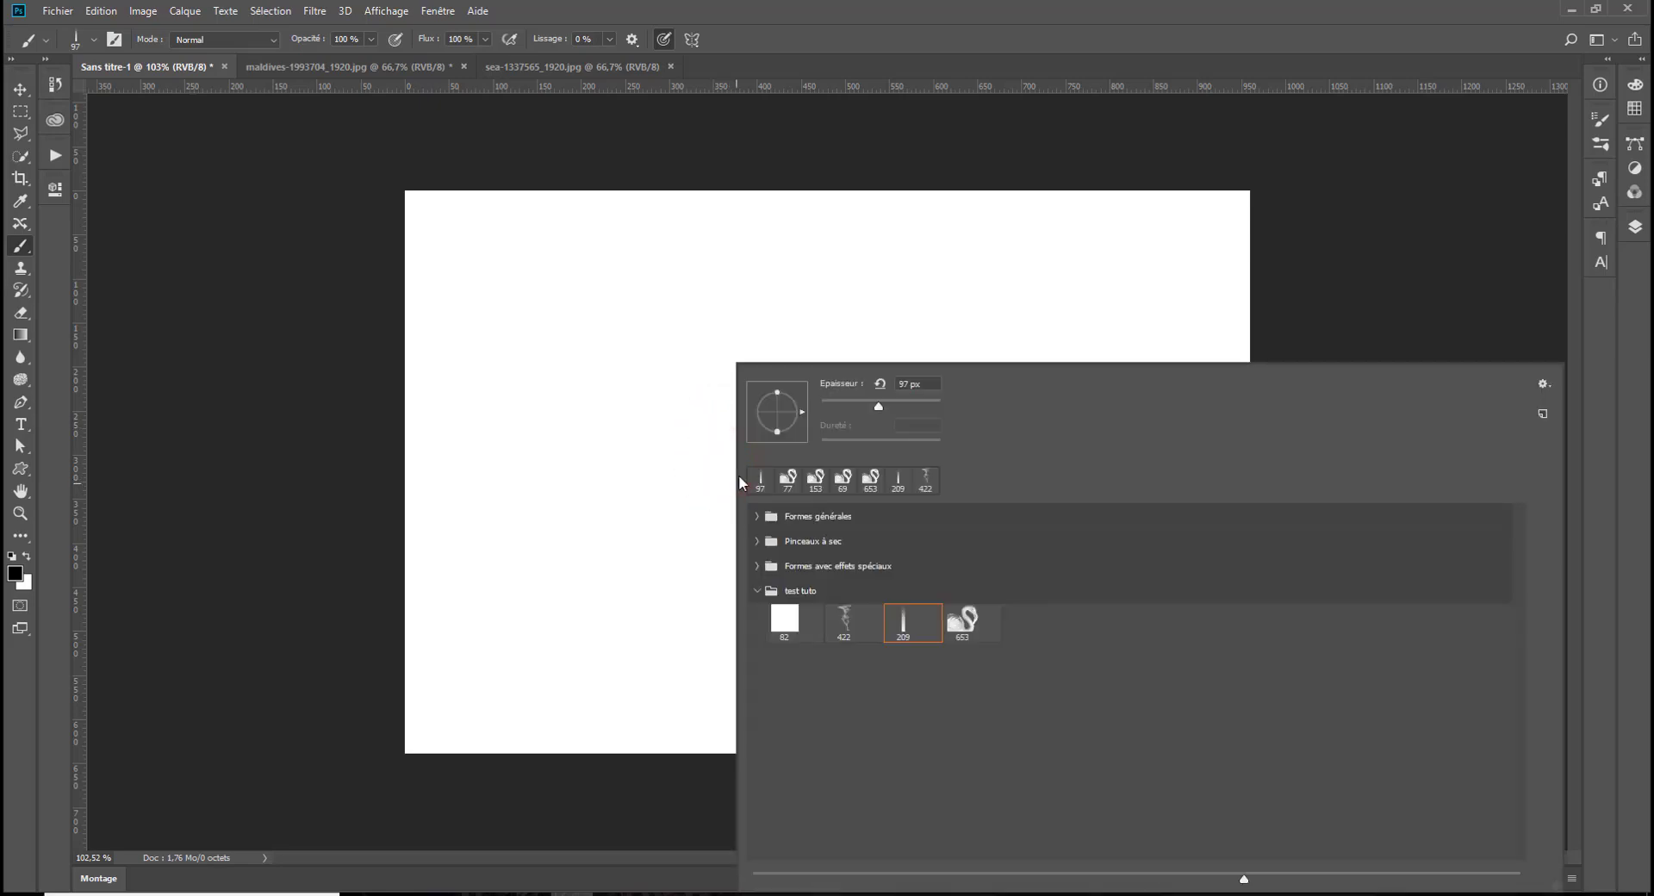
left_click(963, 628)
left_click_drag(1400, 871, 1521, 880)
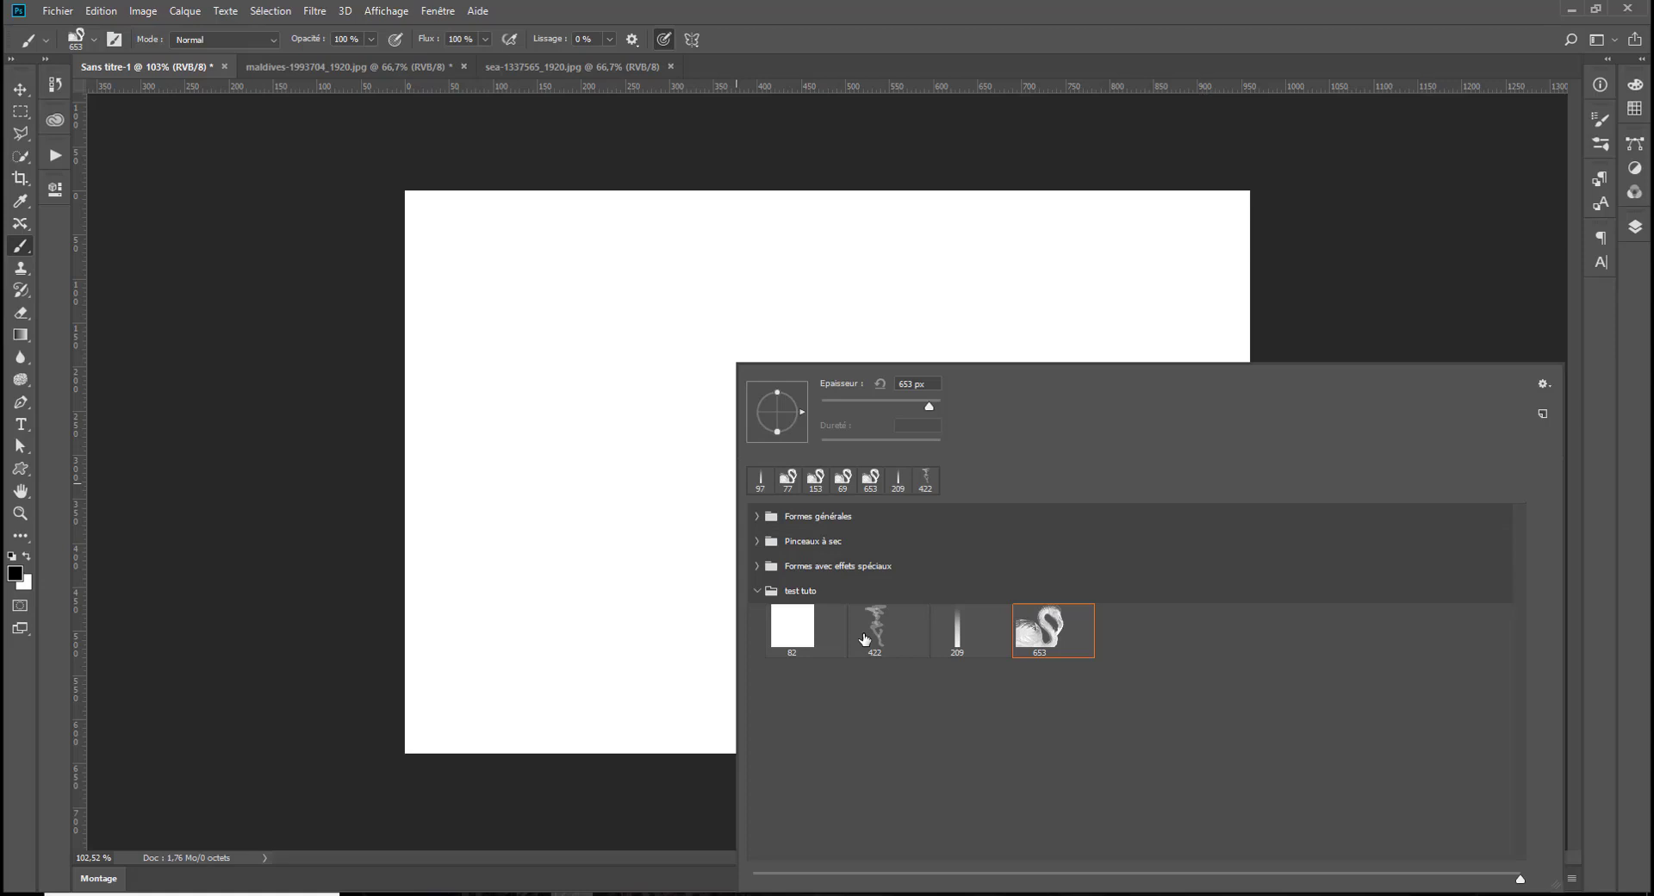
Select the 209 px gradient bar brush, paint a short test stroke on the canvas, and undo it
left_click(956, 628)
mouse_move(551, 419)
left_mouse_down()
mouse_move(546, 466)
mouse_move(603, 469)
left_mouse_up()
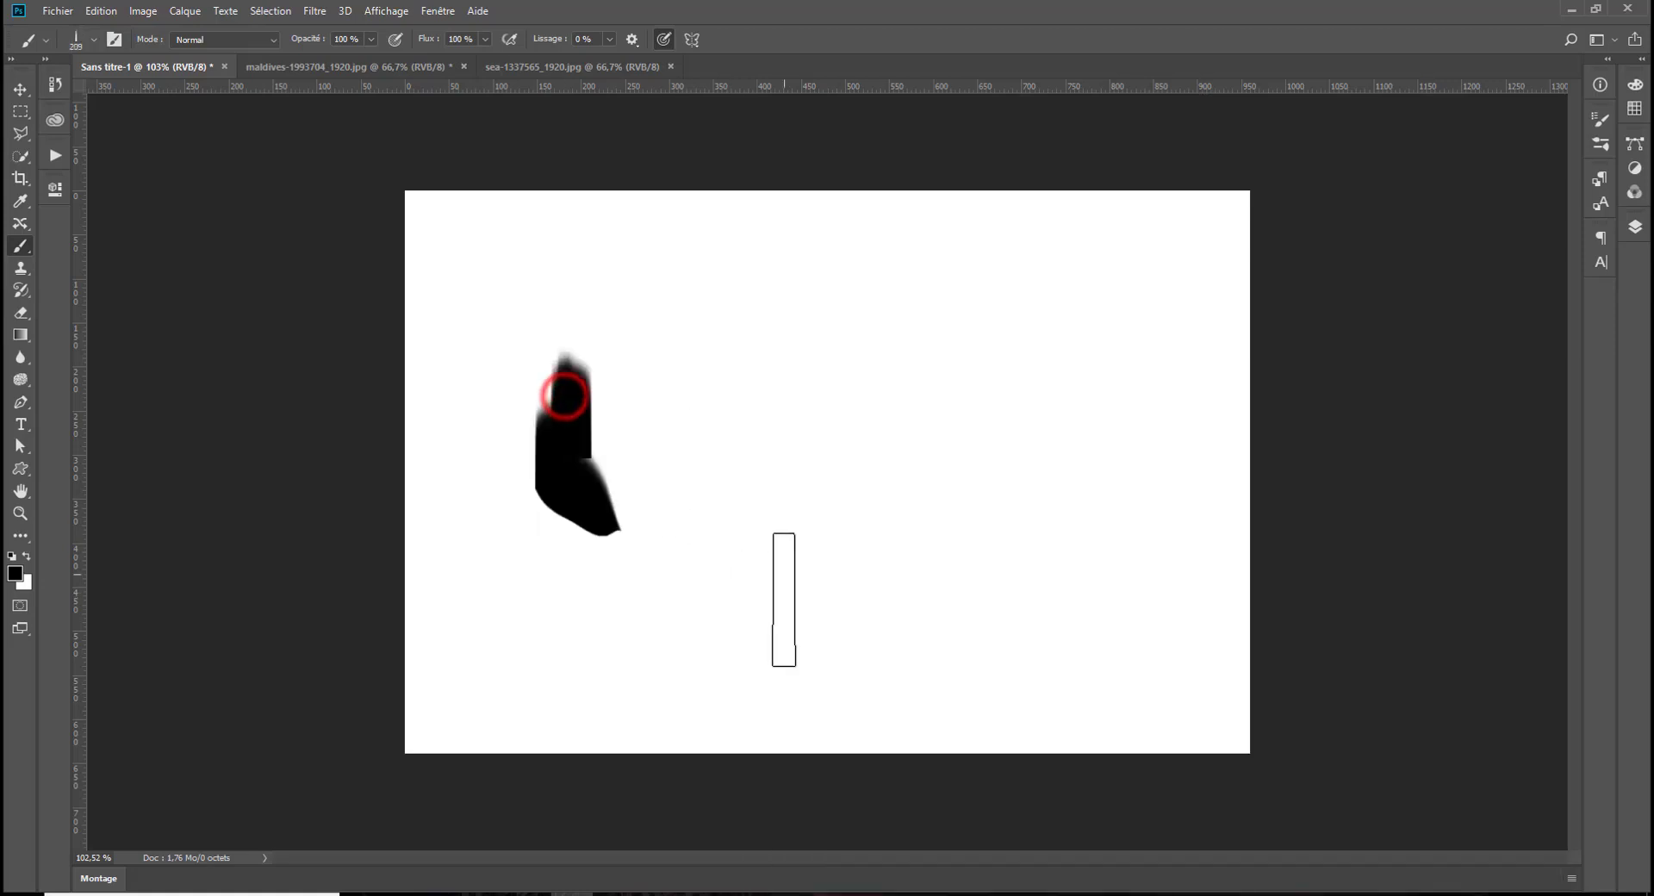
key("ctrl+z")
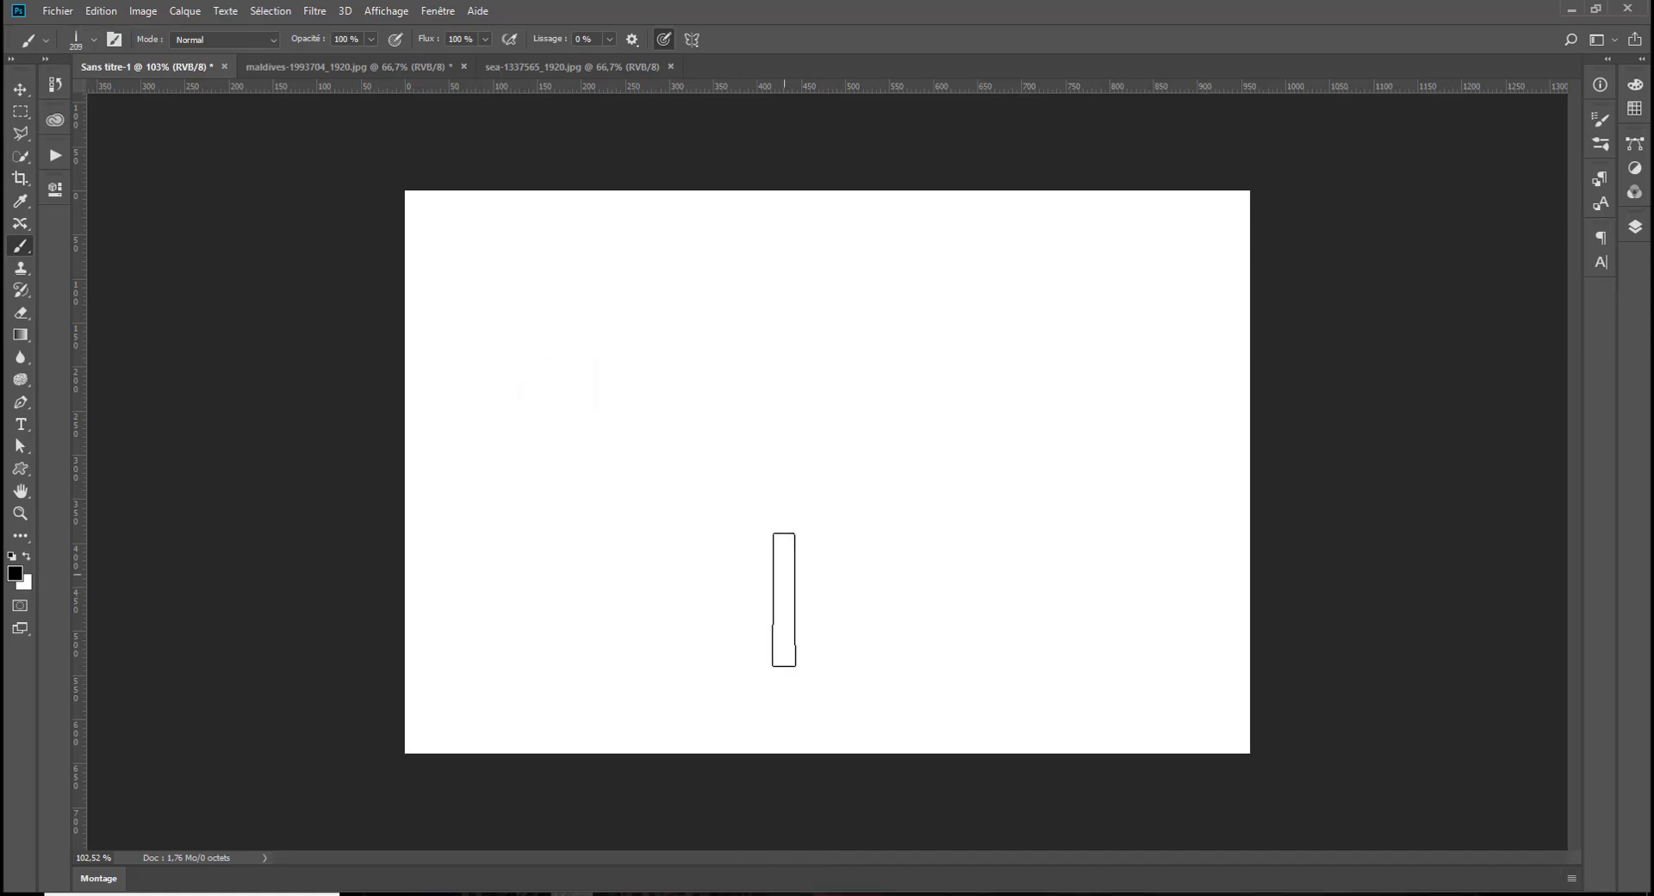
Open the brush settings (Paramètres de forme), then paint and undo a test stroke with the 209 px bar brush
left_click(450, 11)
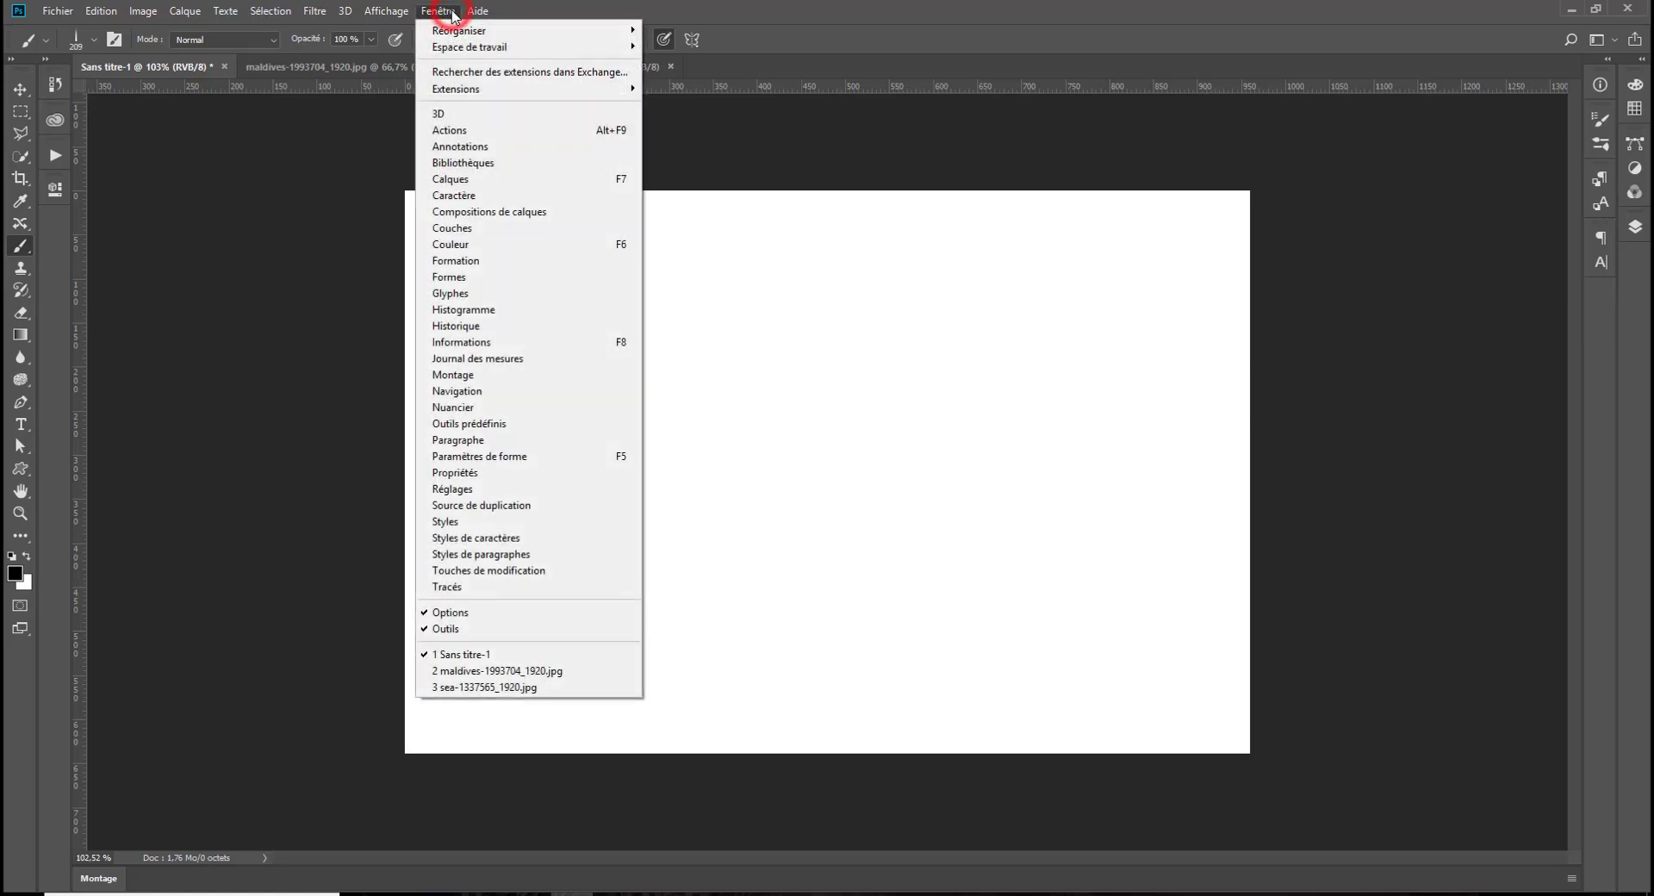
left_click(498, 461)
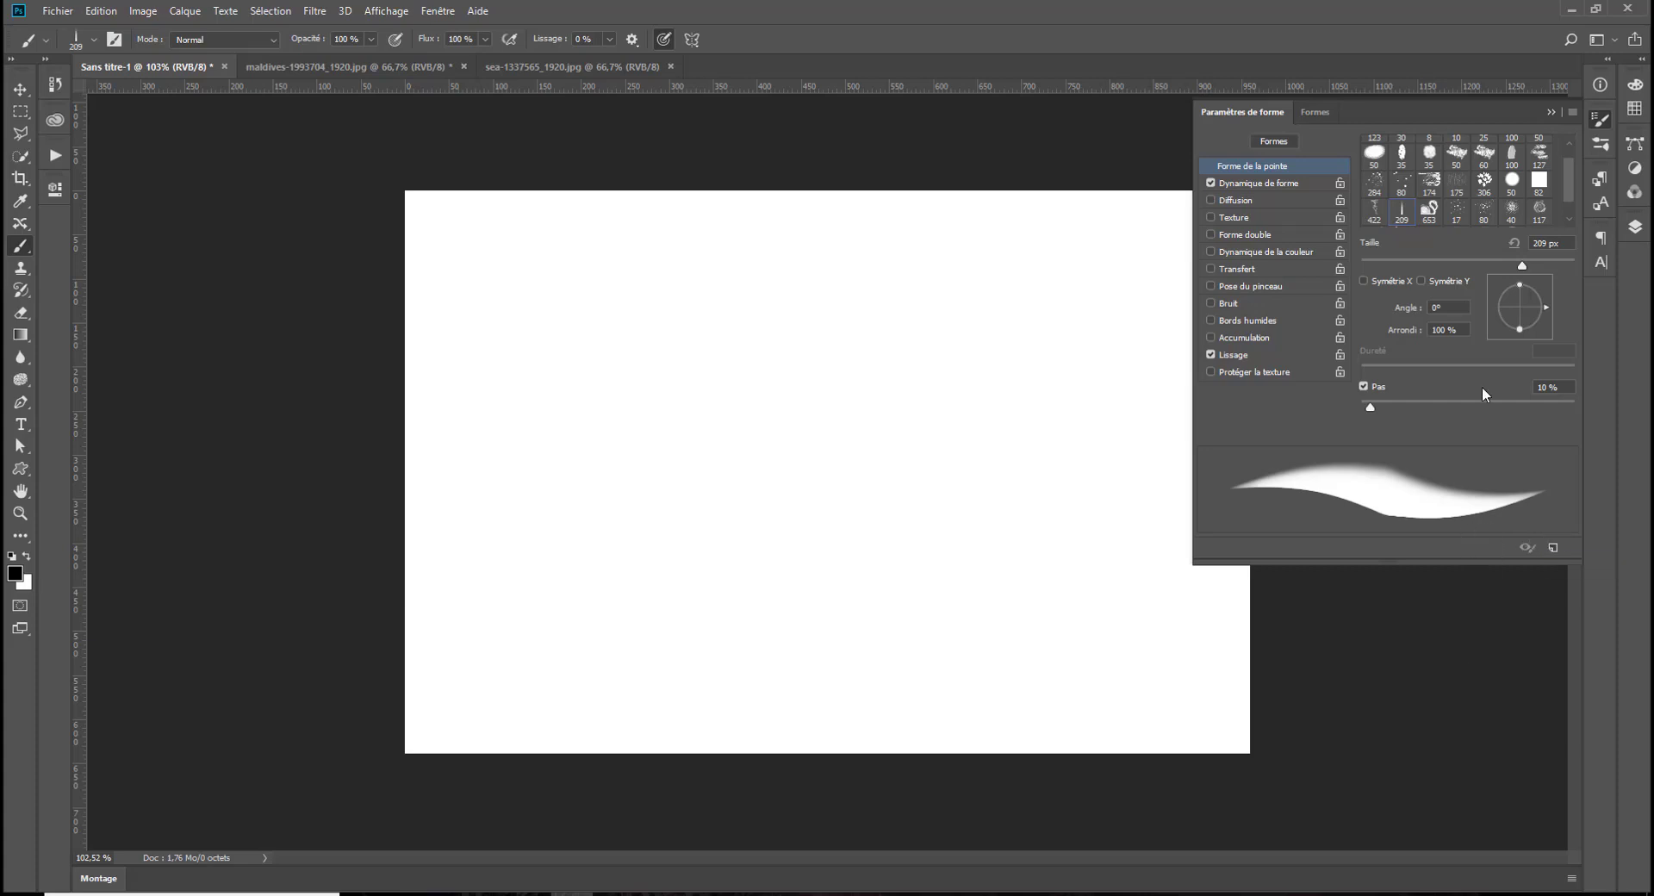
scroll(1469, 203, "down", 1)
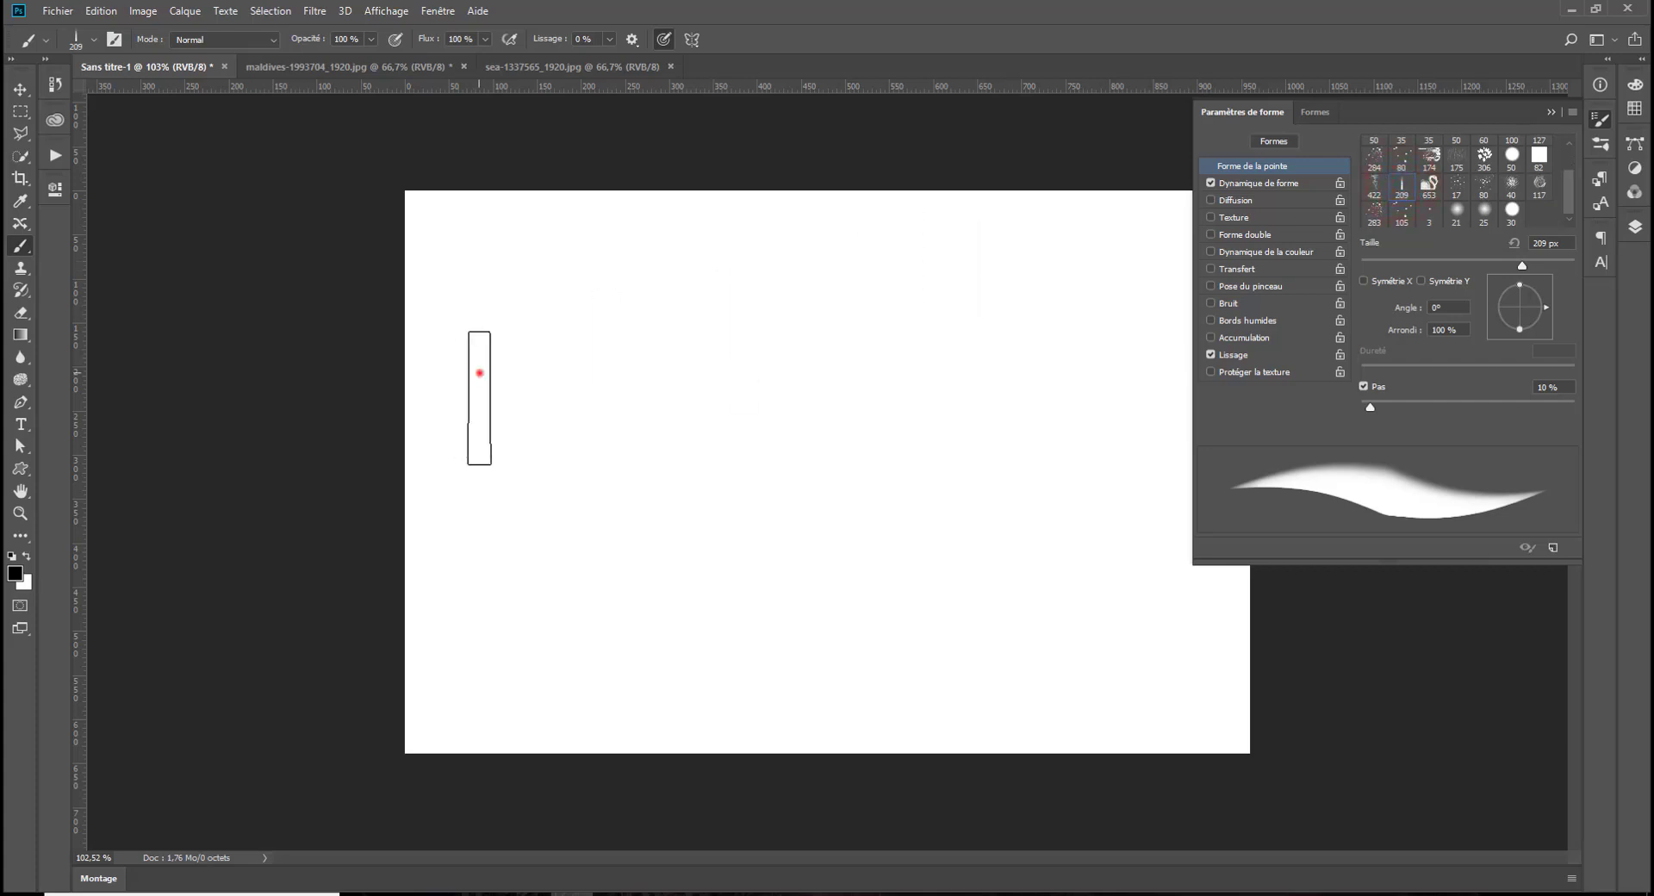
mouse_move(478, 372)
left_mouse_down()
mouse_move(701, 594)
mouse_move(724, 594)
left_mouse_up()
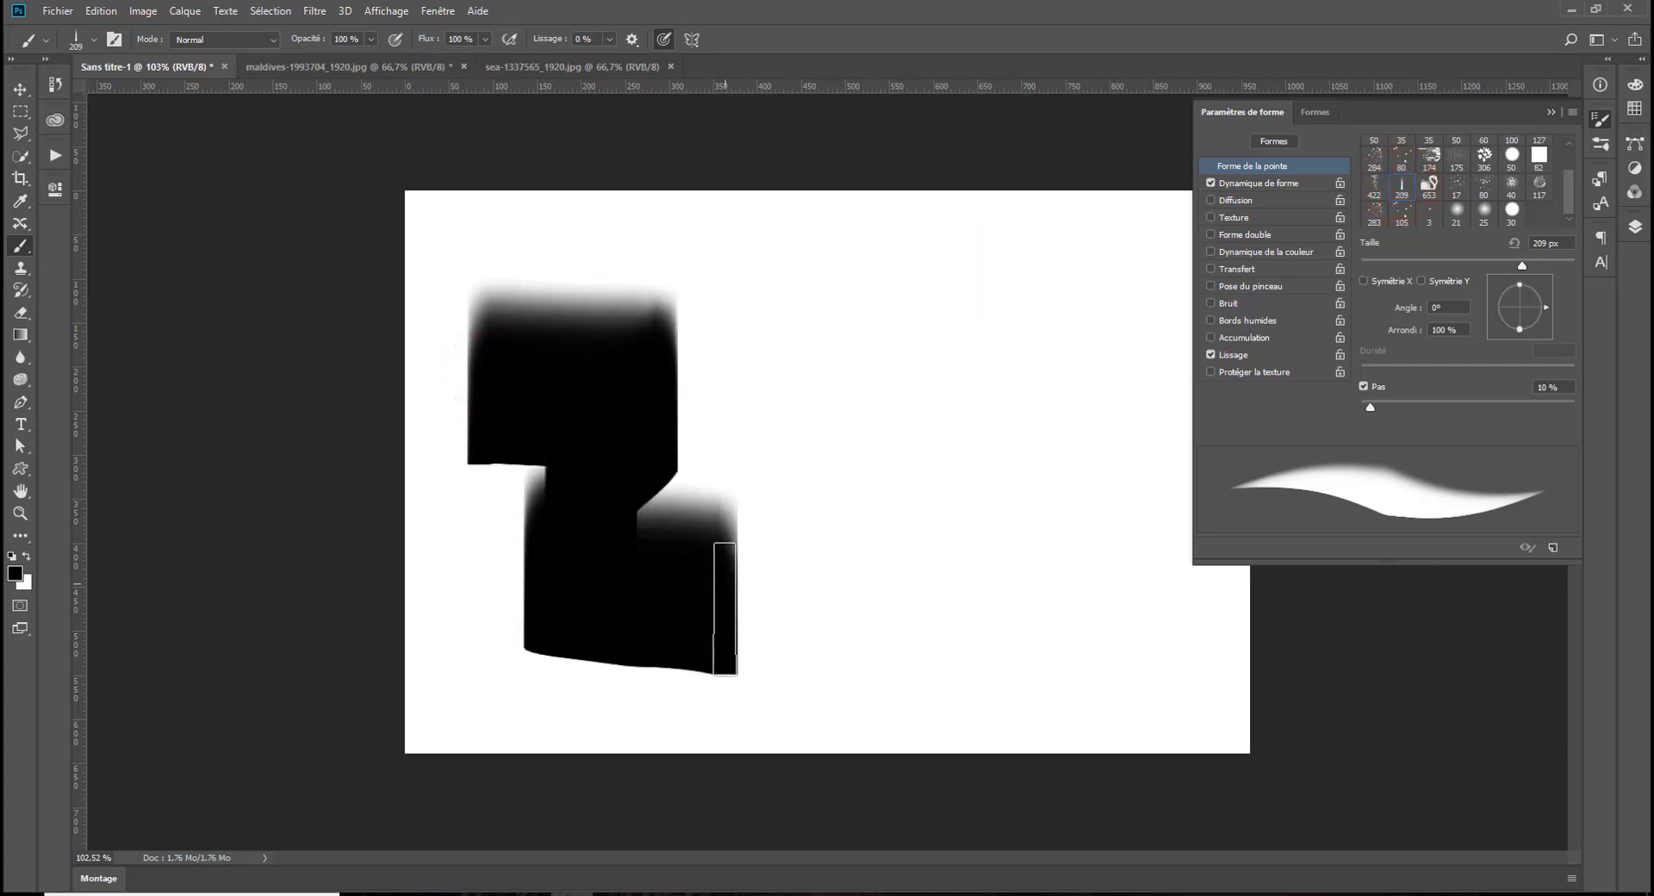
key("ctrl+z")
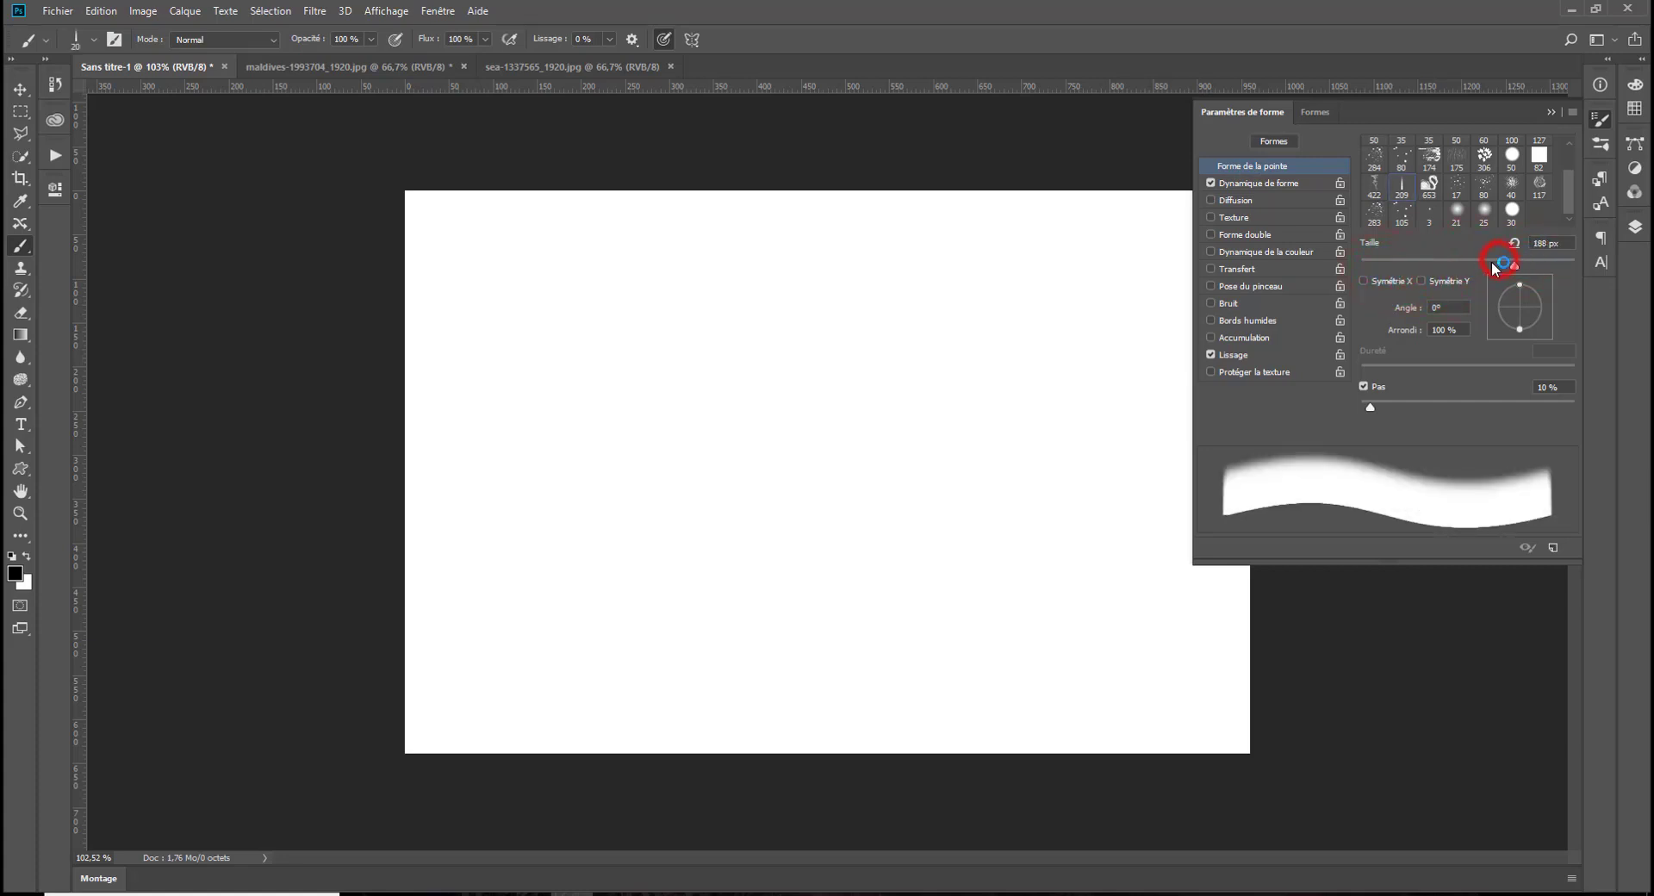
Set the bar brush's size to 71 px, toggle its Symétrie options on and off, and rotate the tip to 93°
left_click_drag(1469, 262, 1437, 263)
left_click(1383, 285)
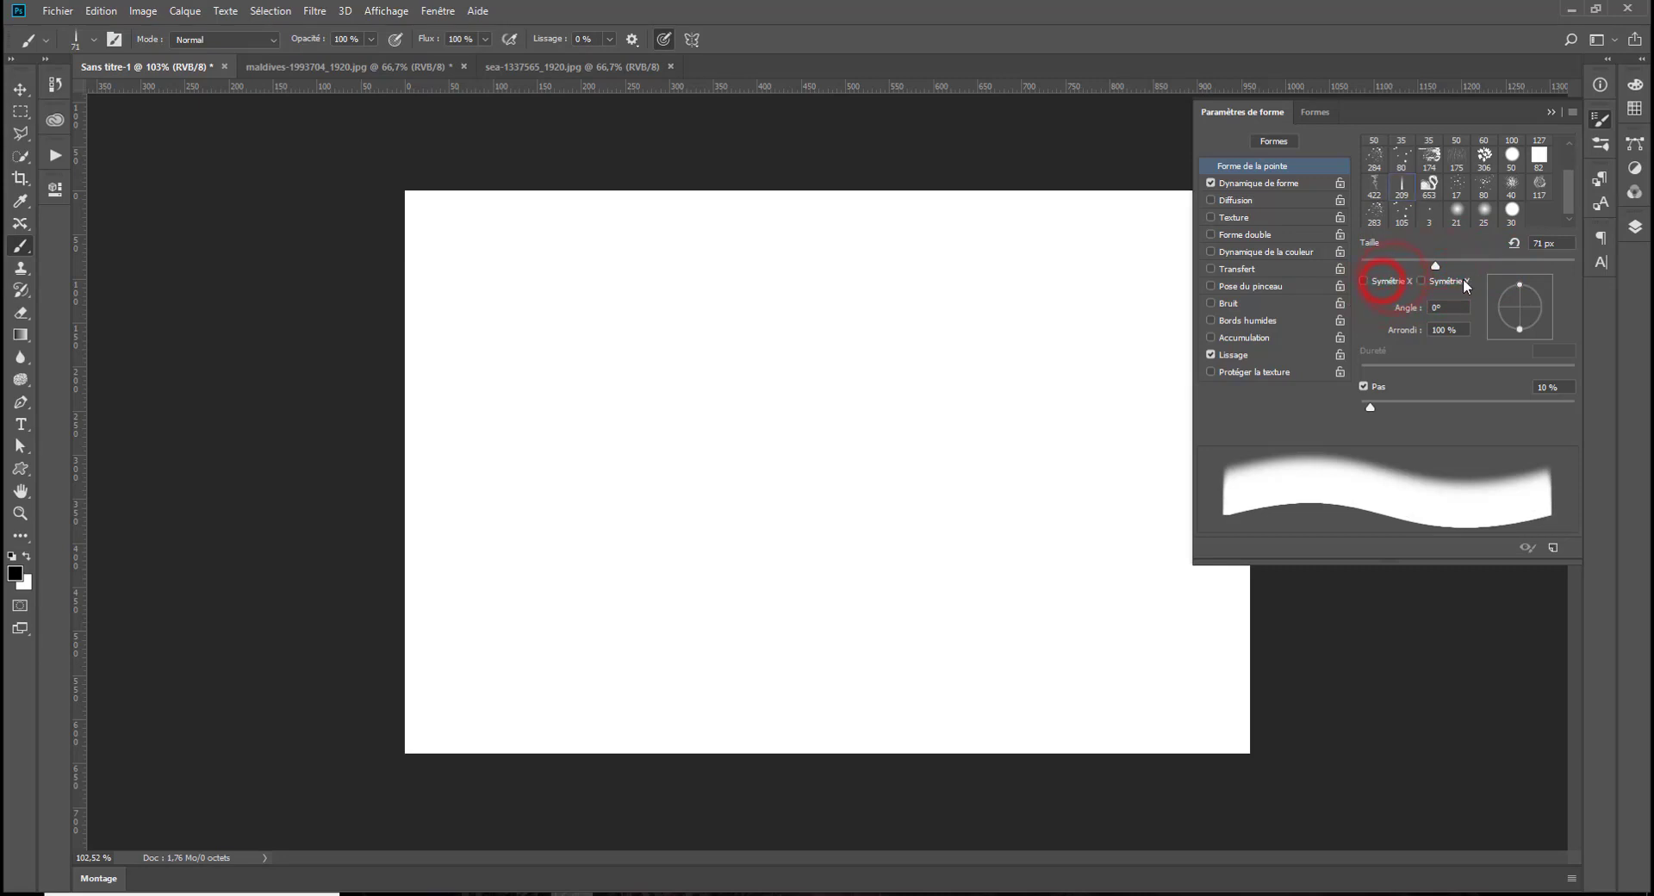
left_click(1423, 282)
left_click(1422, 282)
mouse_move(1521, 285)
left_mouse_down()
mouse_move(1536, 285)
mouse_move(1506, 276)
mouse_move(1521, 291)
left_mouse_up()
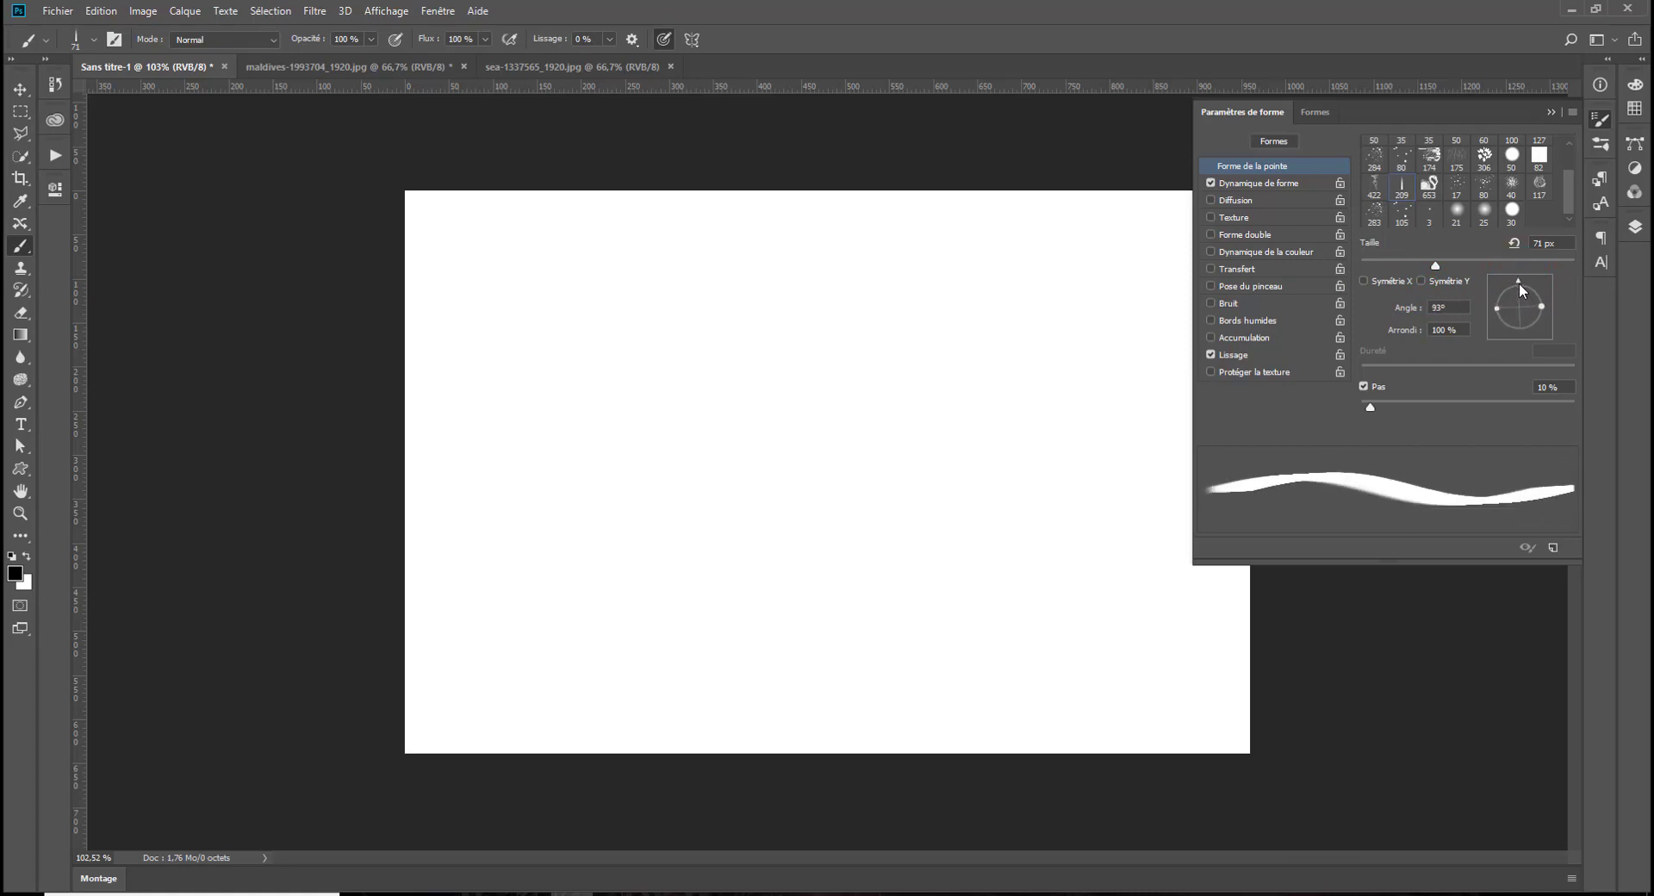
Paint two test strokes with the 93° bar tip, rotate the tip to 16°, and paint another stroke for comparison
mouse_move(634, 325)
left_mouse_down()
mouse_move(663, 379)
mouse_move(588, 579)
left_mouse_up()
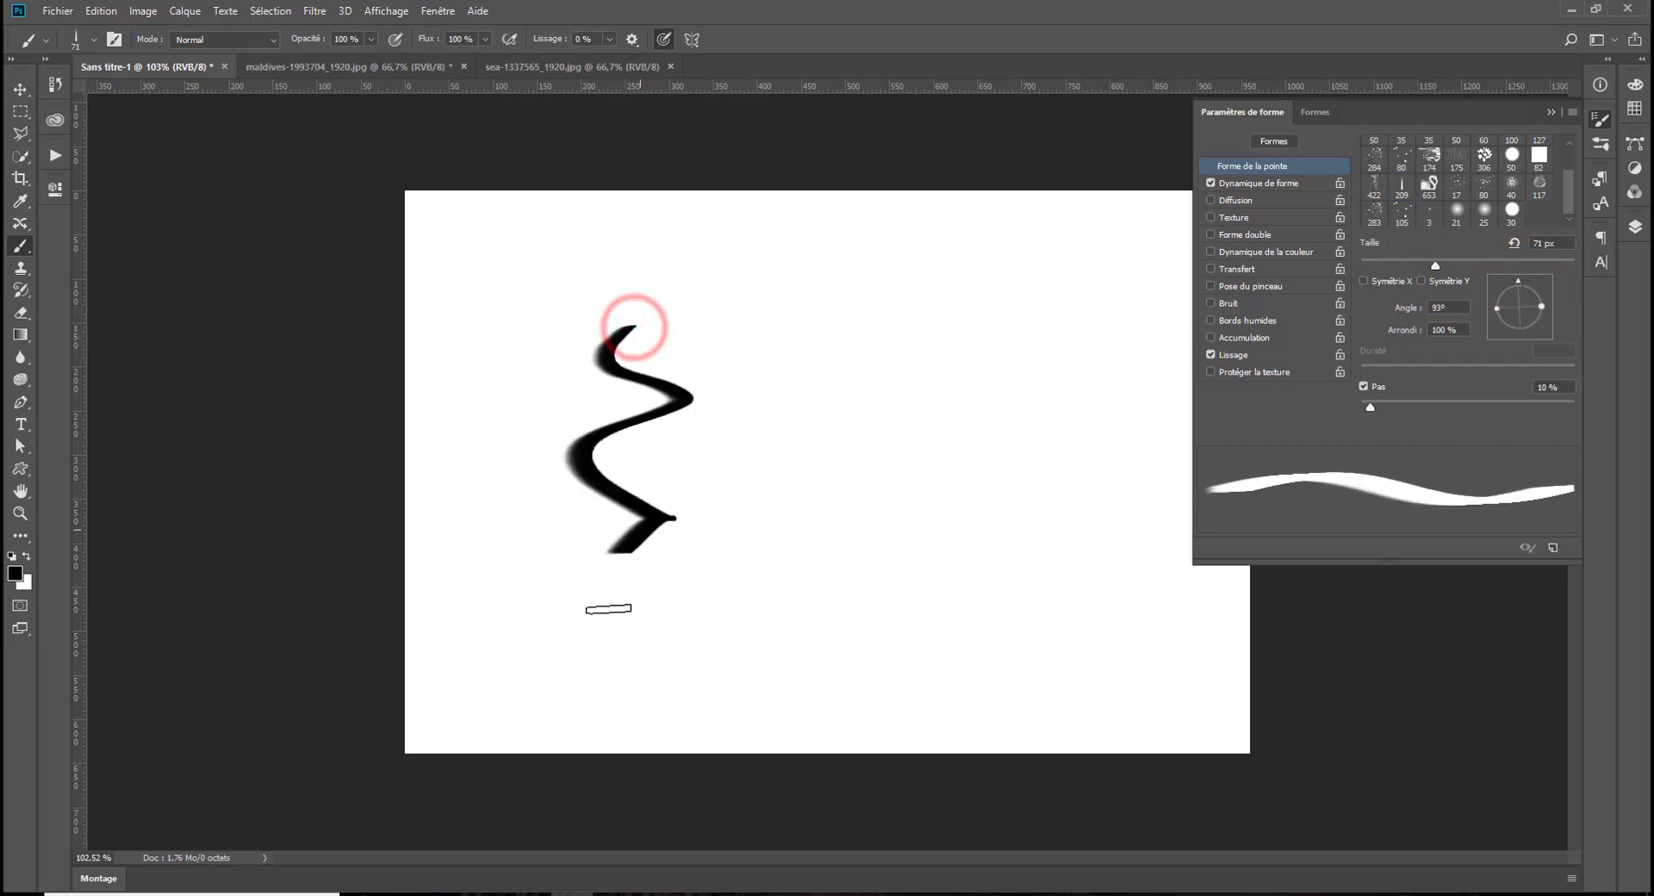
mouse_move(754, 559)
left_mouse_down()
mouse_move(773, 568)
mouse_move(778, 459)
left_mouse_up()
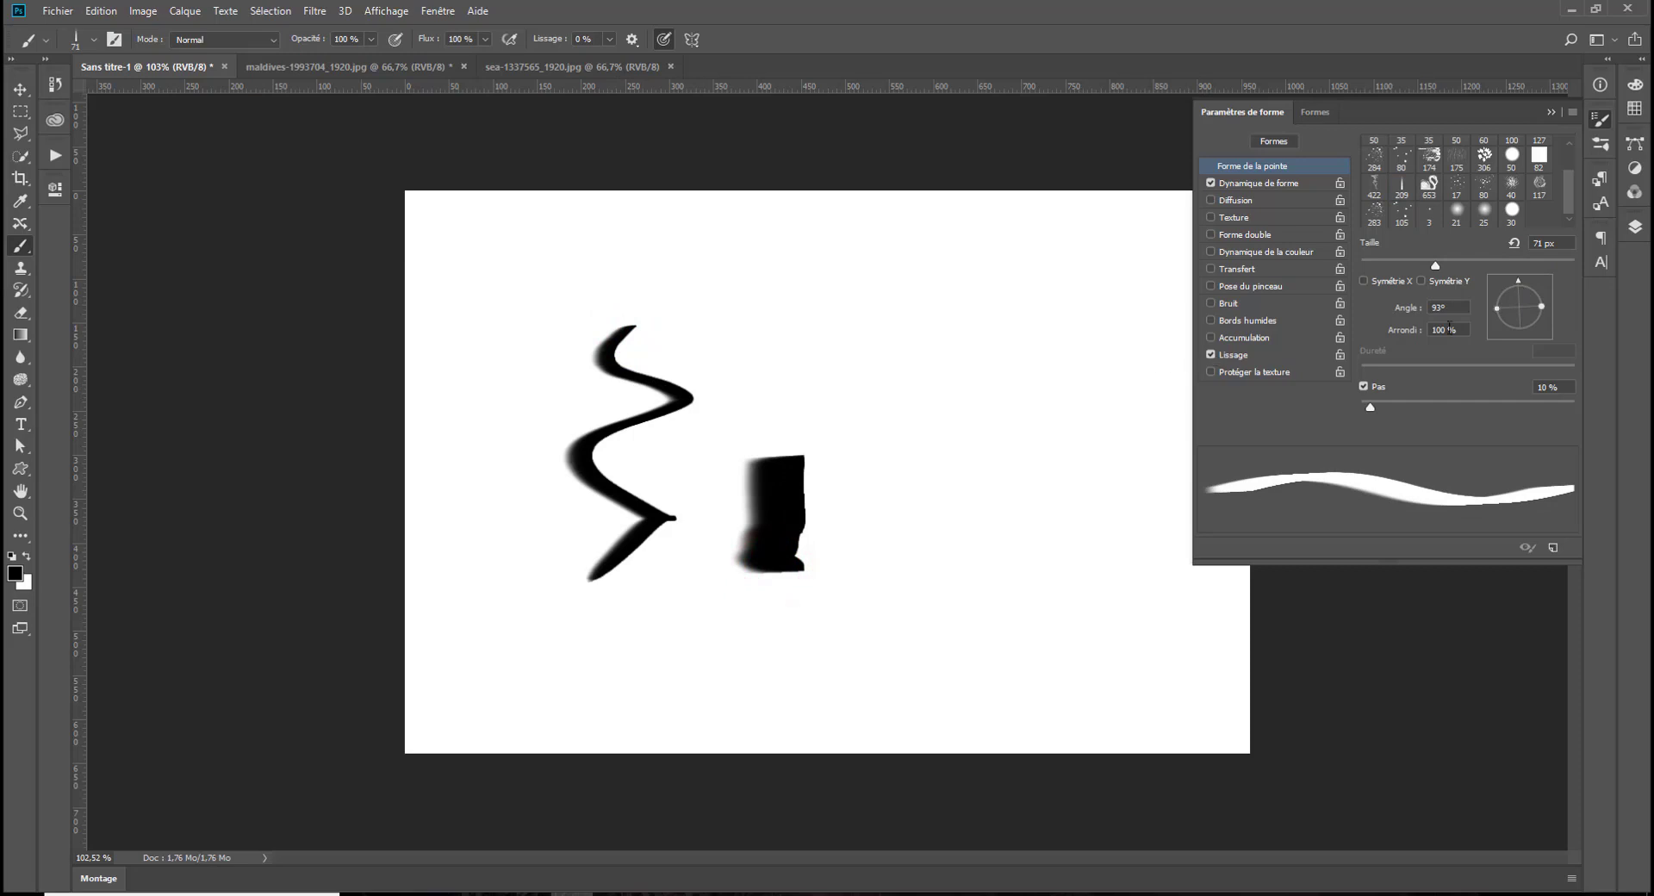
left_click_drag(1518, 281, 1544, 300)
mouse_move(960, 386)
left_mouse_down()
mouse_move(915, 473)
mouse_move(939, 627)
left_mouse_up()
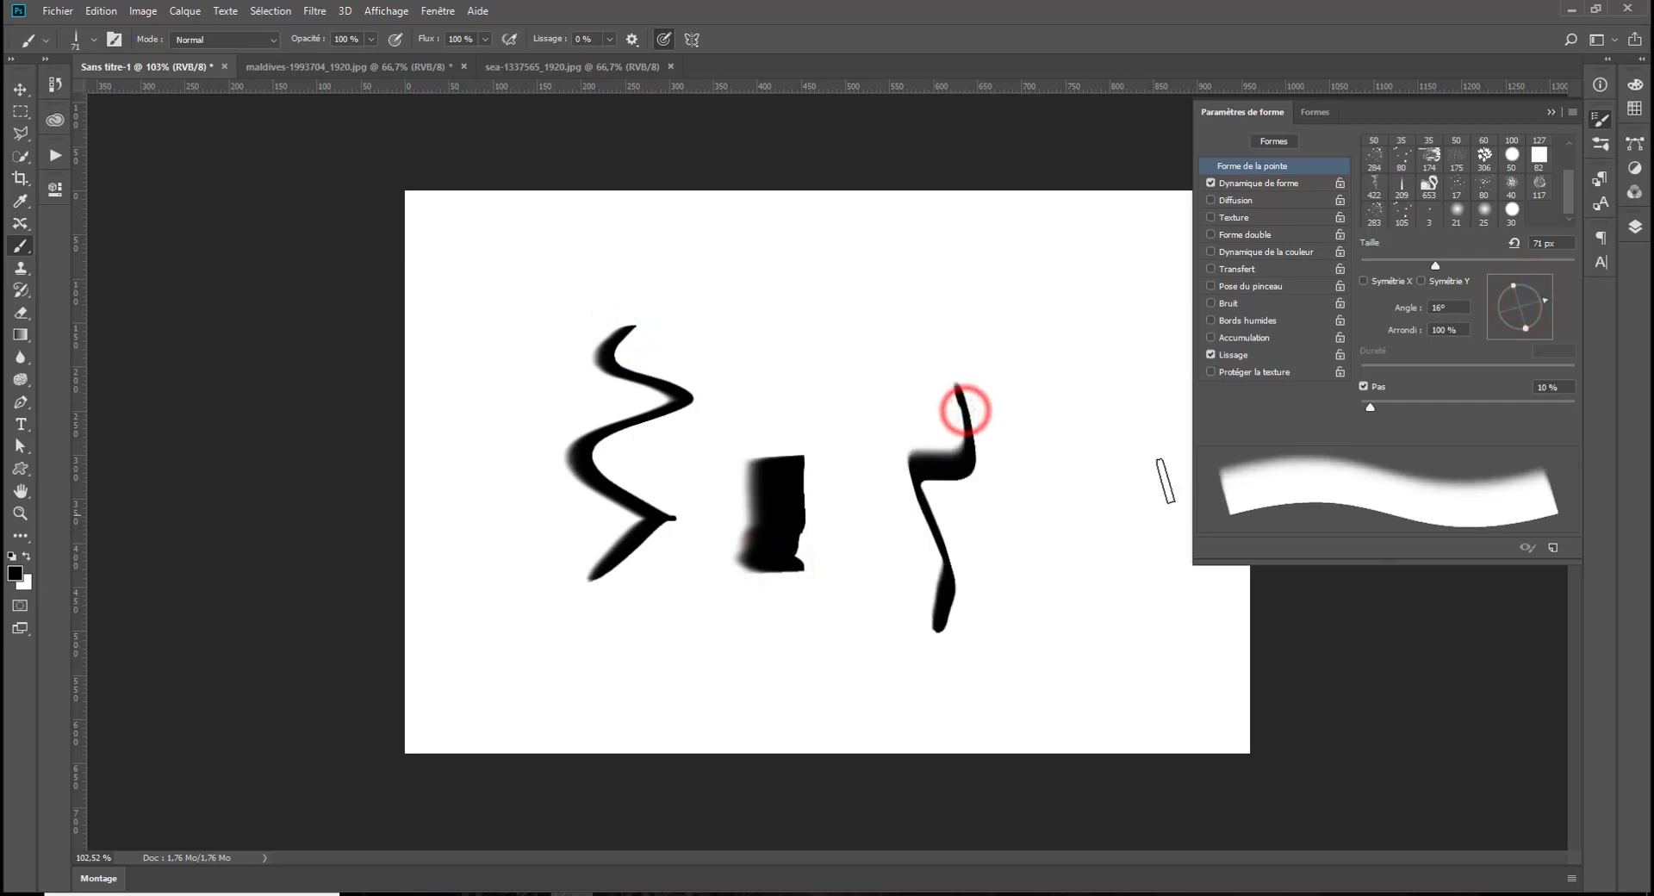
Rotate the bar tip to -60°, paint two test strokes, and undo all test strokes on the canvas
left_click_drag(1542, 327, 1521, 333)
left_click_drag(1057, 360, 1087, 423)
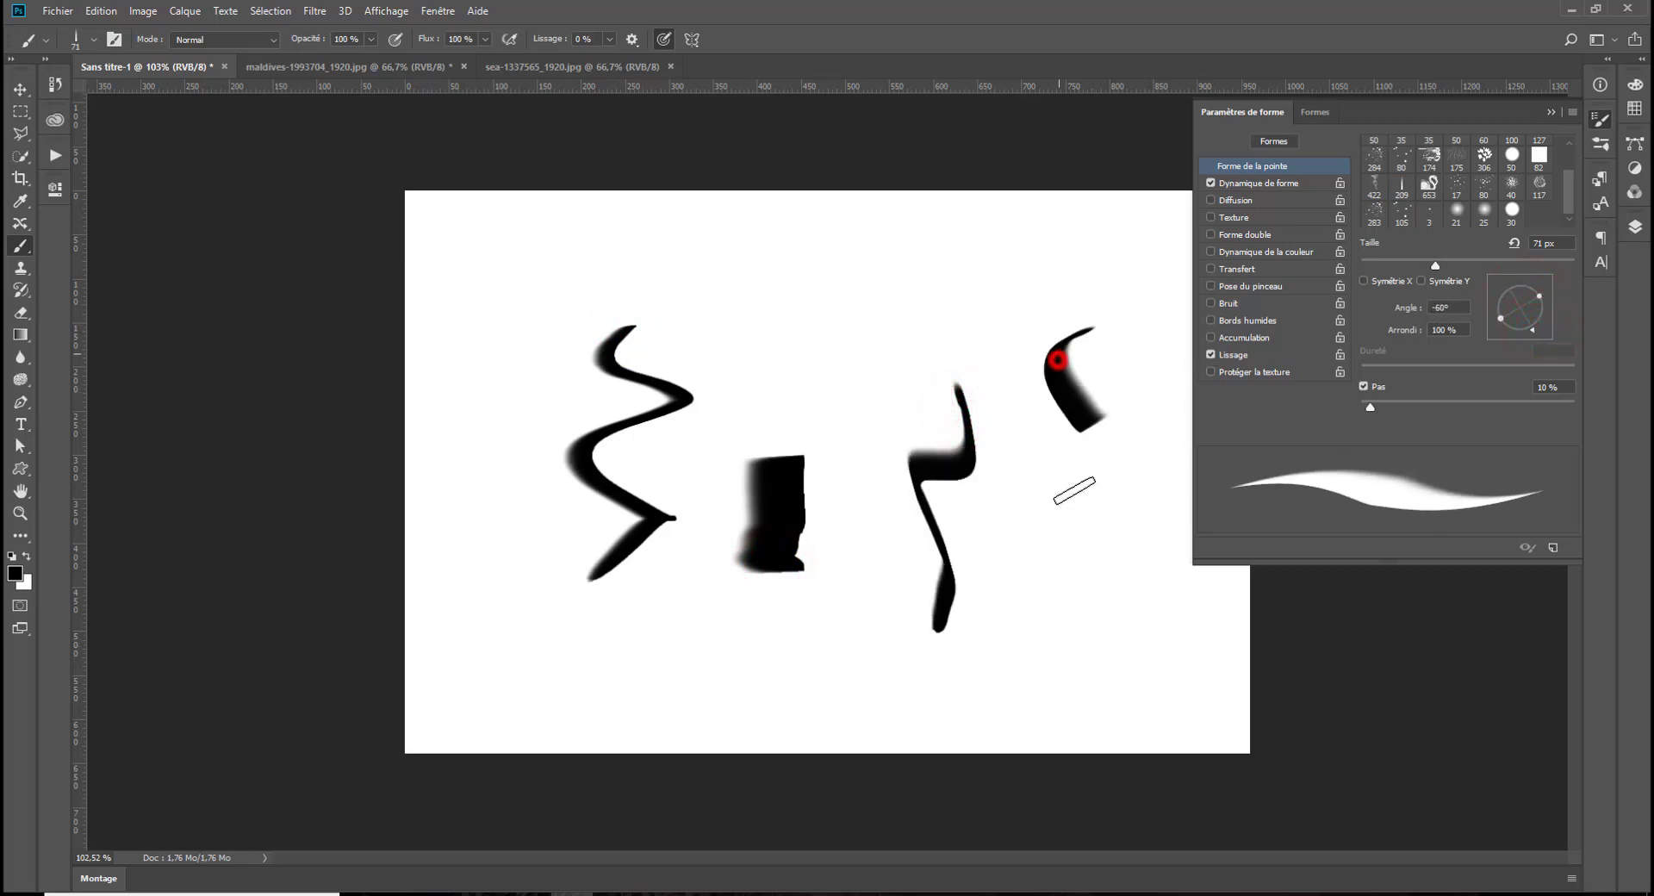
left_click_drag(1074, 490, 1119, 672)
key("ctrl+z")
key("ctrl+z")
key("ctrl+z")
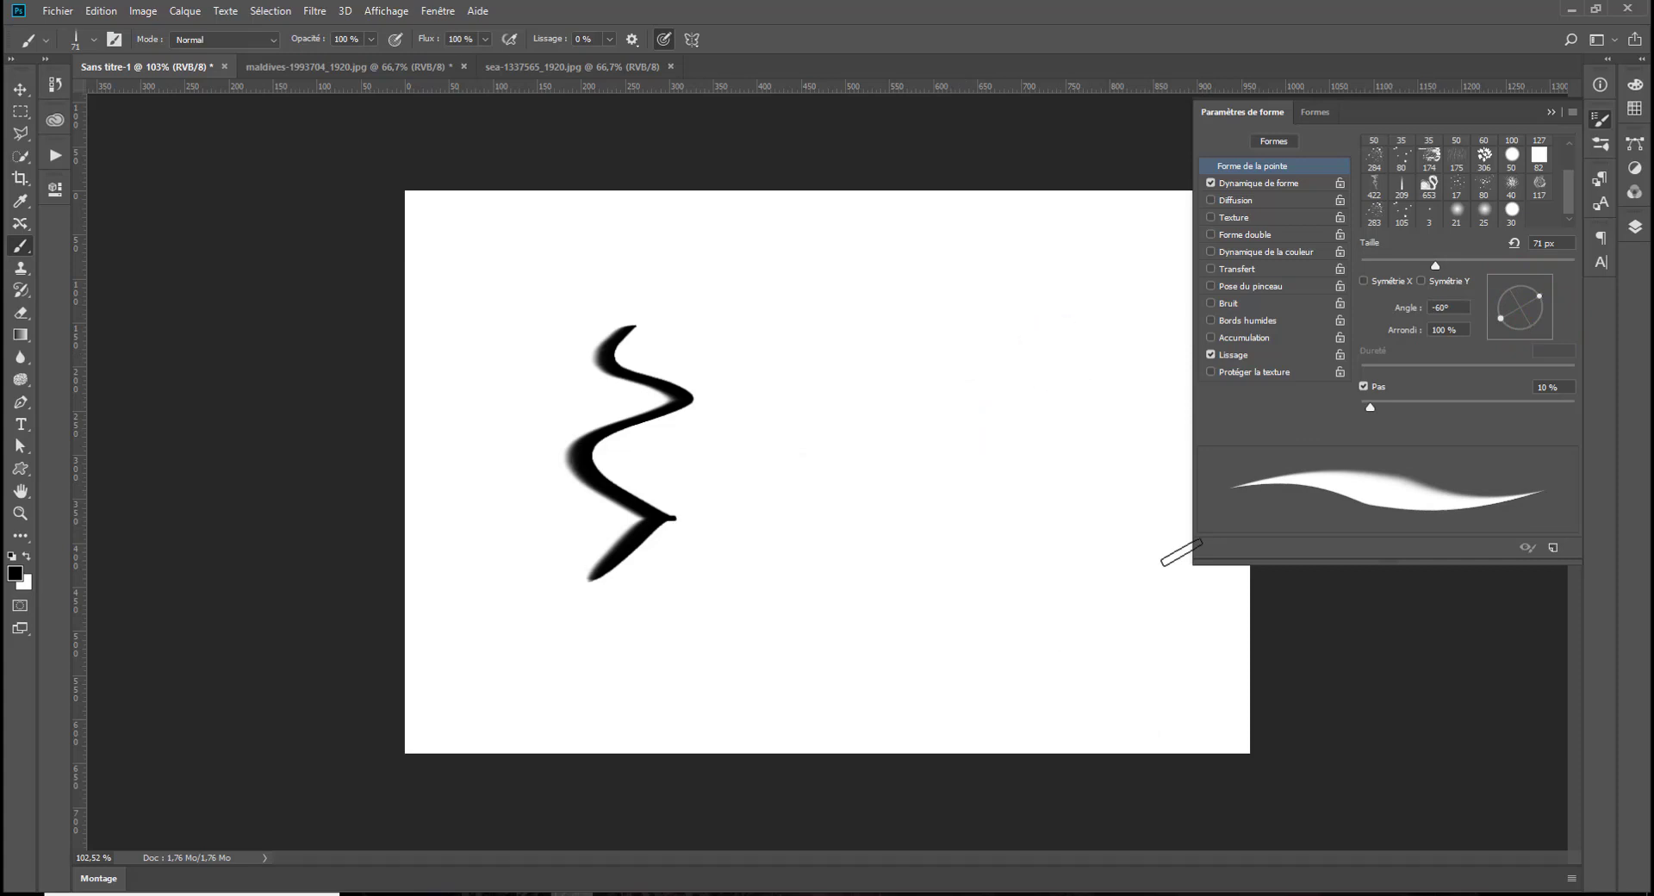
key("ctrl+z")
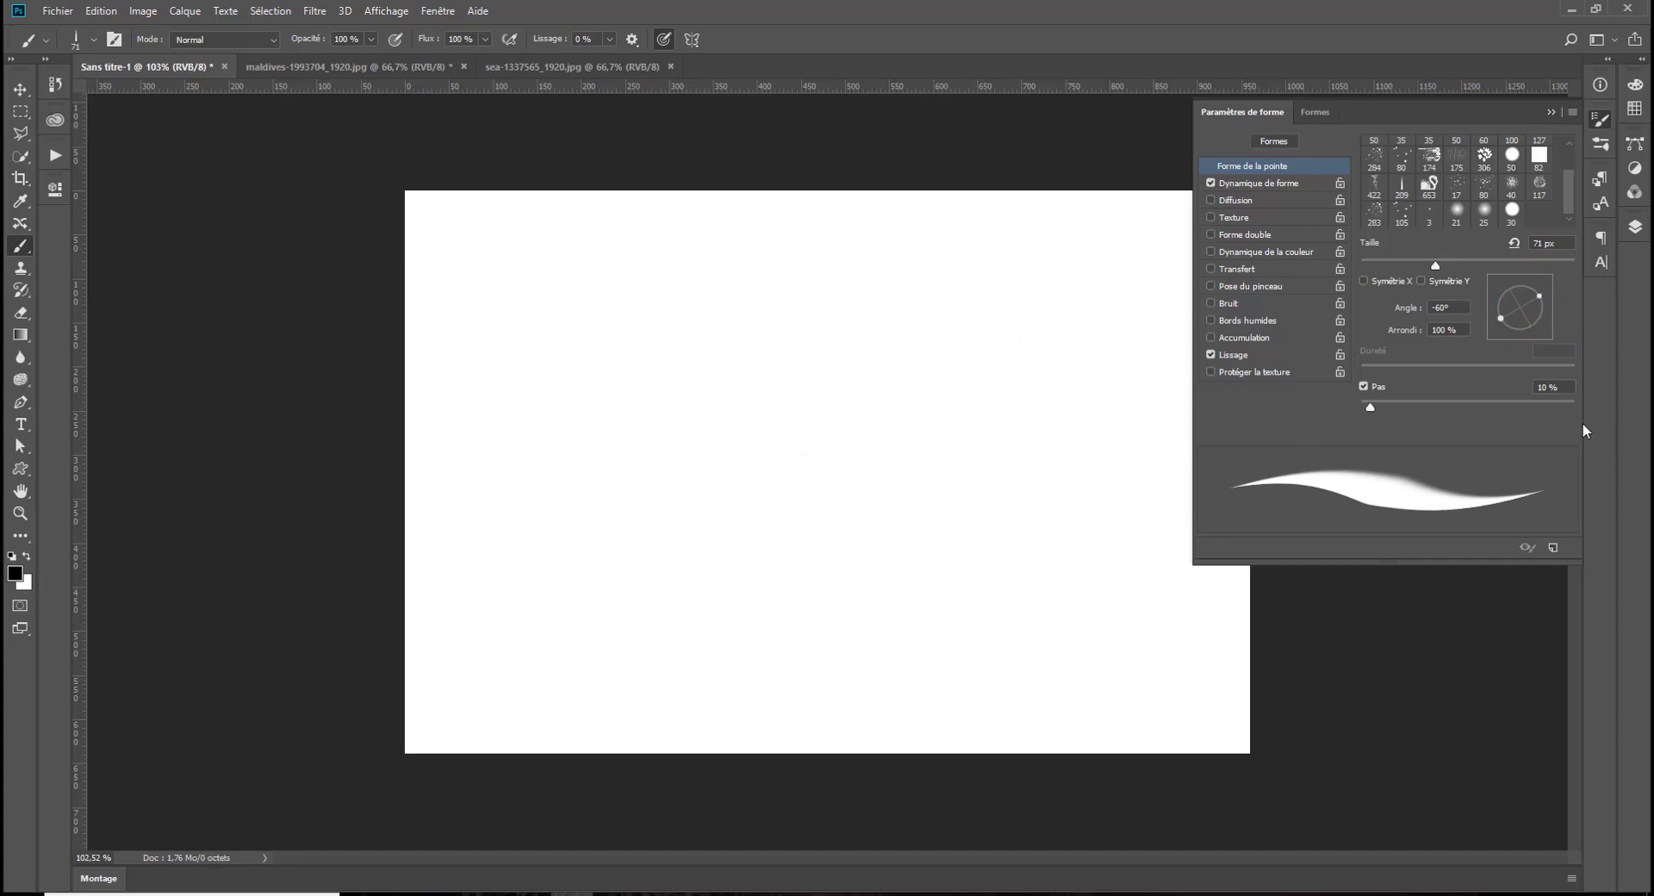
Compare the brush spacing (Pas) at 1% and 801% with a test stroke for each, and clear the canvas to white
mouse_move(1403, 401)
left_mouse_down()
mouse_move(1348, 412)
mouse_move(1517, 406)
mouse_move(1294, 409)
left_mouse_up()
mouse_move(812, 308)
left_mouse_down()
mouse_move(706, 336)
mouse_move(790, 440)
mouse_move(701, 486)
mouse_move(702, 532)
left_mouse_up()
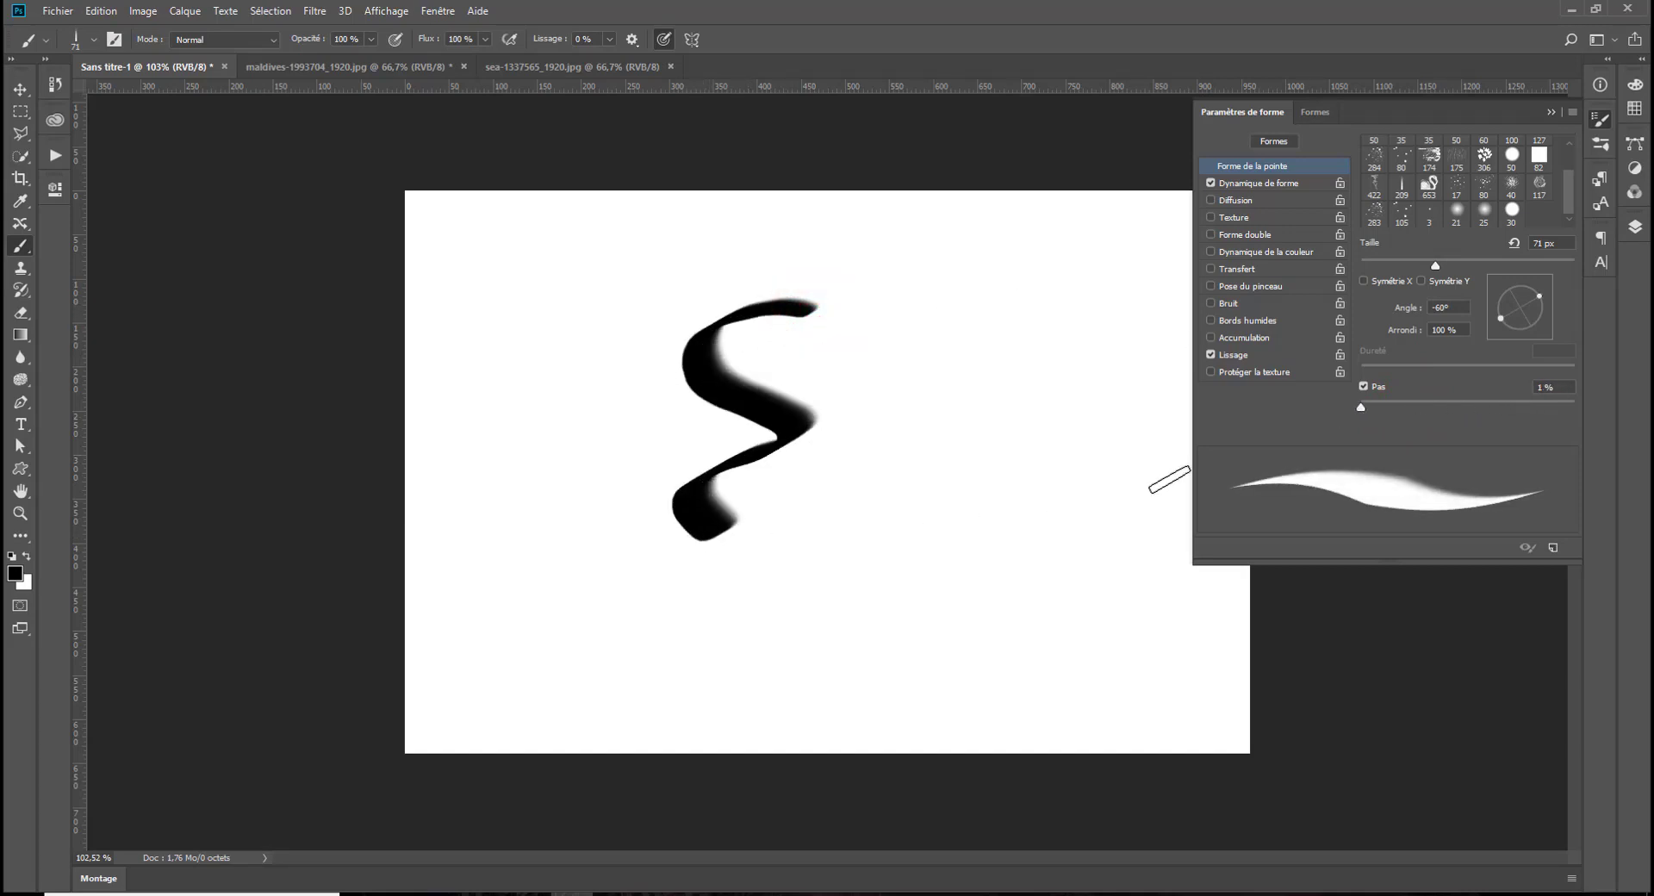
left_click_drag(1425, 403, 1559, 406)
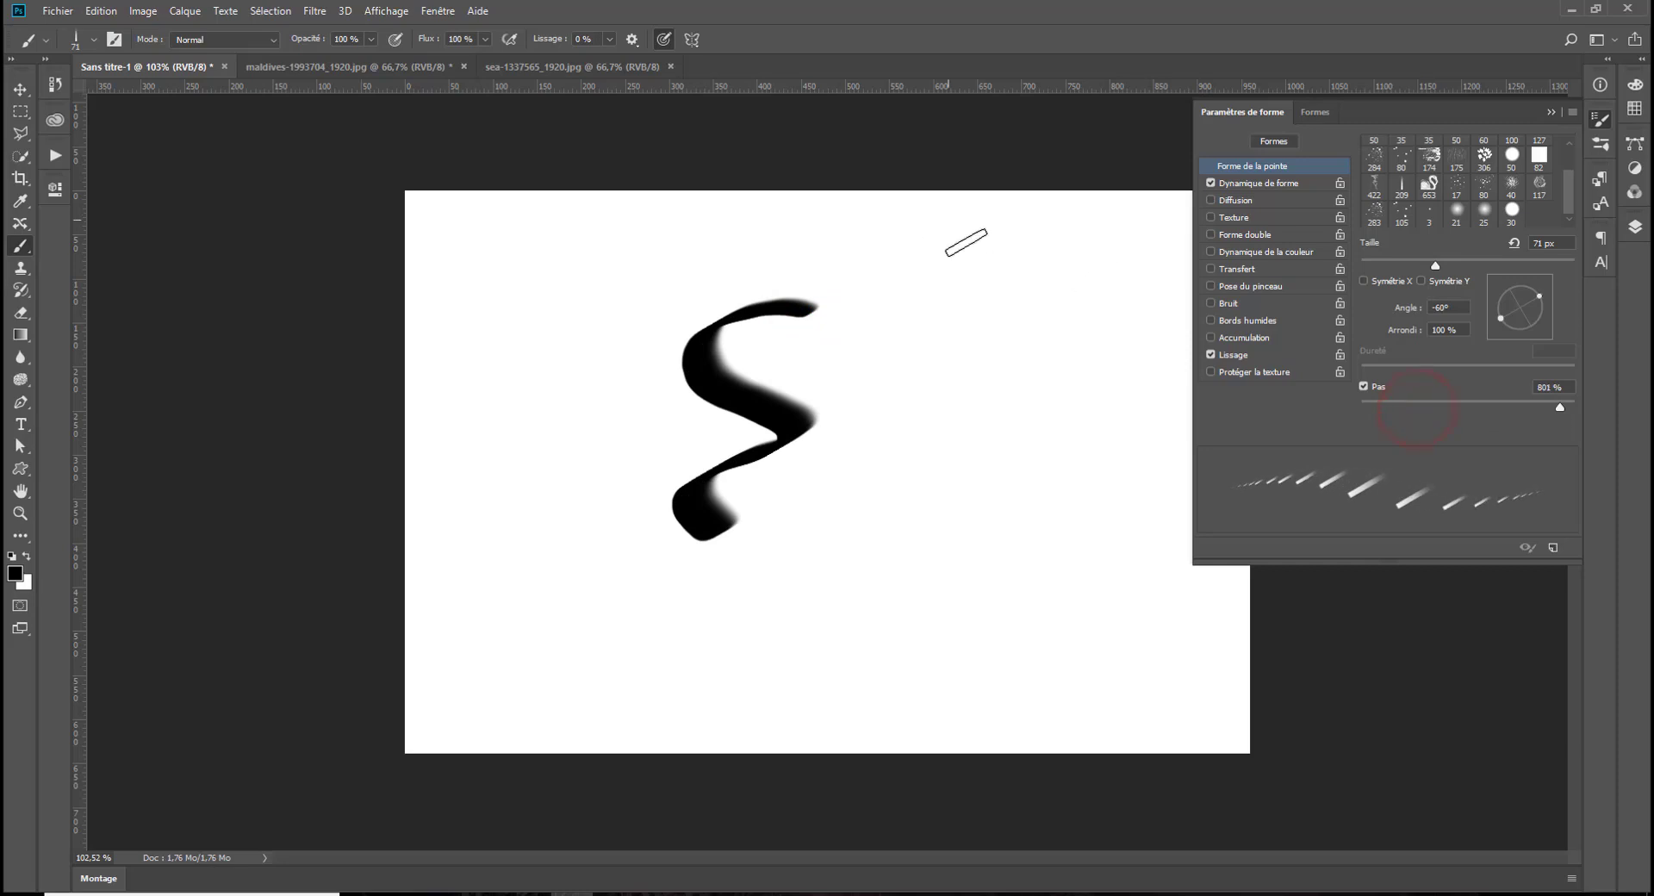
left_click(1059, 275)
mouse_move(1000, 288)
left_mouse_down()
mouse_move(1030, 395)
mouse_move(948, 569)
mouse_move(1044, 702)
left_mouse_up()
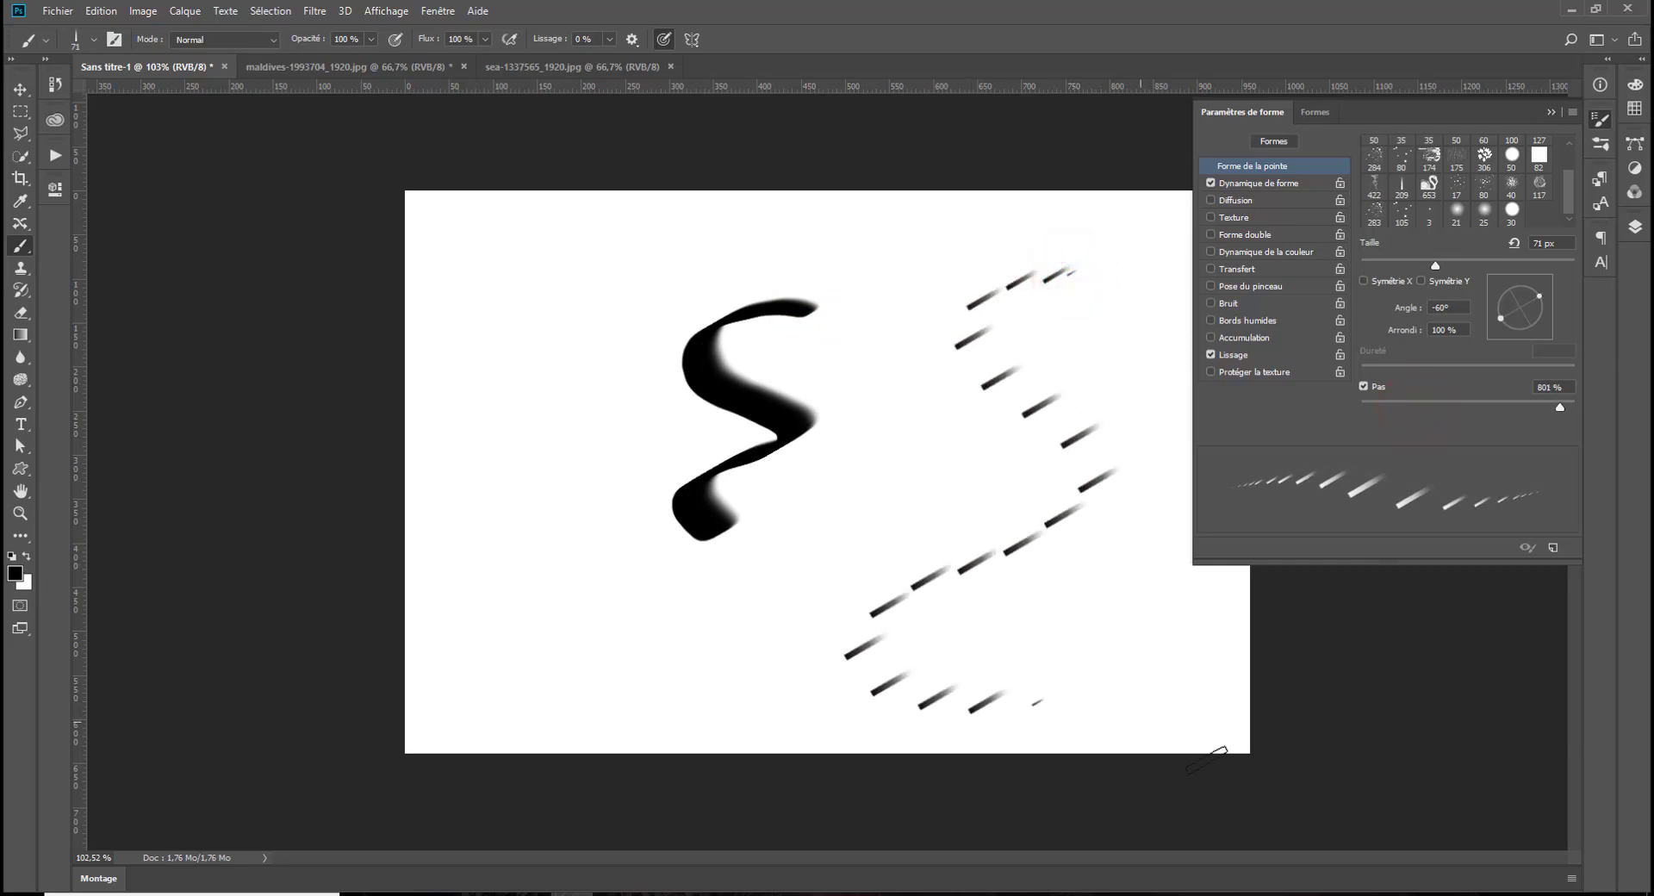
key("ctrl+BackSpace")
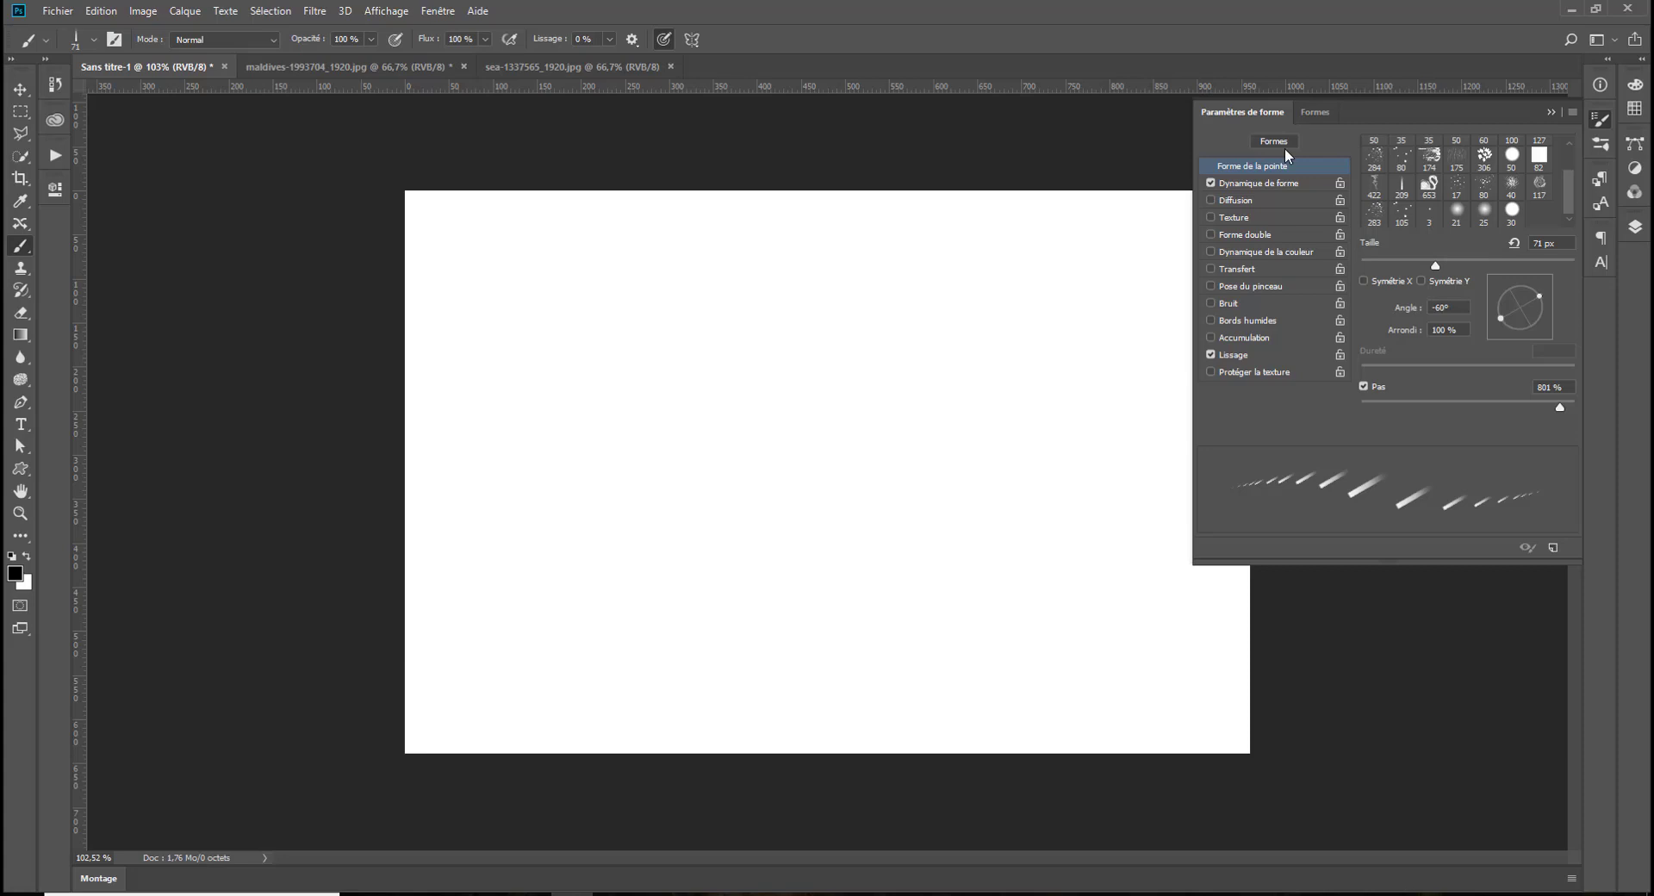
Set the spacing (Pas) to 1% and, in Dynamique de forme, raise the size variation and return it to 0%
left_click(1249, 183)
left_click_drag(1383, 157, 1474, 160)
left_click(1266, 166)
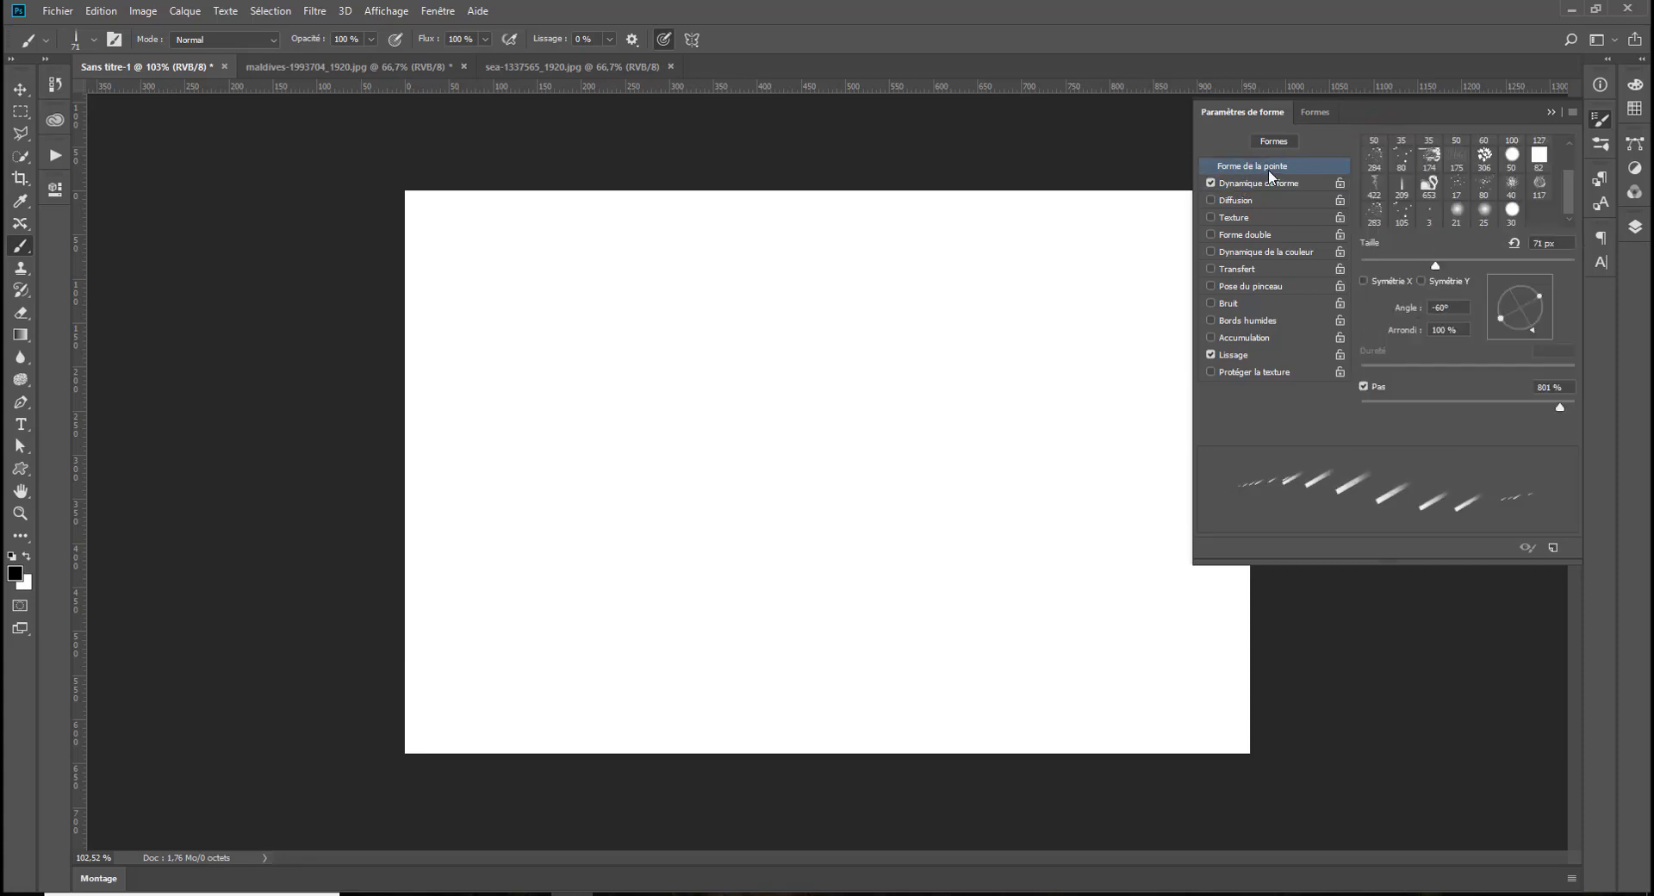
left_click_drag(1364, 407, 1341, 408)
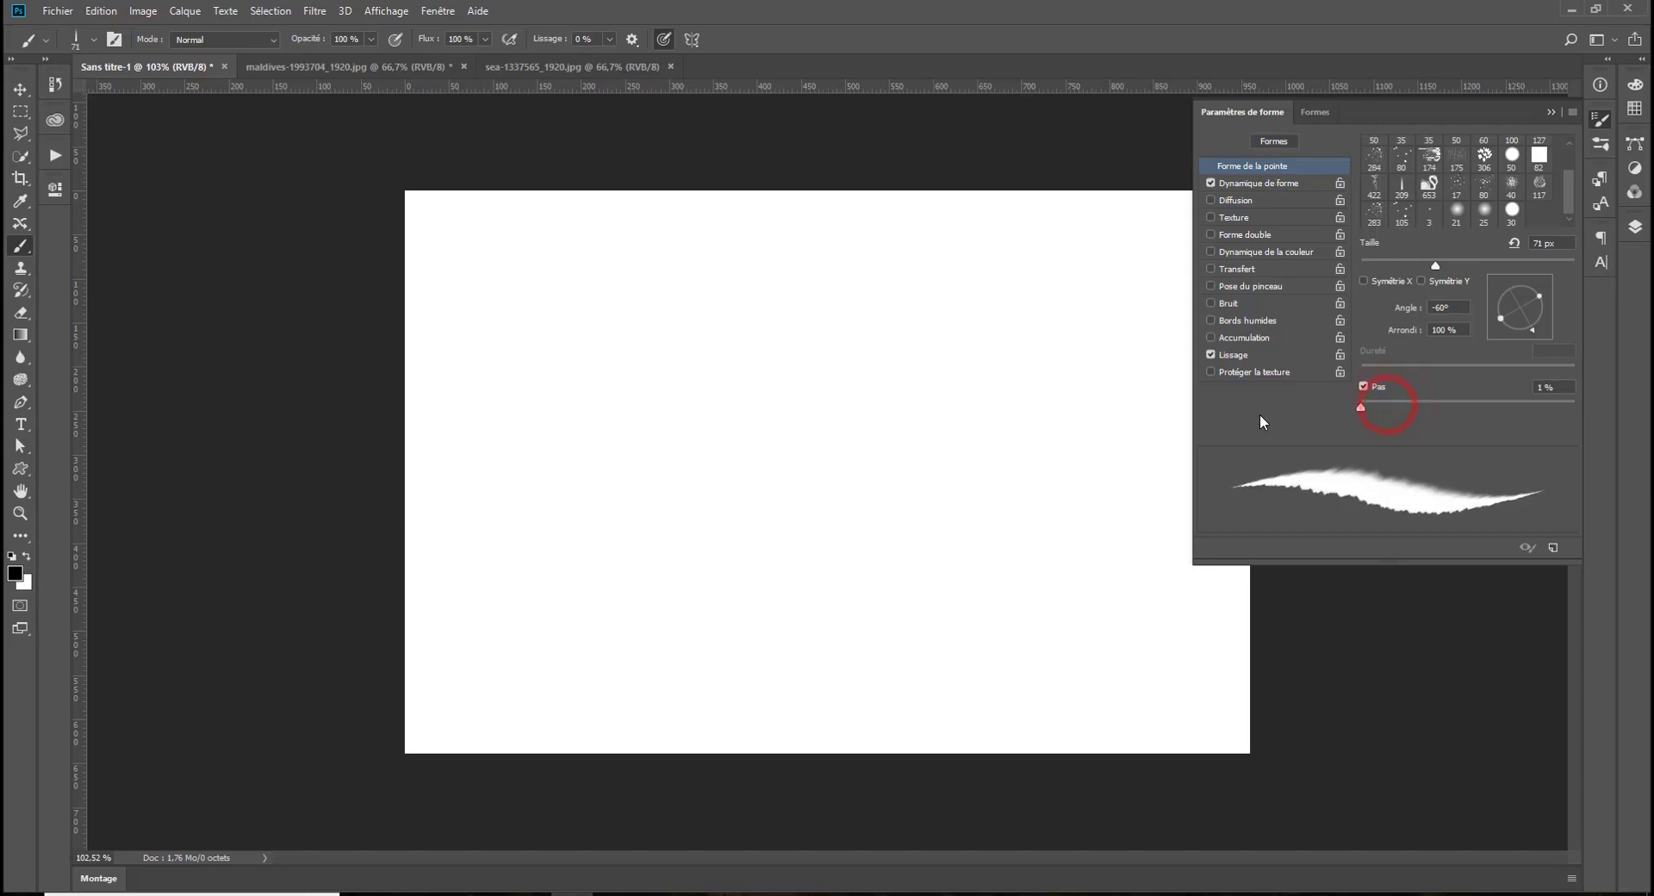
left_click(1250, 183)
left_click_drag(1473, 160, 1359, 160)
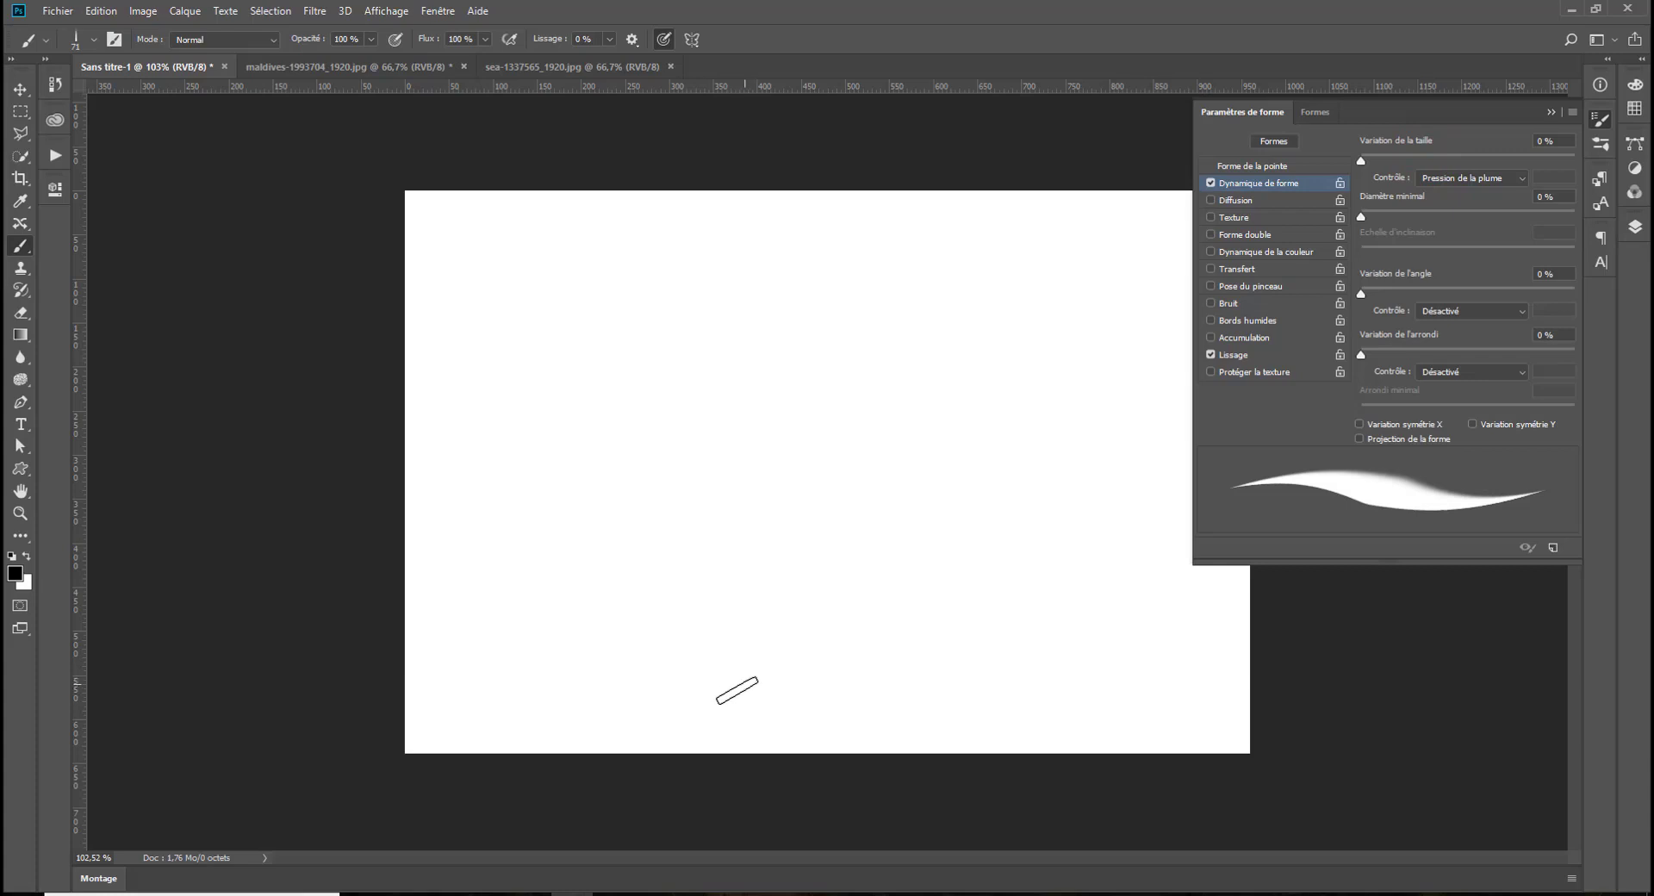
Paint a test stroke without size variation, raise Variation de la taille to 84%, and paint two more strokes
mouse_move(737, 690)
left_mouse_down()
mouse_move(638, 625)
mouse_move(718, 587)
mouse_move(733, 512)
left_mouse_up()
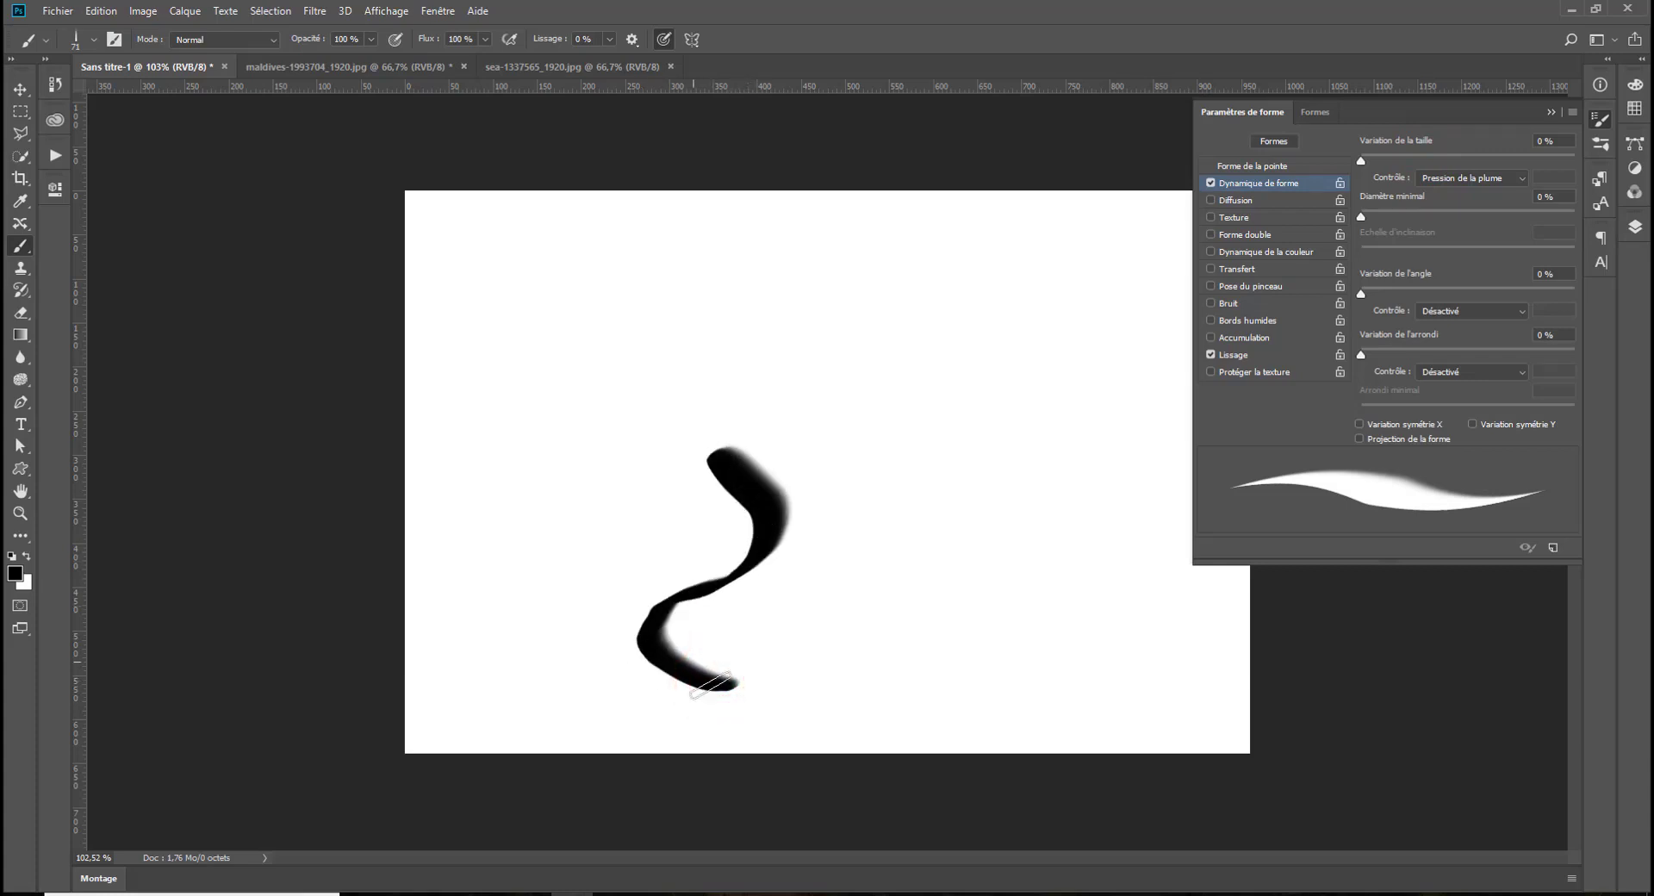
left_click_drag(1416, 157, 1539, 160)
mouse_move(1063, 308)
left_mouse_down()
mouse_move(984, 358)
mouse_move(952, 426)
mouse_move(973, 521)
left_mouse_up()
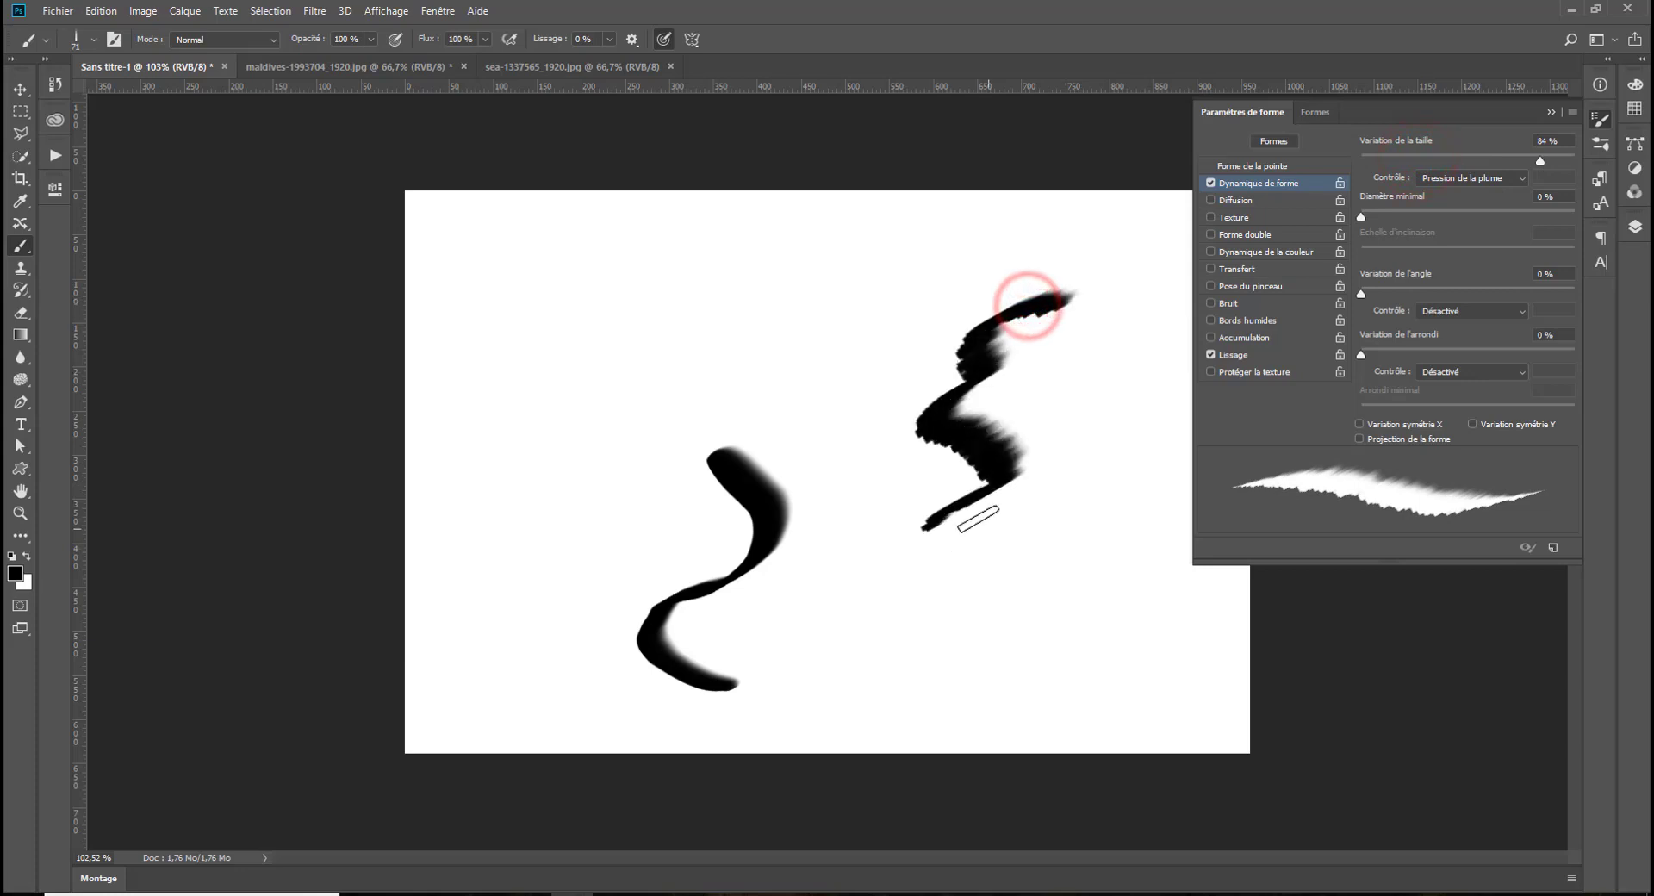
mouse_move(1136, 394)
left_mouse_down()
mouse_move(1068, 457)
mouse_move(1092, 506)
left_mouse_up()
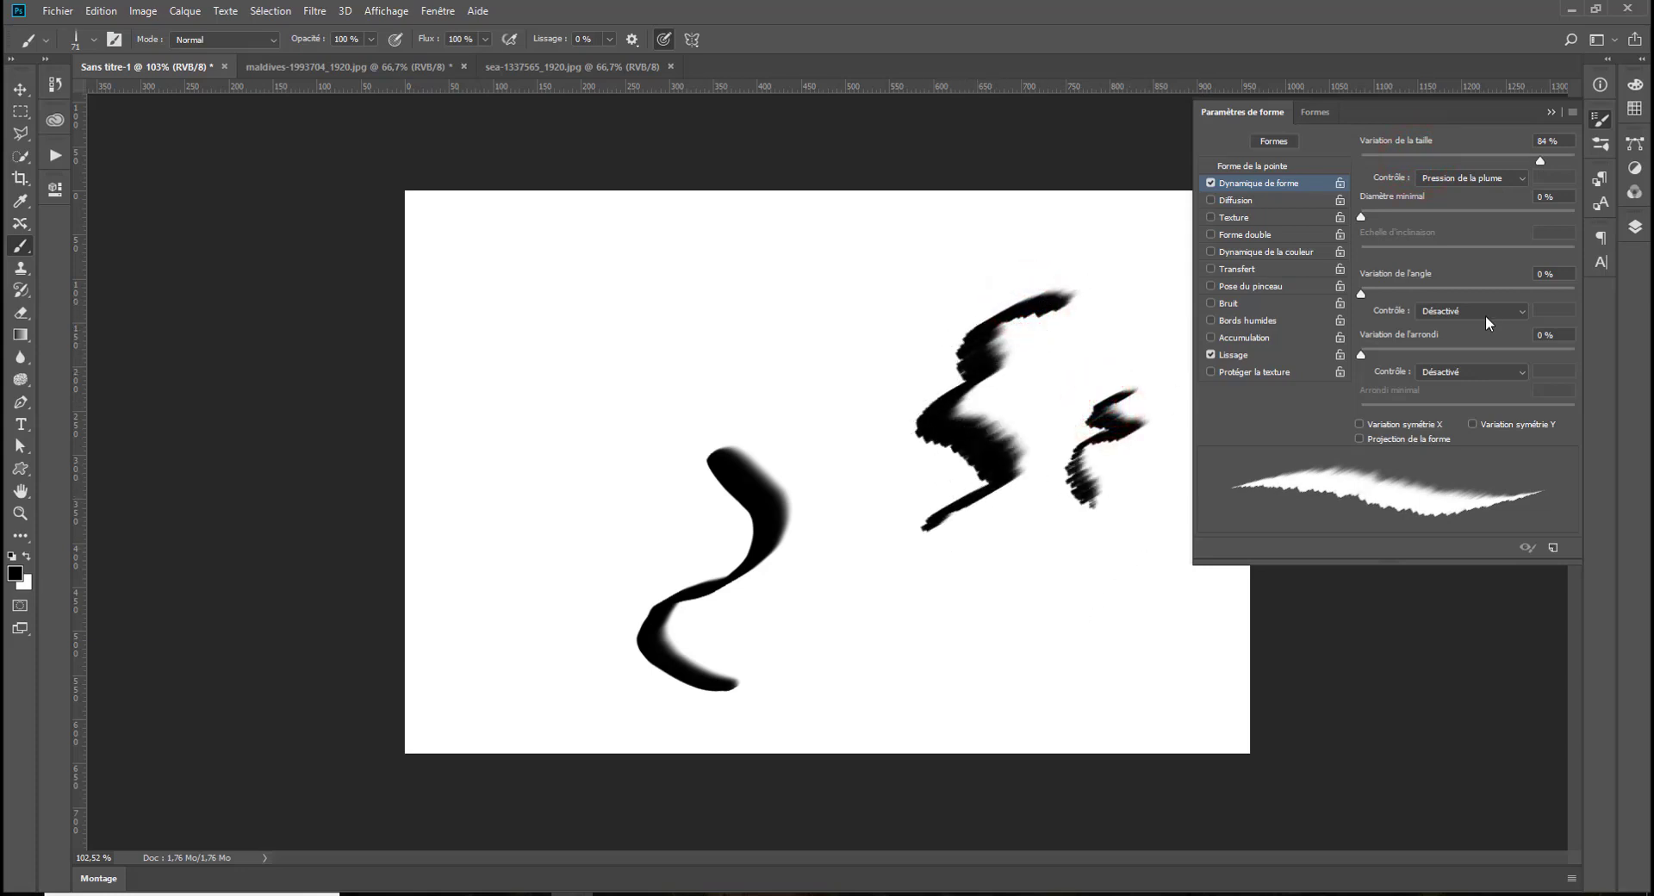
Test the minimum diameter (Diamètre minimal) at 100% and at 0%, painting a curved stroke with each value
mouse_move(1361, 216)
left_mouse_down()
mouse_move(1421, 217)
mouse_move(1319, 216)
left_mouse_up()
left_click(1574, 215)
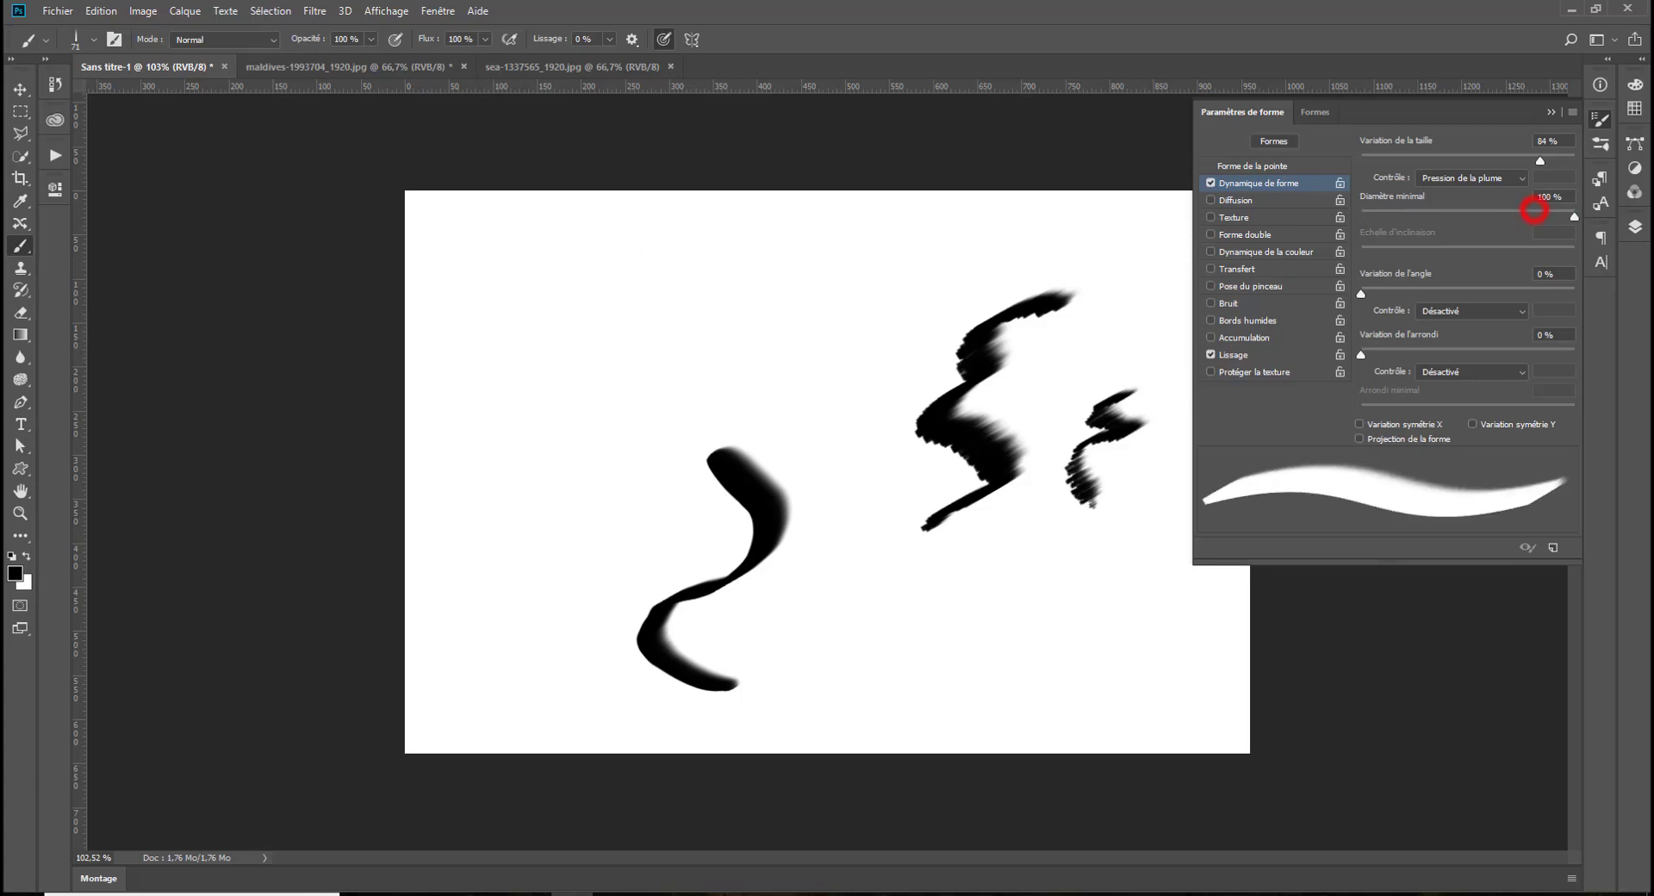
mouse_move(629, 231)
left_mouse_down()
mouse_move(487, 304)
mouse_move(553, 372)
mouse_move(516, 508)
left_mouse_up()
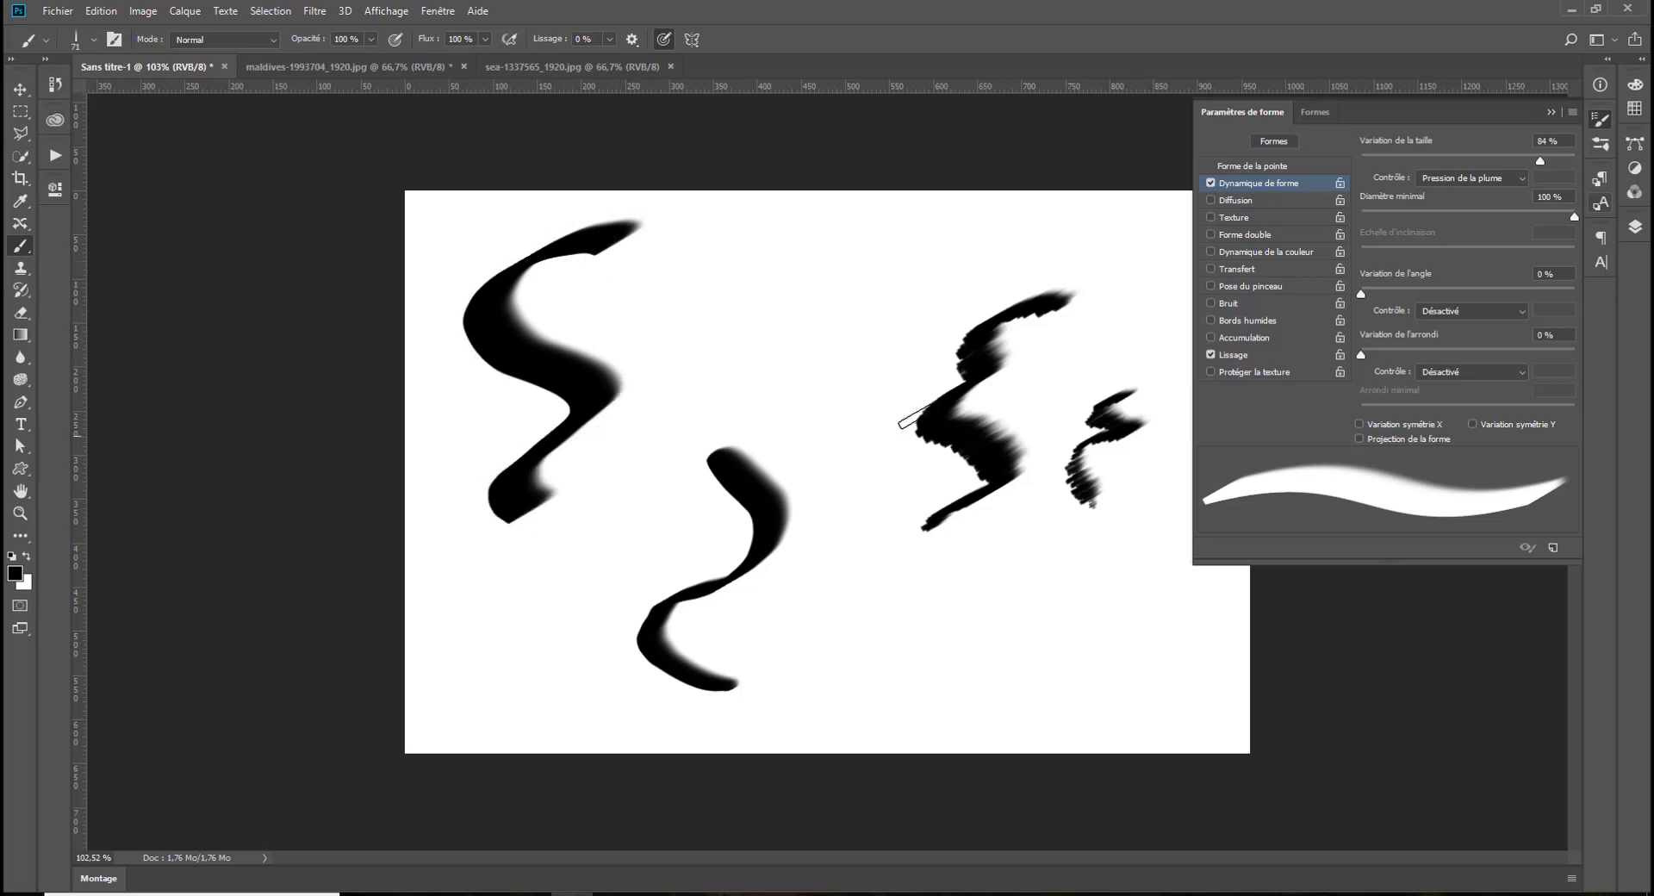
left_click_drag(1412, 214, 1319, 222)
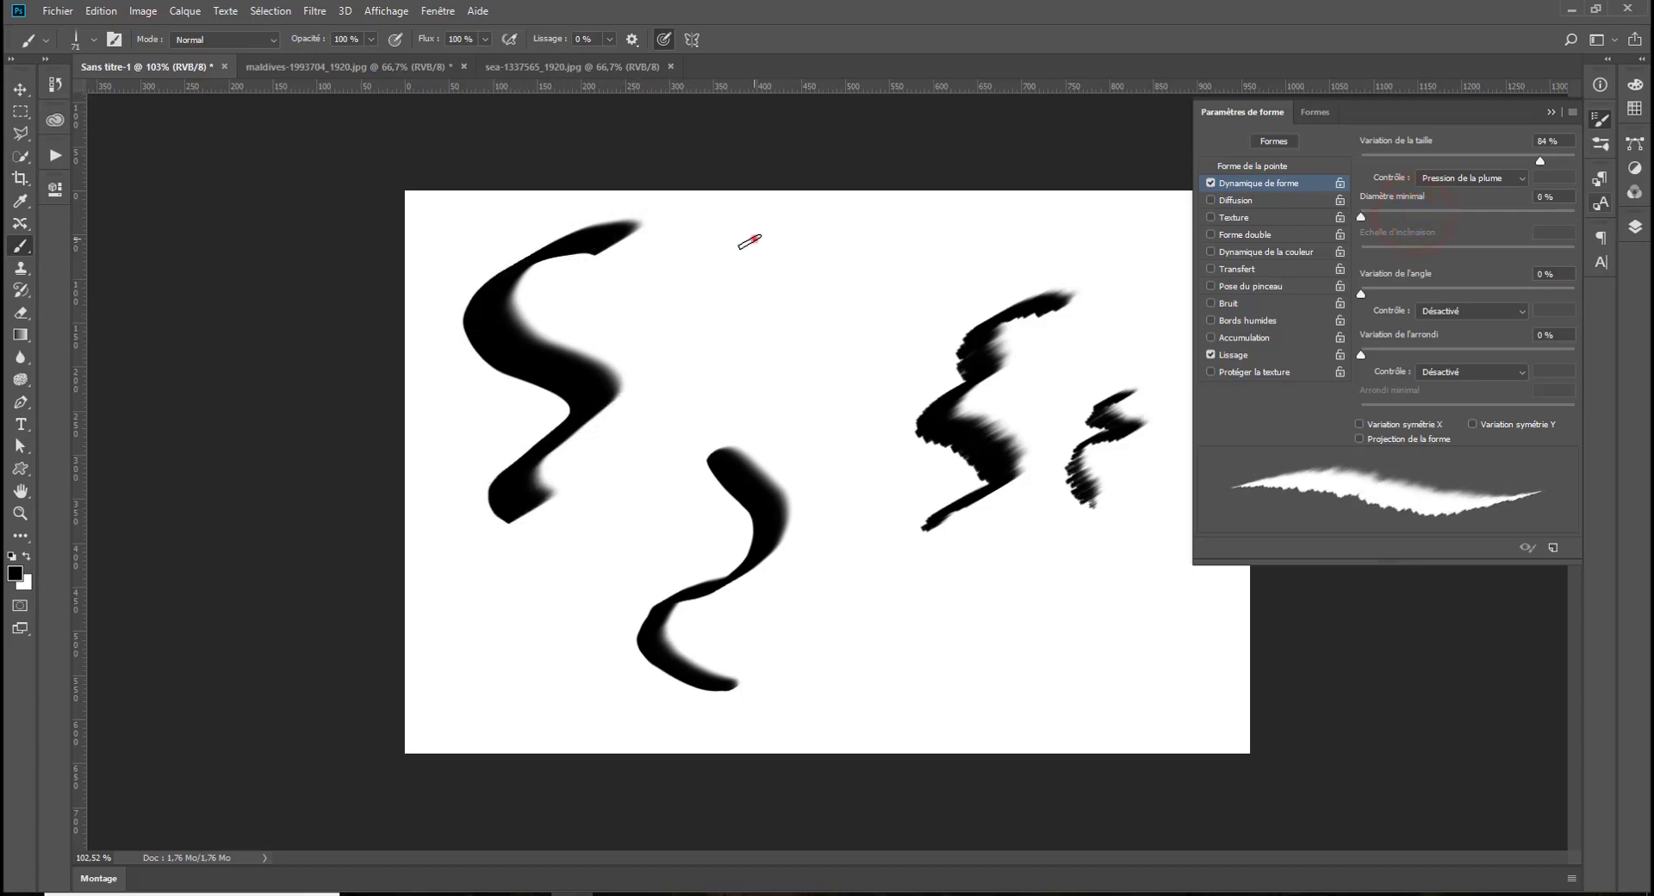
mouse_move(757, 231)
left_mouse_down()
mouse_move(682, 303)
mouse_move(695, 341)
mouse_move(654, 469)
left_mouse_up()
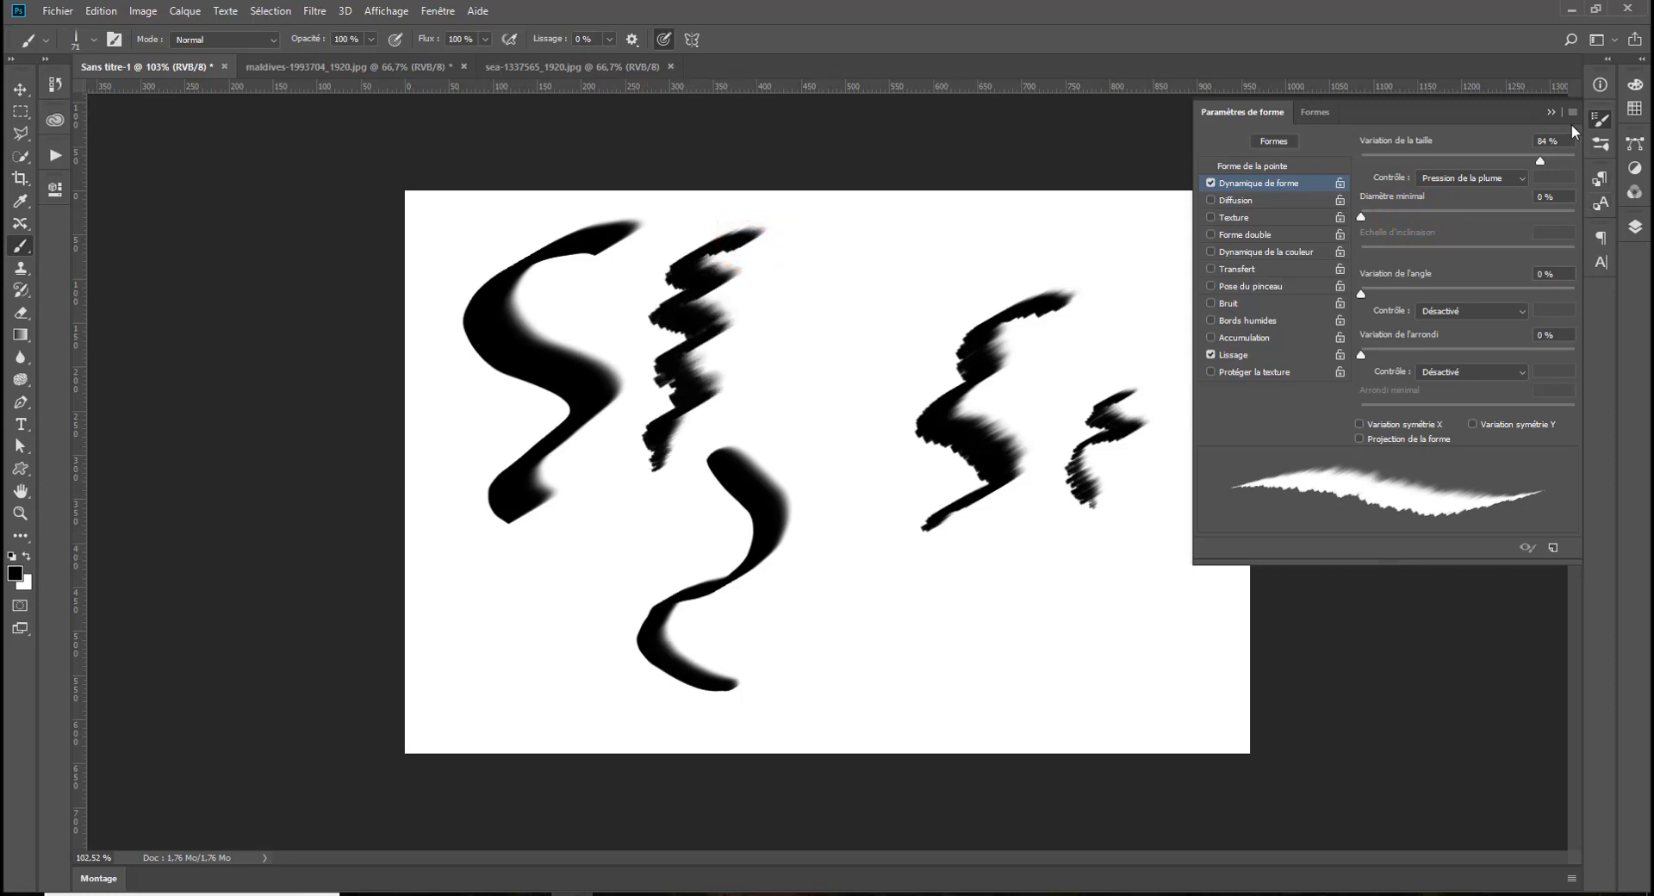
Set the size variation to 0% and the angle variation (Variation de l'angle) to 43%, and paint two test strokes
left_click_drag(1540, 160, 1326, 143)
mouse_move(1361, 294)
left_mouse_down()
mouse_move(1528, 288)
mouse_move(1408, 286)
mouse_move(1452, 285)
left_mouse_up()
mouse_move(891, 279)
left_mouse_down()
mouse_move(846, 336)
mouse_move(884, 394)
mouse_move(847, 537)
mouse_move(918, 591)
mouse_move(861, 668)
left_mouse_up()
left_click_drag(990, 601, 1063, 641)
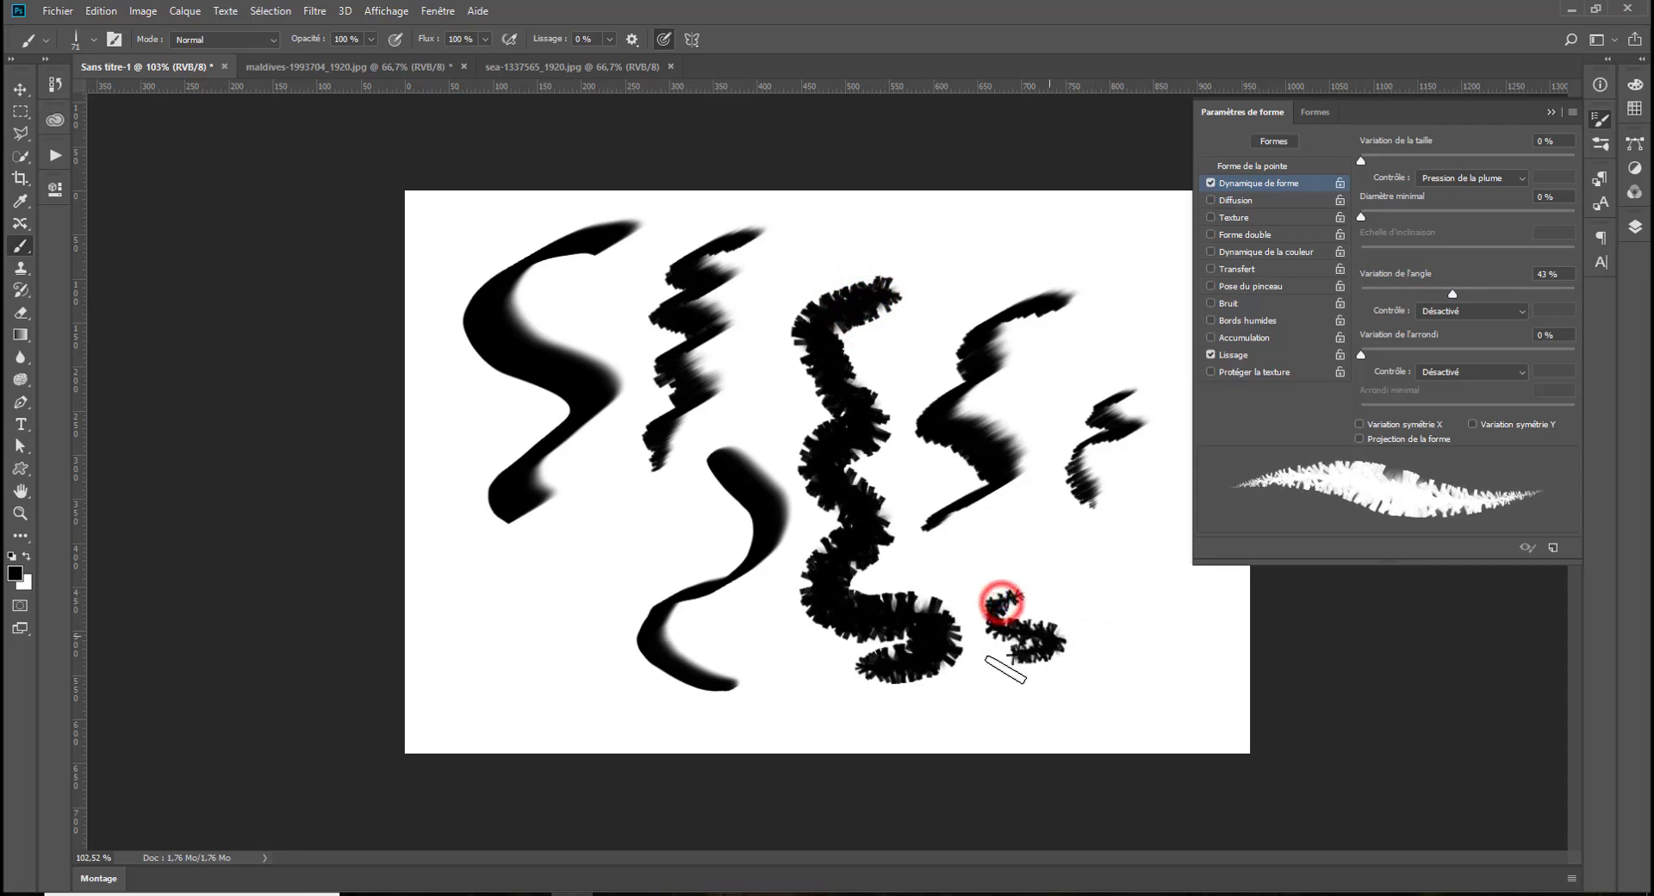
Undo all the test strokes on the canvas
key("ctrl+z")
key("ctrl+z")
key("ctrl+z")
key("ctrl+z")
key("ctrl+z")
key("ctrl+z")
key("ctrl+z")
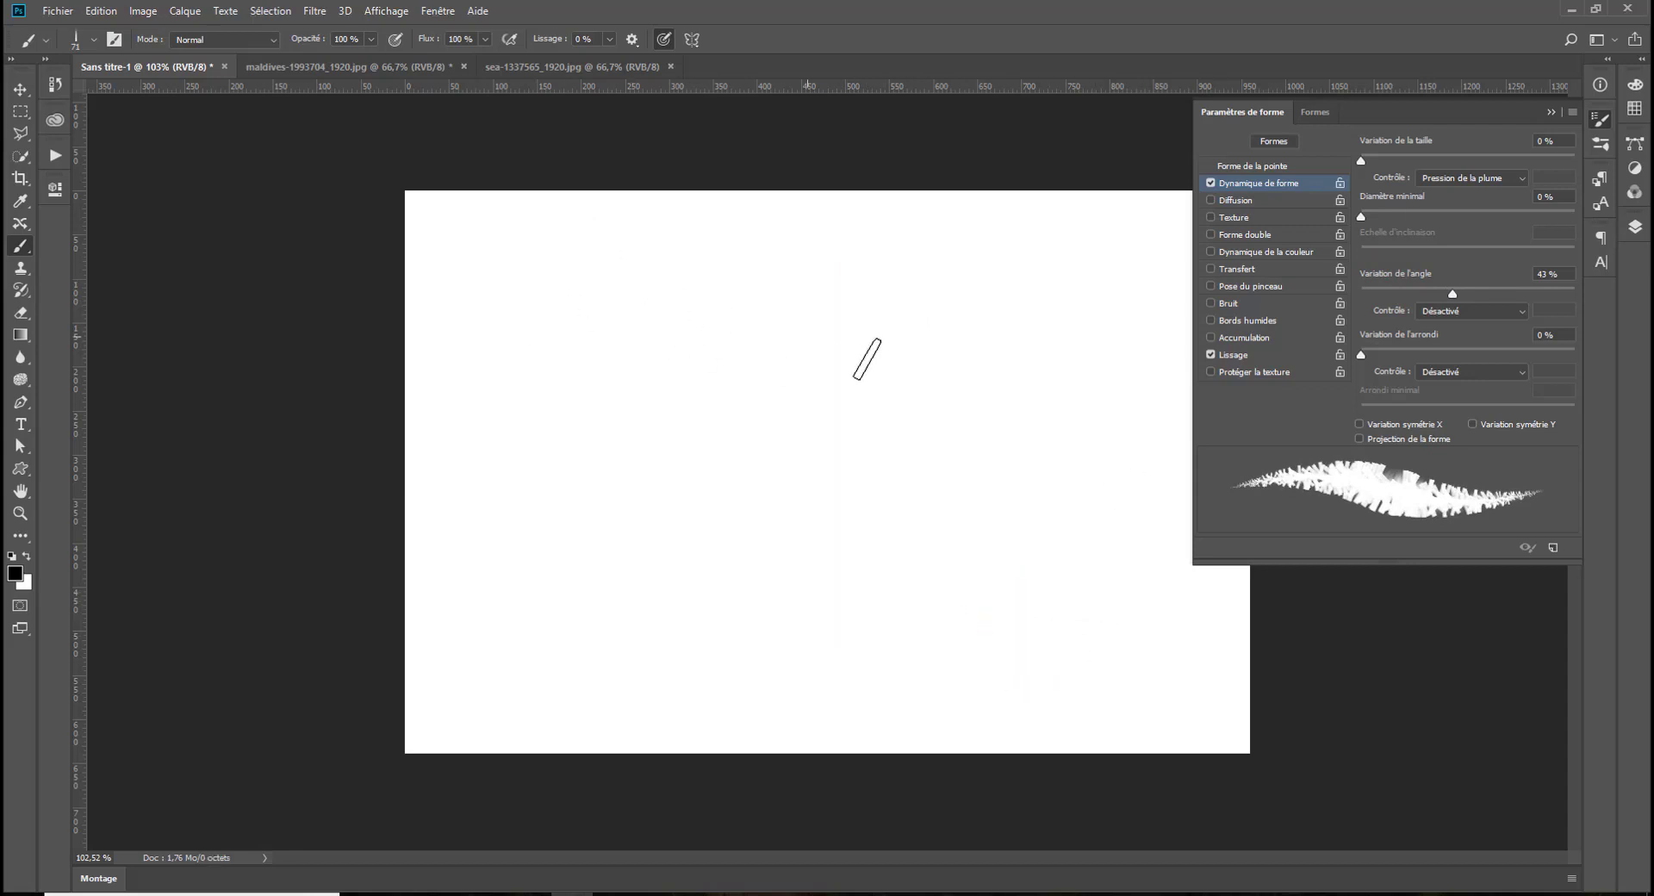
Paint a short S-shaped stroke and a longer diagonal stroke with the 43% angle variation, and undo both
mouse_move(723, 260)
left_mouse_down()
mouse_move(667, 303)
mouse_move(720, 364)
mouse_move(661, 396)
left_mouse_up()
left_click_drag(900, 245, 968, 538)
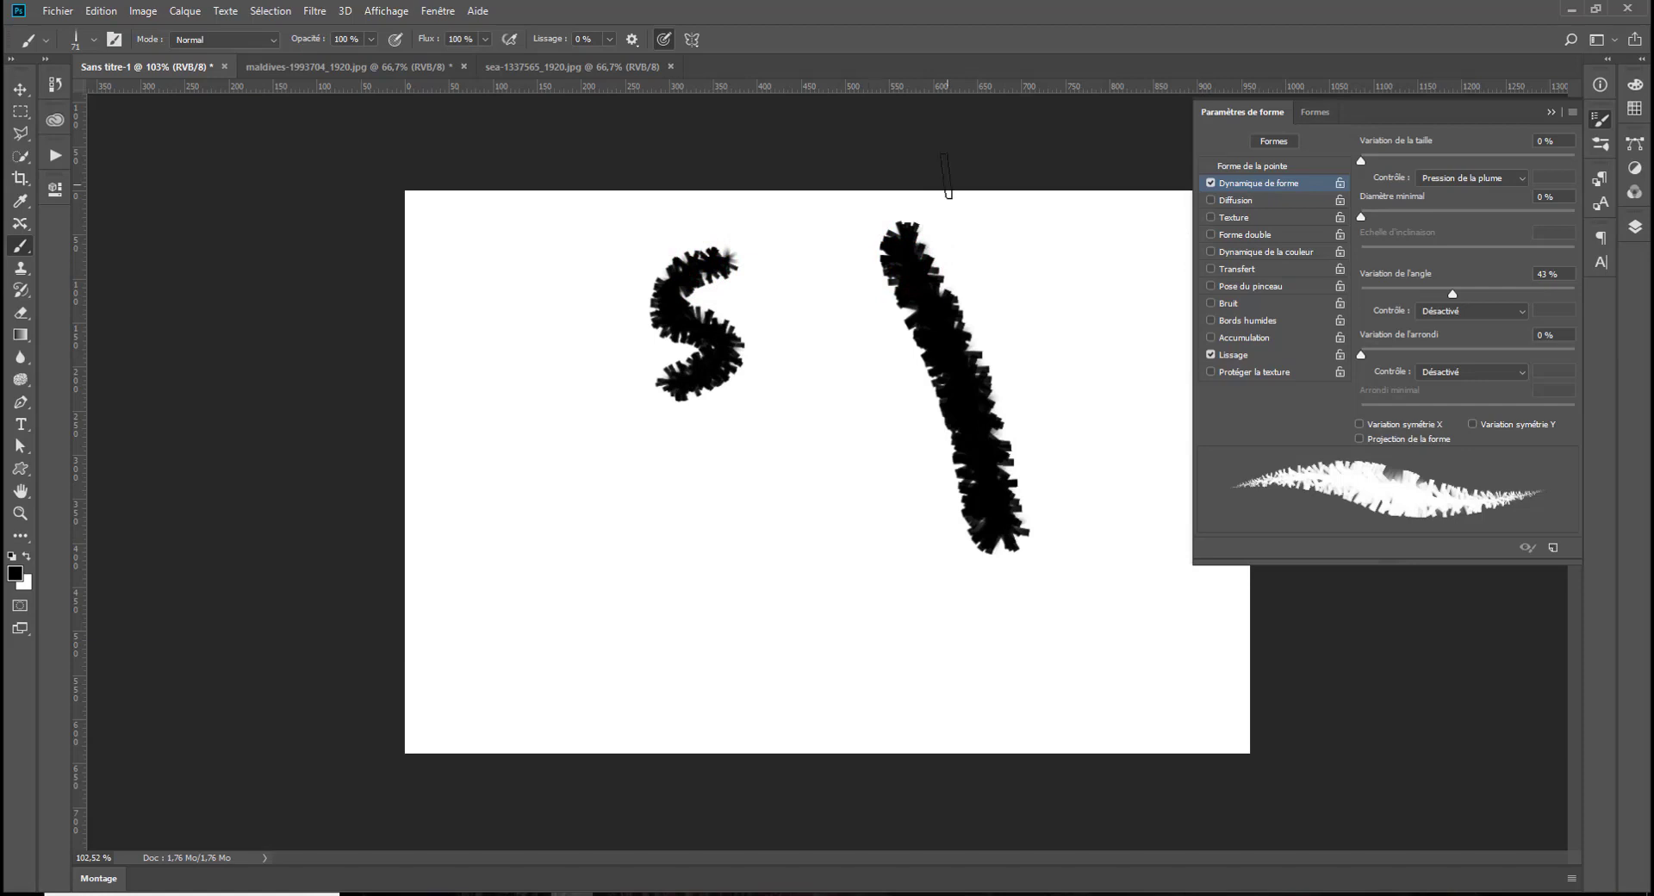
key("ctrl+z")
key("ctrl+z")
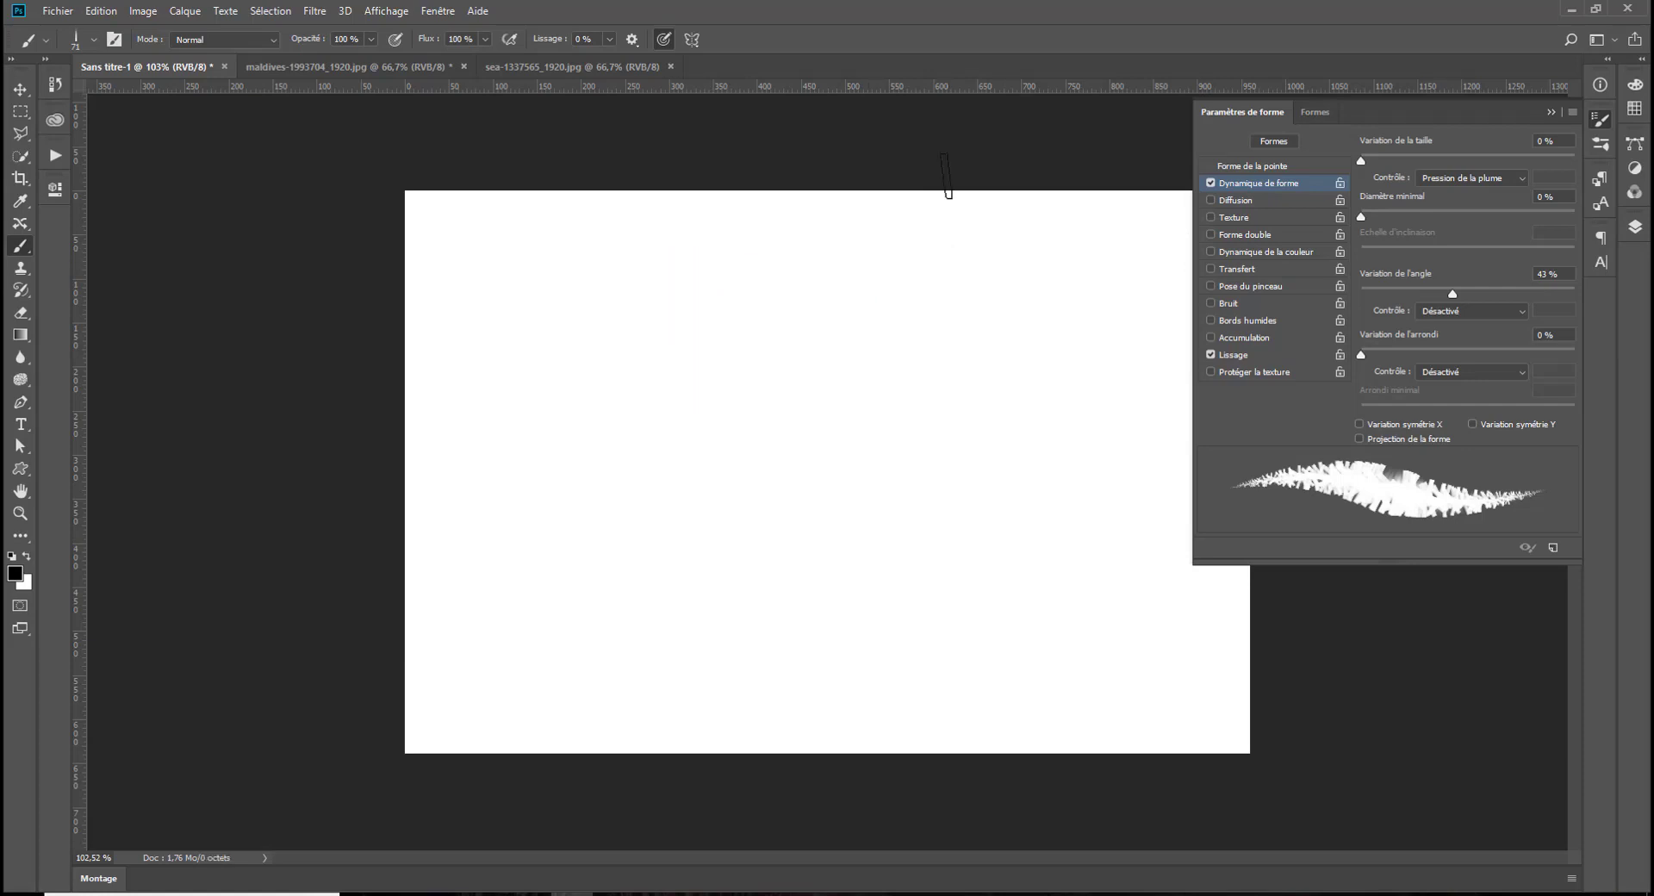
Set Variation de l'arrondi to 100%, paint a long winding test stroke, and raise the minimum roundness to 100%
left_click_drag(1396, 351, 1642, 358)
mouse_move(904, 282)
left_mouse_down()
mouse_move(785, 341)
mouse_move(930, 433)
mouse_move(826, 462)
mouse_move(715, 541)
mouse_move(786, 595)
mouse_move(792, 560)
mouse_move(766, 618)
mouse_move(860, 561)
mouse_move(827, 655)
mouse_move(1052, 605)
mouse_move(1007, 589)
mouse_move(1081, 498)
mouse_move(1047, 435)
left_mouse_up()
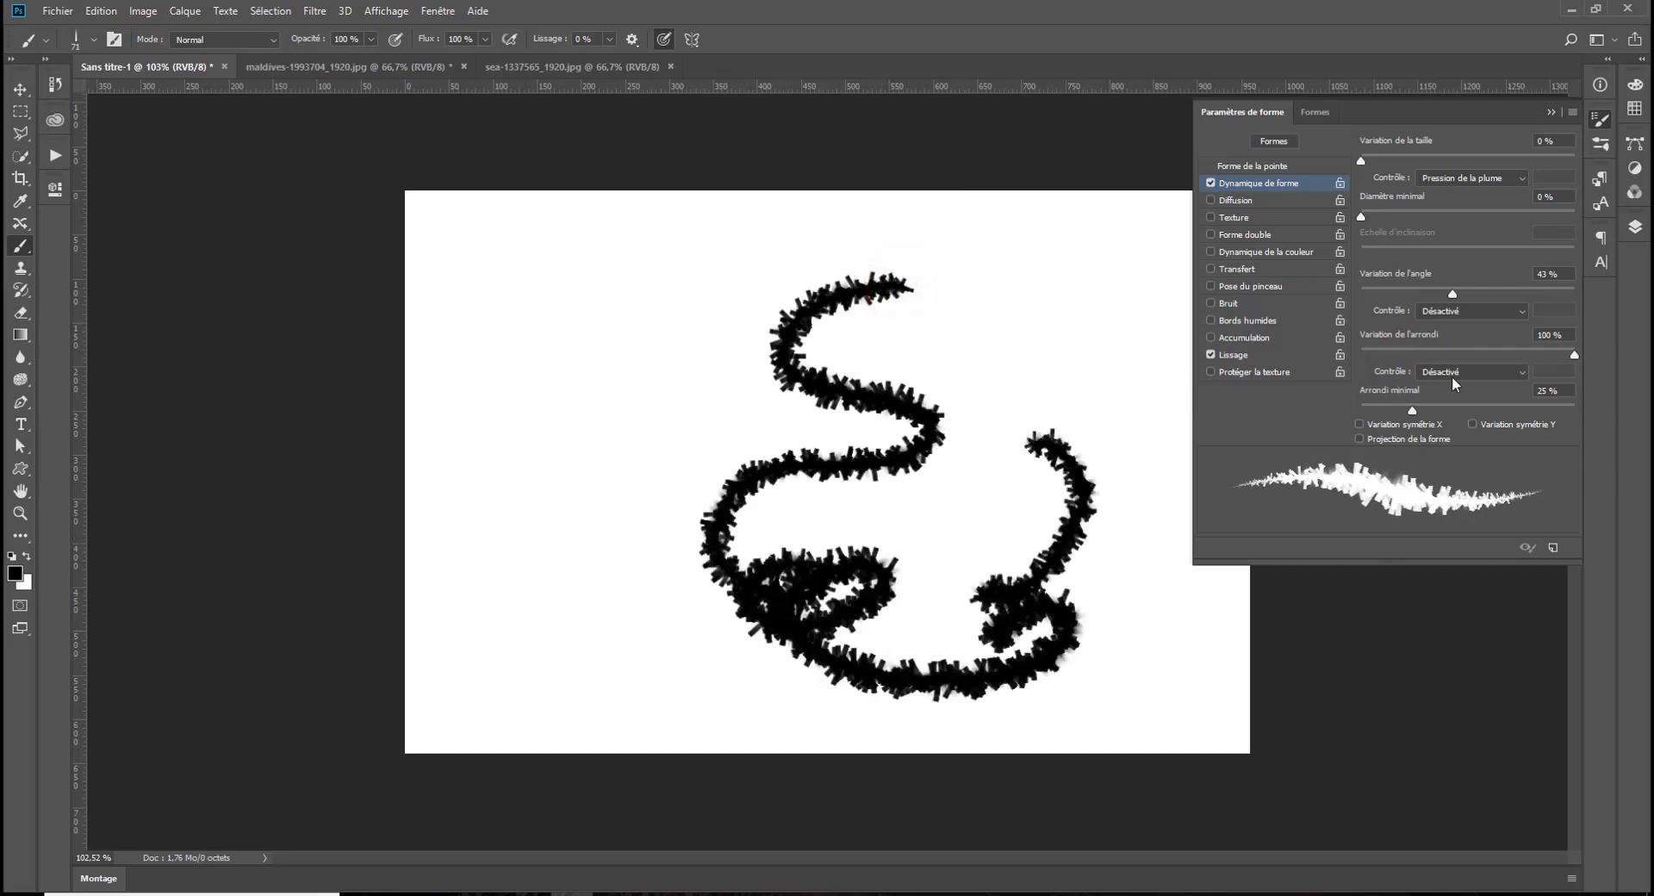
mouse_move(1411, 410)
left_mouse_down()
mouse_move(1469, 407)
mouse_move(1343, 408)
mouse_move(1604, 415)
left_mouse_up()
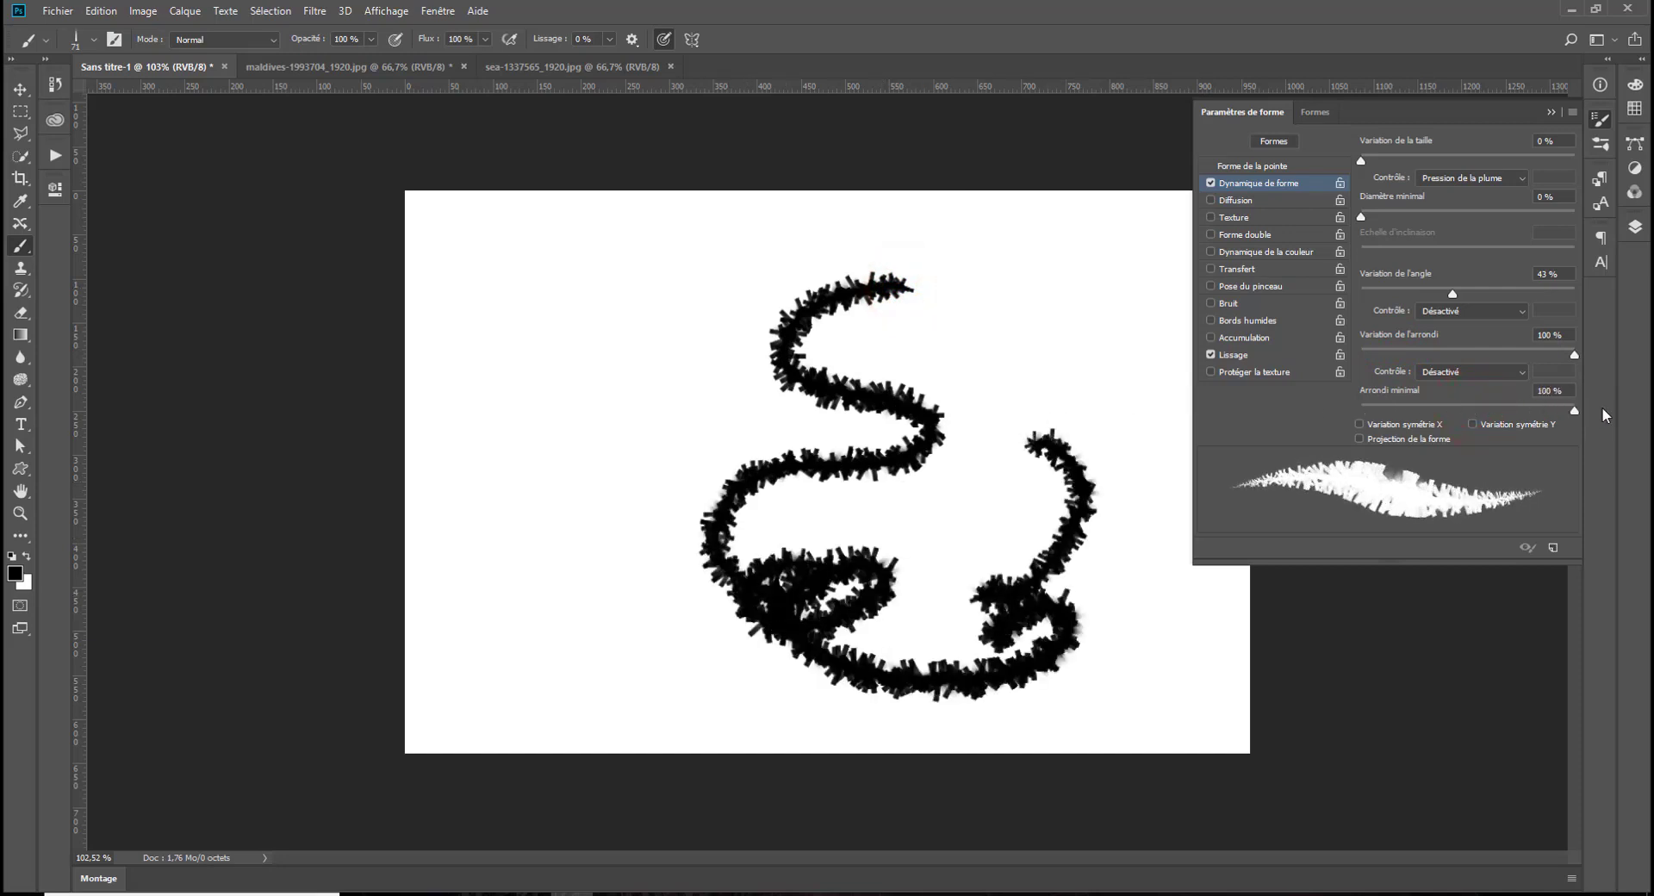
Set the roundness variation to 56% with a 1% minimum roundness, paint test strokes, and undo everything painted
left_click_drag(1401, 349, 1304, 345)
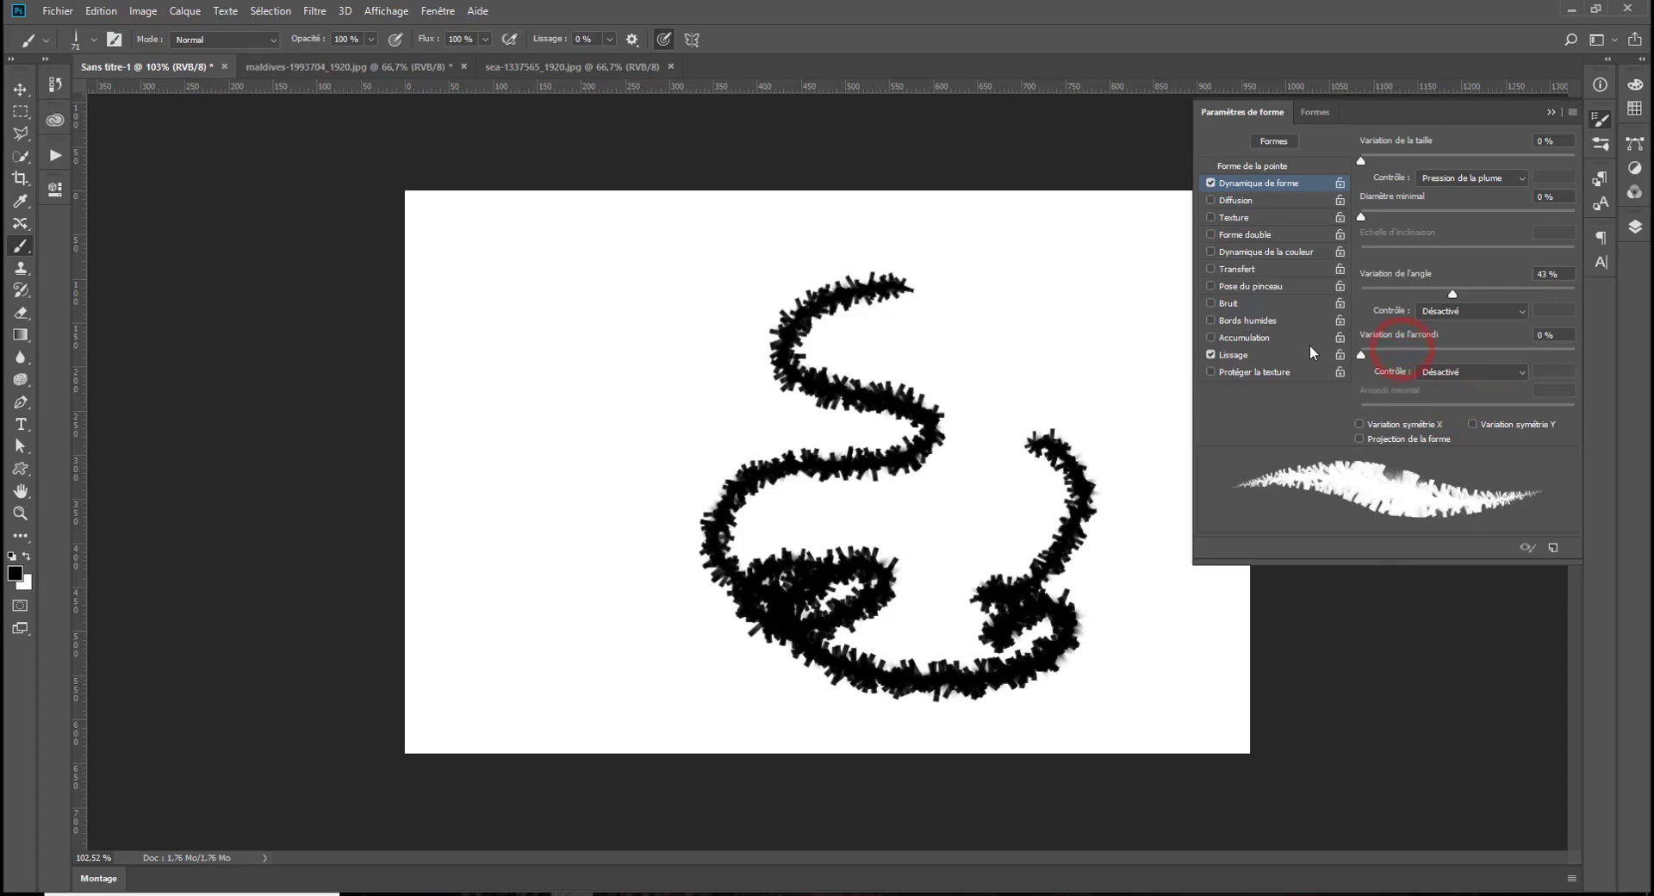
left_click_drag(1439, 348, 1480, 353)
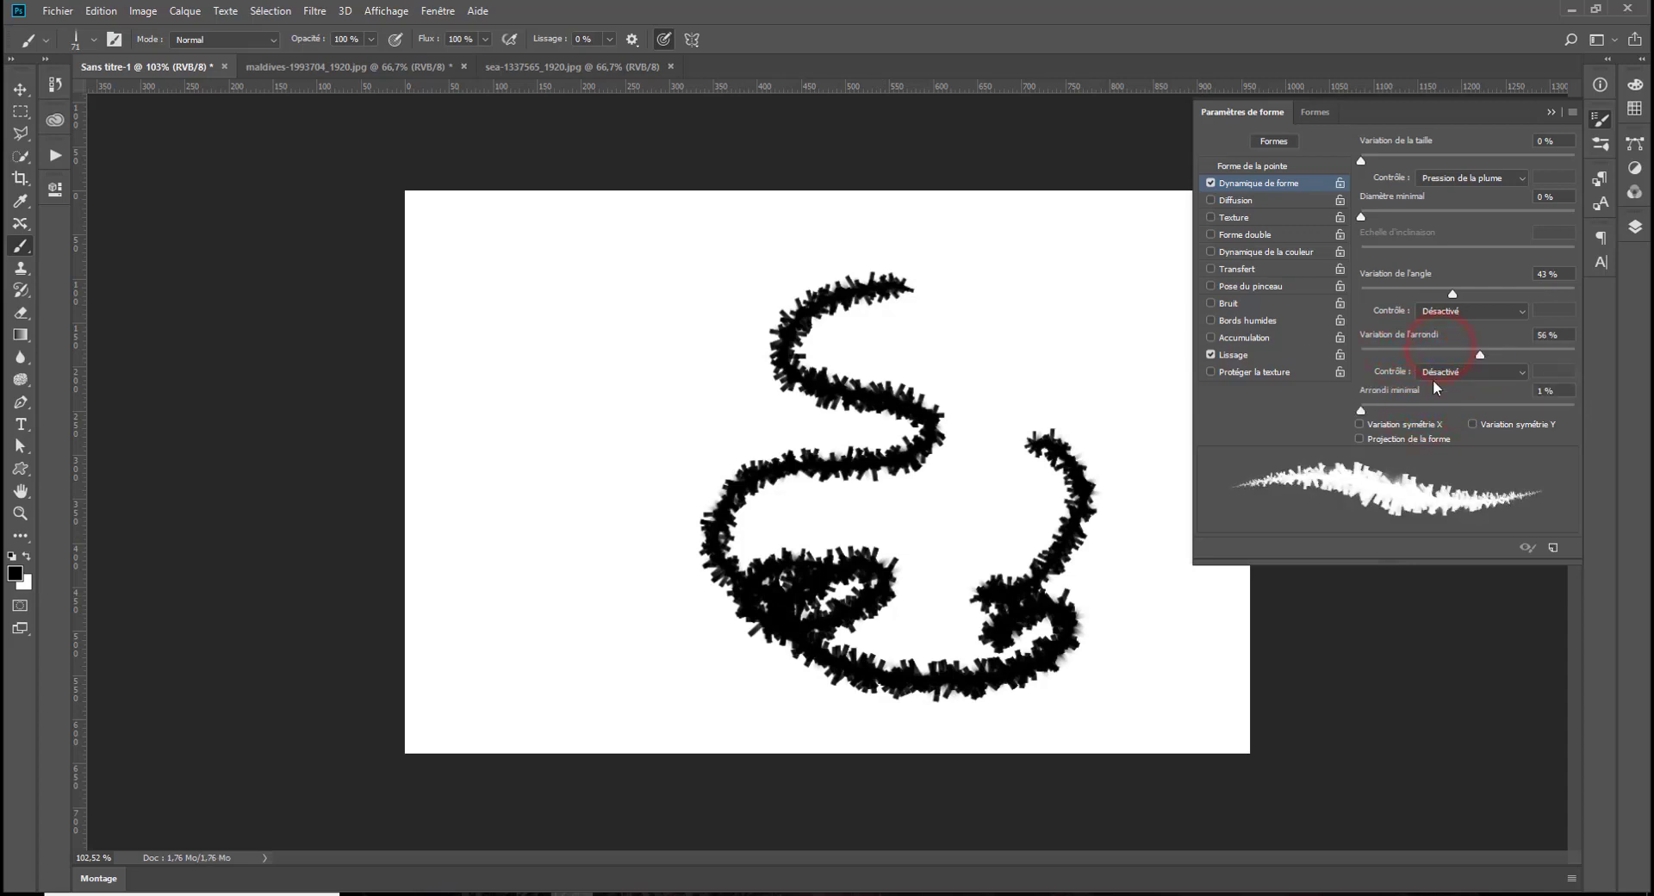
mouse_move(1426, 405)
left_mouse_down()
mouse_move(1635, 400)
mouse_move(1337, 404)
left_mouse_up()
mouse_move(1066, 273)
left_mouse_down()
mouse_move(1076, 370)
mouse_move(934, 304)
mouse_move(1124, 276)
left_mouse_up()
key("ctrl+alt+z")
key("ctrl+alt+z")
mouse_move(880, 329)
left_mouse_down()
mouse_move(778, 390)
mouse_move(769, 443)
left_mouse_up()
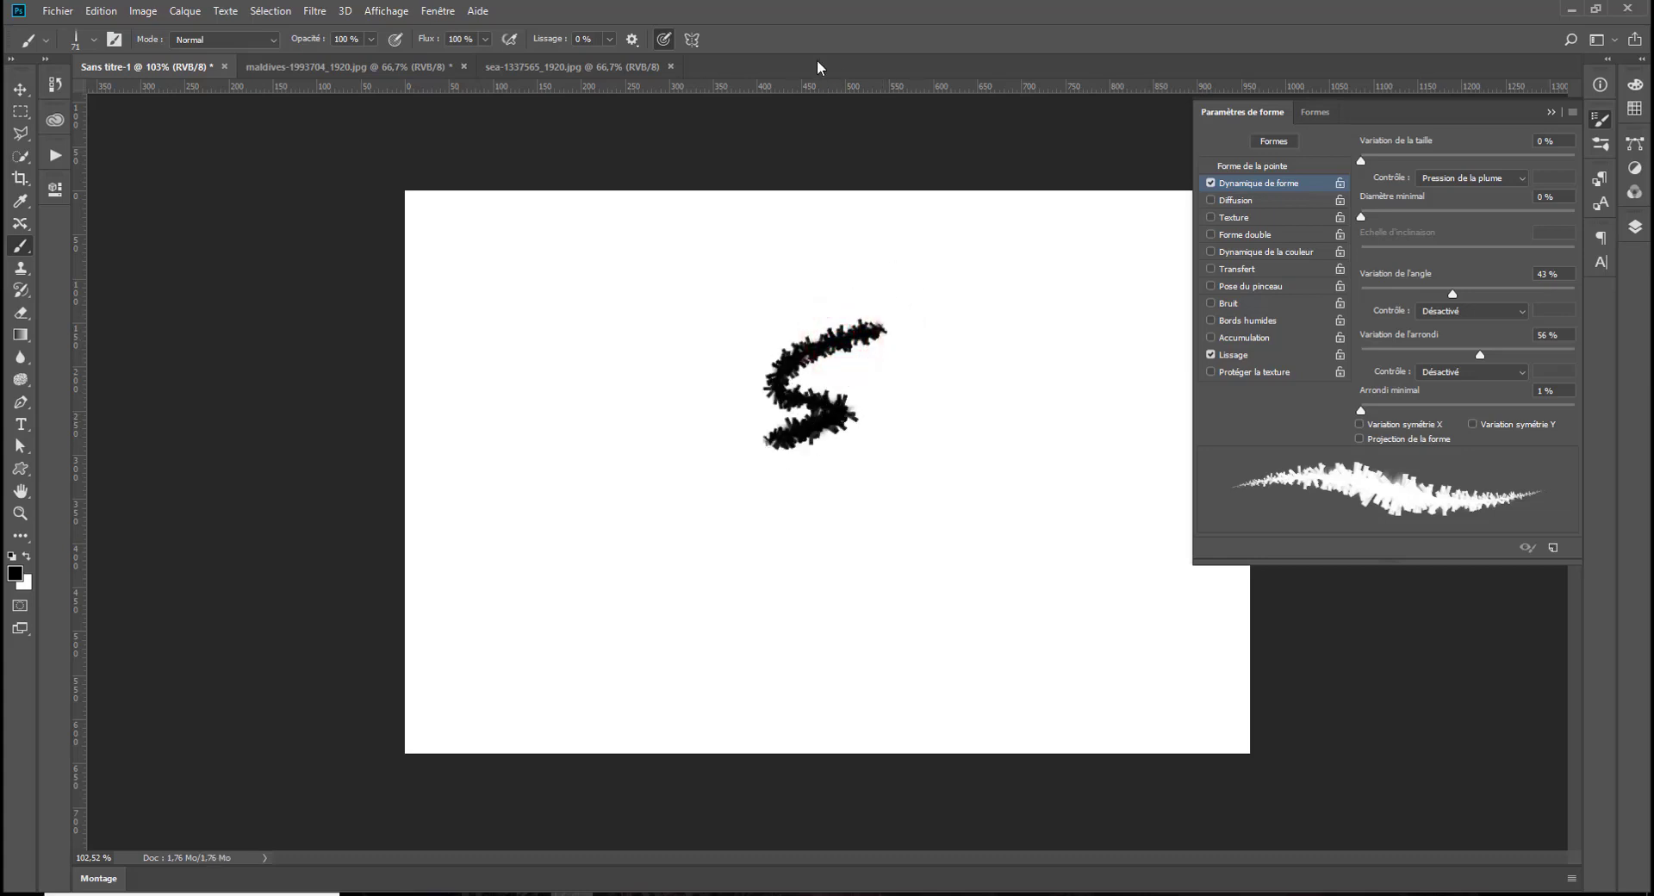
key("ctrl+alt+z")
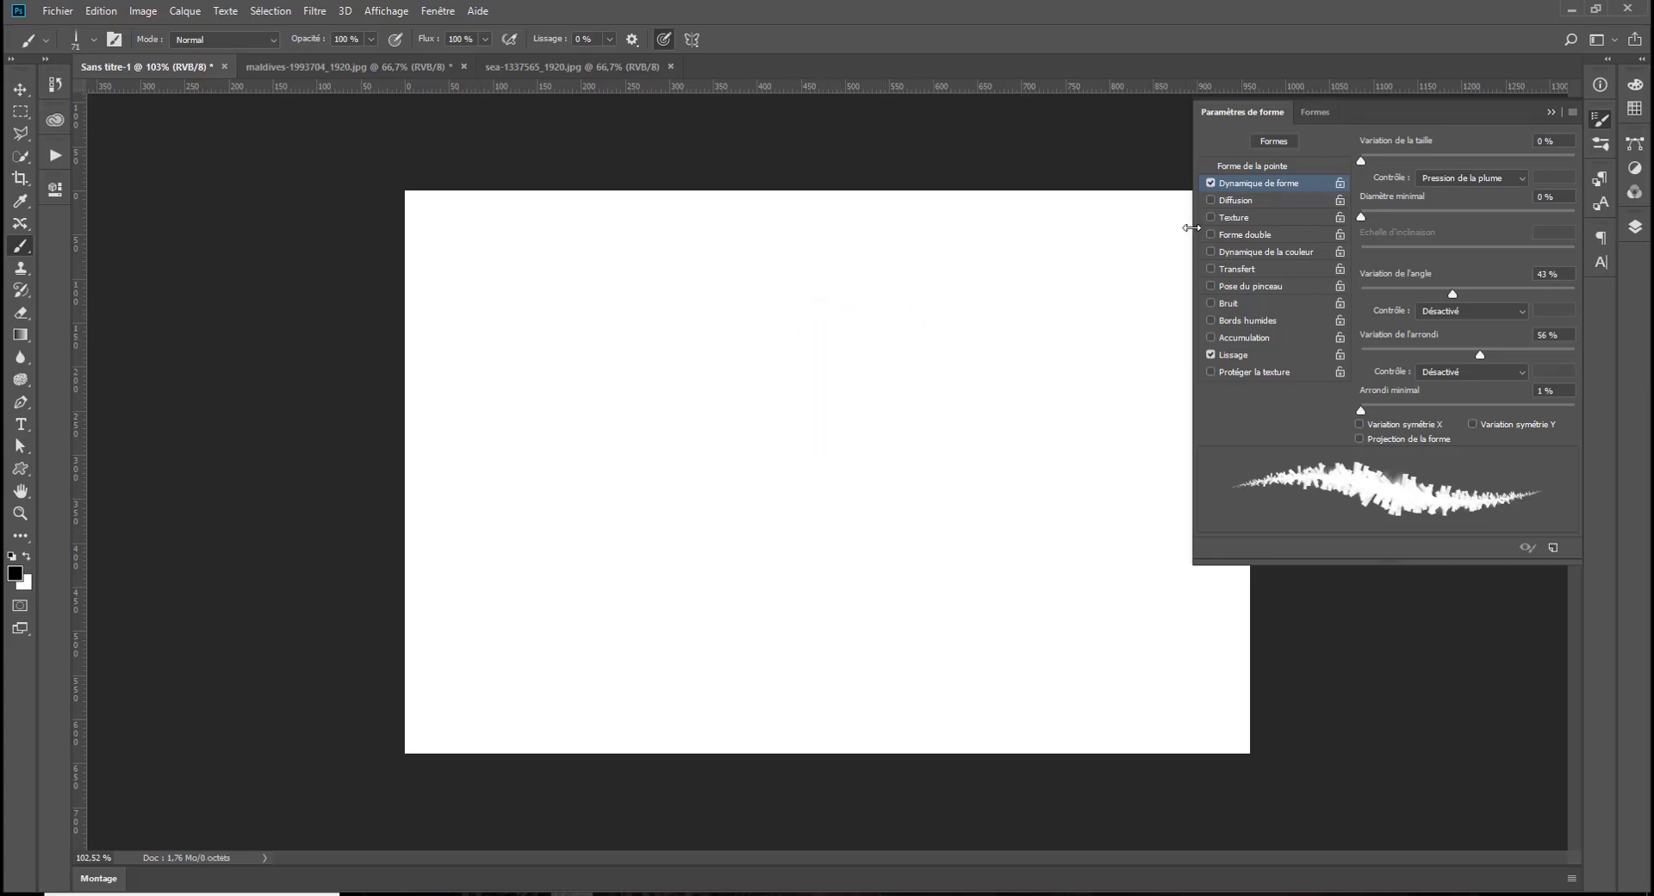
Enable Diffusion for the bar brush, set it to 498%, and paint and undo a test stroke
left_click(1243, 201)
left_click_drag(1360, 160, 1466, 160)
mouse_move(1018, 285)
left_mouse_down()
mouse_move(891, 331)
mouse_move(895, 413)
mouse_move(620, 524)
mouse_move(861, 551)
mouse_move(758, 345)
left_mouse_up()
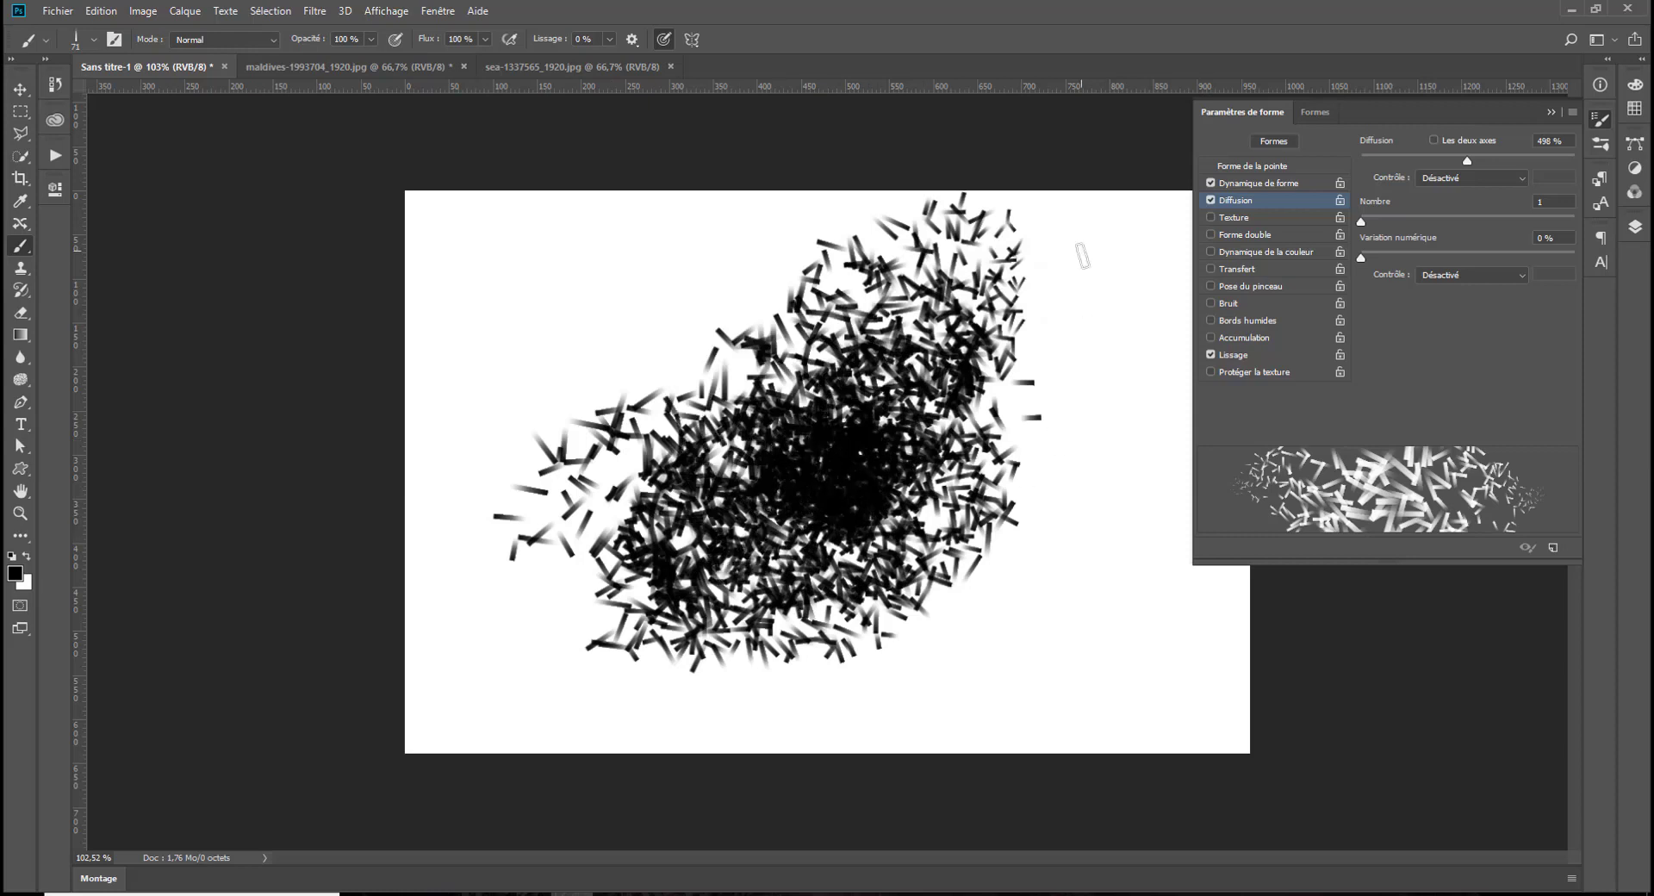
key("ctrl+z")
Paint a single dab and a scattered stroke, raise Diffusion to 1000%, and return it to 0%
left_click(961, 427)
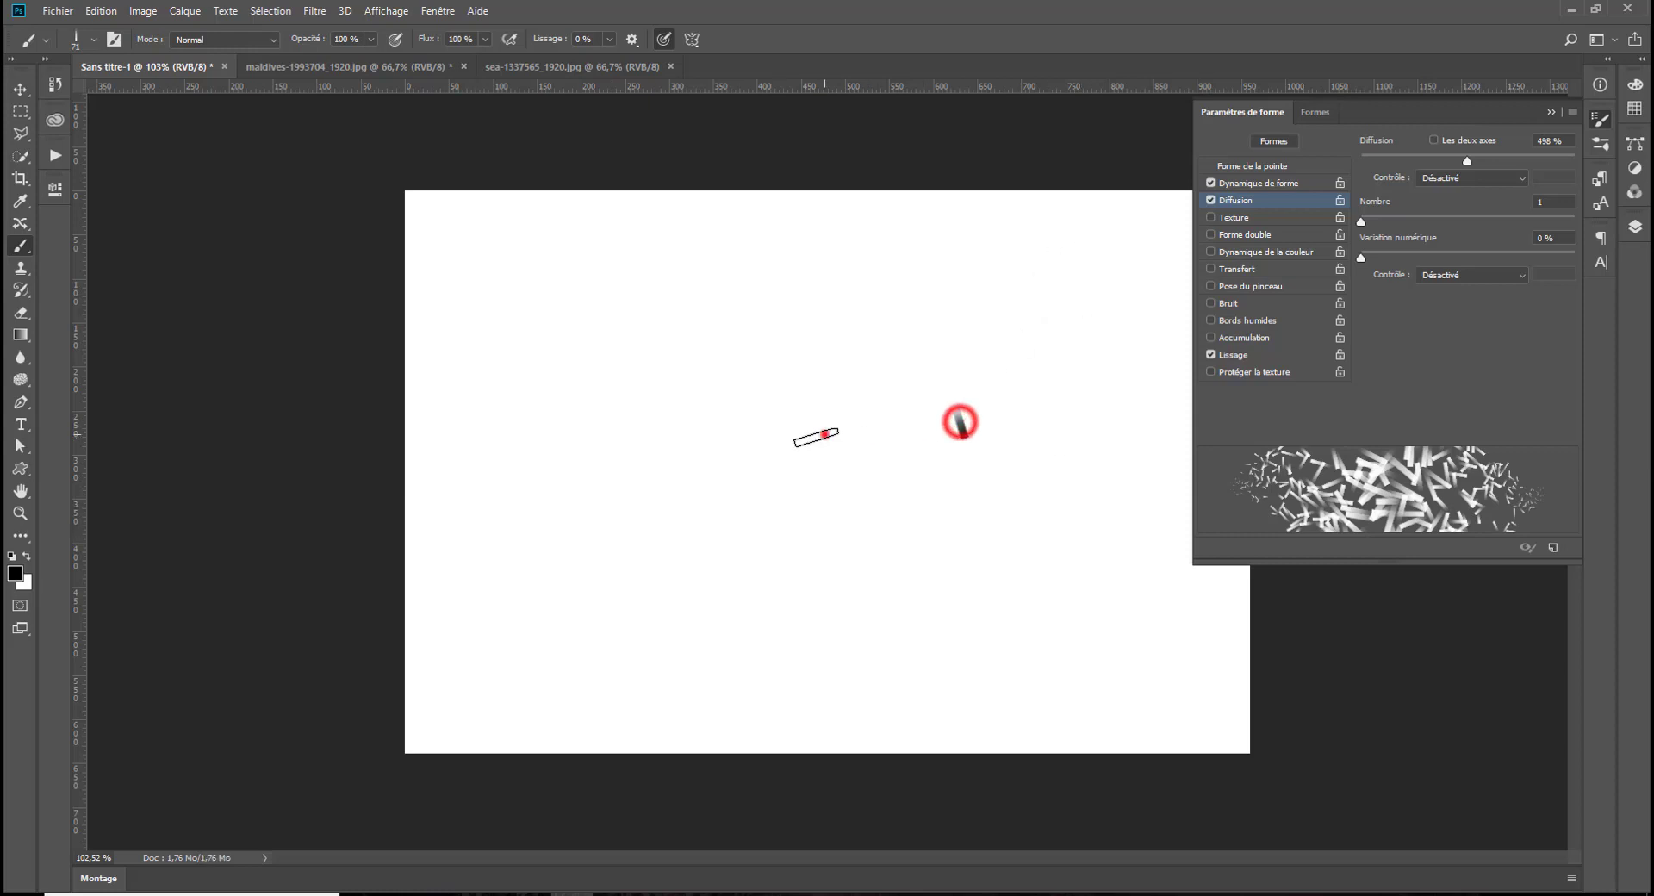
left_click_drag(818, 436, 648, 482)
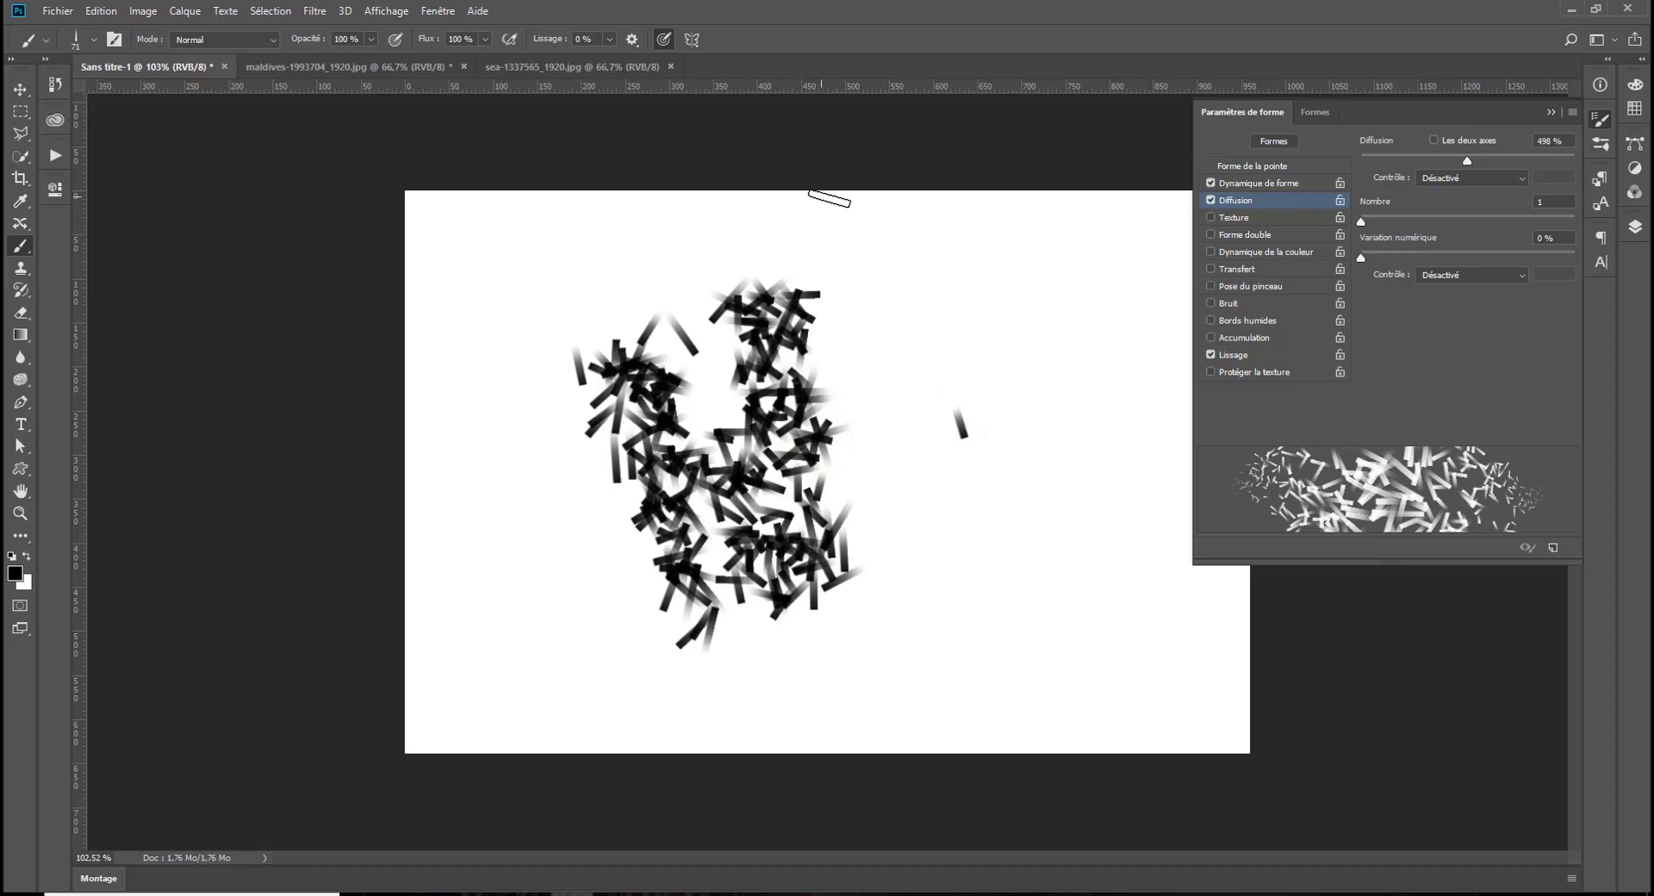
left_click_drag(1502, 163, 1589, 148)
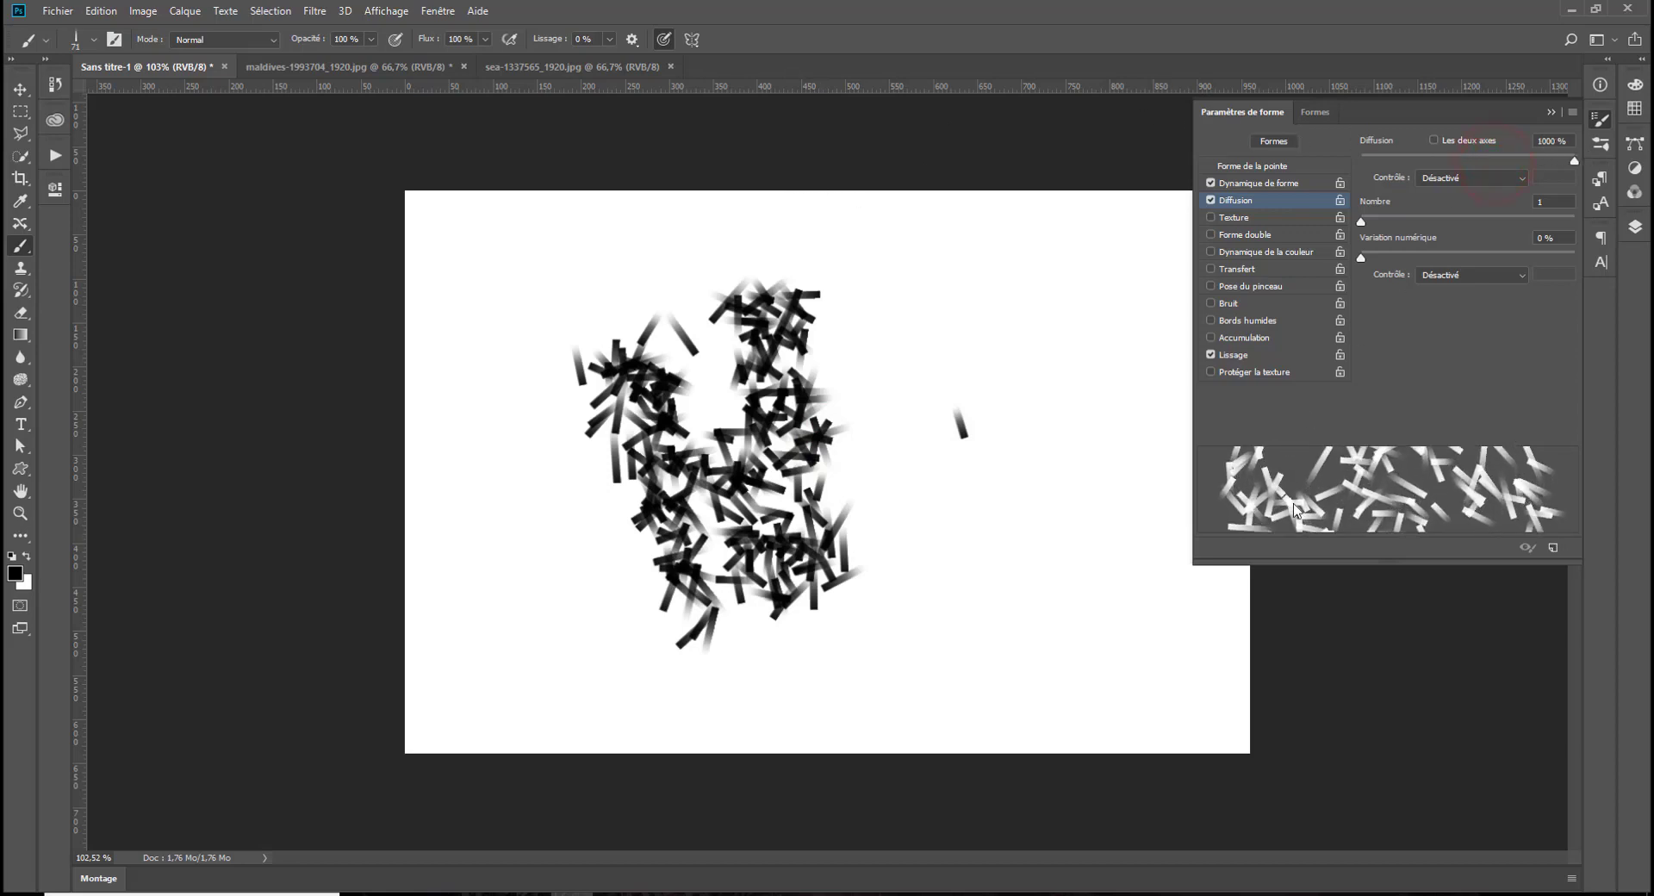
left_click(1470, 156)
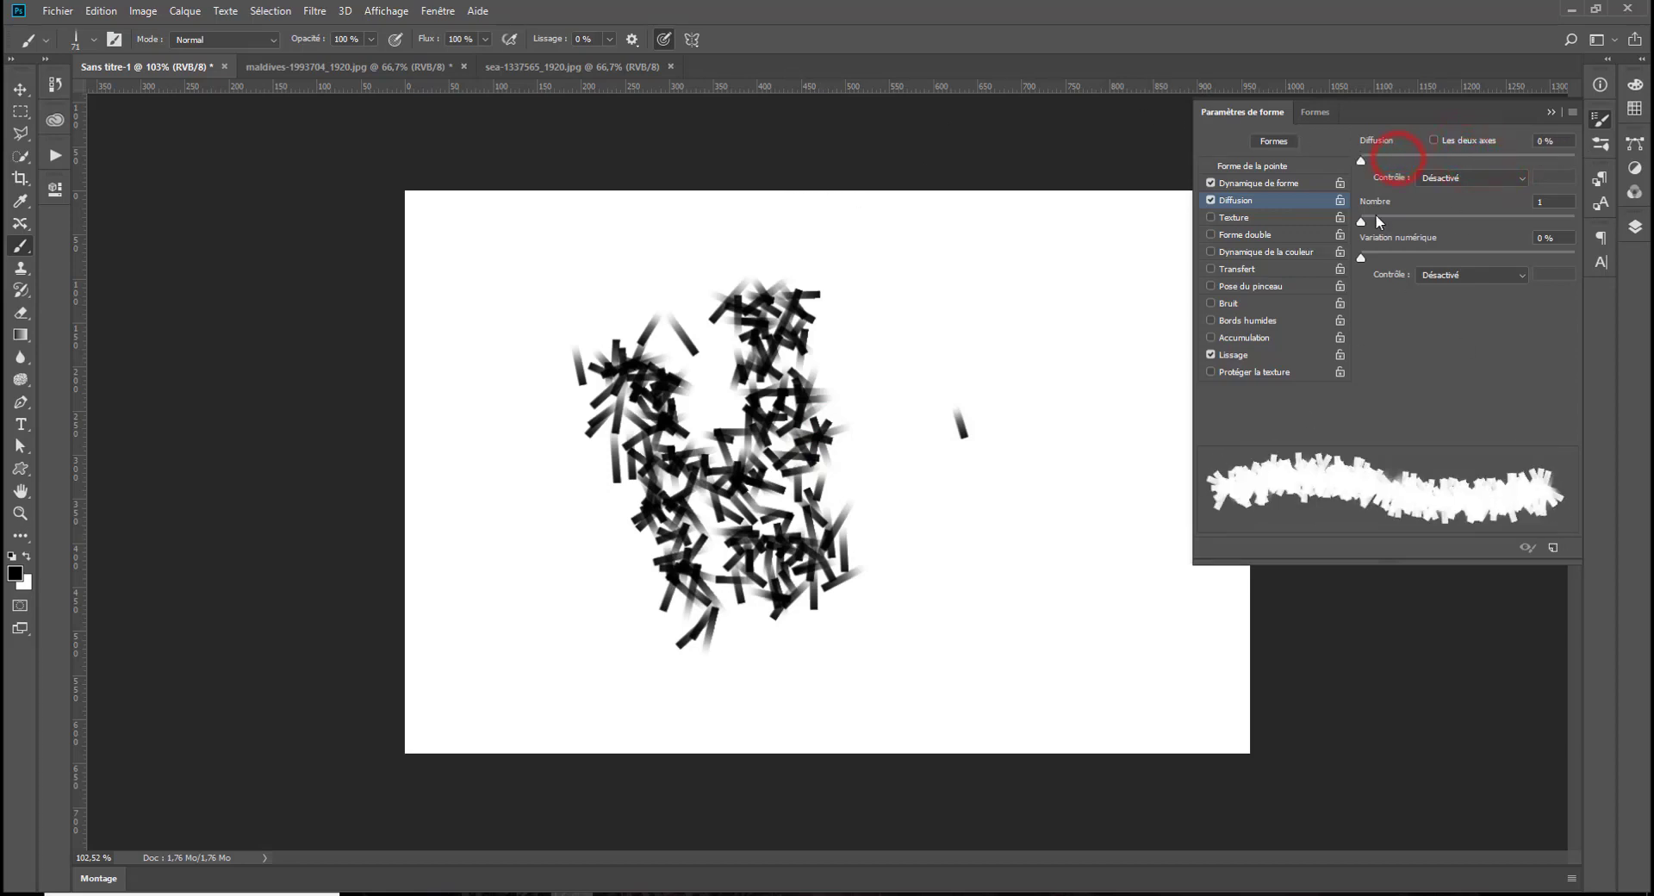
Set Diffusion to 863%, raise Nombre to 5 and return it to 1, and paint a scattered test stroke
left_click_drag(1377, 223, 1418, 221)
left_click_drag(1492, 158, 1545, 157)
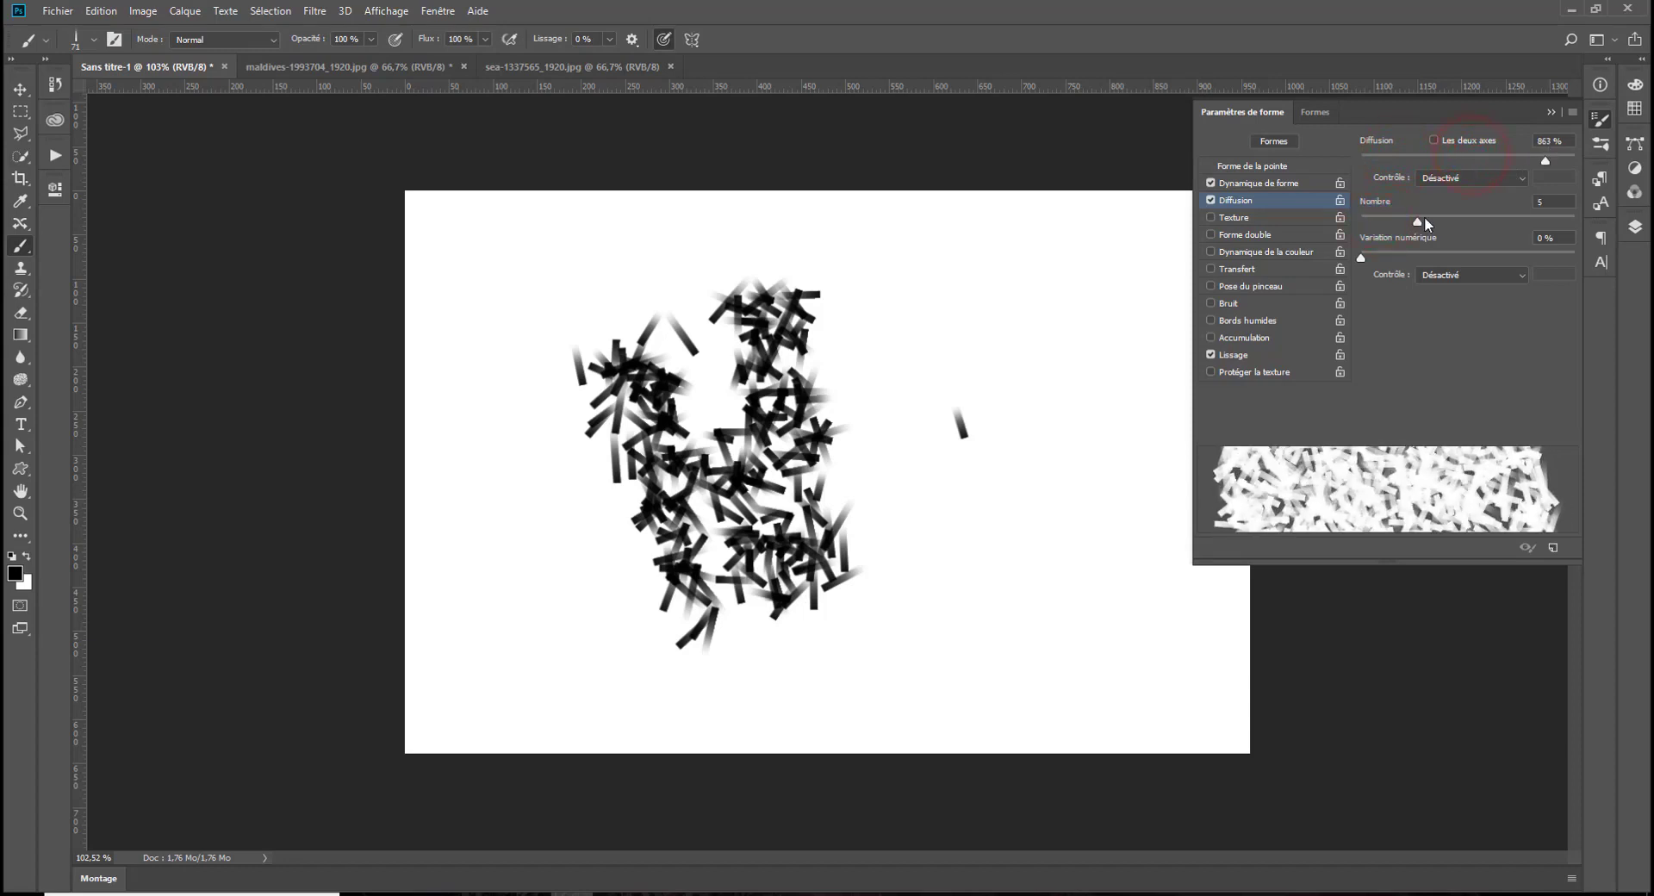
left_click_drag(1424, 218, 1274, 212)
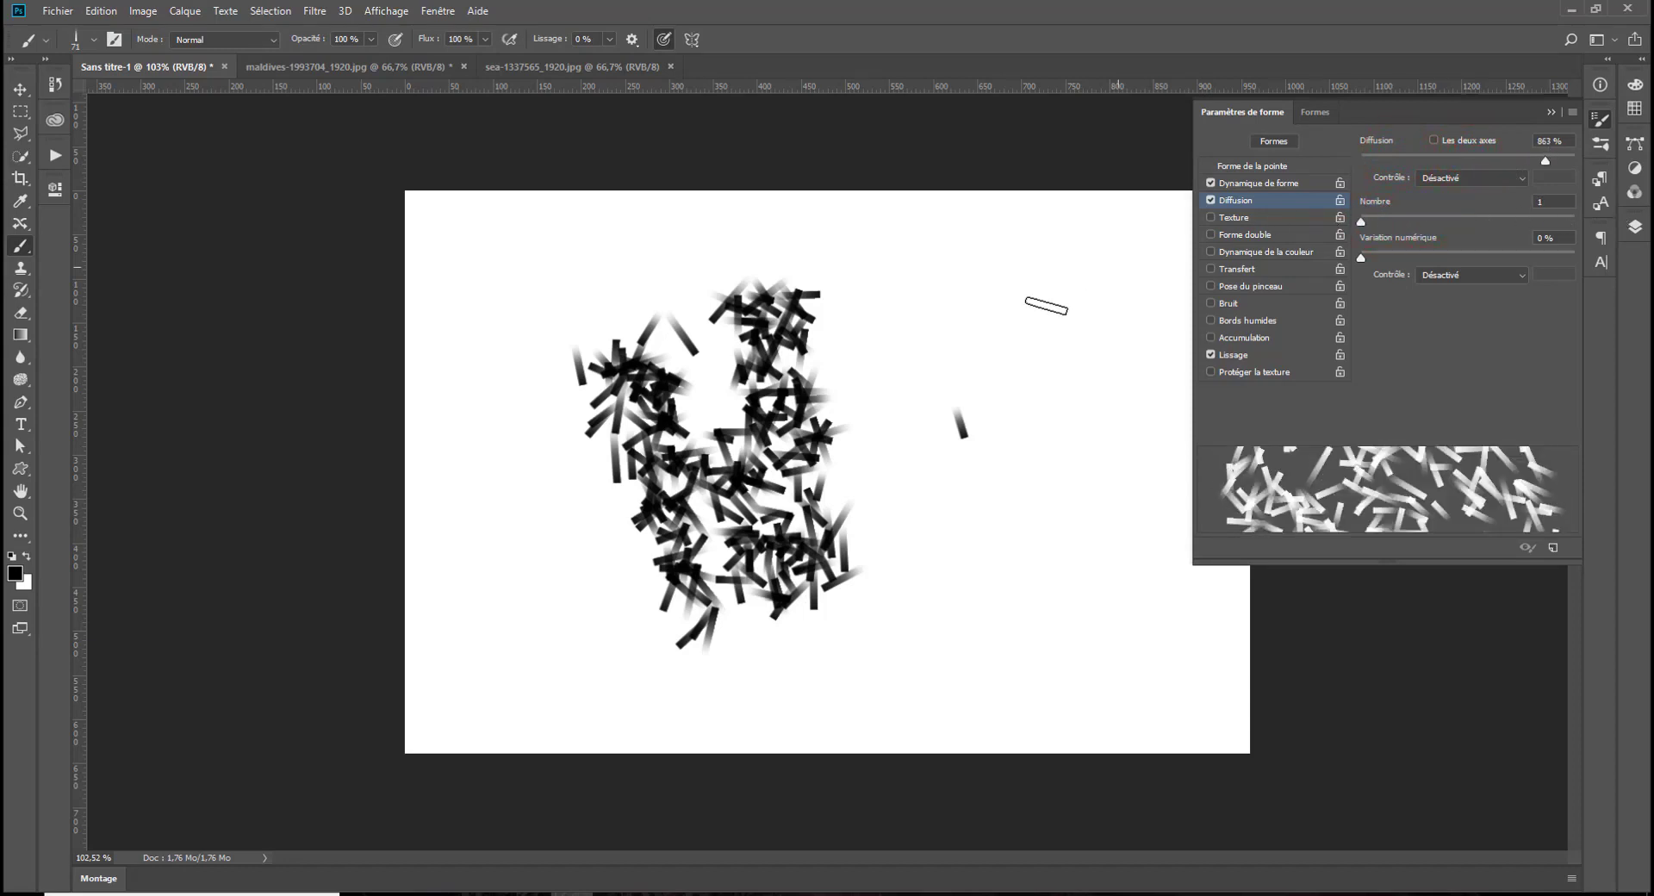
left_click_drag(1045, 313, 1036, 307)
Raise Nombre to 10, paint a dense stroke across the canvas, and undo all the painted strokes
left_click_drag(1360, 222, 1495, 217)
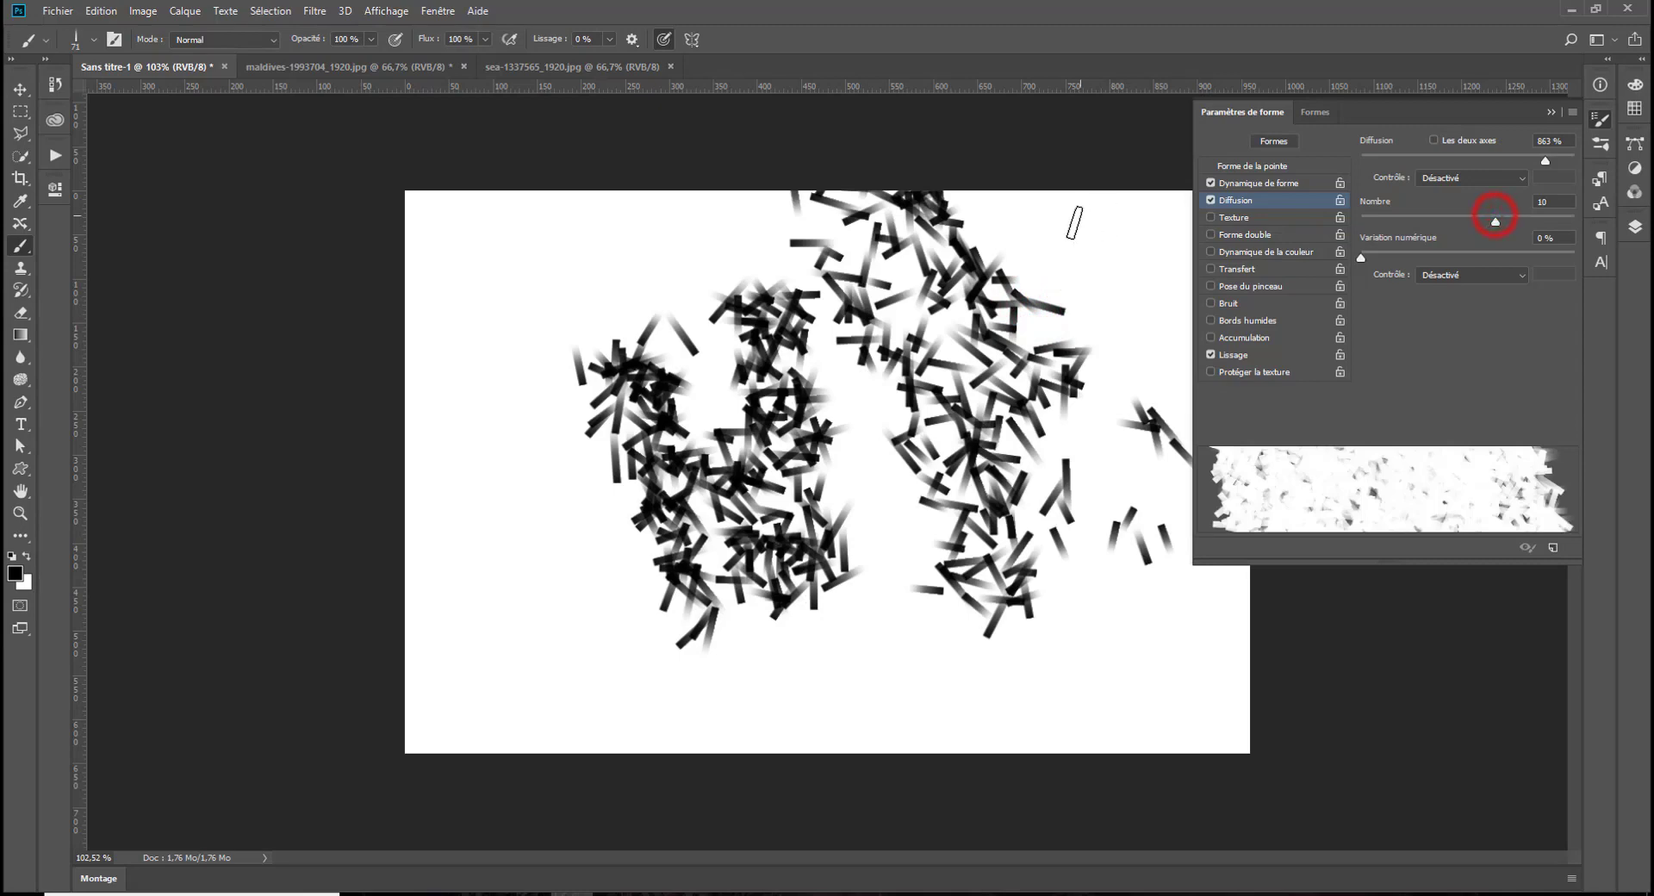
mouse_move(1029, 253)
left_mouse_down()
mouse_move(470, 471)
mouse_move(693, 444)
mouse_move(1215, 297)
left_mouse_up()
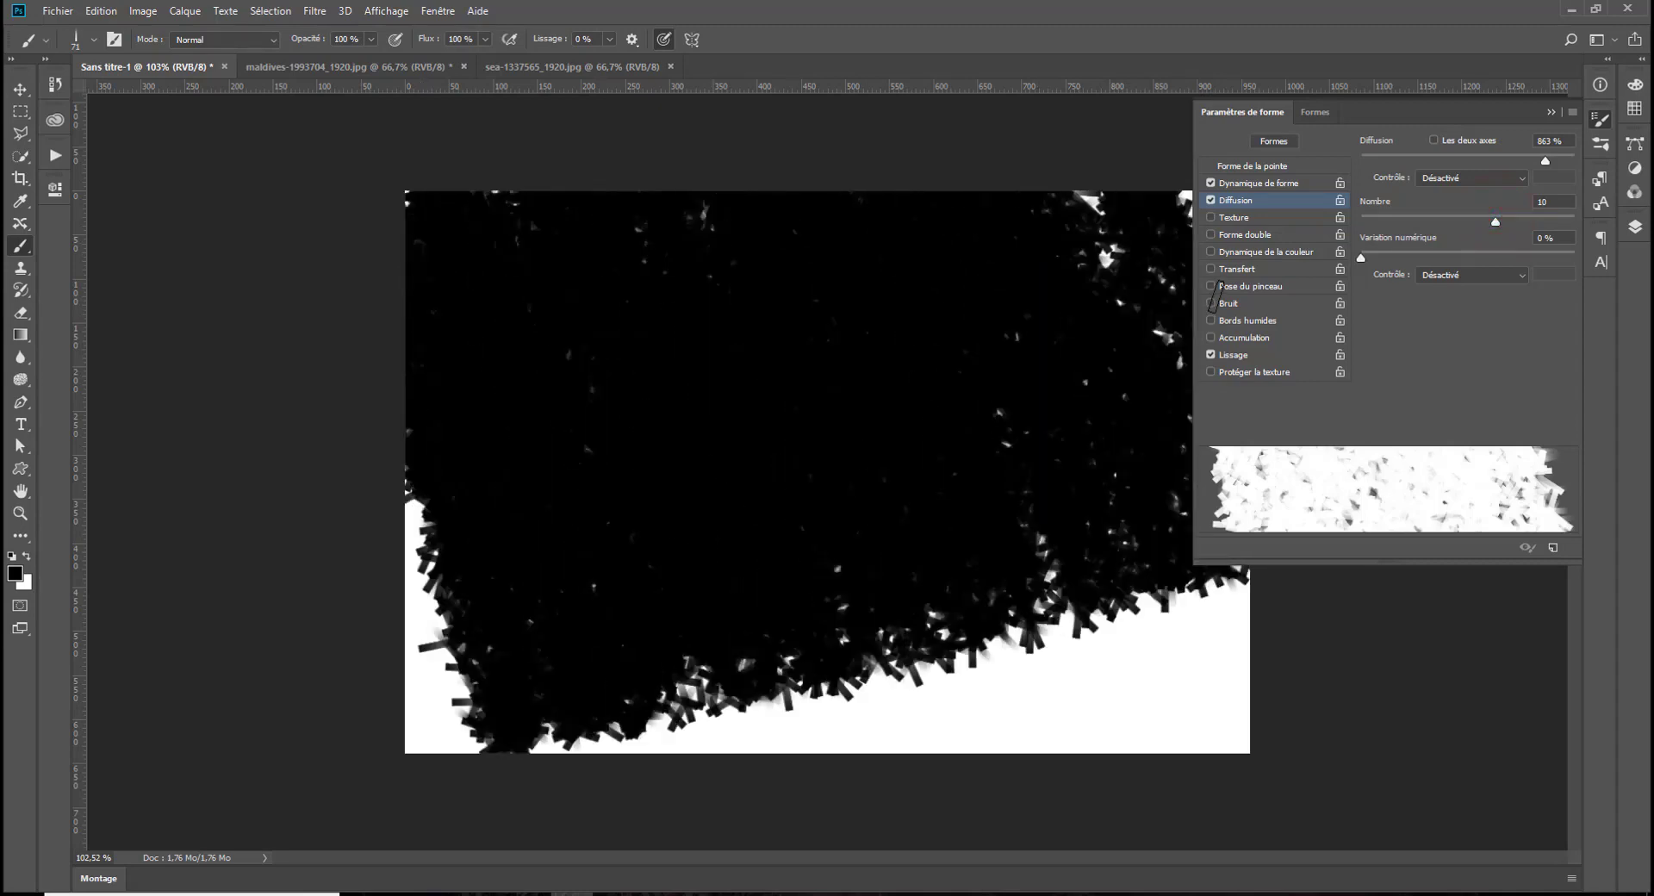
key("ctrl+alt+z")
key("ctrl+alt+z")
key("ctrl+alt+z")
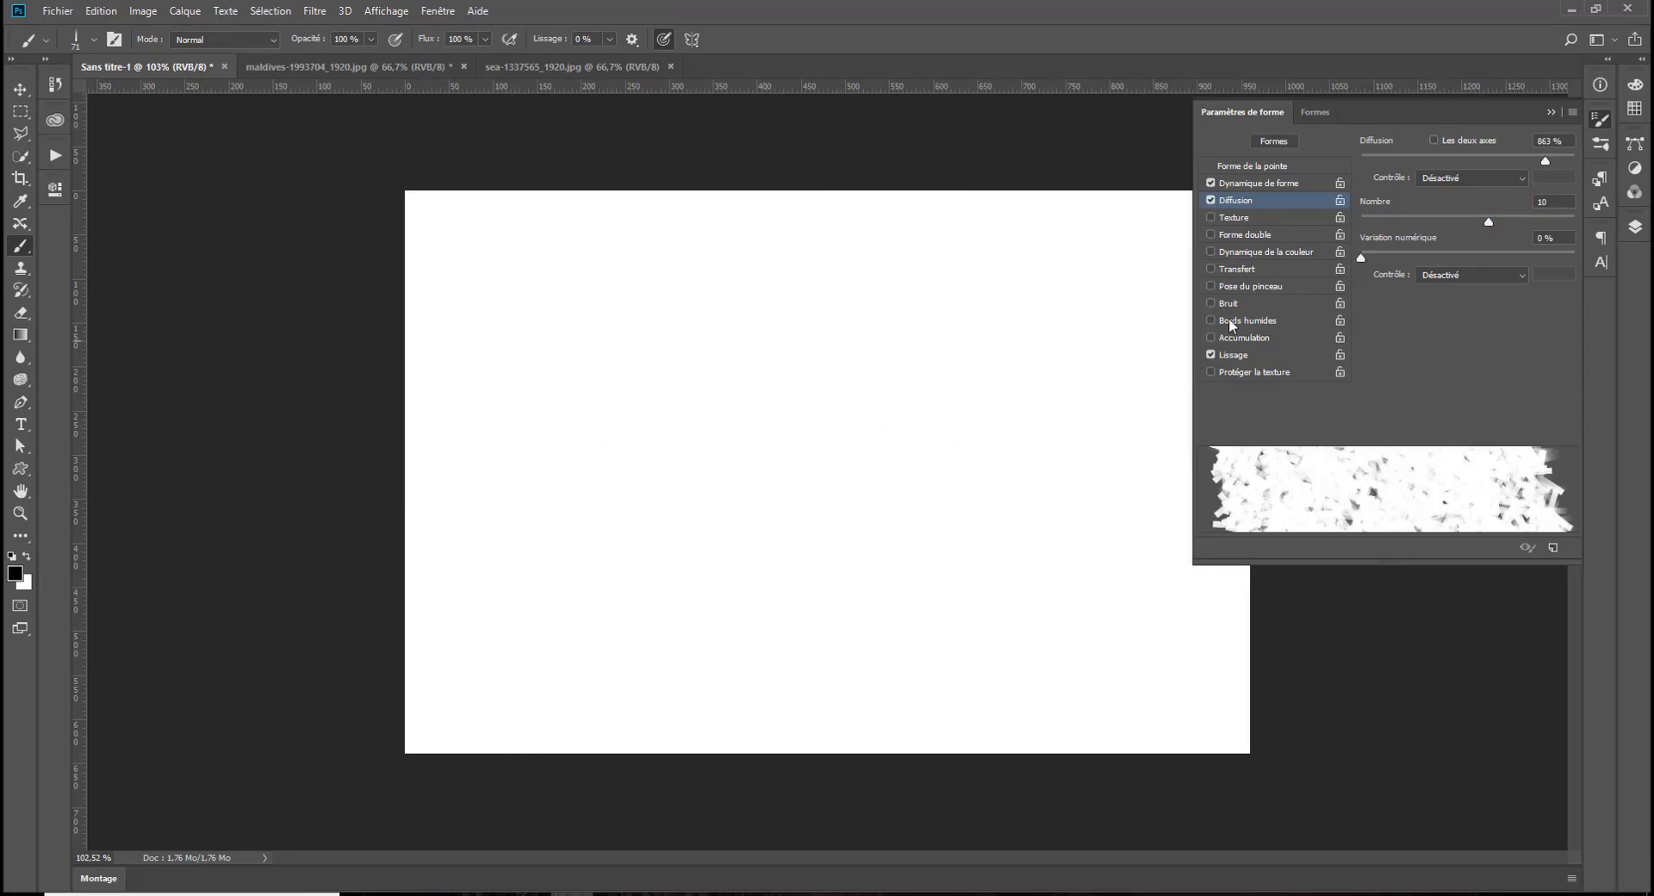
Lower Nombre to 1 and try out Variation numérique, returning it to 0%
left_click_drag(1446, 255, 1534, 256)
left_click_drag(1433, 215, 1334, 218)
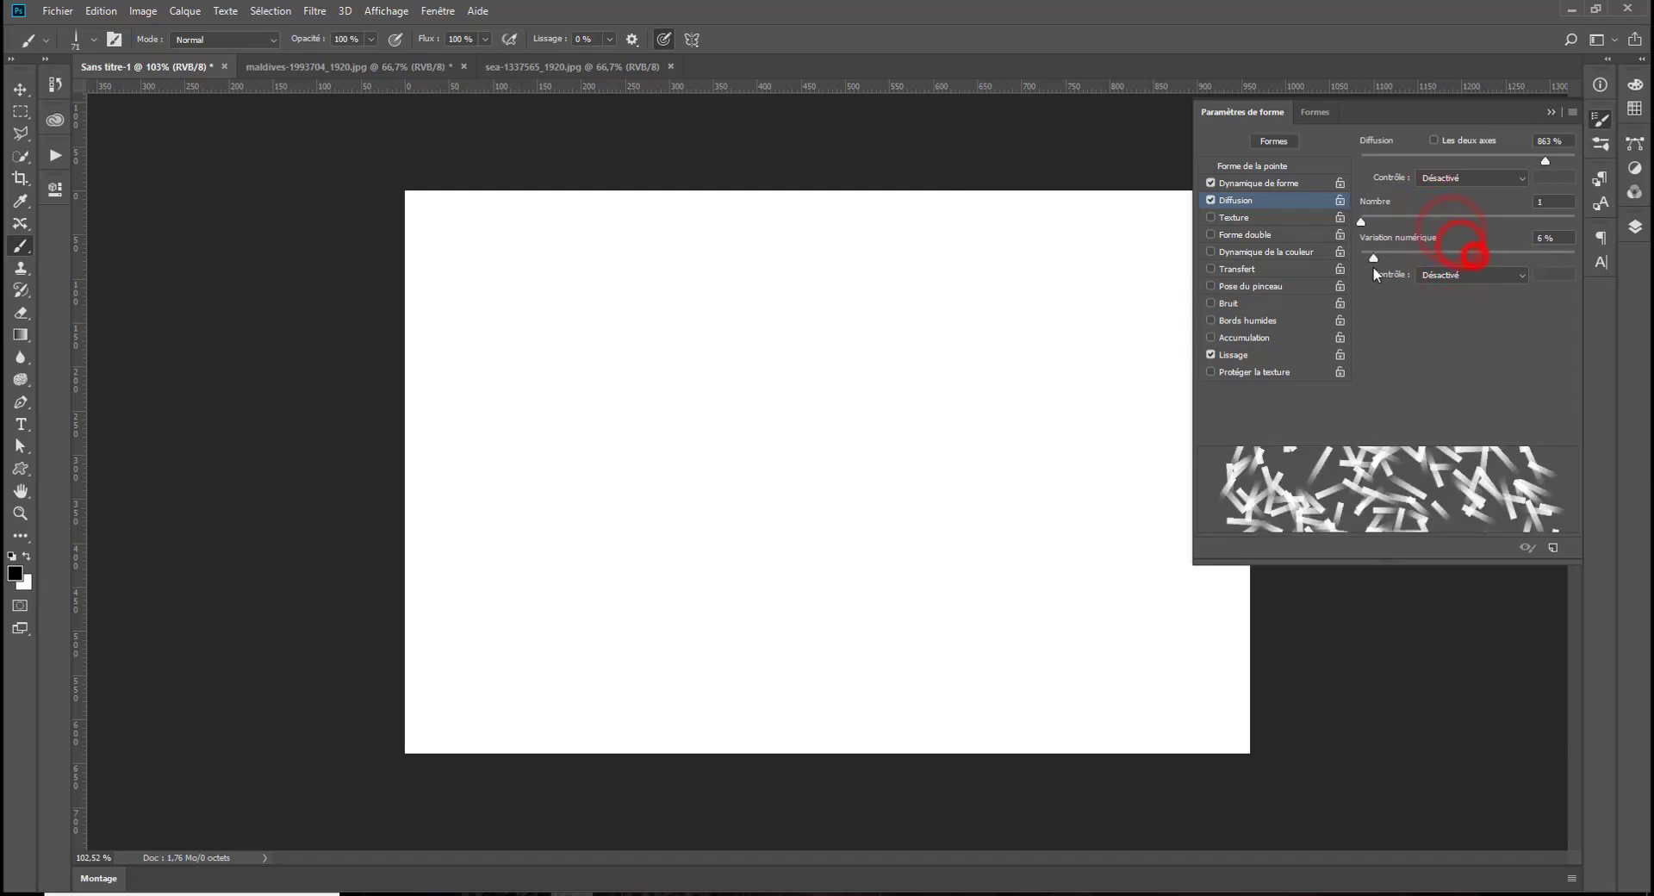
left_click_drag(1373, 258, 1525, 257)
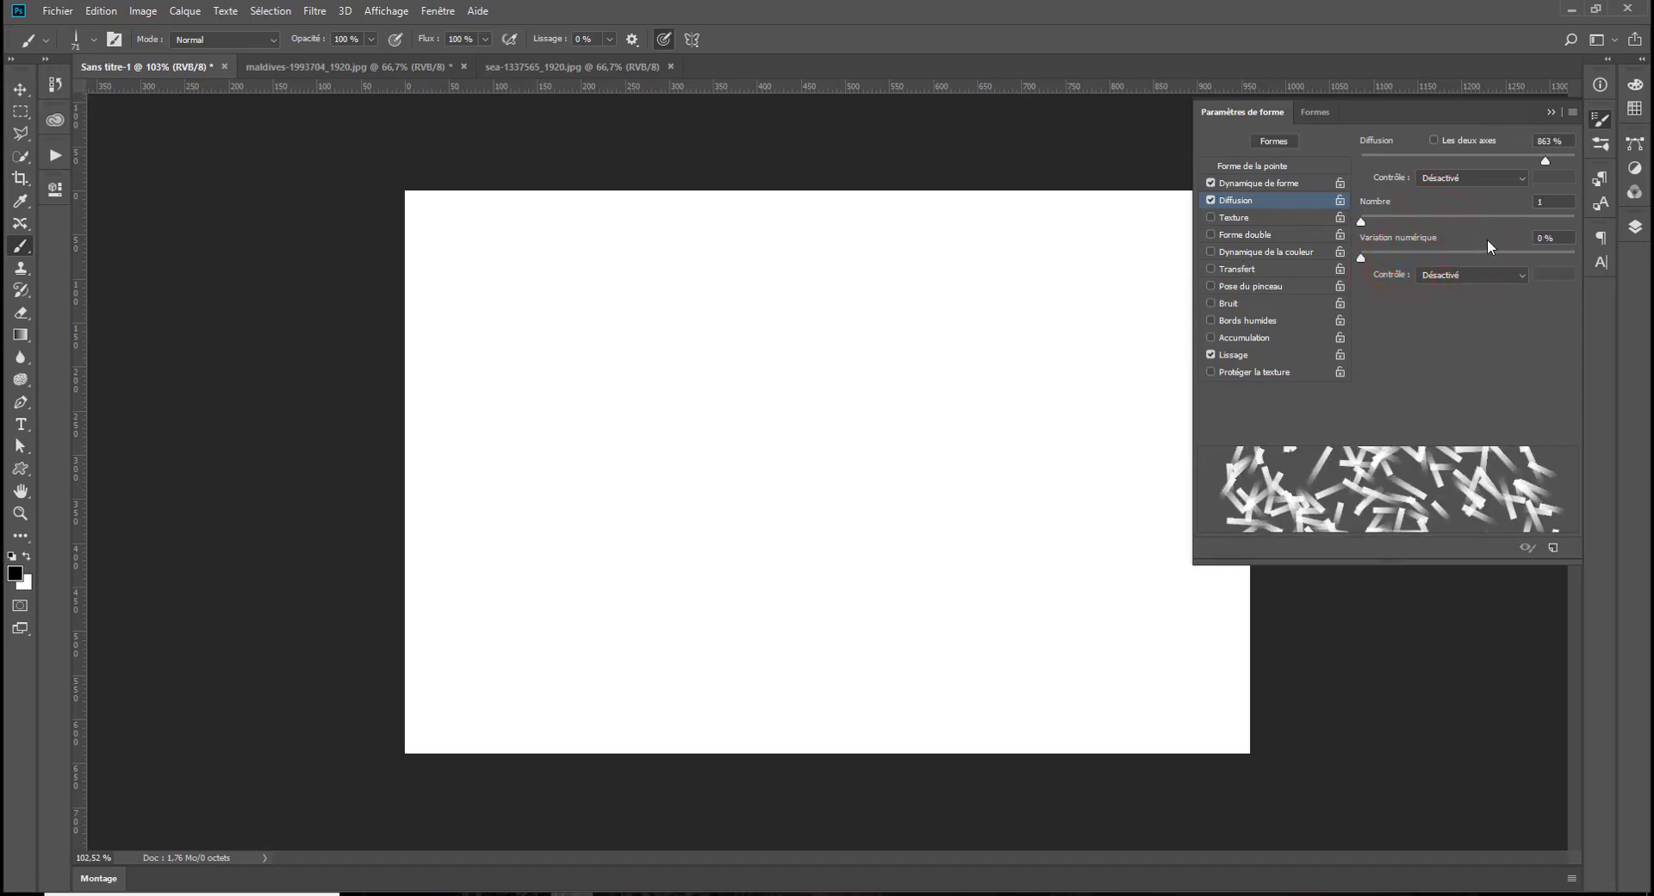
Replace Diffusion with Texture for the bar brush, choose the grey speckled pattern, and paint a diagonal test stroke
left_click(1211, 200)
left_click(1211, 217)
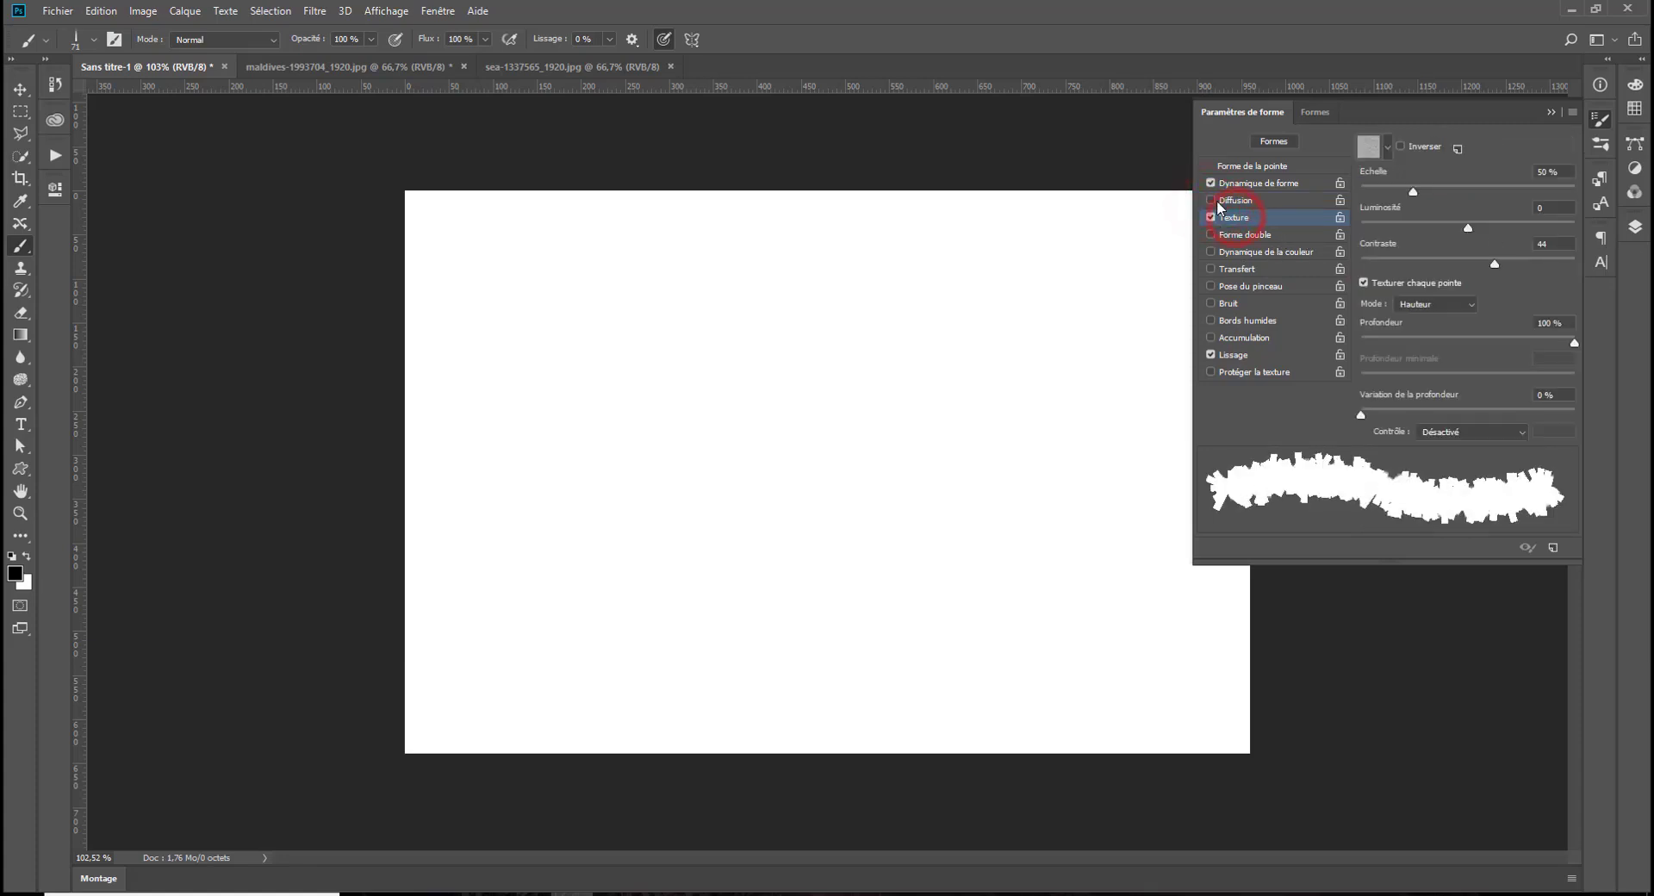
left_click(1374, 150)
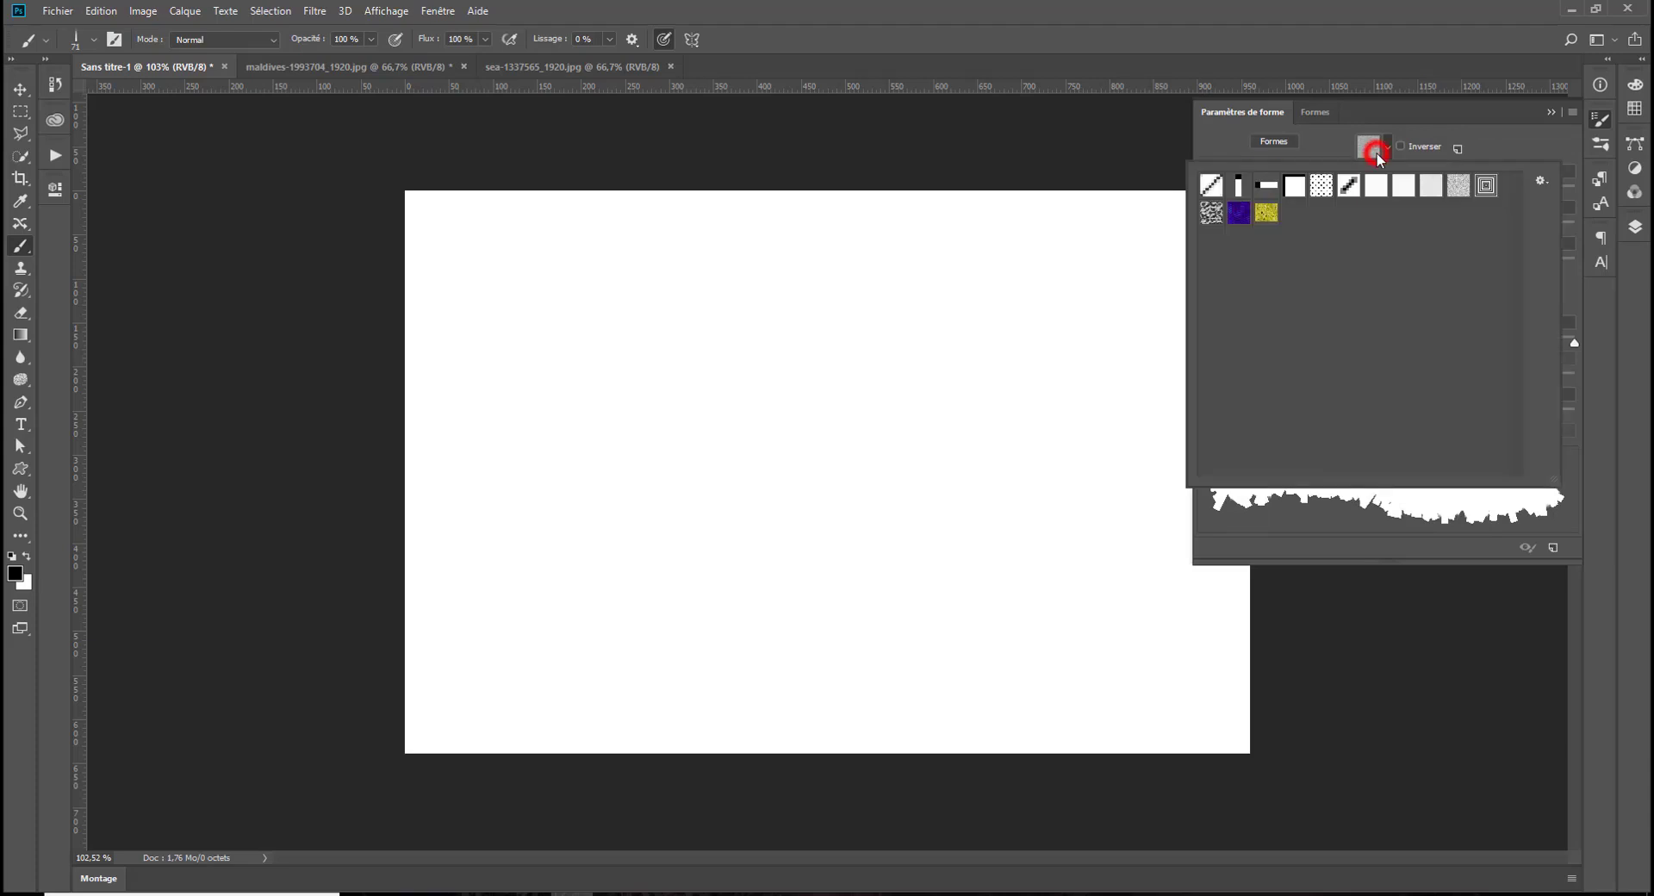
left_click(1461, 181)
mouse_move(927, 353)
left_mouse_down()
mouse_move(768, 447)
mouse_move(715, 519)
left_mouse_up()
Change the texture pattern to the black diagonal mark on white and paint a short test stroke
left_click(1389, 147)
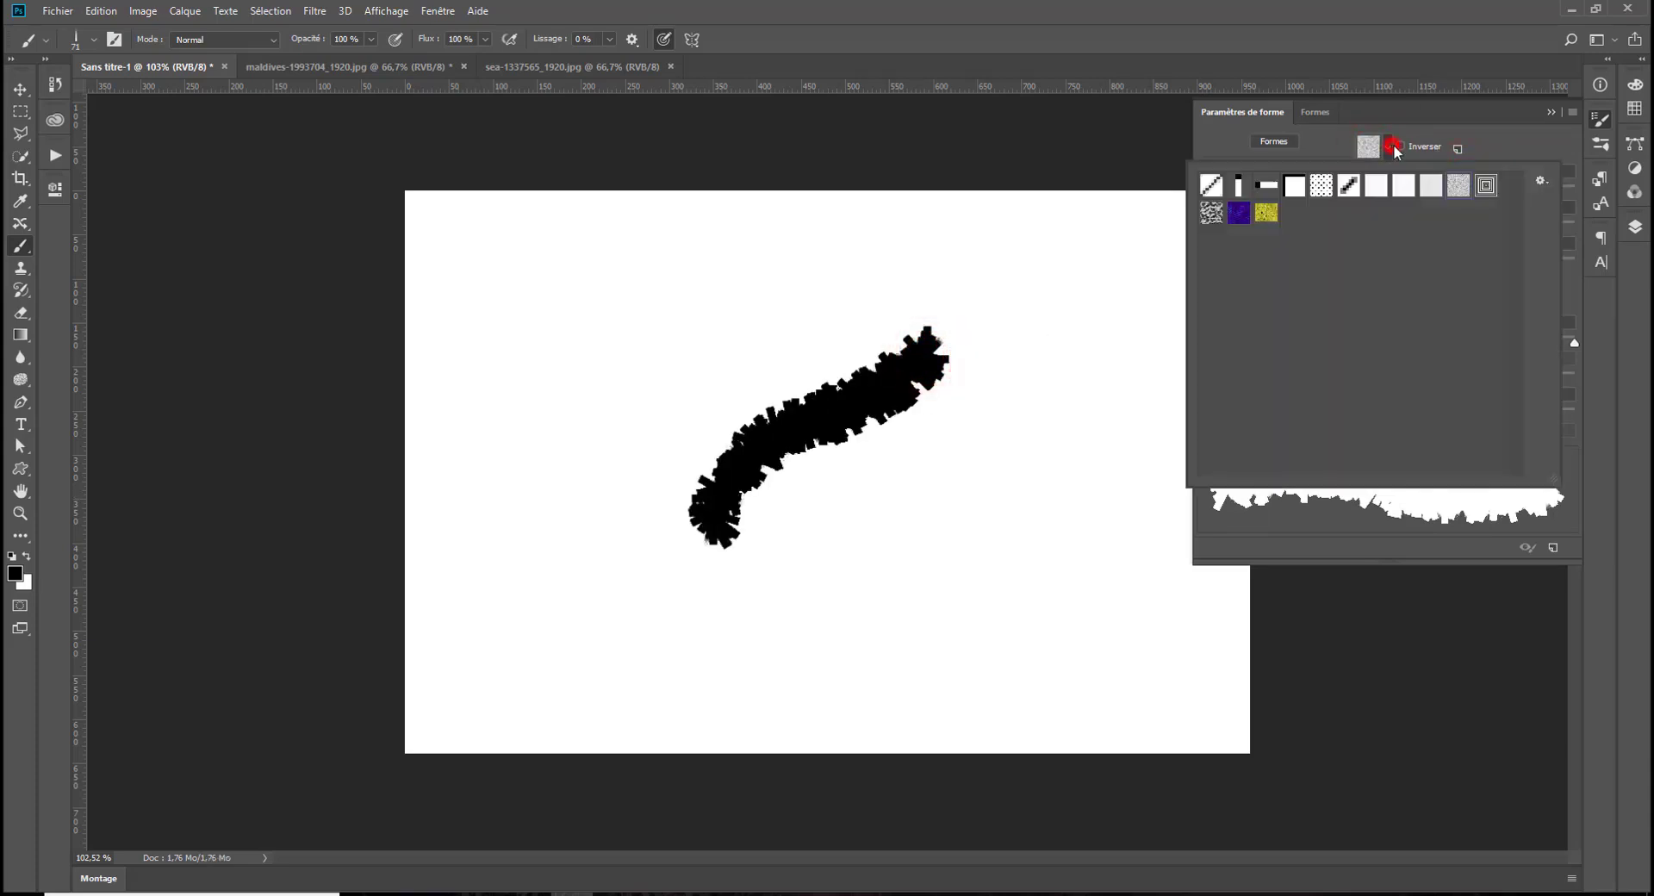
left_click(1349, 182)
left_click_drag(772, 292, 767, 280)
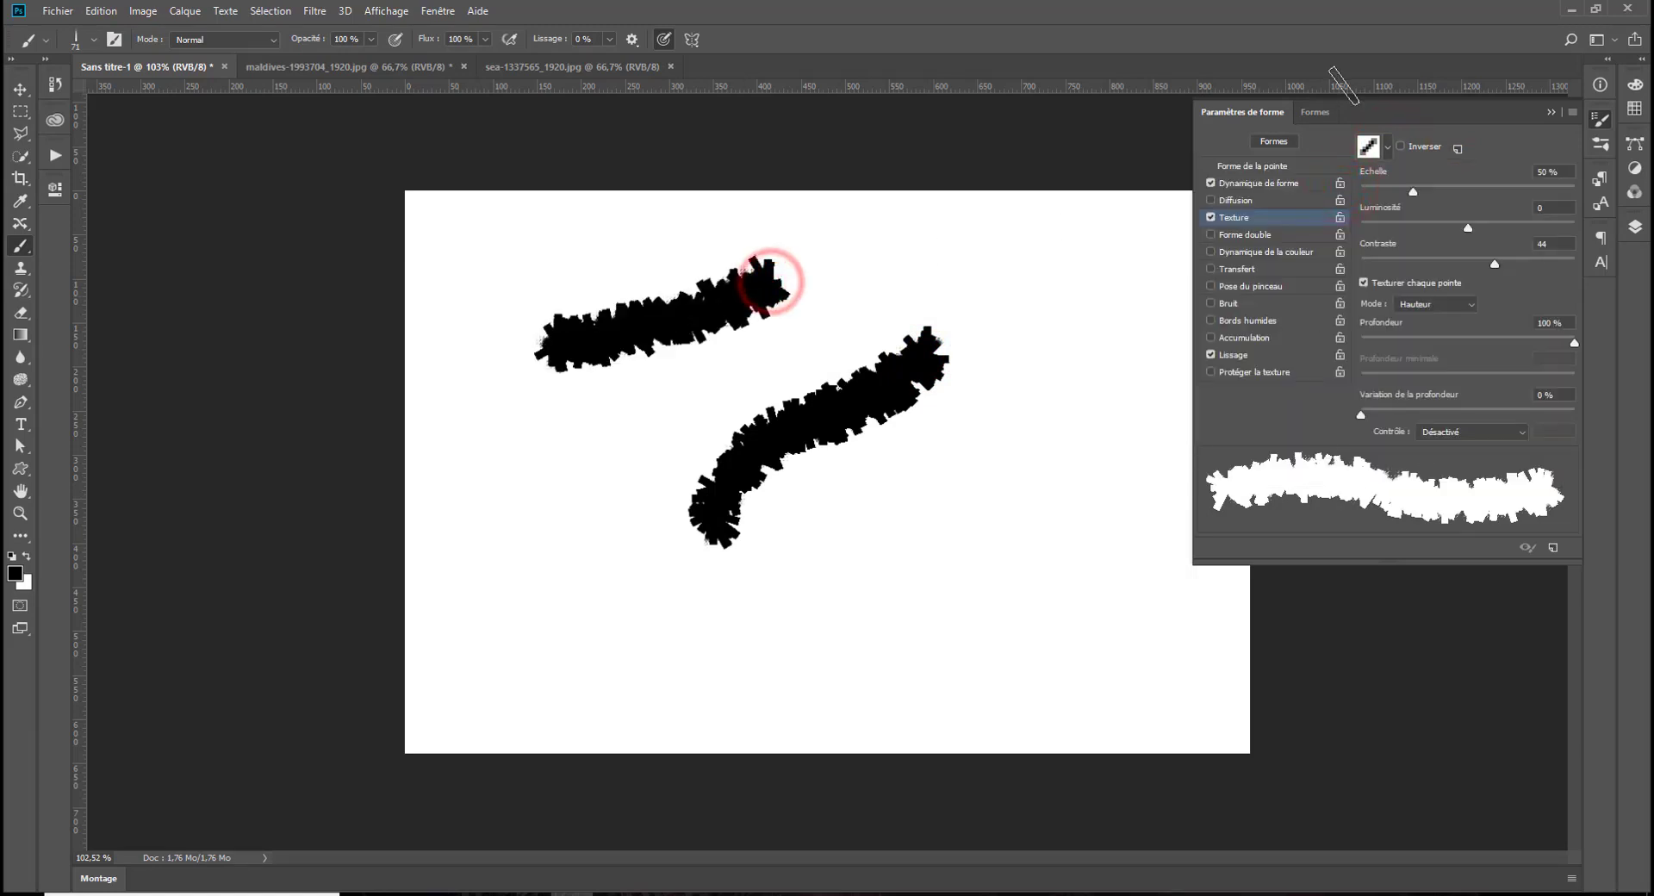
Try the concentric squares texture, switch to the vertical black-and-white bar pattern, and paint a diagonal test stroke
left_click(1389, 148)
left_click(1489, 195)
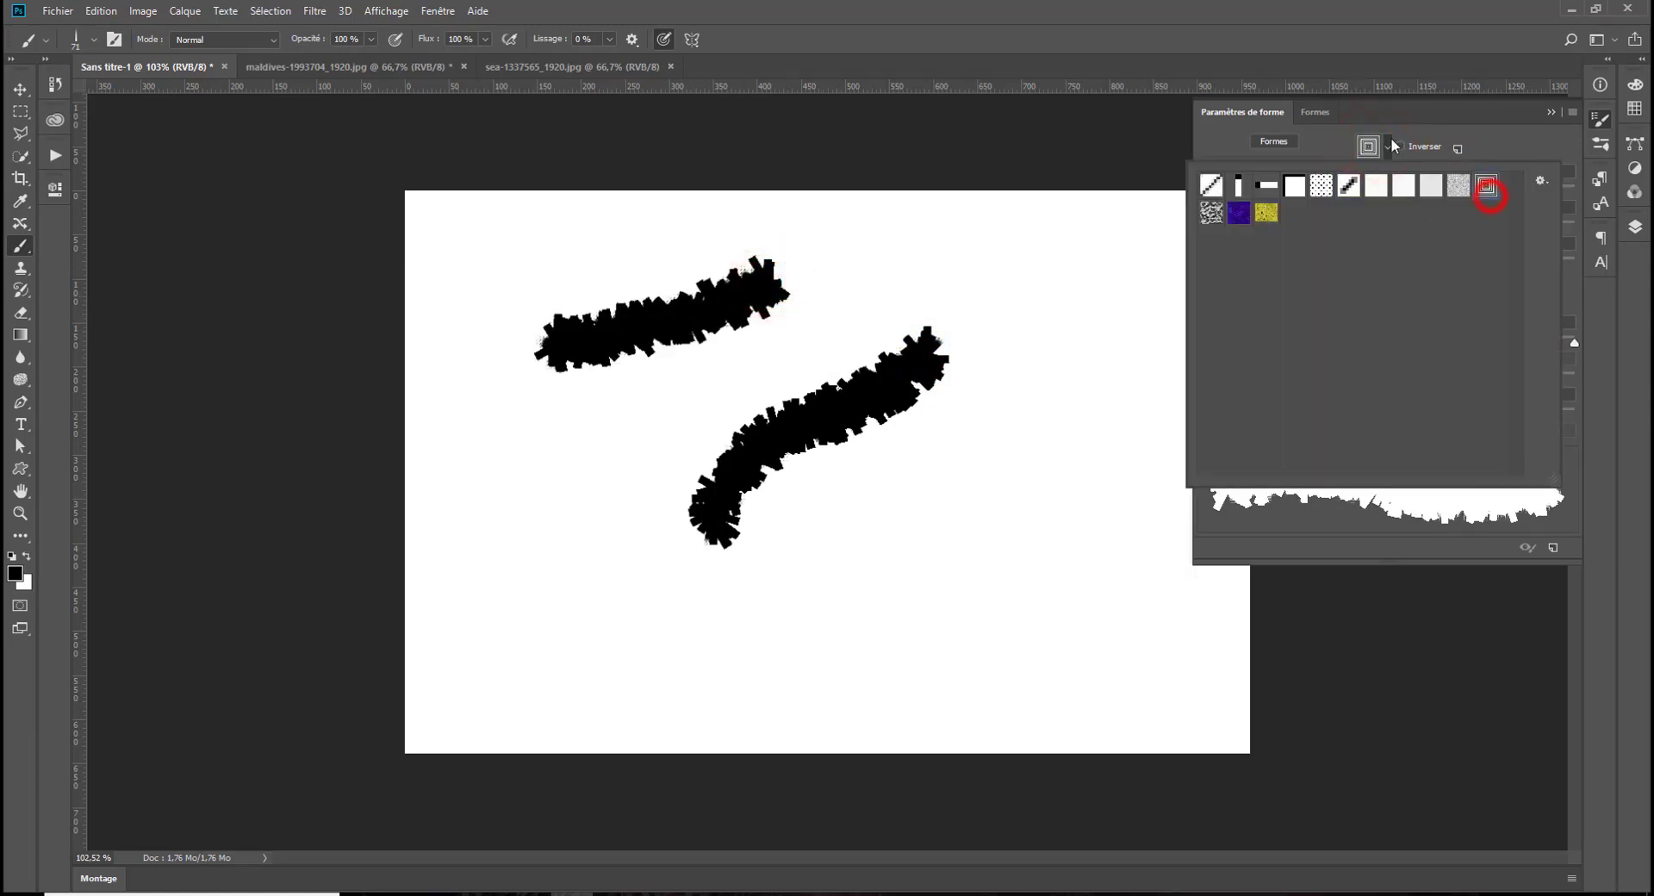
left_click(1238, 186)
left_click(1539, 142)
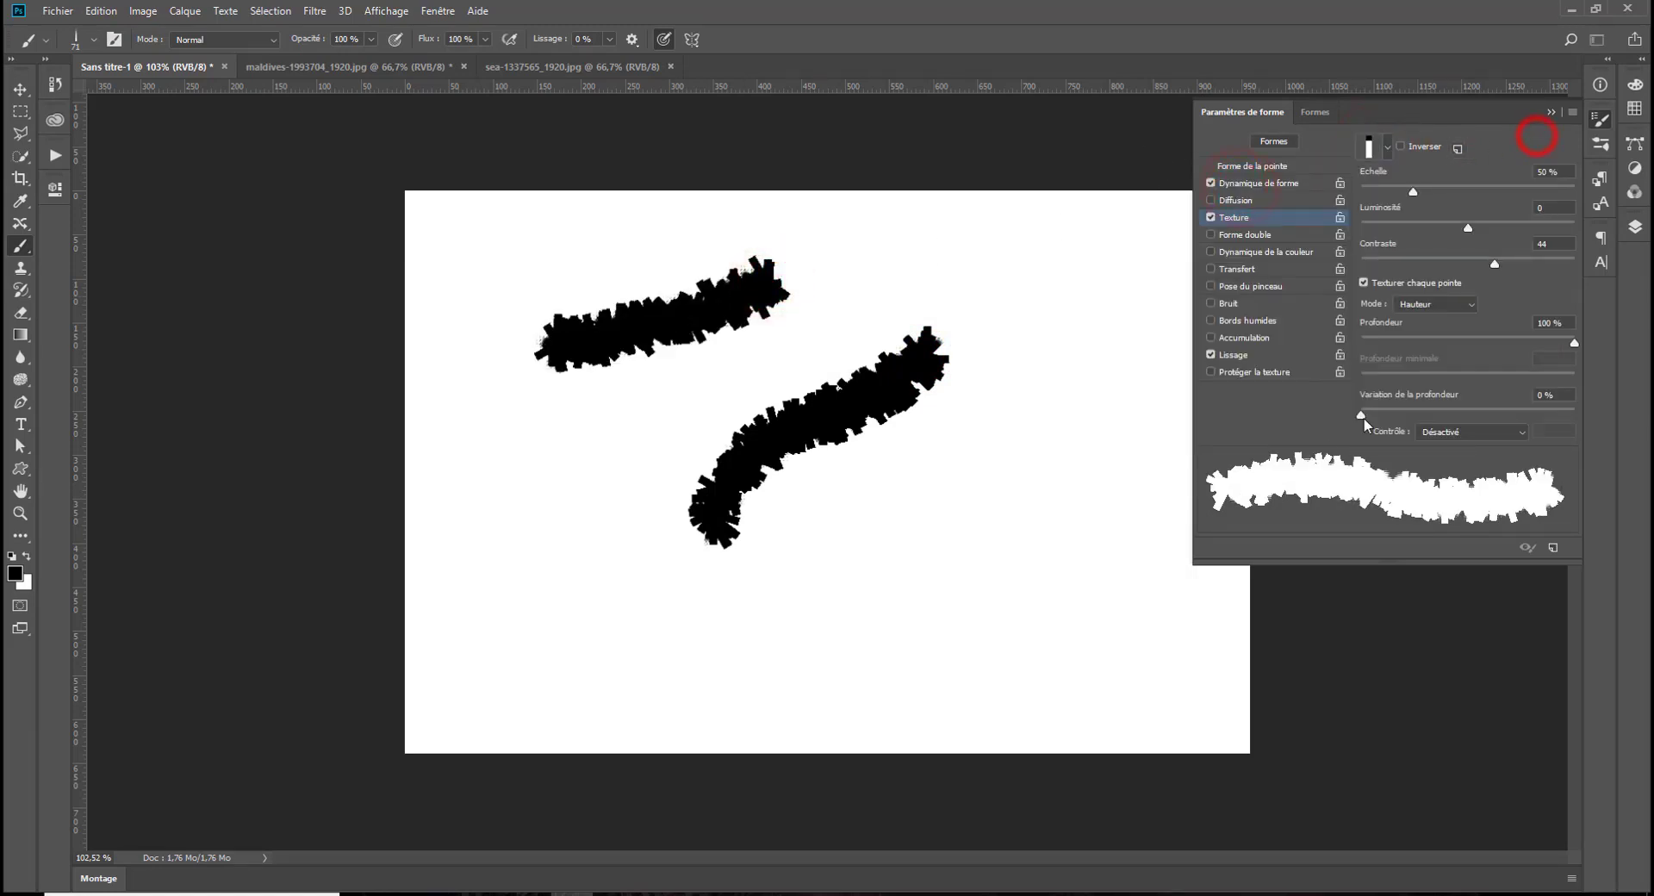
left_click_drag(1106, 295, 926, 530)
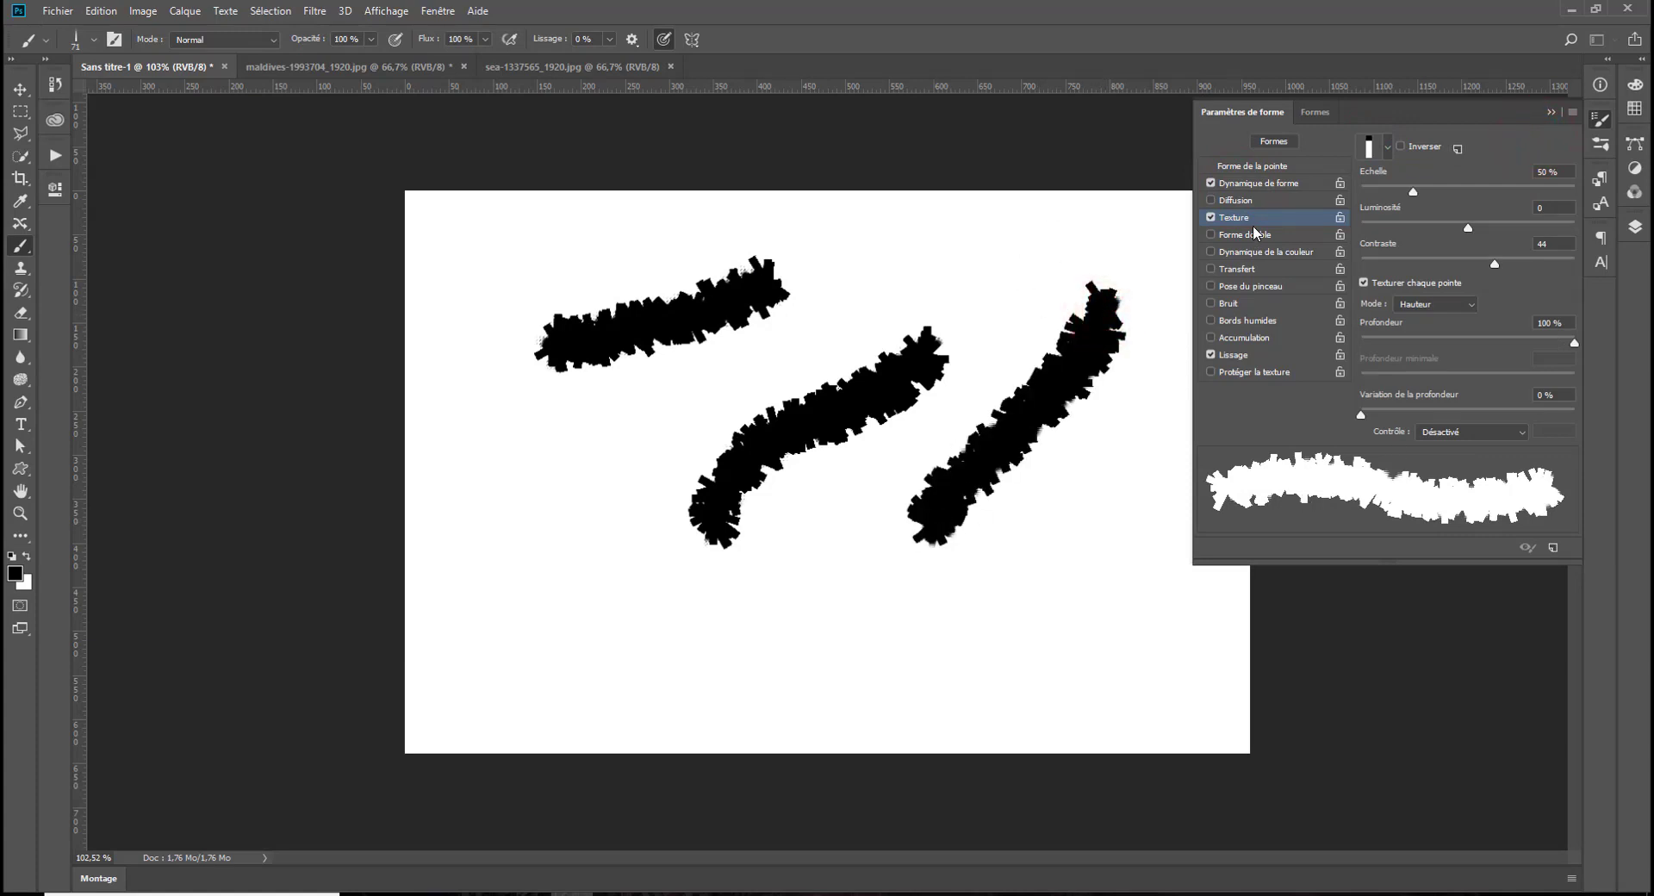
Choose the 422 px brush from the test tuto group, paint test marks with it, and undo everything on the canvas
right_click(679, 366)
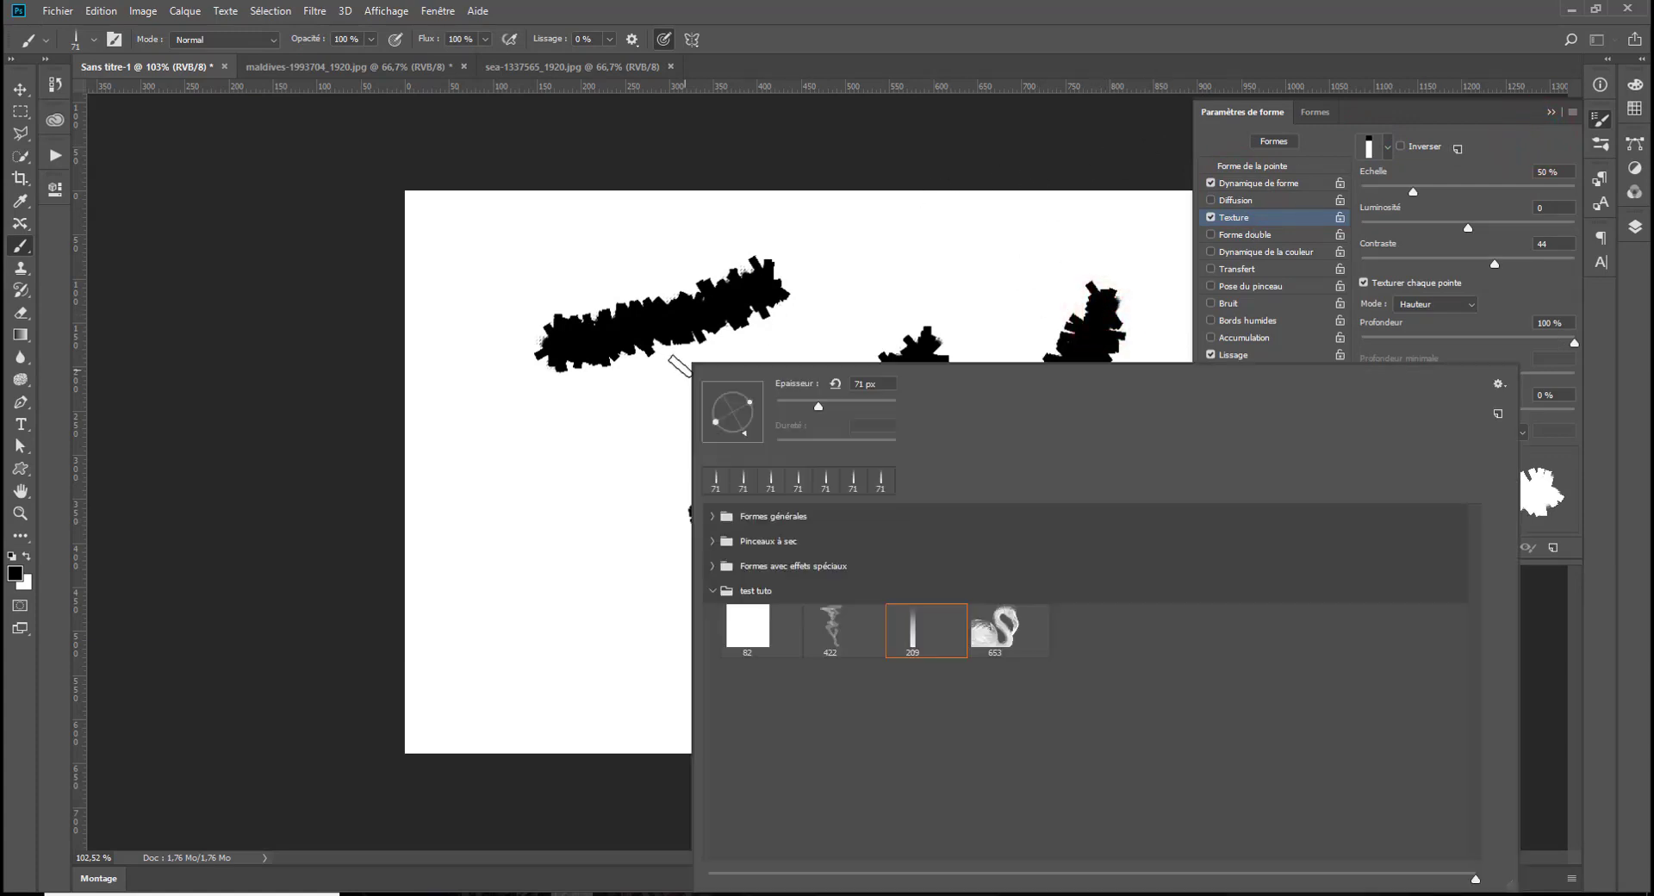
left_click(827, 644)
mouse_move(598, 457)
left_mouse_down()
mouse_move(569, 611)
mouse_move(685, 587)
left_mouse_up()
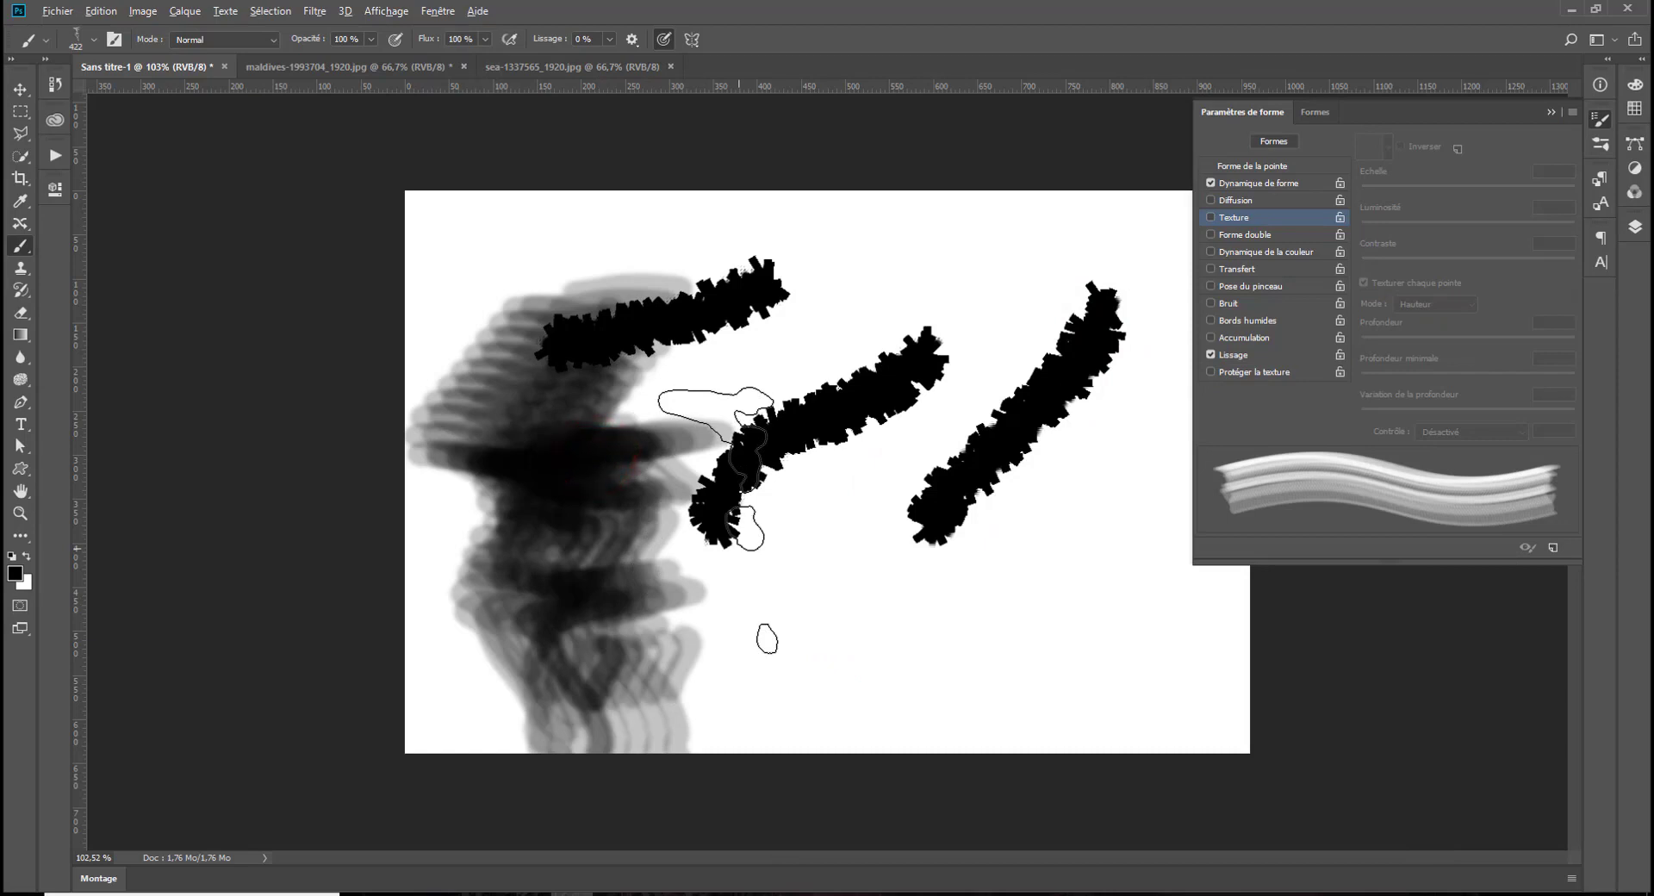
key("ctrl+z")
key("ctrl+z")
key("ctrl+z")
key("ctrl+z")
left_click_drag(726, 362, 737, 405)
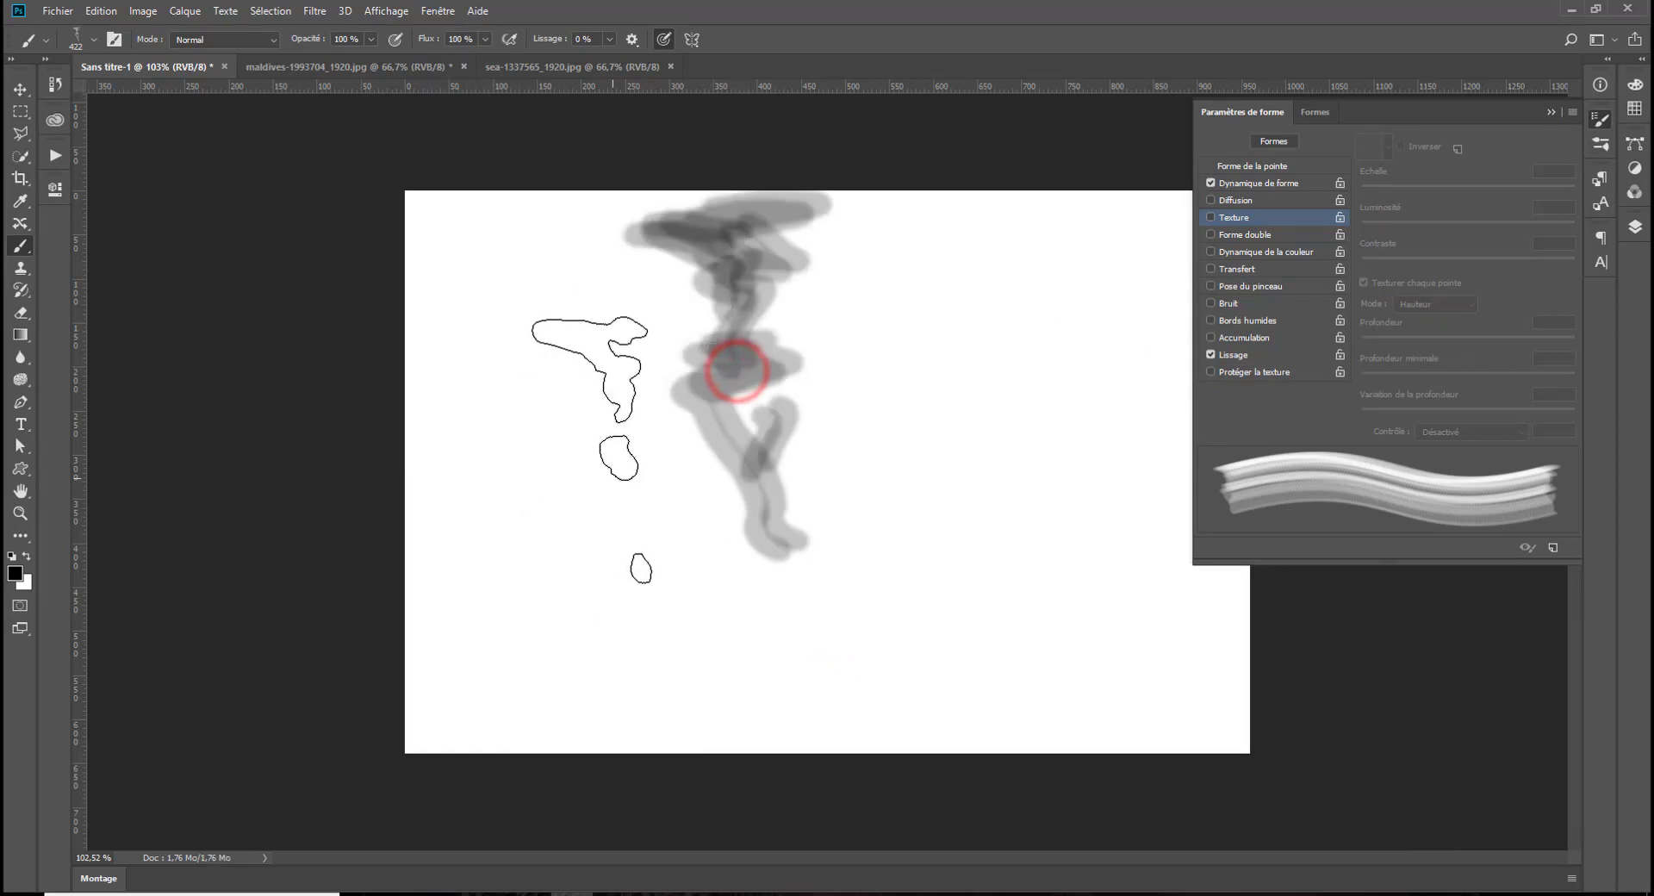
key("ctrl+z")
Enable Texture in Hauteur mode for the 422 px brush, and paint and undo a large test stroke
left_click(1210, 217)
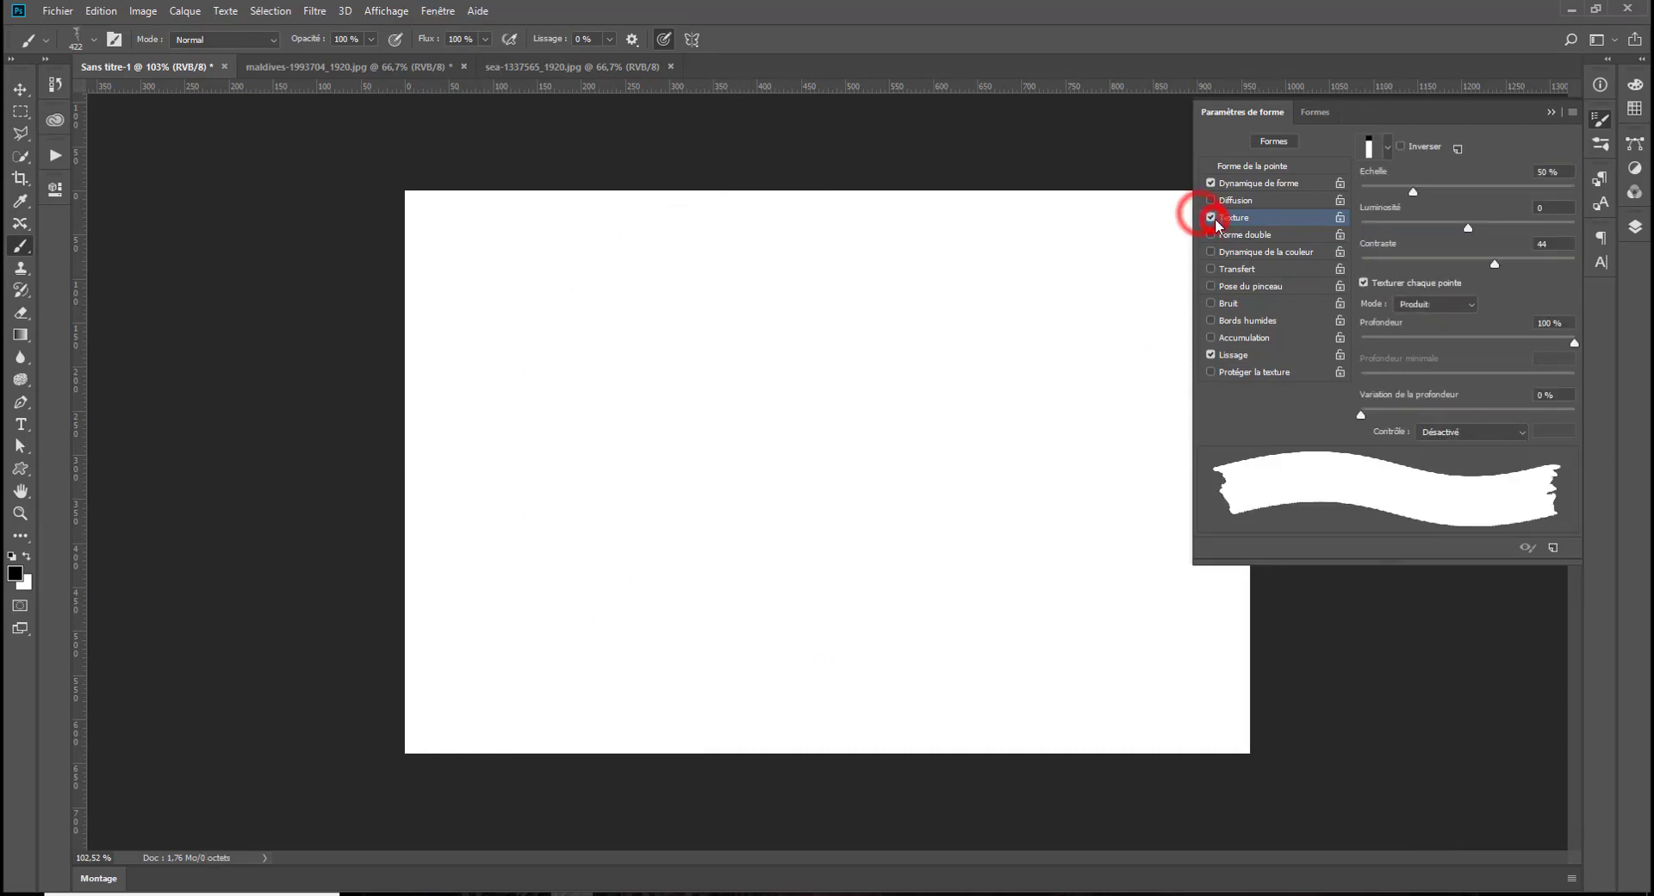
left_click_drag(922, 450, 921, 452)
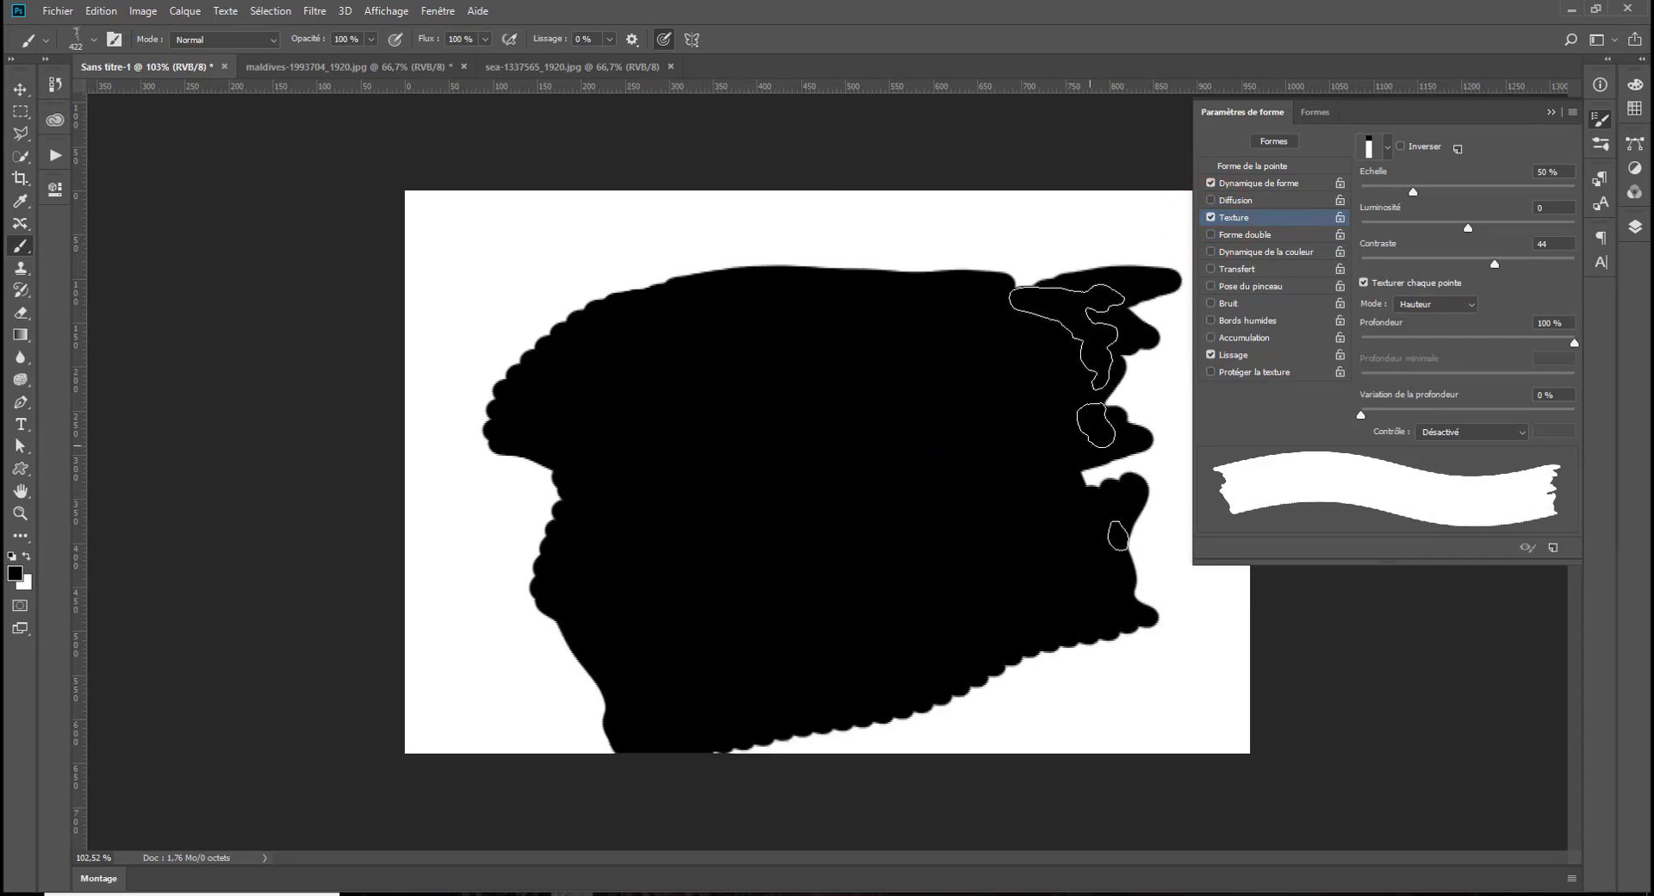
key("ctrl+z")
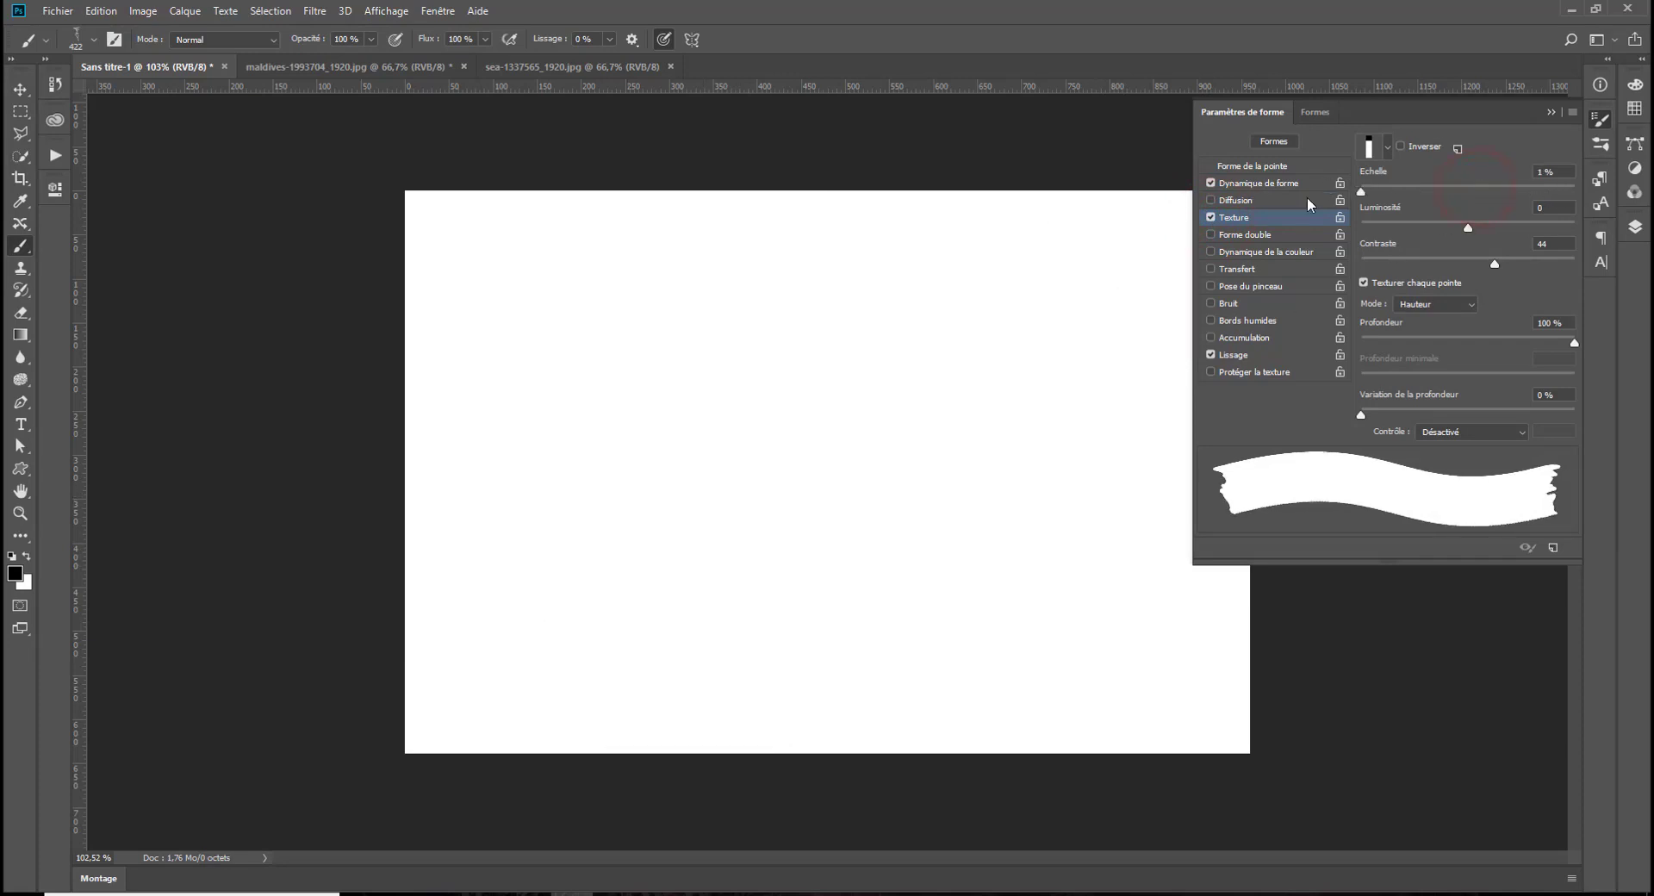
Test the texture at Echelle 1%, Luminosité 148, Contraste -33 and Profondeur 49%, remove the painted mark, and disable Texture
left_click_drag(1468, 226, 1577, 203)
mouse_move(1401, 338)
left_mouse_down()
mouse_move(1531, 335)
mouse_move(1465, 334)
left_mouse_up()
left_click_drag(1010, 403, 982, 517)
key("Delete")
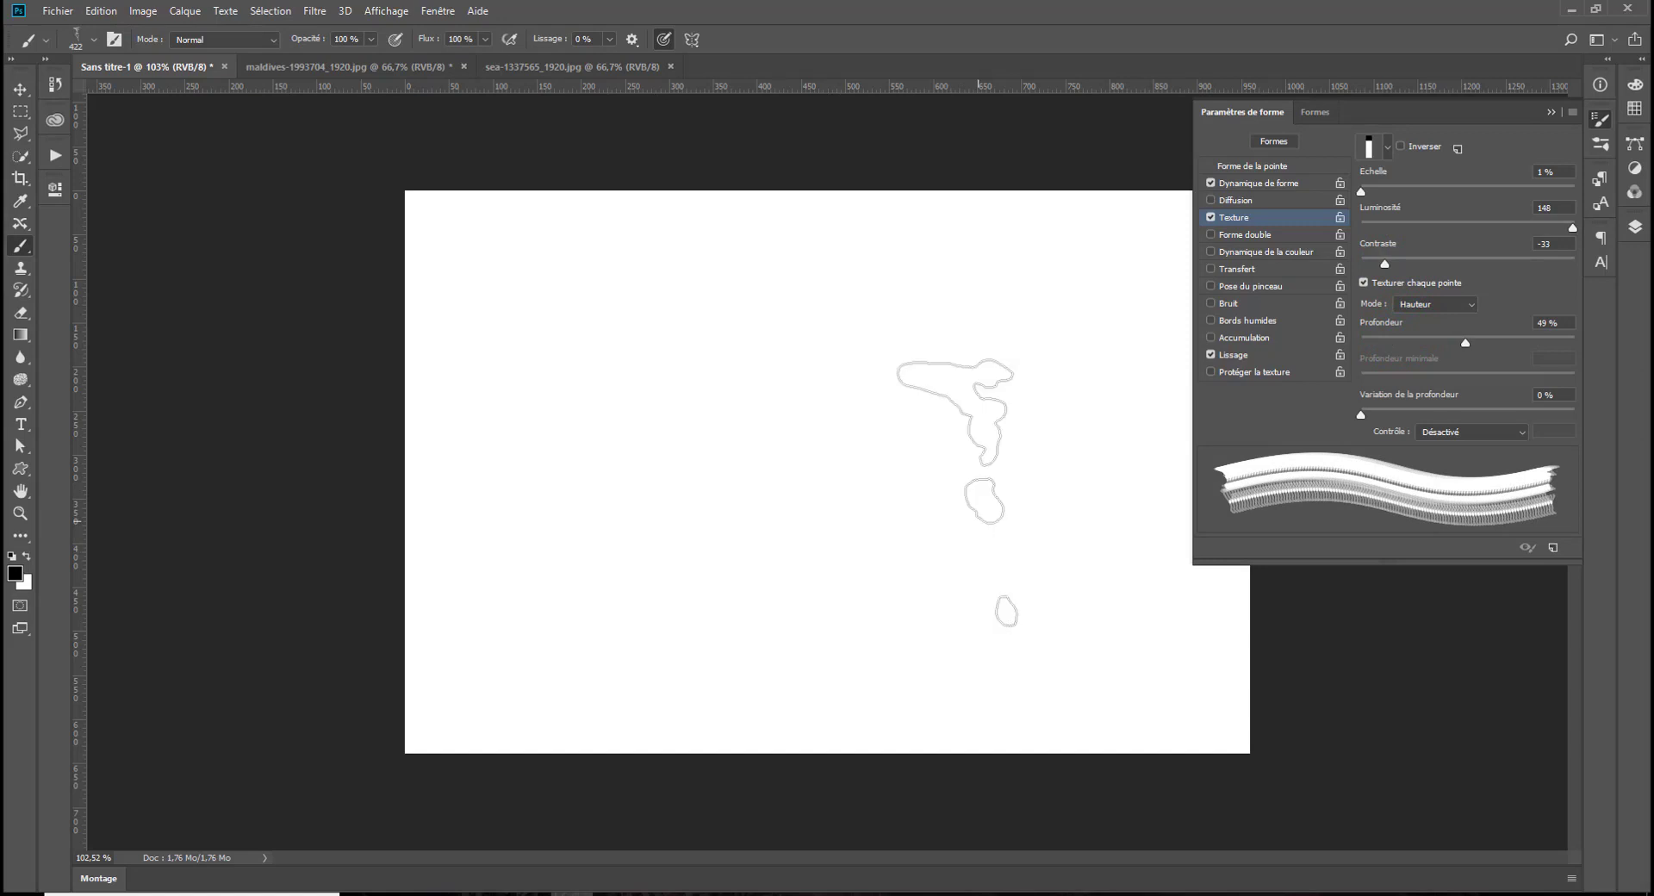
left_click(1211, 217)
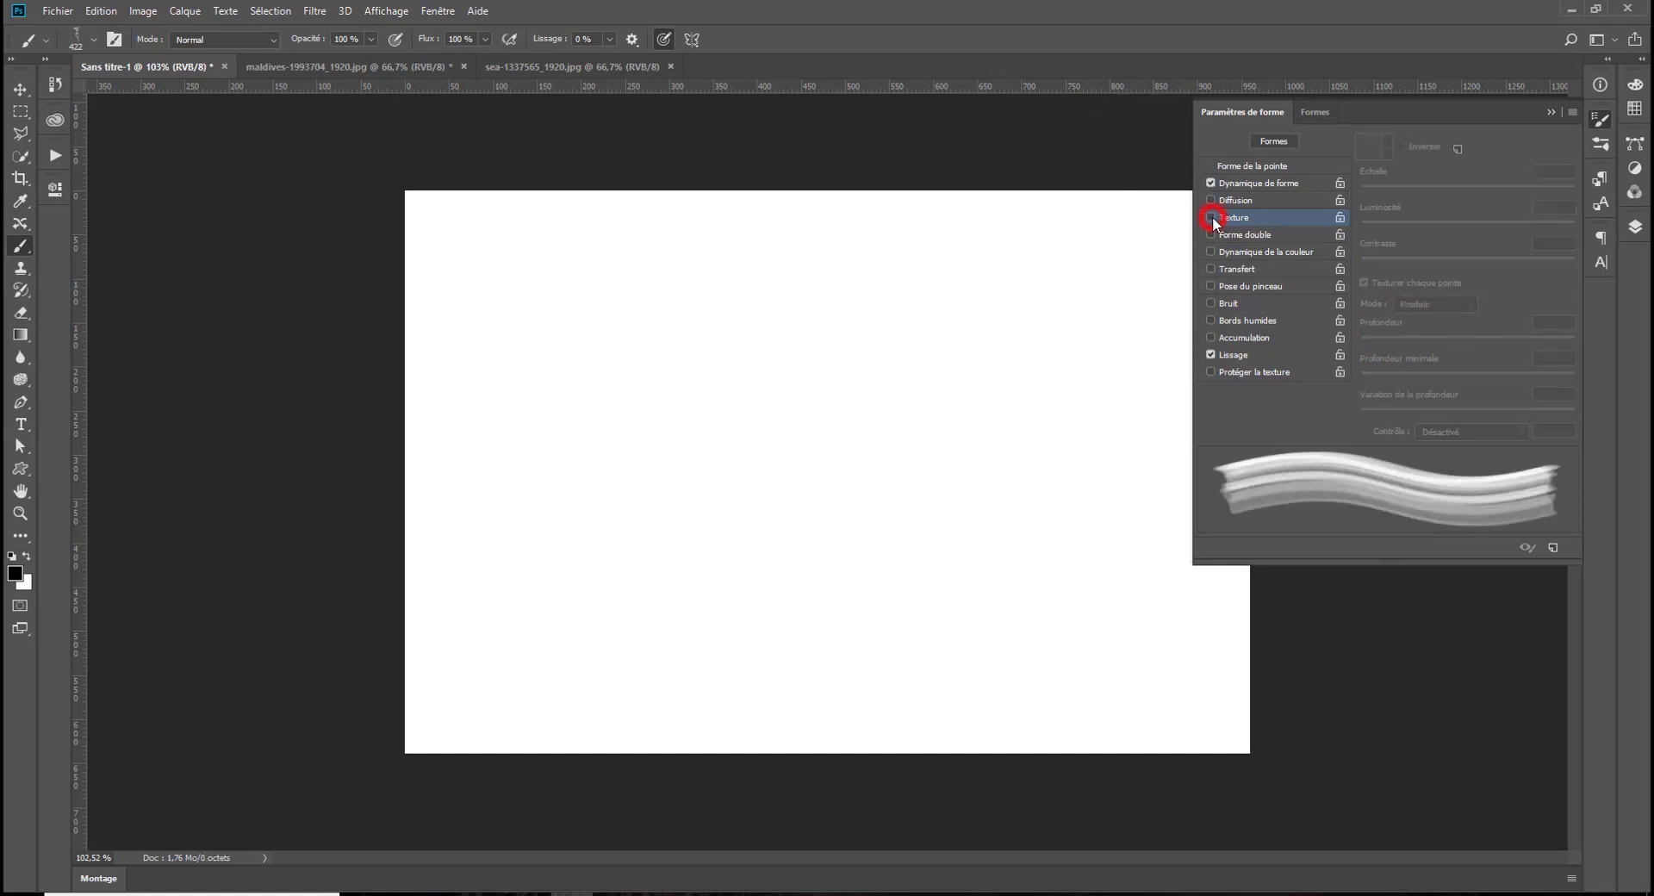
Enable Forme double with the 209 px bar tip, and paint and undo a large test stroke
left_click(1255, 237)
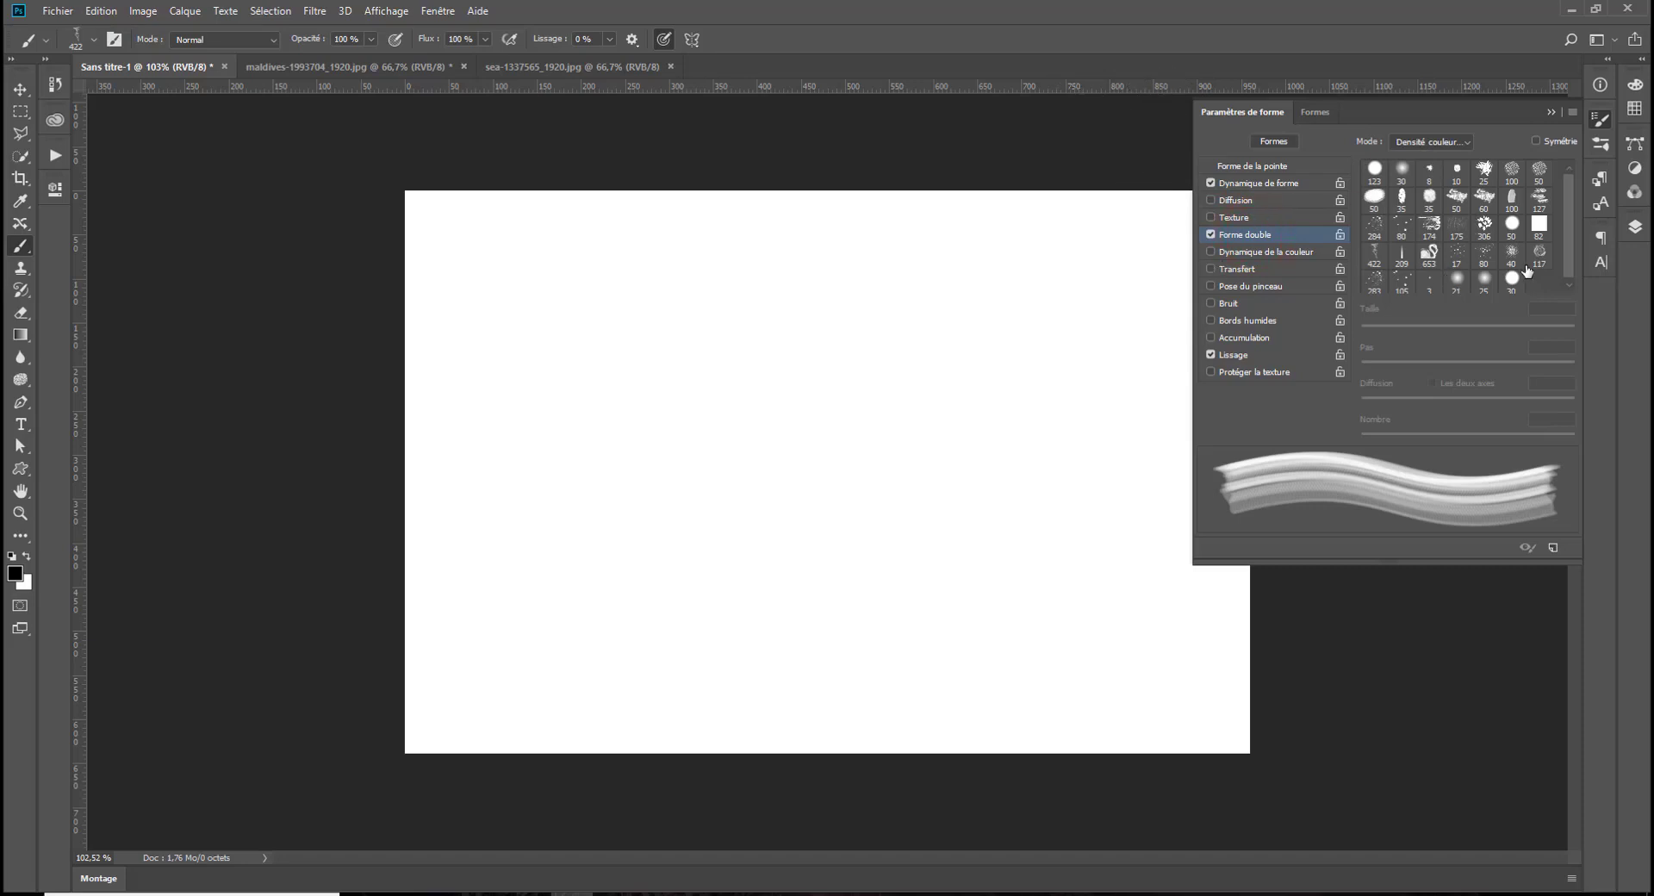
left_click(1402, 252)
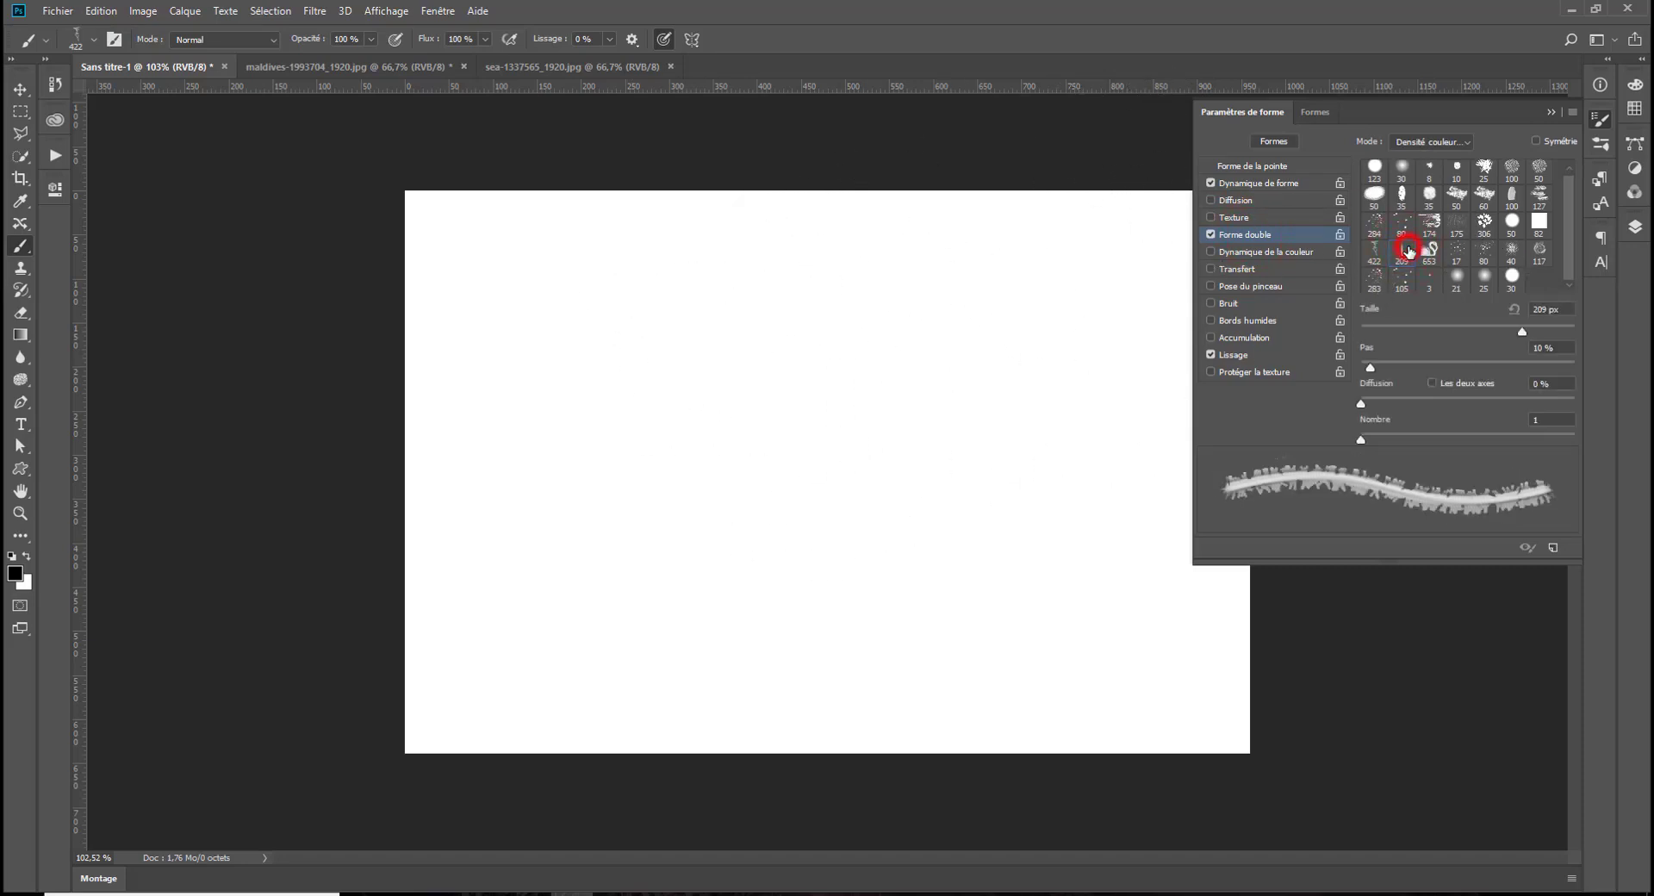
mouse_move(570, 506)
left_mouse_down()
mouse_move(580, 480)
mouse_move(809, 482)
mouse_move(1029, 249)
mouse_move(723, 332)
mouse_move(905, 250)
left_mouse_up()
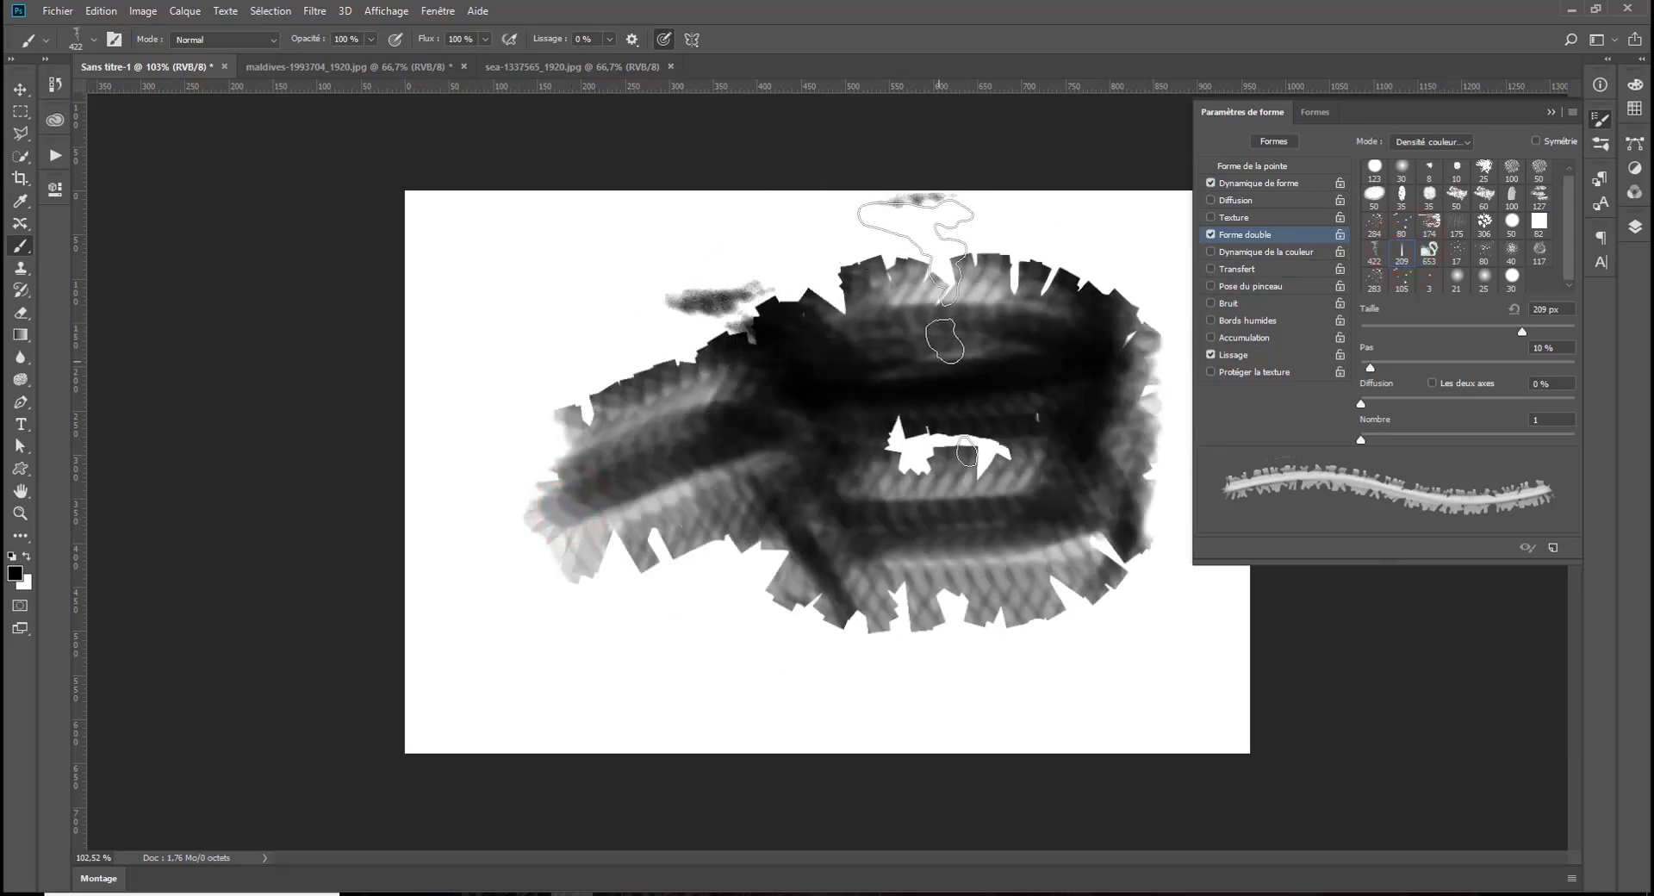
key("ctrl+z")
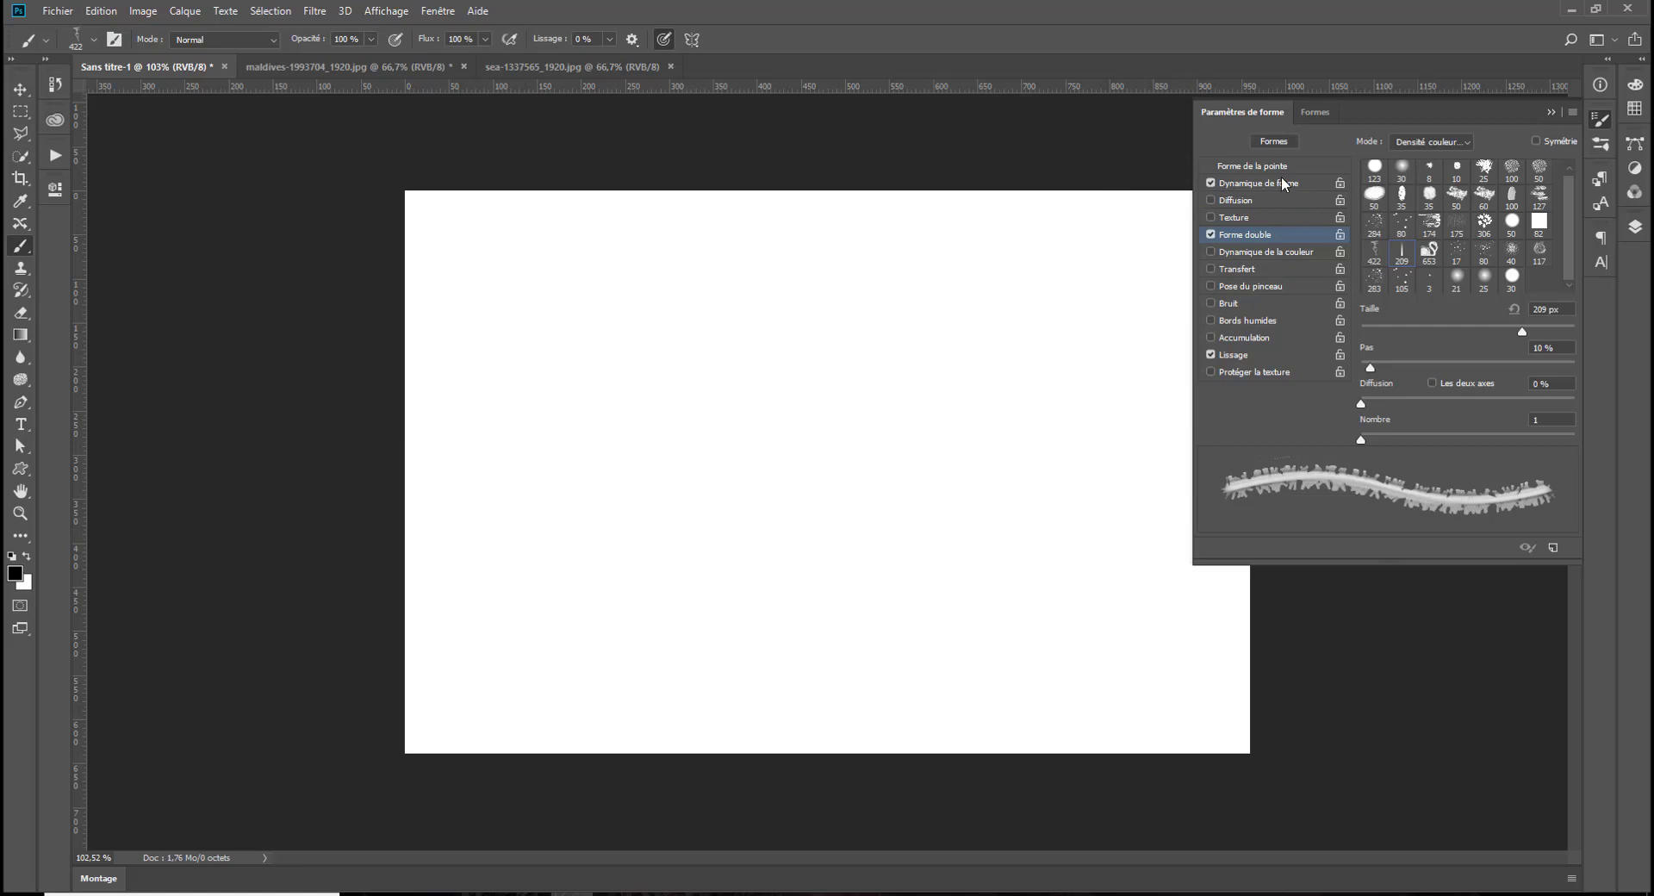
Change the main brush tip to the 82 px square, and paint and undo two test strokes
left_click(1283, 167)
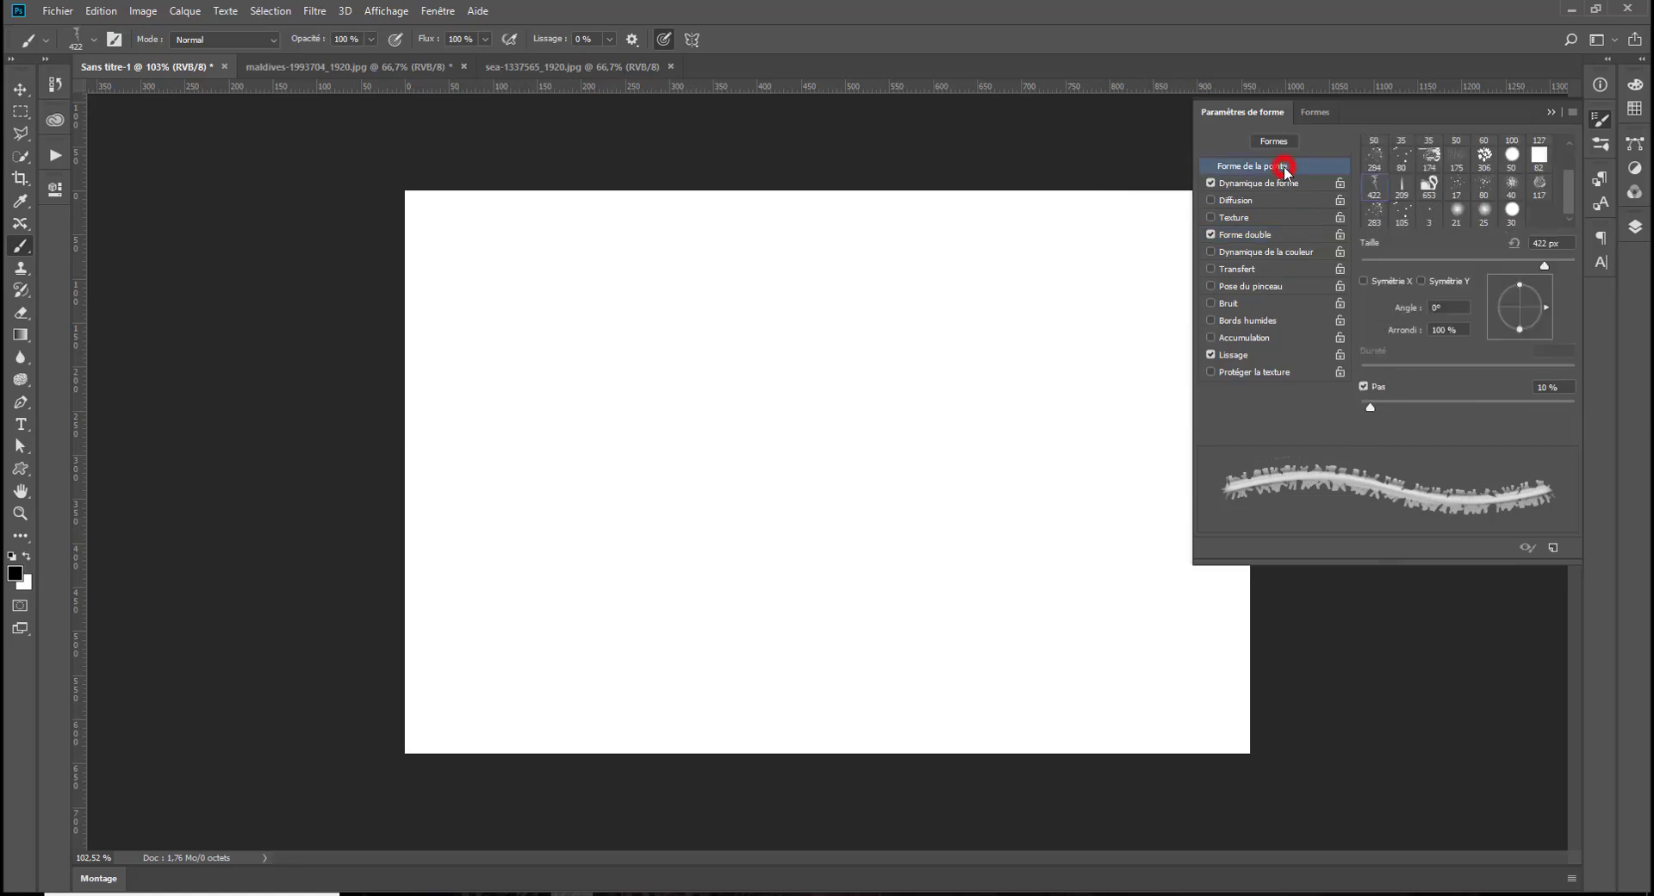
left_click(1539, 155)
mouse_move(702, 389)
left_mouse_down()
mouse_move(704, 450)
mouse_move(786, 571)
mouse_move(946, 586)
left_mouse_up()
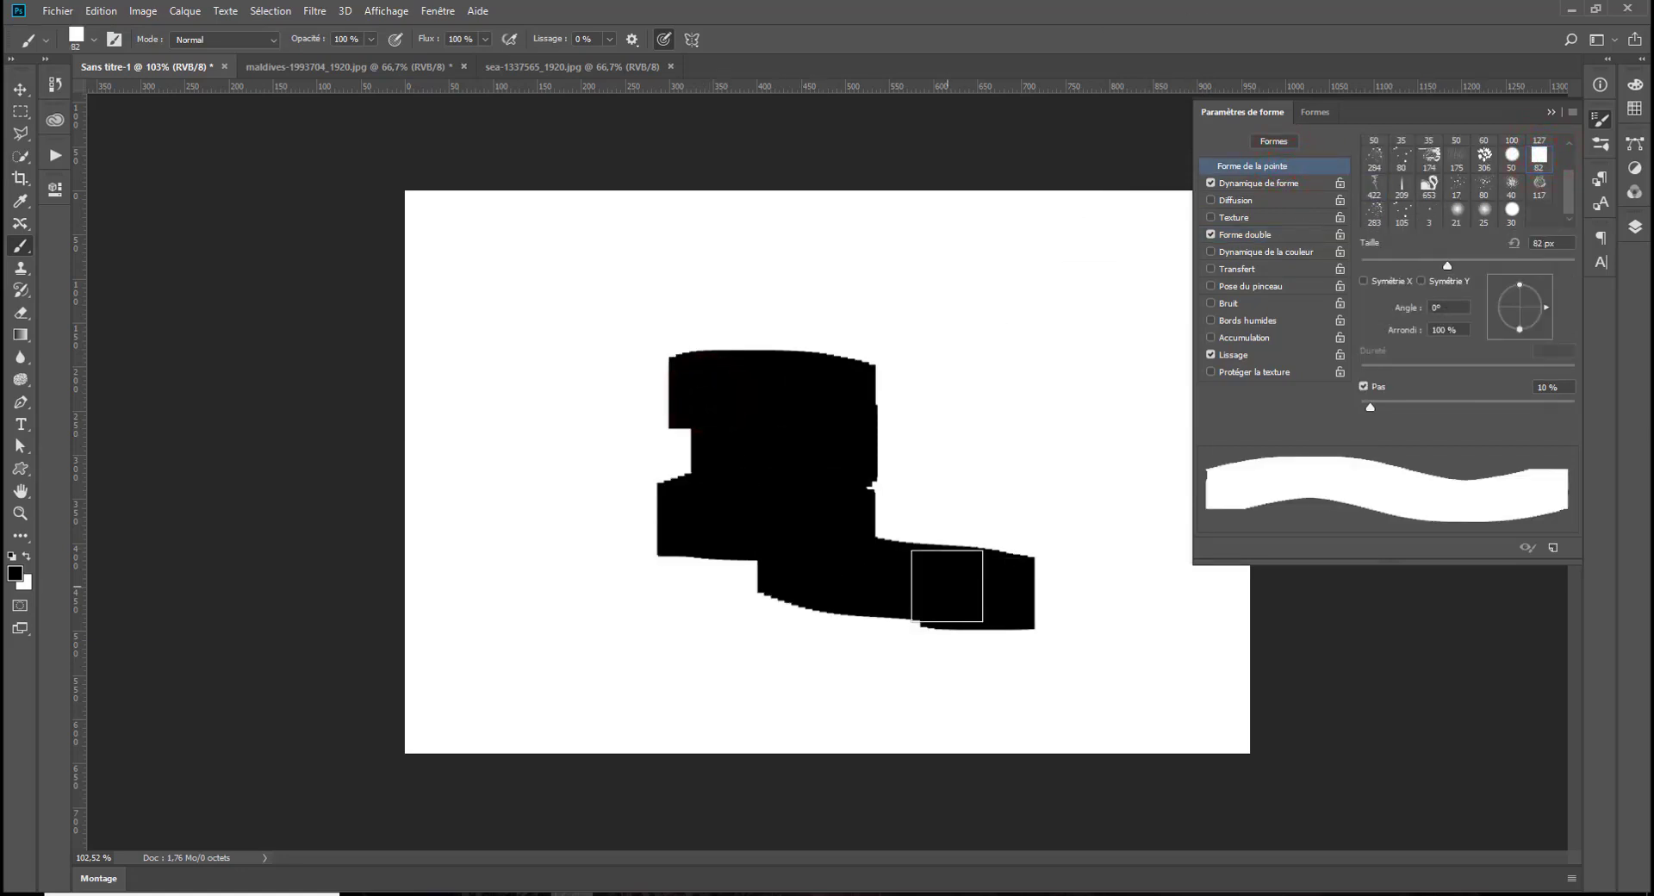
key("ctrl+z")
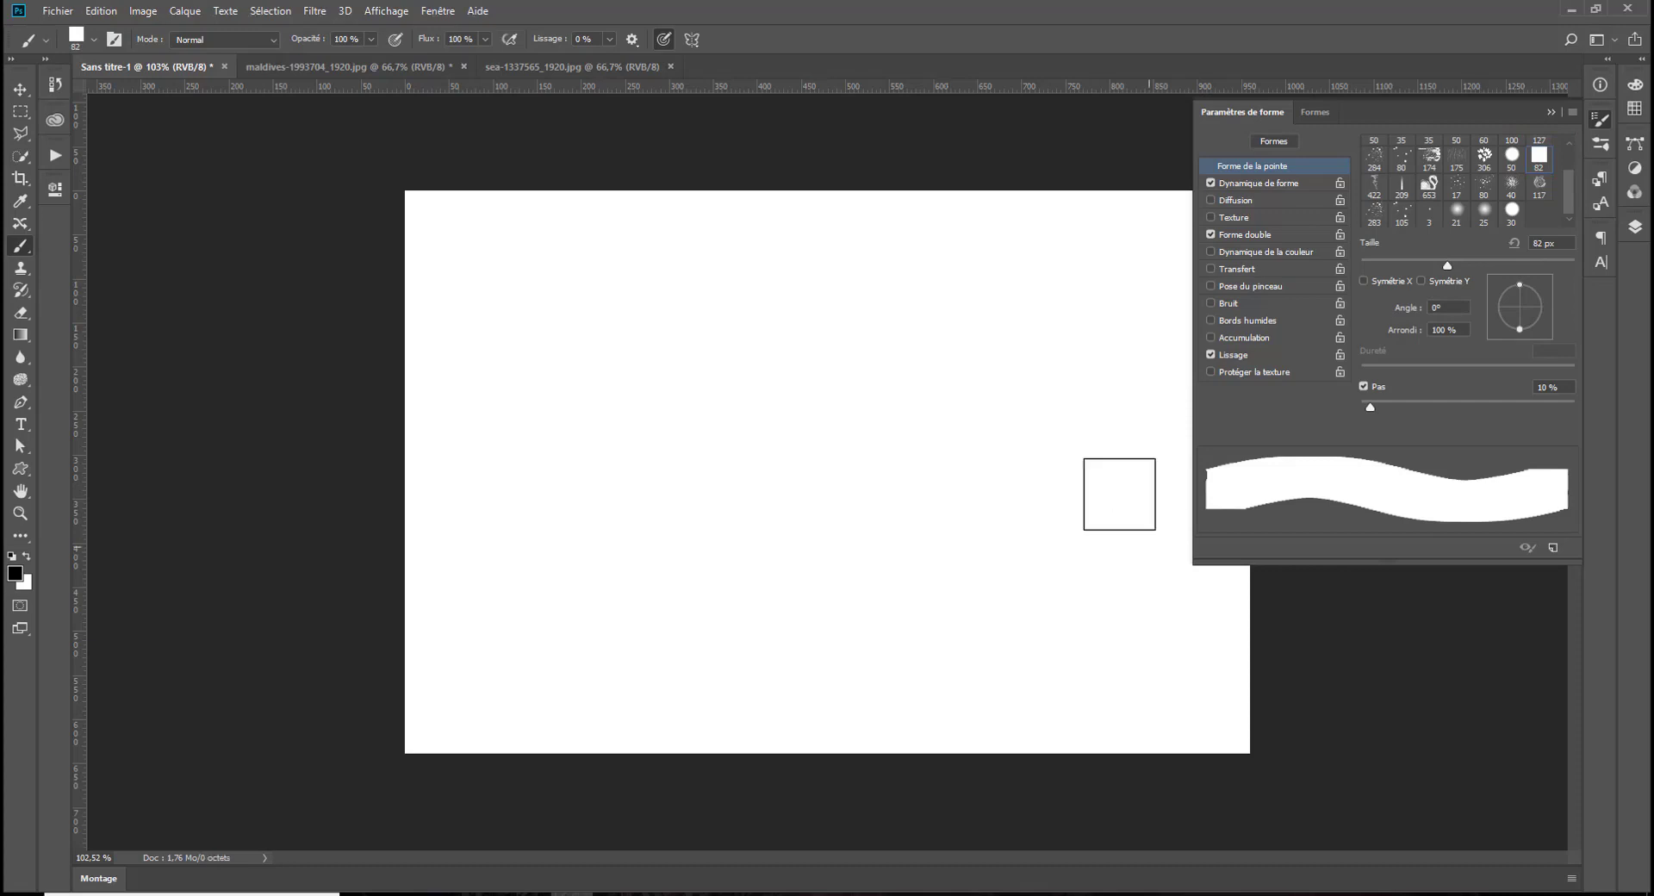
mouse_move(866, 384)
left_mouse_down()
mouse_move(693, 455)
mouse_move(659, 573)
mouse_move(693, 564)
left_mouse_up()
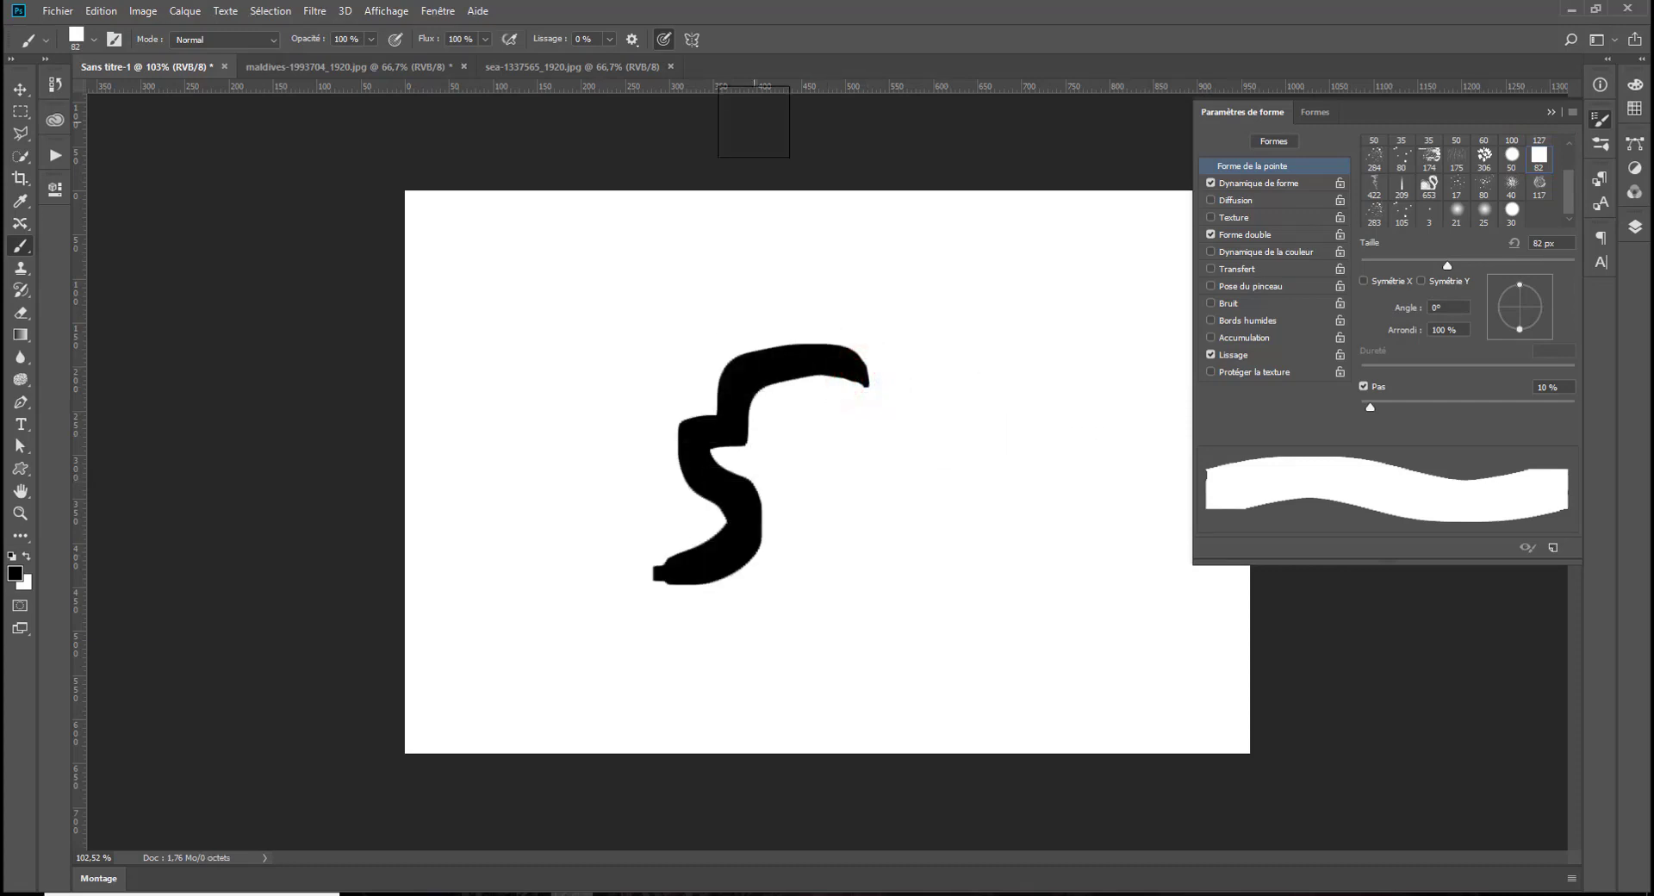
key("ctrl+z")
Choose the 209 px bar as the Forme double tip for the square brush and paint an S-shaped stroke
left_click(1258, 239)
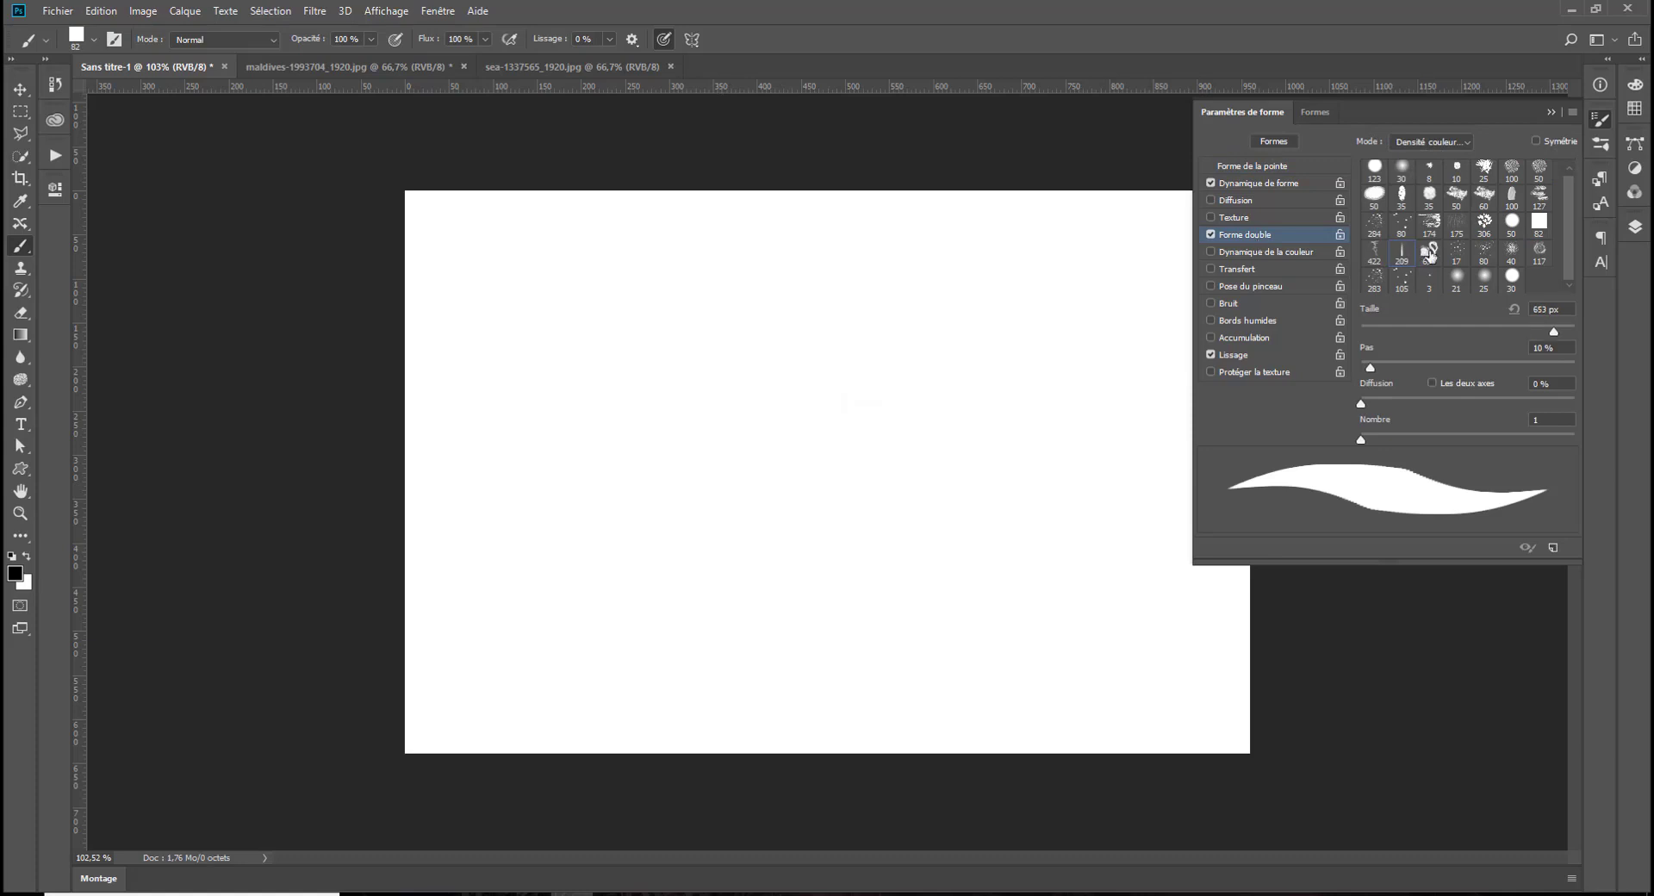
left_click(1407, 252)
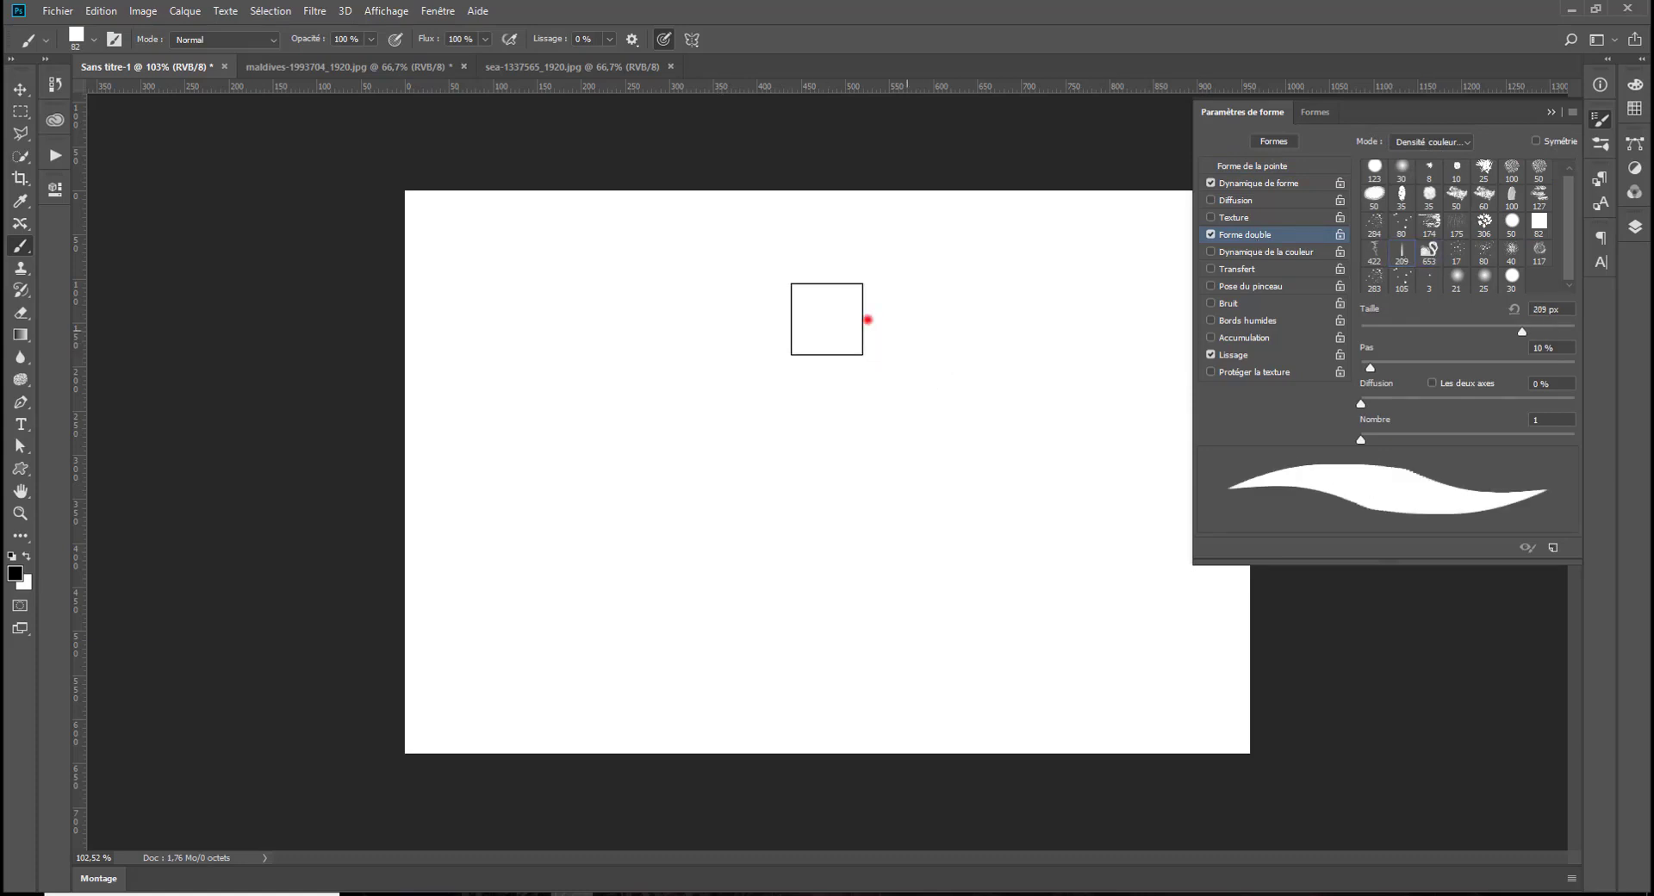
mouse_move(864, 321)
left_mouse_down()
mouse_move(913, 413)
mouse_move(740, 504)
left_mouse_up()
Change the Forme double tip to 422 px and to 653 px, painting a winding test stroke with each
left_click(1374, 251)
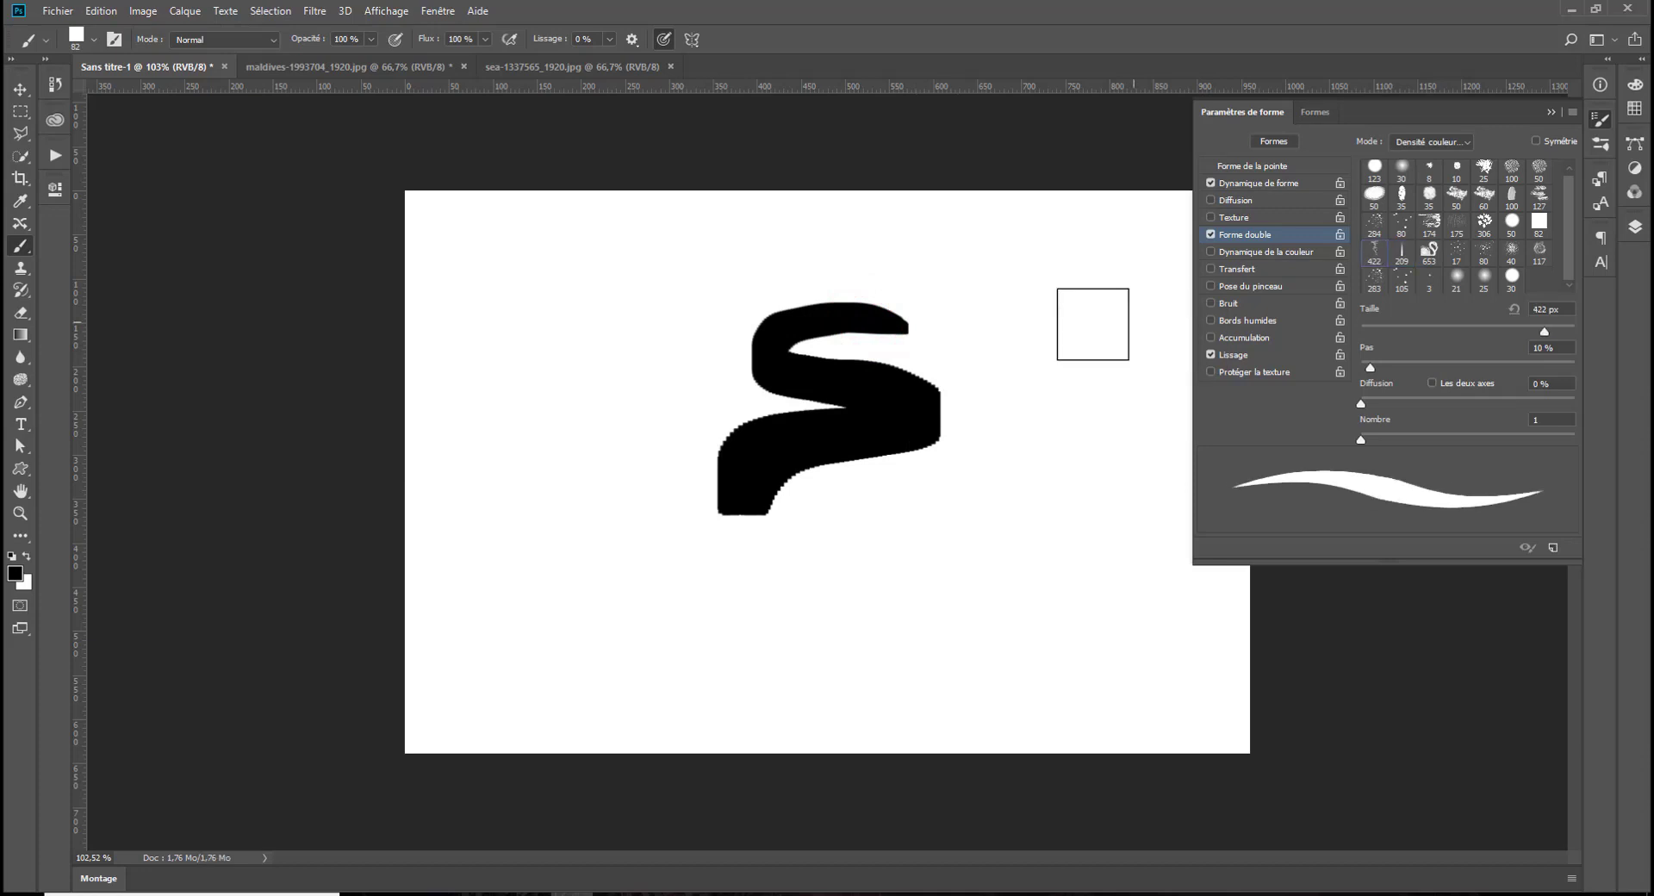
mouse_move(1042, 325)
left_mouse_down()
mouse_move(956, 547)
mouse_move(702, 618)
left_mouse_up()
left_click(1428, 251)
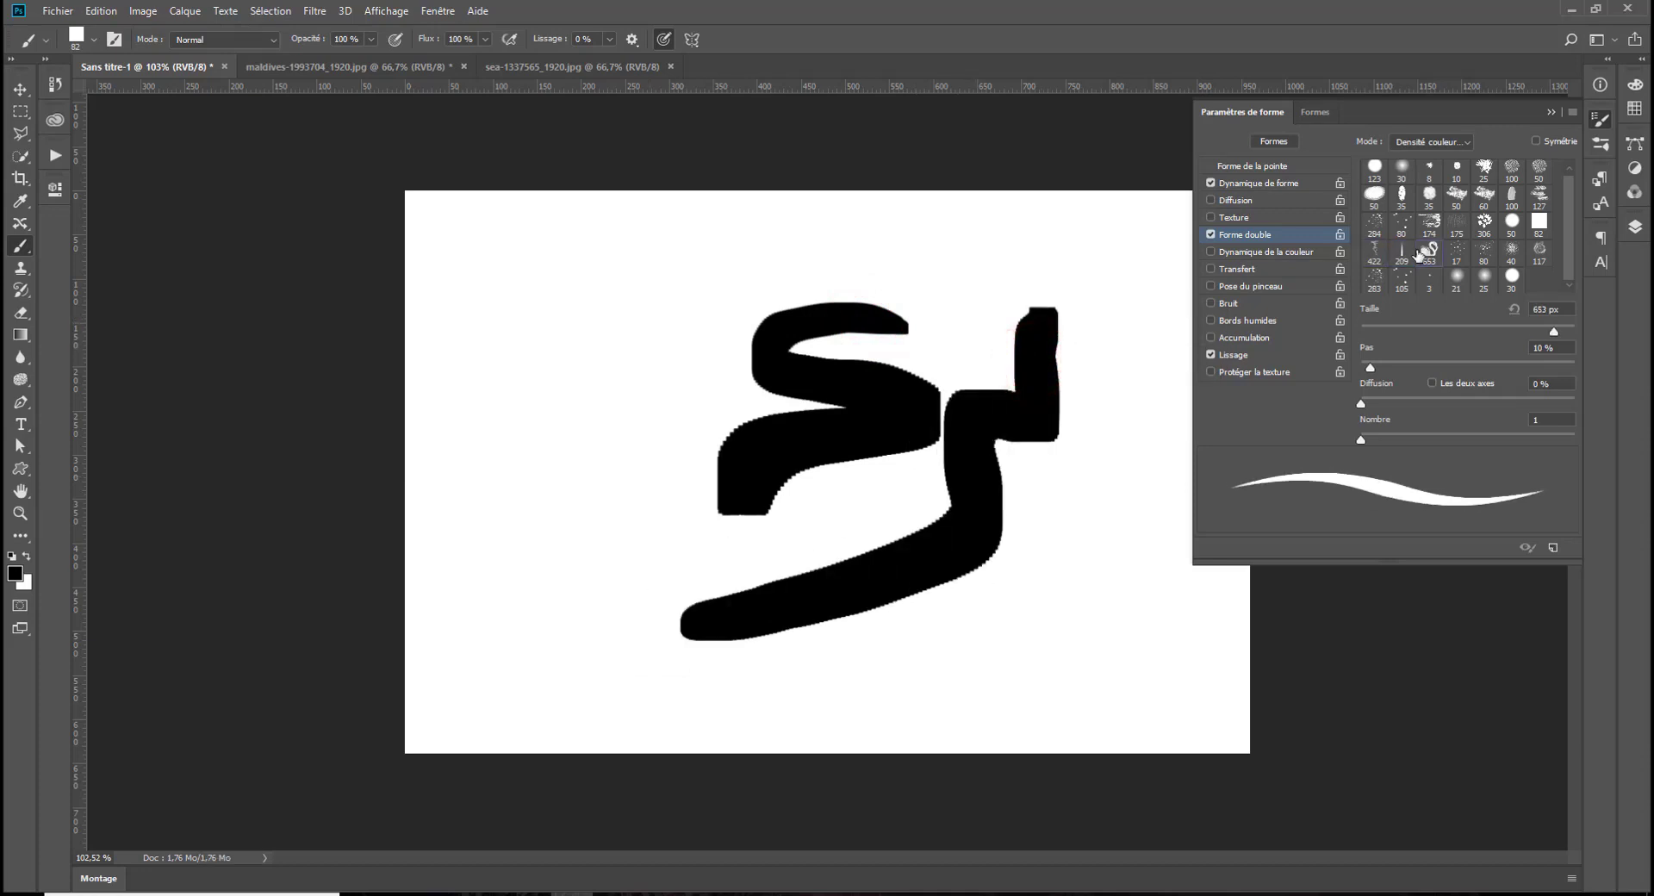
mouse_move(743, 278)
left_mouse_down()
mouse_move(657, 339)
mouse_move(594, 482)
left_mouse_up()
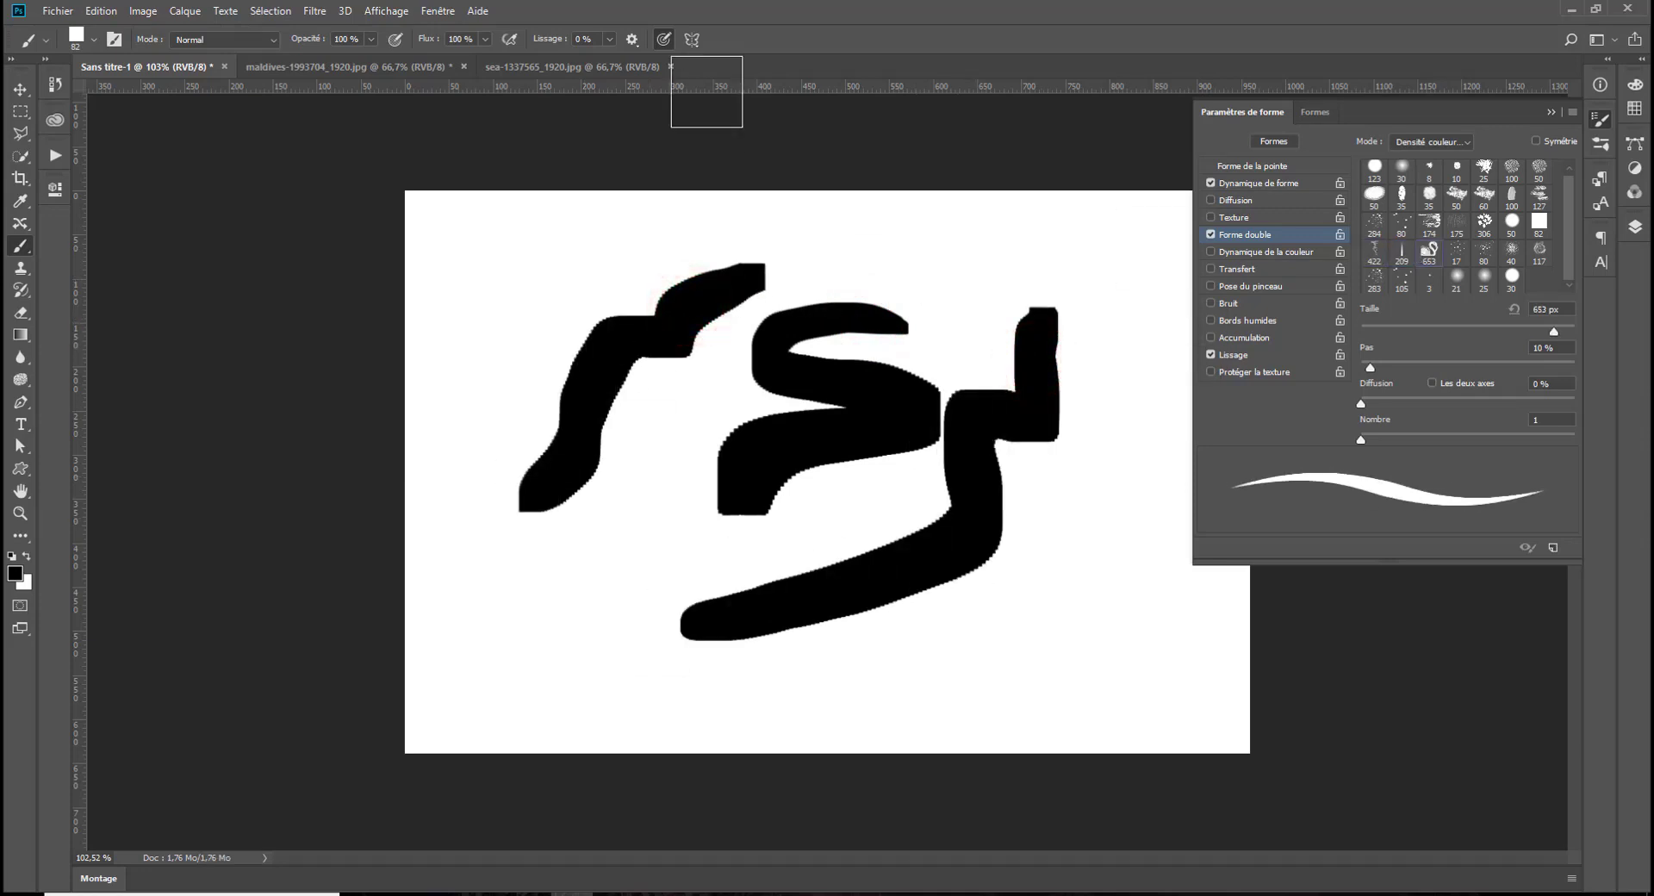
Undo the winding test strokes so the canvas is blank
key("ctrl+z")
key("ctrl+z")
key("ctrl+z")
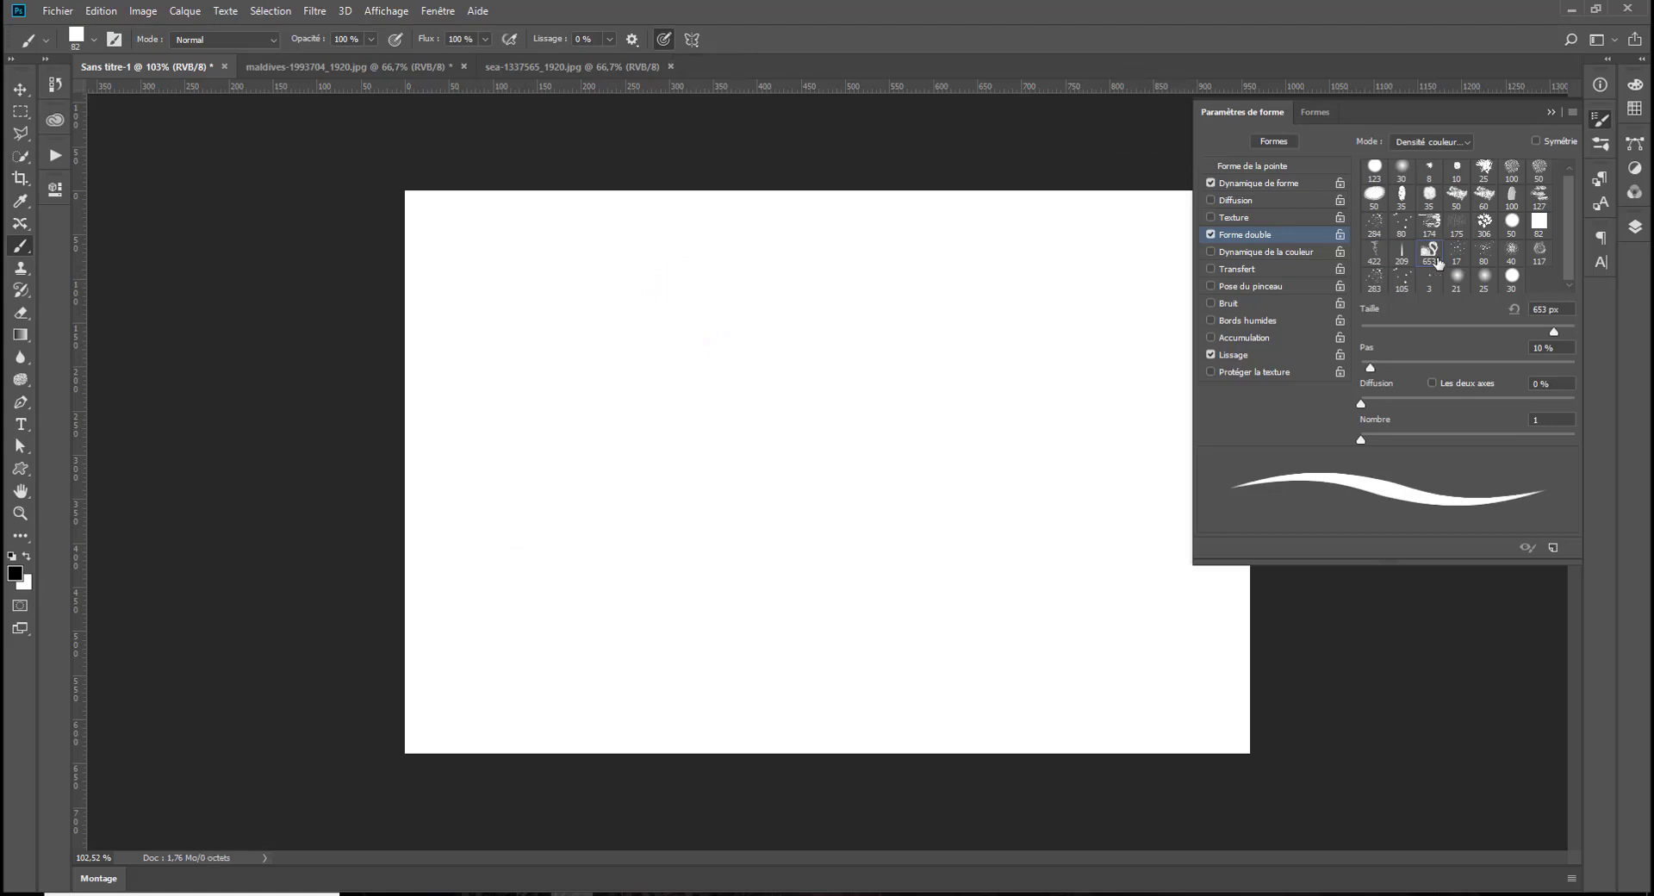
Choose the 209 px bar as the Forme double tip and the 422 px main tip, and paint a wide diagonal test stroke
left_click(1402, 251)
left_click(1276, 167)
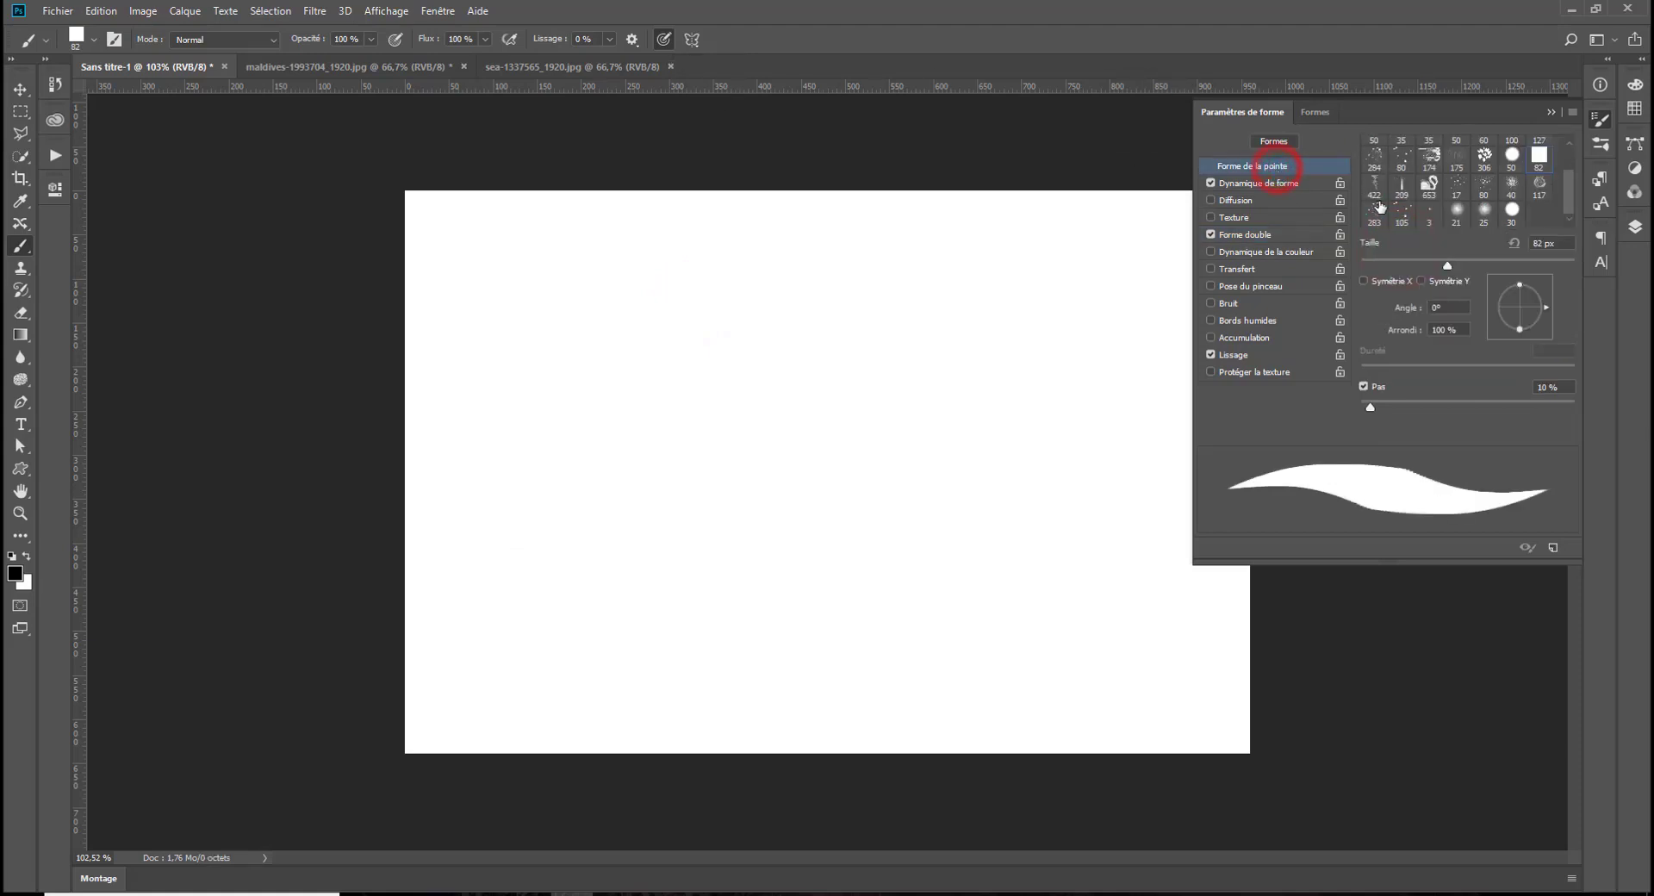
left_click(1378, 183)
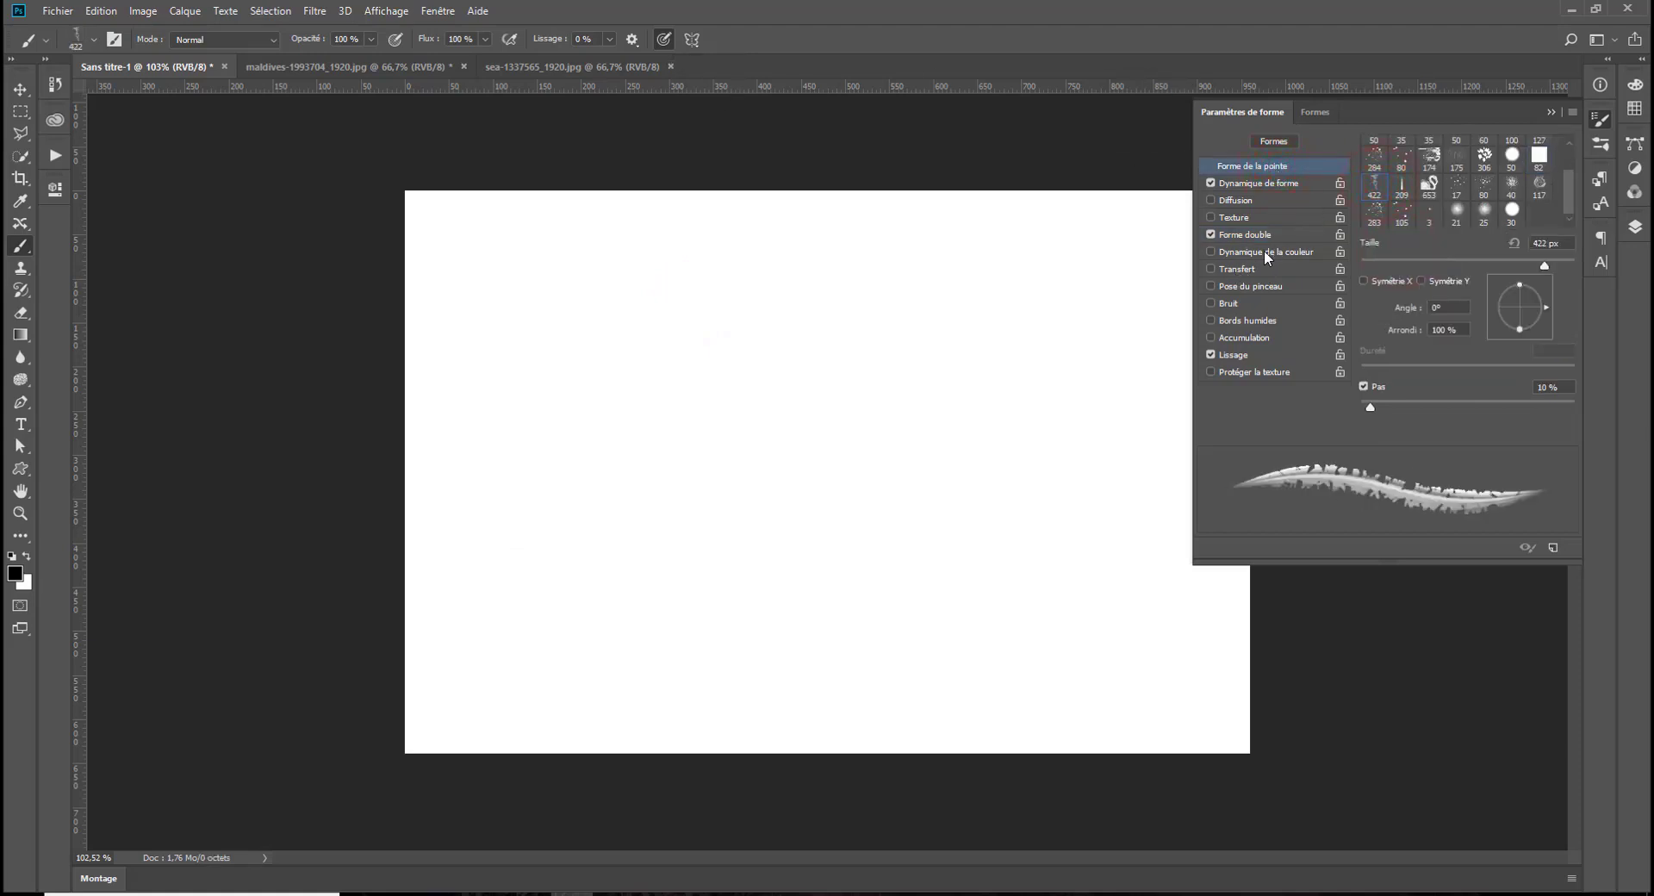
left_click(1241, 230)
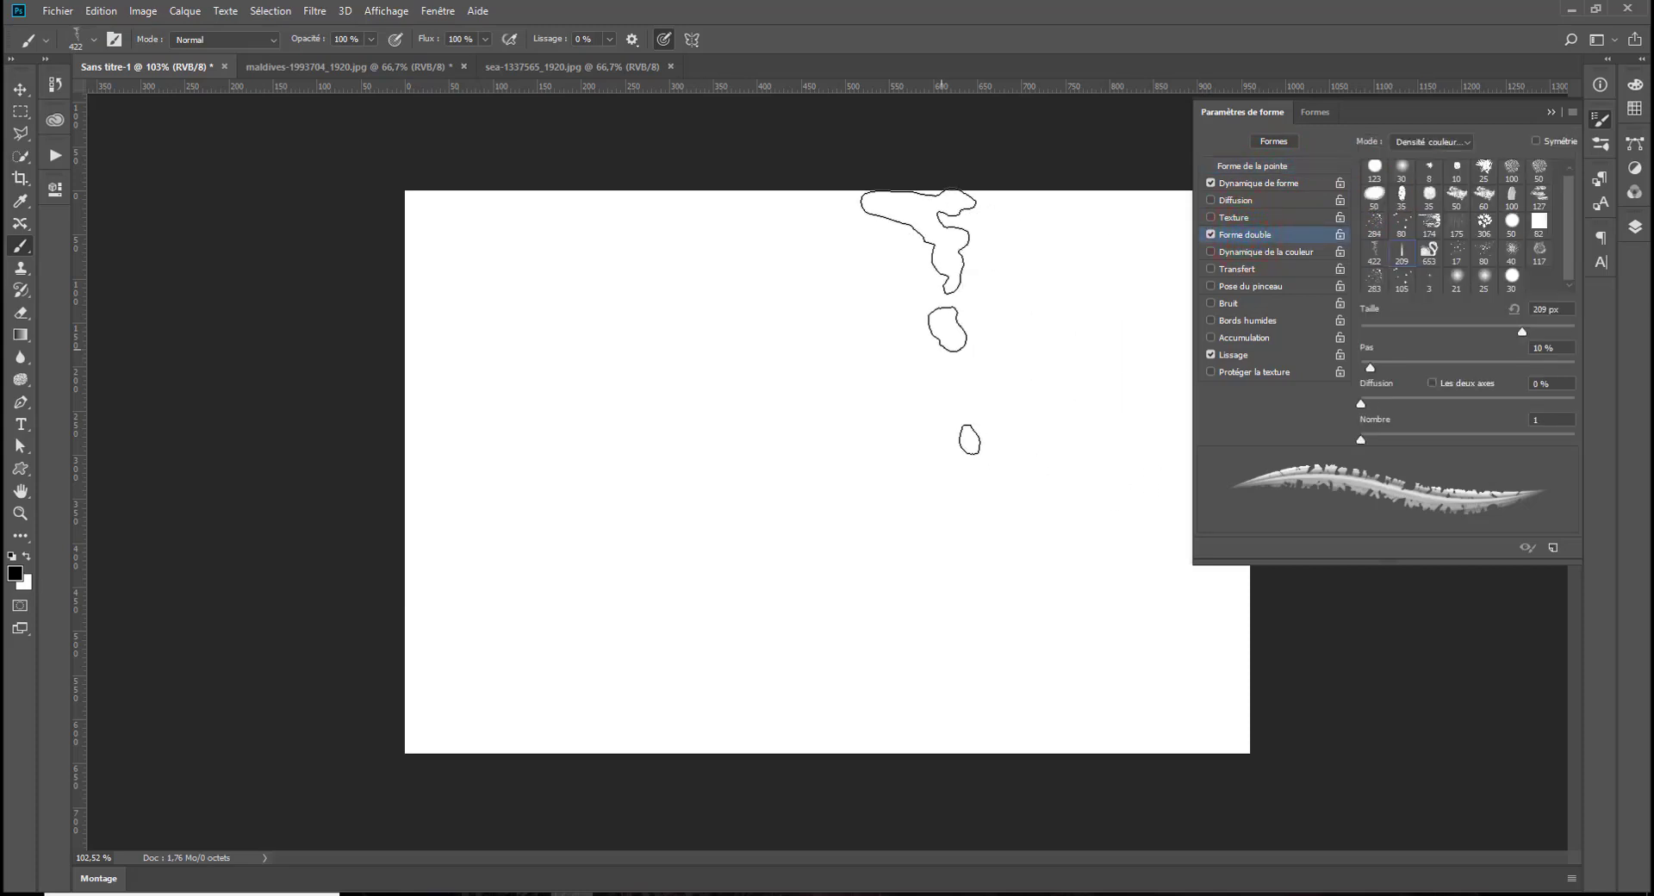
mouse_move(959, 443)
left_mouse_down()
mouse_move(814, 495)
mouse_move(692, 512)
left_mouse_up()
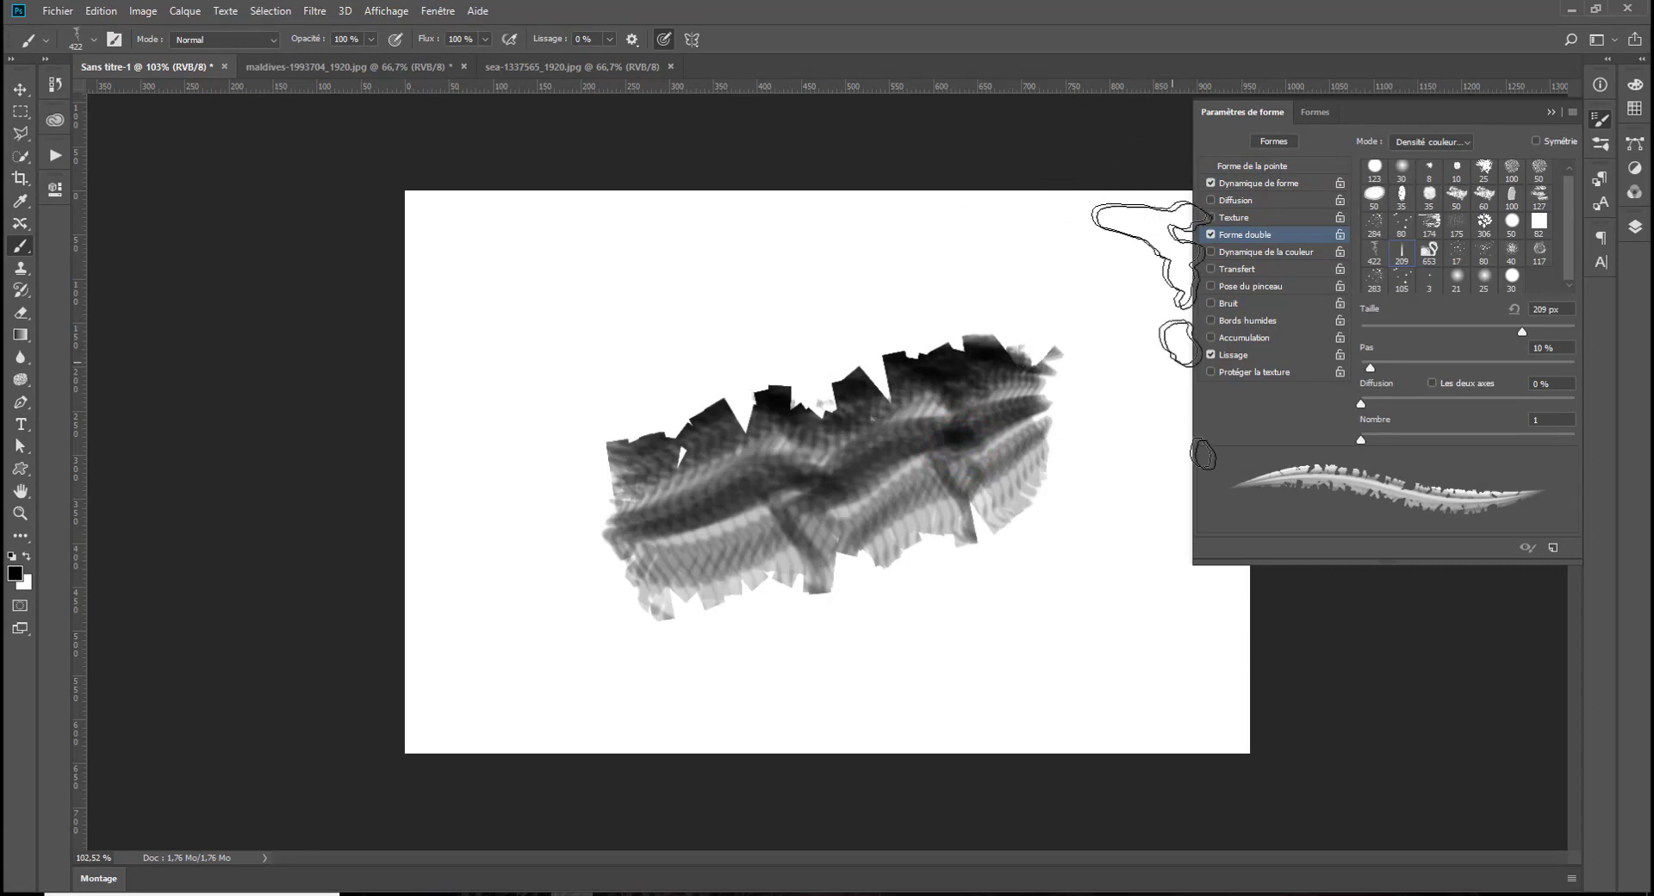
Set Forme double spacing to 151 % and scattering to 237 %, painting test strokes at sizes 147 px and 36 px
mouse_move(1406, 330)
left_mouse_down()
mouse_move(1564, 334)
mouse_move(1450, 327)
mouse_move(1440, 366)
mouse_move(1471, 365)
mouse_move(1494, 329)
left_mouse_up()
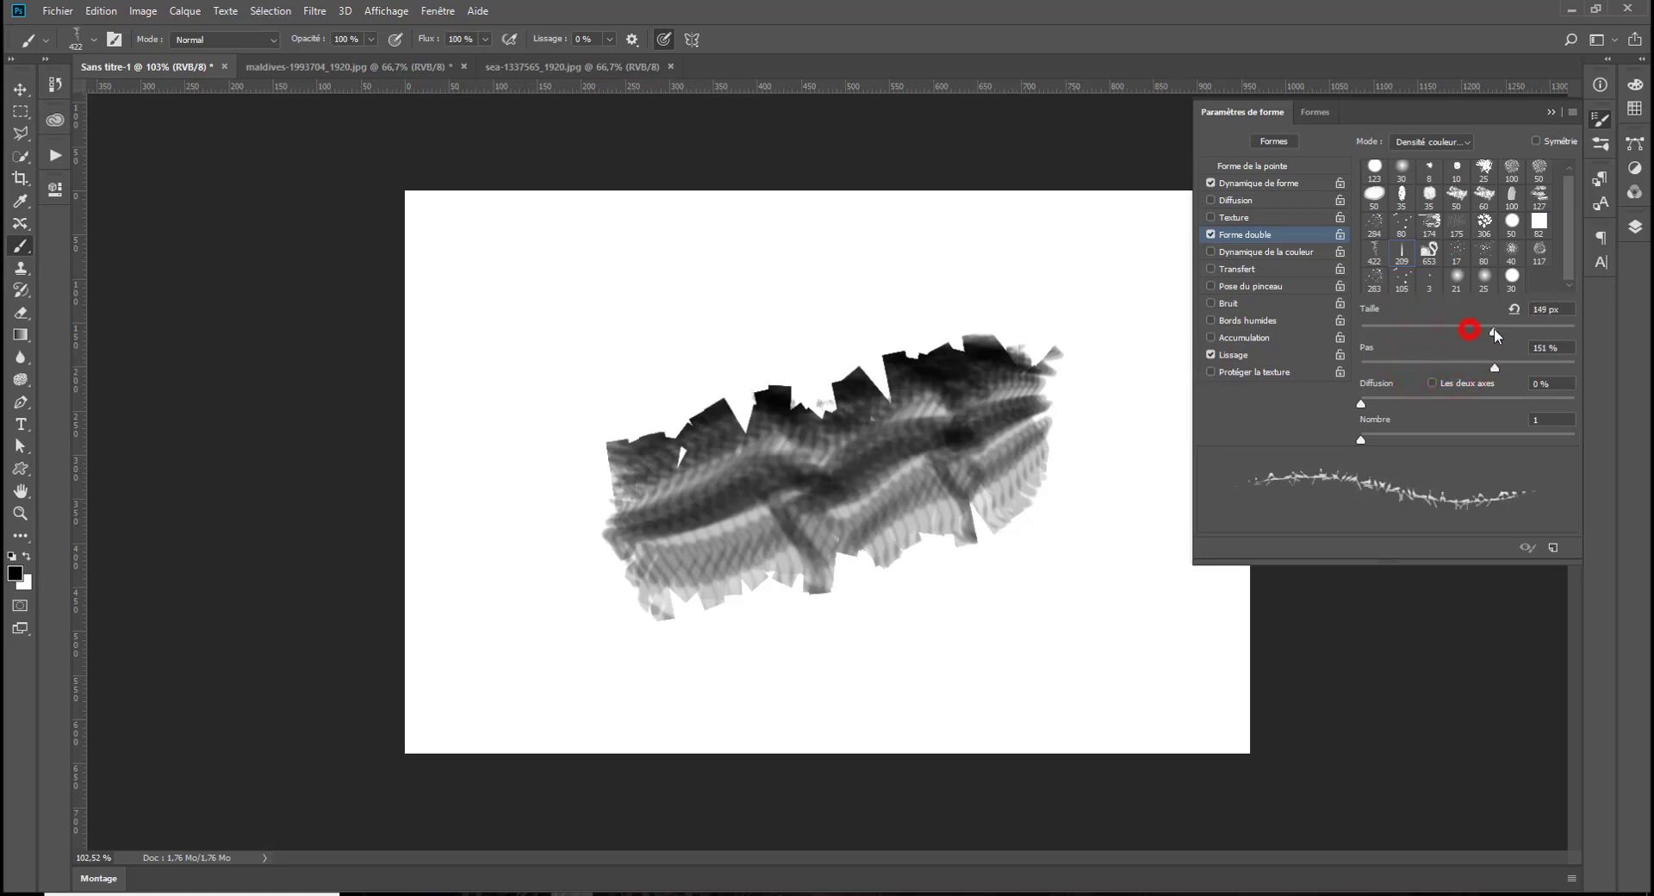
left_click_drag(1469, 402, 1413, 401)
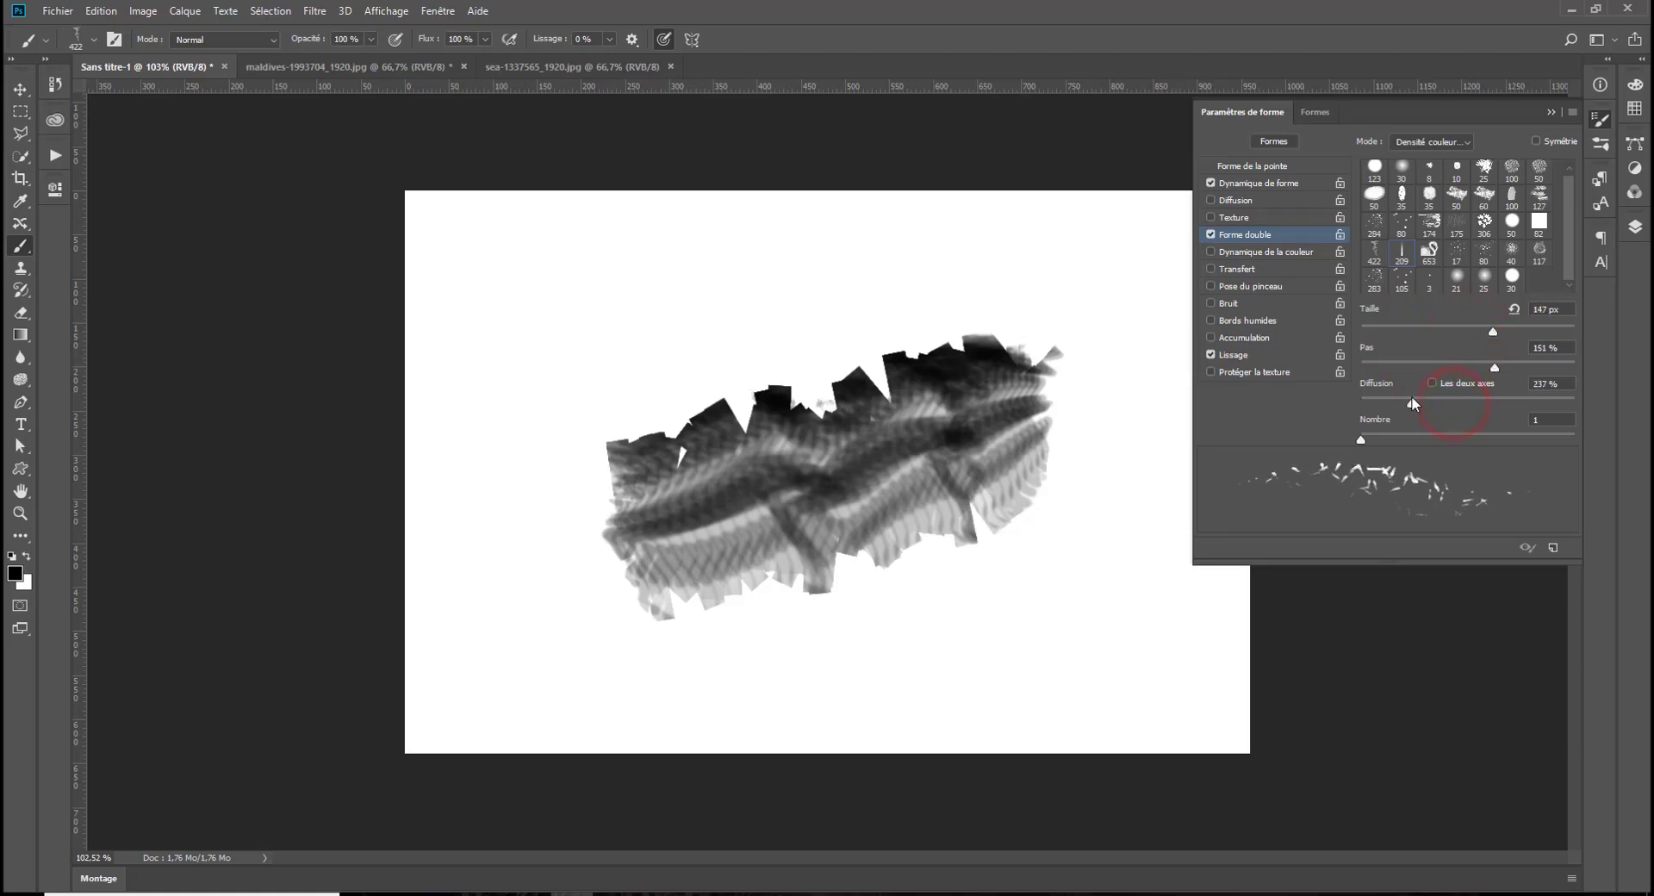
mouse_move(843, 297)
left_mouse_down()
mouse_move(491, 332)
mouse_move(620, 404)
left_mouse_up()
left_click(1397, 330)
mouse_move(1069, 268)
left_mouse_down()
mouse_move(865, 276)
mouse_move(595, 327)
mouse_move(1042, 482)
mouse_move(603, 560)
left_mouse_up()
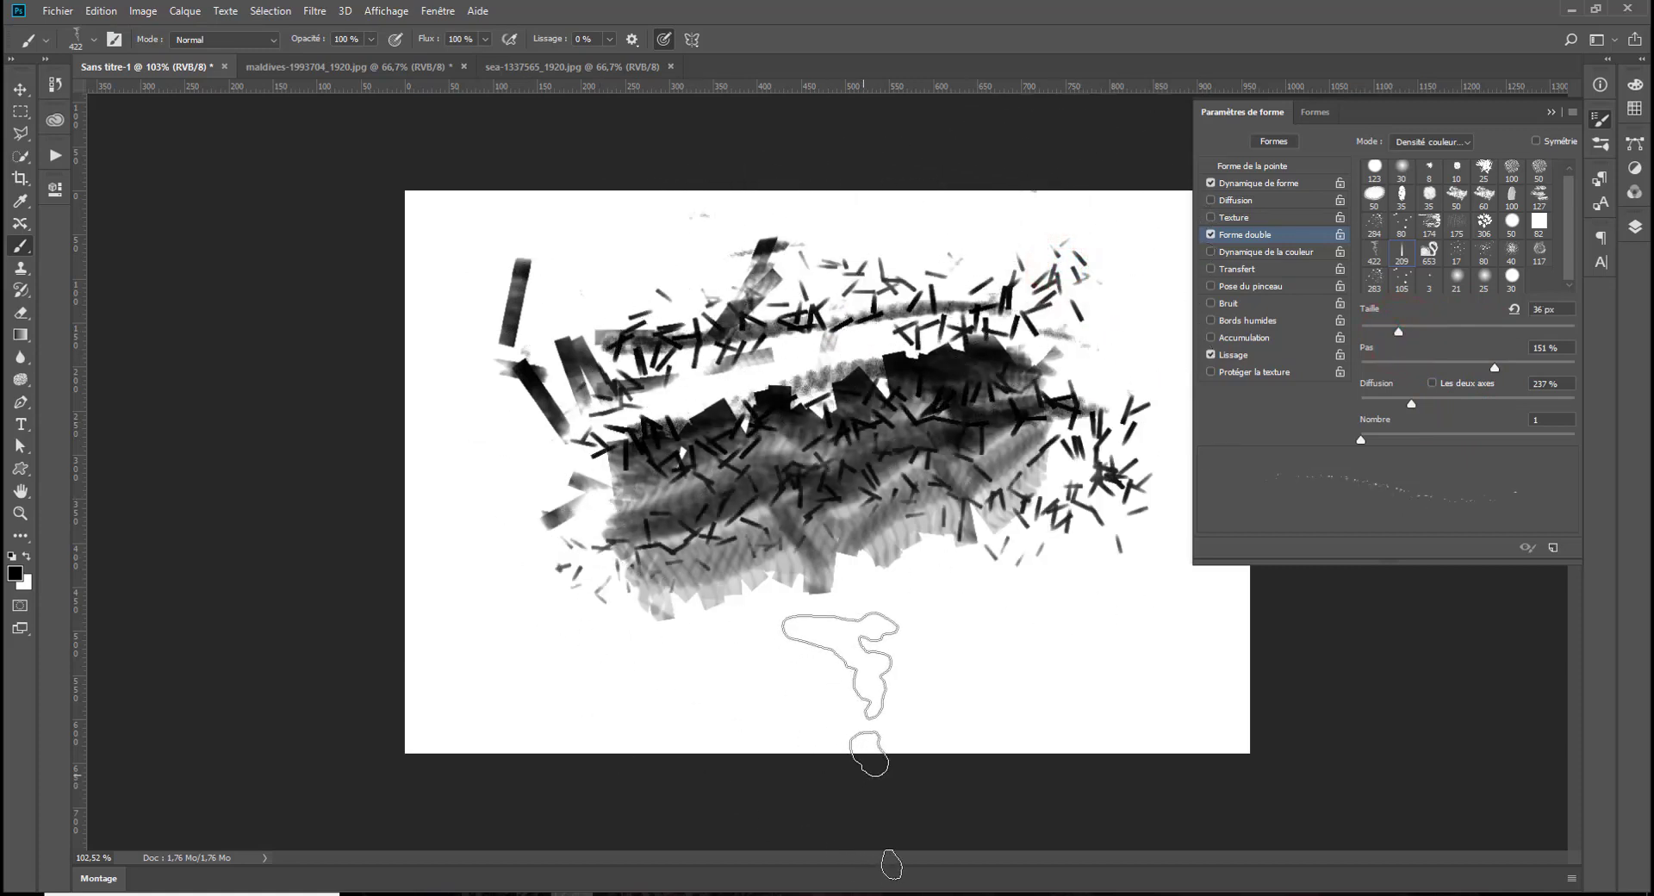
Undo the dual-brush test strokes and turn off Forme double
key("ctrl+alt+z")
key("ctrl+alt+z")
key("ctrl+alt+z")
key("ctrl+alt+z")
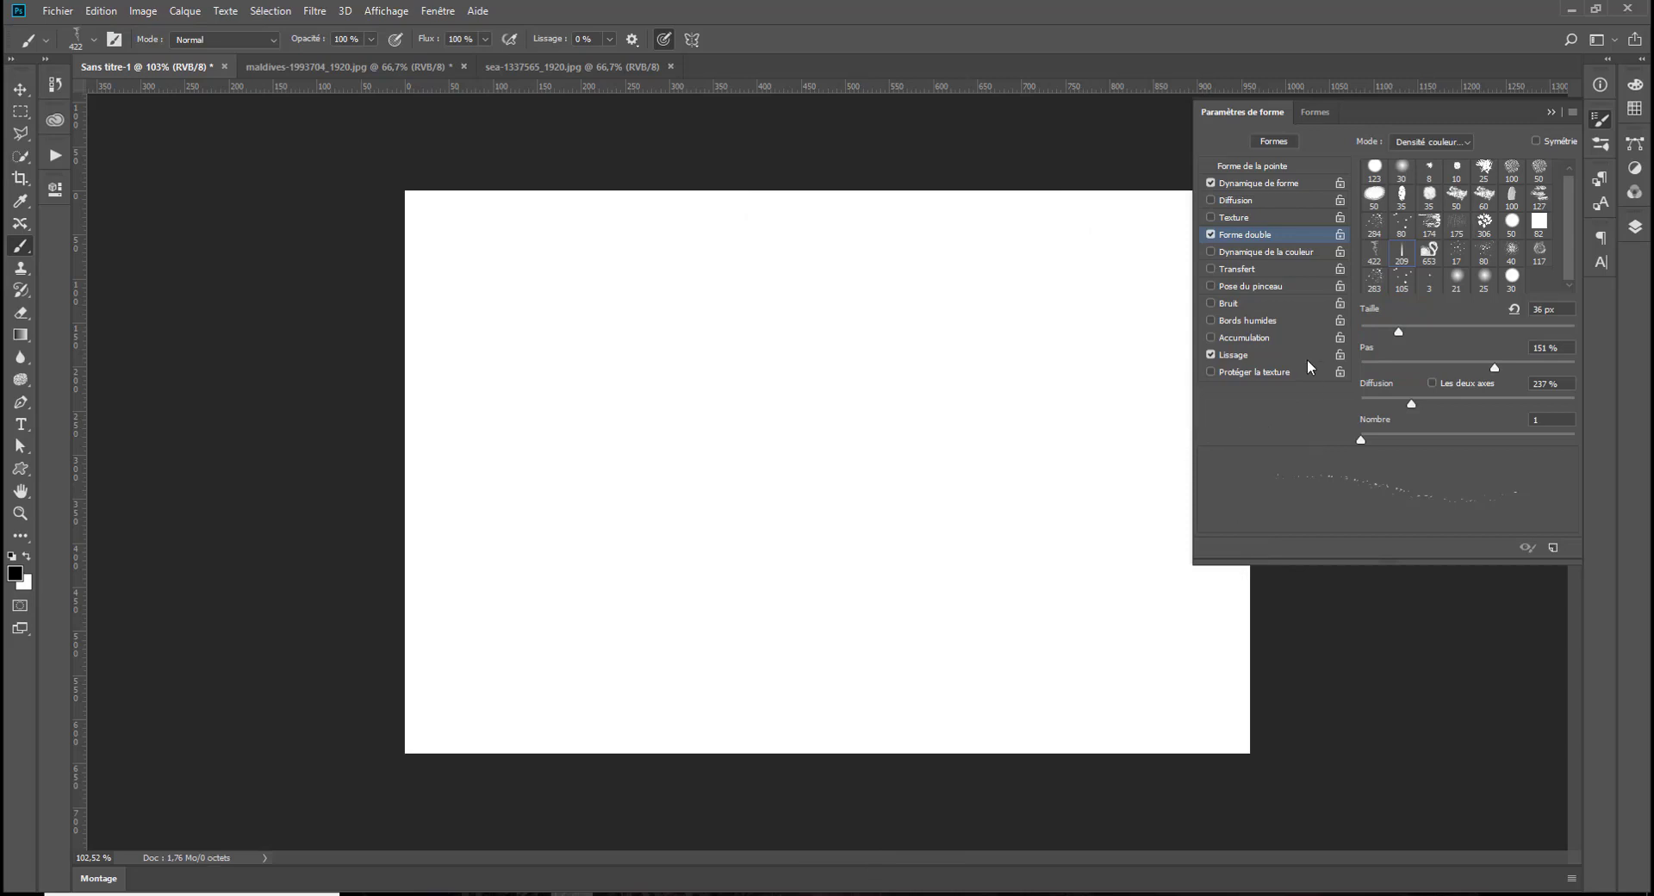
left_click(1211, 234)
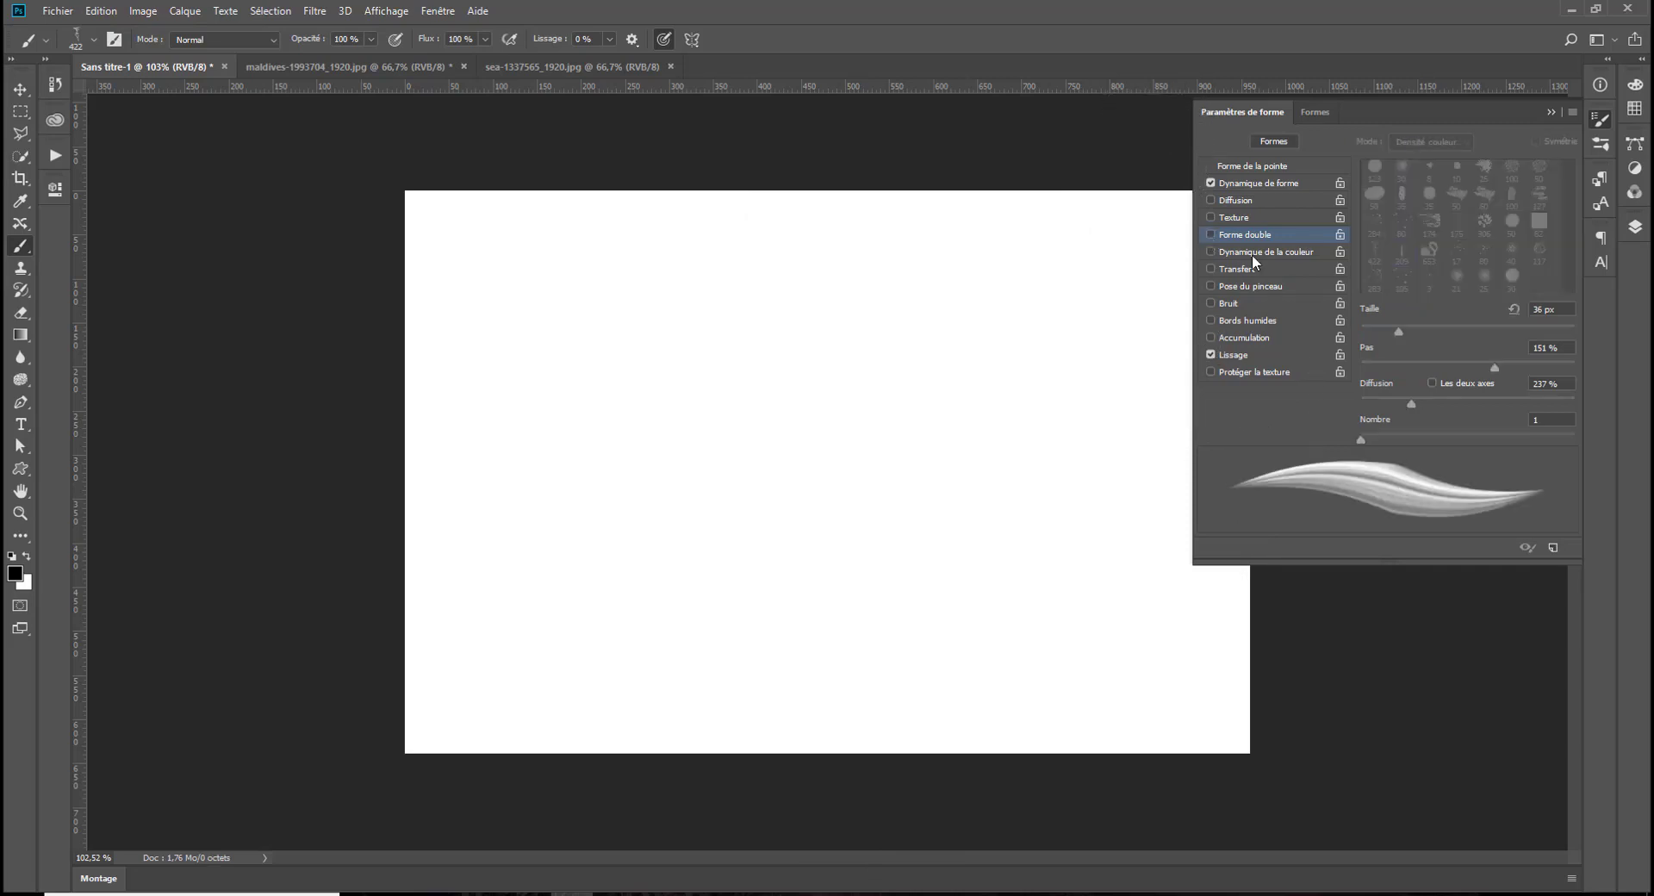
Enable Dynamique de la couleur for the 209 px tip with 22 % foreground/background and 49 % hue variation, and paint a winding stroke
left_click(1252, 252)
left_click_drag(1361, 175, 1445, 175)
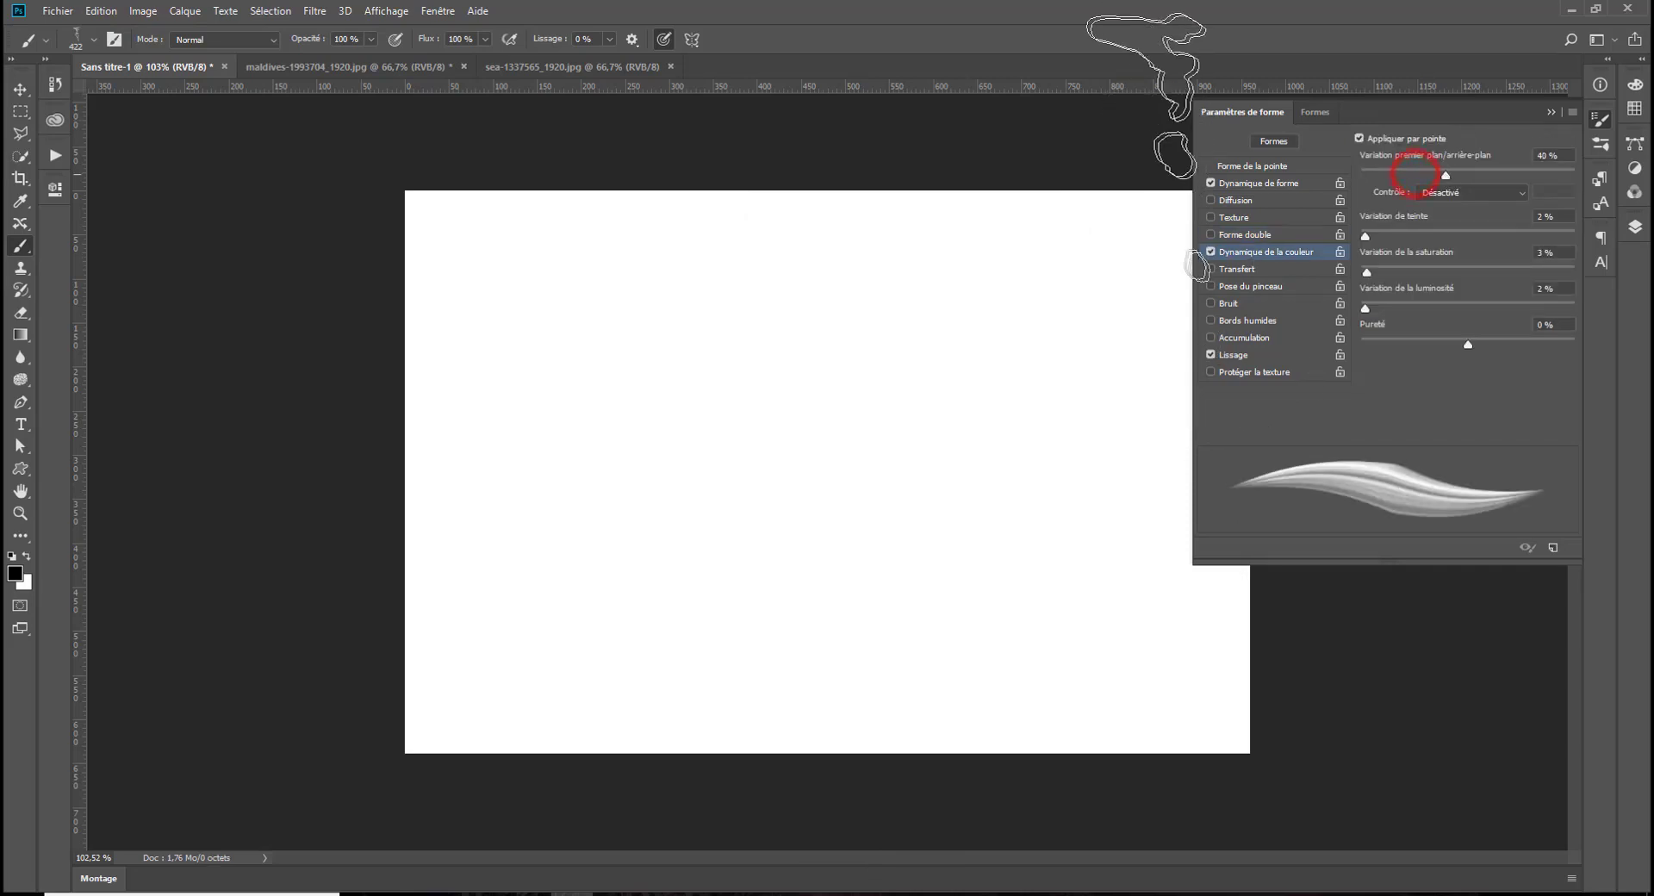
left_click(1265, 164)
left_click(1401, 184)
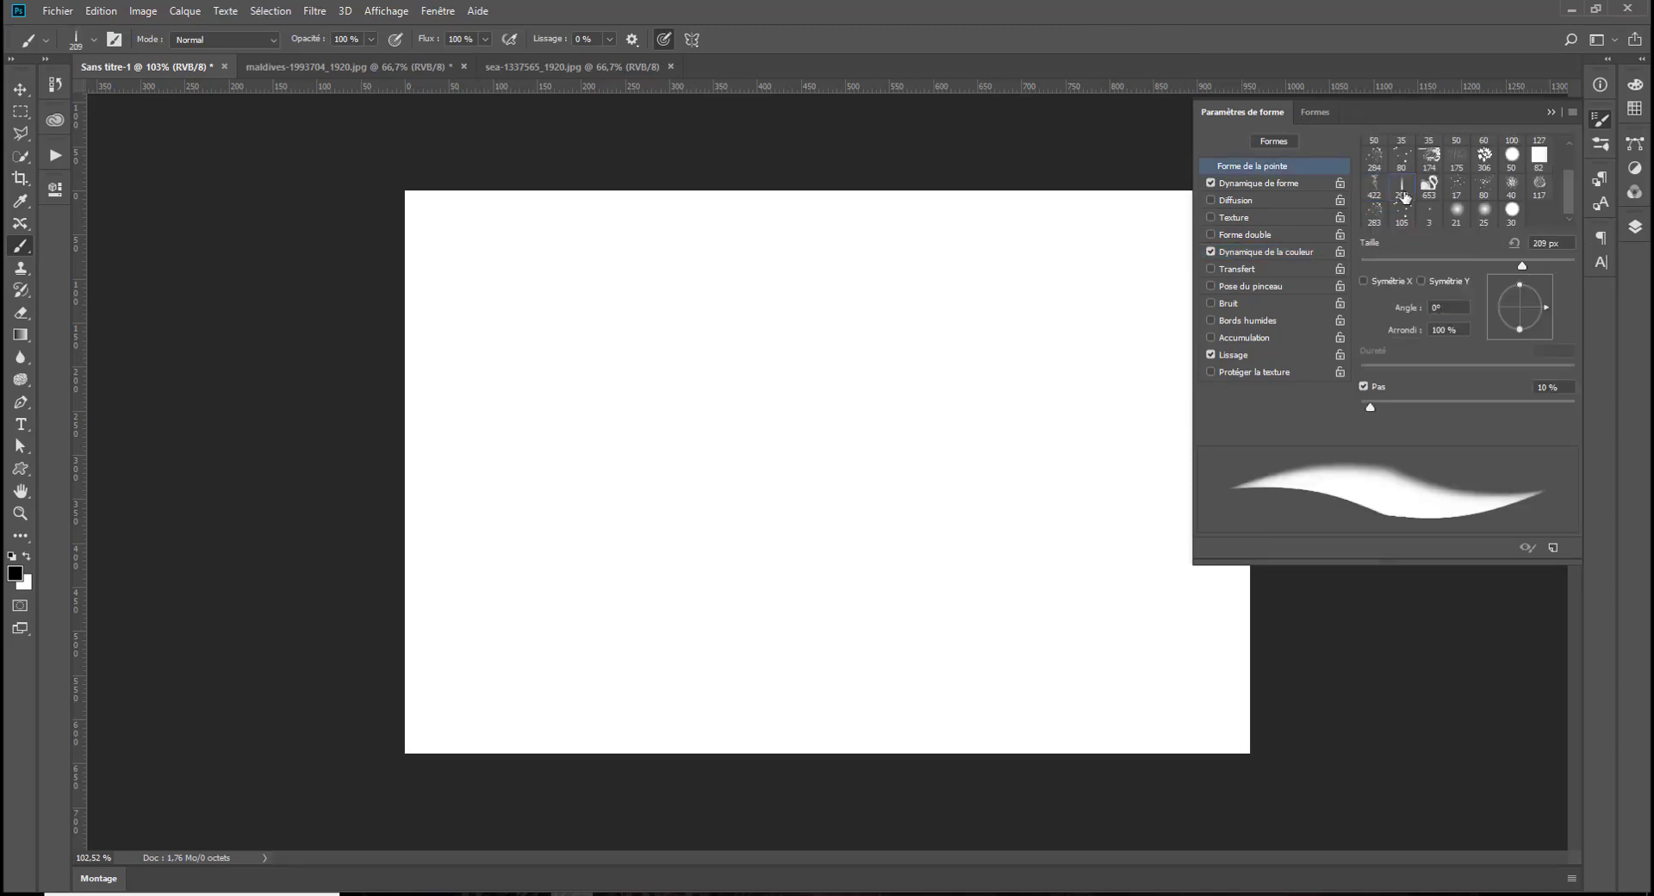
left_click(1244, 253)
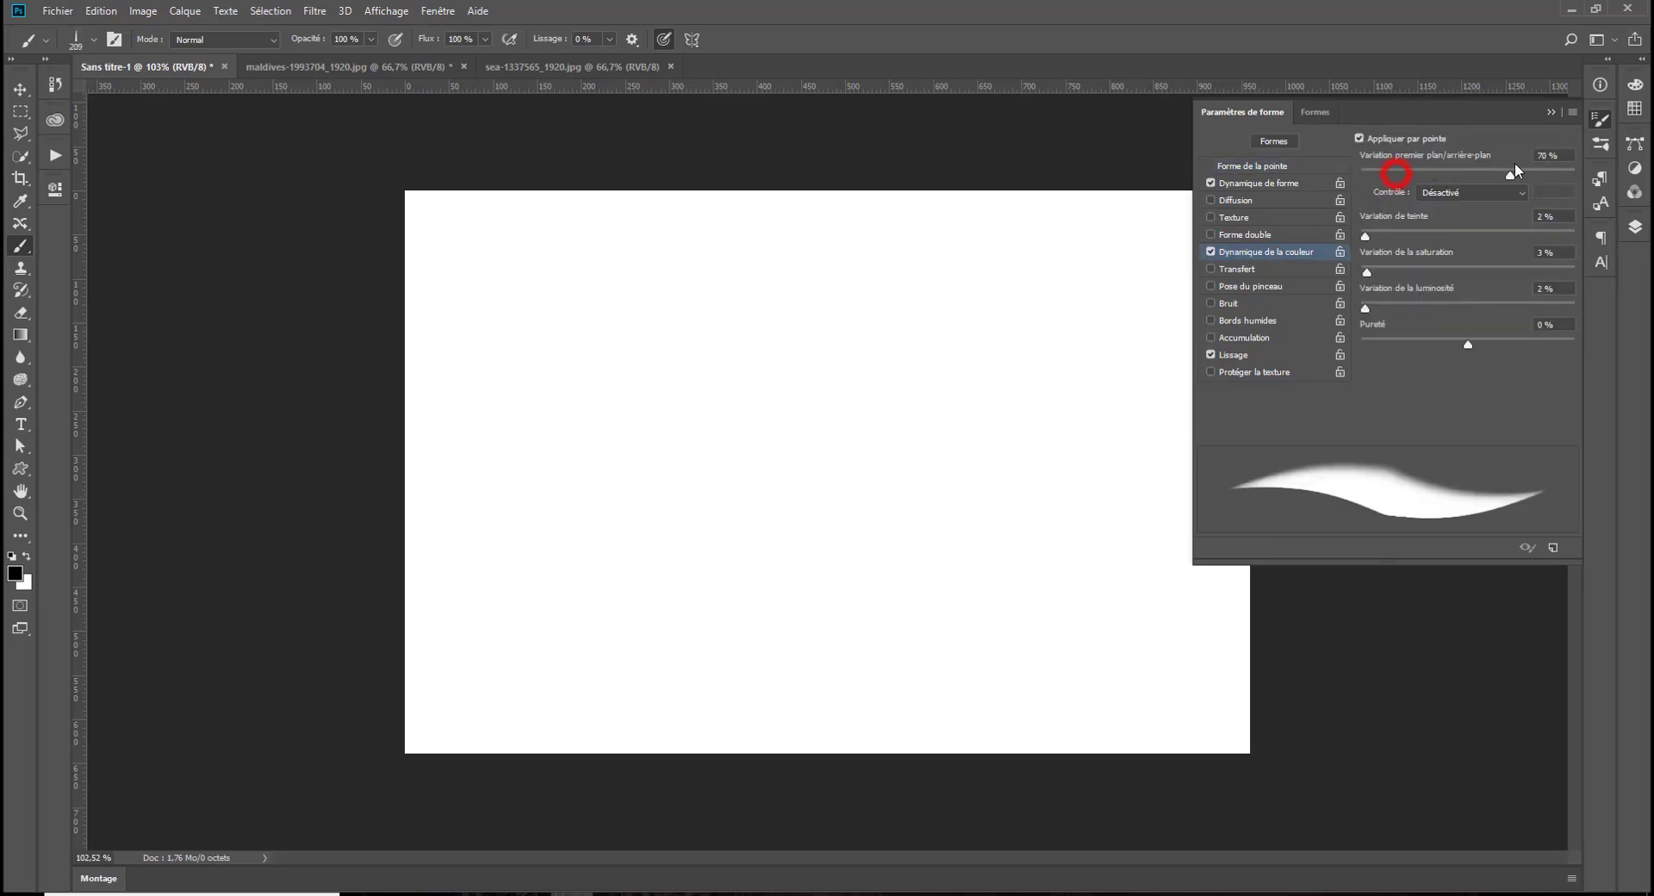
left_click_drag(1404, 232, 1464, 235)
mouse_move(996, 331)
left_mouse_down()
mouse_move(845, 372)
mouse_move(951, 515)
mouse_move(652, 668)
mouse_move(1051, 607)
left_mouse_up()
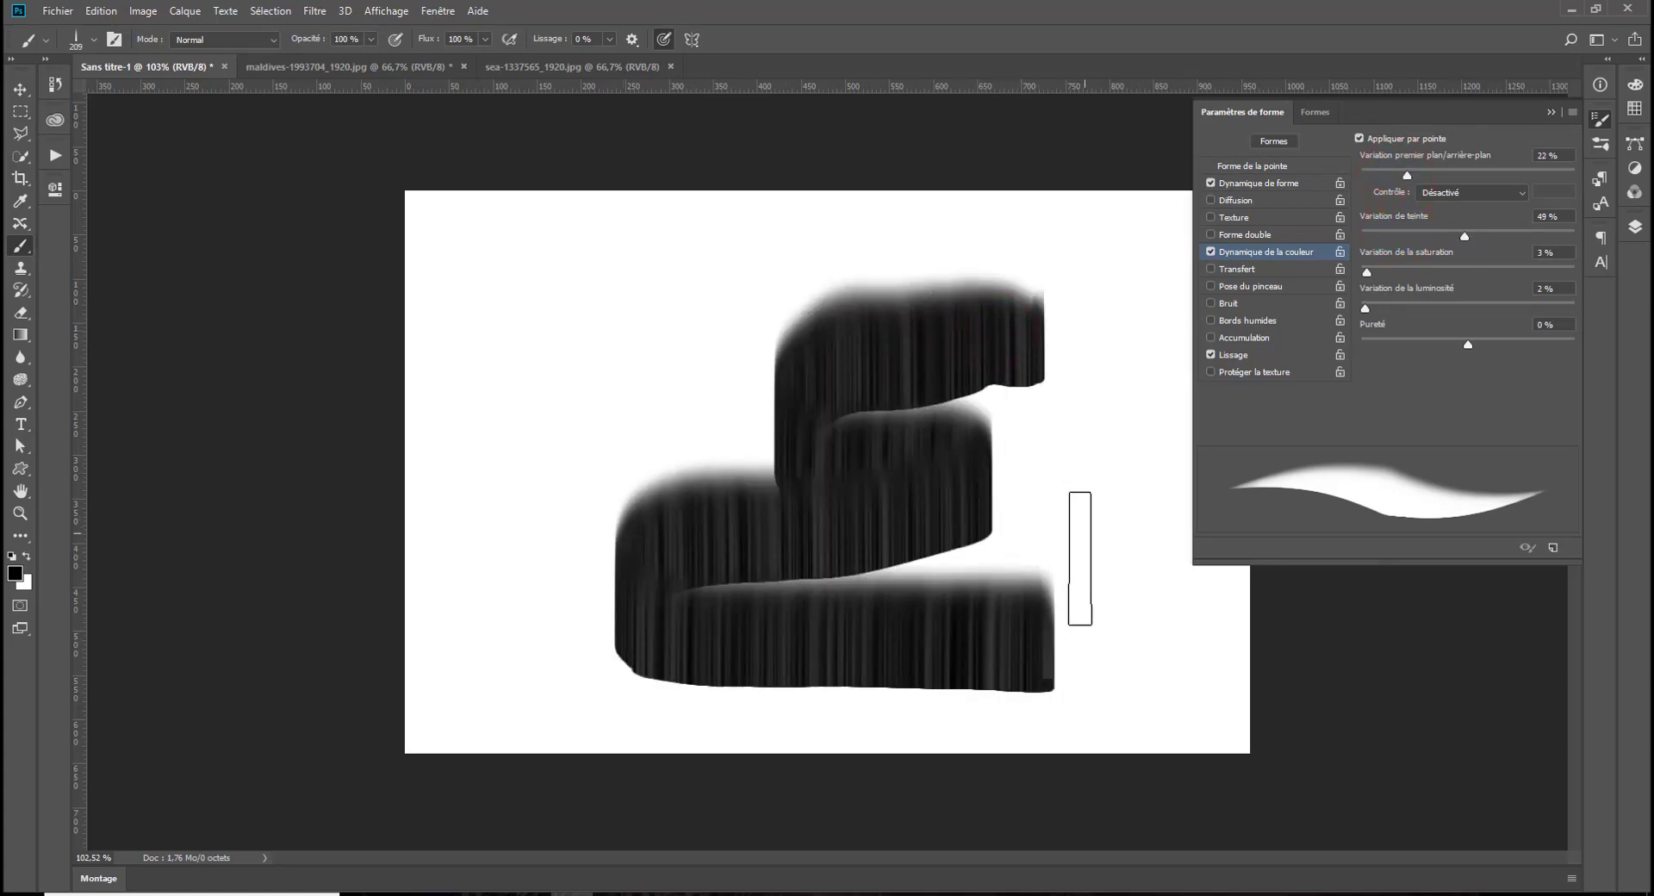
Set the background colour to dark red and paint a winding test stroke down the canvas's left side
left_click(28, 583)
left_click(1173, 403)
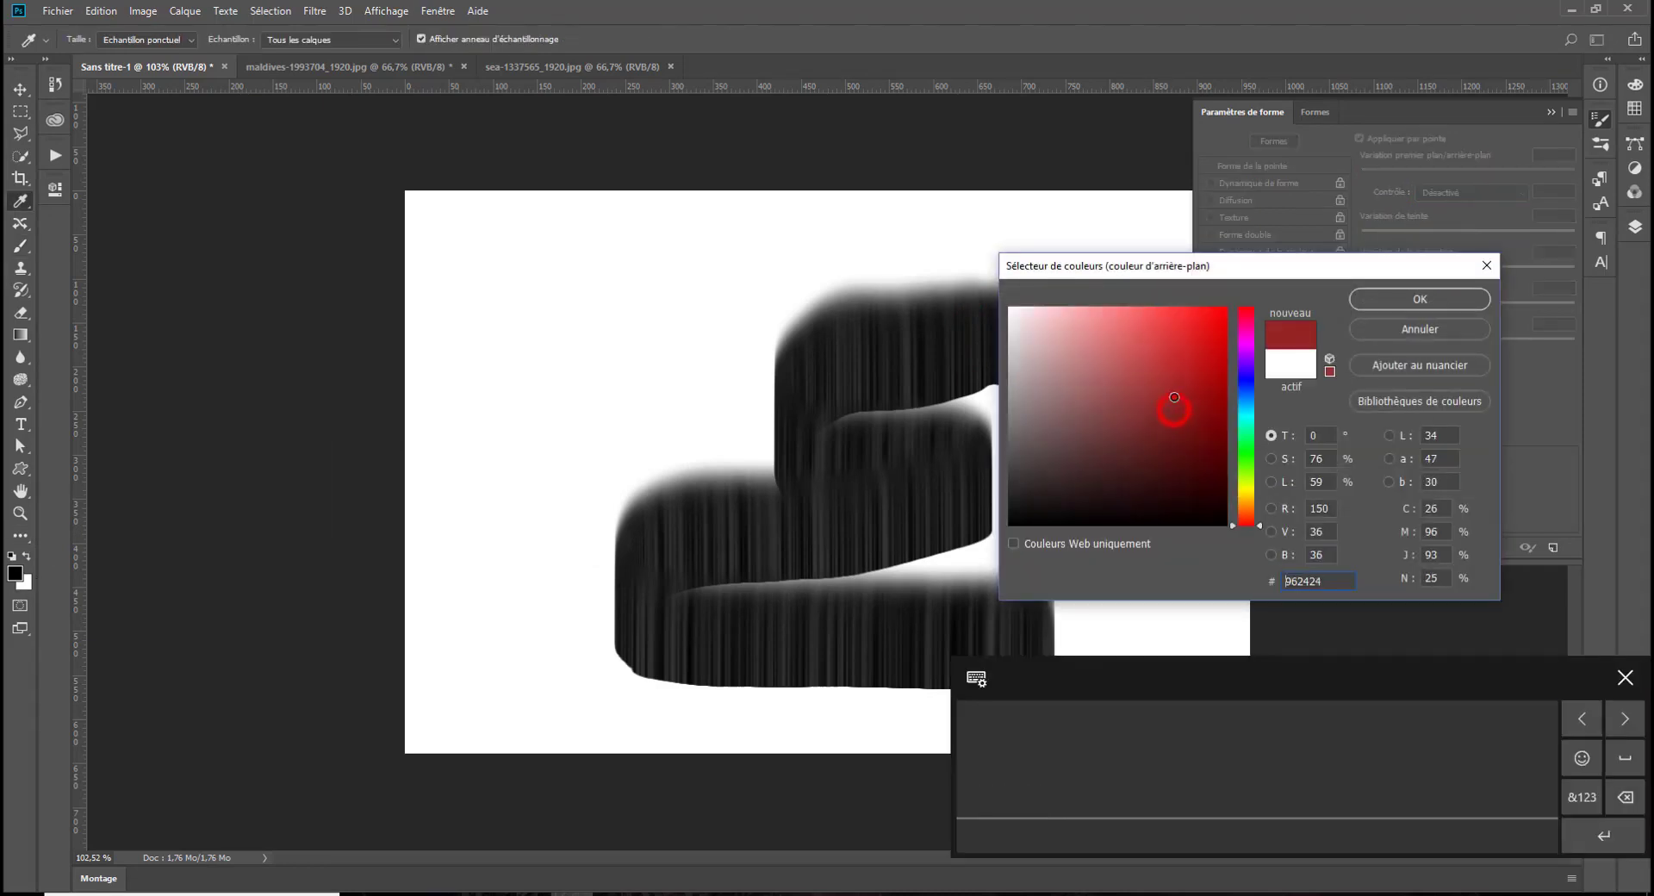
left_click(1376, 300)
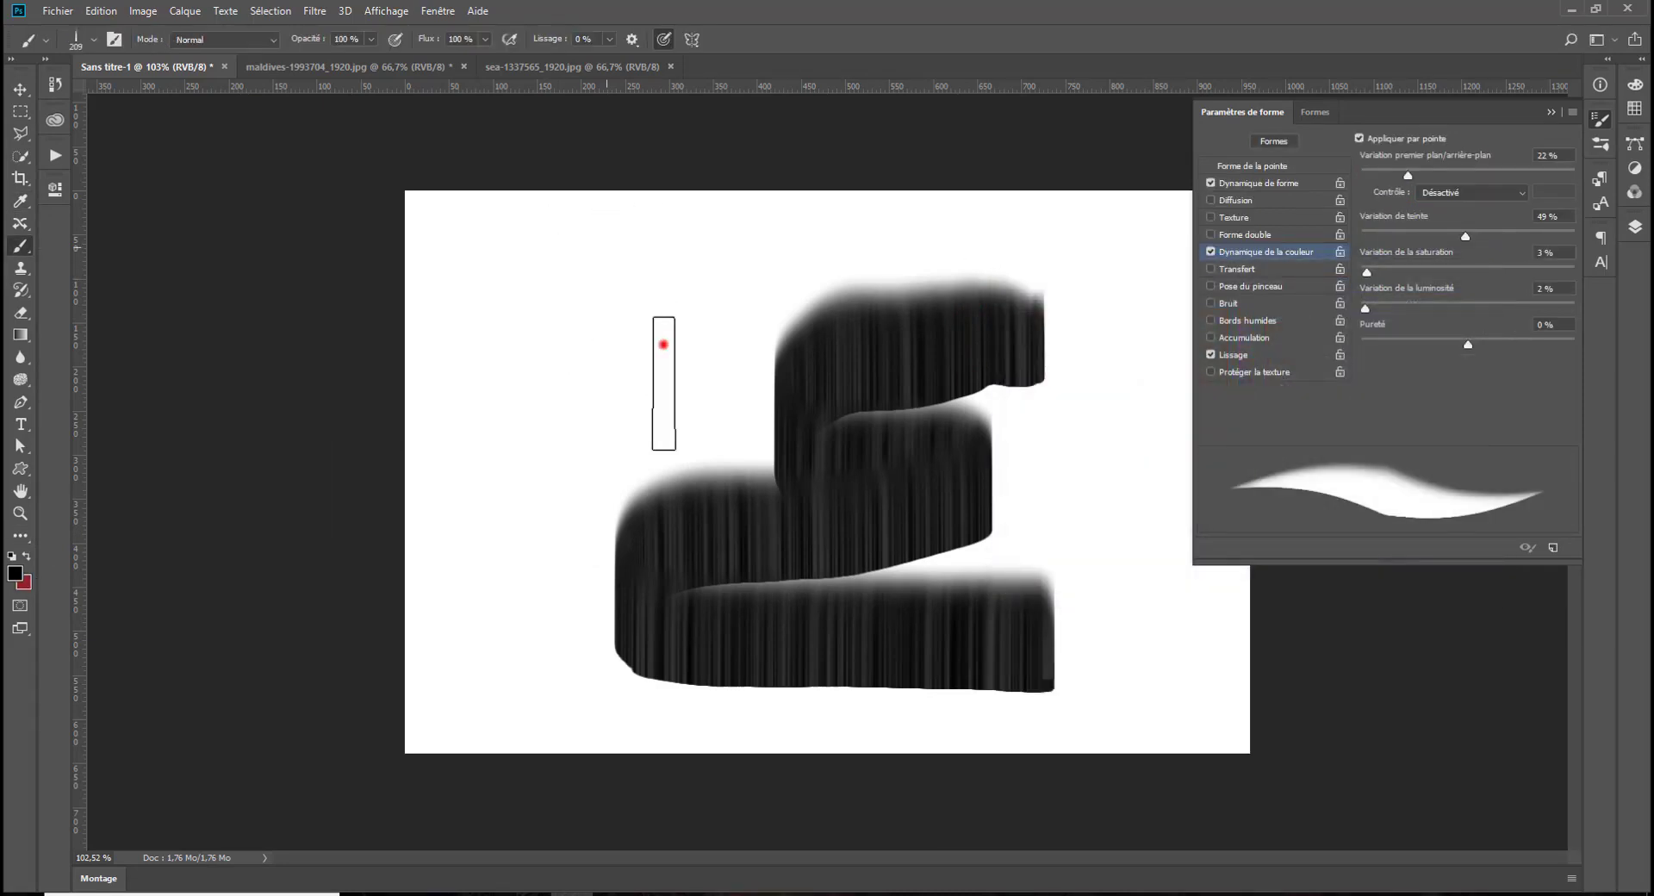
mouse_move(663, 345)
left_mouse_down()
mouse_move(482, 414)
mouse_move(521, 422)
mouse_move(575, 526)
mouse_move(539, 655)
mouse_move(457, 680)
left_mouse_up()
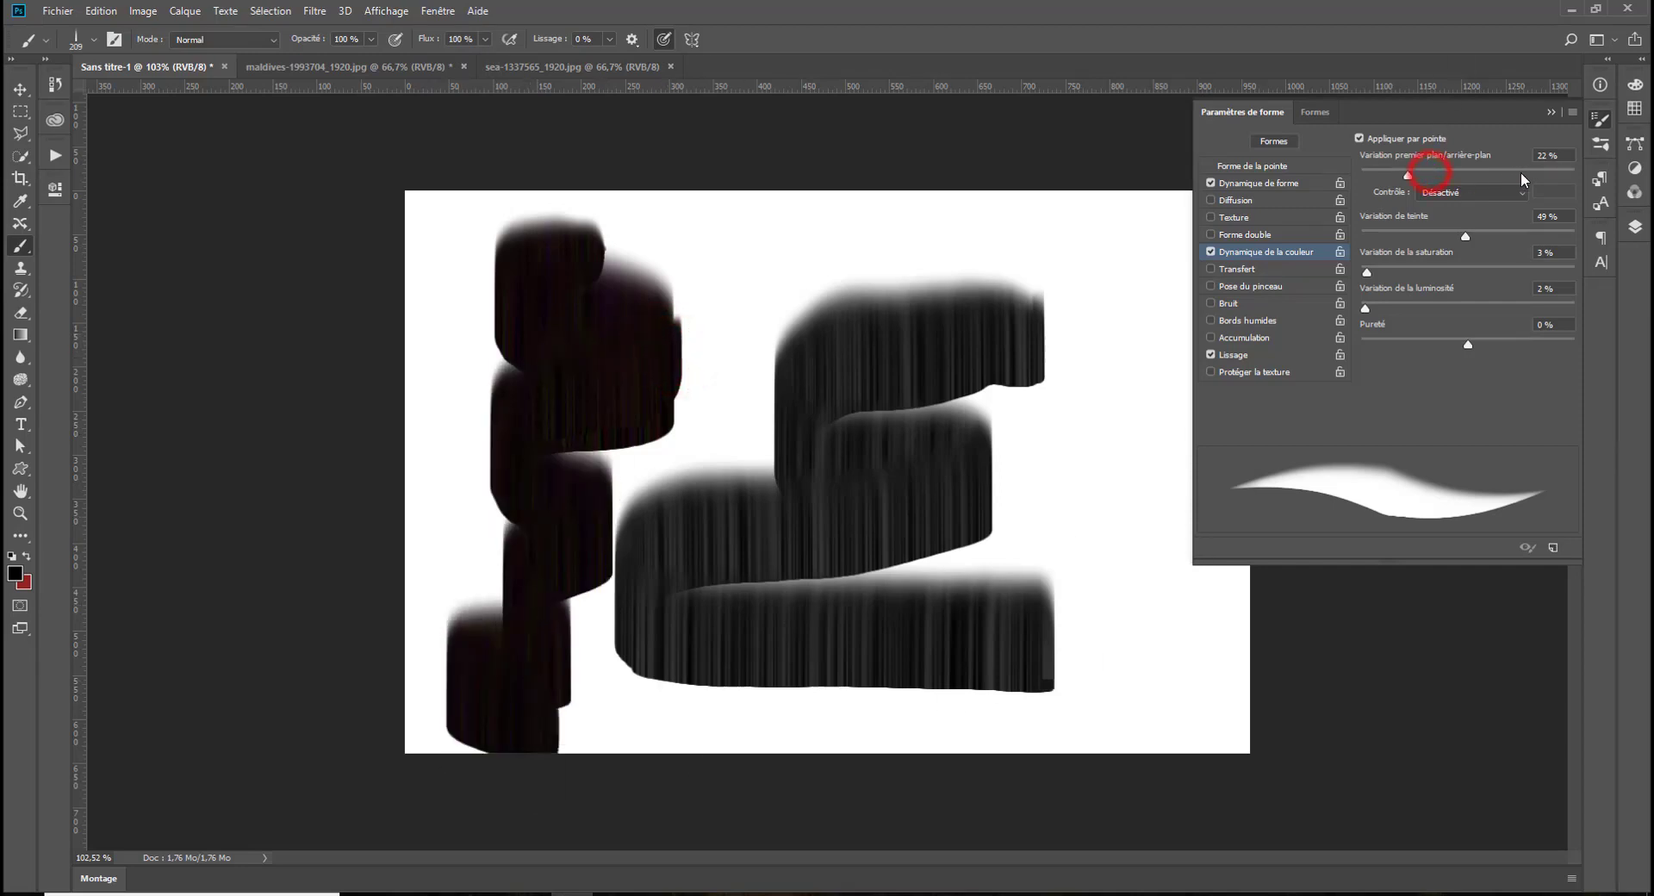
Raise the foreground/background variation to 90 % and paint three short test strokes across the canvas
mouse_move(1146, 293)
left_mouse_down()
mouse_move(1089, 362)
mouse_move(1089, 508)
left_mouse_up()
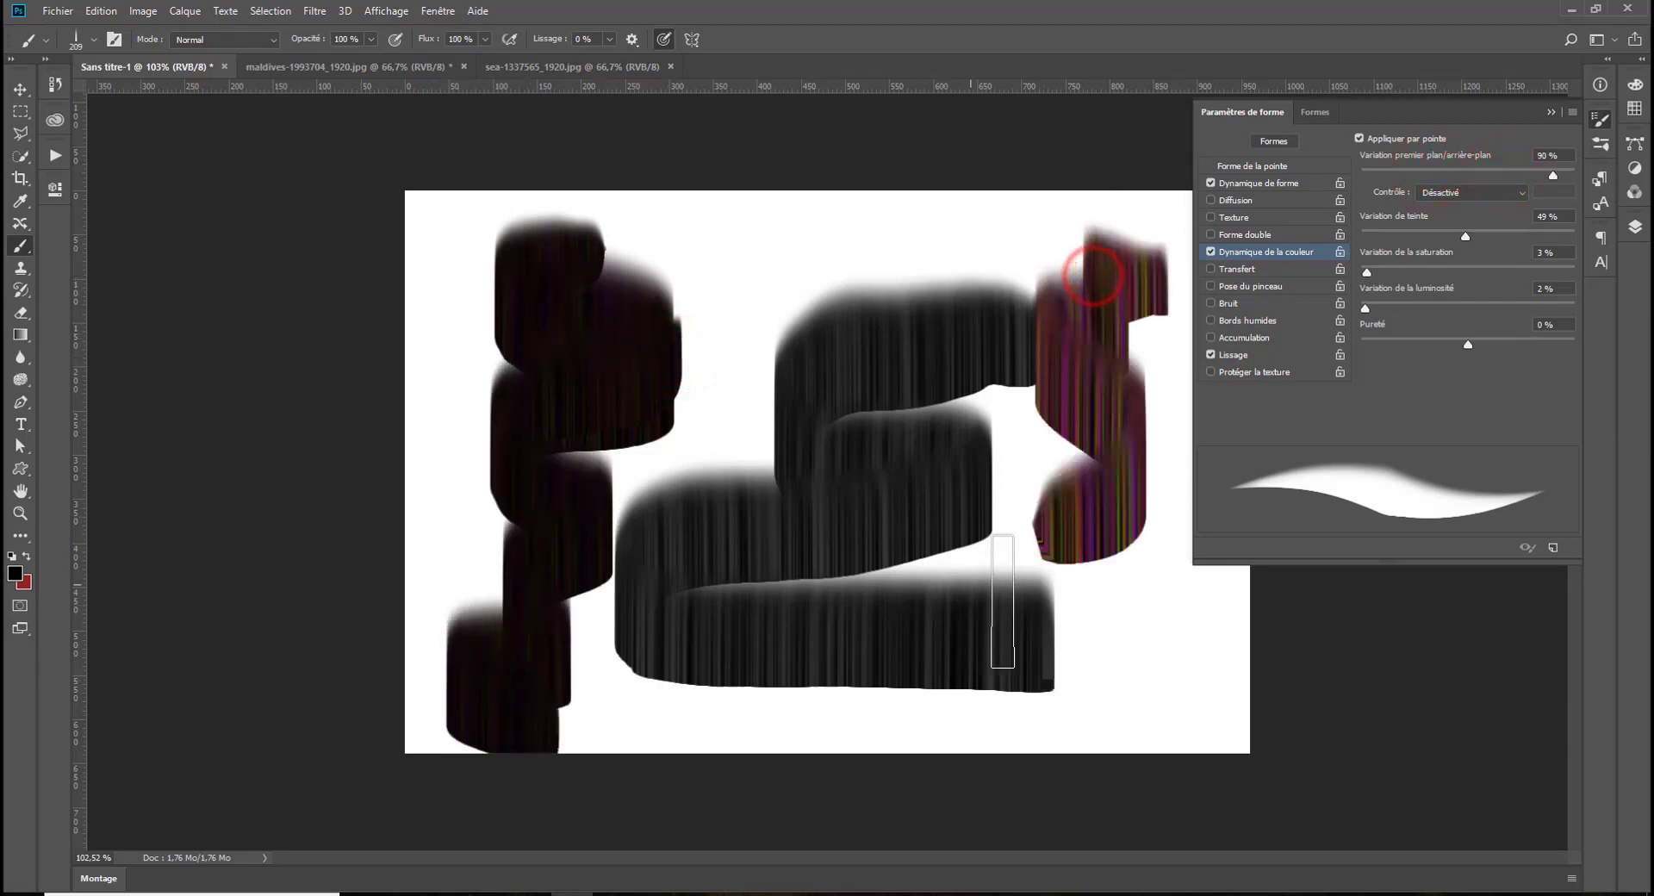
mouse_move(960, 258)
left_mouse_down()
mouse_move(895, 278)
mouse_move(939, 403)
left_mouse_up()
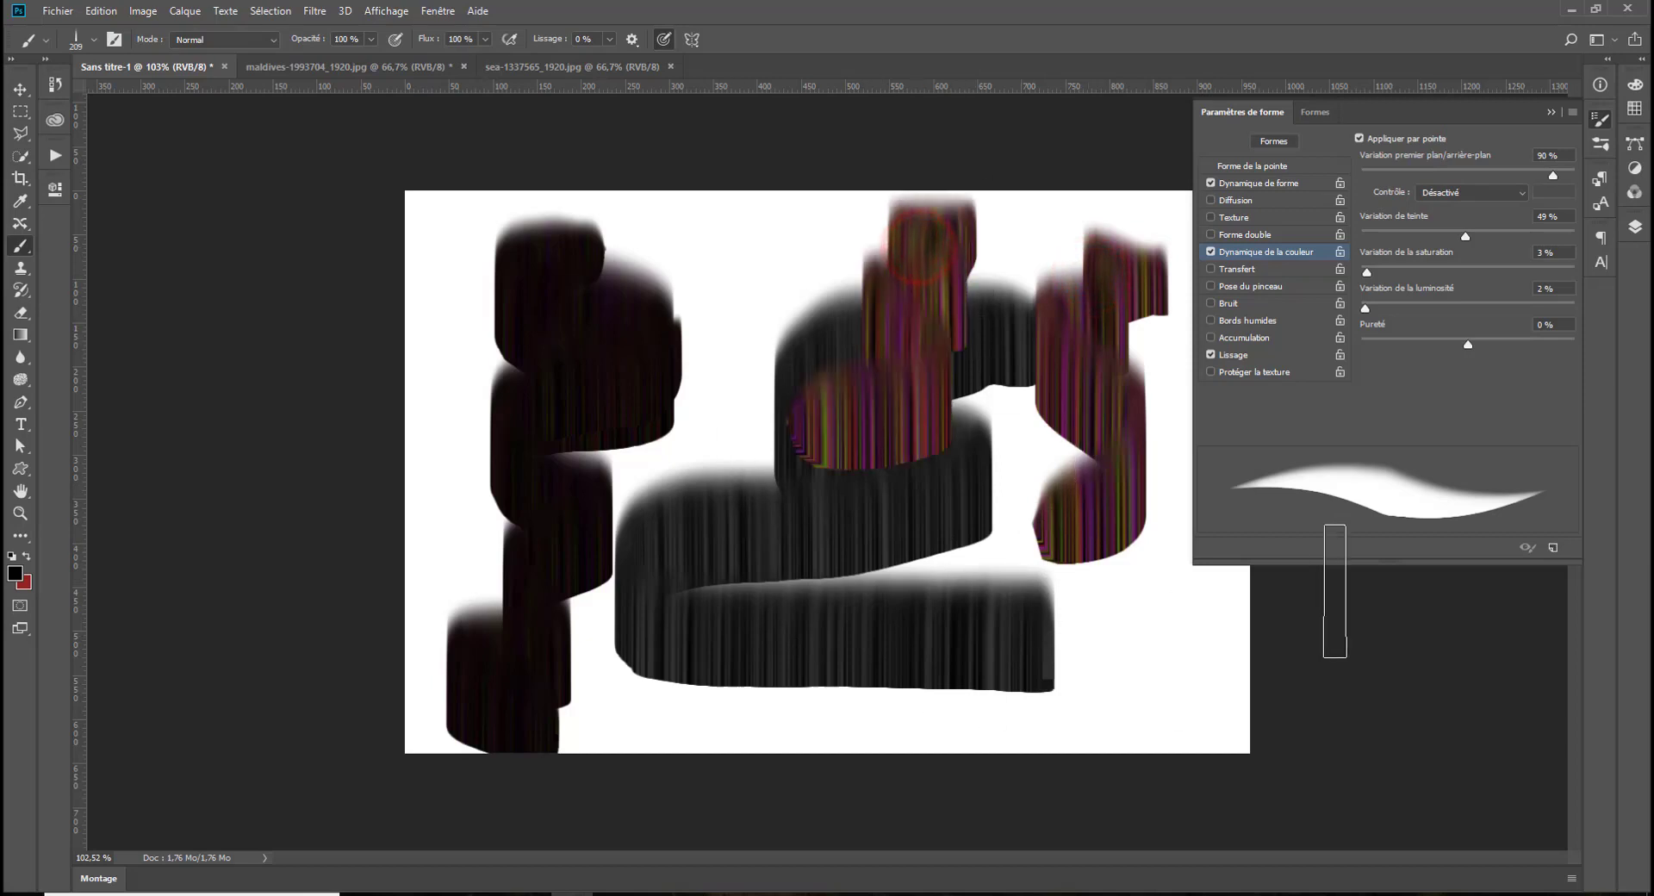
left_click_drag(1026, 542, 736, 639)
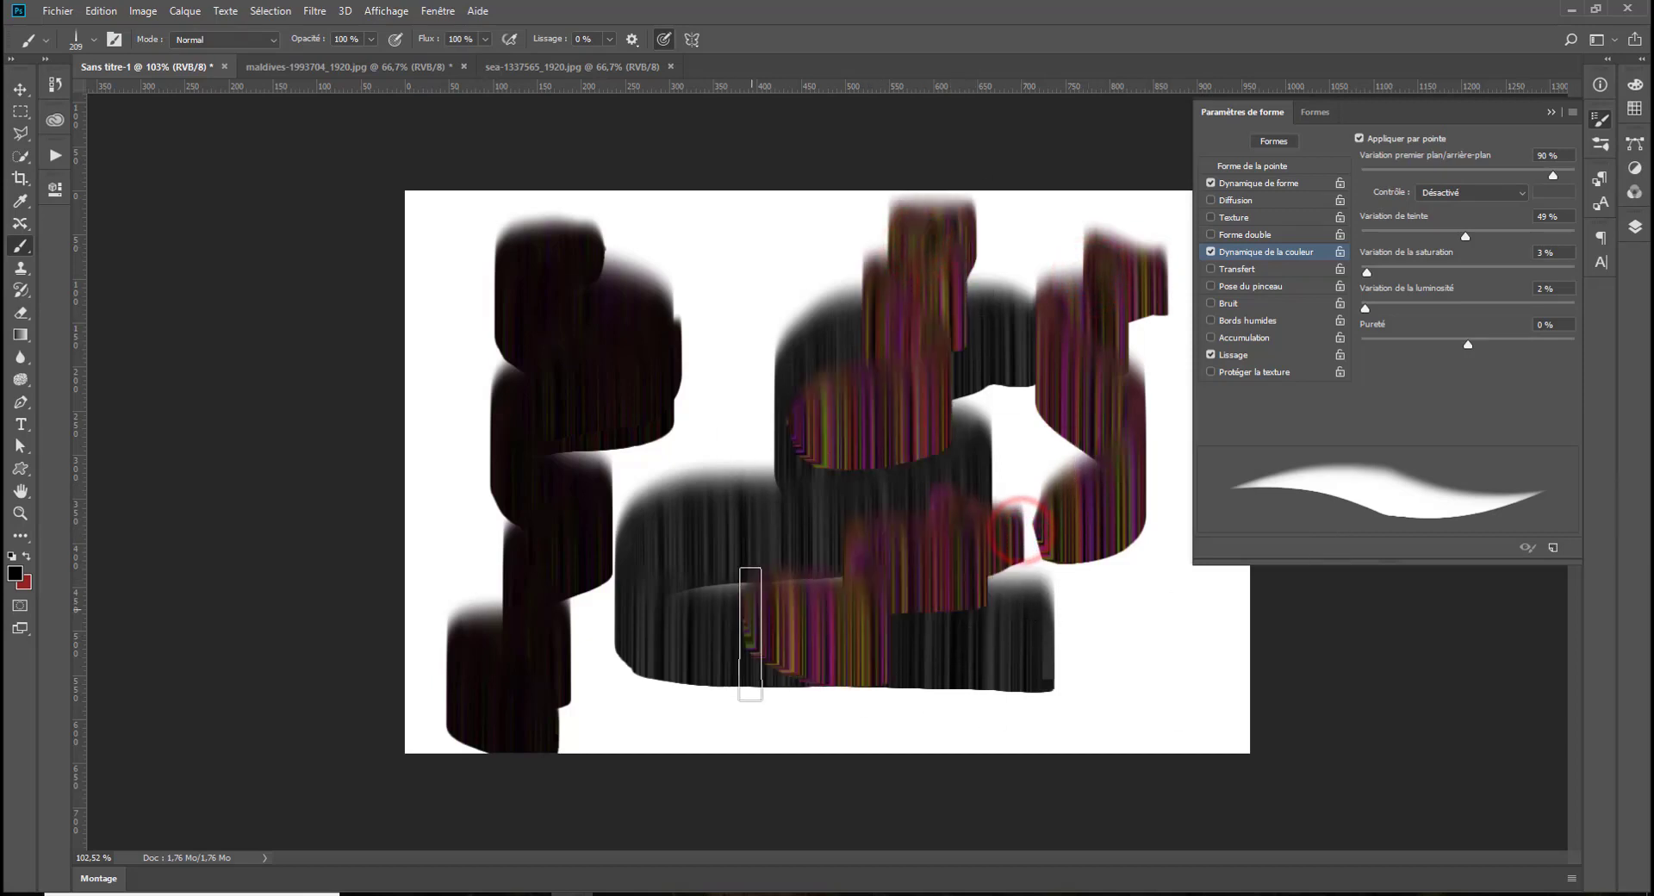
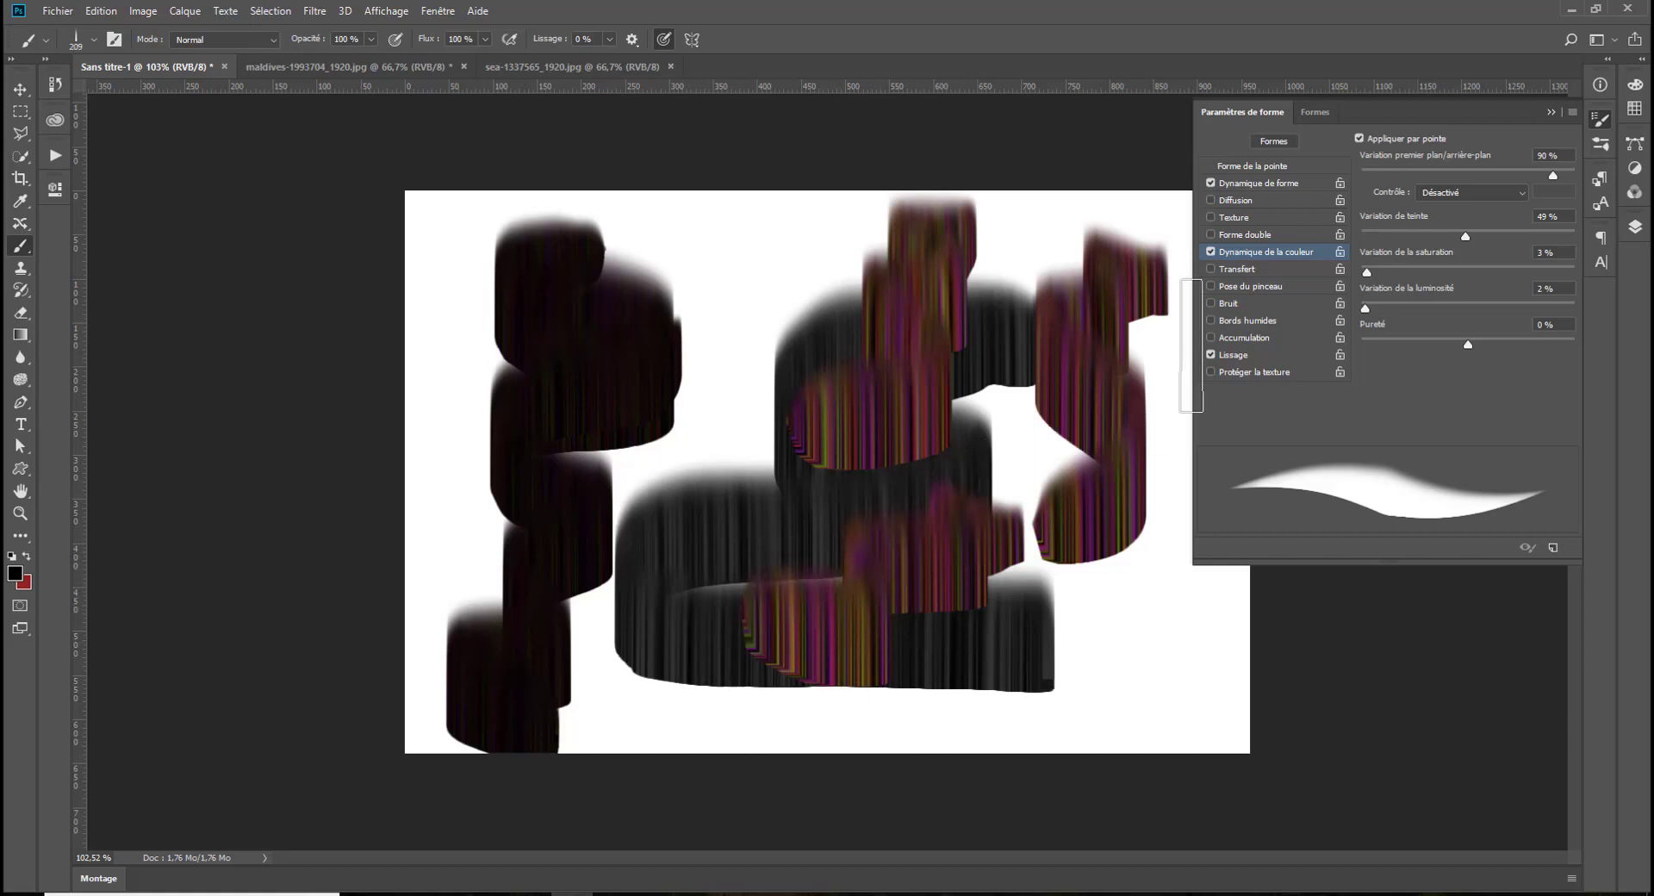
Set hue variation to 20 %, saturation variation to 60 % and brightness variation to 69 %, painting test strokes between the changes
left_click_drag(1496, 273, 1488, 273)
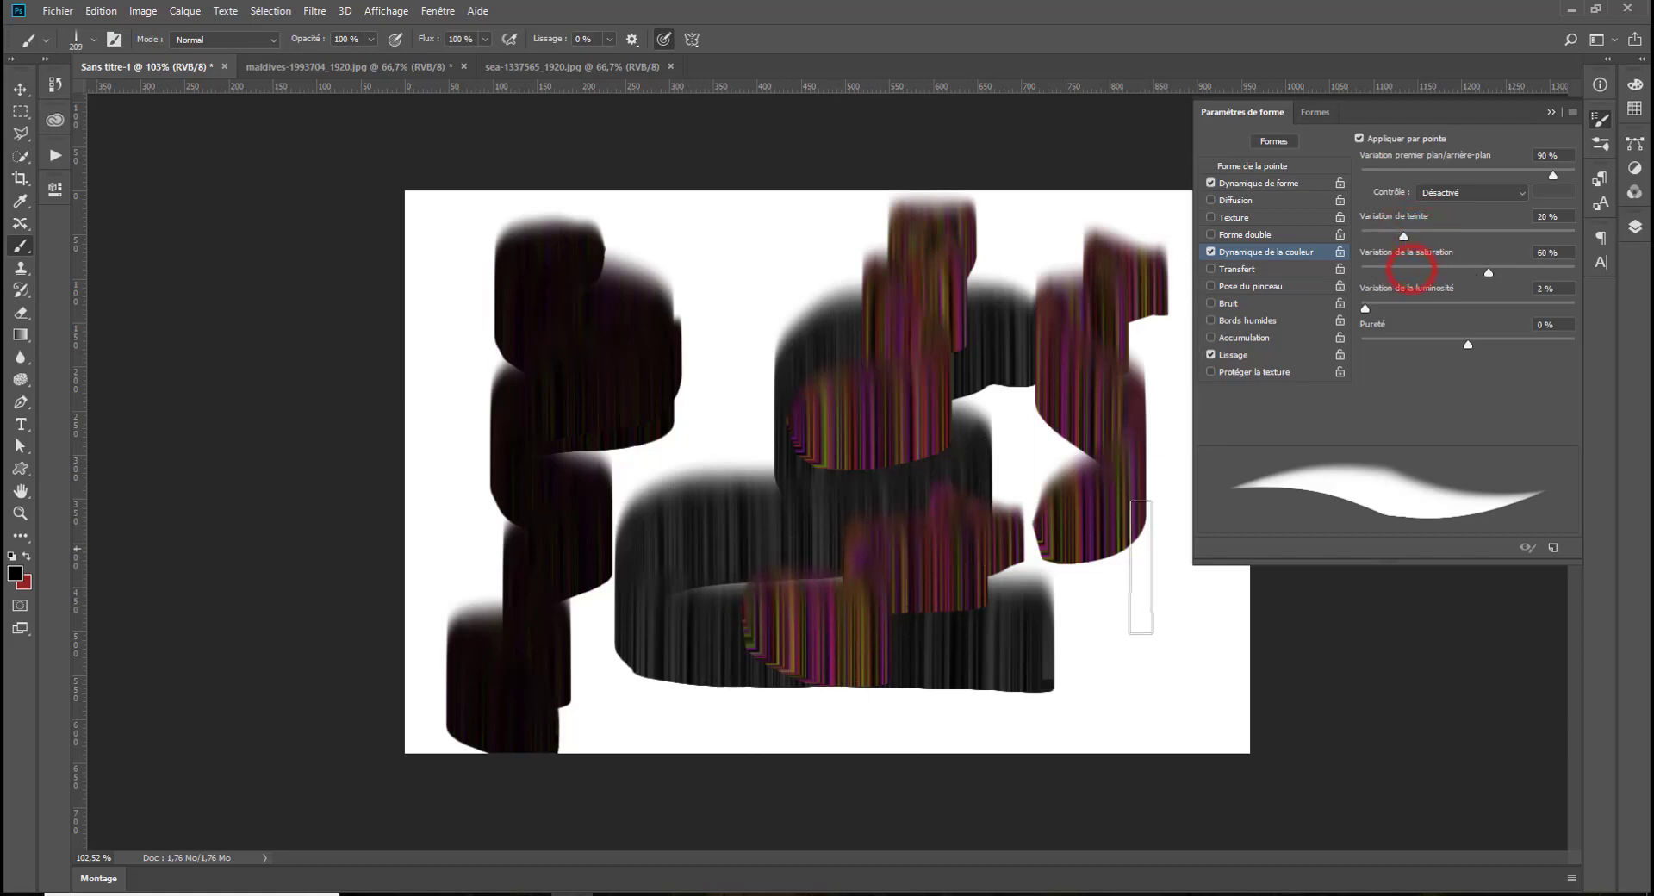
left_click_drag(1131, 513, 979, 648)
left_click_drag(1495, 301, 1507, 305)
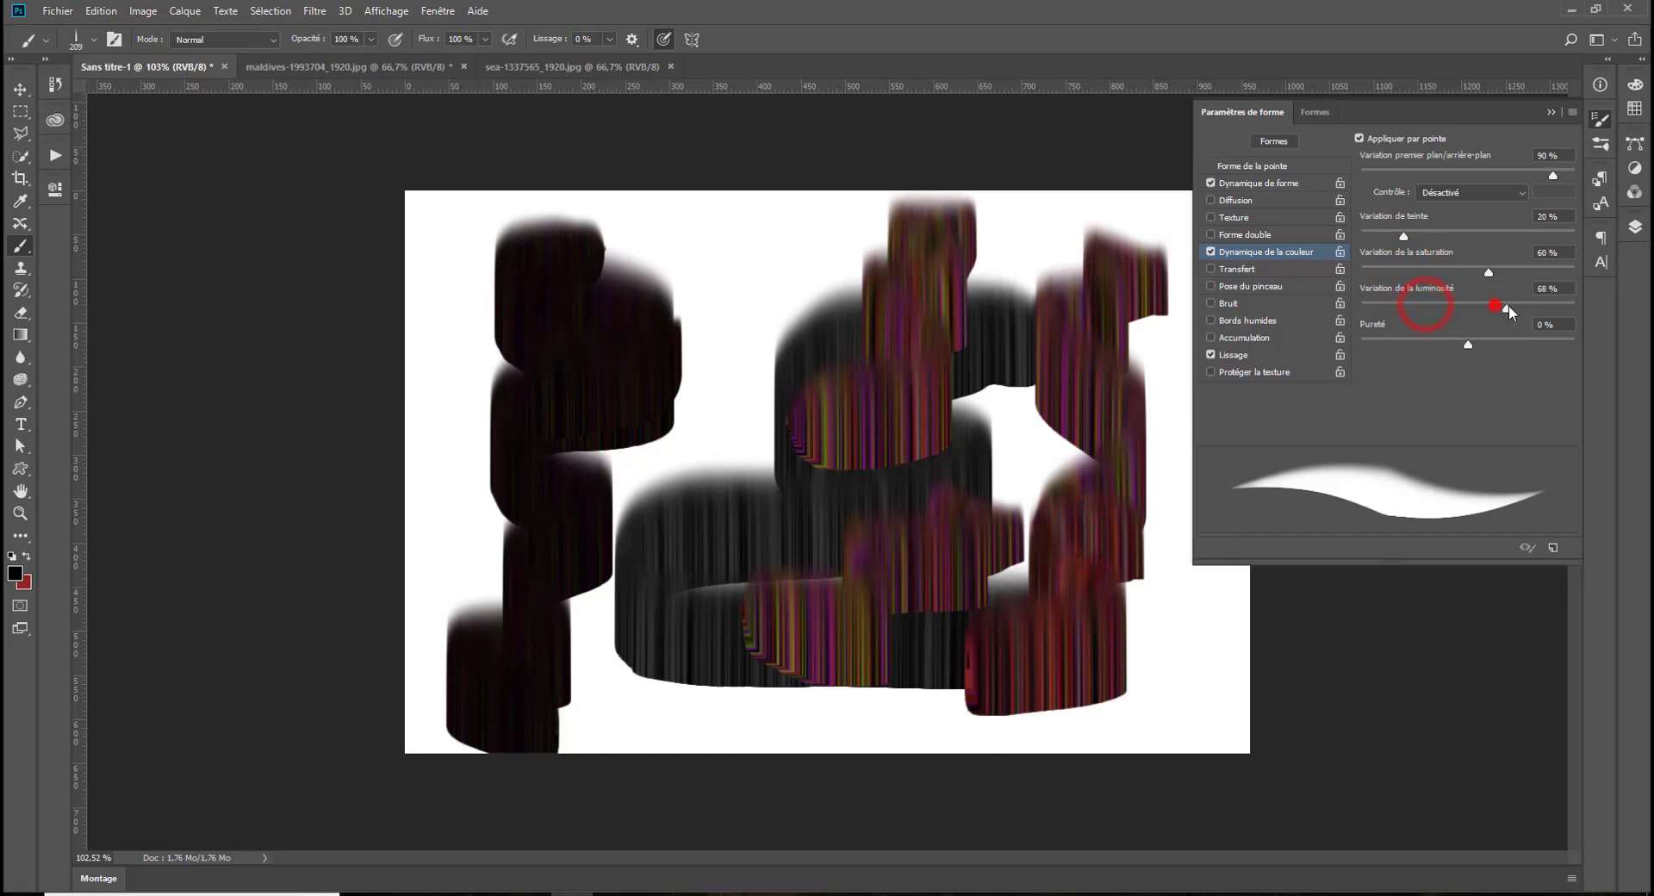
mouse_move(801, 263)
left_mouse_down()
mouse_move(733, 359)
mouse_move(775, 429)
mouse_move(609, 519)
mouse_move(620, 612)
left_mouse_up()
Undo the coloured test strokes back to the first black-and-grey stroke
key("ctrl+z")
key("ctrl+z")
key("ctrl+z")
key("ctrl+z")
key("ctrl+z")
key("ctrl+z")
key("ctrl+z")
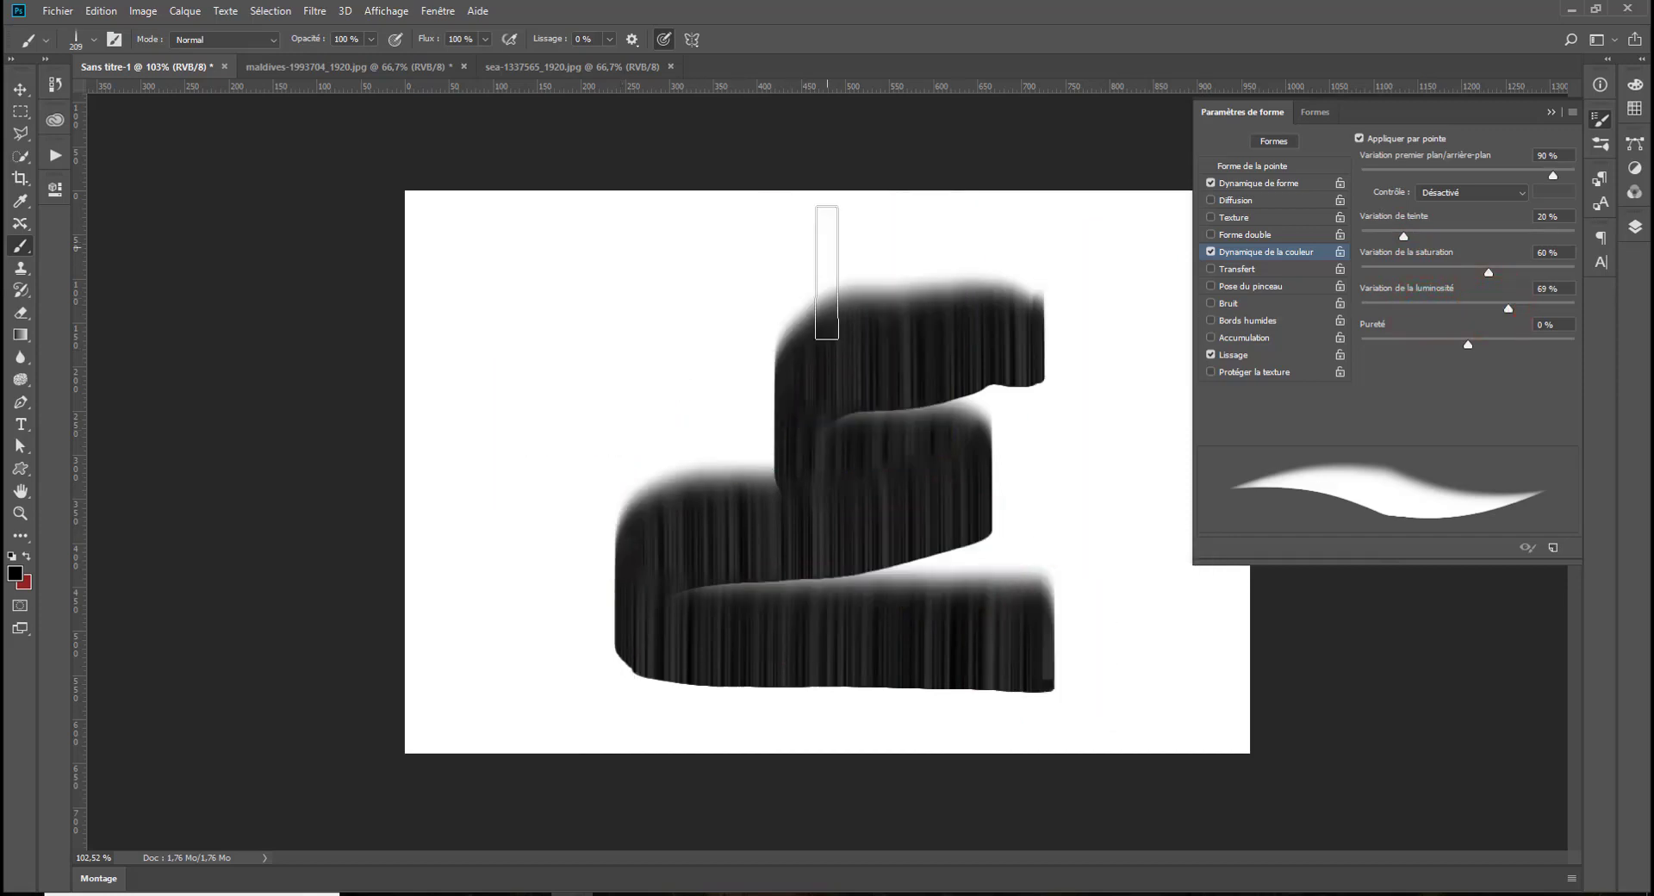
Select the whole canvas, unlock the background layer and delete its contents
key("i")
key("ctrl+a")
key("Escape")
left_click(1639, 228)
left_click(1583, 323)
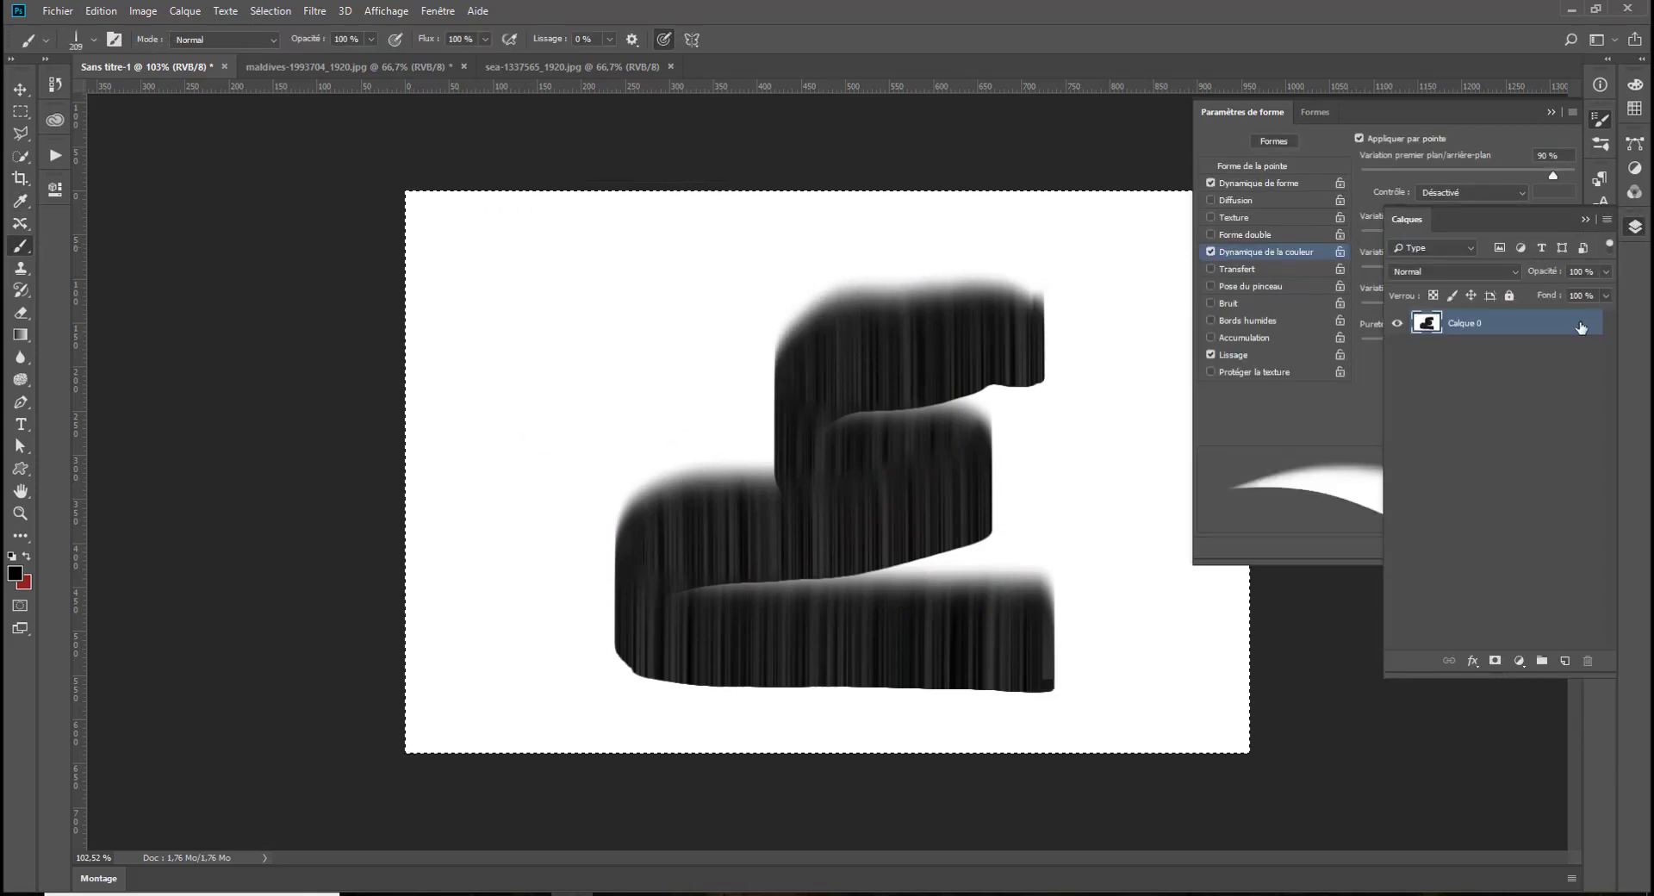
key("Delete")
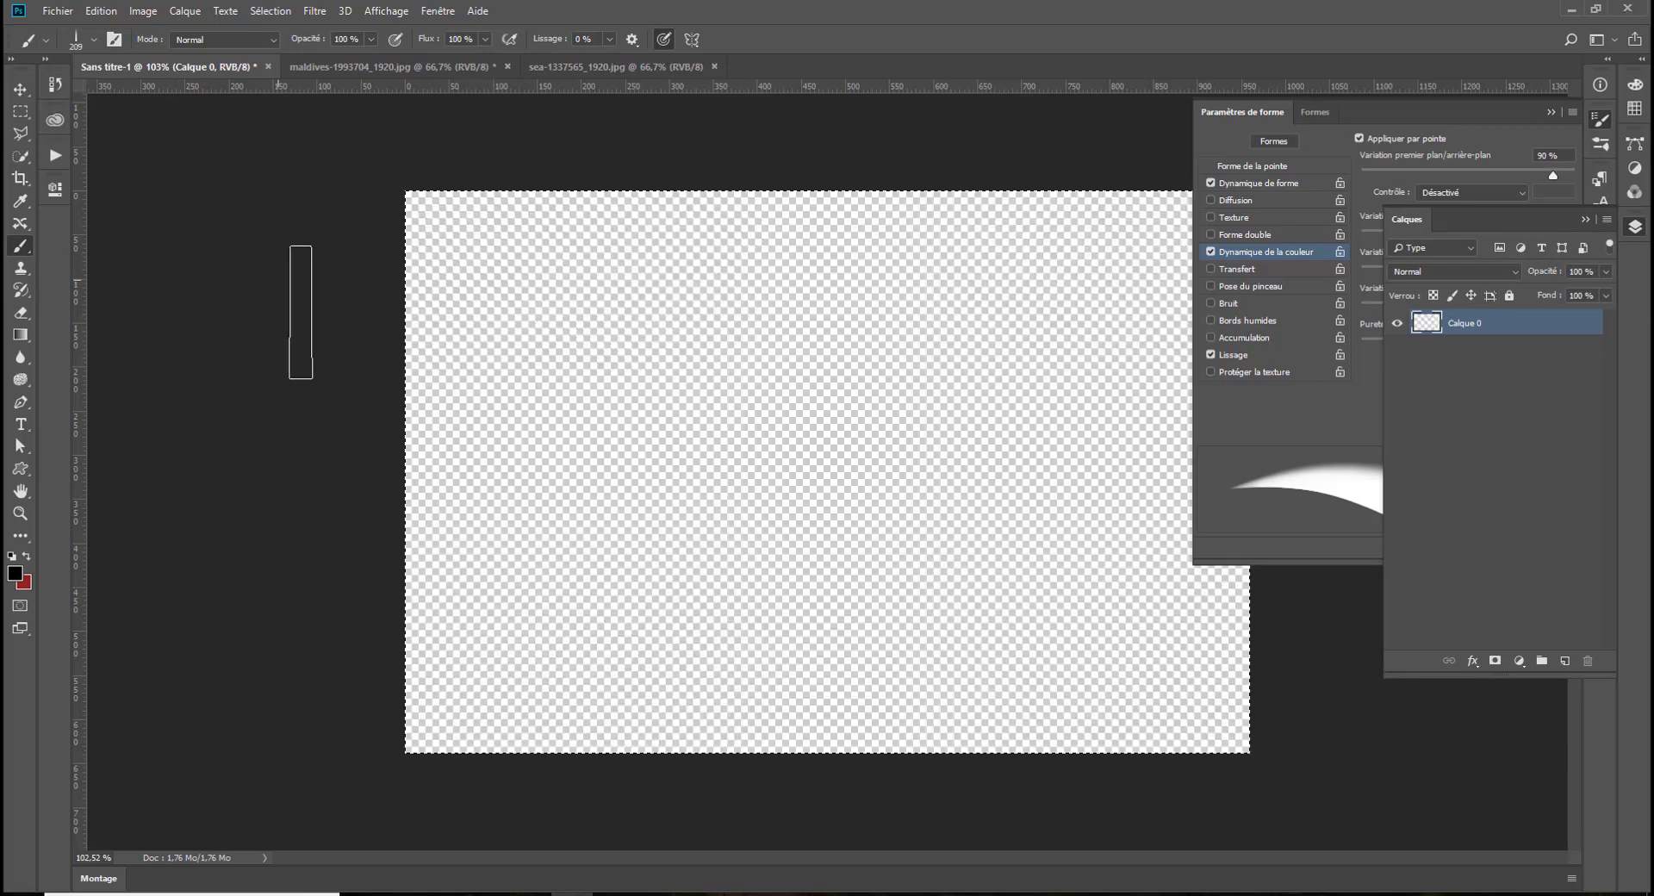
Fill the emptied layer with white using the Paint Bucket and add a new layer above it
left_click_drag(20, 334, 94, 353)
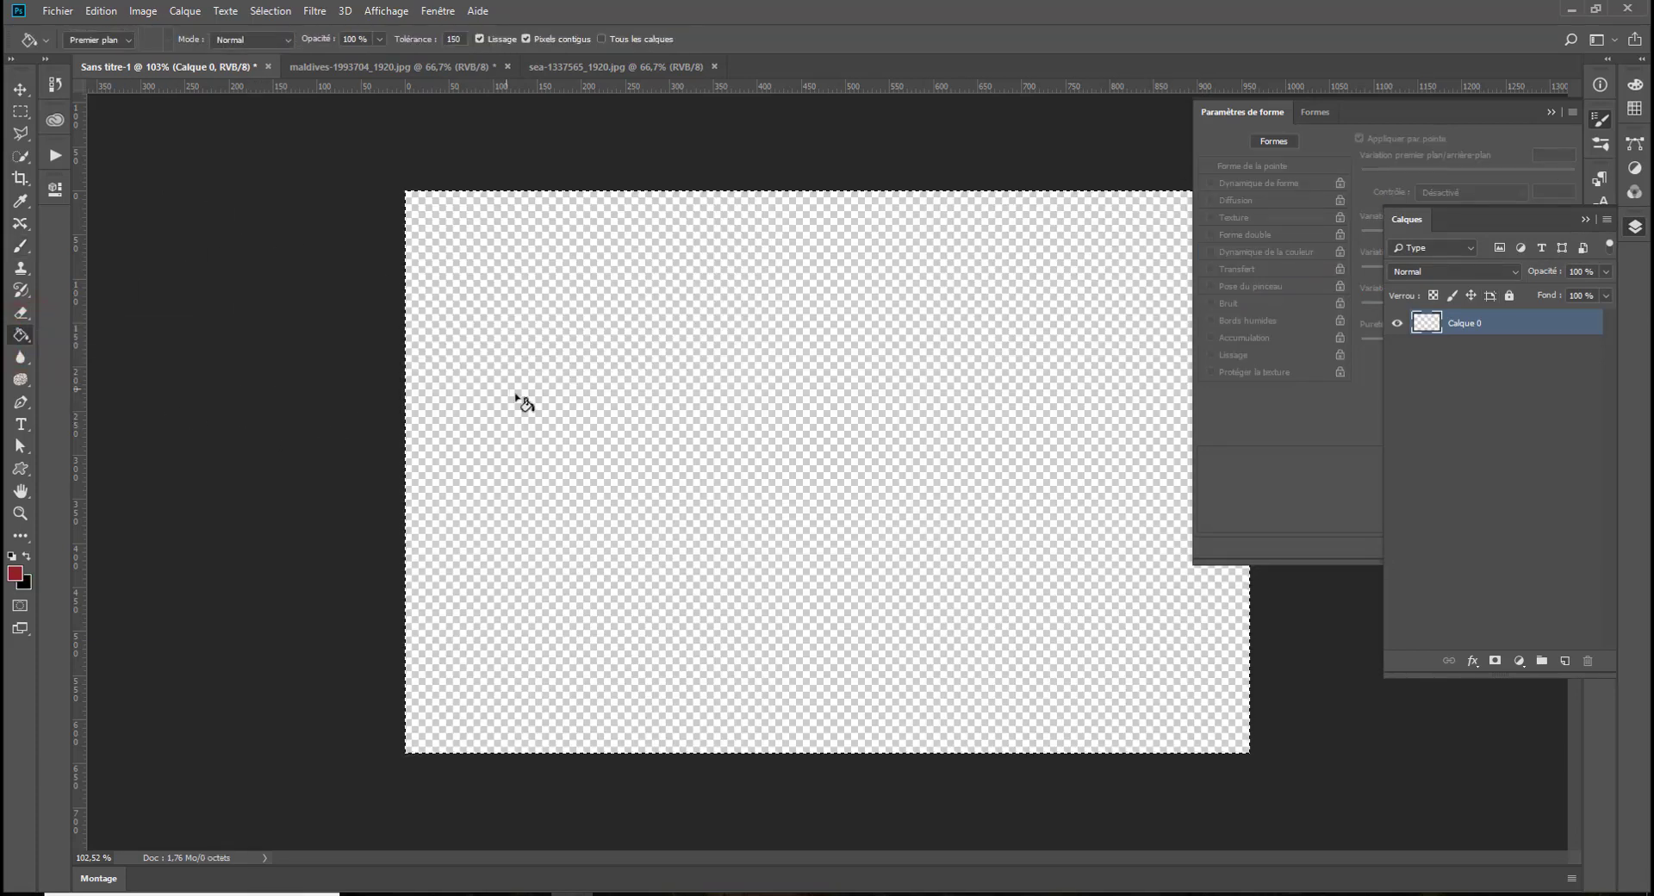
left_click(693, 472)
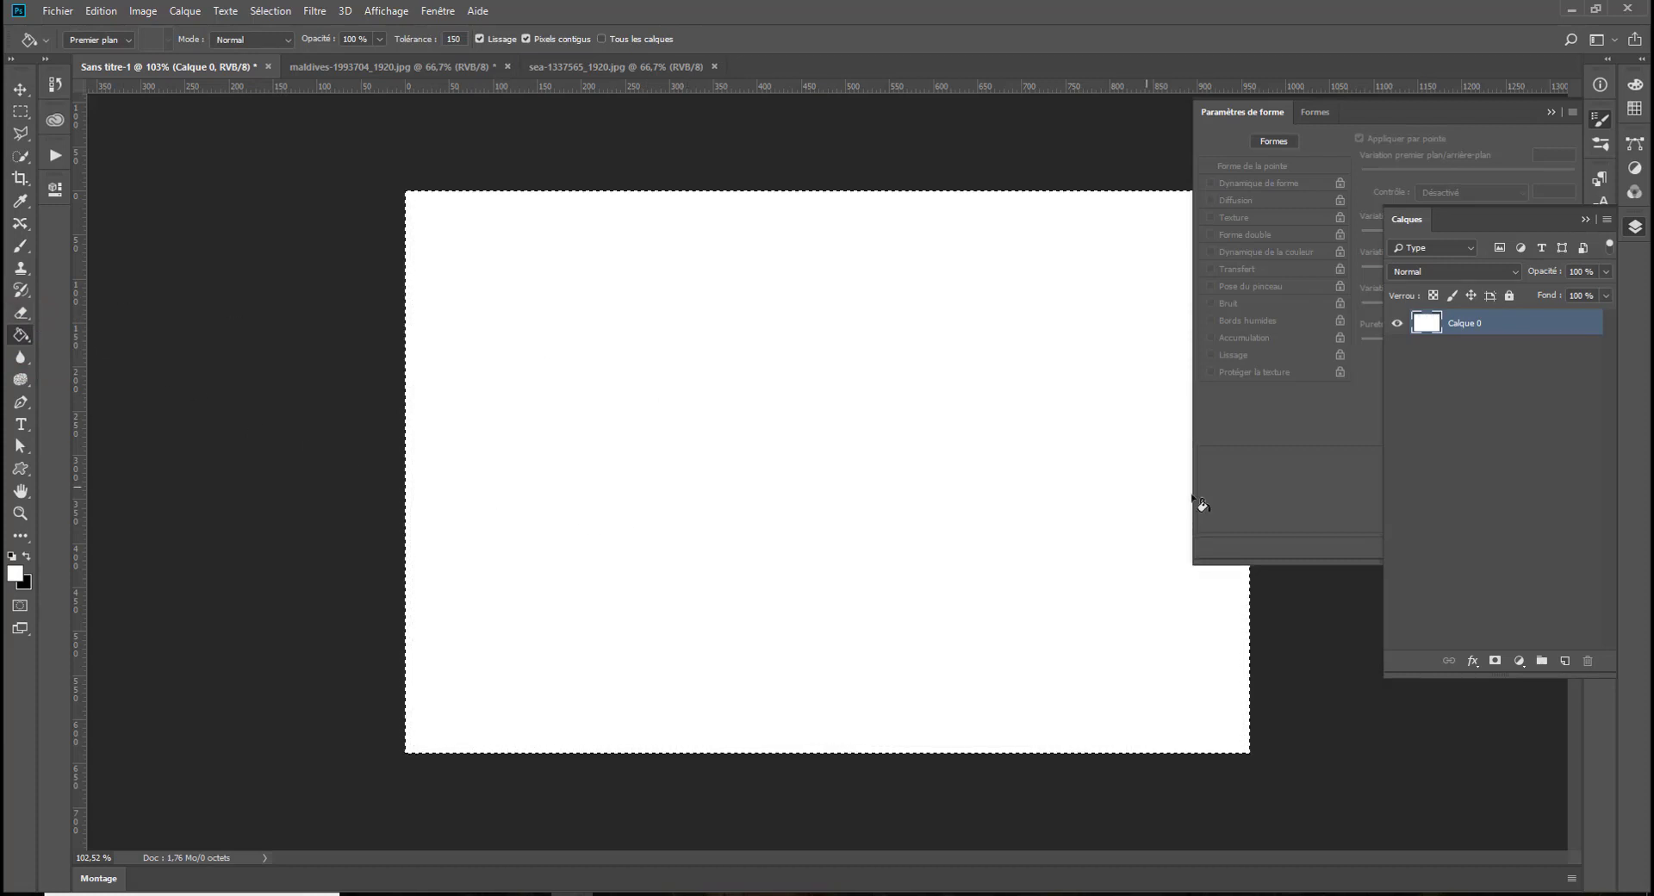
left_click(1564, 660)
left_click(1633, 226)
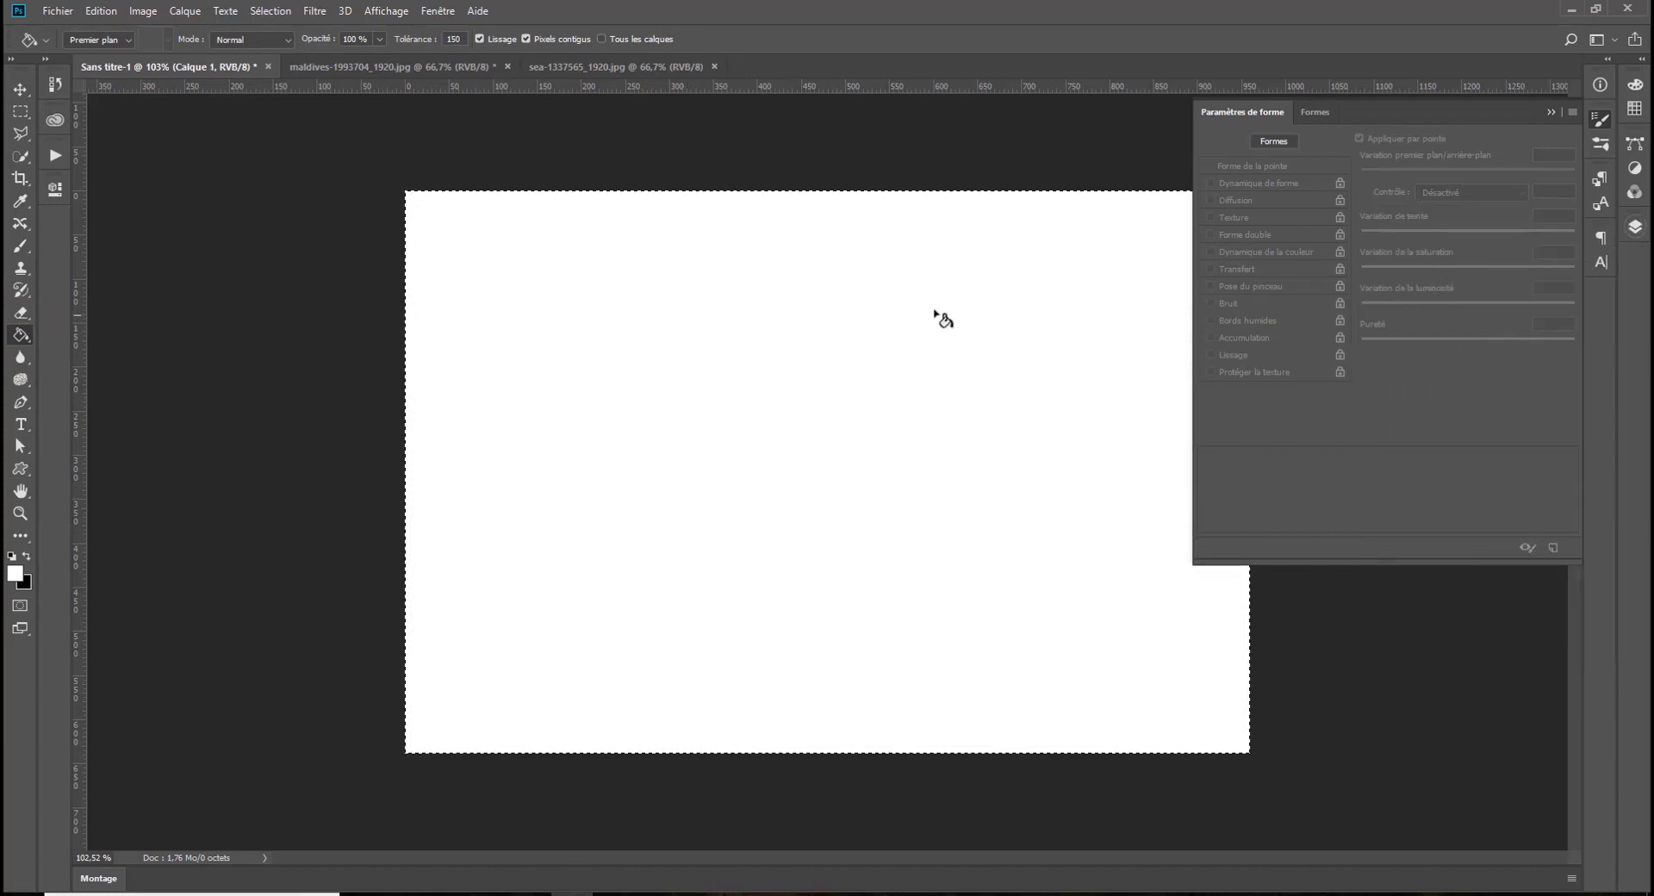
Paint three winding test strokes on the new layer with the 209 px brush, using white and black as colours
left_click(10, 250)
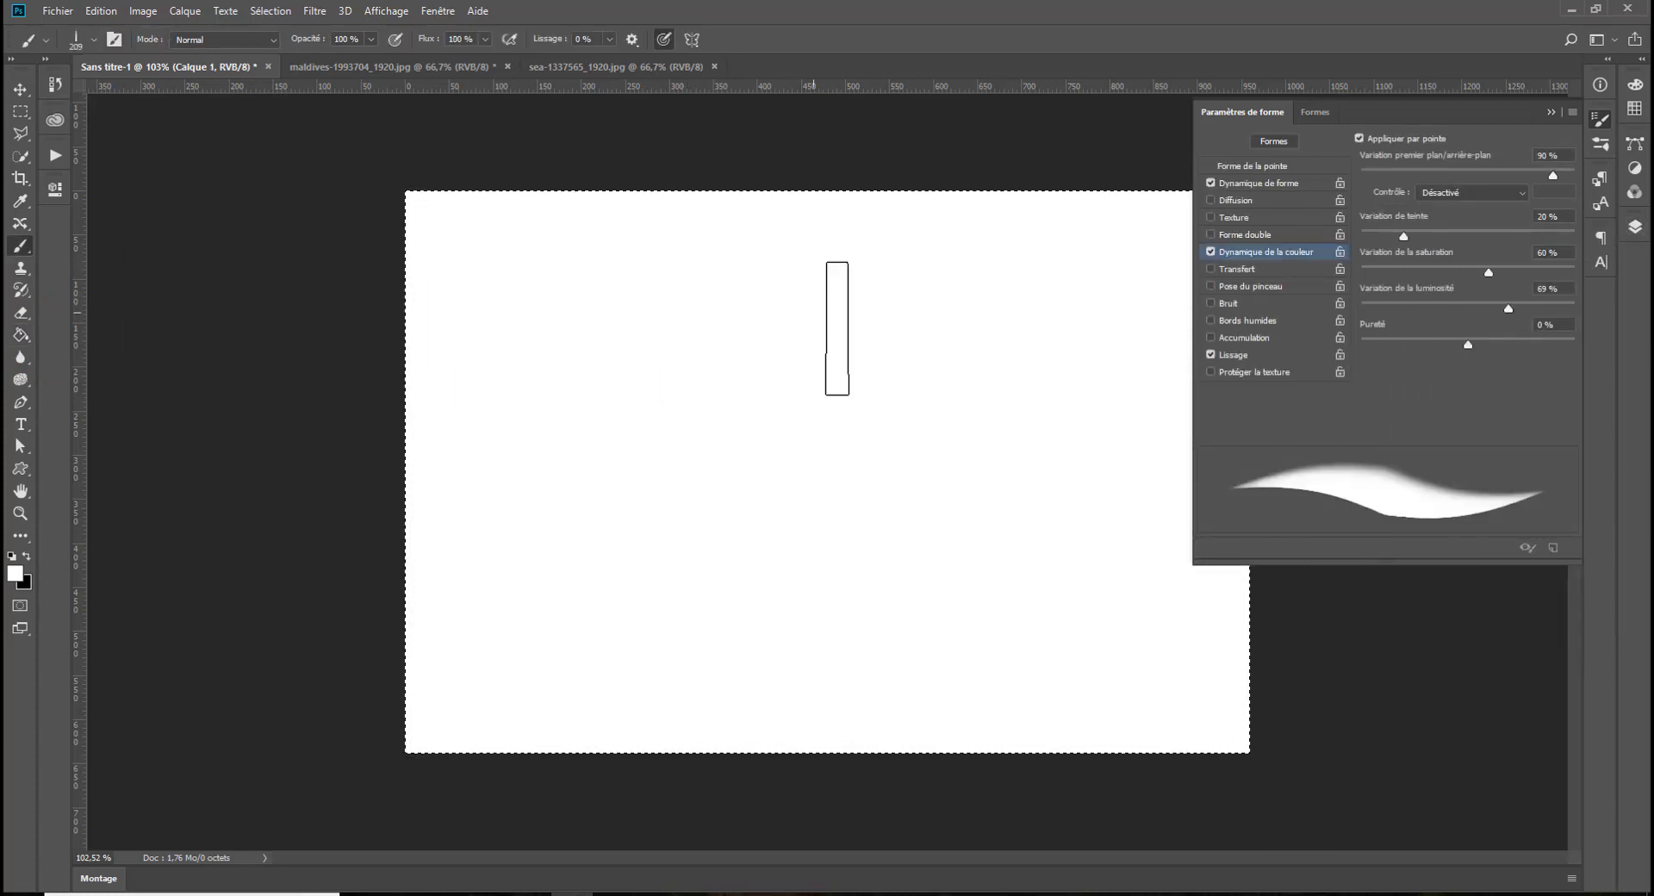
mouse_move(636, 317)
left_mouse_down()
mouse_move(572, 347)
mouse_move(600, 414)
left_mouse_up()
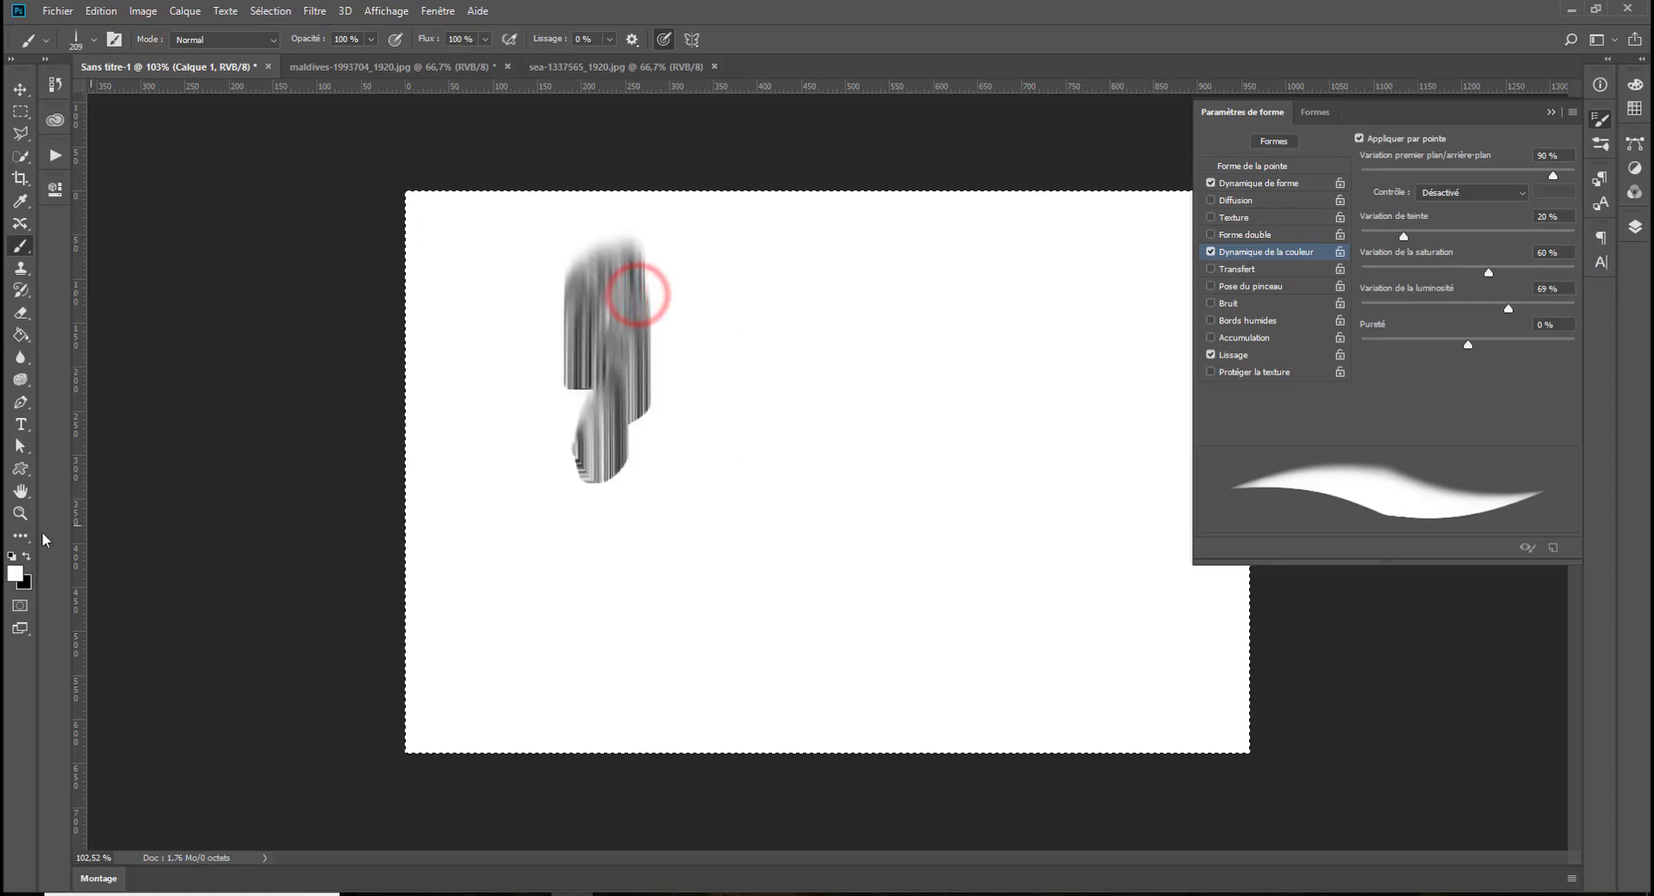
mouse_move(731, 295)
left_mouse_down()
mouse_move(714, 393)
mouse_move(742, 394)
left_mouse_up()
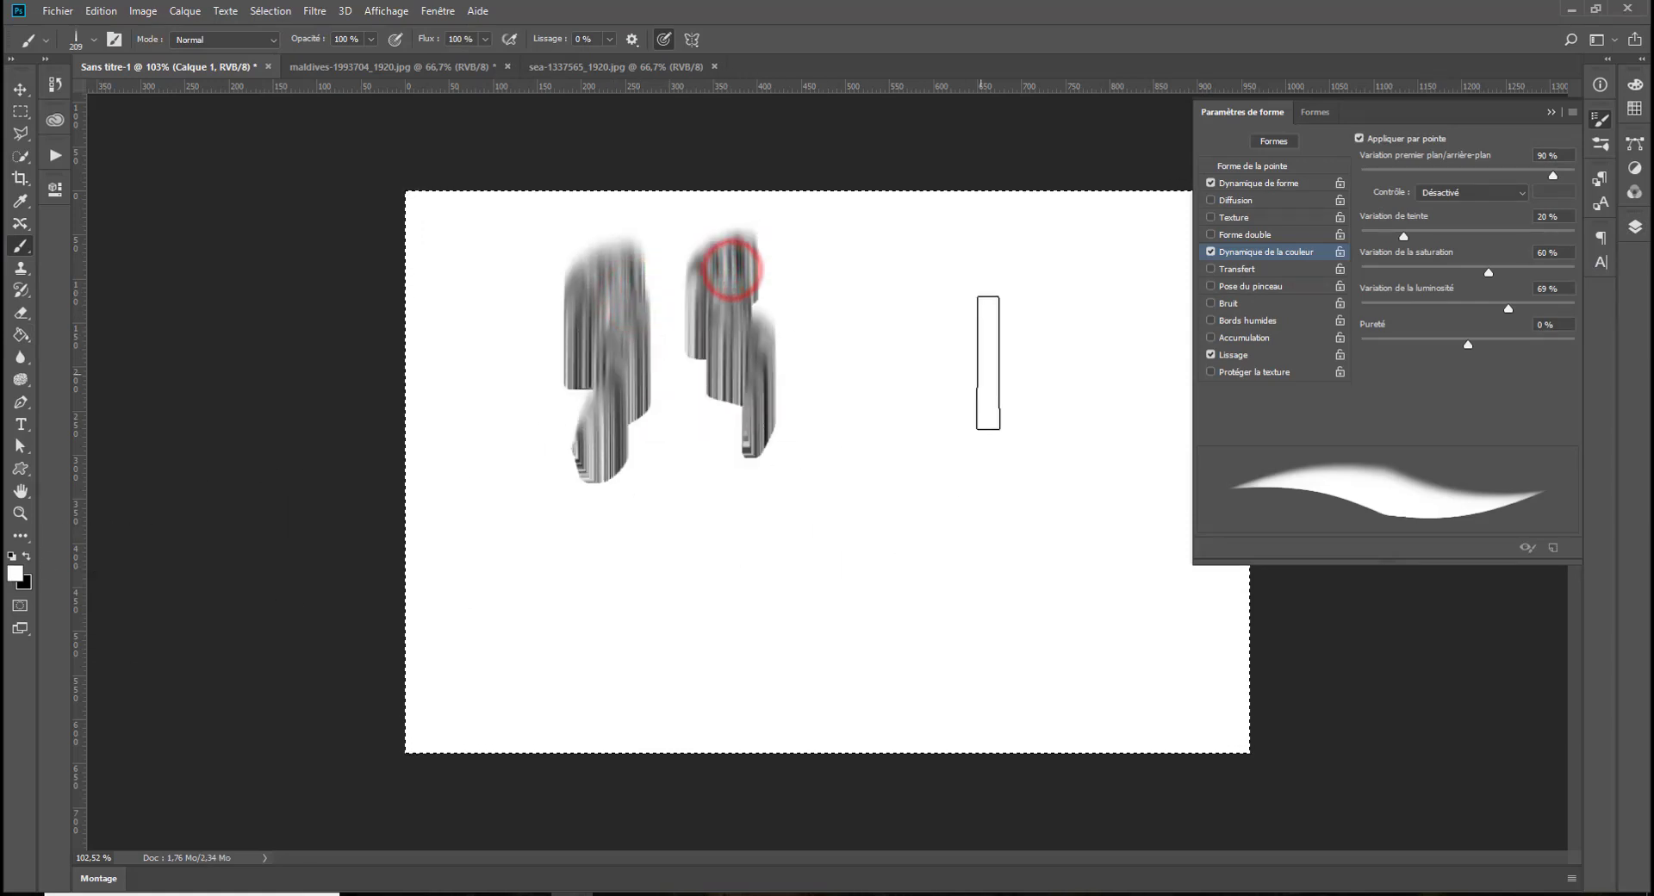
left_click_drag(1029, 252, 904, 539)
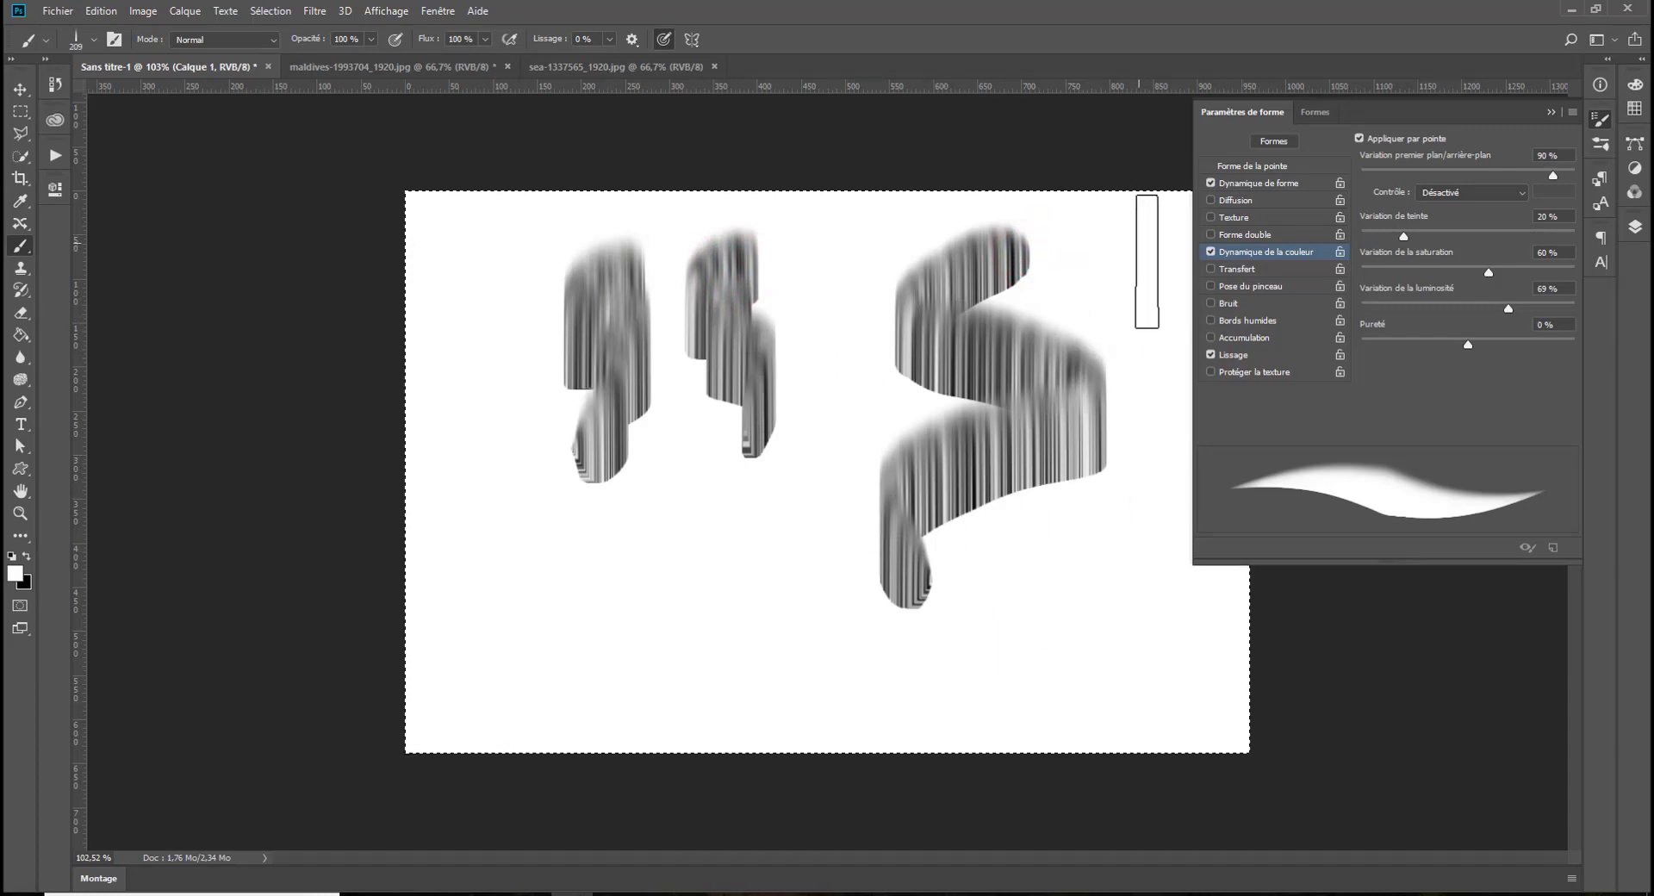
Change the main brush tip to the 82 px square and paint a zigzag stroke in the canvas's lower part
left_click(1229, 168)
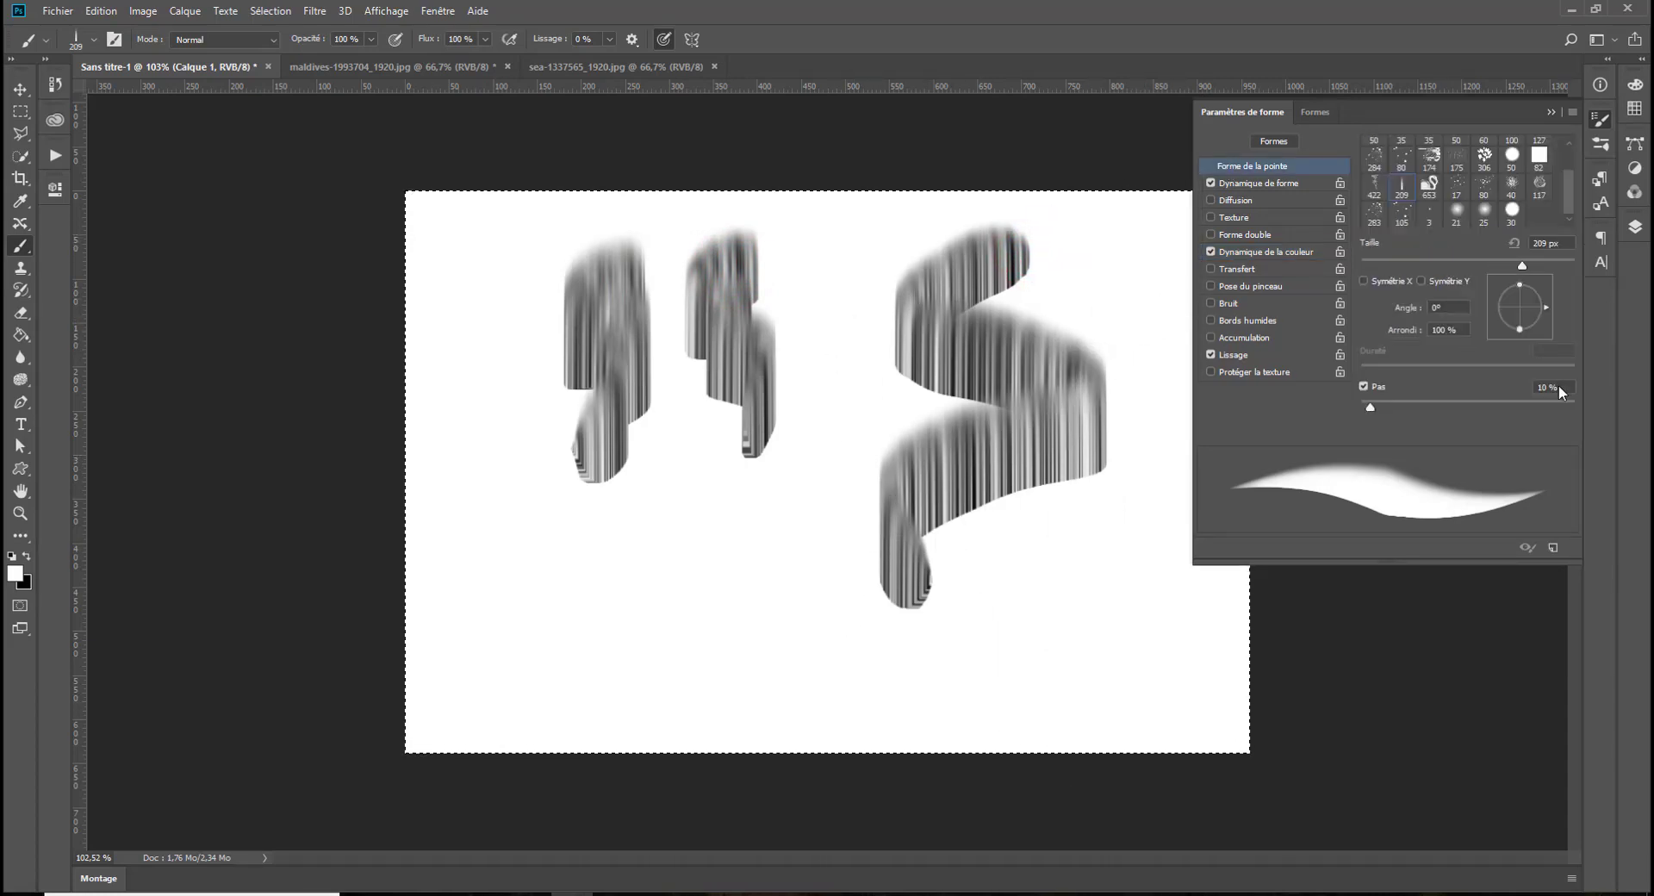
left_click(1539, 155)
mouse_move(771, 520)
left_mouse_down()
mouse_move(755, 586)
mouse_move(614, 735)
left_mouse_up()
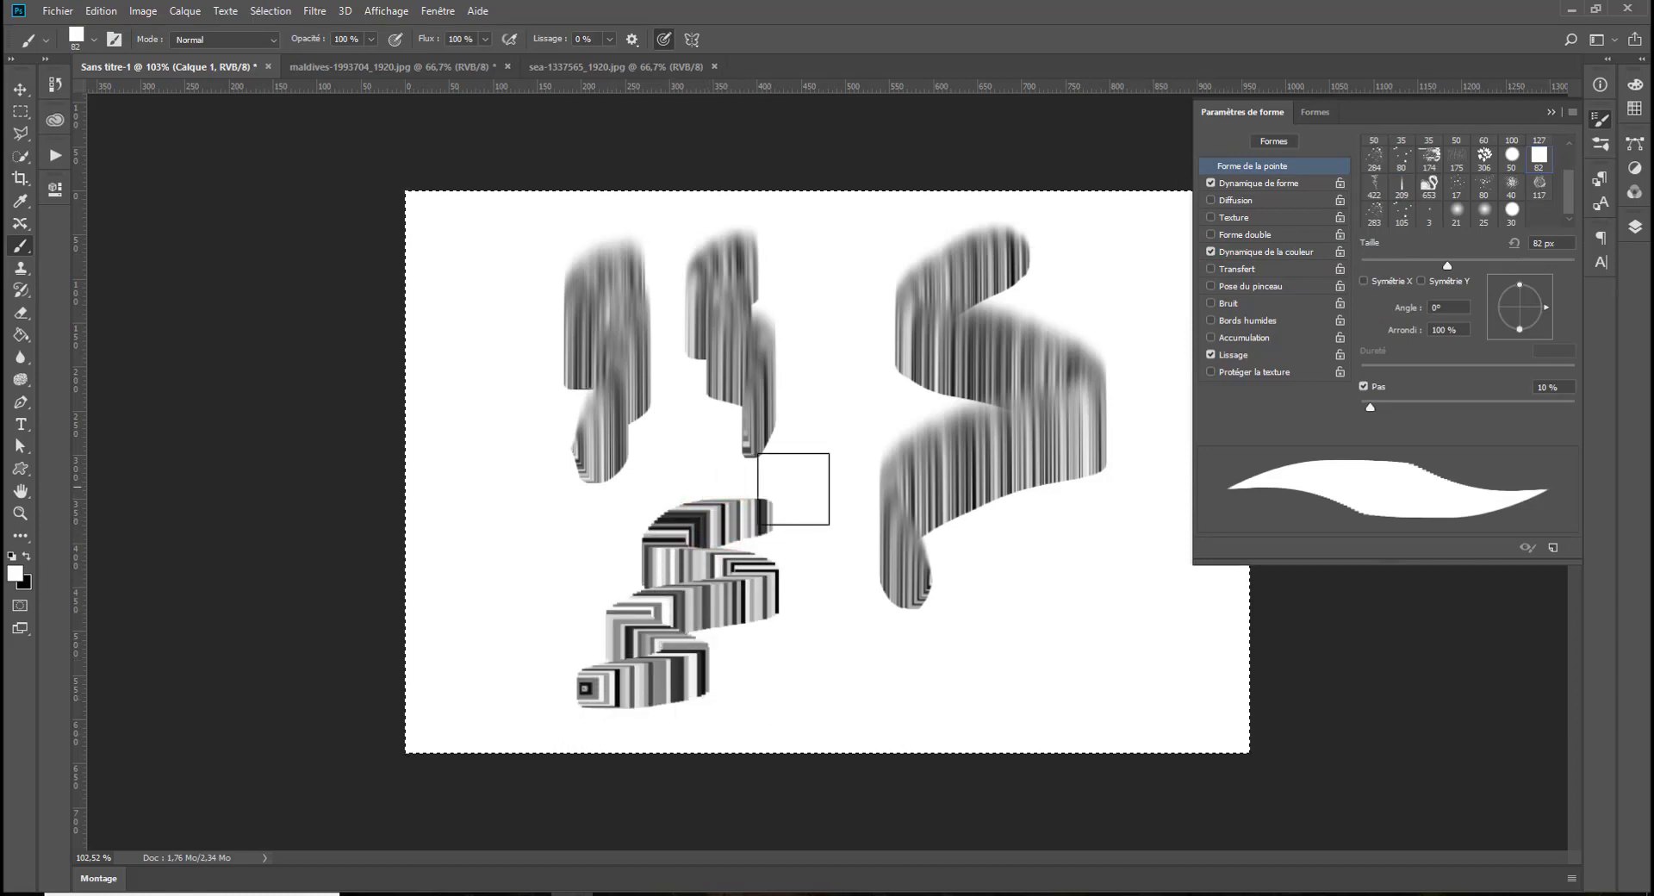
Undo the earlier test strokes and paint a large winding stroke with the 82 px square brush, undoing the smaller extra stroke
key("ctrl+alt+z")
key("ctrl+alt+z")
key("ctrl+alt+z")
key("ctrl+alt+z")
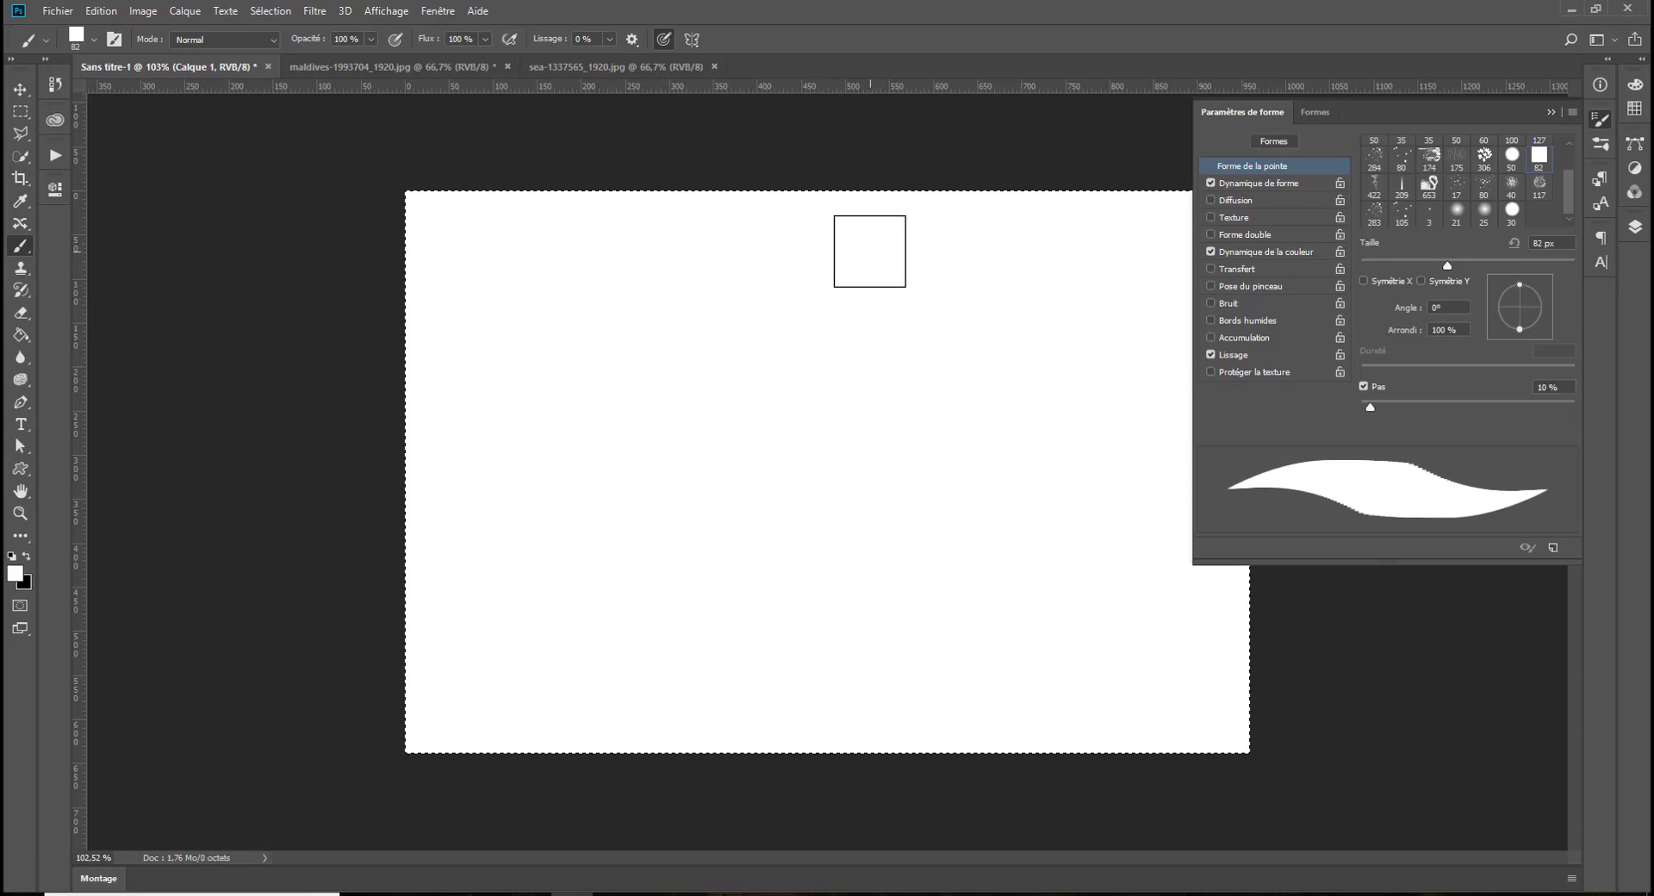
mouse_move(870, 250)
left_mouse_down()
mouse_move(724, 311)
mouse_move(806, 366)
mouse_move(913, 393)
mouse_move(829, 472)
mouse_move(677, 534)
mouse_move(766, 599)
mouse_move(868, 580)
left_mouse_up()
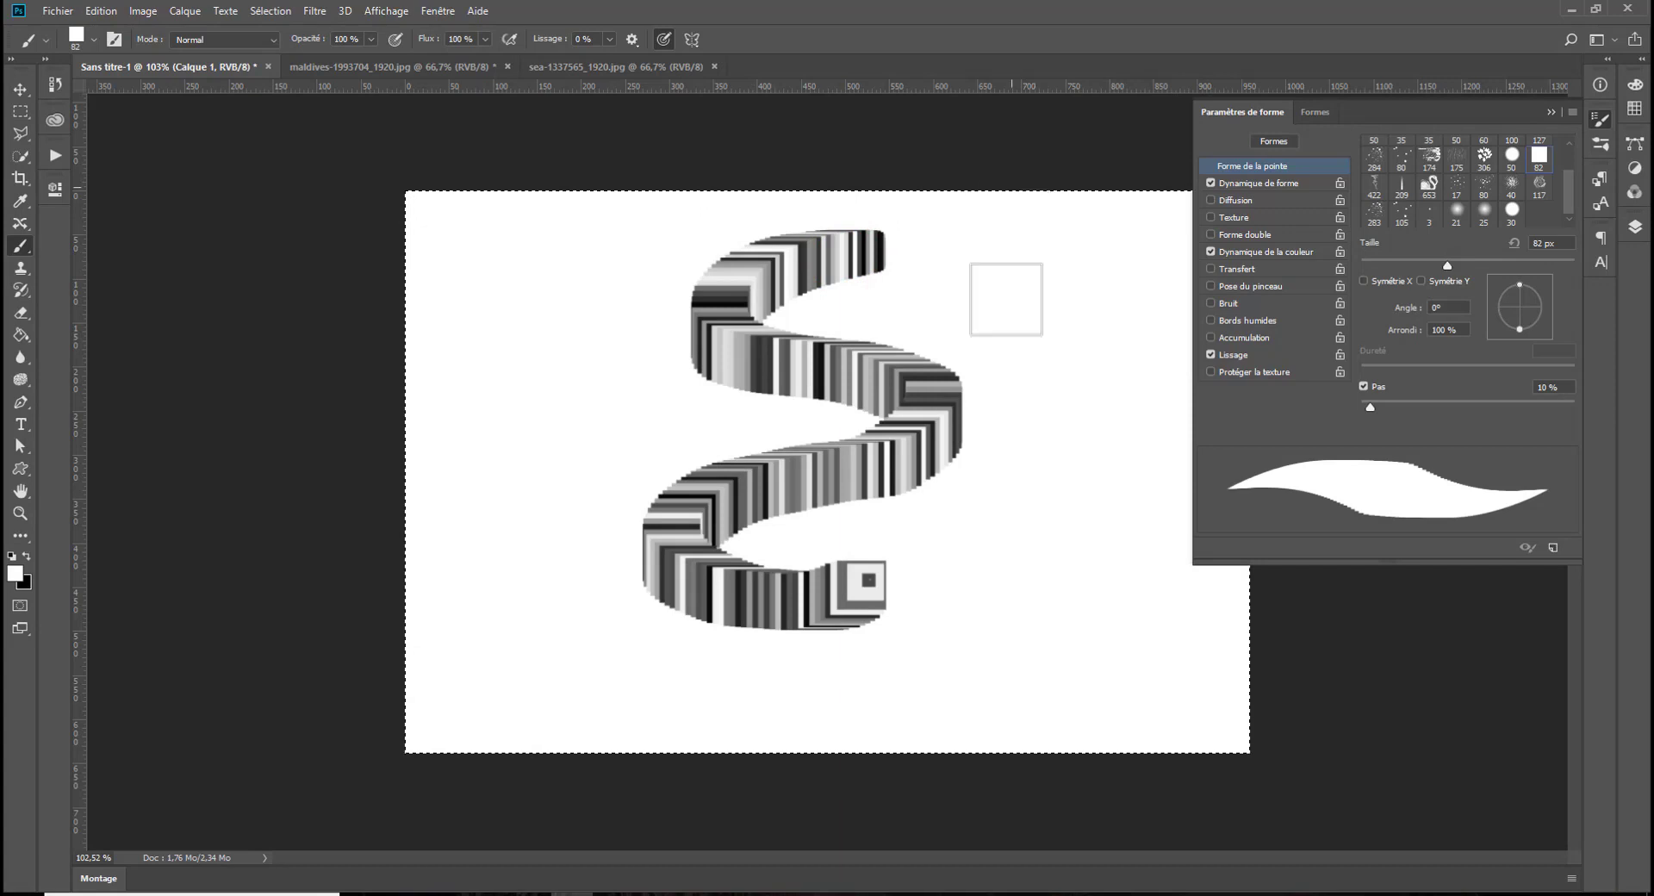
left_click_drag(1034, 458, 995, 585)
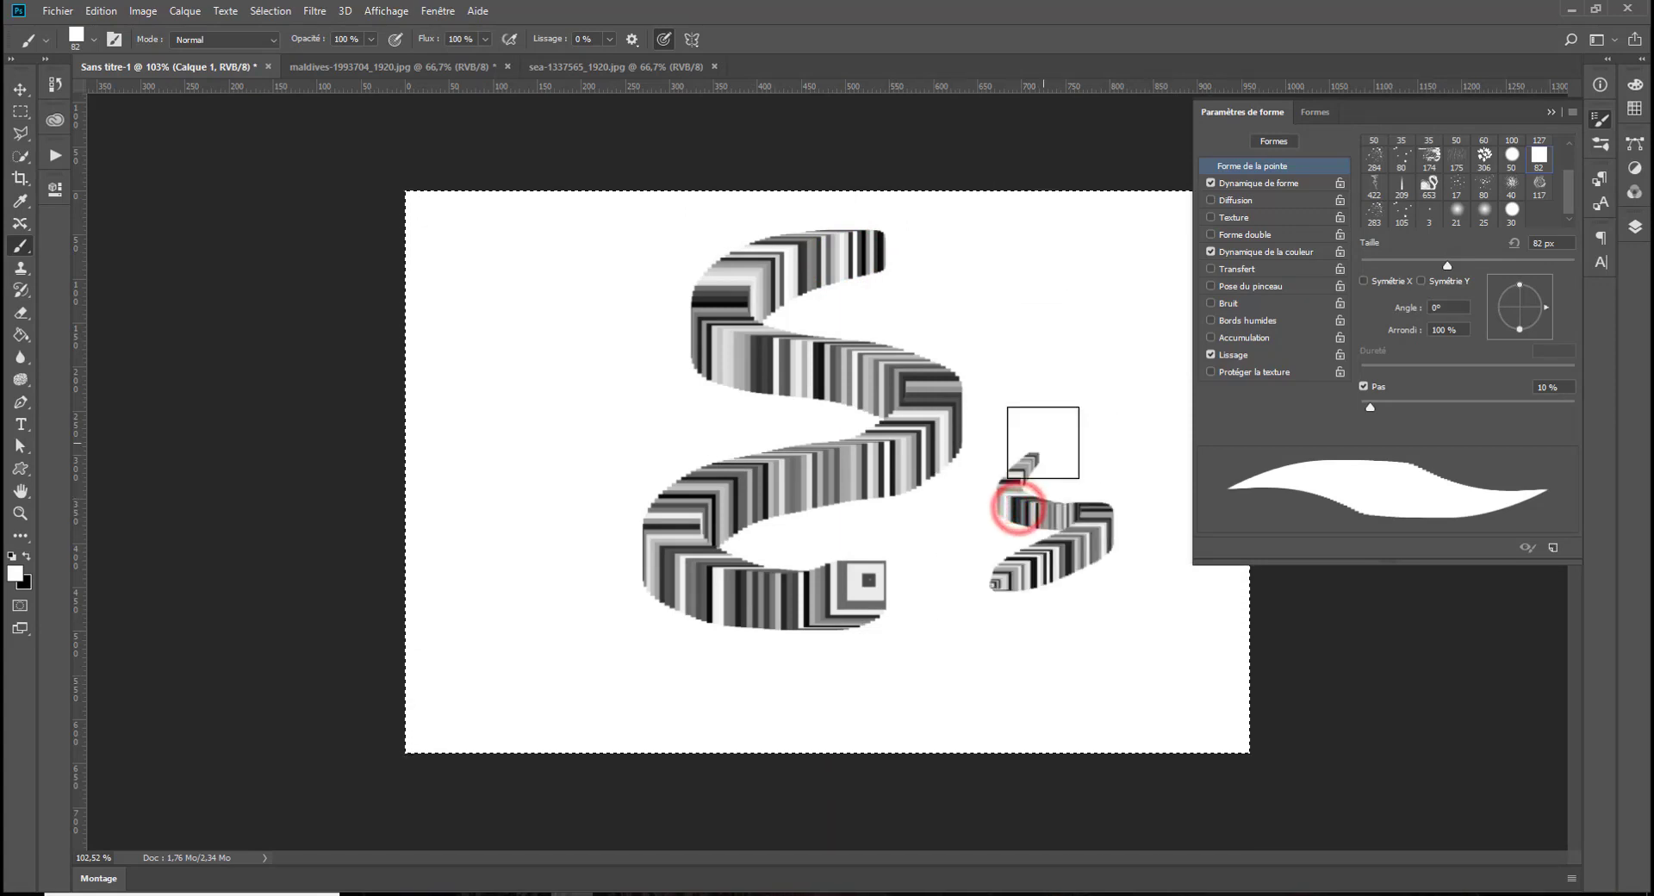
key("ctrl+z")
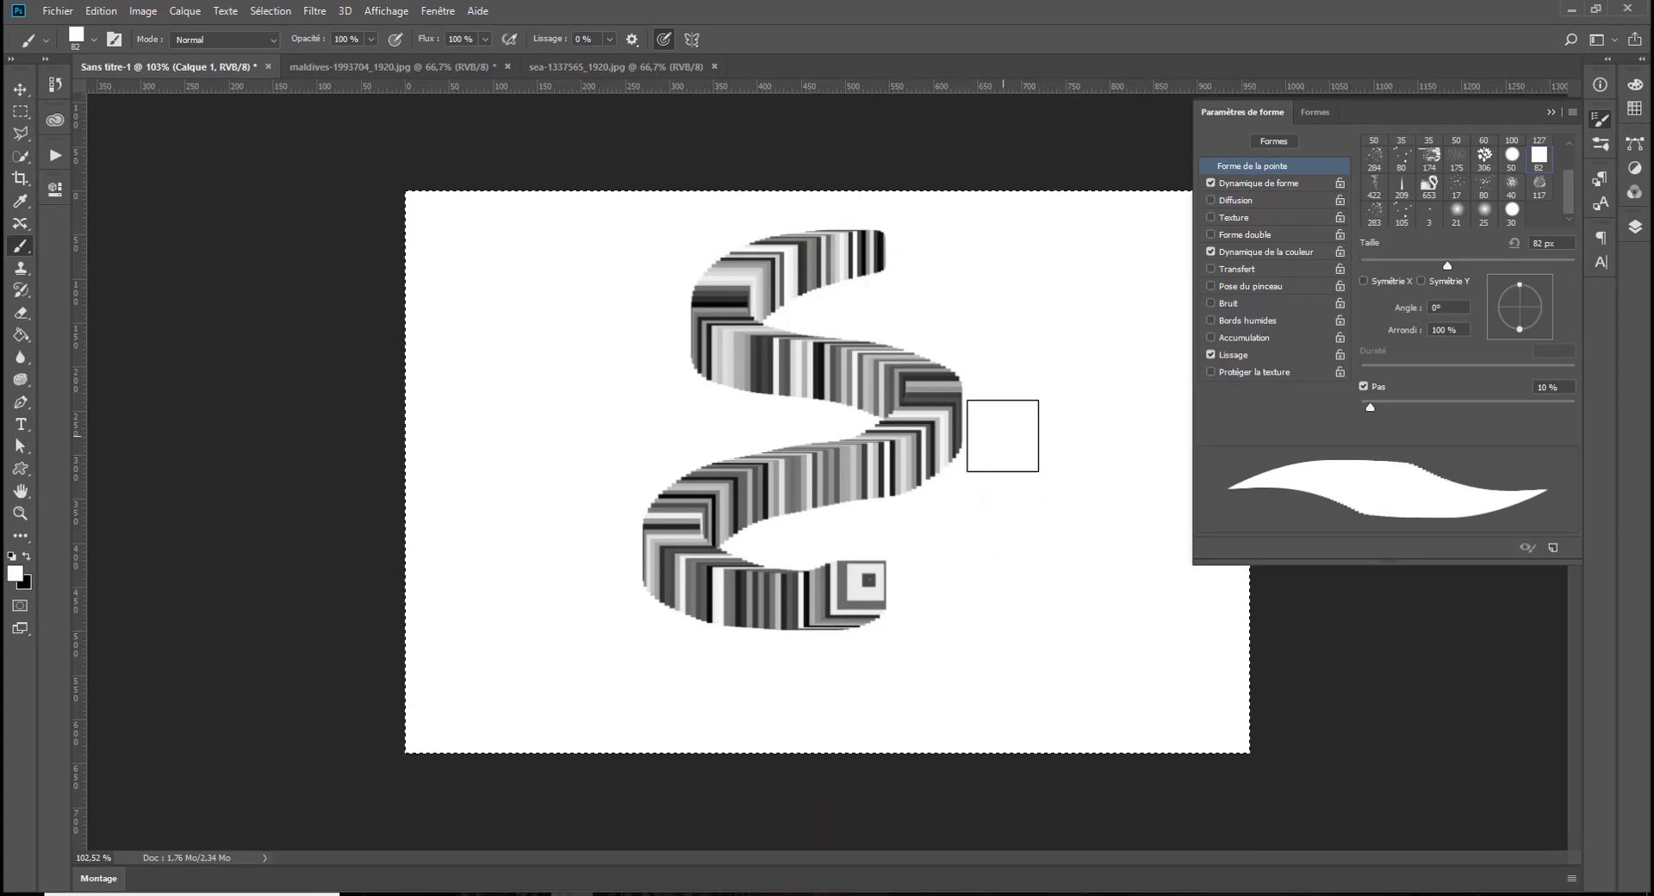
Set the Colour Dynamics hue jitter to 64 % and brightness jitter to 0 %, painting a short test stroke after each change
left_click(1294, 251)
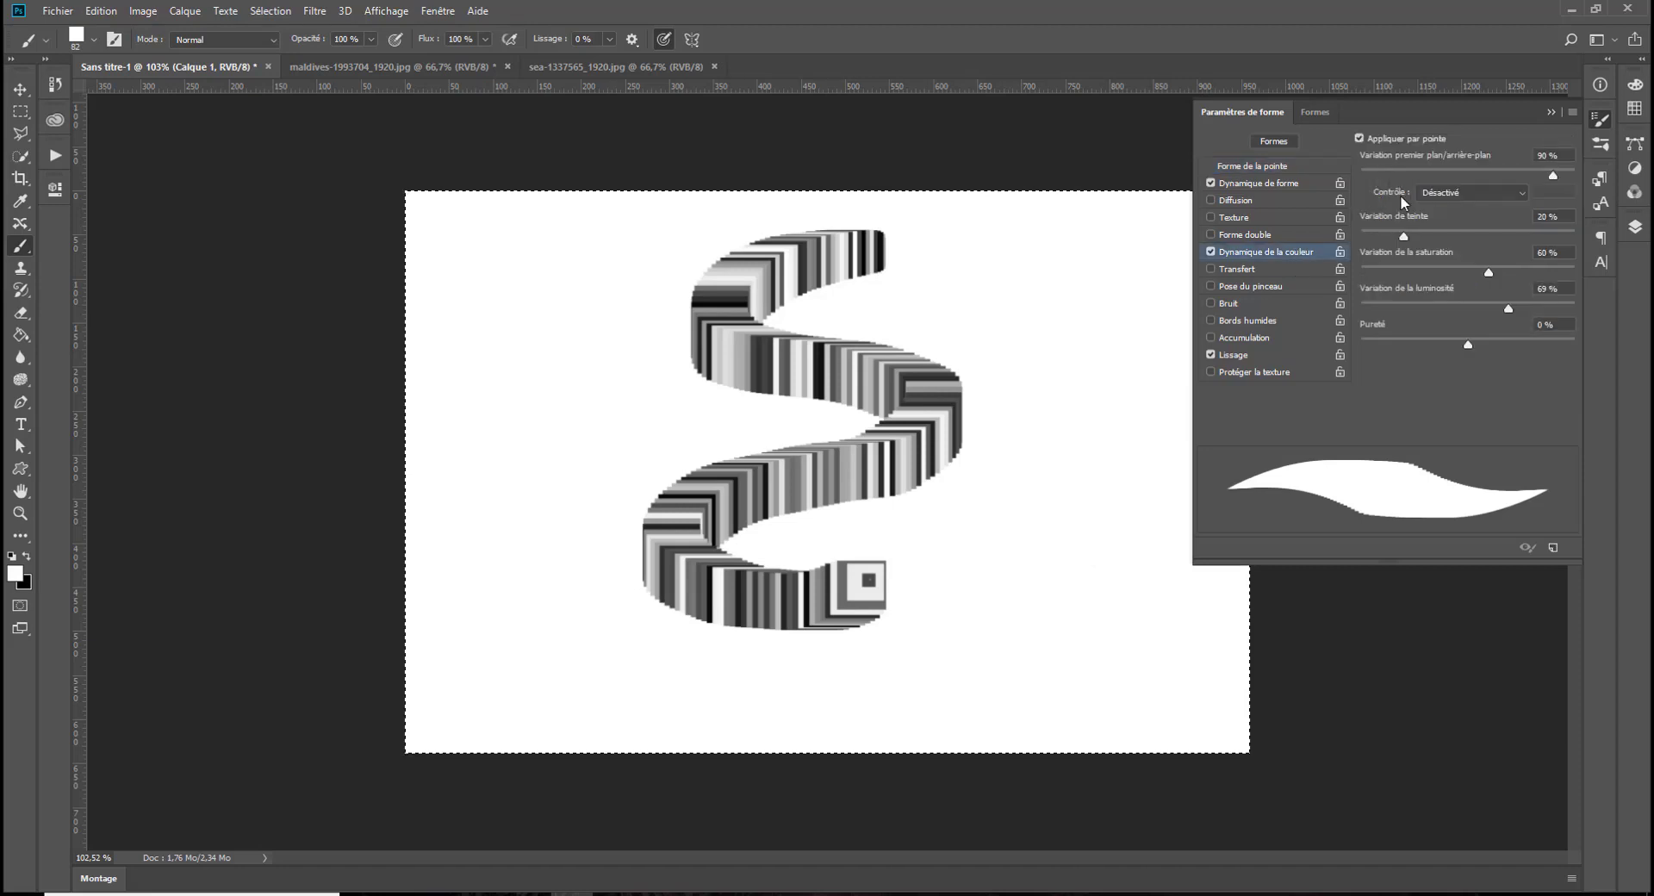
left_click(1453, 226)
left_click(1496, 233)
mouse_move(1131, 276)
left_mouse_down()
mouse_move(1127, 329)
mouse_move(1176, 406)
left_mouse_up()
left_click(1360, 309)
left_click_drag(1060, 520, 982, 621)
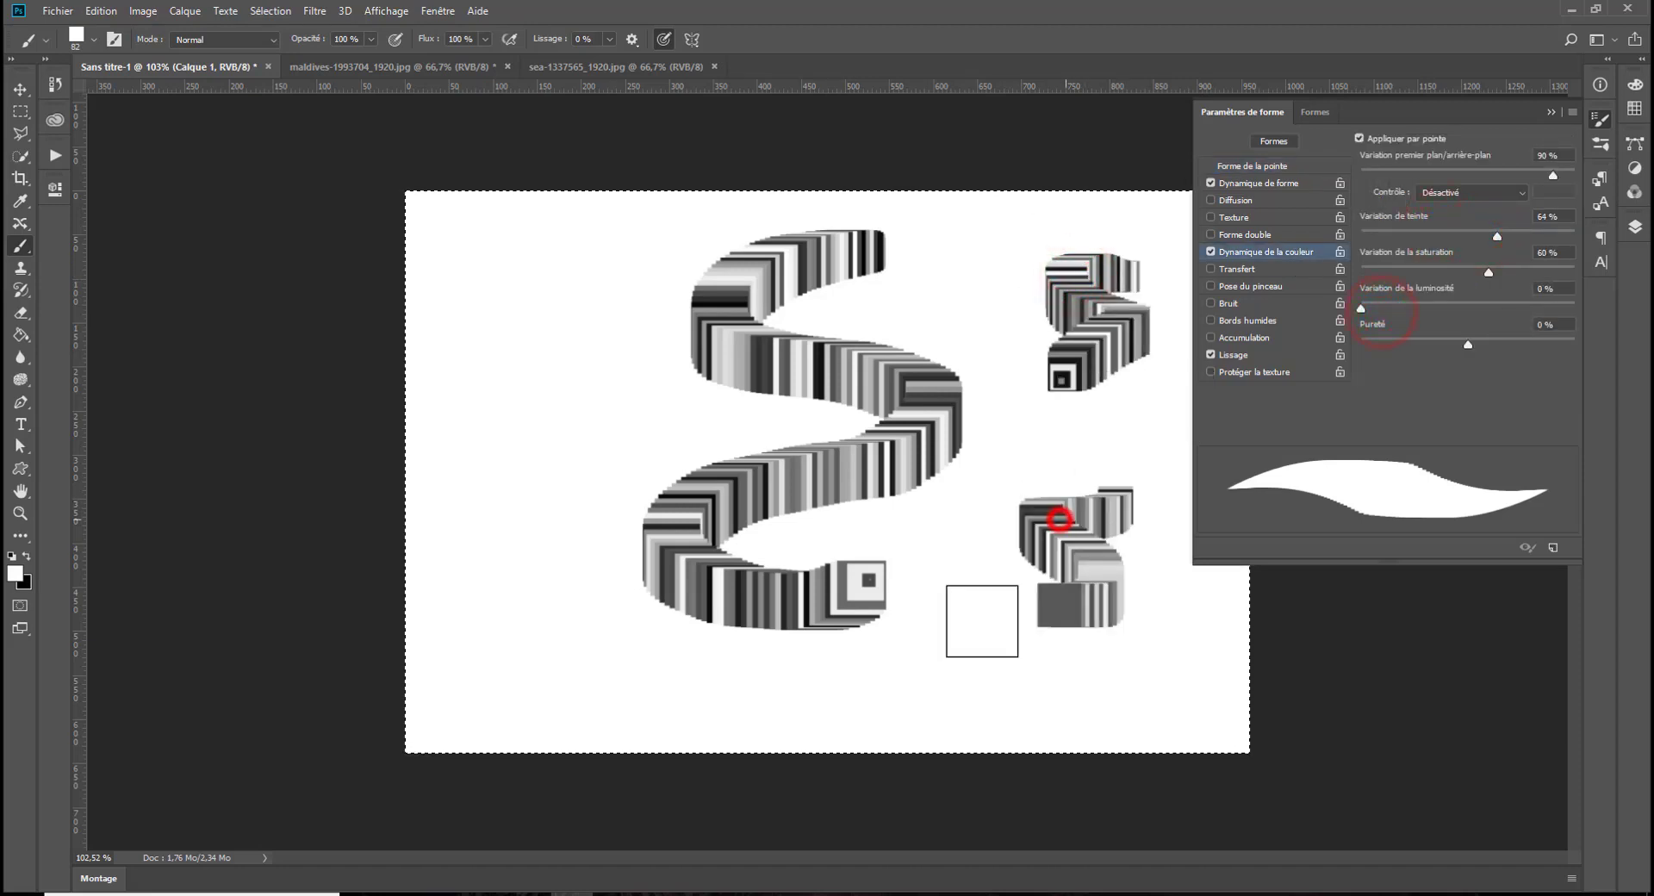
Set the Colour Dynamics purity to +80 %, paint a small winding stroke in the canvas's left part and clear the layer
left_click_drag(1469, 339, 1527, 343)
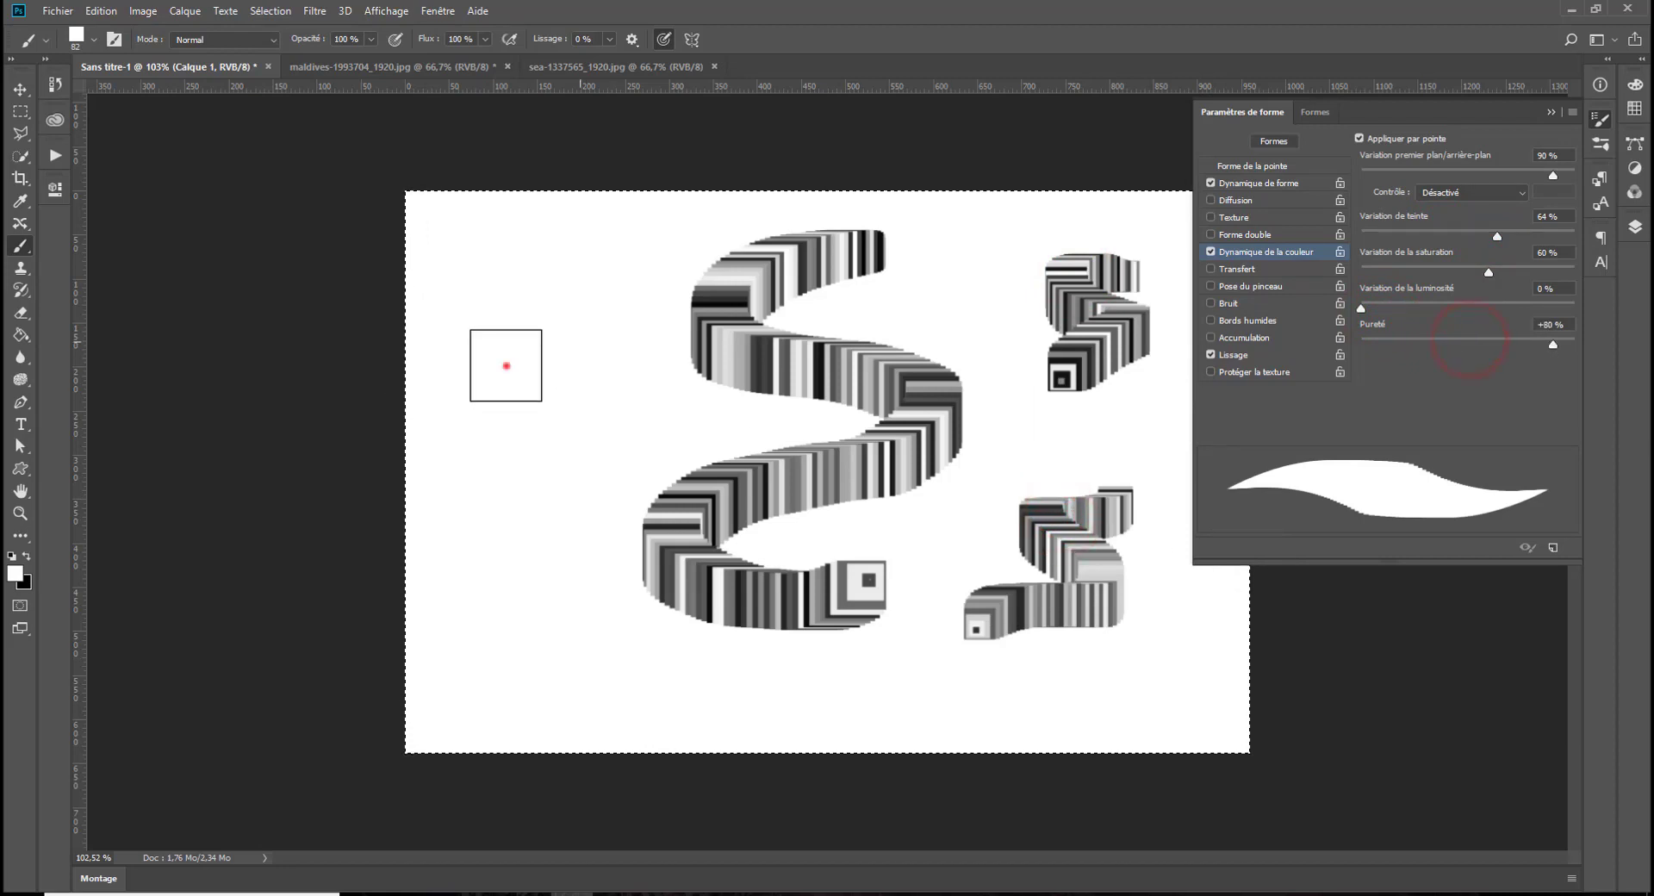
left_click_drag(505, 366, 501, 510)
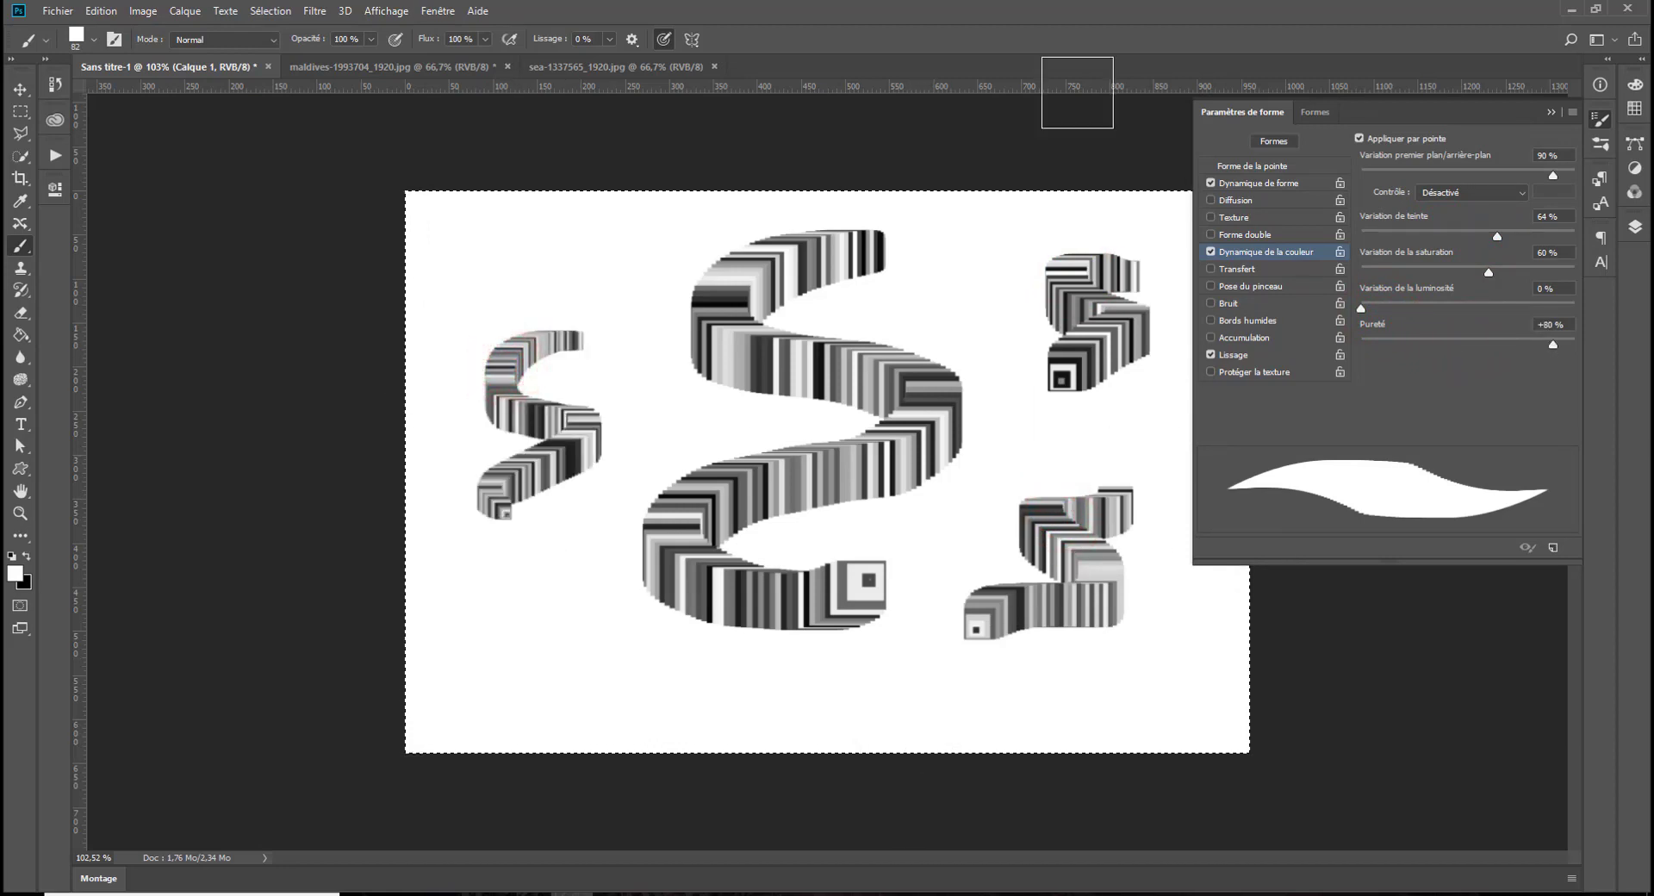
key("Delete")
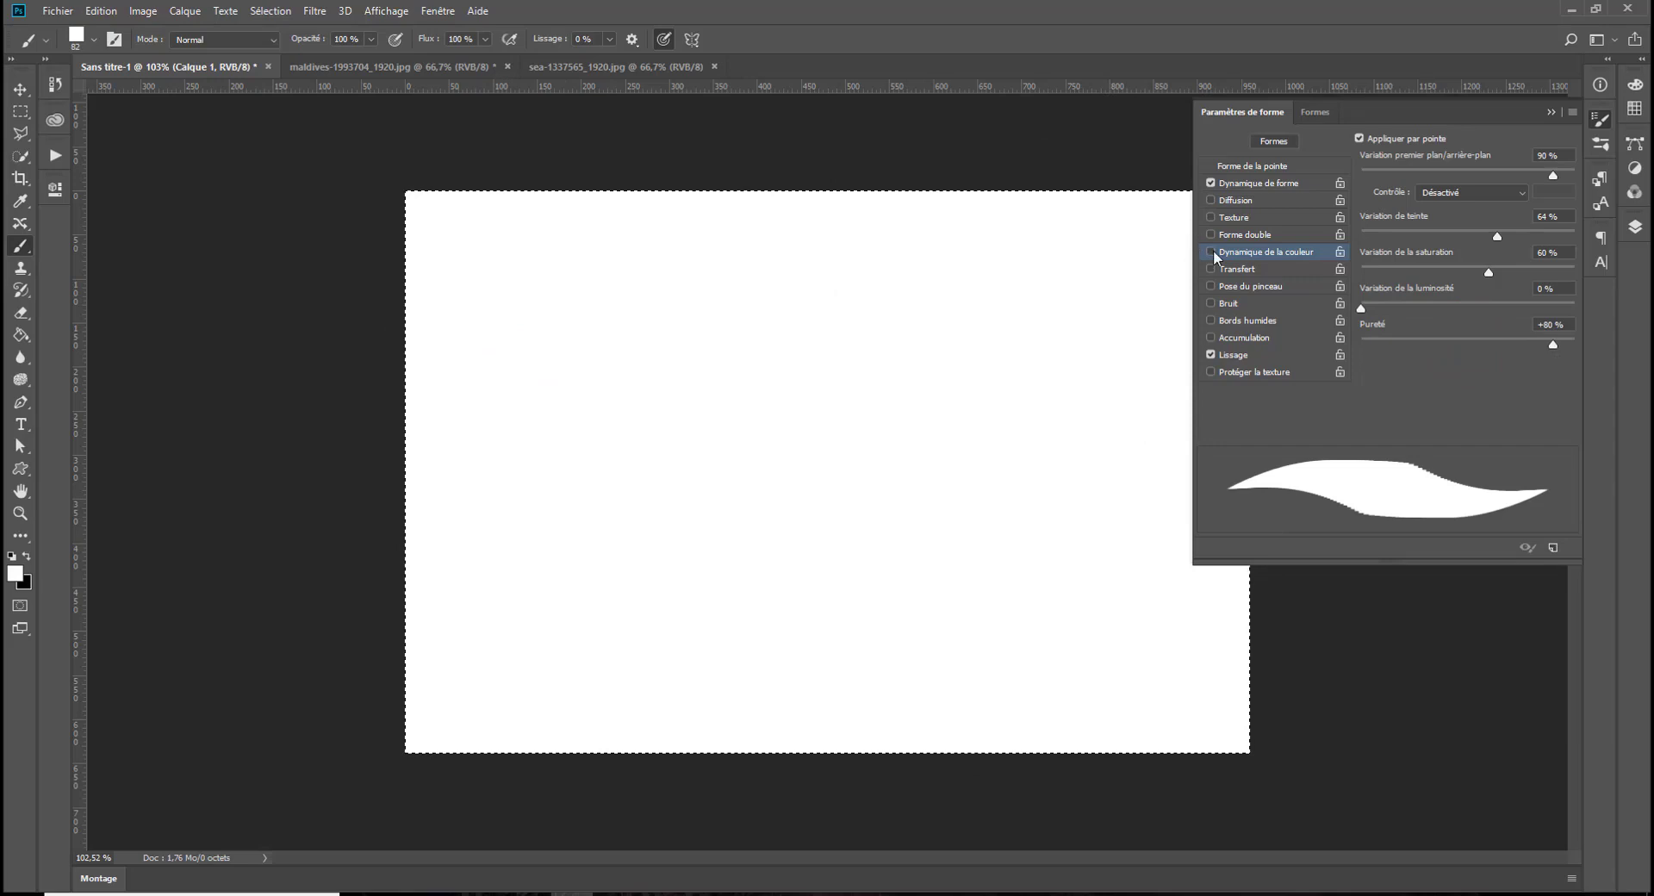
Replace Colour Dynamics with Transfer and paint black test strokes with opacity jitter at 0 %, plus one at 28 %
left_click(1210, 251)
left_click(1225, 272)
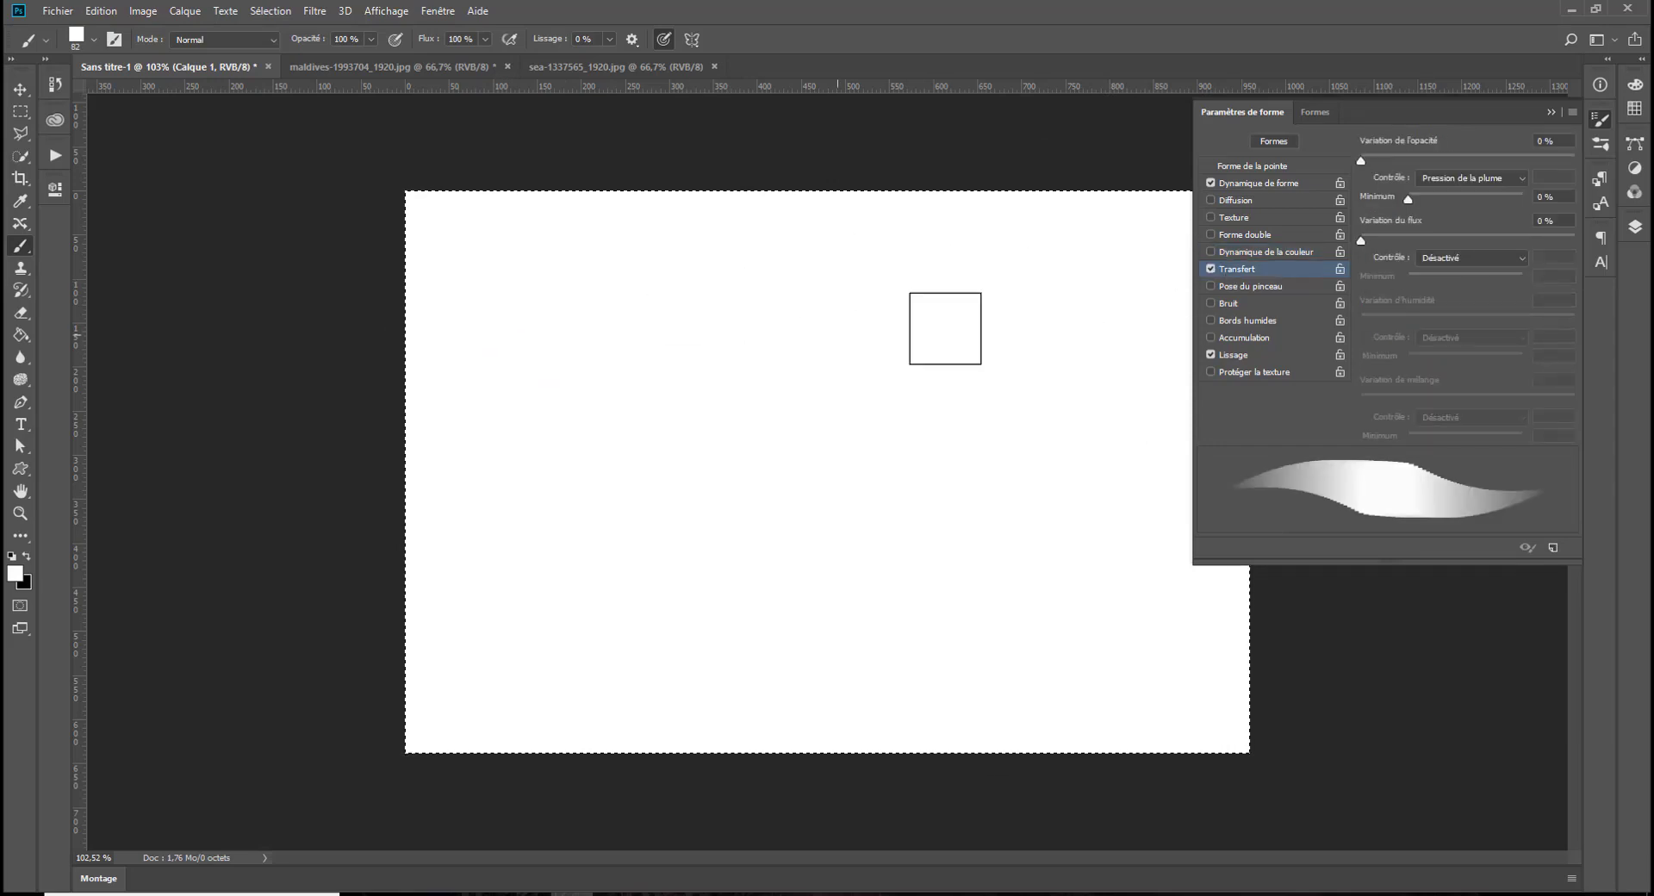
left_click(953, 297)
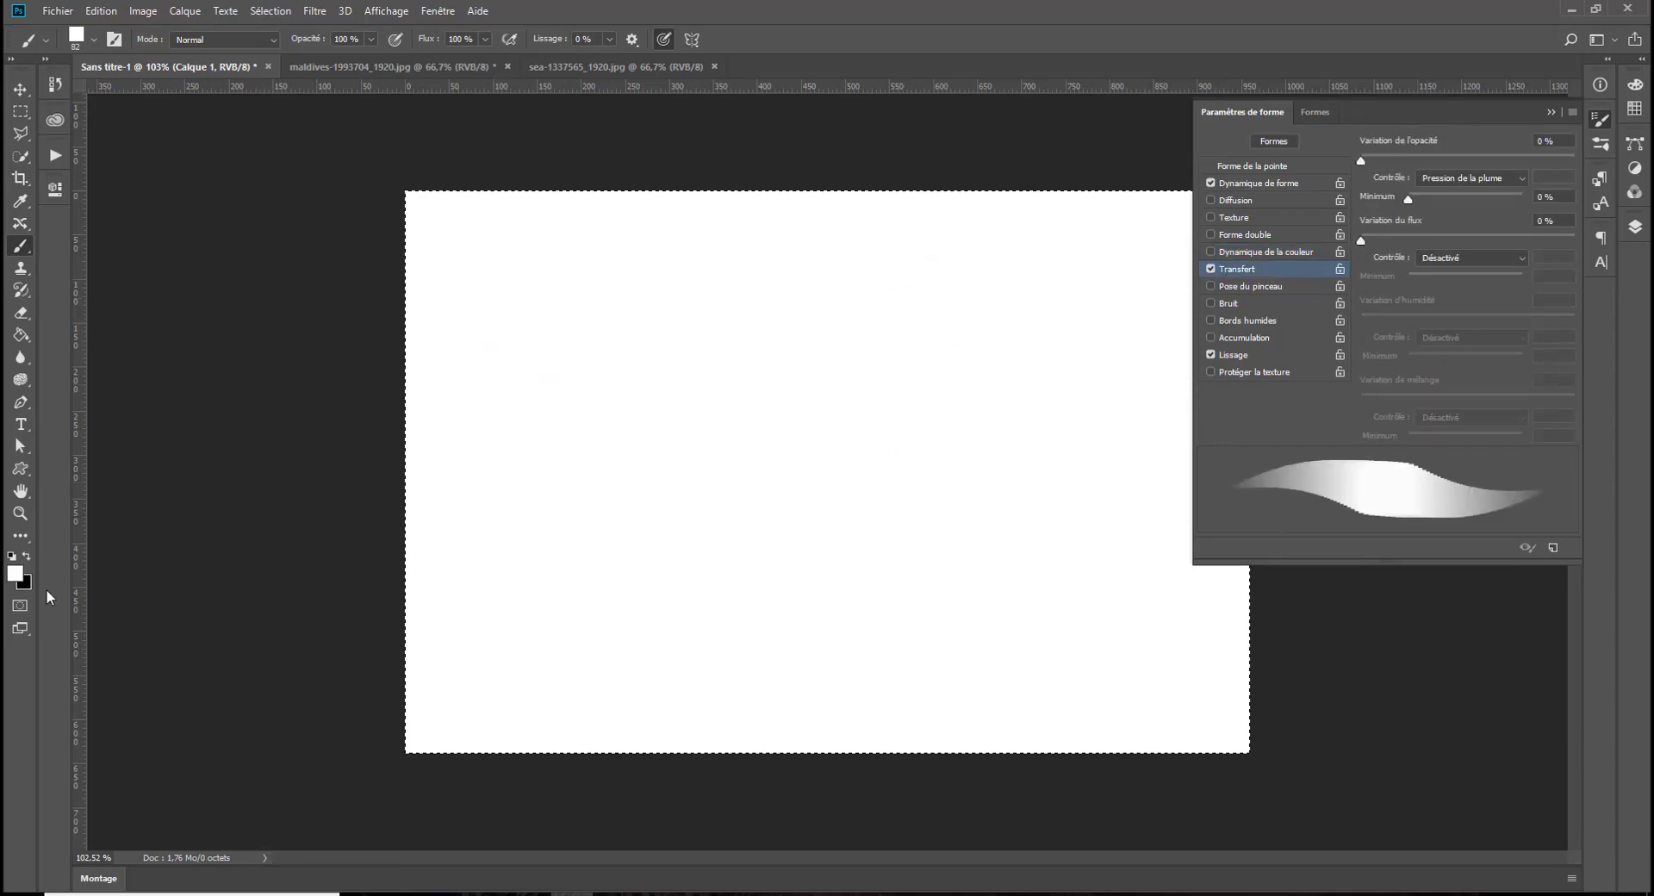
mouse_move(956, 297)
left_mouse_down()
mouse_move(856, 410)
mouse_move(801, 509)
mouse_move(779, 501)
left_mouse_up()
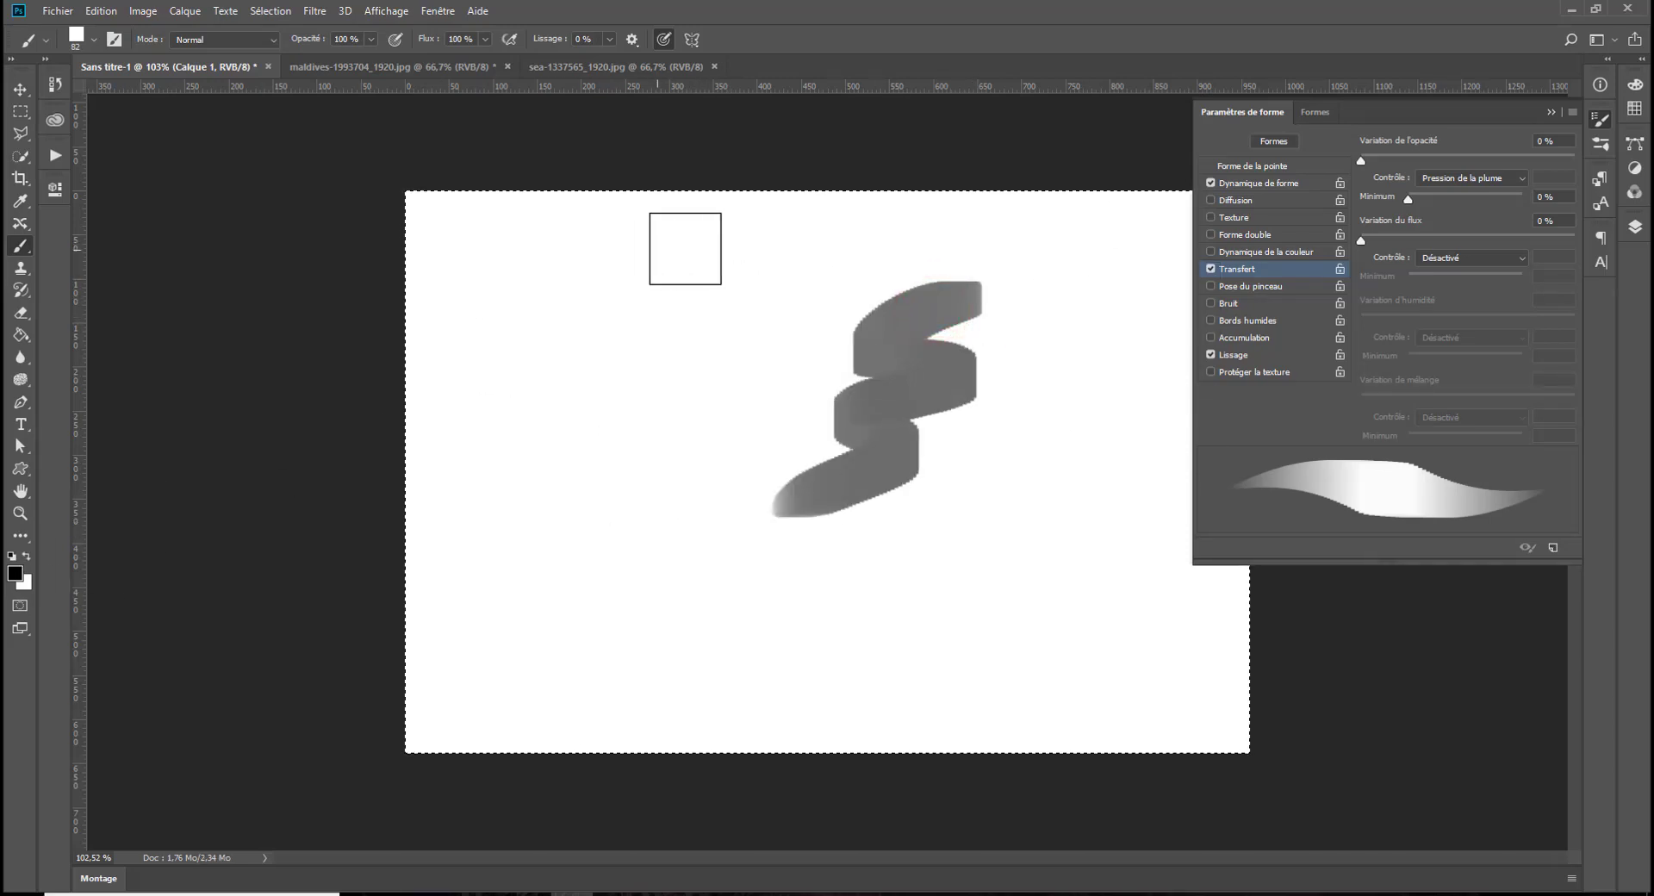
mouse_move(778, 249)
left_mouse_down()
mouse_move(716, 275)
mouse_move(670, 357)
mouse_move(687, 377)
mouse_move(679, 457)
mouse_move(526, 577)
left_mouse_up()
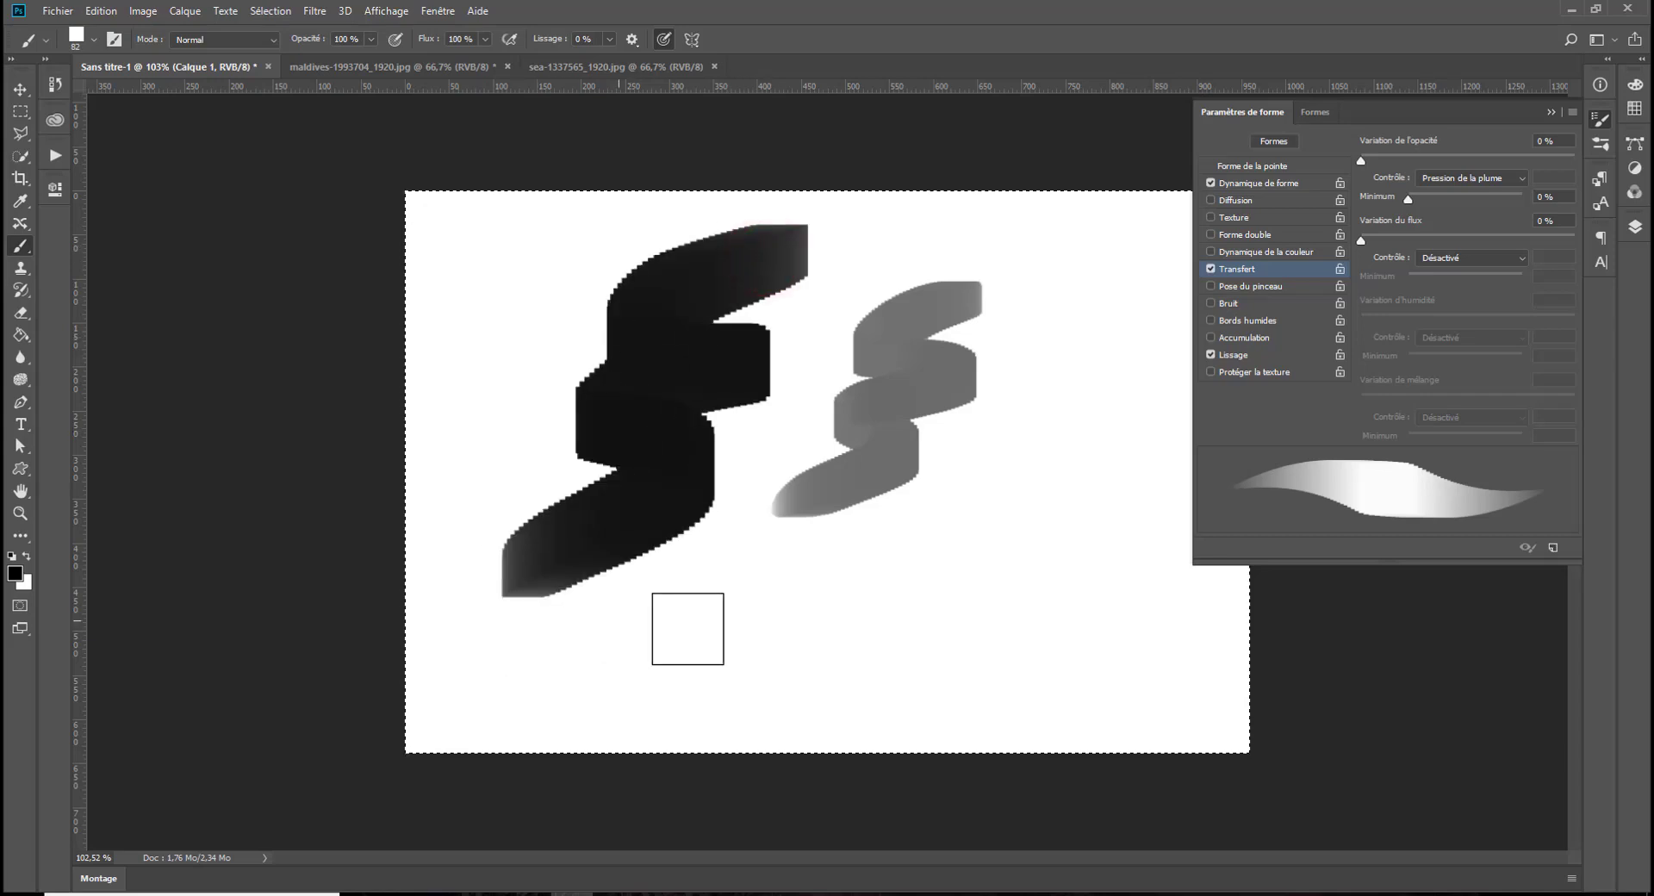
mouse_move(838, 655)
left_mouse_down()
mouse_move(1108, 449)
mouse_move(1118, 383)
left_mouse_up()
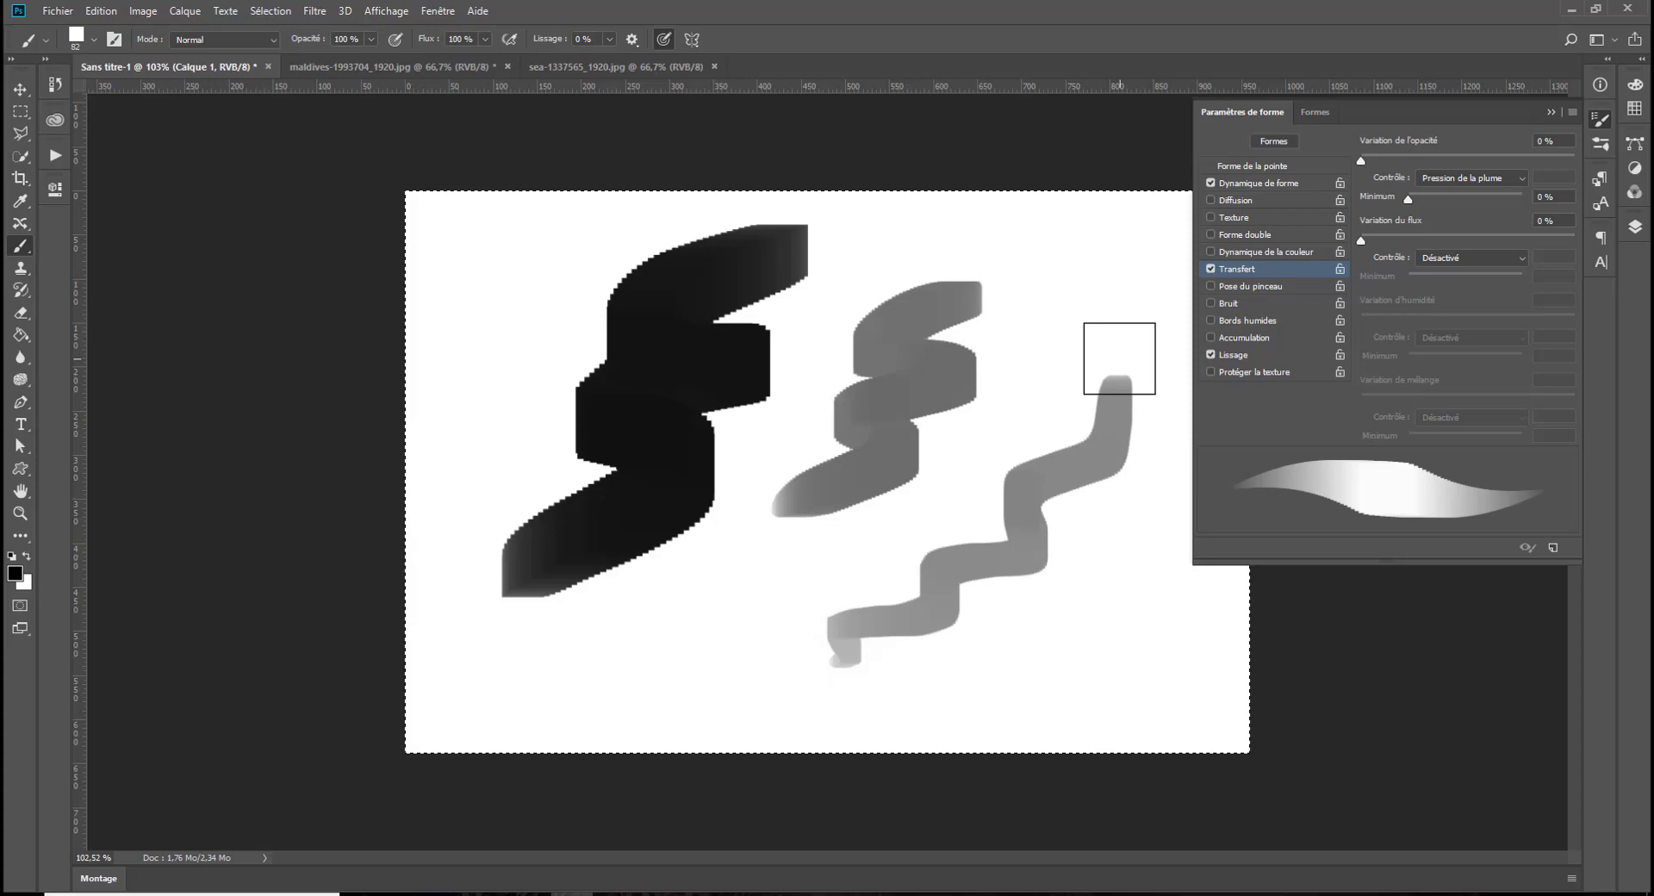
left_click_drag(1360, 161, 1420, 161)
left_click_drag(1076, 257, 989, 410)
Make Calque 1 the active layer again and clear its test strokes
key("ctrl+alt+a")
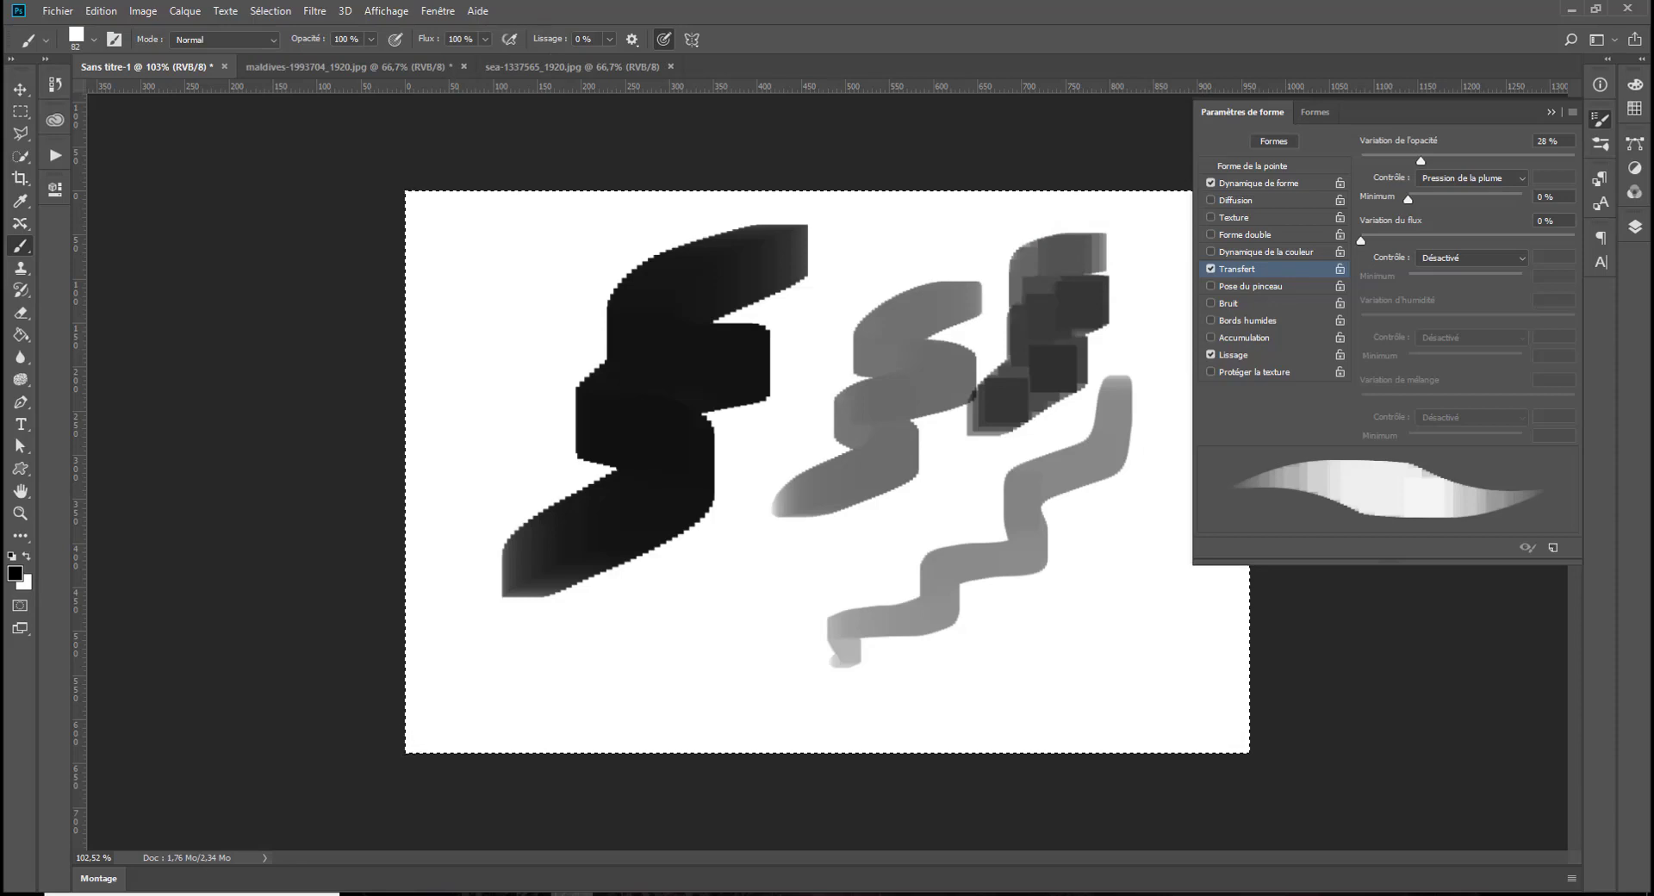
left_click(794, 577)
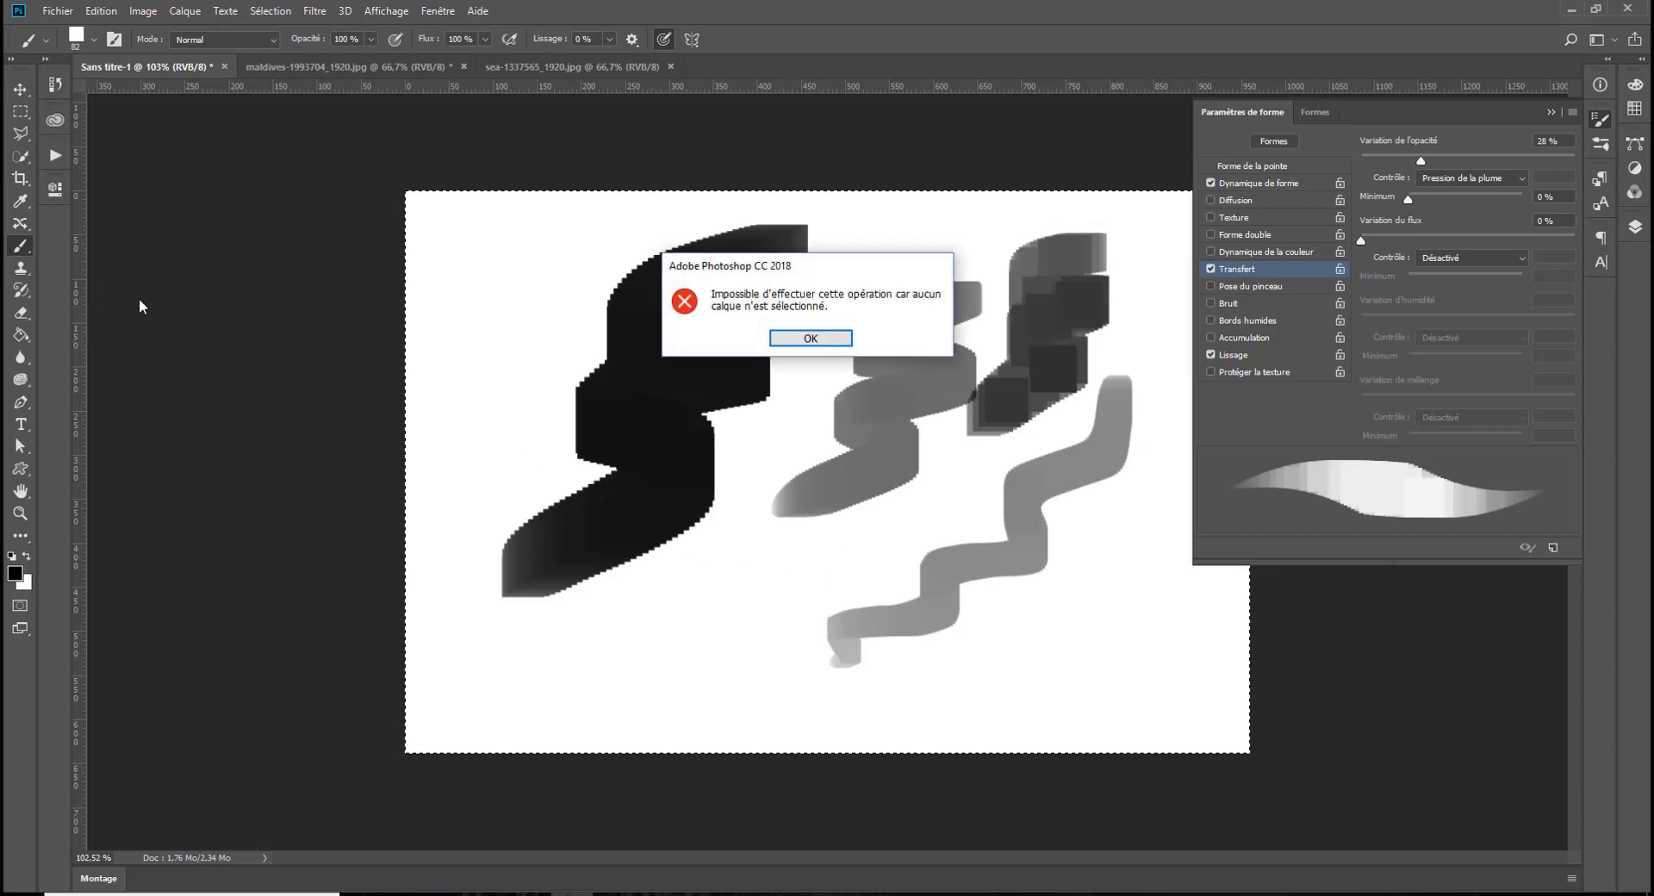
key("Return")
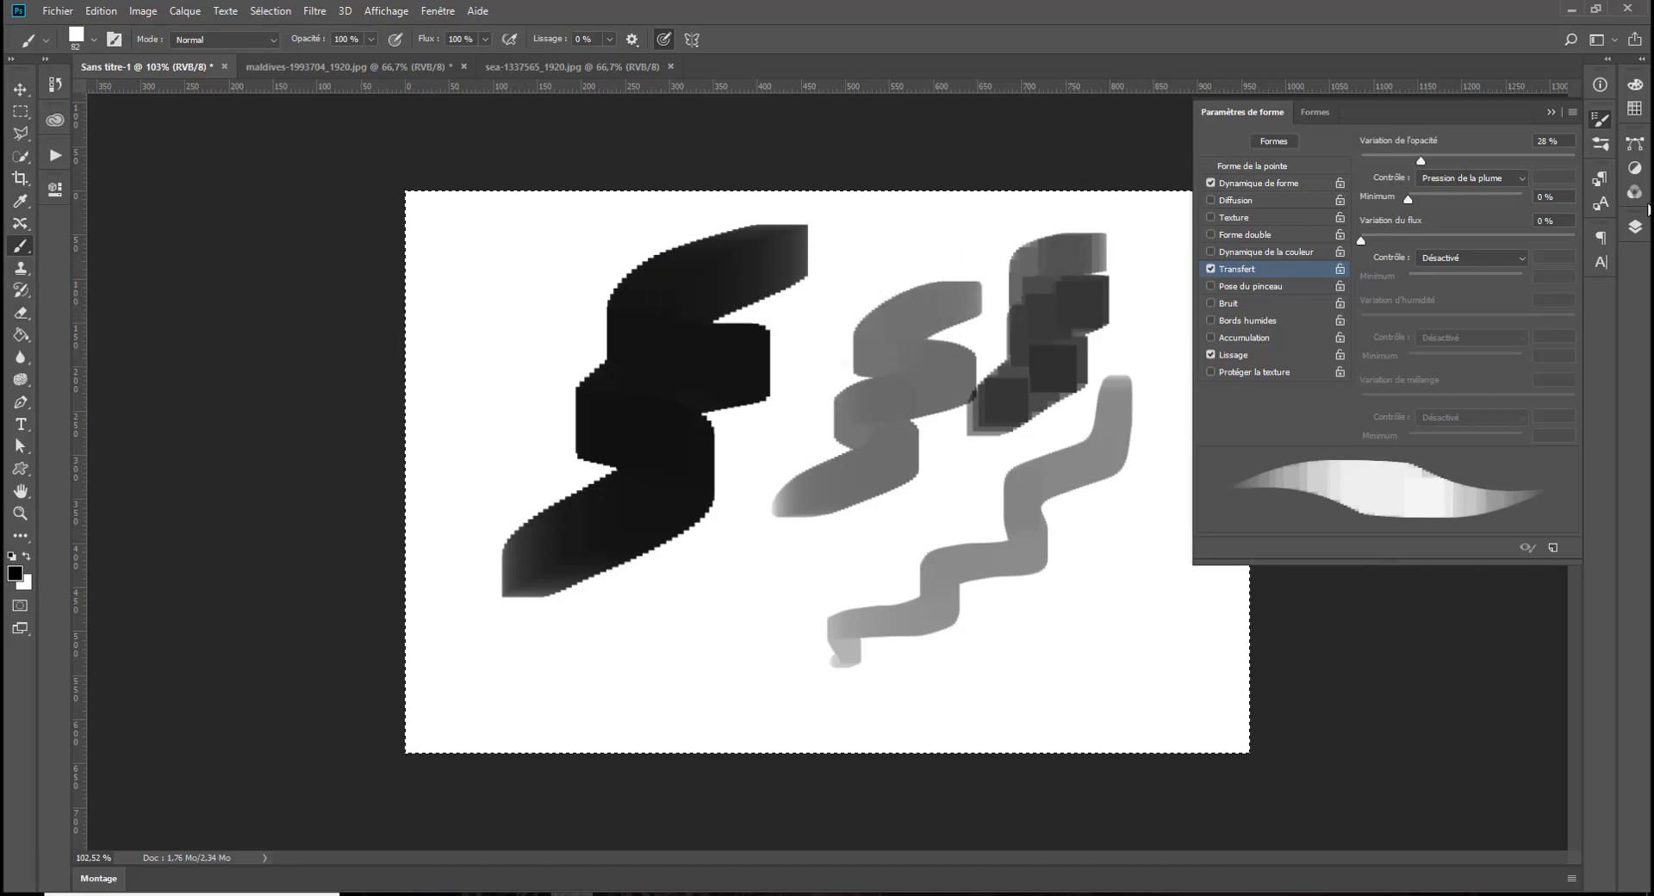
left_click(1636, 229)
left_click(1481, 324)
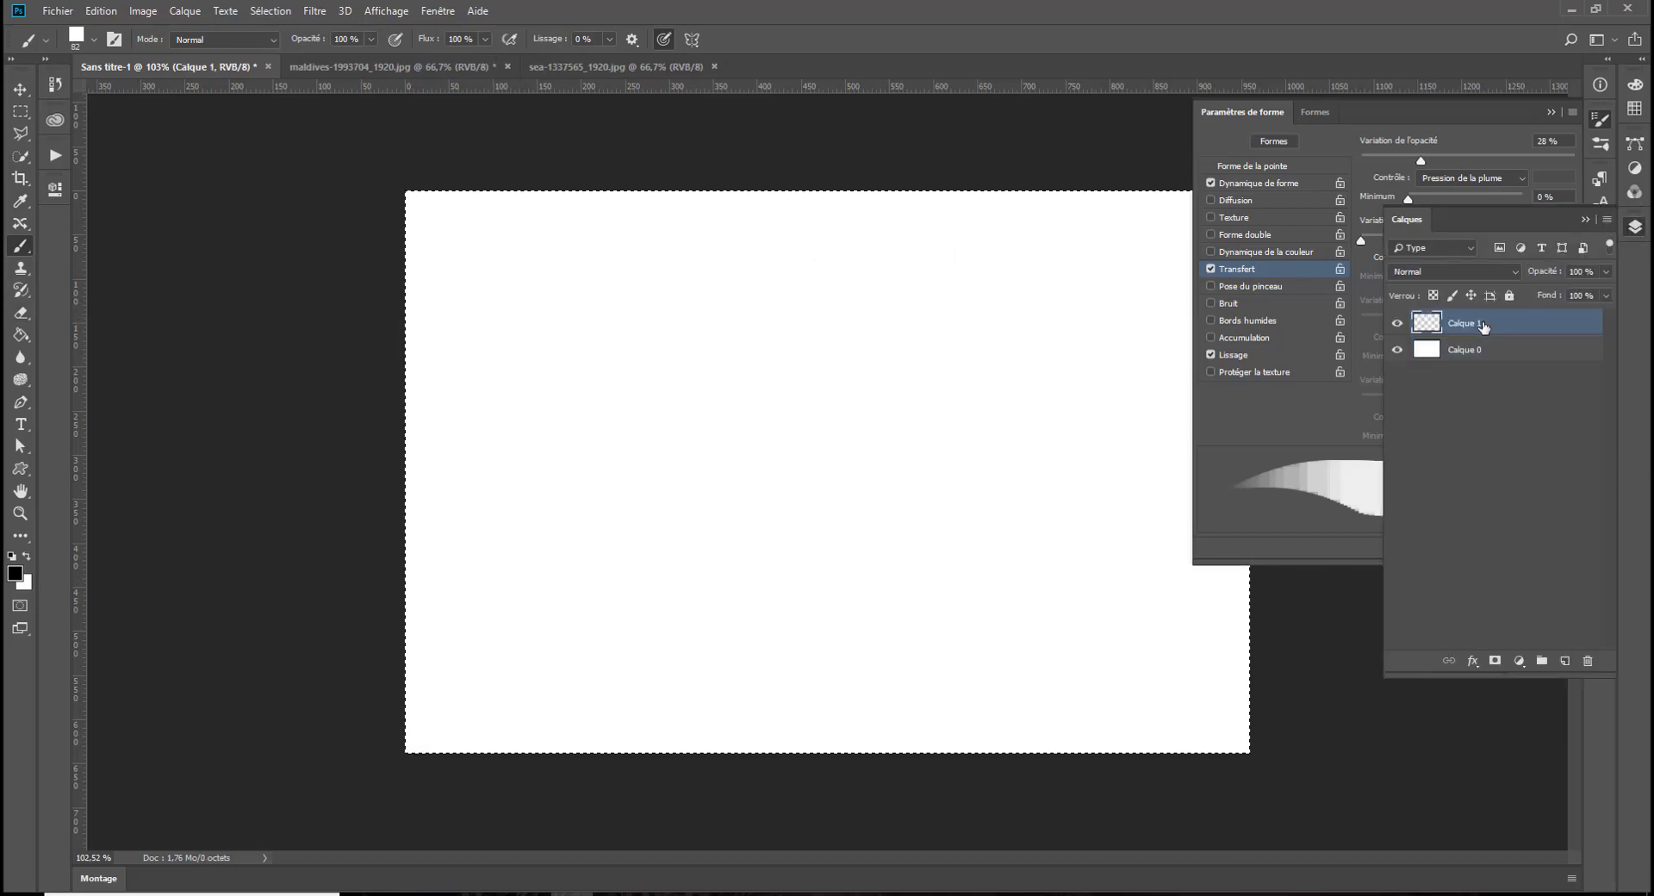
left_click(1634, 228)
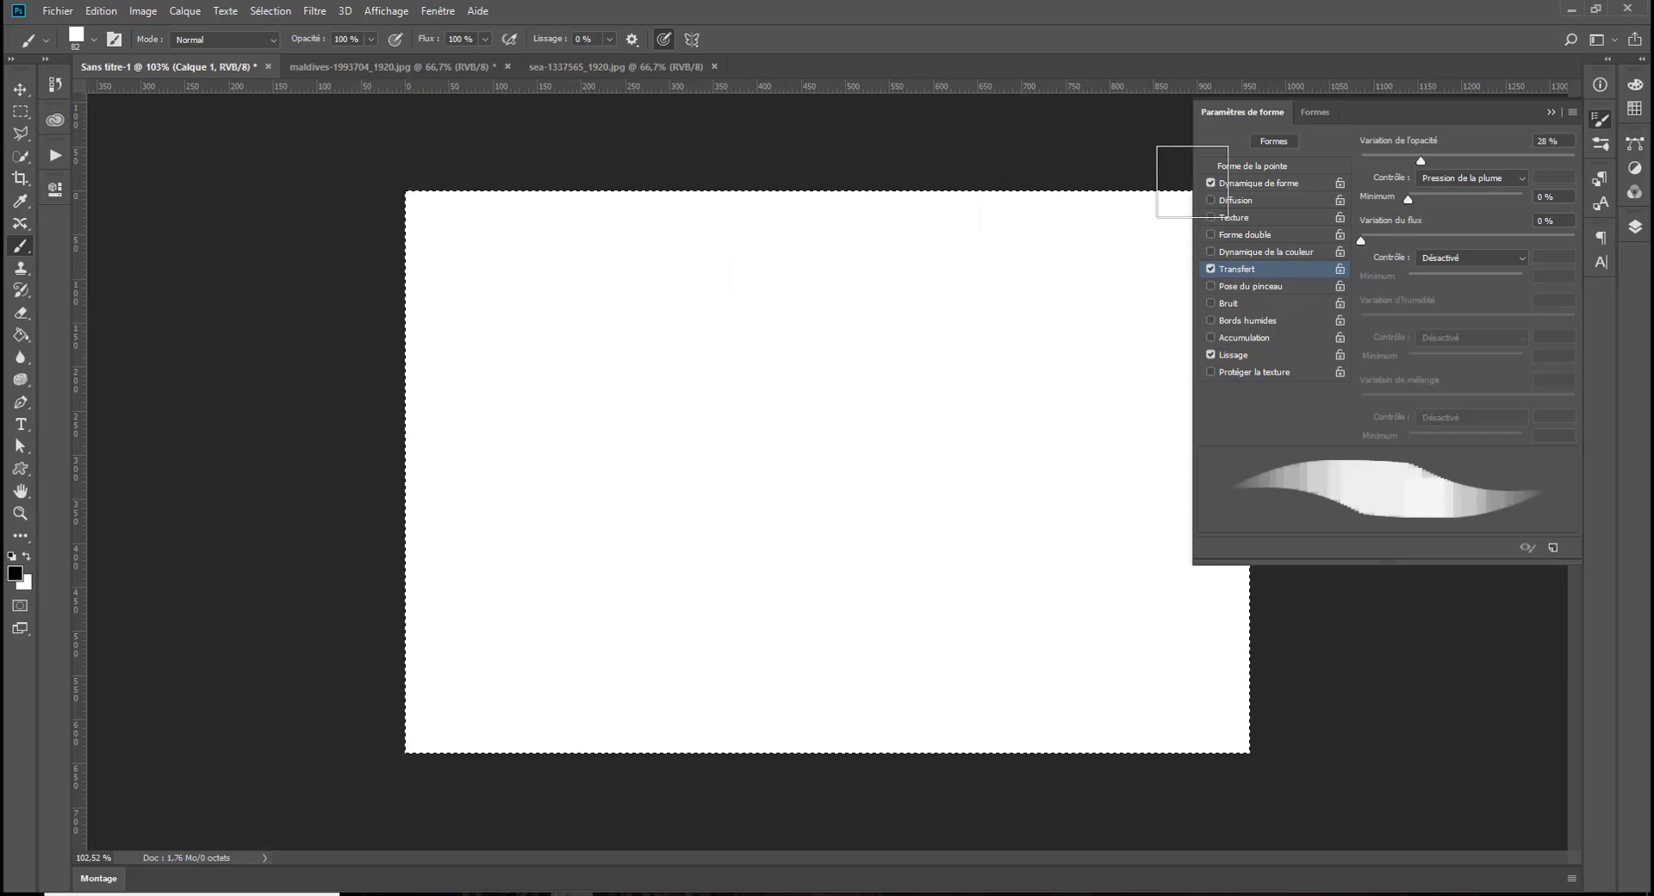
Paint two black strokes with Transfer disabled and one with it enabled for comparison, and clear the layer
left_click(1210, 269)
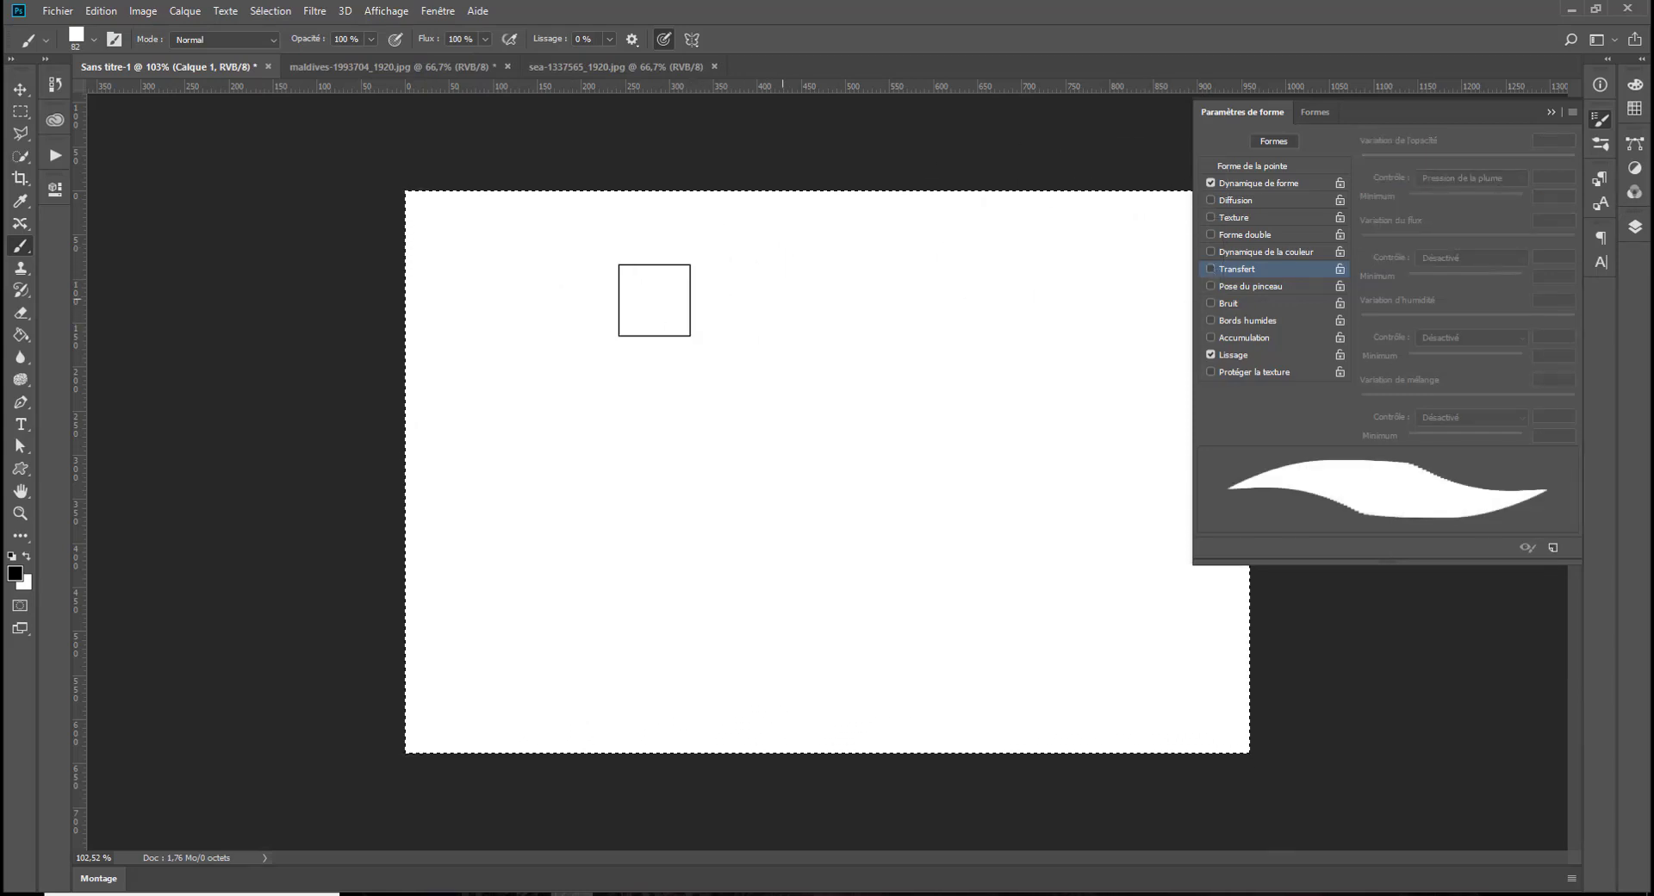
mouse_move(661, 291)
left_mouse_down()
mouse_move(596, 350)
mouse_move(659, 403)
mouse_move(624, 529)
left_mouse_up()
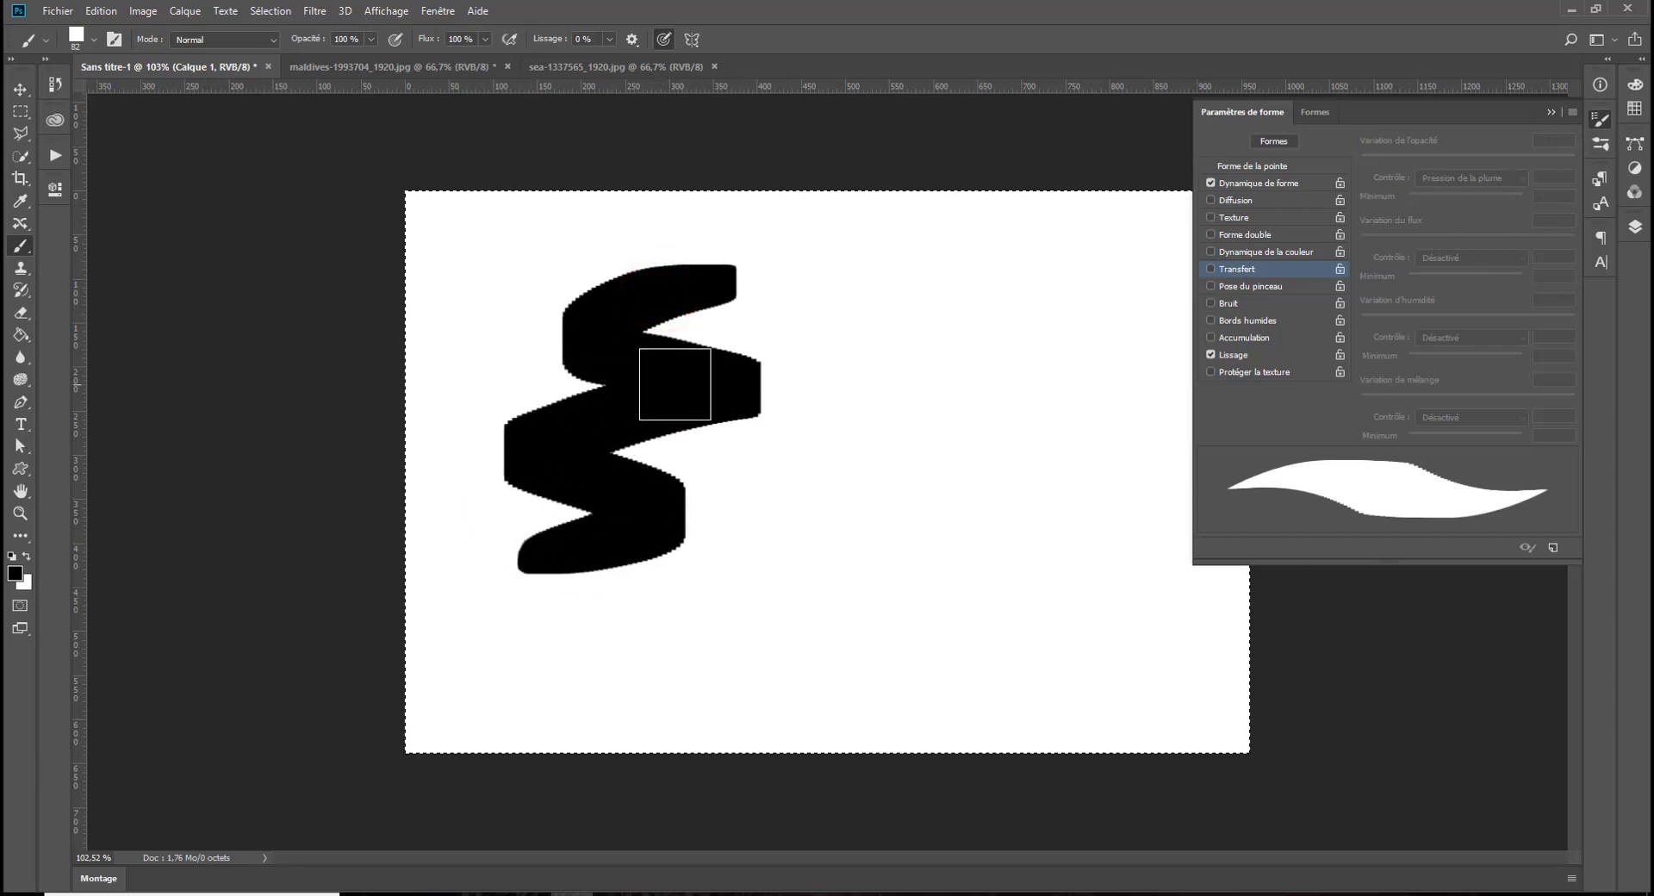
mouse_move(939, 276)
left_mouse_down()
mouse_move(855, 320)
mouse_move(860, 354)
mouse_move(913, 404)
mouse_move(813, 489)
left_mouse_up()
left_click(1210, 268)
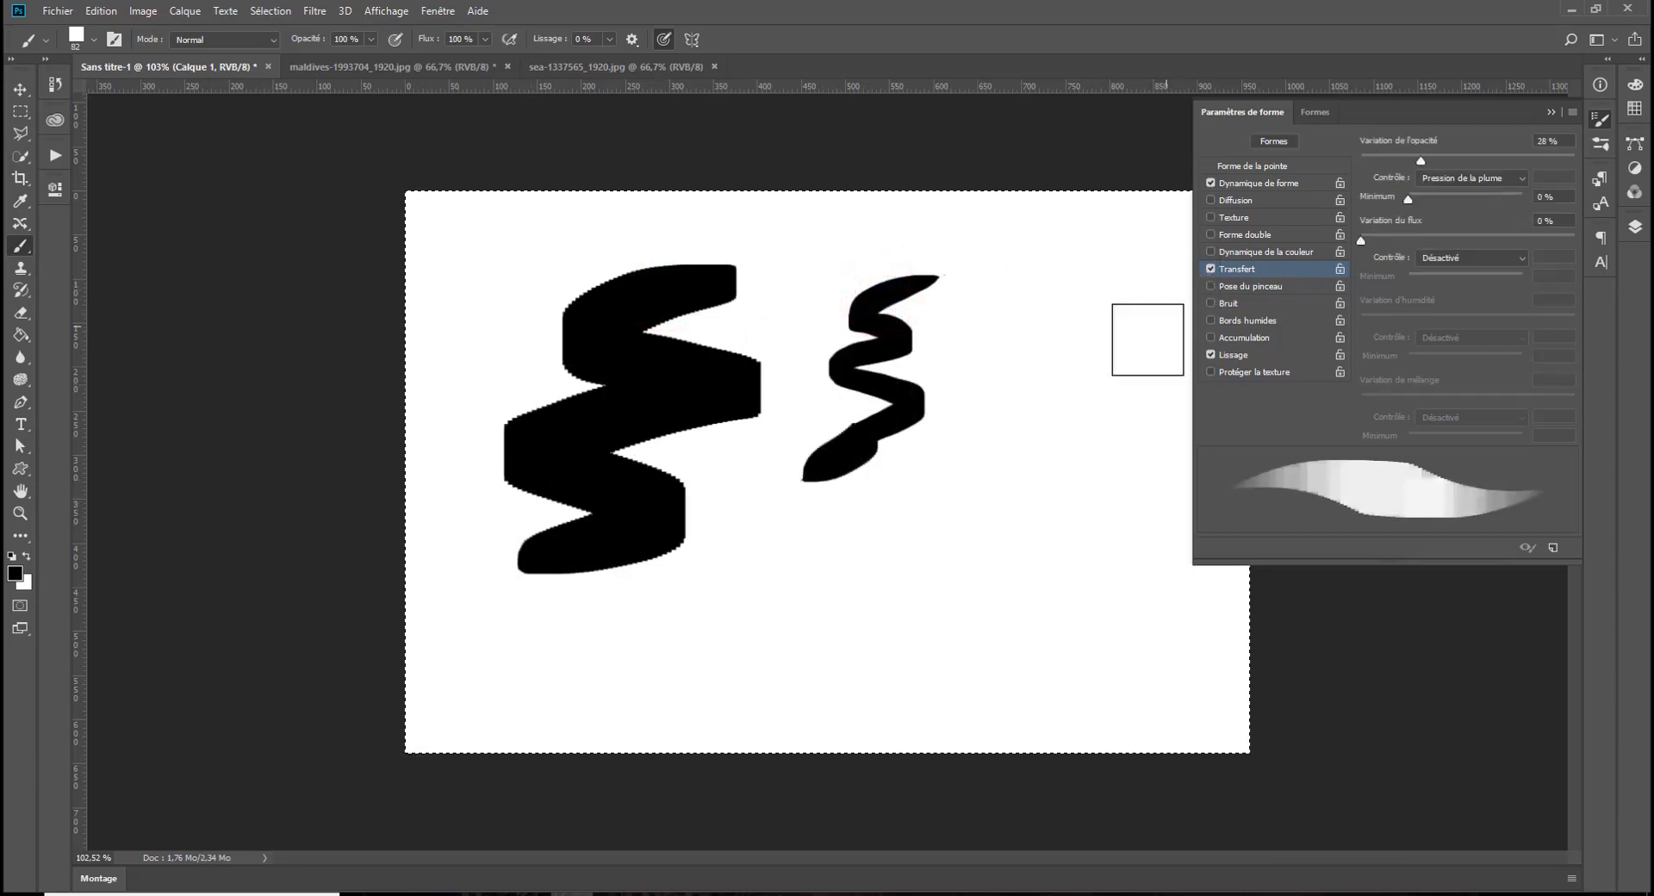
mouse_move(1093, 288)
left_mouse_down()
mouse_move(1036, 341)
mouse_move(1155, 417)
mouse_move(1119, 450)
mouse_move(1011, 487)
mouse_move(996, 524)
mouse_move(1066, 539)
mouse_move(1008, 561)
mouse_move(989, 588)
mouse_move(1001, 608)
mouse_move(939, 626)
mouse_move(976, 649)
mouse_move(923, 663)
mouse_move(962, 686)
mouse_move(722, 705)
mouse_move(758, 654)
mouse_move(854, 617)
mouse_move(834, 568)
mouse_move(727, 554)
mouse_move(709, 637)
left_mouse_up()
key("Delete")
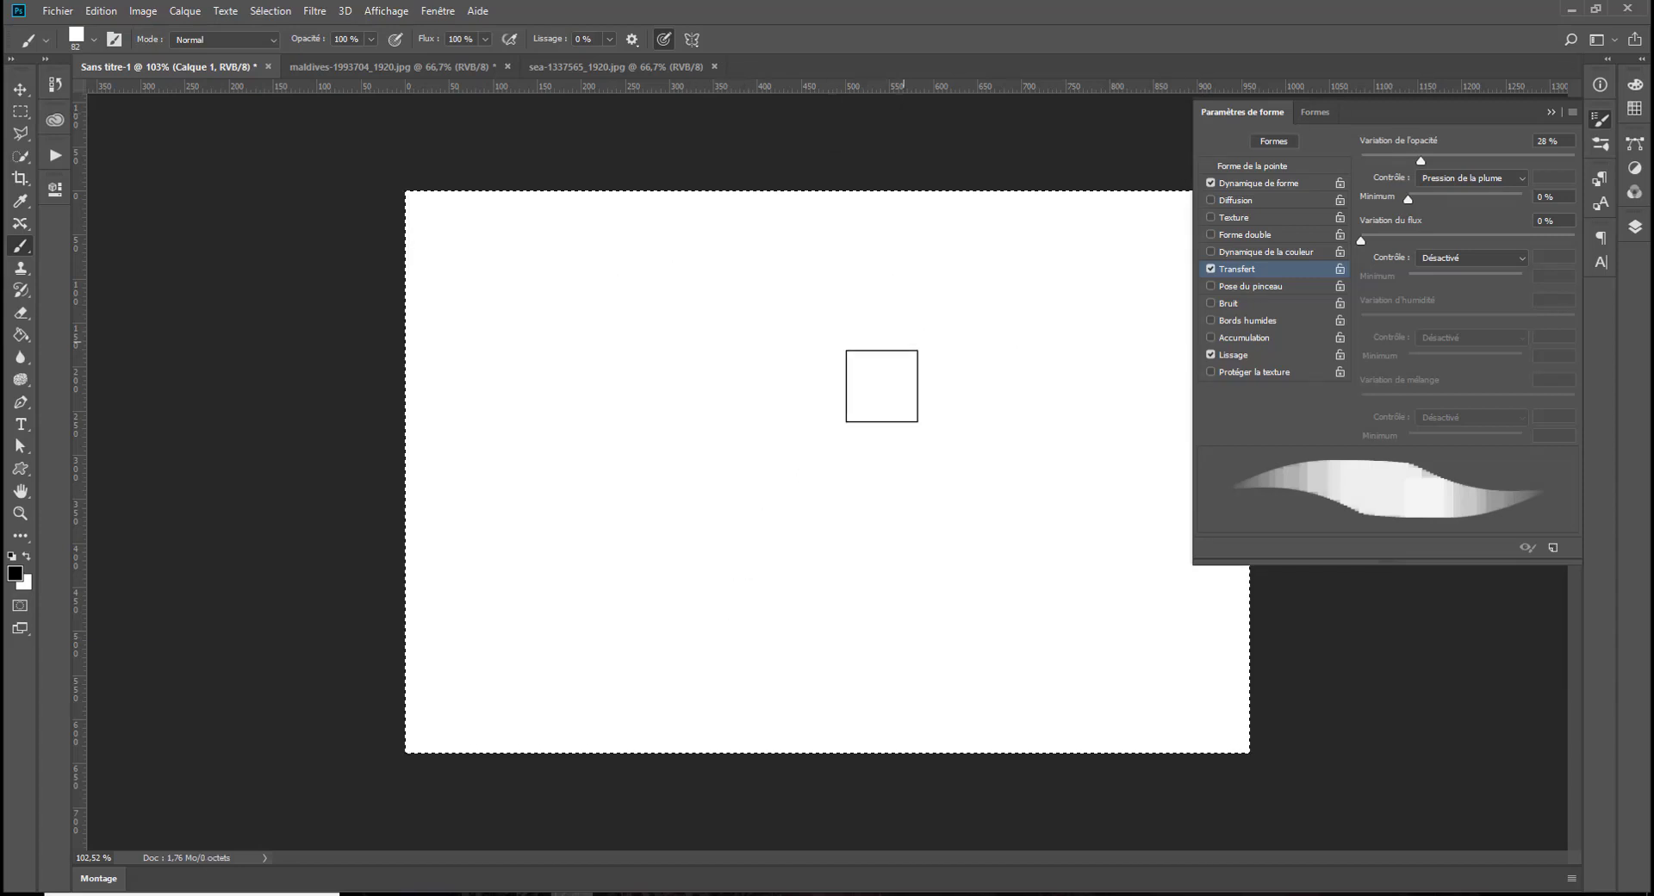
Paint a diagonal stroke across the canvas with 28 % opacity jitter and a small S-shaped stroke with 10 %
mouse_move(576, 620)
left_mouse_down()
mouse_move(626, 614)
mouse_move(855, 450)
left_mouse_up()
left_click_drag(949, 381, 976, 353)
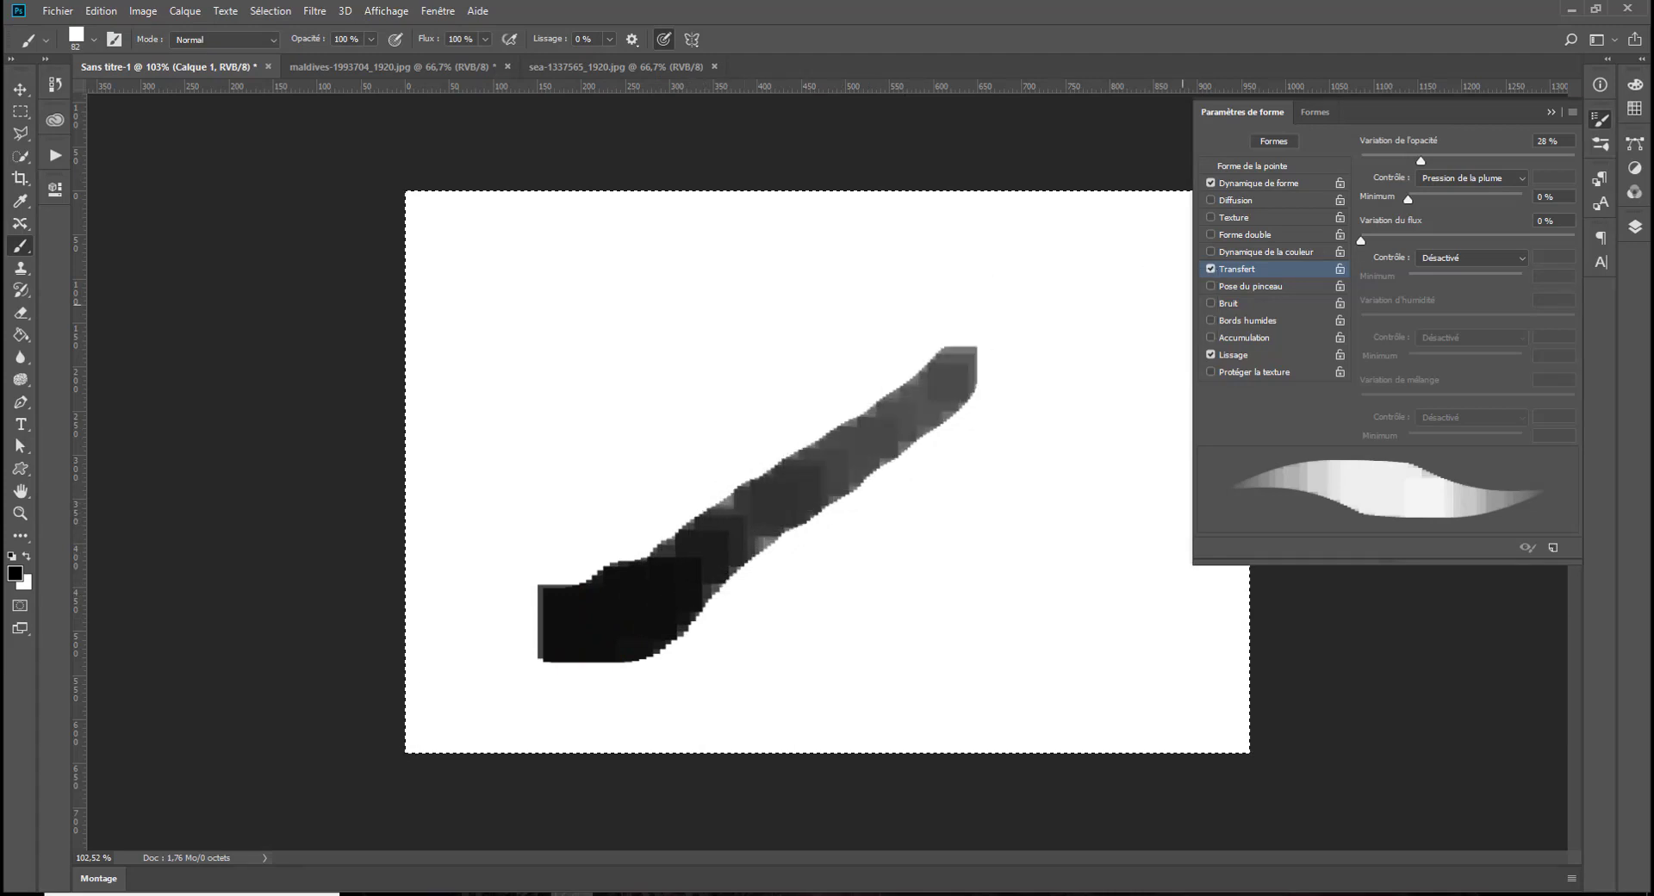
left_click_drag(1421, 159, 1381, 158)
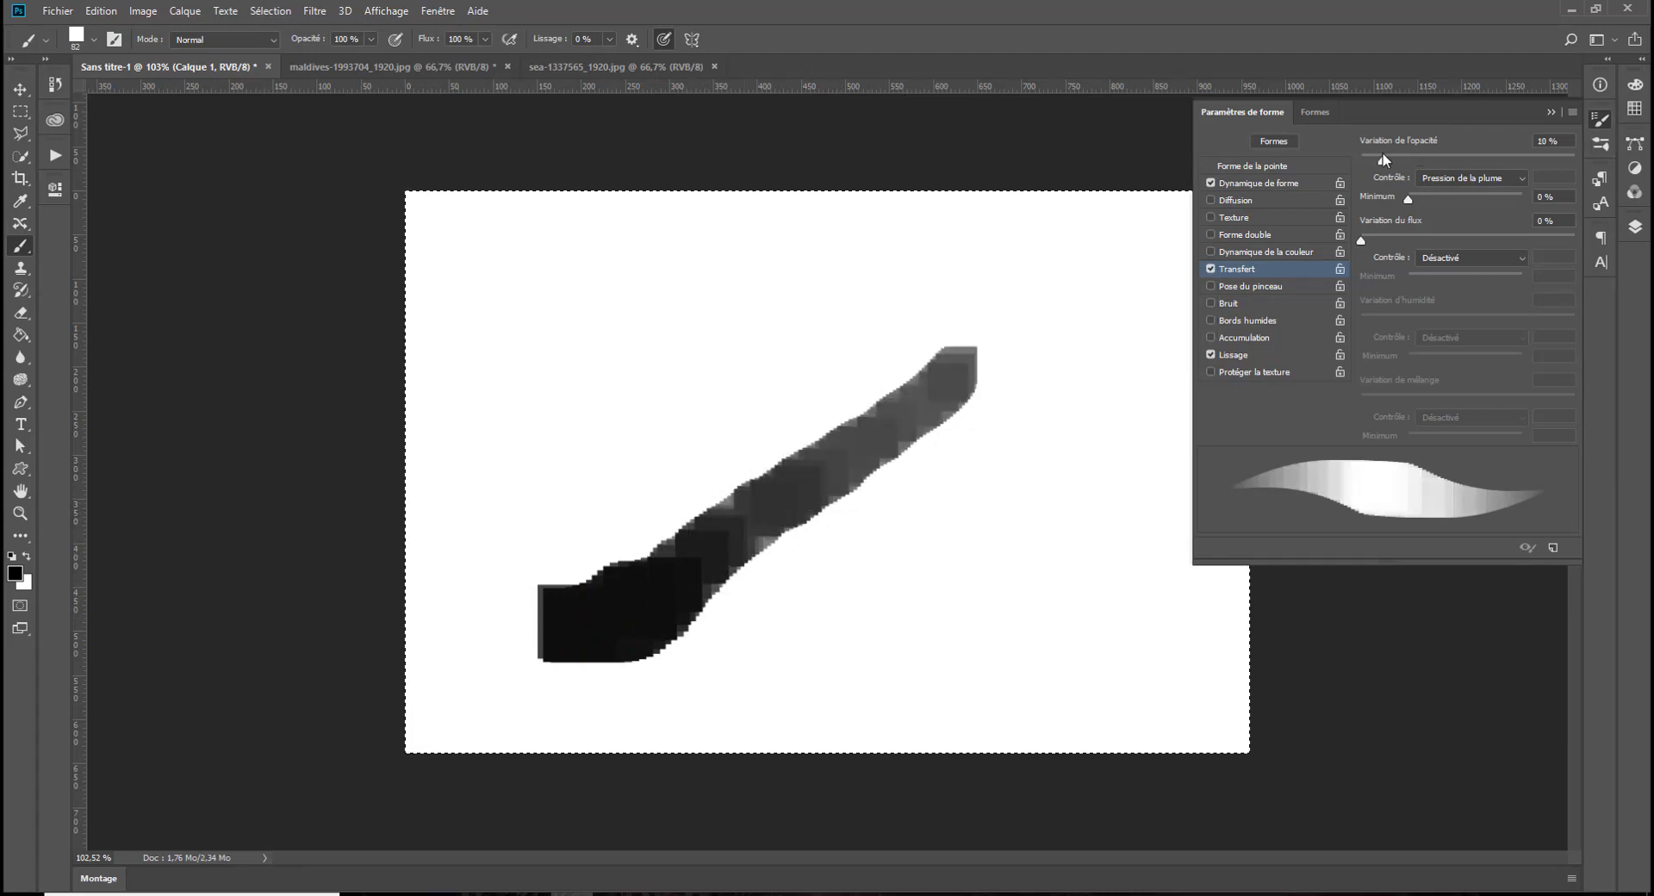
left_click_drag(1128, 277, 1082, 417)
Test opacity jitter at 100 % and at 0 % with winding strokes, clearing the layer after the comparison
left_click_drag(1513, 158, 1618, 151)
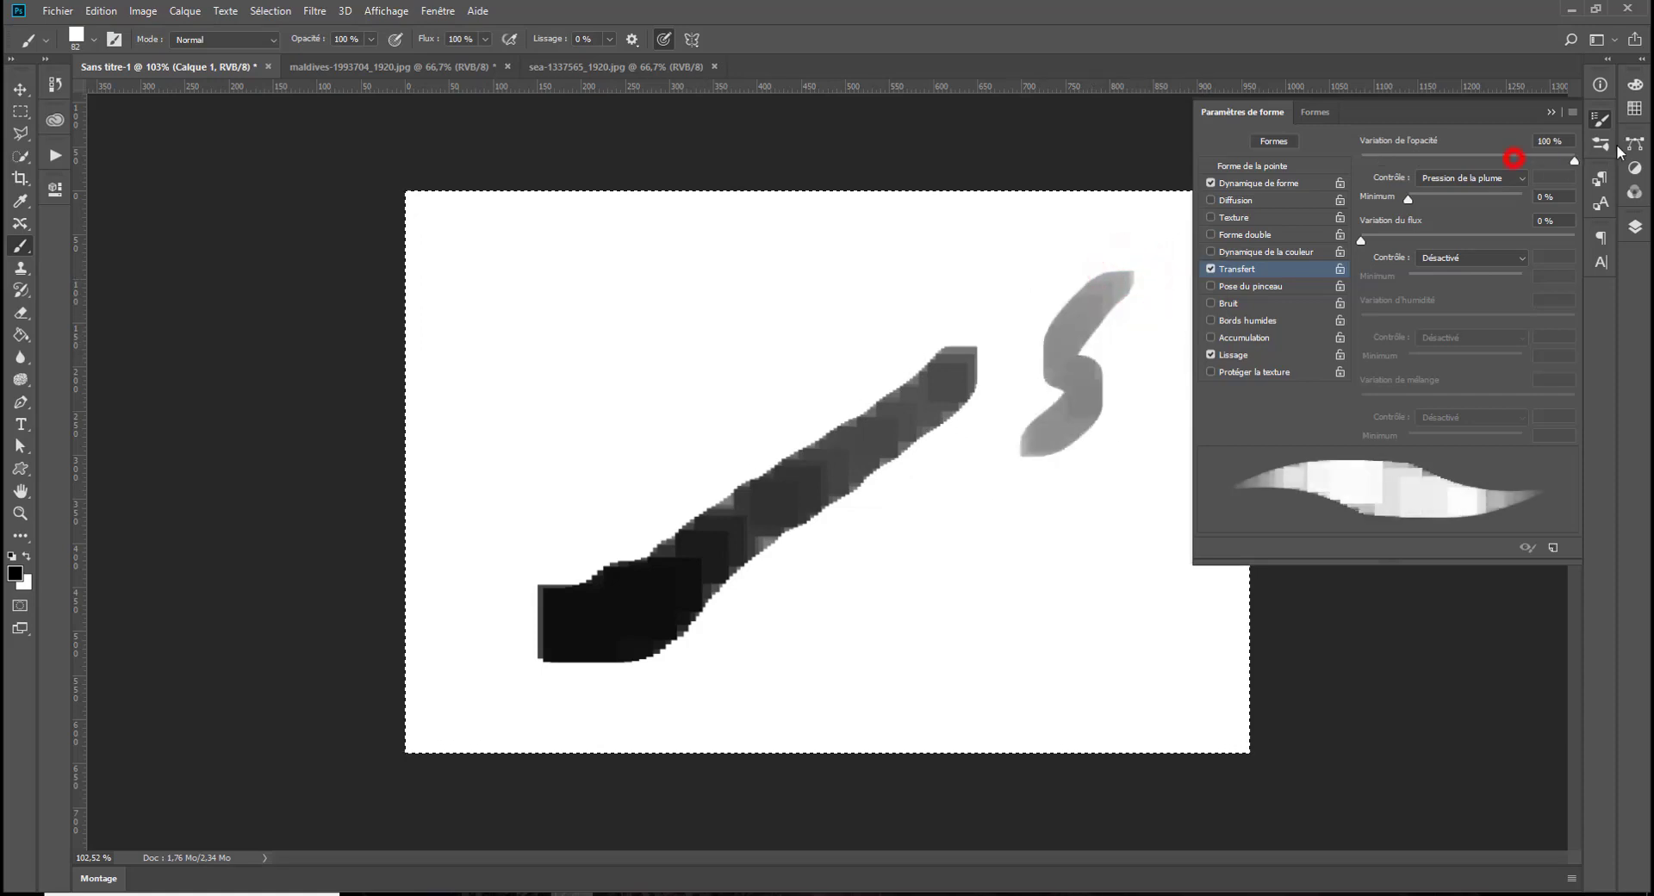
mouse_move(755, 221)
left_mouse_down()
mouse_move(694, 258)
mouse_move(738, 336)
mouse_move(520, 406)
mouse_move(603, 497)
left_mouse_up()
left_click_drag(1573, 159, 1361, 159)
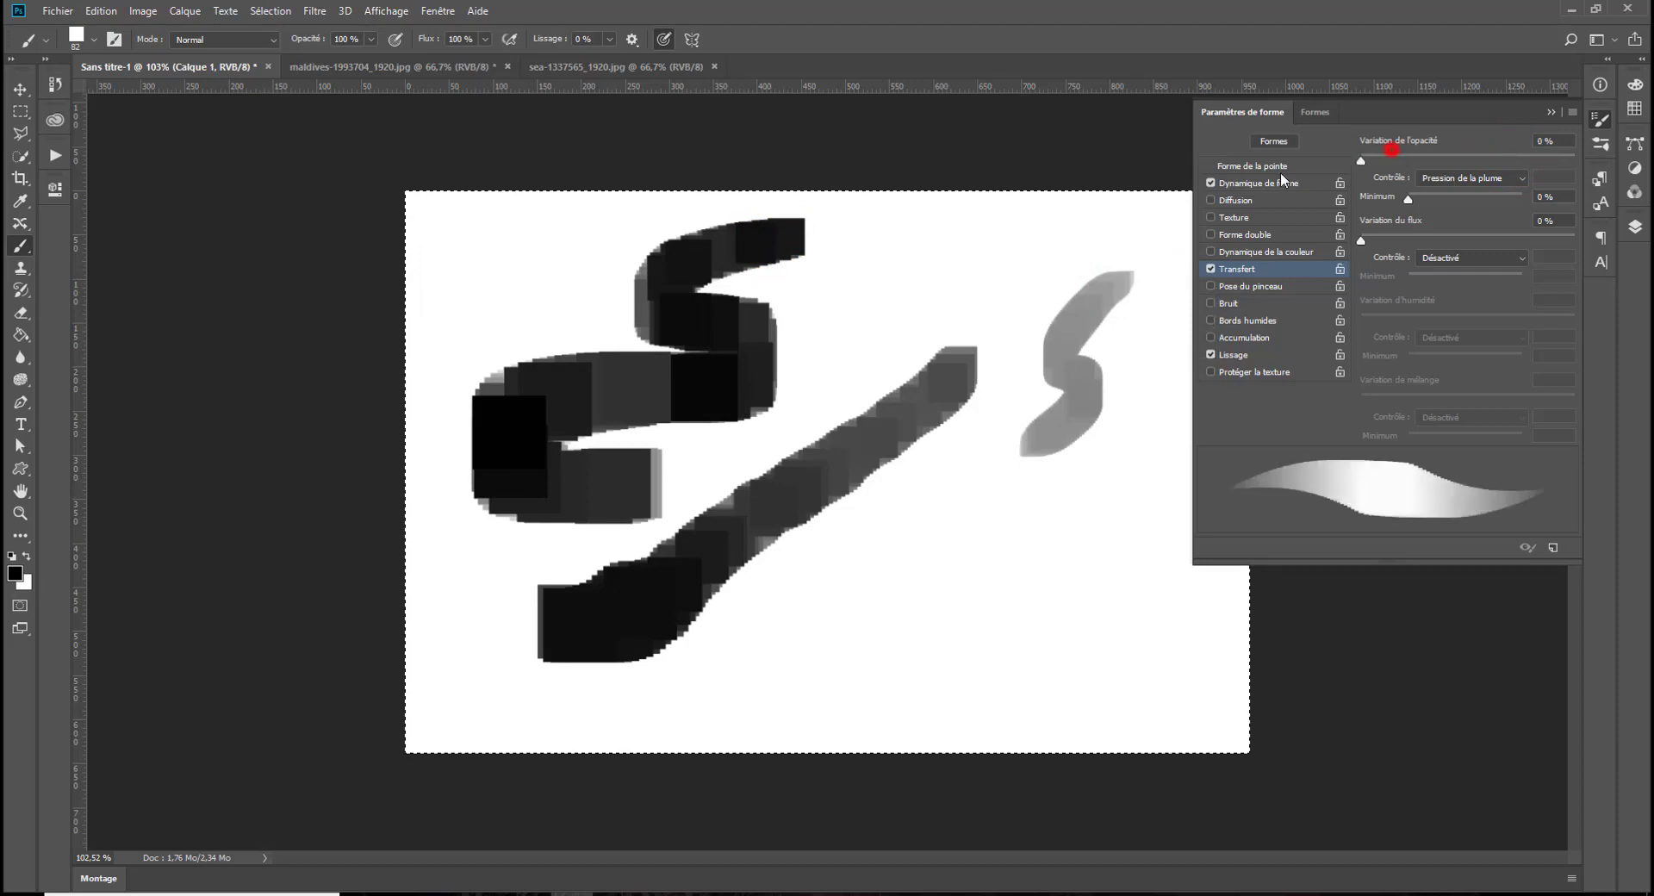
mouse_move(1060, 226)
left_mouse_down()
mouse_move(999, 287)
mouse_move(1041, 335)
mouse_move(944, 493)
mouse_move(953, 524)
mouse_move(936, 560)
mouse_move(890, 588)
mouse_move(909, 620)
mouse_move(871, 676)
left_mouse_up()
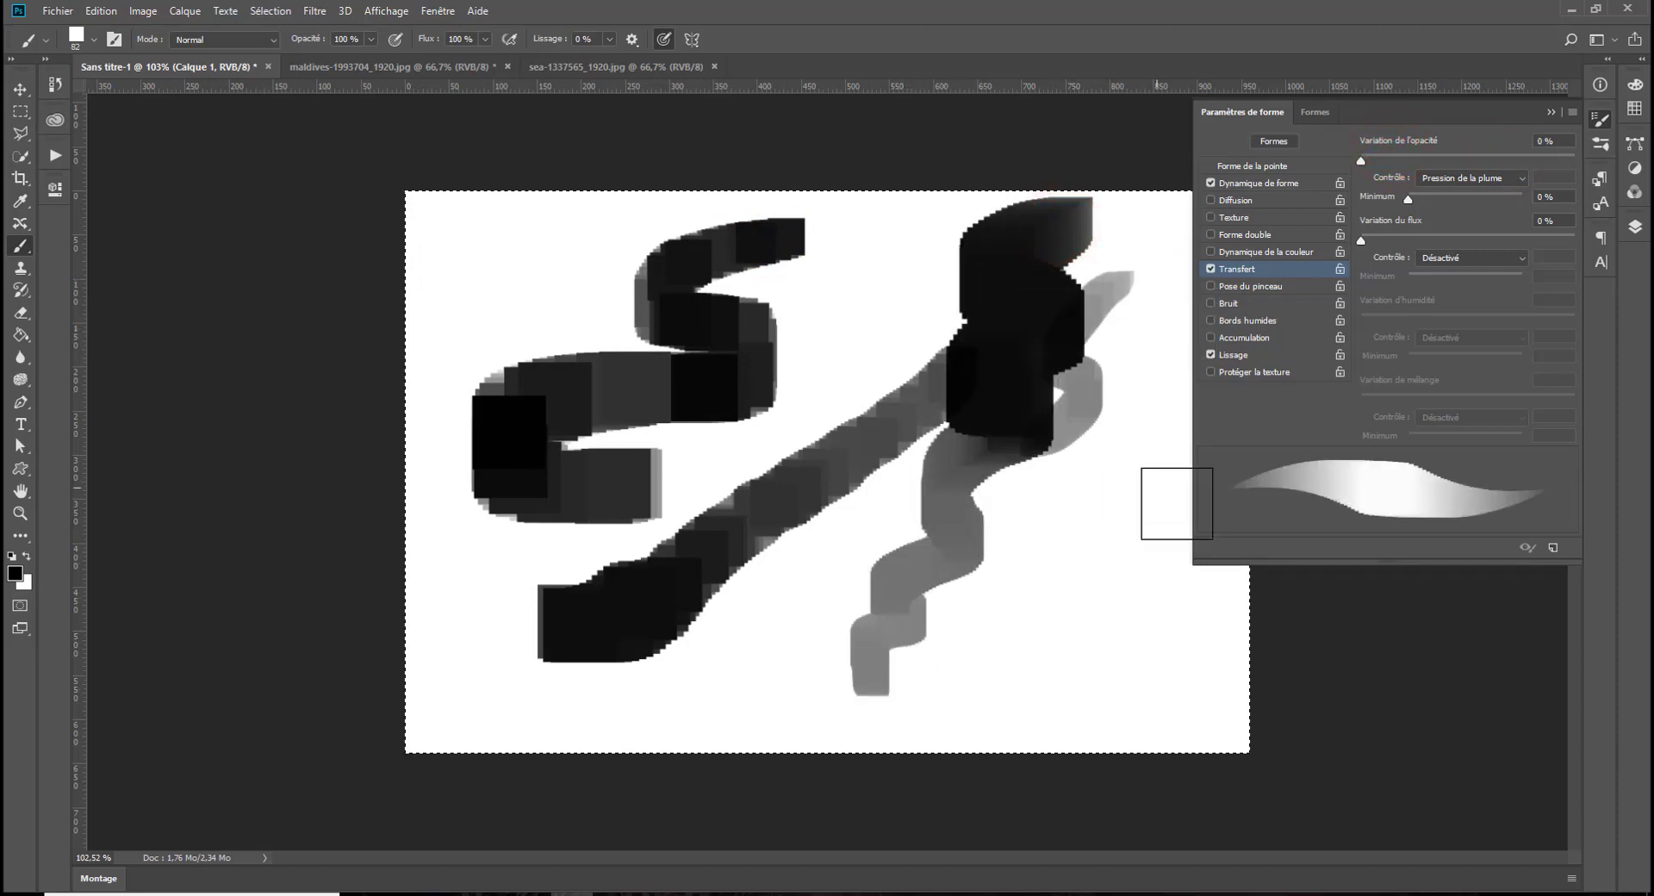
key("Delete")
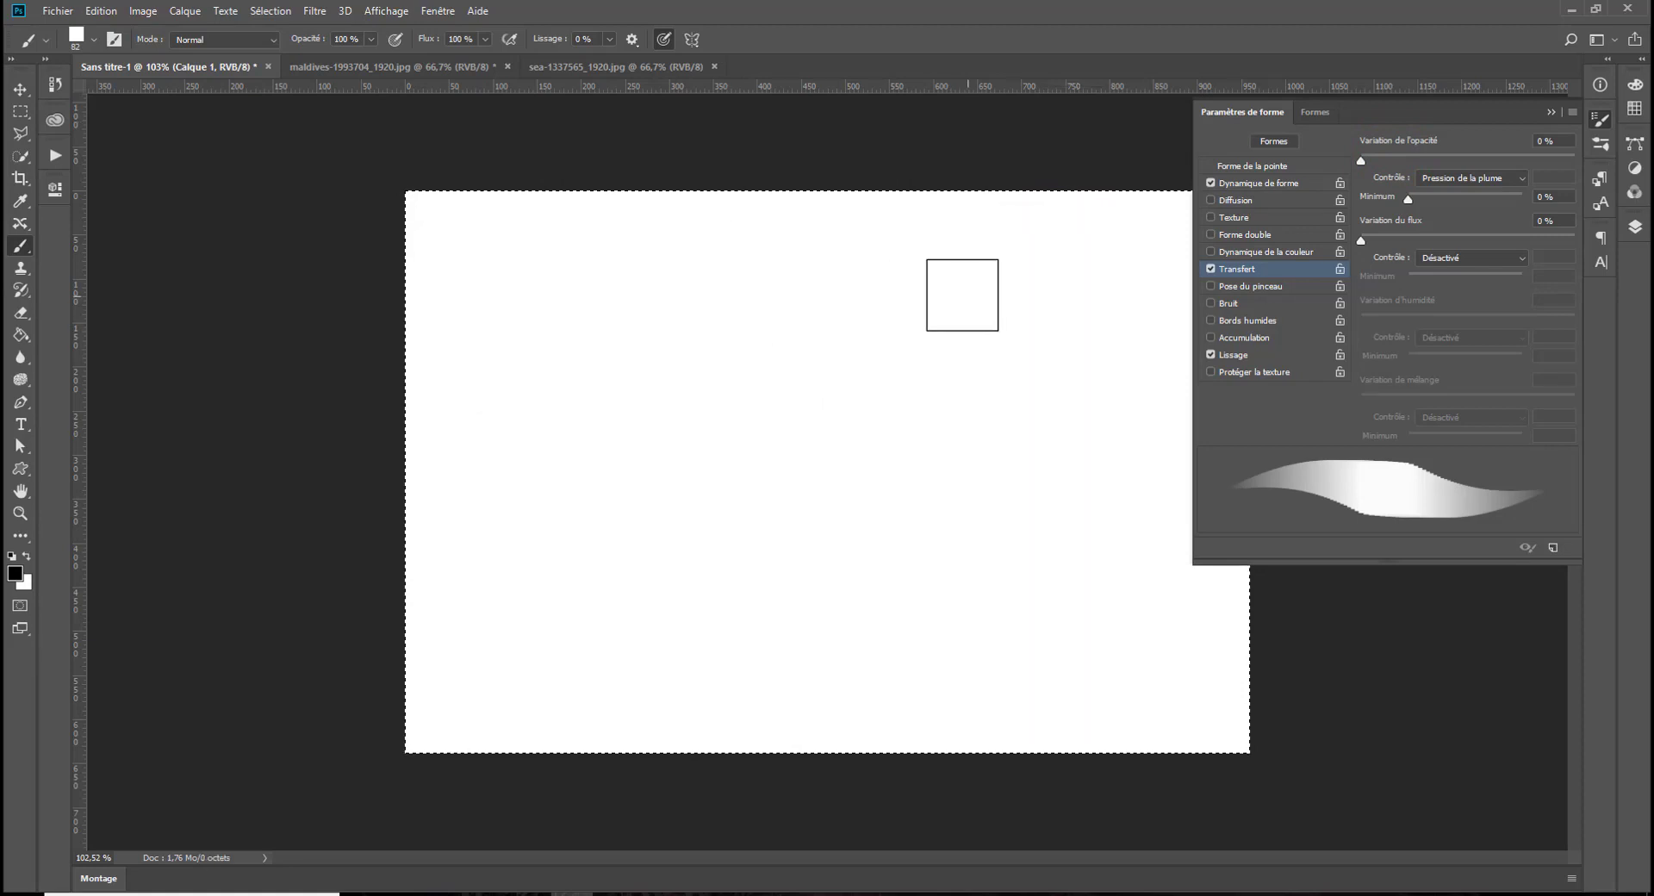
mouse_move(947, 300)
left_mouse_down()
mouse_move(826, 546)
mouse_move(685, 599)
left_mouse_up()
key("Delete")
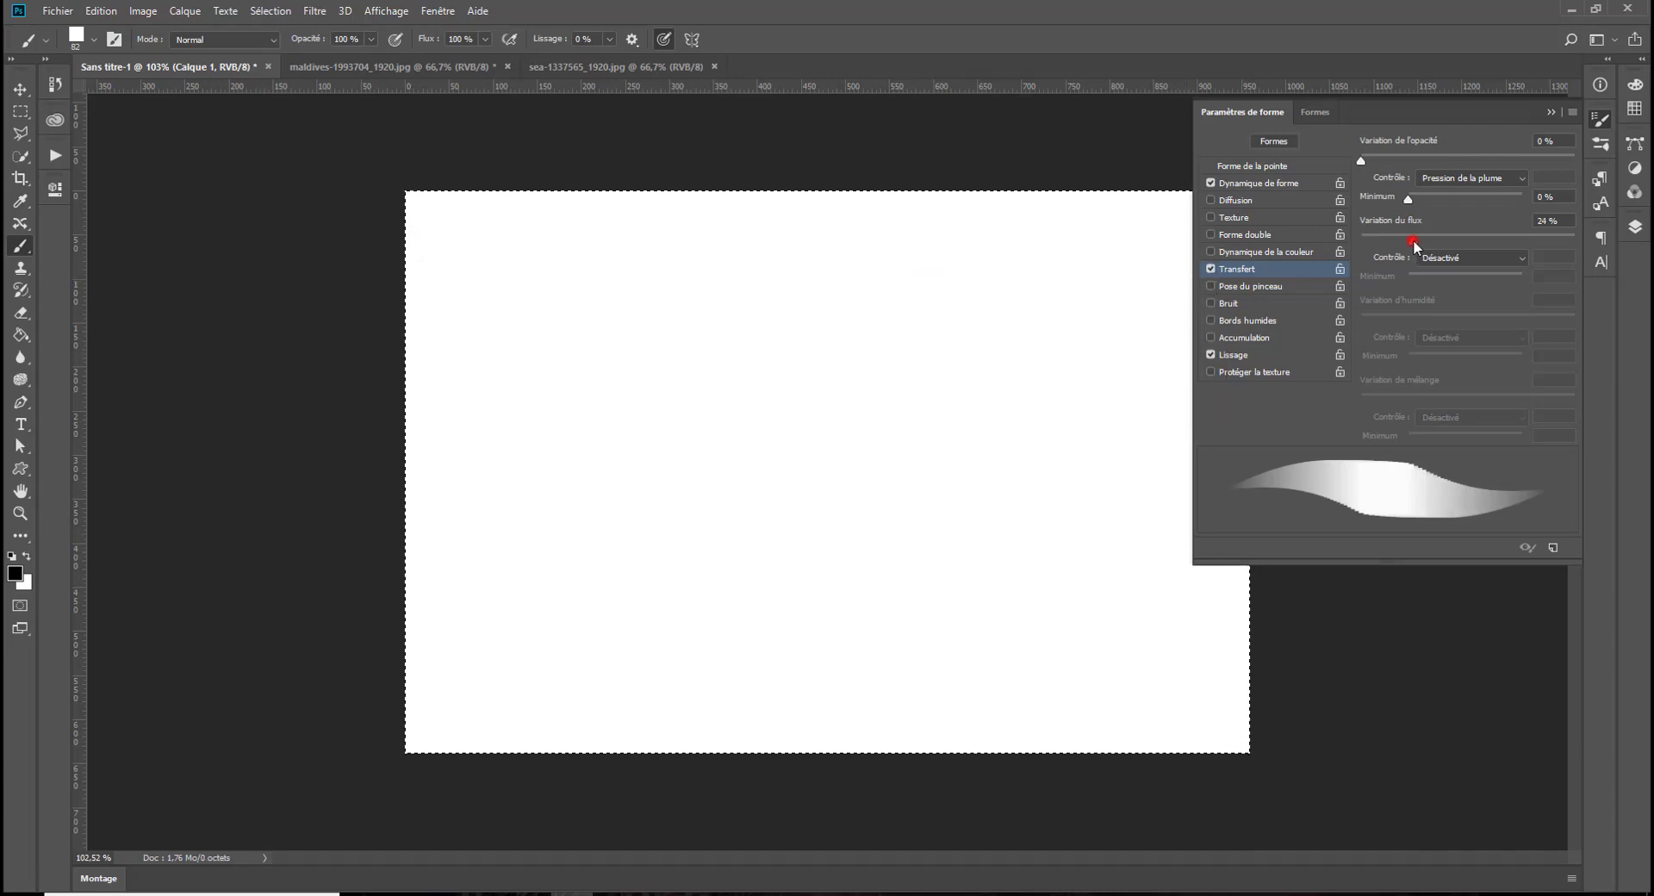
Paint a long winding stroke to test flow jitter up to 100 %, and reset the jitter to 1 % with Transfer turned off
mouse_move(968, 274)
left_mouse_down()
mouse_move(882, 303)
mouse_move(921, 359)
mouse_move(896, 427)
mouse_move(764, 514)
mouse_move(876, 603)
mouse_move(603, 681)
left_mouse_up()
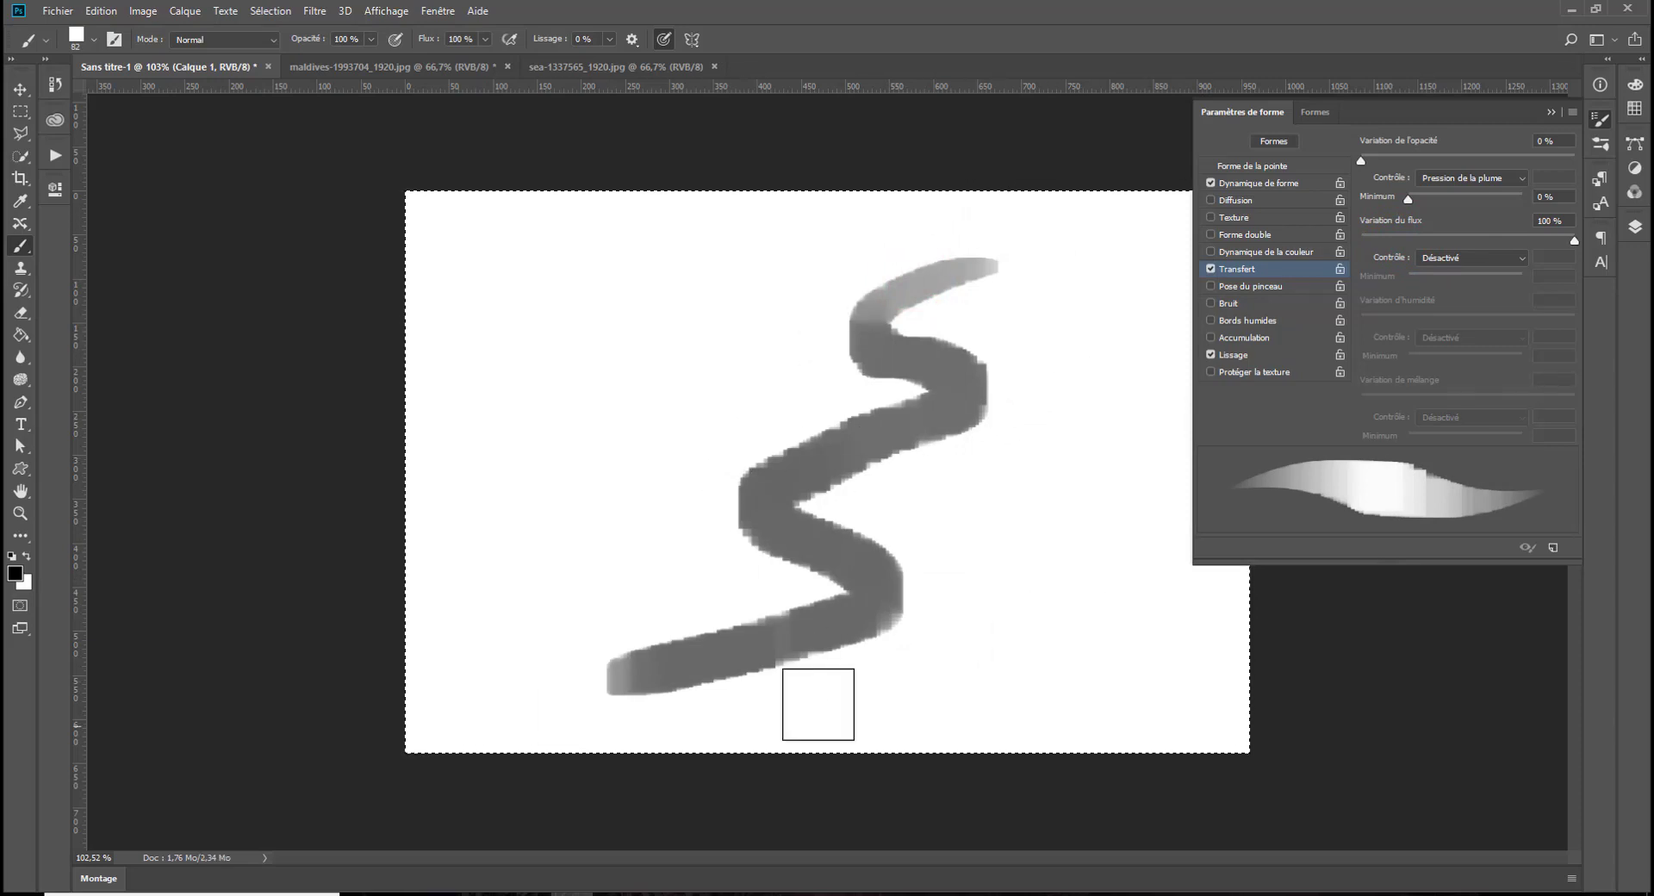
left_click_drag(1394, 238, 1340, 251)
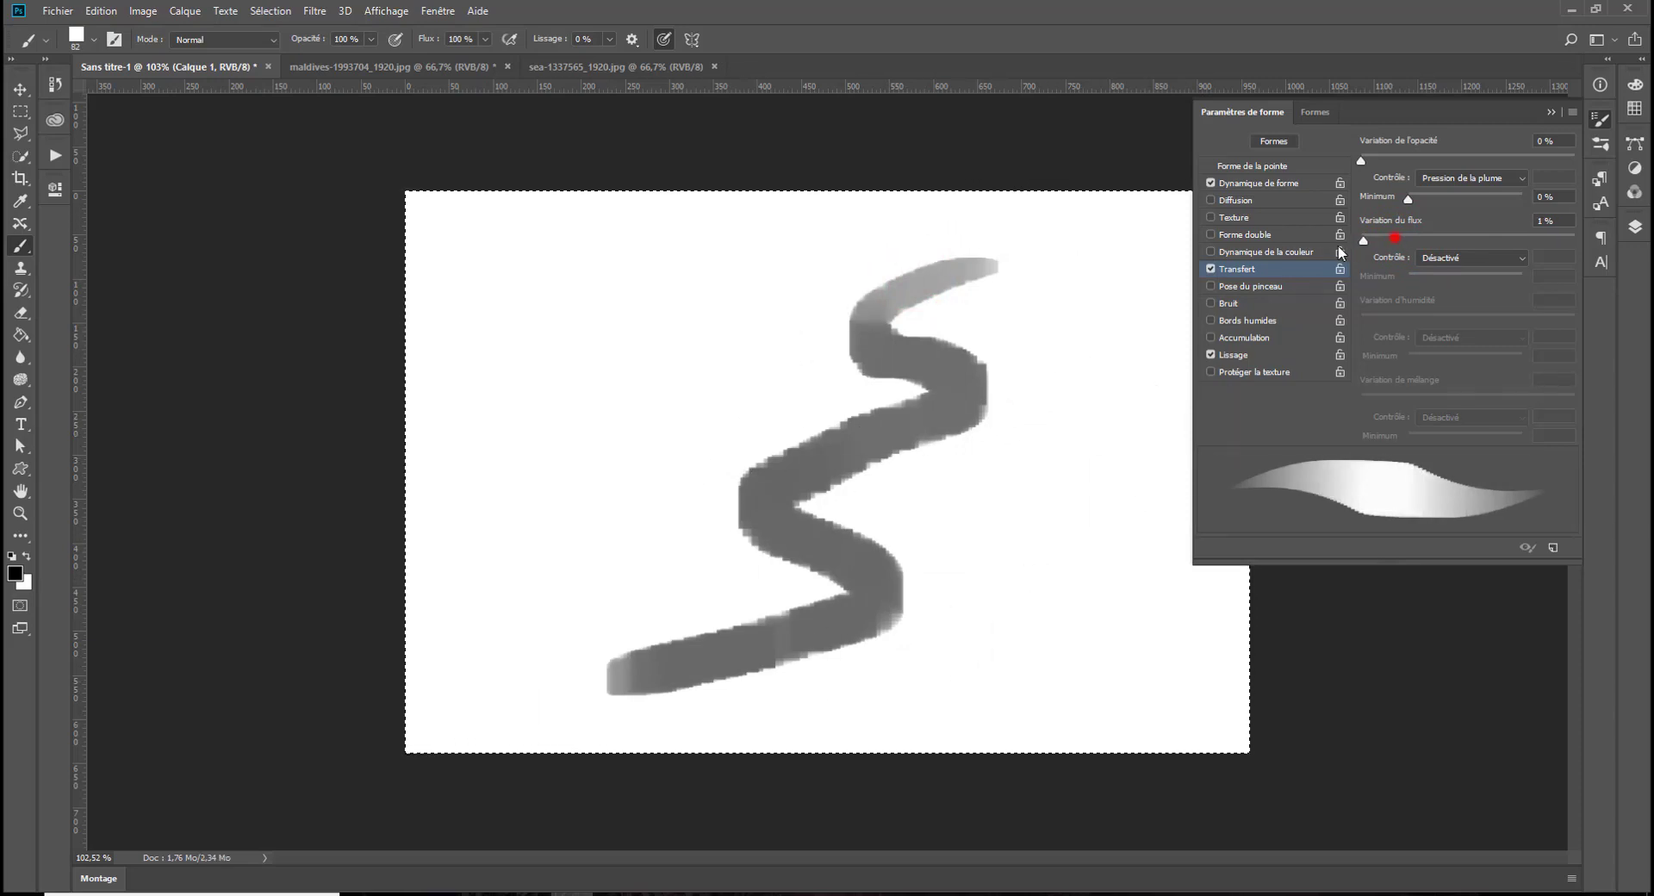
left_click(1210, 269)
Enable Brush Pose with X tilt at -16 % and Y tilt at -10 %, and paint a short black zigzag stroke
left_click(1211, 285)
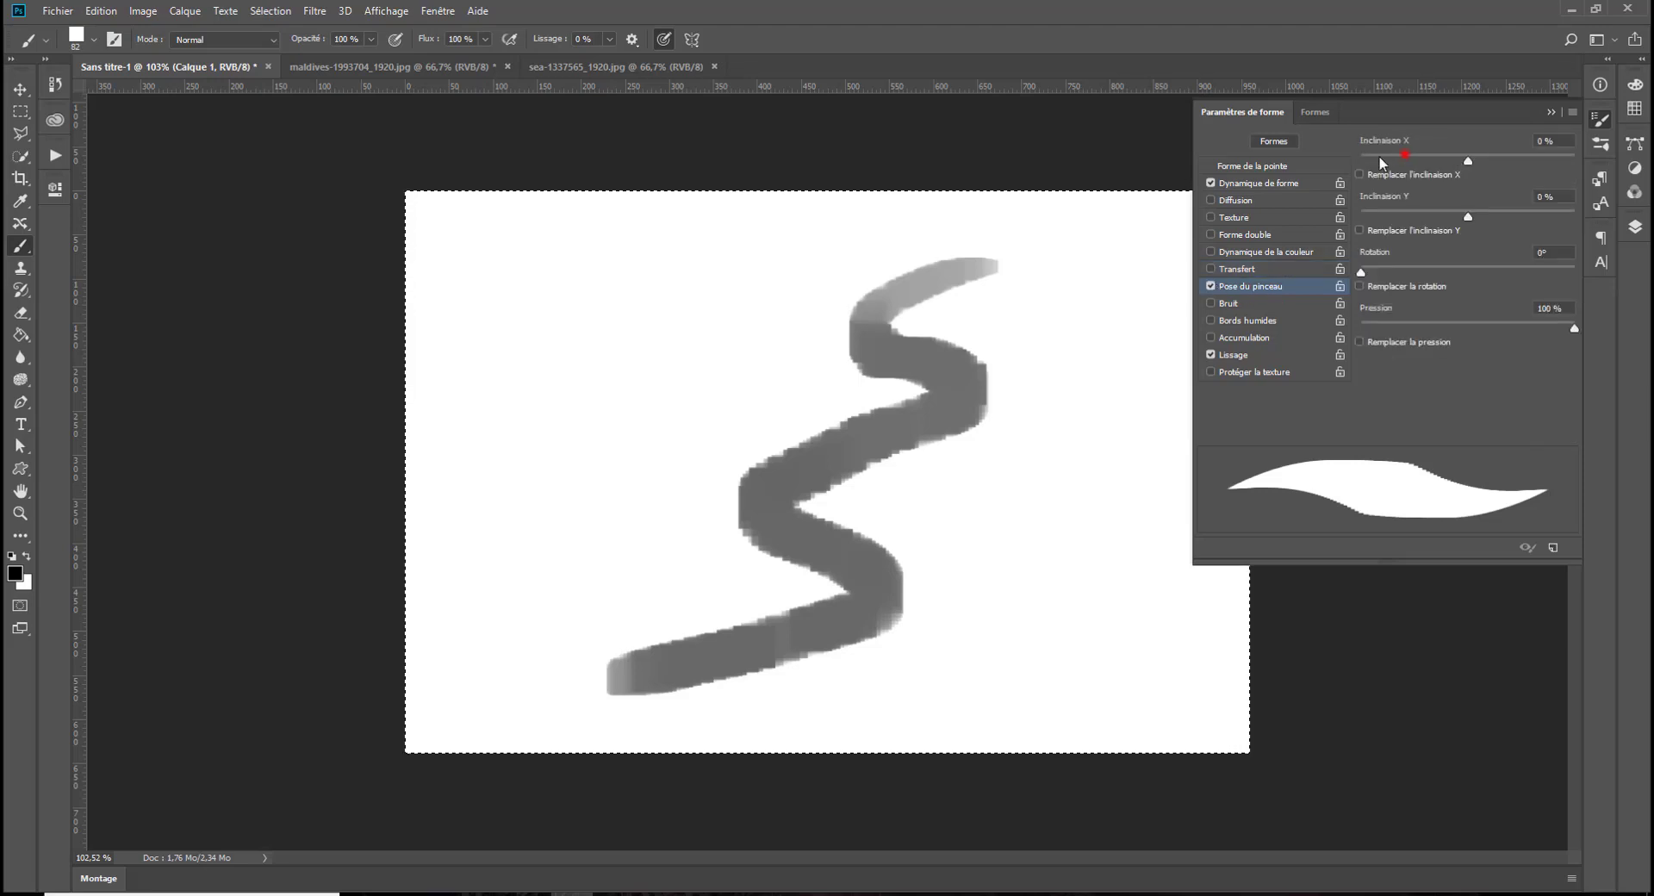
left_click_drag(1404, 155, 1434, 160)
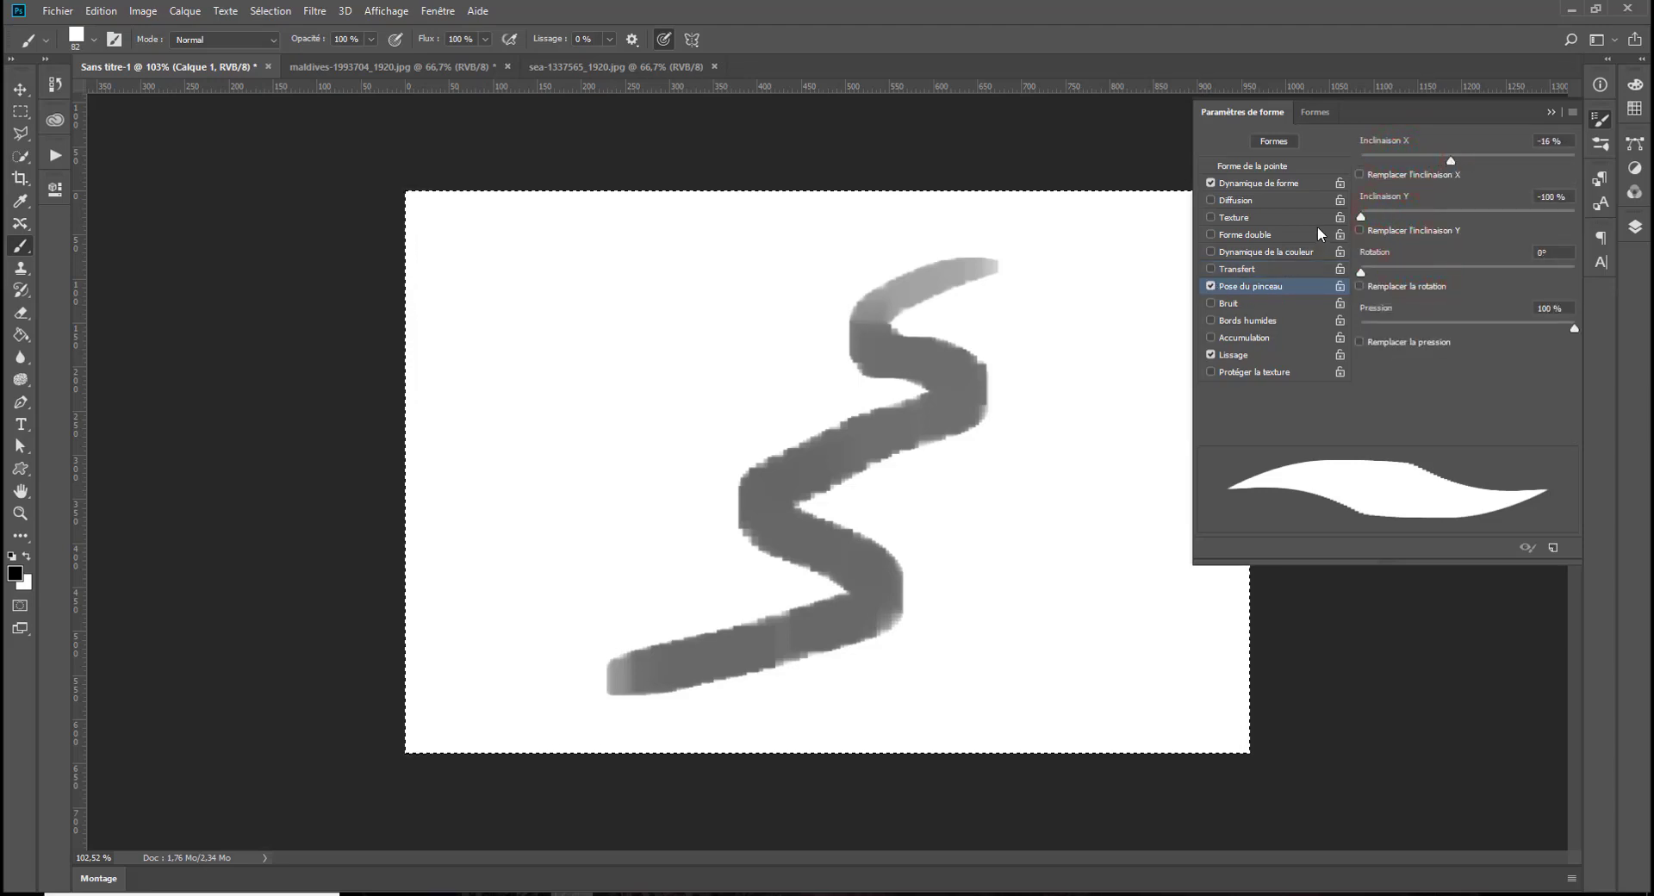
left_click_drag(1435, 196, 1489, 210)
mouse_move(834, 273)
left_mouse_down()
mouse_move(693, 326)
mouse_move(628, 429)
left_mouse_up()
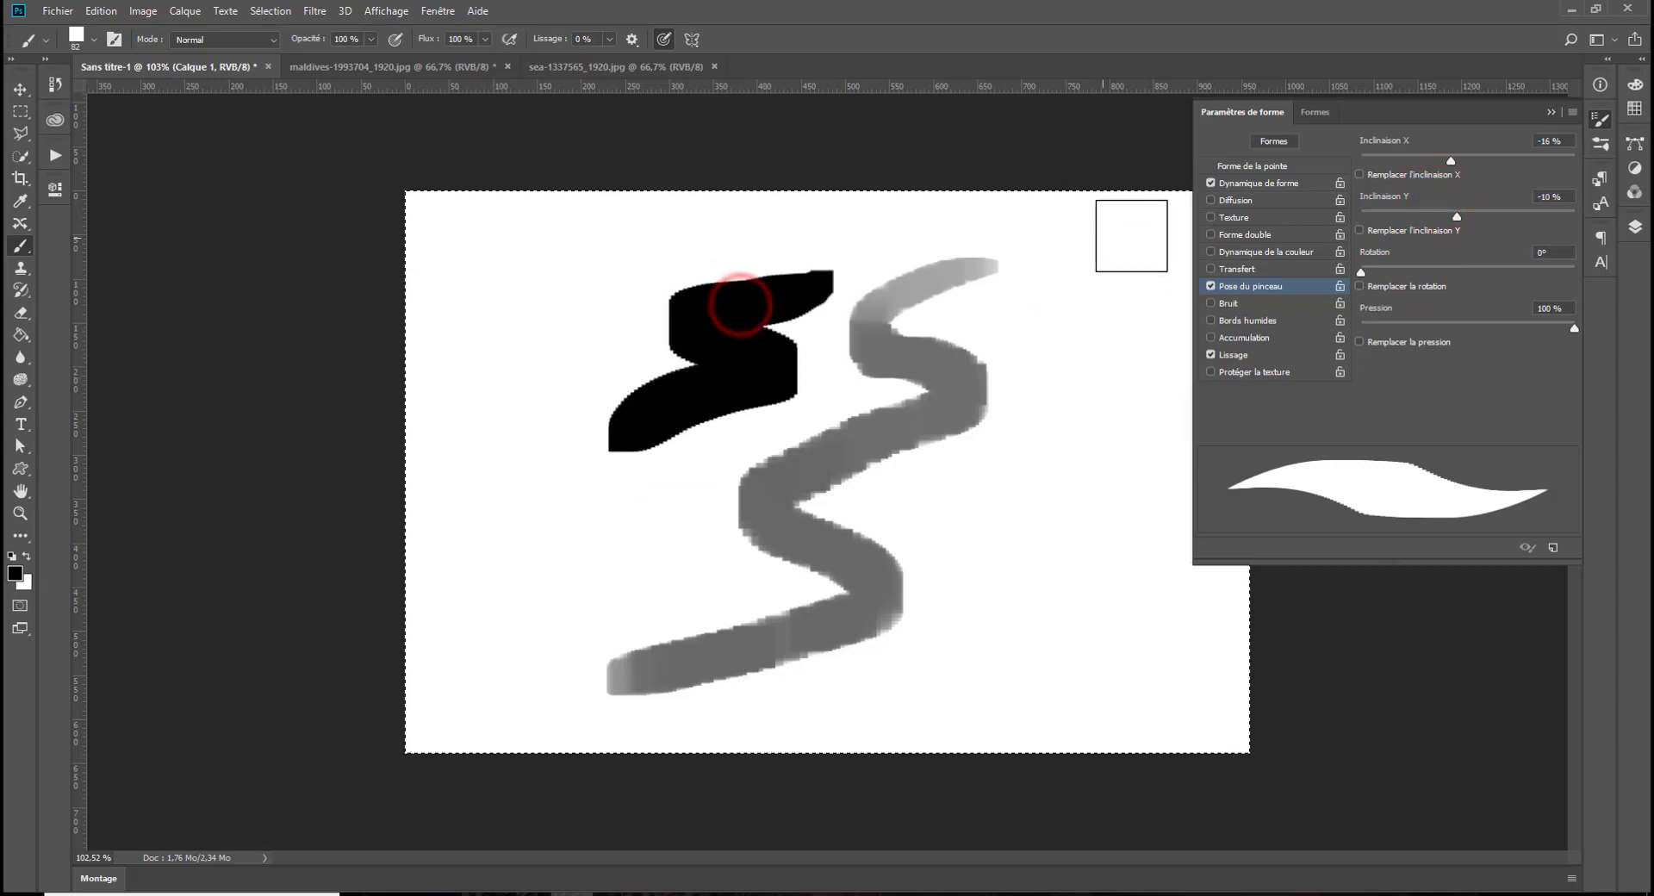
Paint a short S-shaped stroke, set the Brush Pose pressure to 48 %, and paint a second S-shaped stroke below it
left_click_drag(1098, 284, 1095, 415)
left_click_drag(1418, 322, 1434, 319)
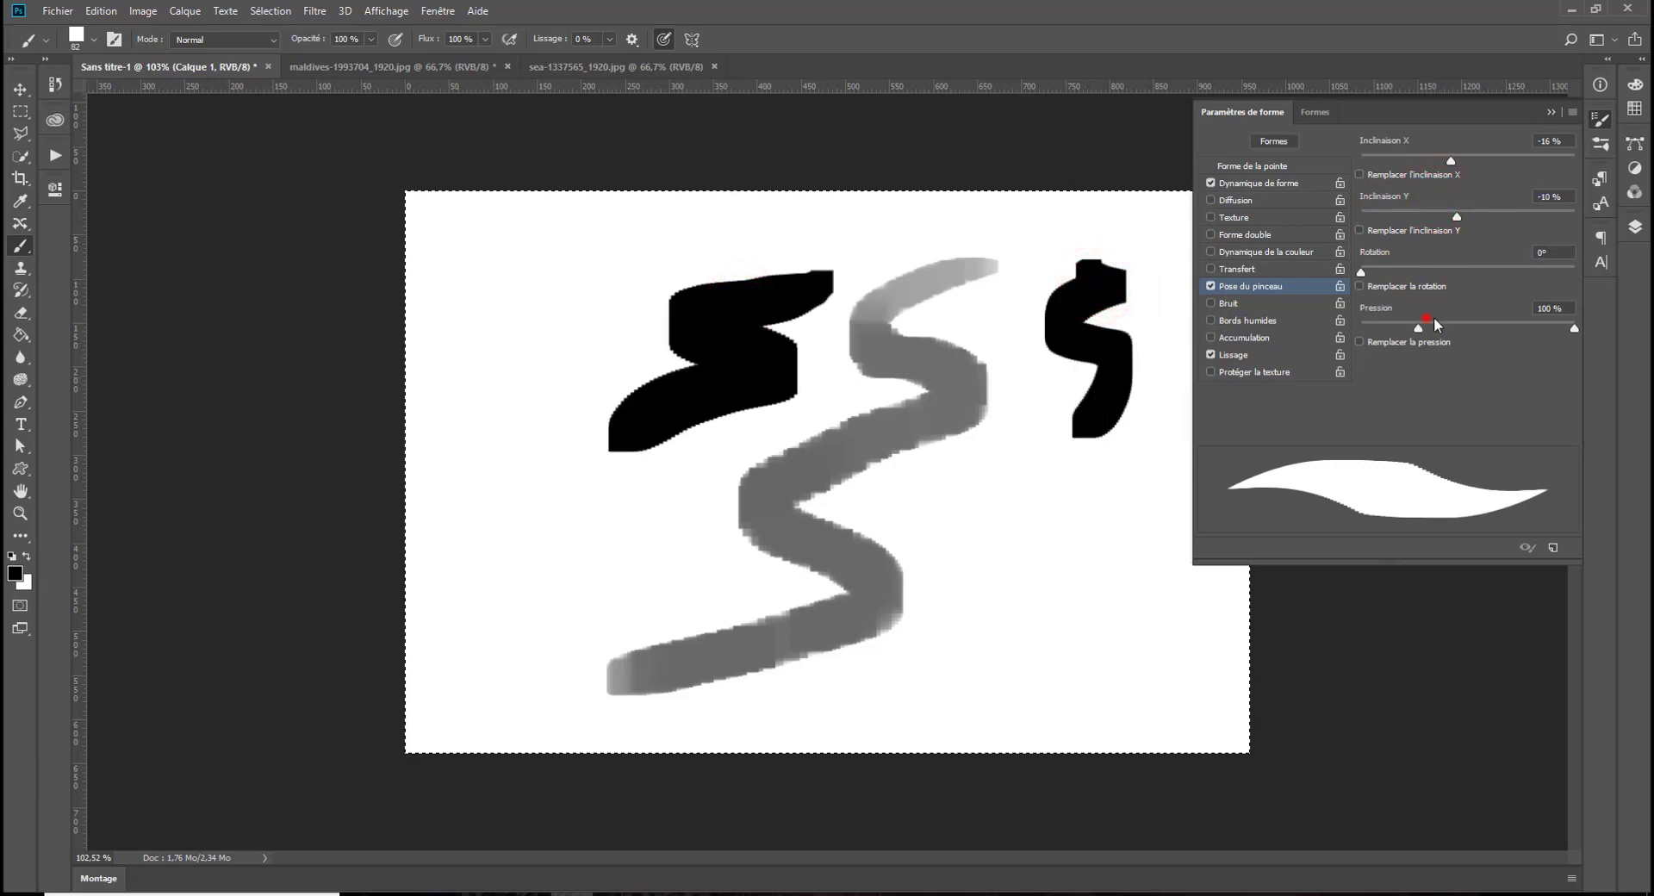
mouse_move(1103, 552)
left_mouse_down()
mouse_move(1099, 633)
mouse_move(947, 704)
left_mouse_up()
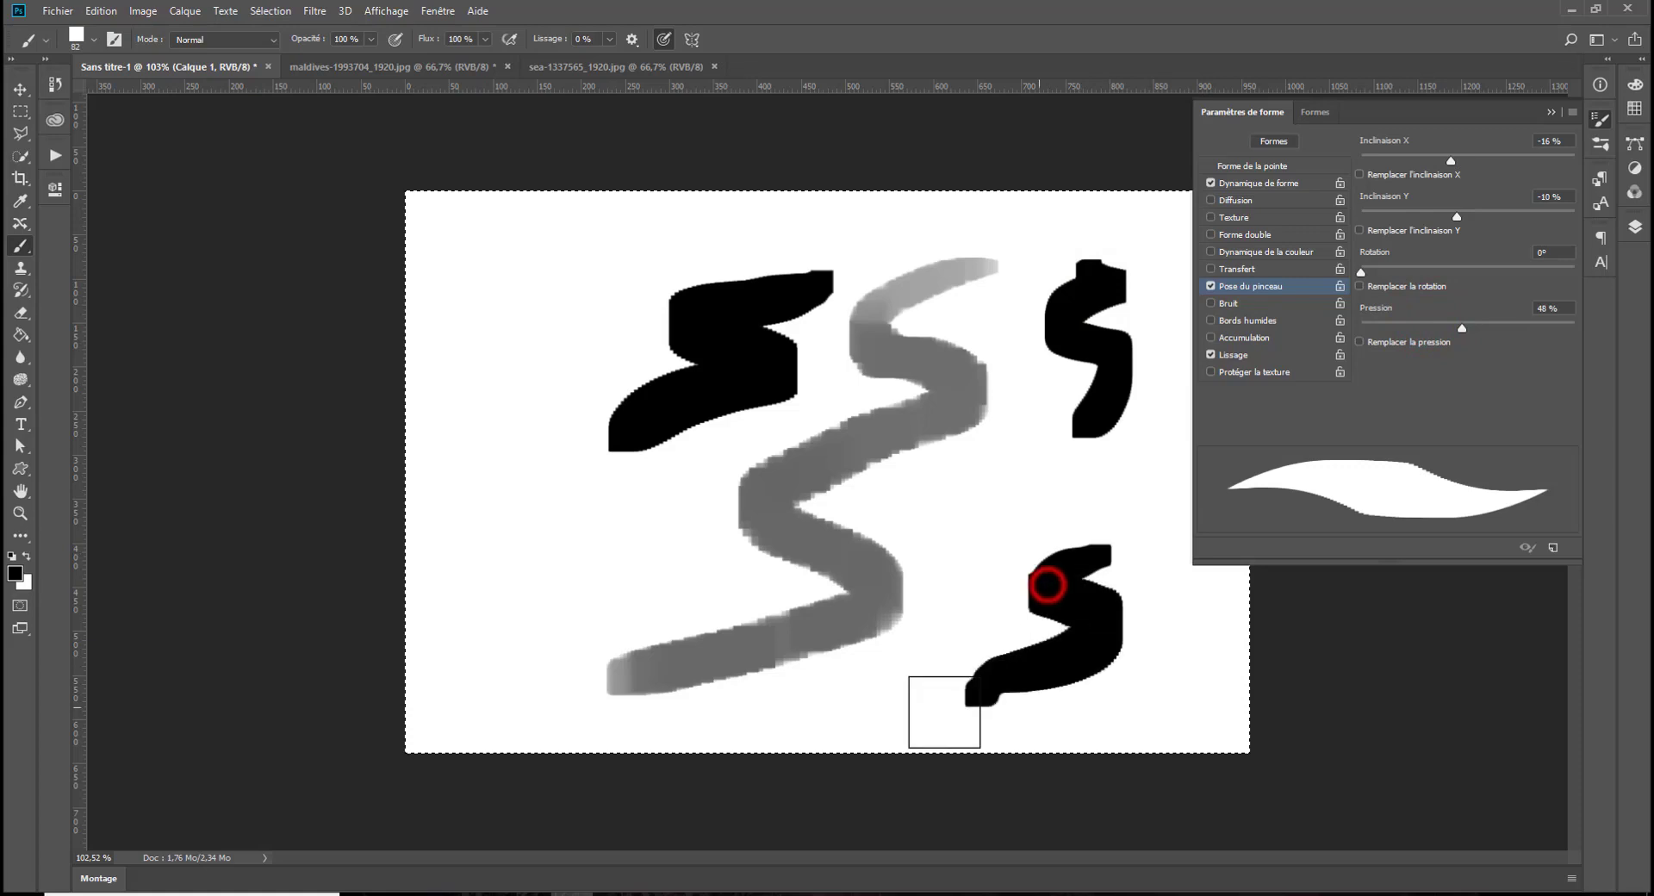
Turn off Brush Pose, test the Noise option with a winding black stroke, and clear the layer
left_click(1209, 286)
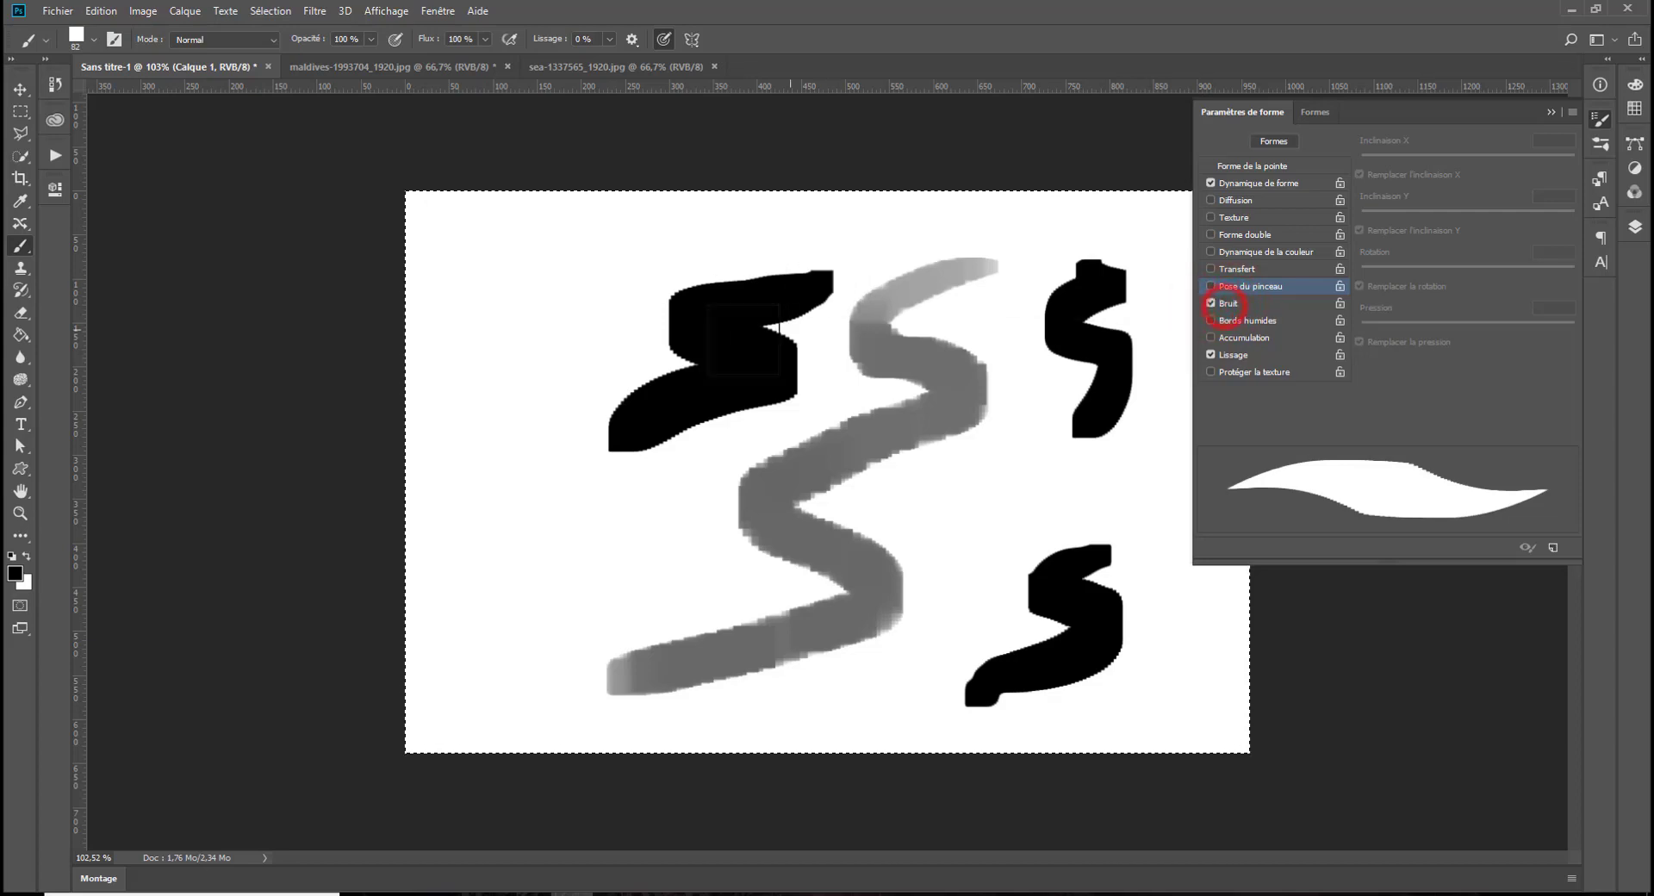
mouse_move(539, 283)
left_mouse_down()
mouse_move(485, 319)
mouse_move(491, 382)
mouse_move(531, 546)
mouse_move(562, 502)
left_mouse_up()
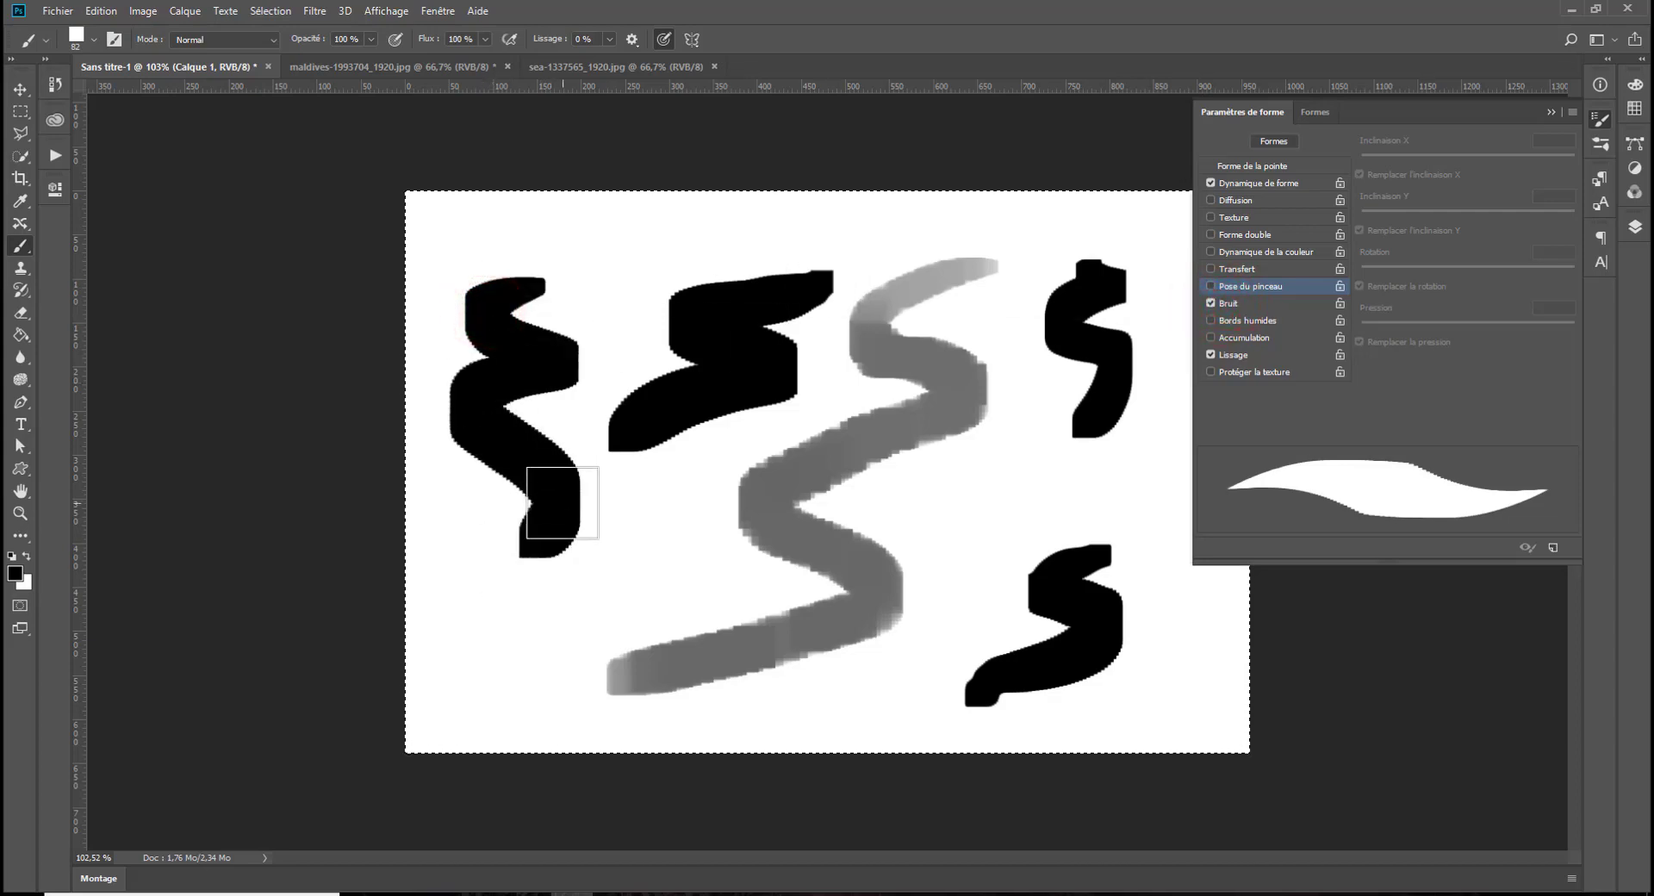
key("Delete")
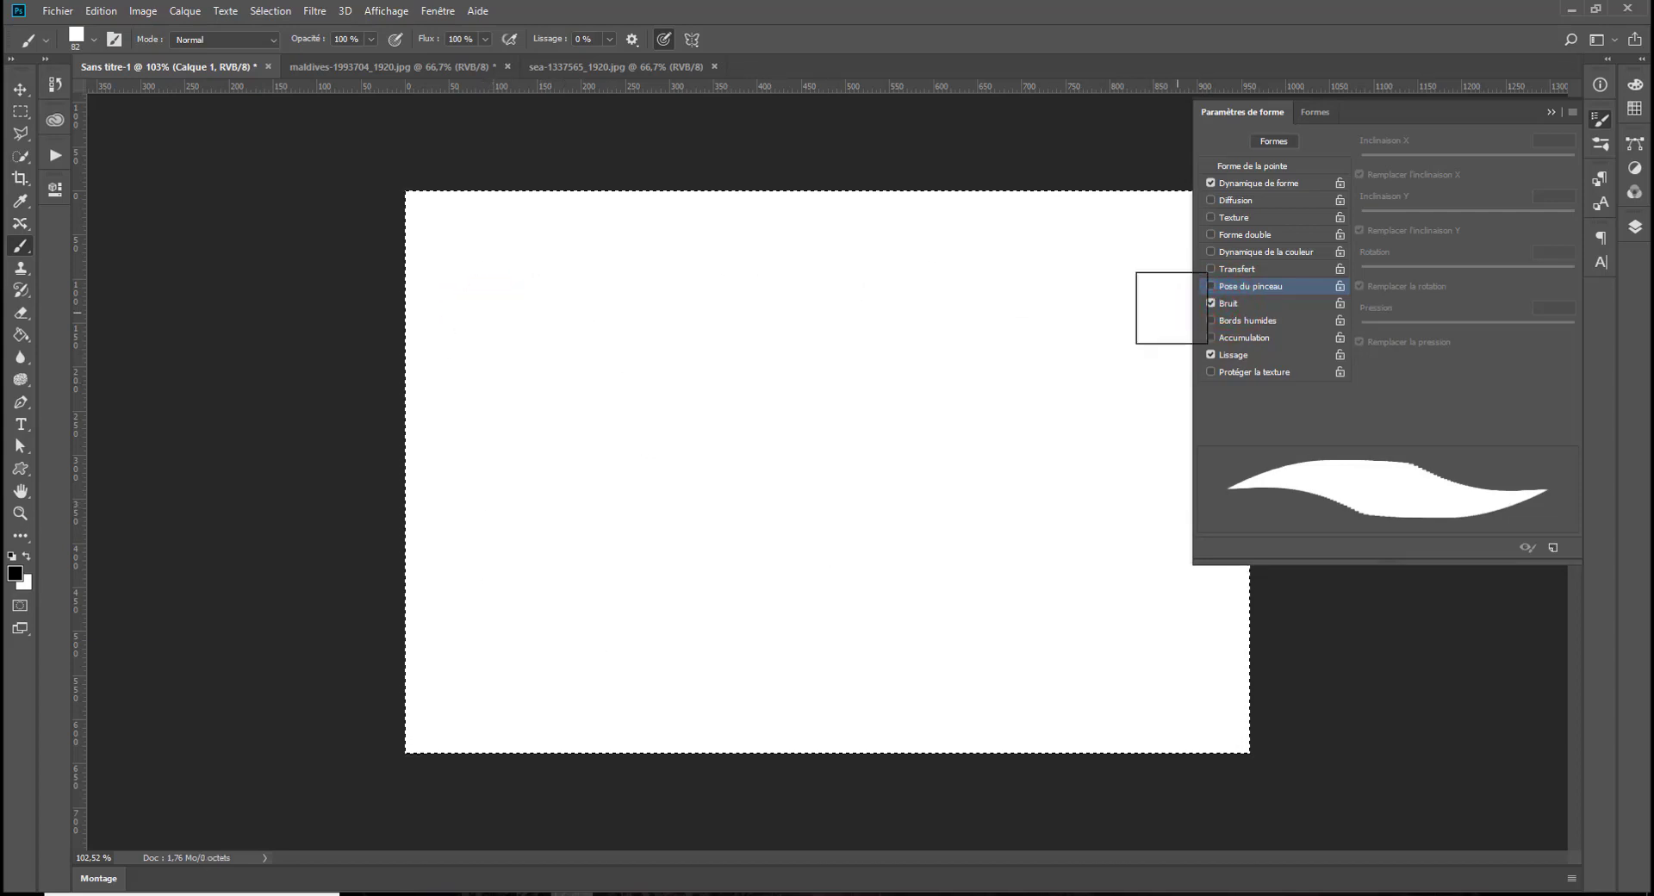
Replace Noise with Wet Edges and paint several overlapping winding strokes down the middle of the canvas
left_click(1211, 304)
left_click(1237, 321)
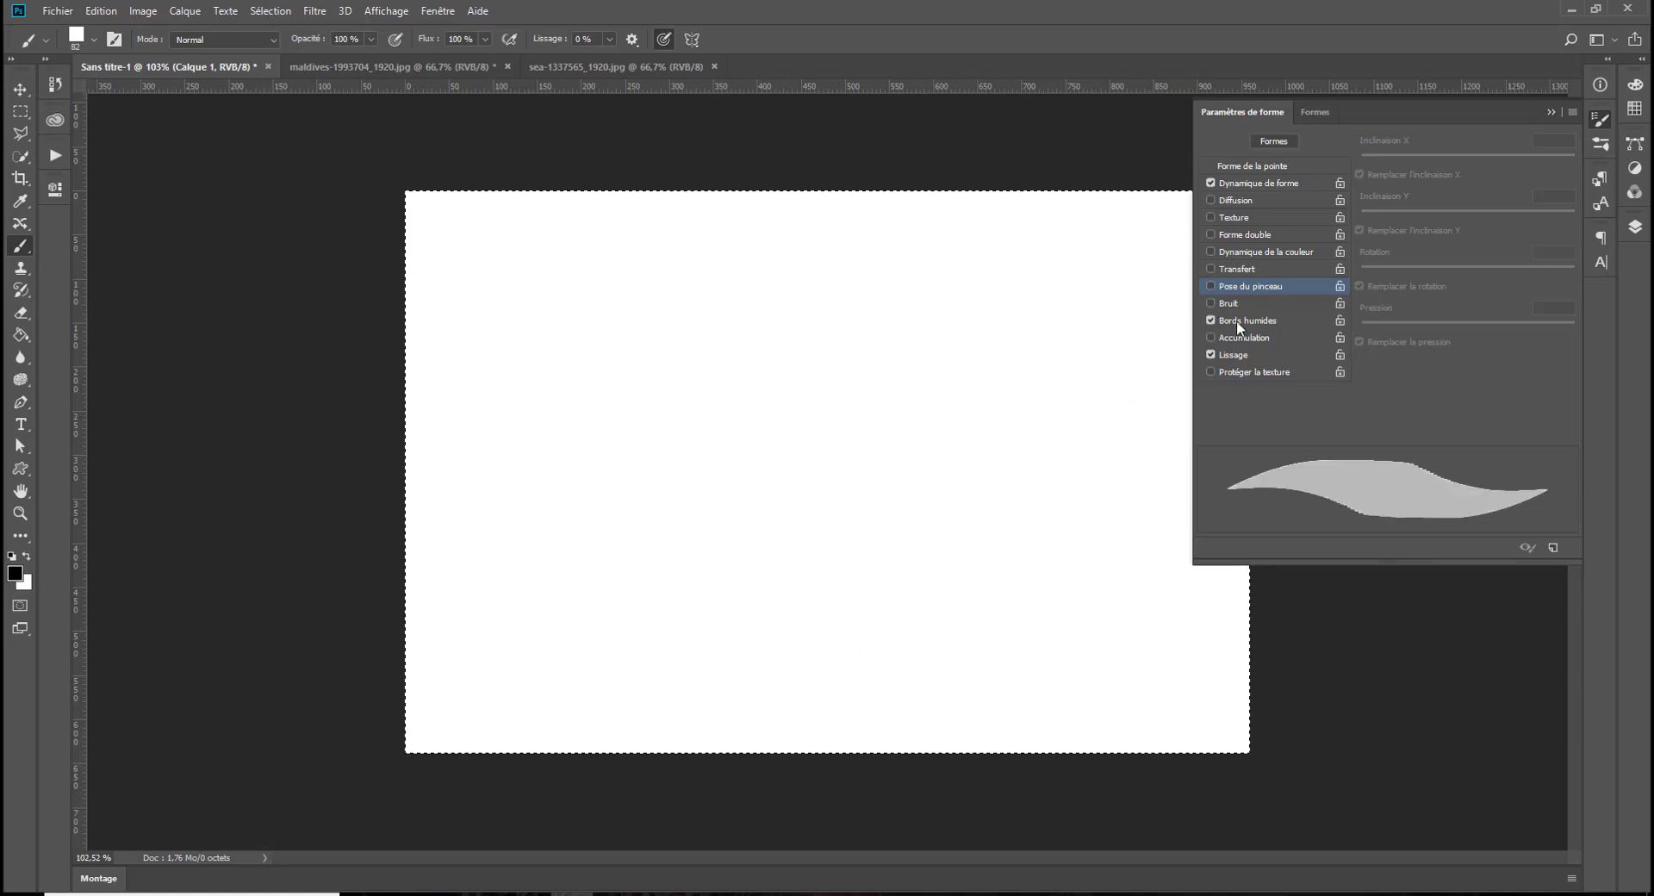
mouse_move(996, 264)
left_mouse_down()
mouse_move(885, 302)
mouse_move(968, 376)
mouse_move(872, 457)
mouse_move(885, 528)
mouse_move(827, 637)
mouse_move(697, 634)
left_mouse_up()
mouse_move(772, 585)
left_mouse_down()
mouse_move(887, 534)
mouse_move(1009, 370)
mouse_move(769, 401)
left_mouse_up()
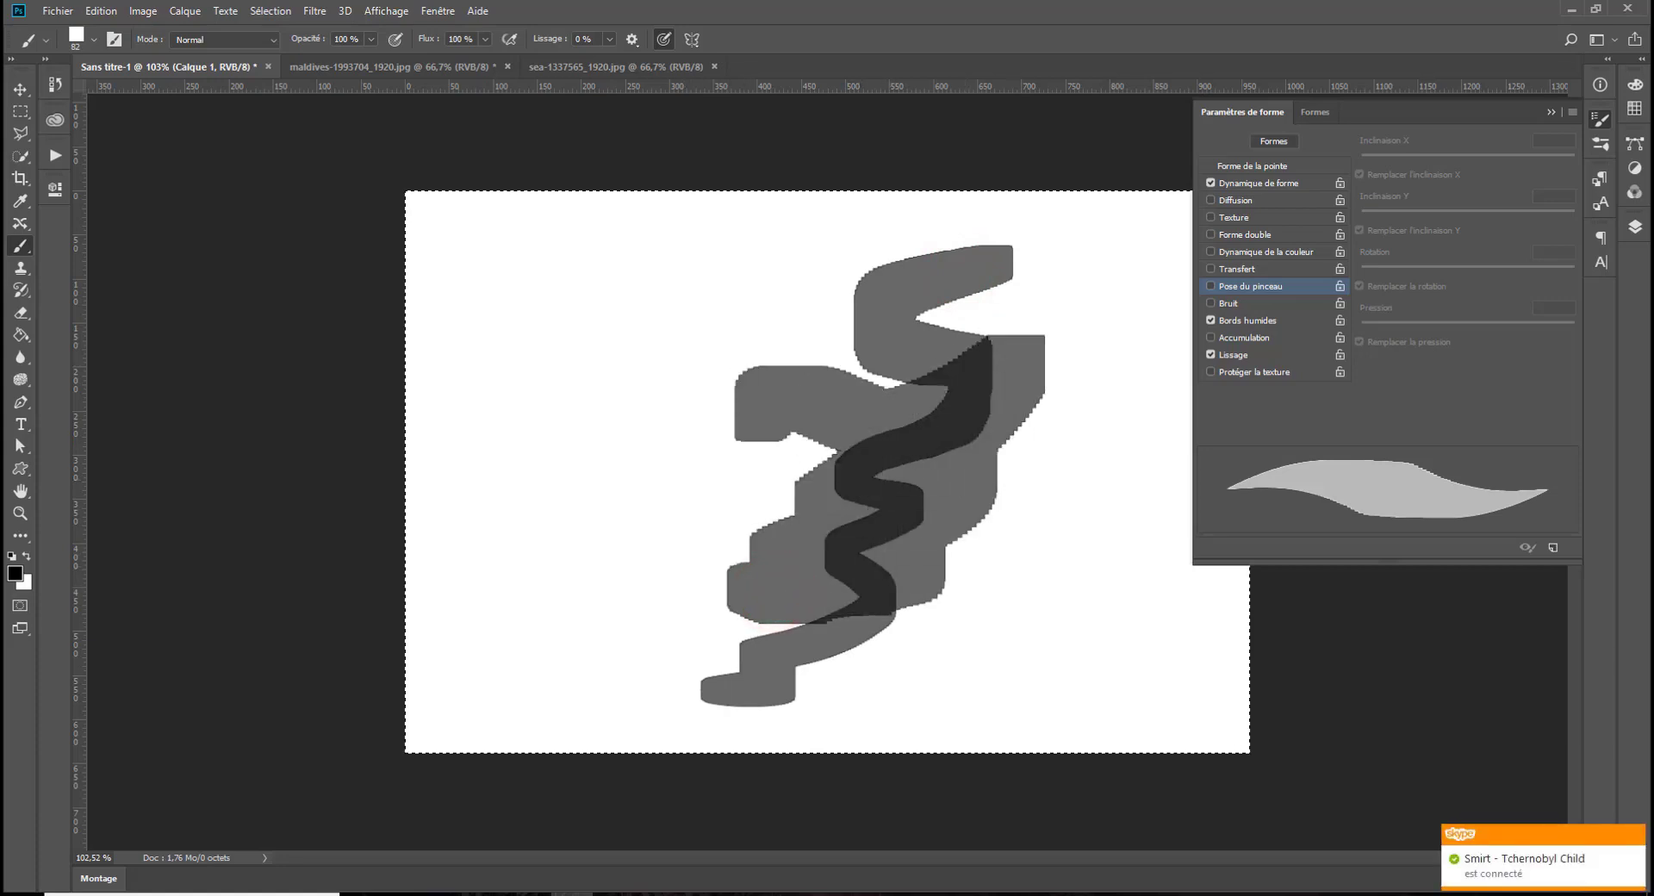
left_click(1635, 835)
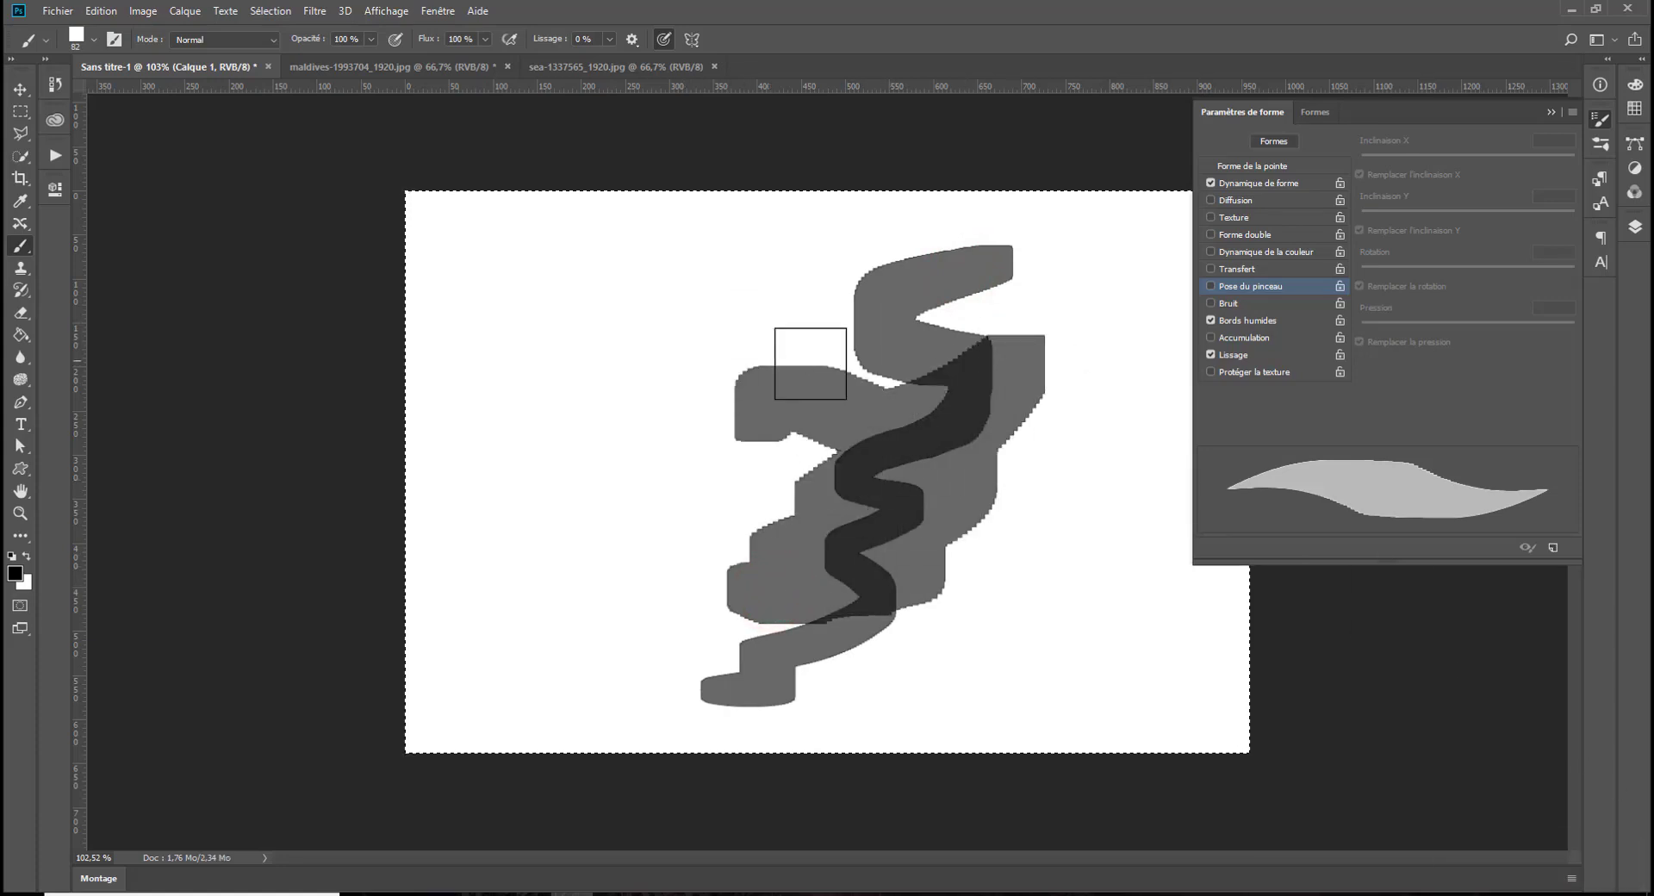
mouse_move(977, 351)
left_mouse_down()
mouse_move(915, 382)
mouse_move(934, 387)
mouse_move(918, 454)
left_mouse_up()
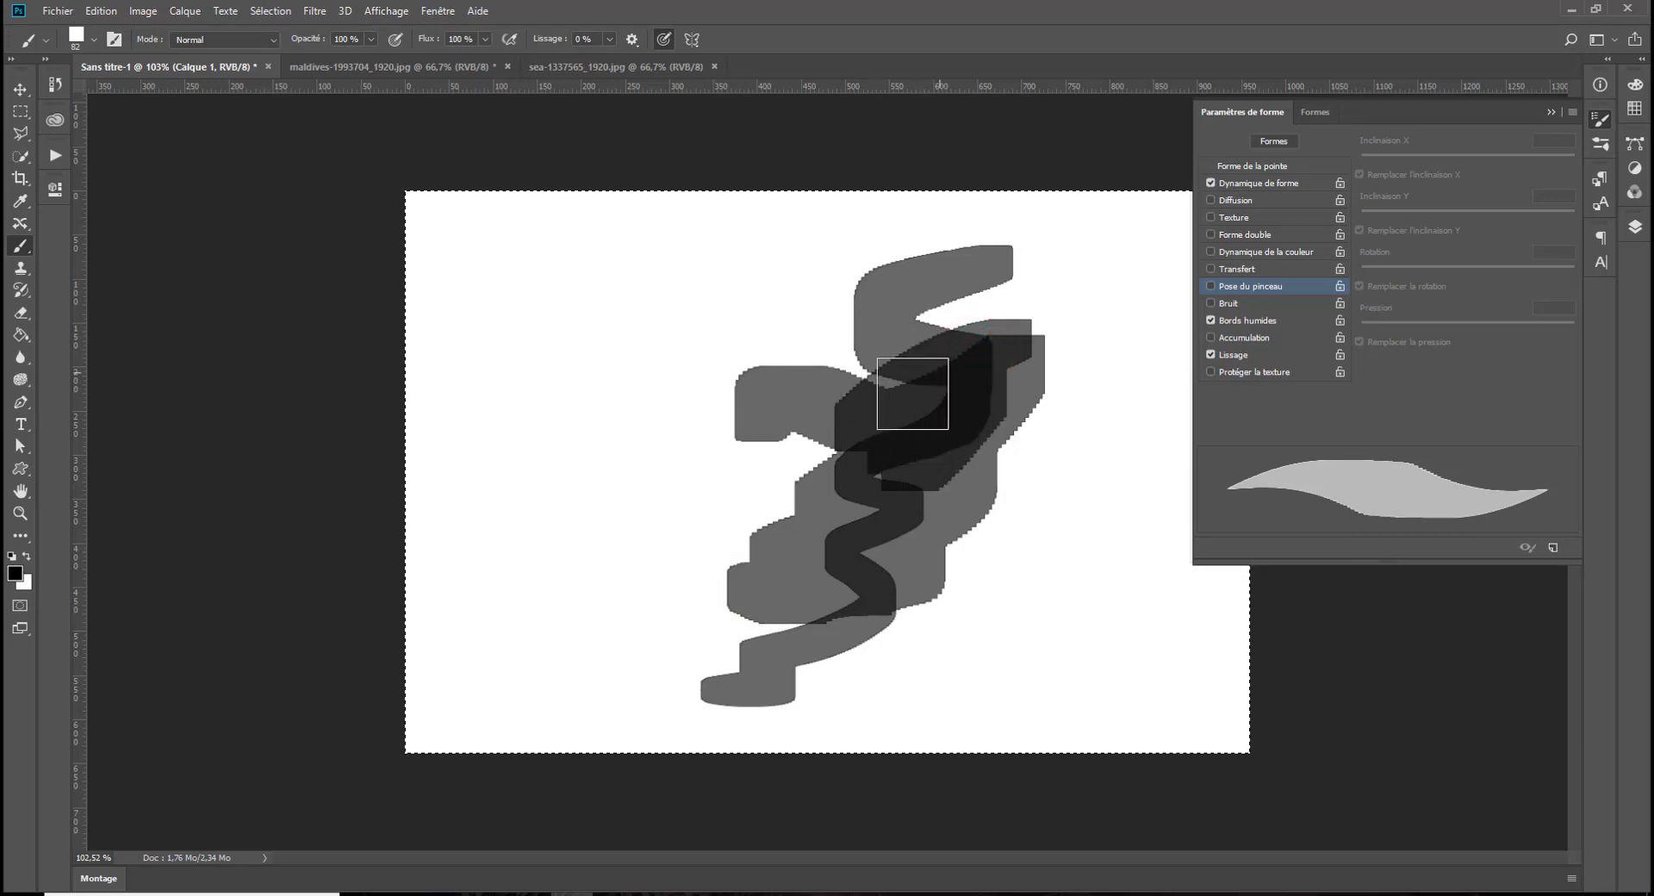
mouse_move(892, 379)
left_mouse_down()
mouse_move(982, 344)
mouse_move(904, 436)
left_mouse_up()
mouse_move(903, 427)
left_mouse_down()
mouse_move(995, 364)
mouse_move(908, 424)
left_mouse_up()
left_click_drag(985, 362, 922, 442)
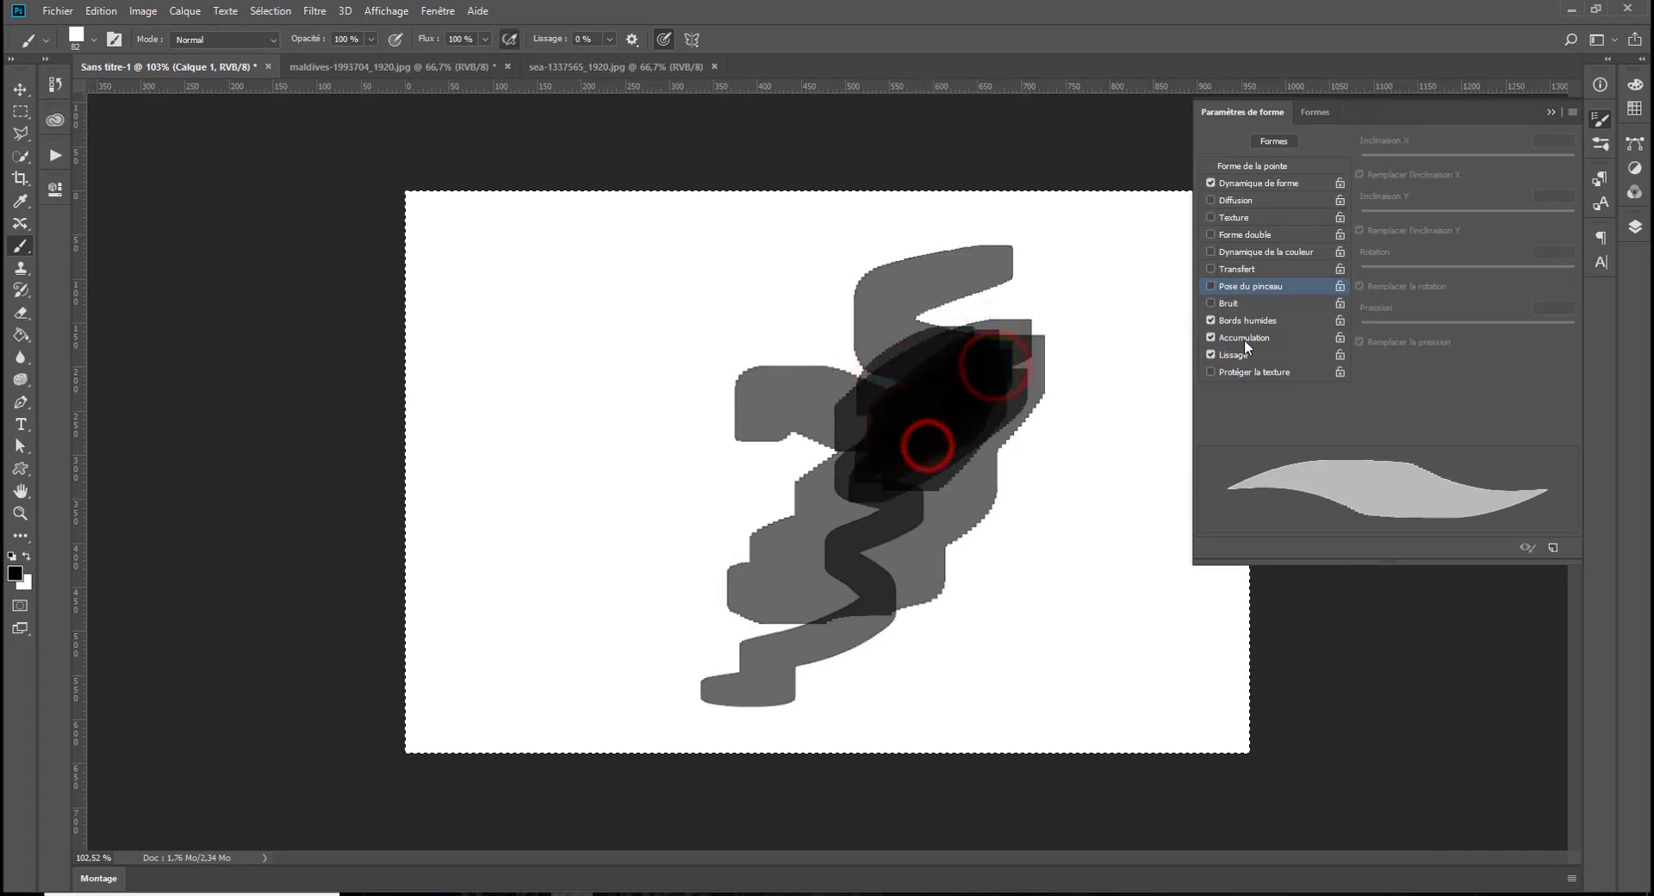
Turn off Wet Edges, paint overlapping solid black diagonal strokes beside the grey ones, and clear the layer
left_click(1211, 321)
left_click_drag(564, 277, 476, 393)
left_click_drag(479, 394, 616, 291)
left_click_drag(636, 286, 500, 403)
mouse_move(508, 400)
left_mouse_down()
mouse_move(637, 297)
mouse_move(511, 415)
left_mouse_up()
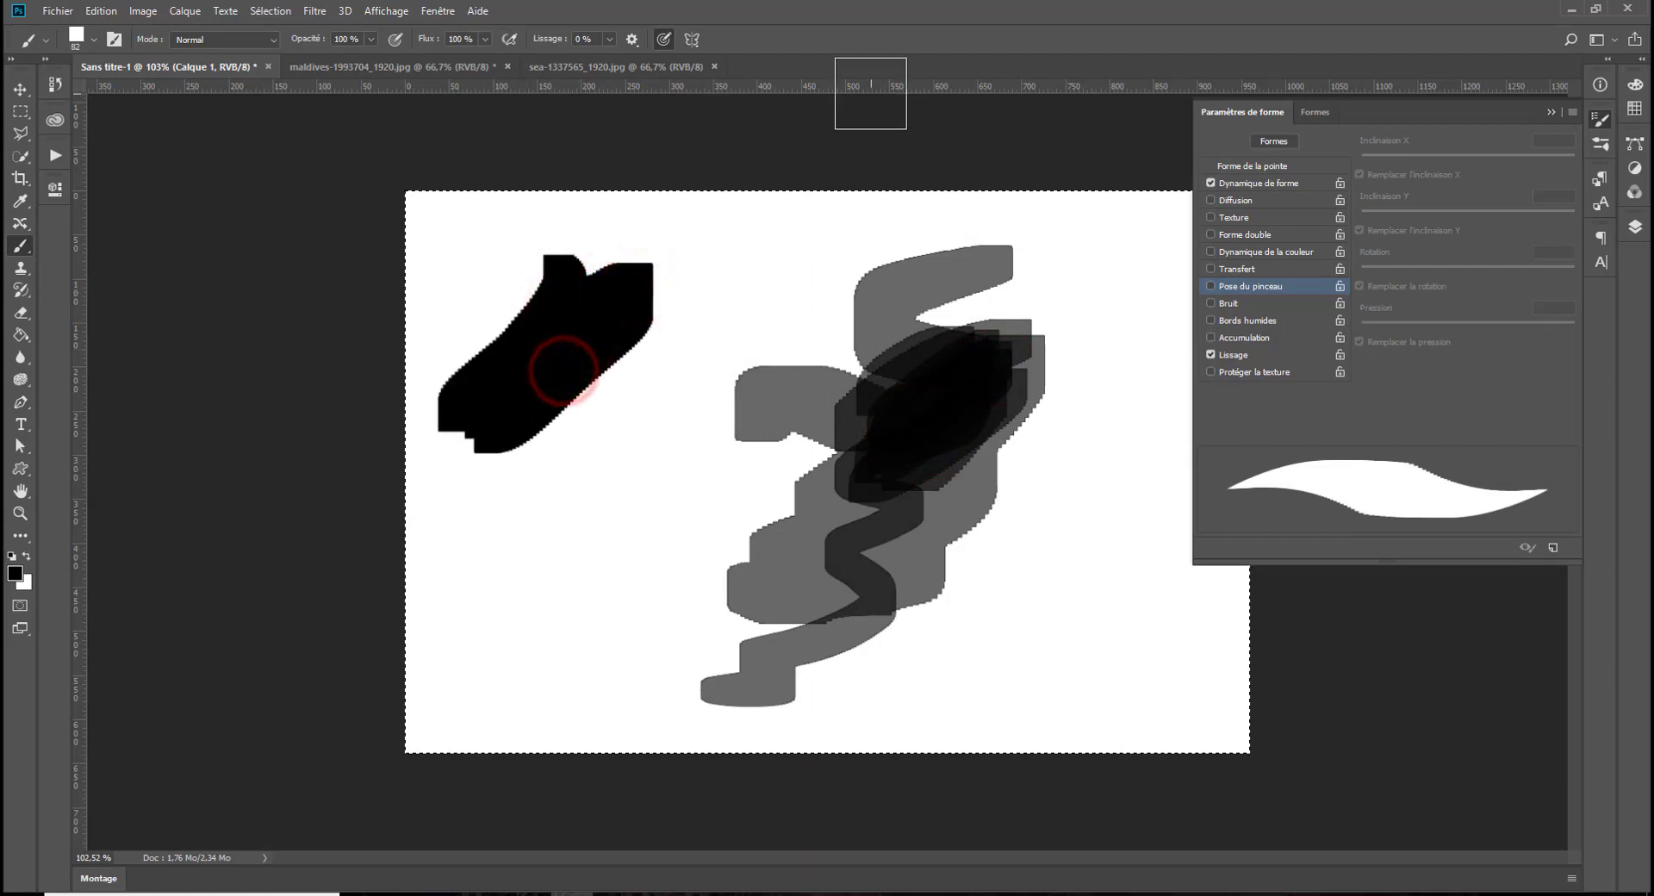
key("Delete")
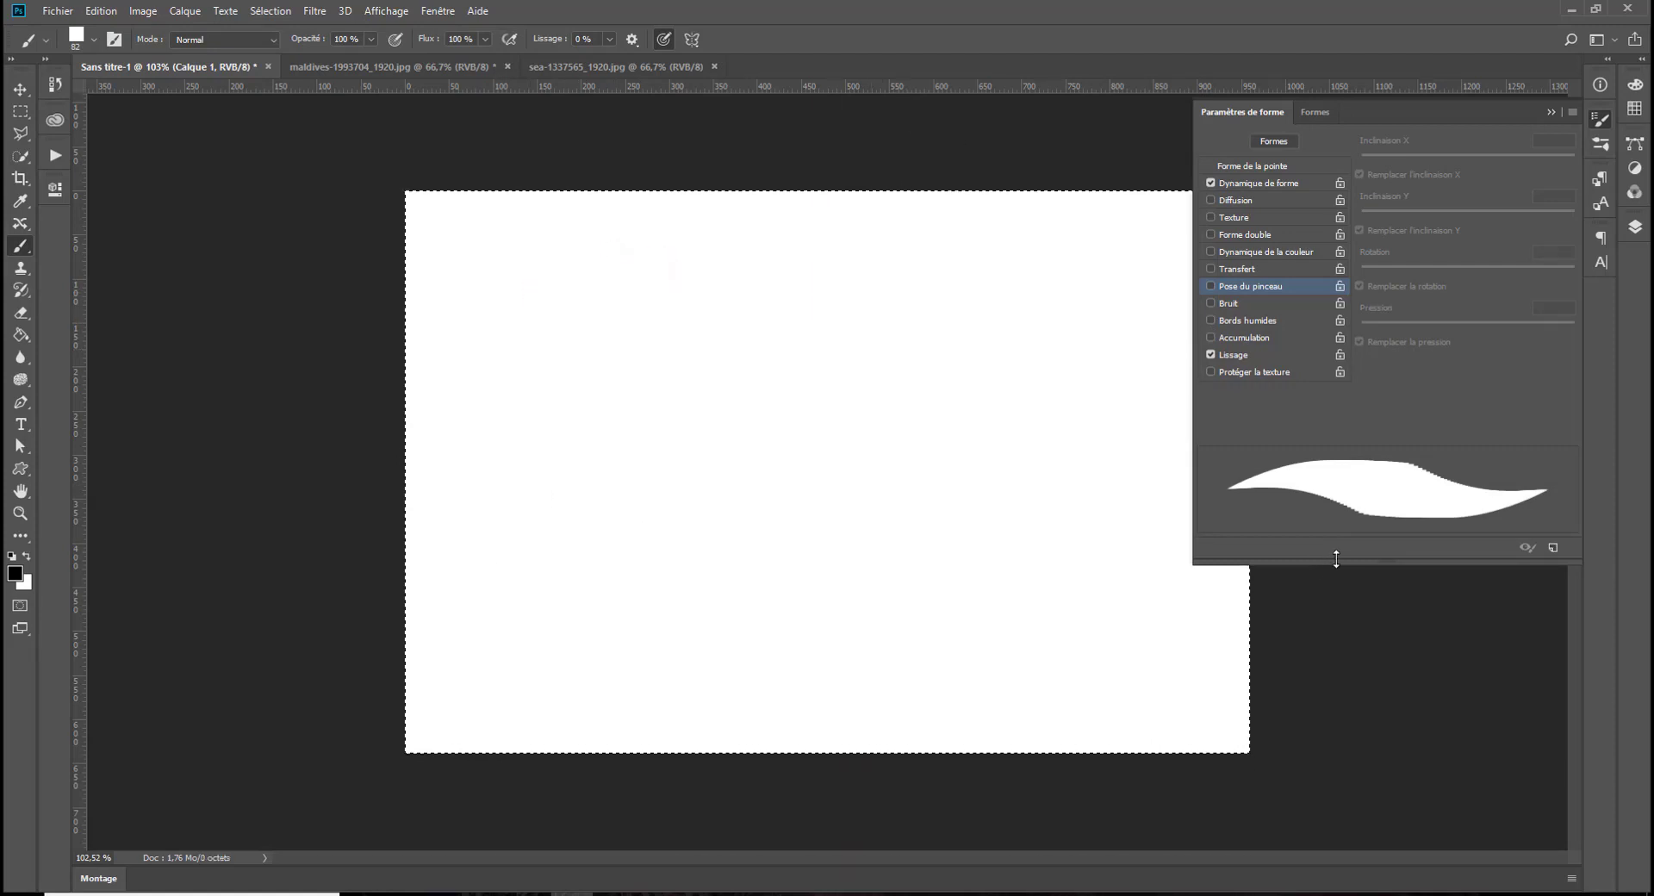
Enable Build-up and paint one long, winding black stroke across the canvas, keeping Brush Pose off
left_click(1211, 337)
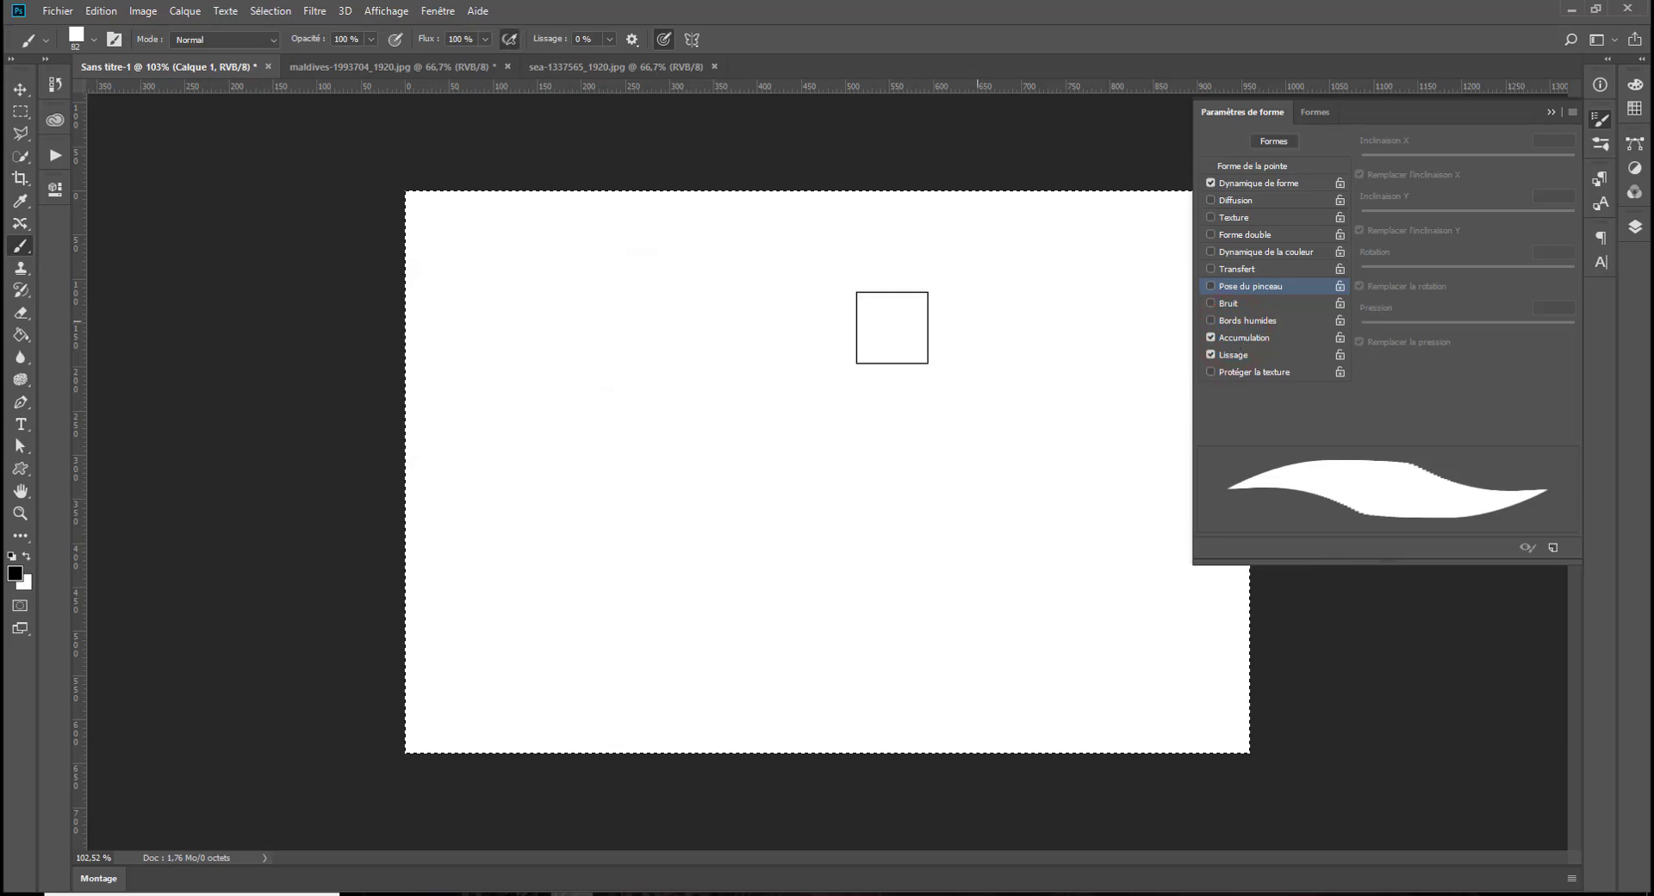
mouse_move(957, 305)
left_mouse_down()
mouse_move(817, 380)
mouse_move(714, 599)
mouse_move(745, 558)
mouse_move(694, 546)
mouse_move(895, 448)
mouse_move(520, 480)
mouse_move(650, 241)
left_mouse_up()
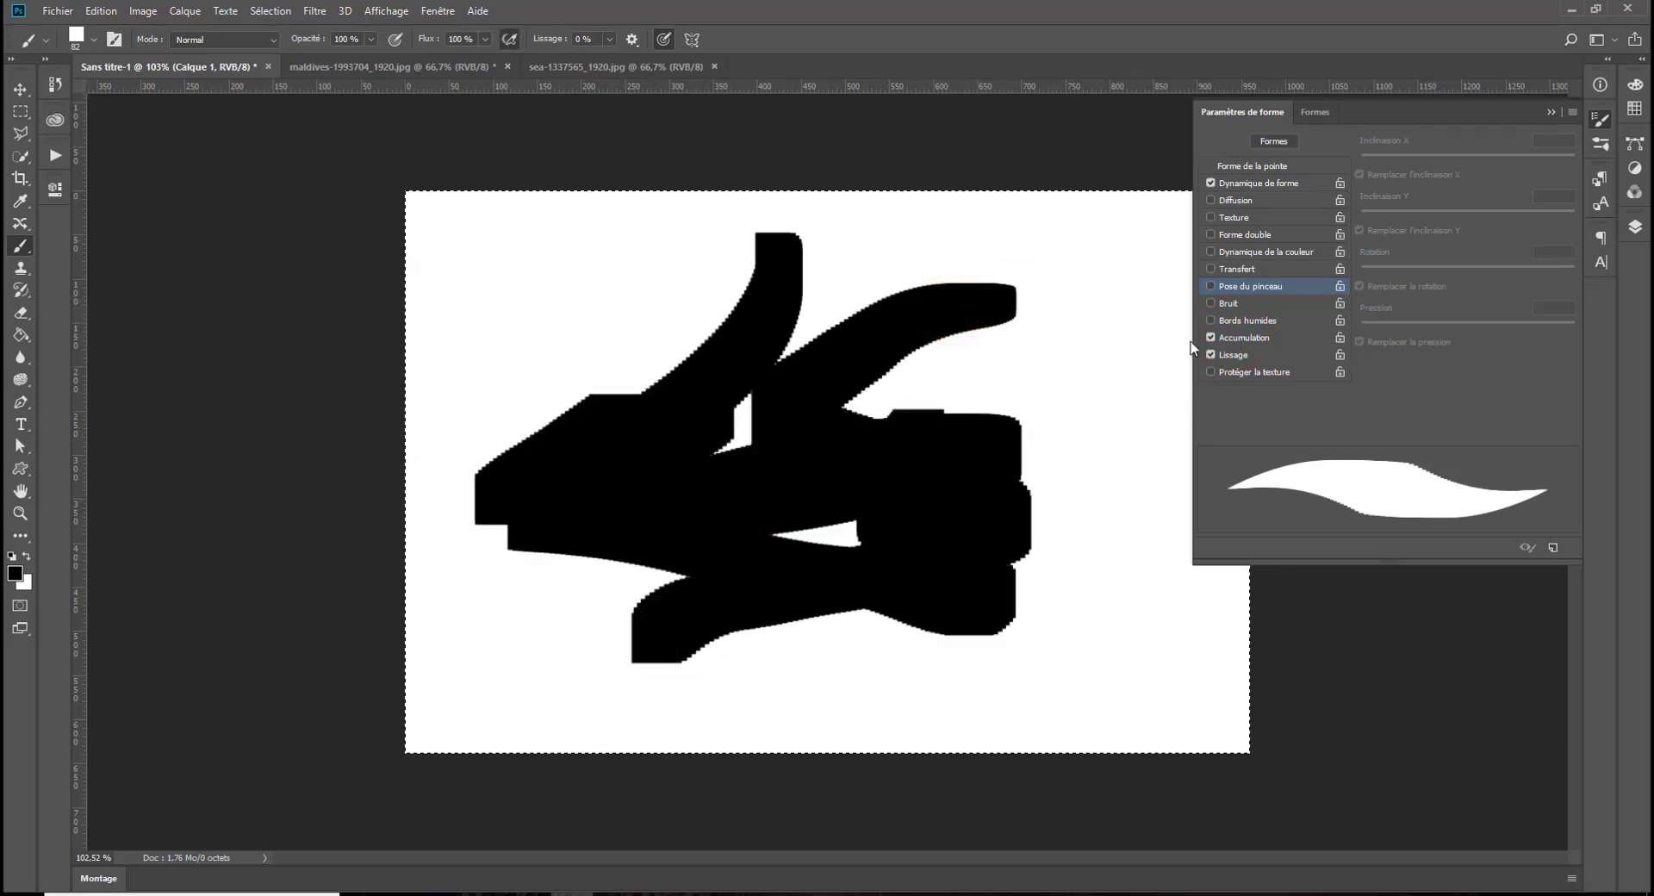
left_click(1210, 286)
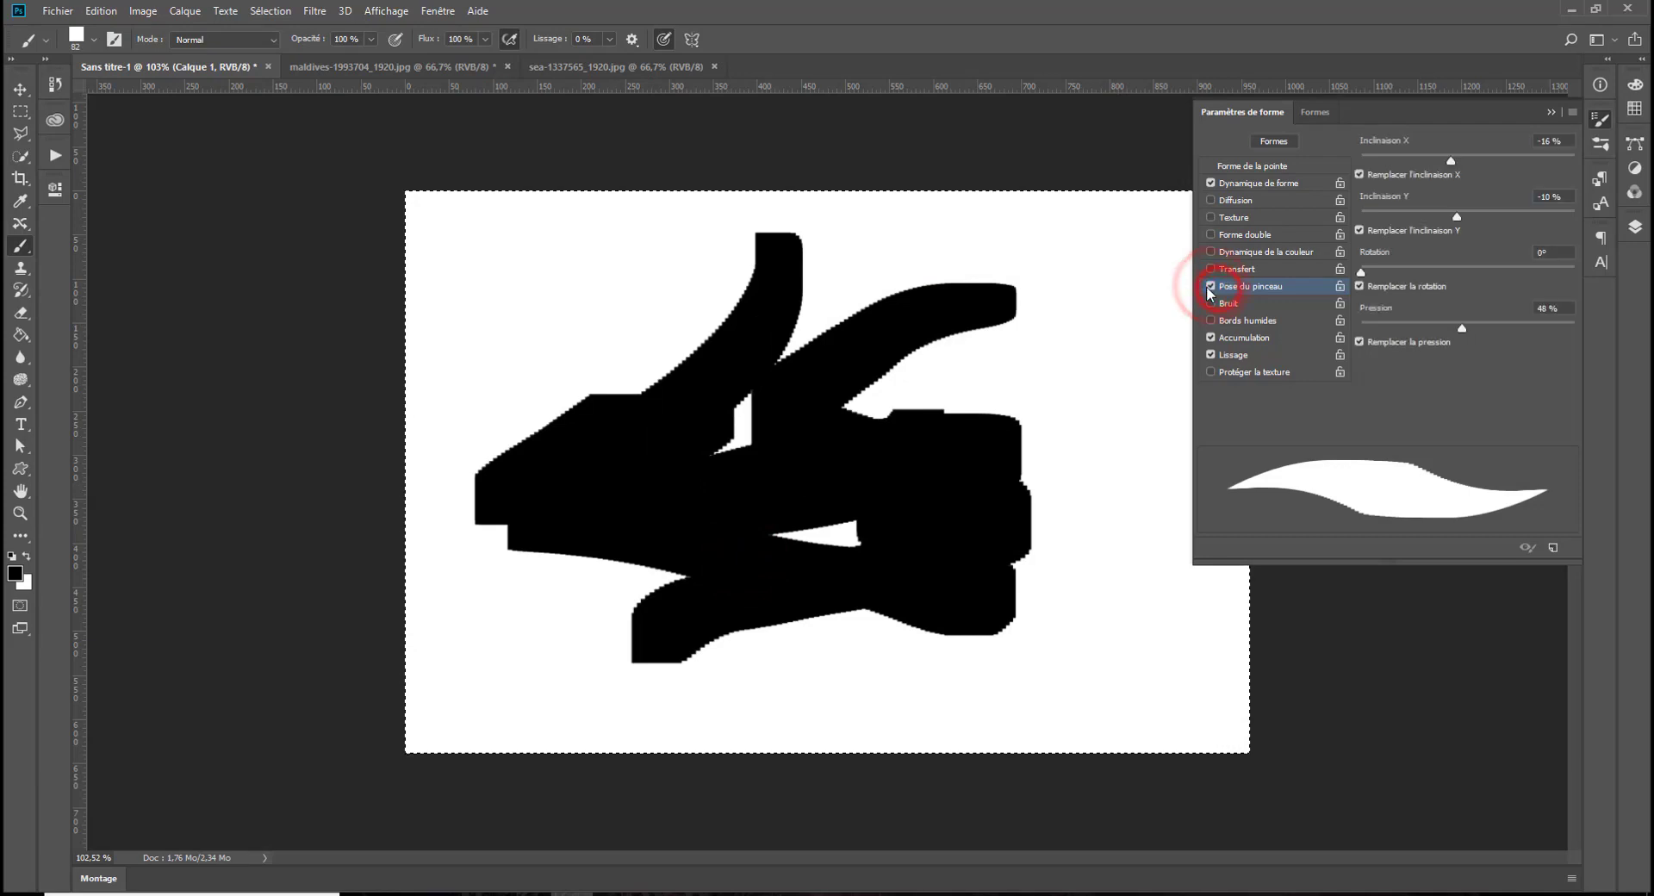
left_click(1211, 286)
Enable Transfer, paint overlapping translucent strokes beside the black shape, and clear the layer
left_click(1211, 270)
mouse_move(1122, 315)
left_mouse_down()
mouse_move(1129, 421)
mouse_move(1095, 479)
mouse_move(1065, 424)
mouse_move(1122, 385)
left_mouse_up()
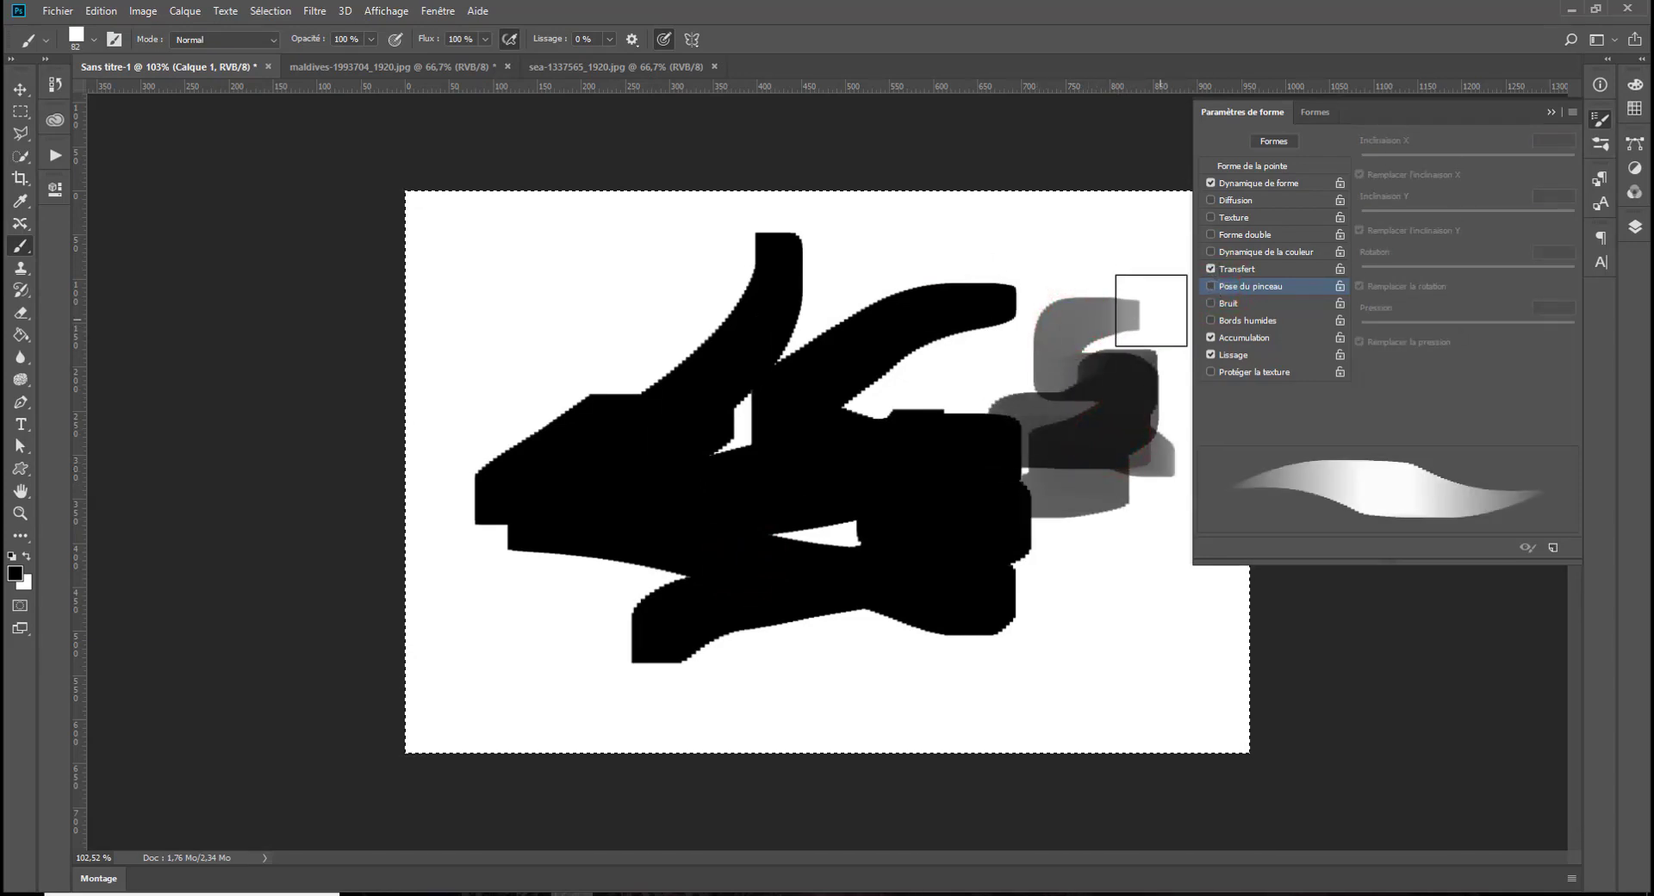
mouse_move(1165, 300)
left_mouse_down()
mouse_move(1098, 356)
mouse_move(1136, 419)
mouse_move(1087, 505)
left_mouse_up()
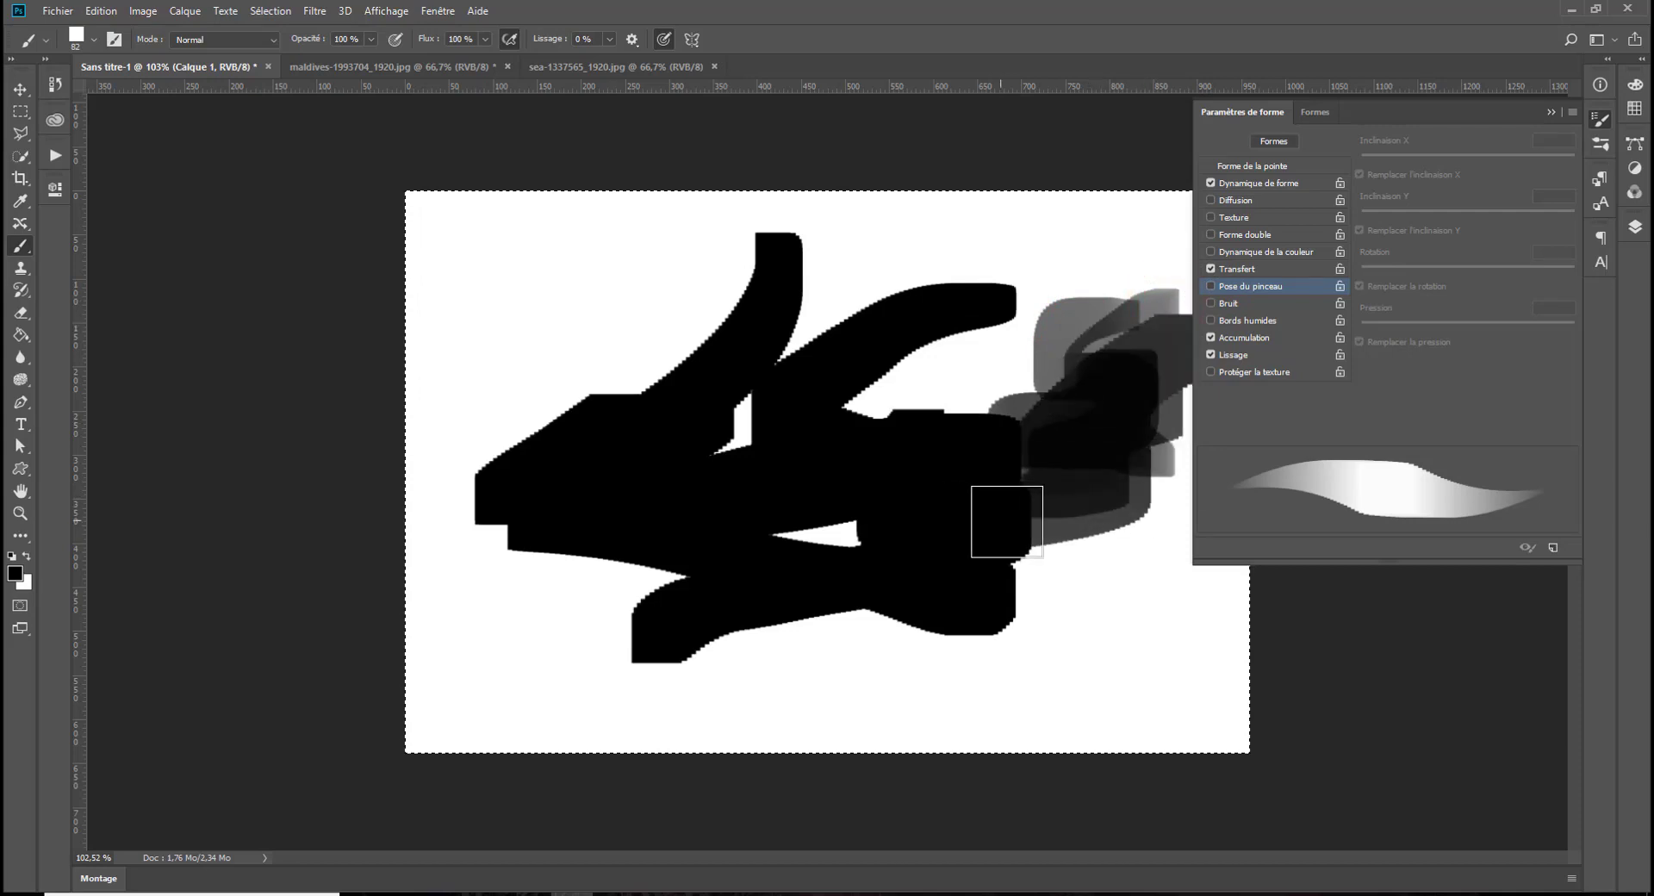
key("Delete")
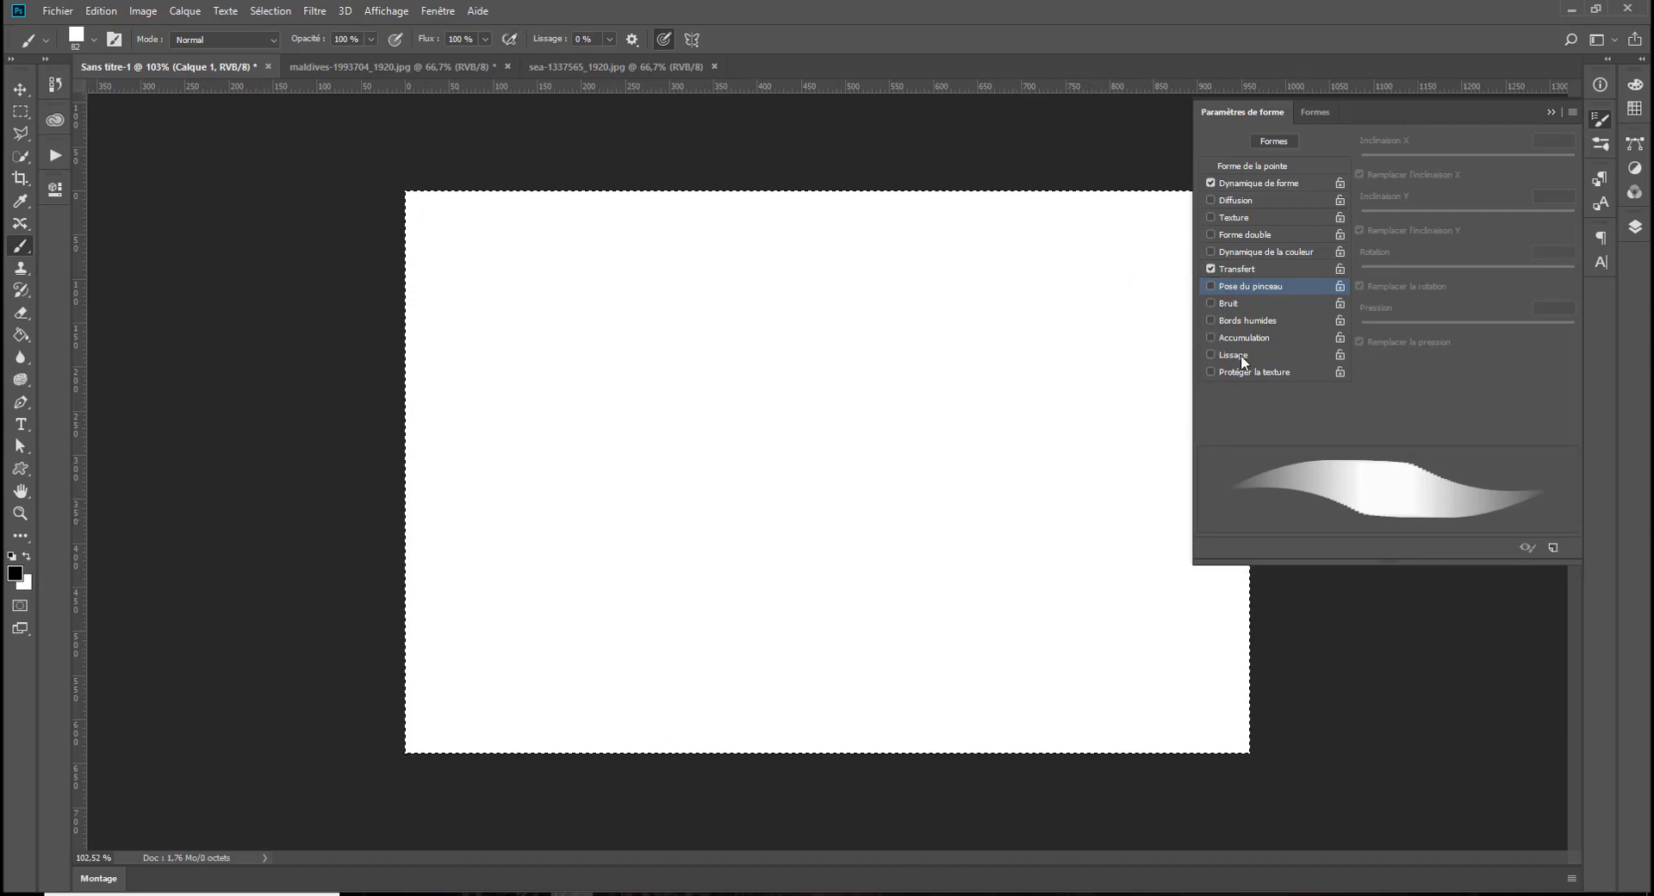
Paint three S-shaped strokes to compare Build-up and Smoothing off, Build-up on, and both options on
mouse_move(1046, 344)
left_mouse_down()
mouse_move(1034, 470)
mouse_move(749, 569)
left_mouse_up()
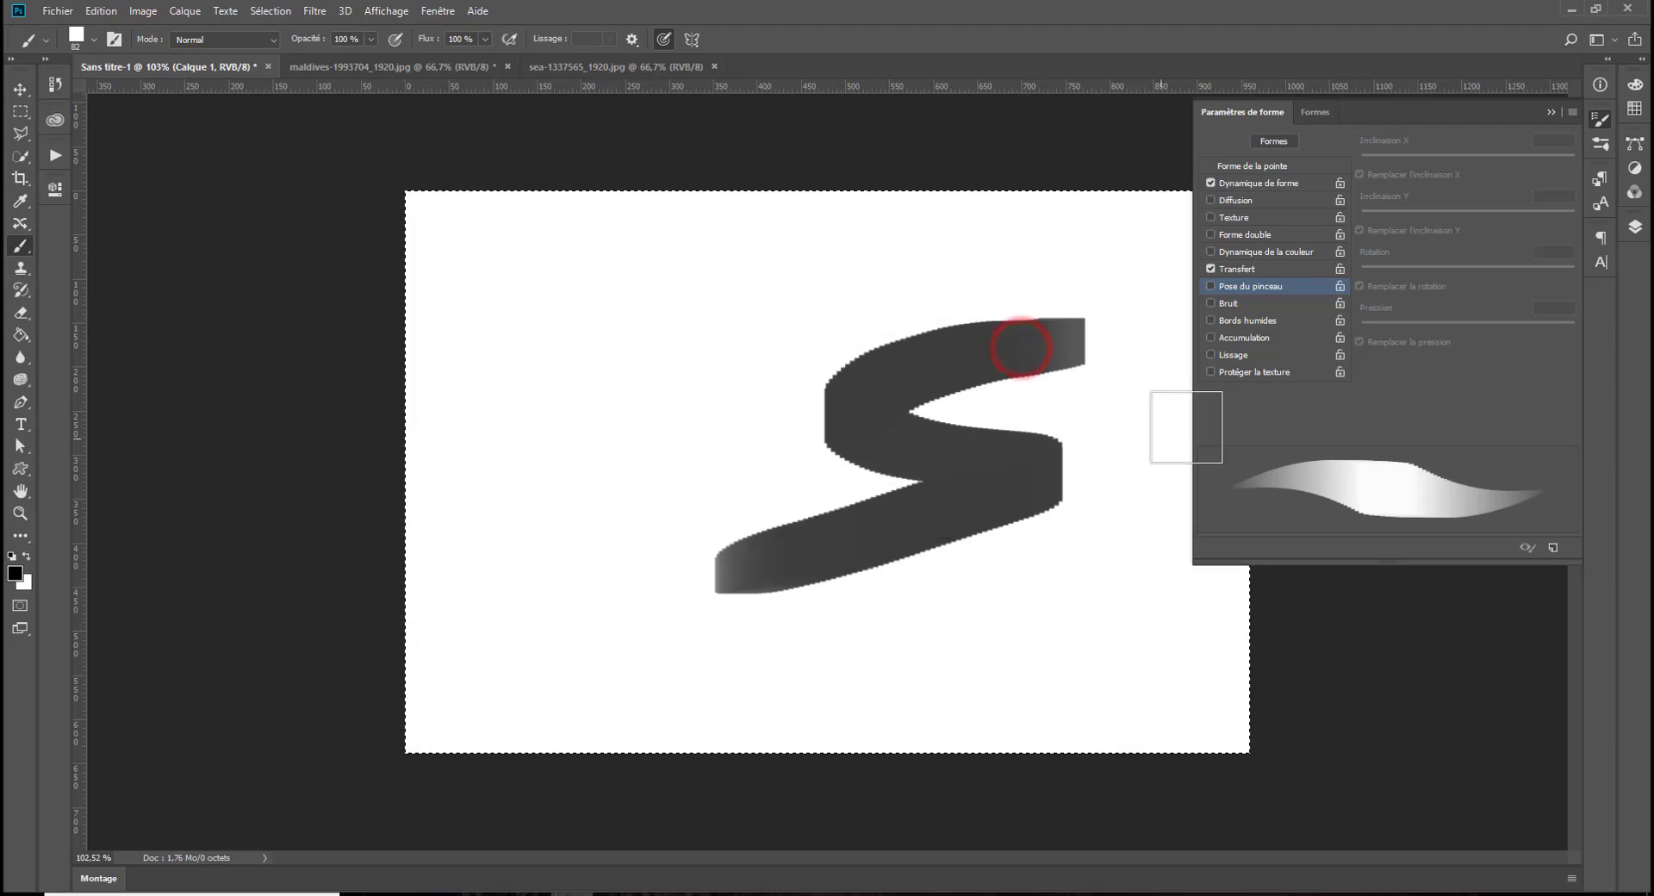
left_click(1232, 336)
mouse_move(863, 265)
left_mouse_down()
mouse_move(758, 336)
mouse_move(663, 455)
left_mouse_up()
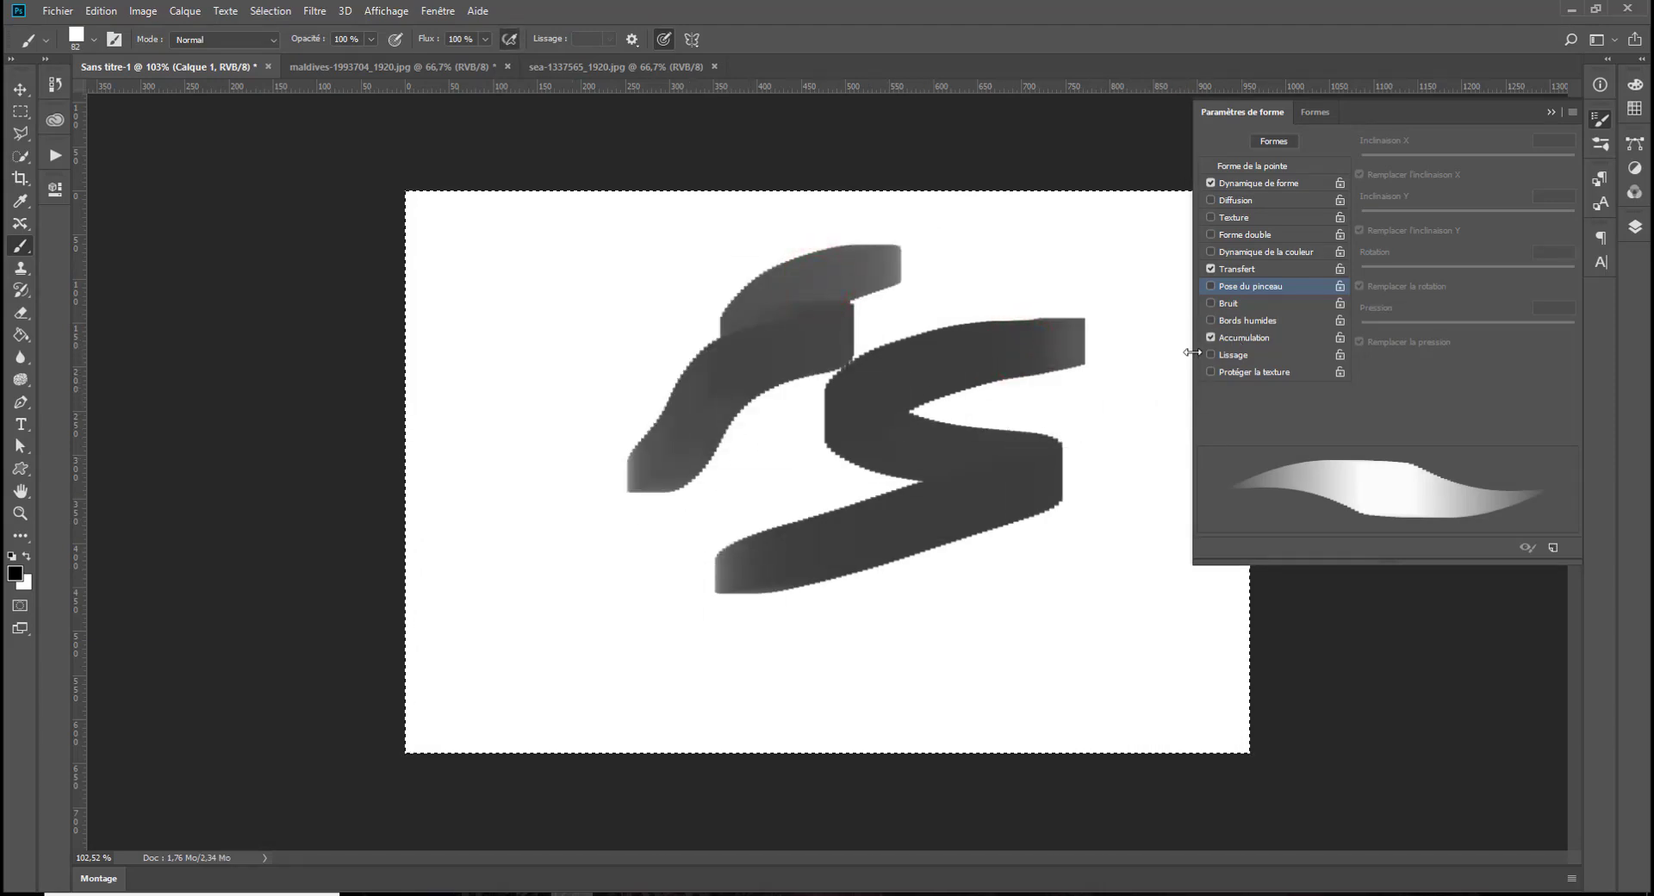
mouse_move(628, 243)
left_mouse_down()
mouse_move(635, 315)
mouse_move(469, 431)
left_mouse_up()
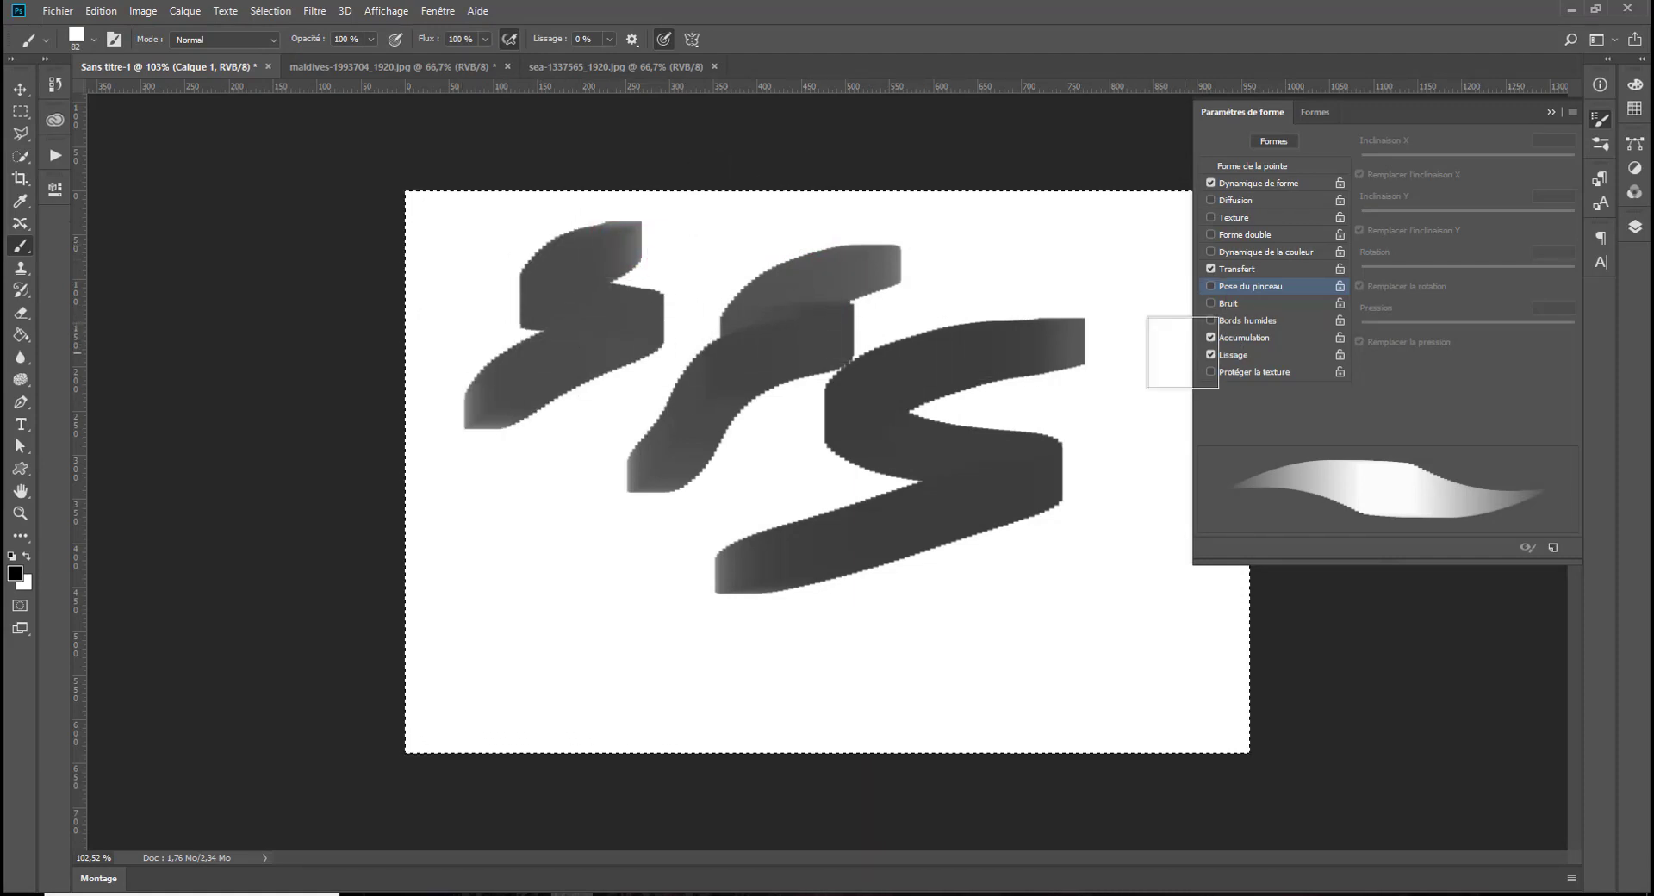
Enable Protect Texture with Build-up off and Smoothing on, paint a winding stroke along the lower canvas, and clear the layer
left_click(1211, 371)
left_click(1212, 337)
left_click(1212, 354)
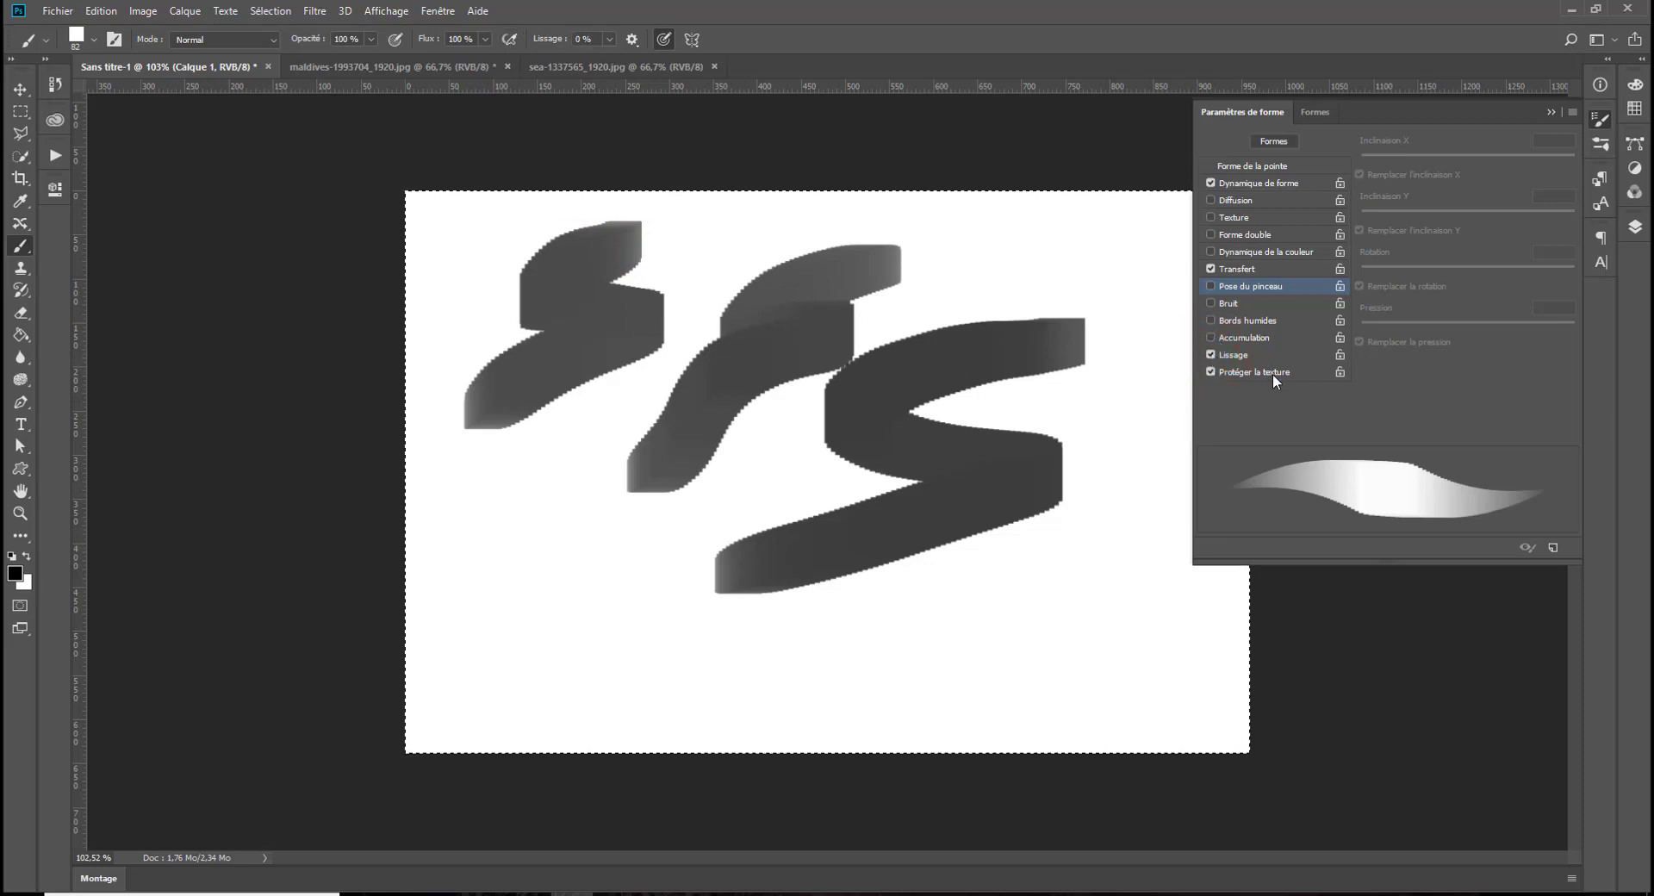
mouse_move(1088, 571)
left_mouse_down()
mouse_move(912, 675)
mouse_move(655, 720)
left_mouse_up()
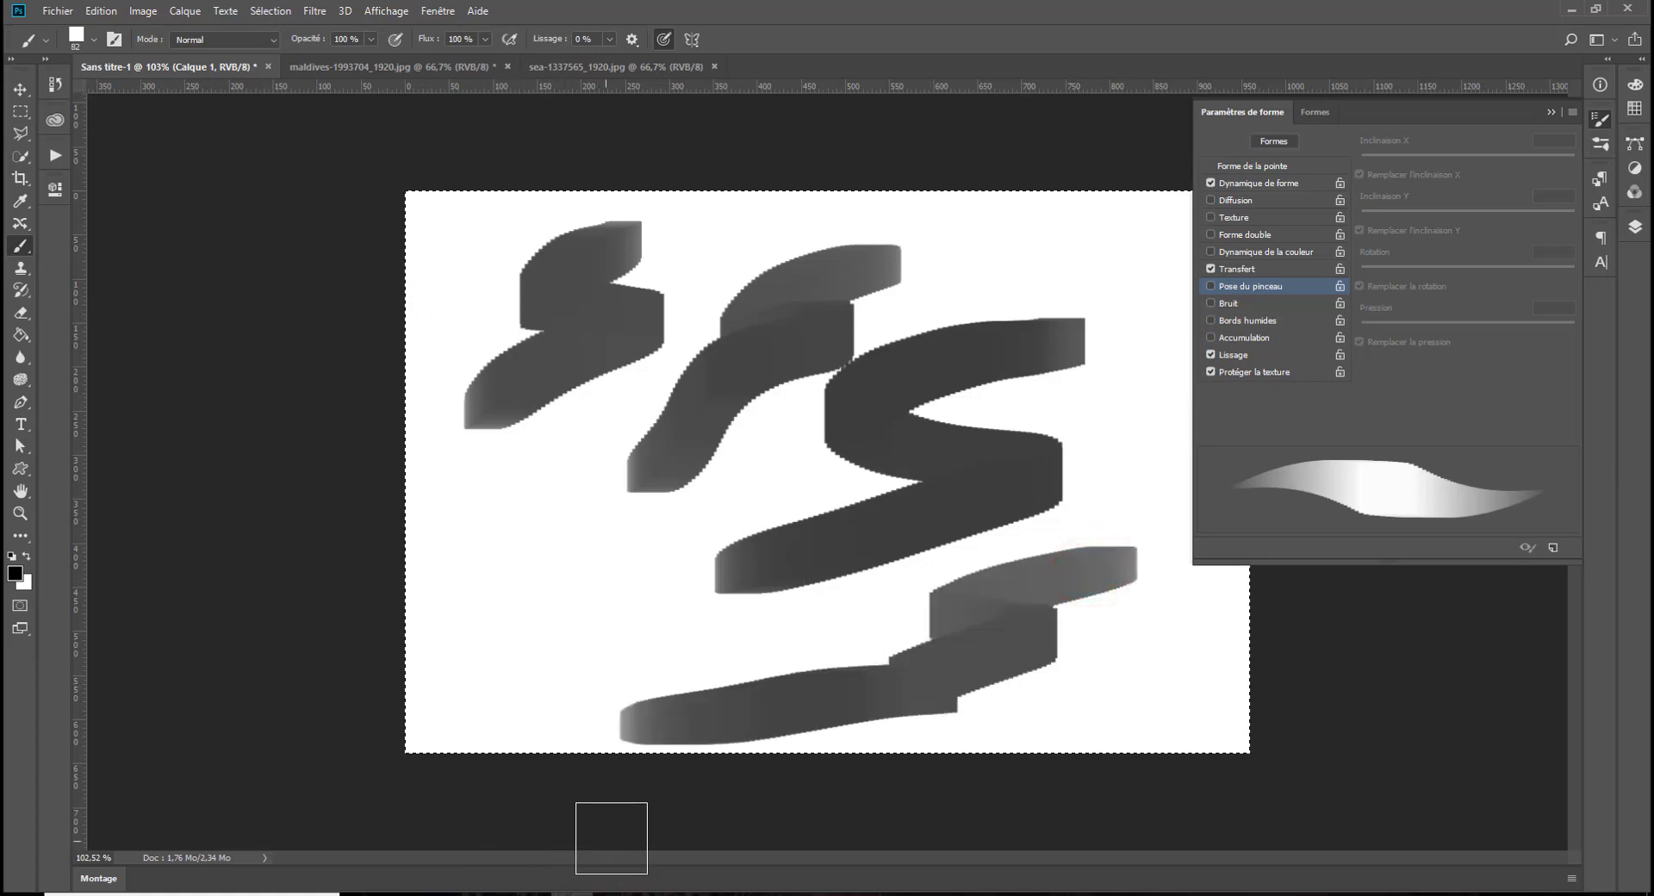
key("Delete")
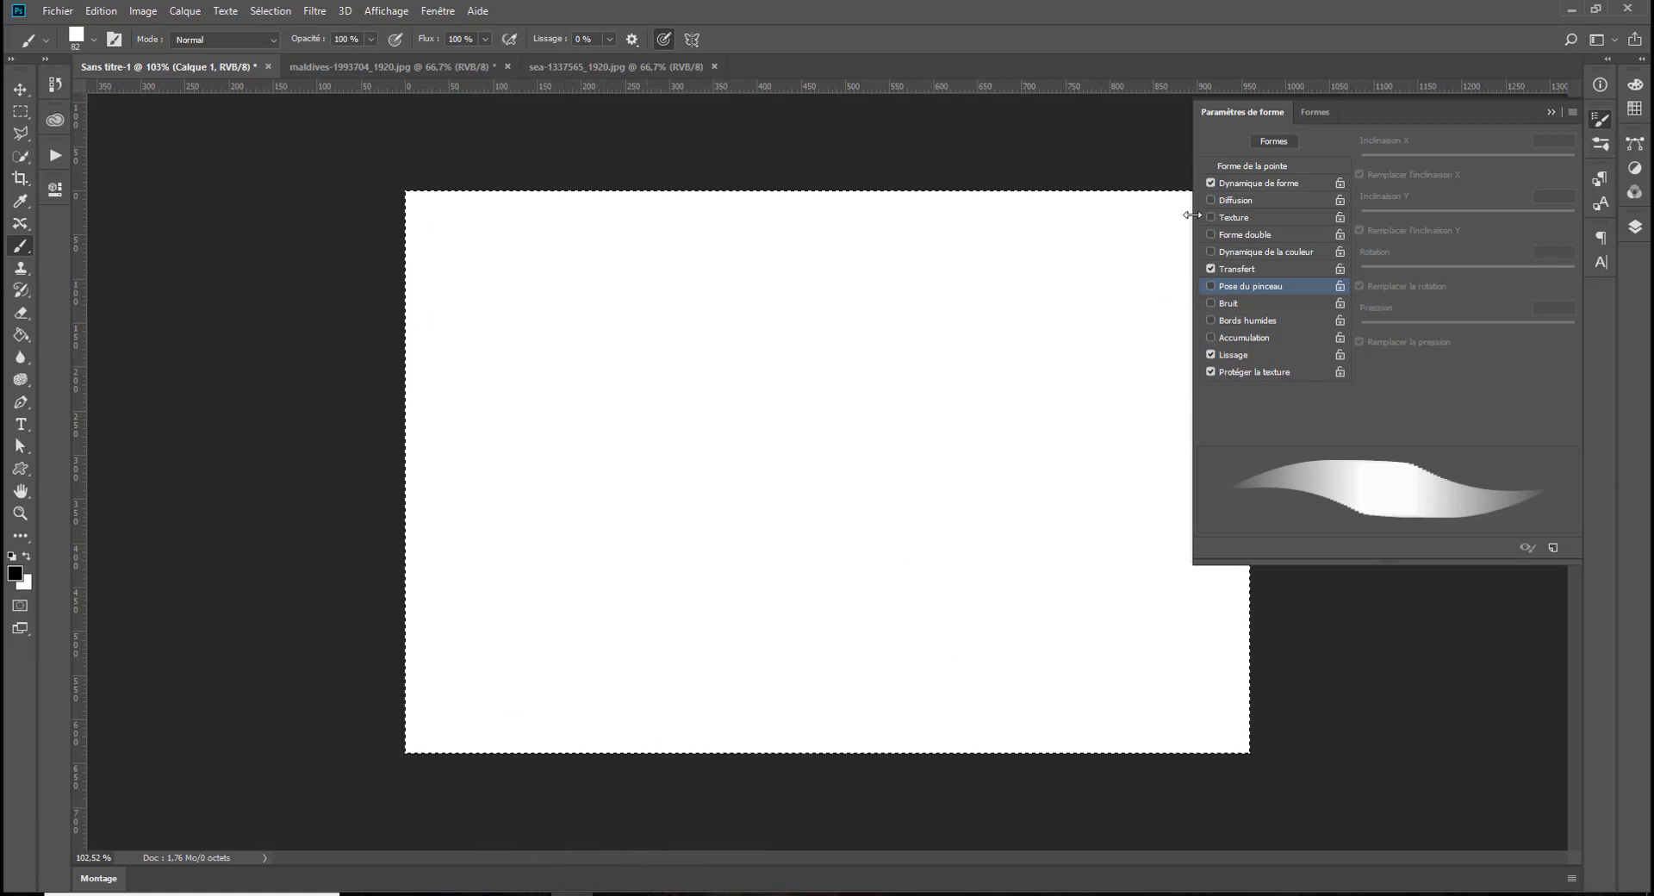
Show the Brush Tip Shape settings, paint a tapered zigzag stroke across the canvas, and clear the layer
left_click(1261, 166)
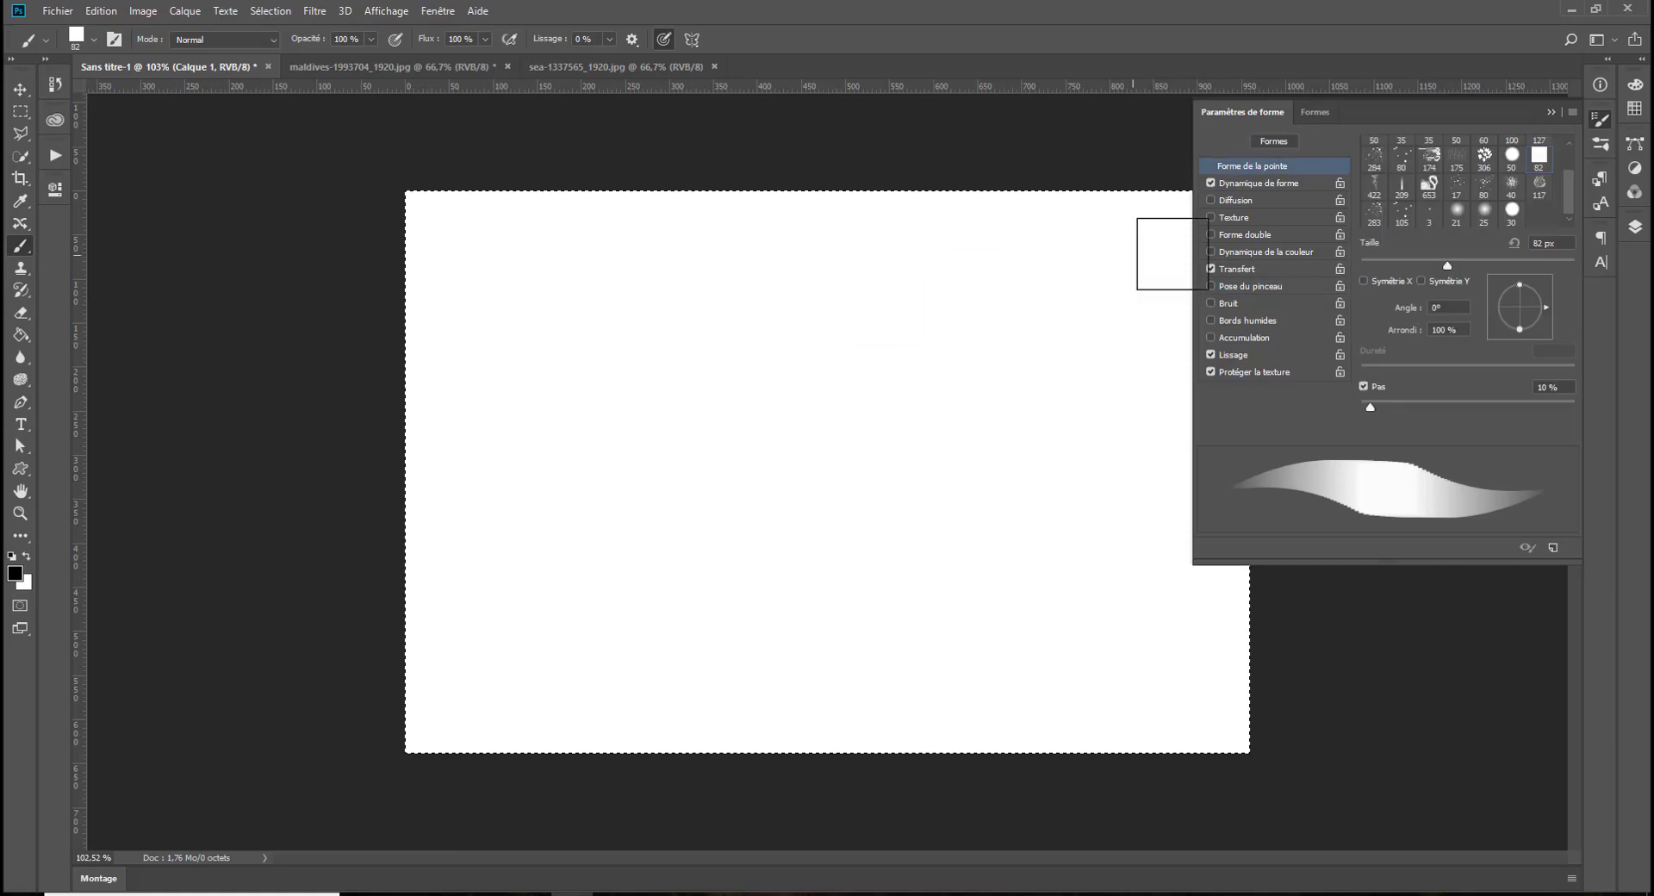
mouse_move(1080, 274)
left_mouse_down()
mouse_move(987, 393)
mouse_move(643, 591)
left_mouse_up()
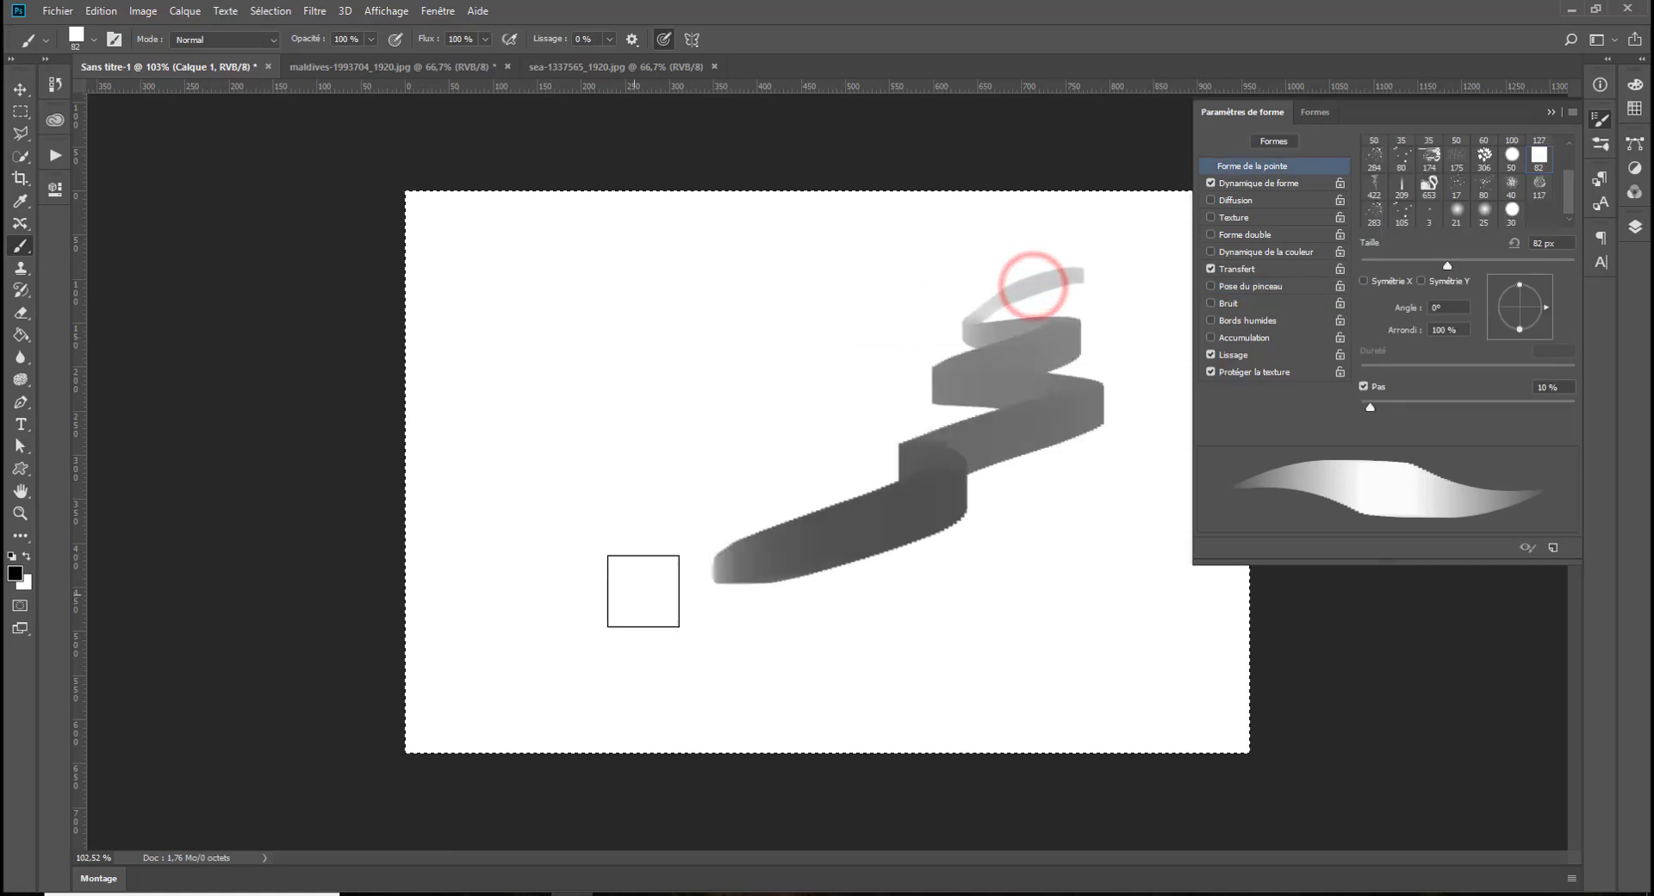
key("Delete")
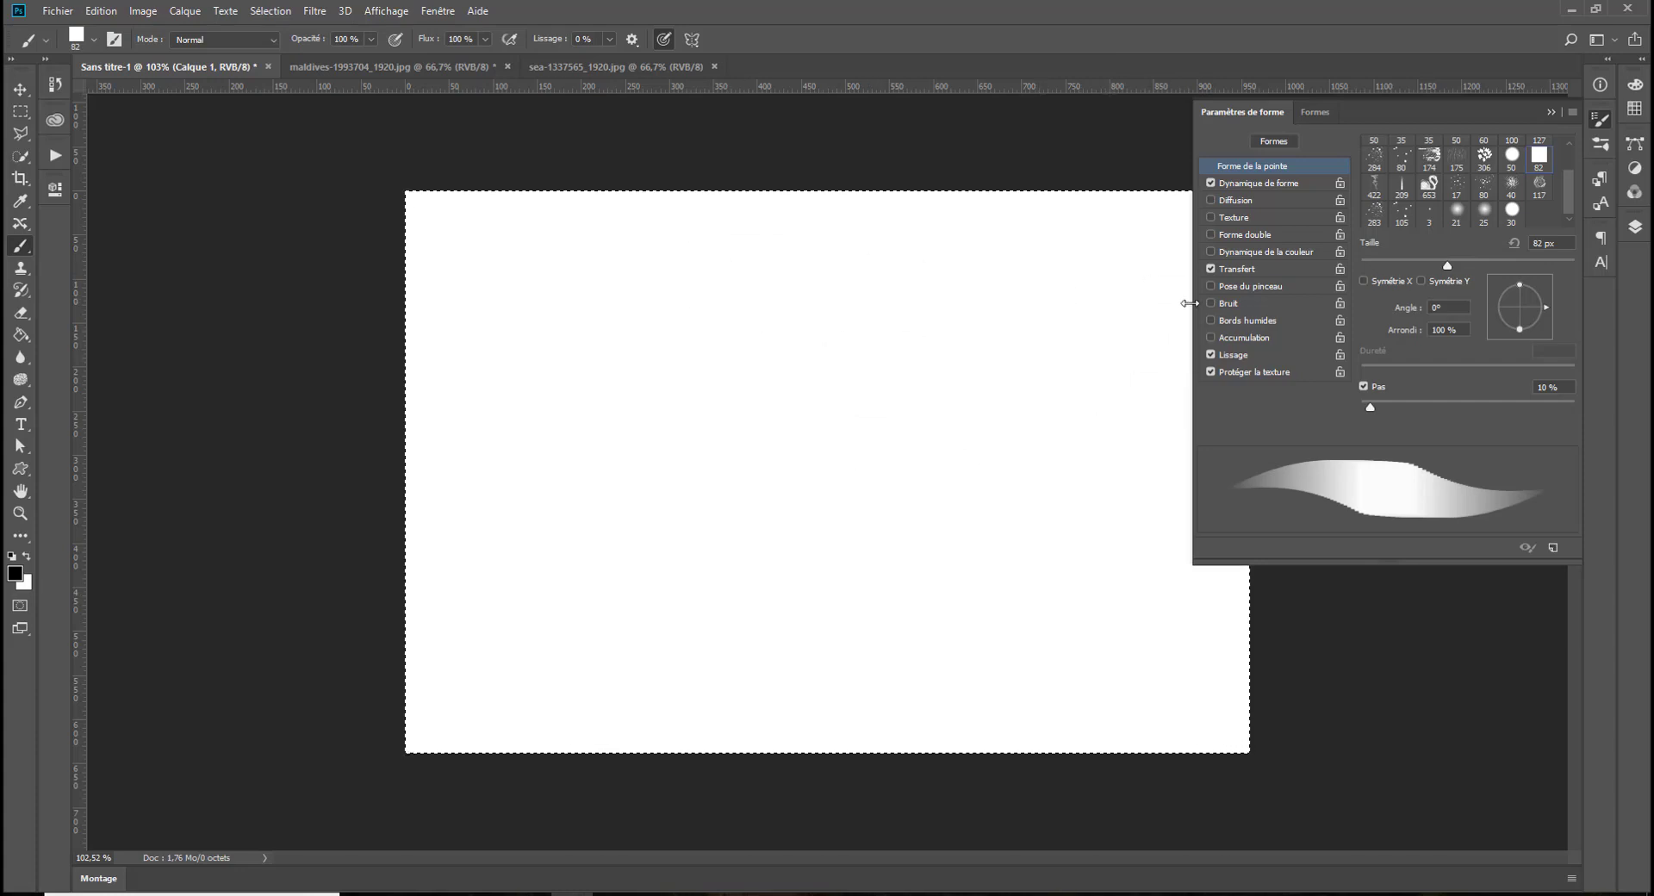
Review the Transfer, Scattering and Dual Brush settings, keeping Scattering and Dual Brush turned off
left_click(1236, 269)
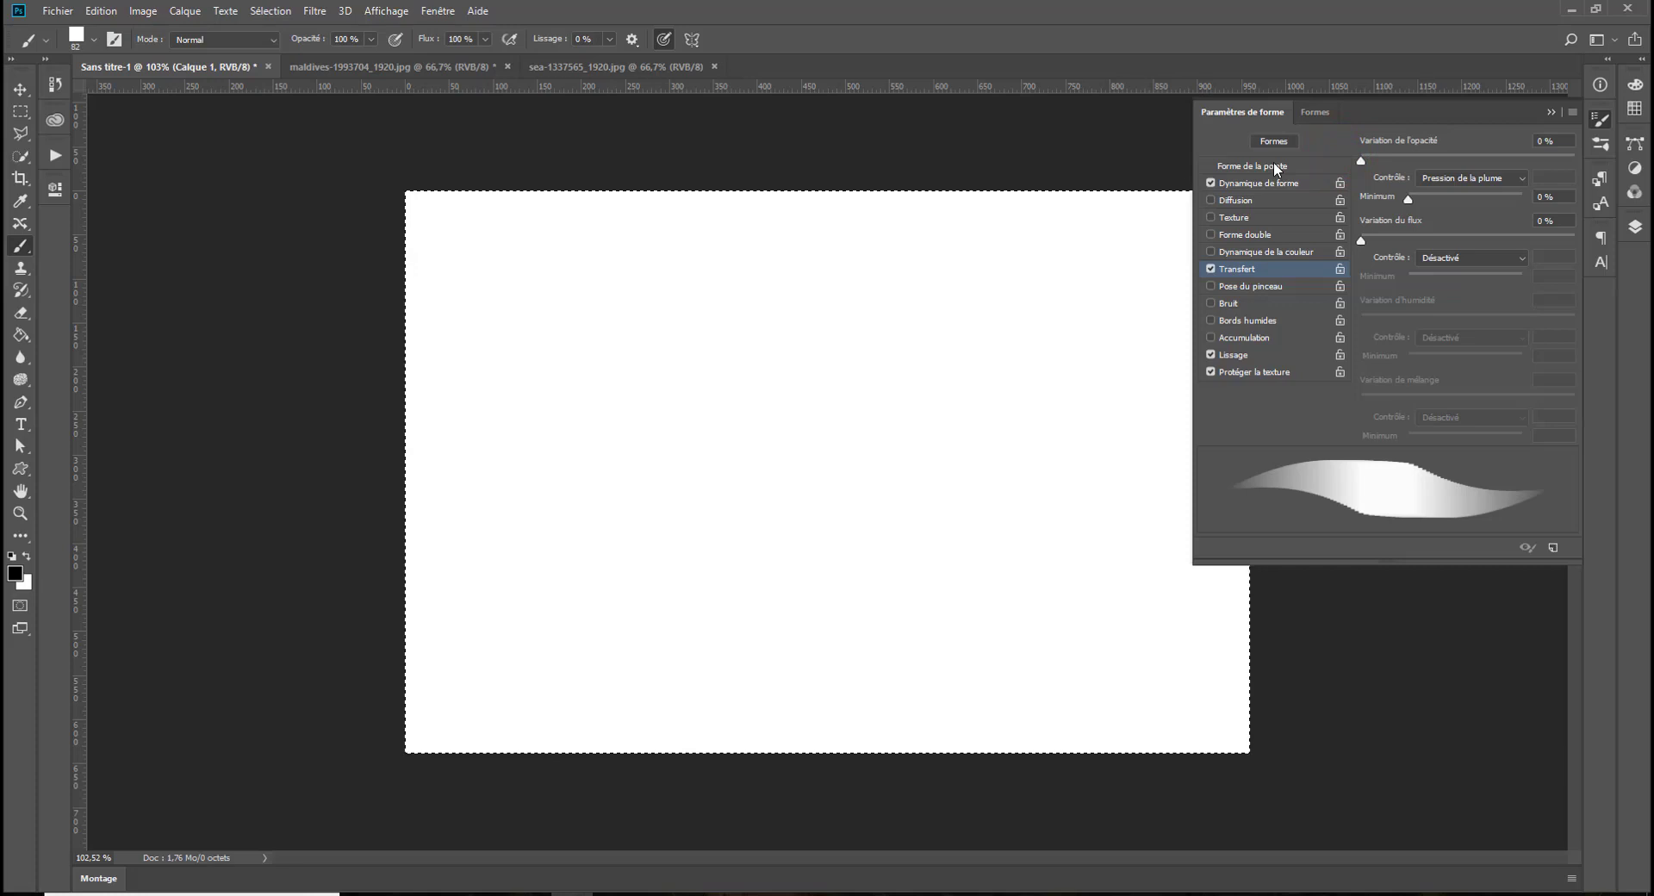
left_click(1241, 200)
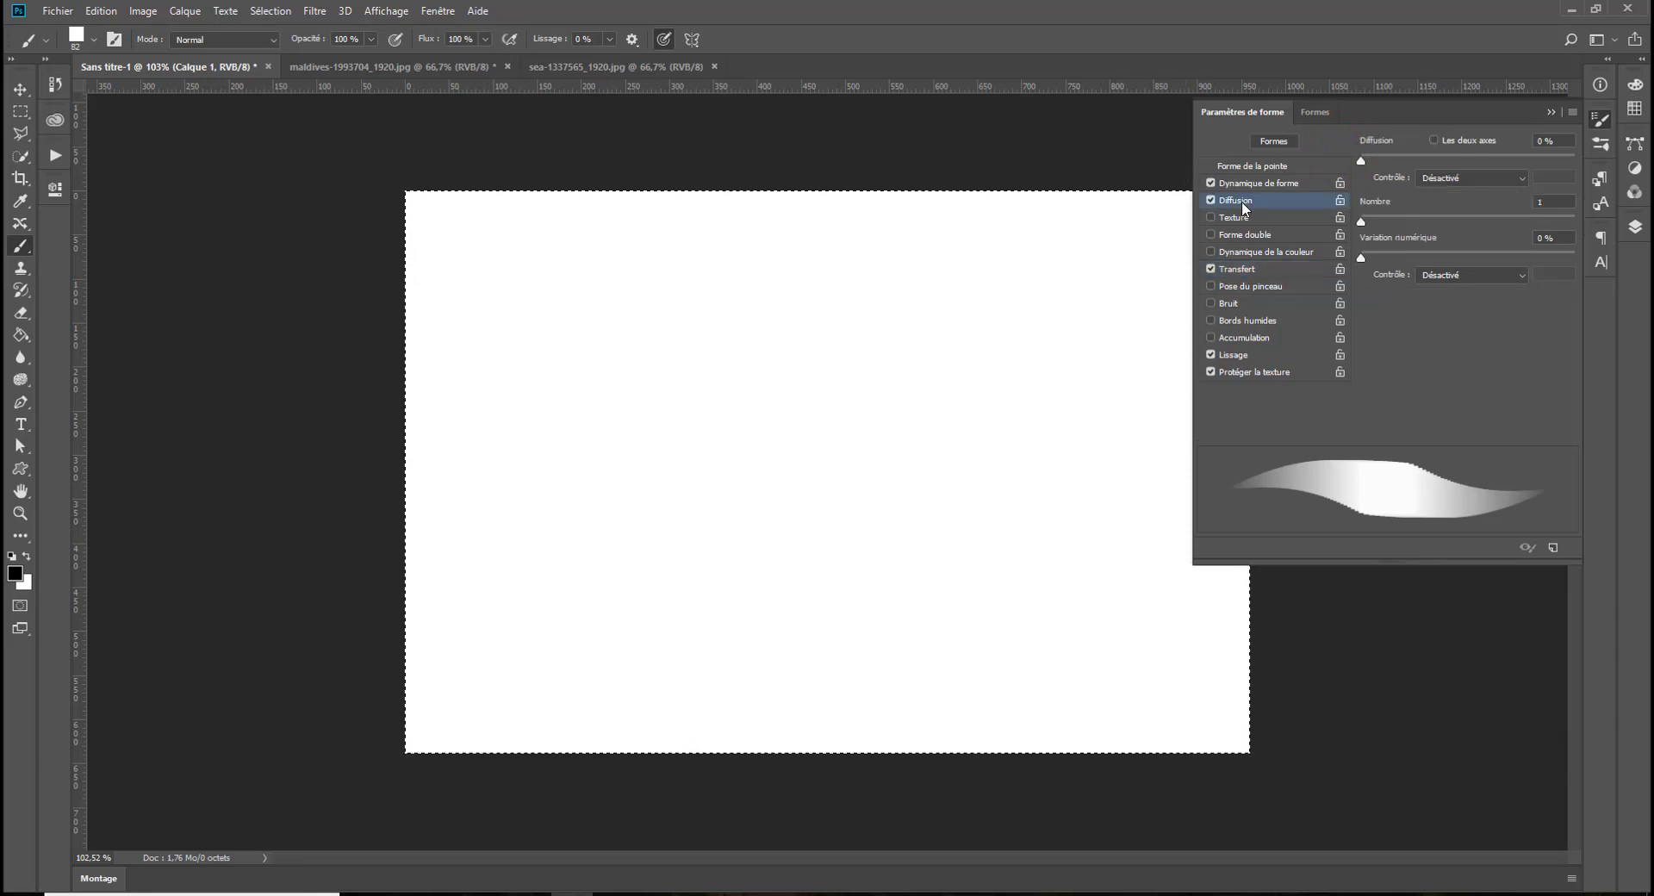
left_click(1210, 200)
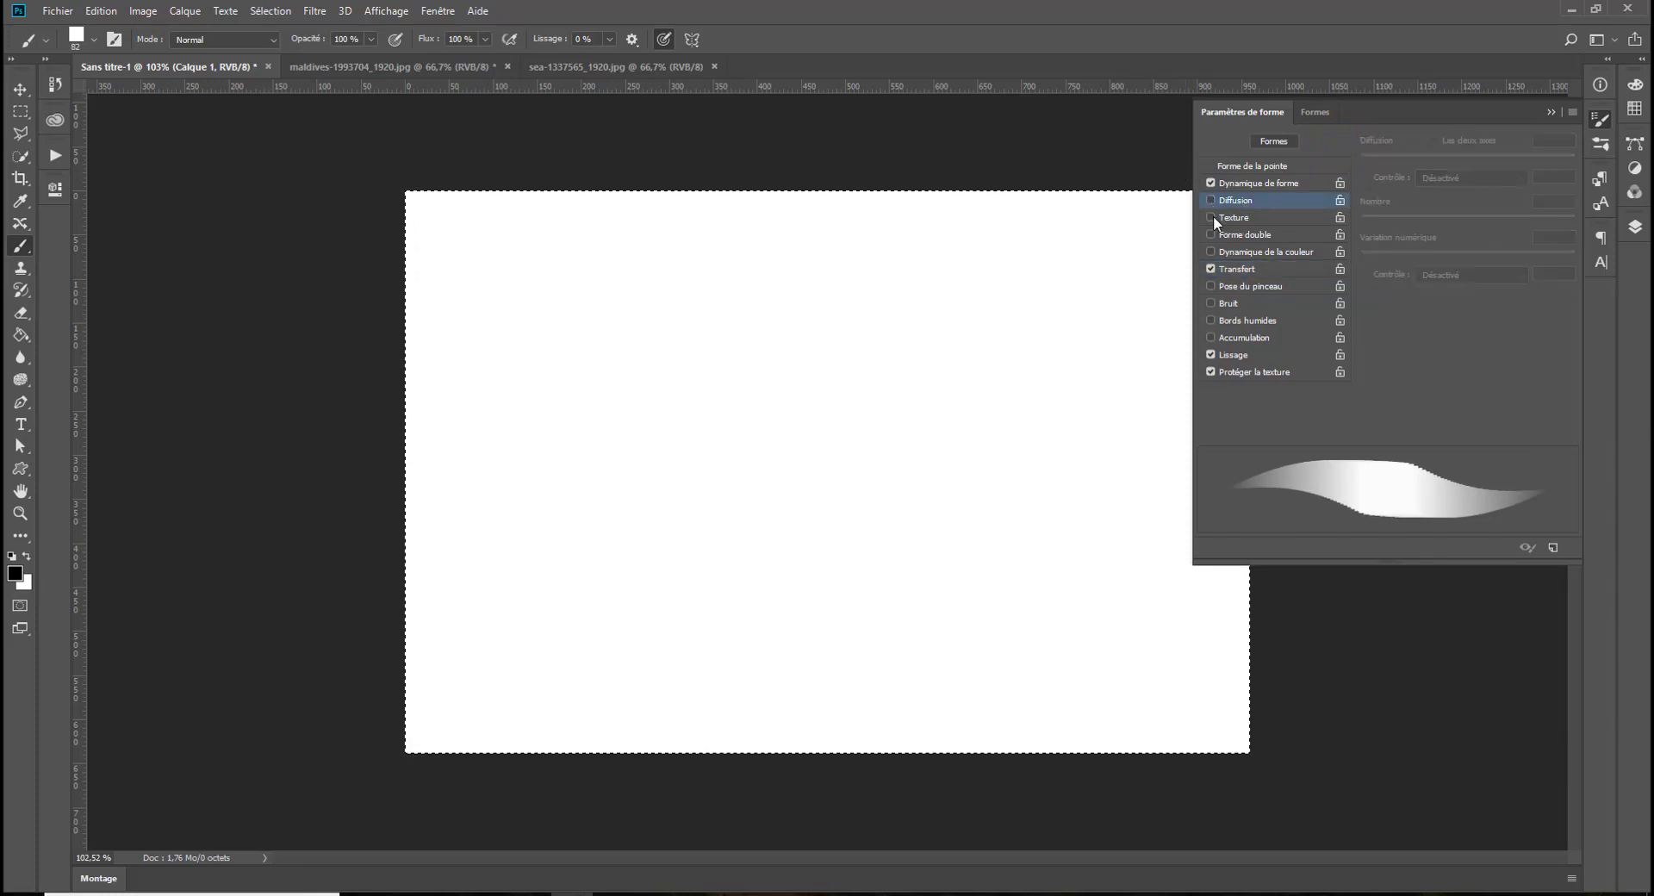
left_click(1244, 235)
left_click(1210, 234)
Enable Color Dynamics, clear two test strokes, and paint an S-shaped stroke with Transfer turned off
left_click(1261, 251)
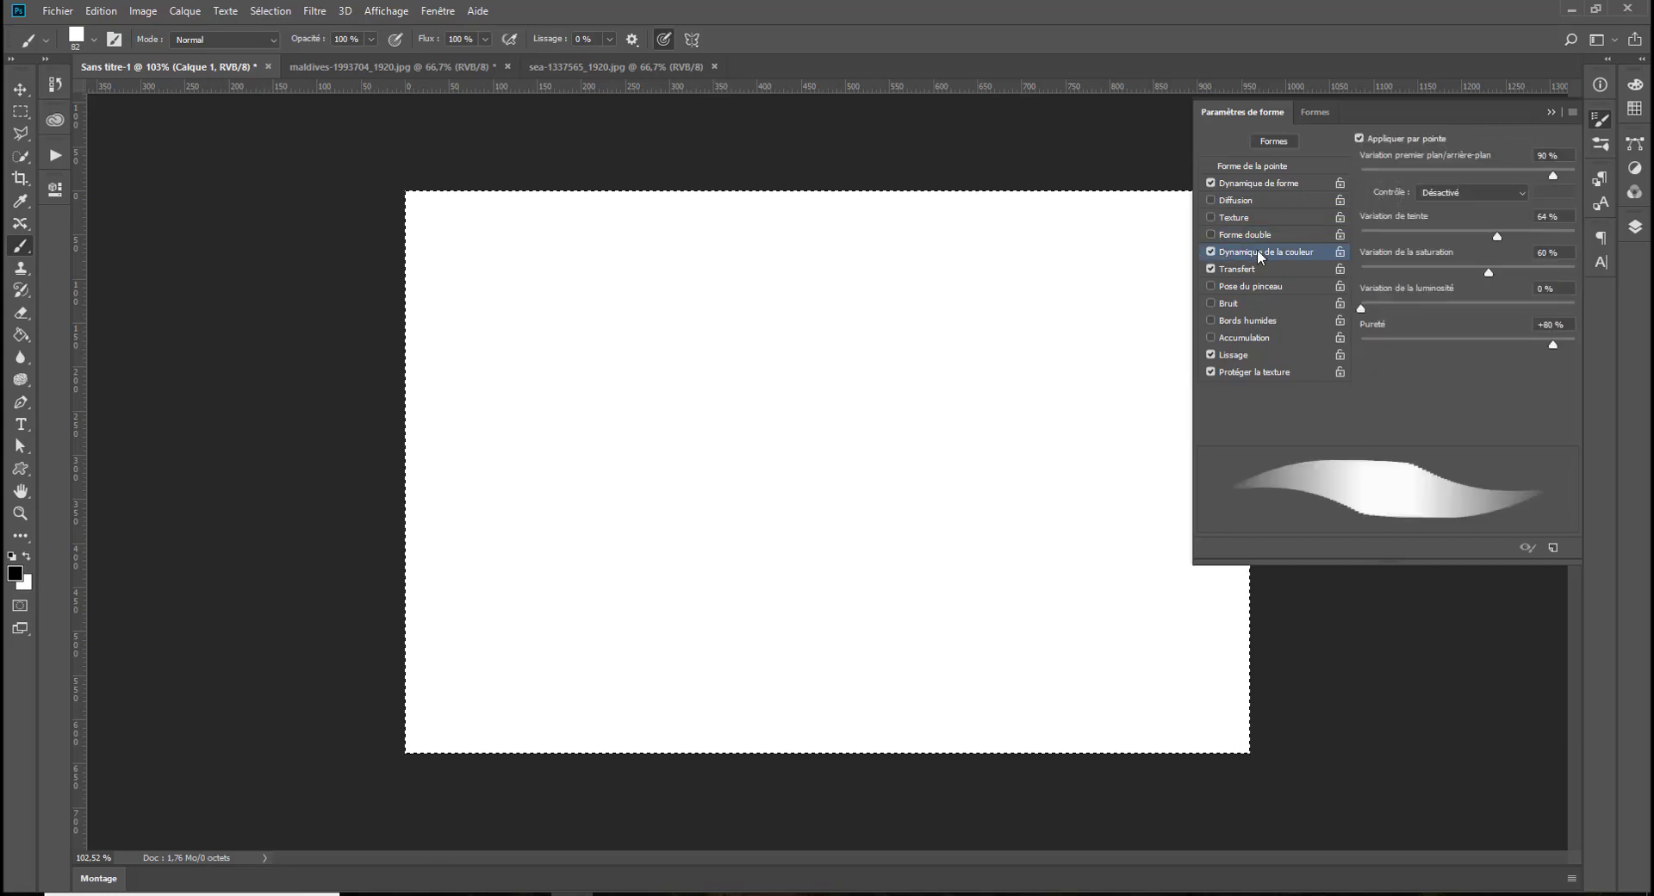
mouse_move(948, 306)
left_mouse_down()
mouse_move(942, 424)
mouse_move(849, 480)
mouse_move(916, 459)
left_mouse_up()
key("Delete")
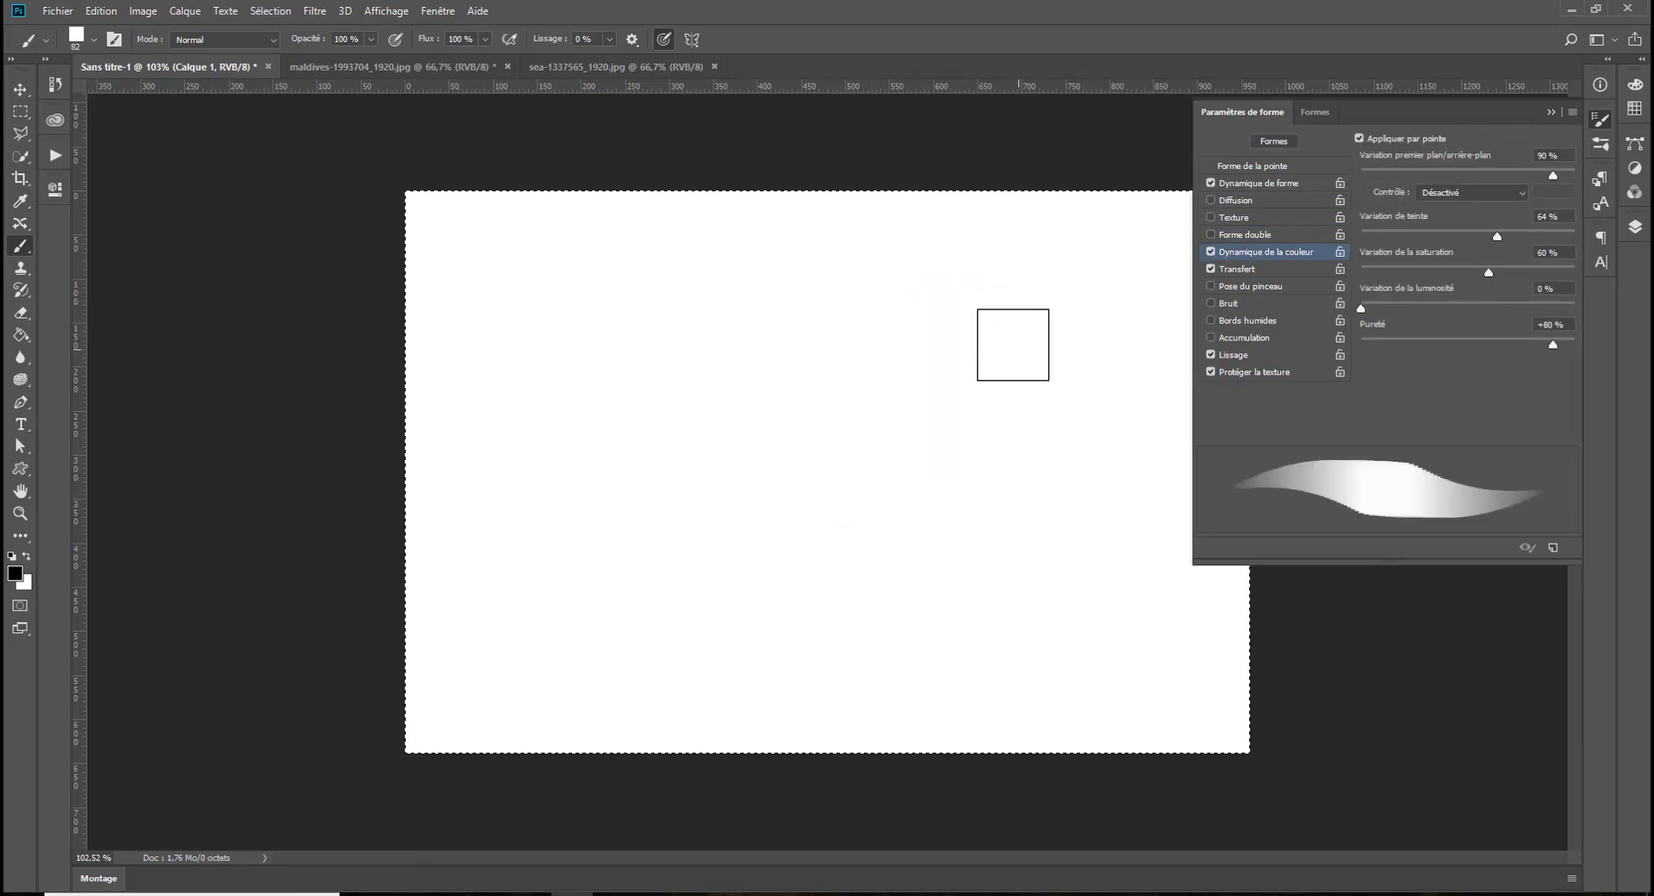
mouse_move(877, 267)
left_mouse_down()
mouse_move(879, 312)
mouse_move(687, 551)
mouse_move(663, 555)
left_mouse_up()
key("Delete")
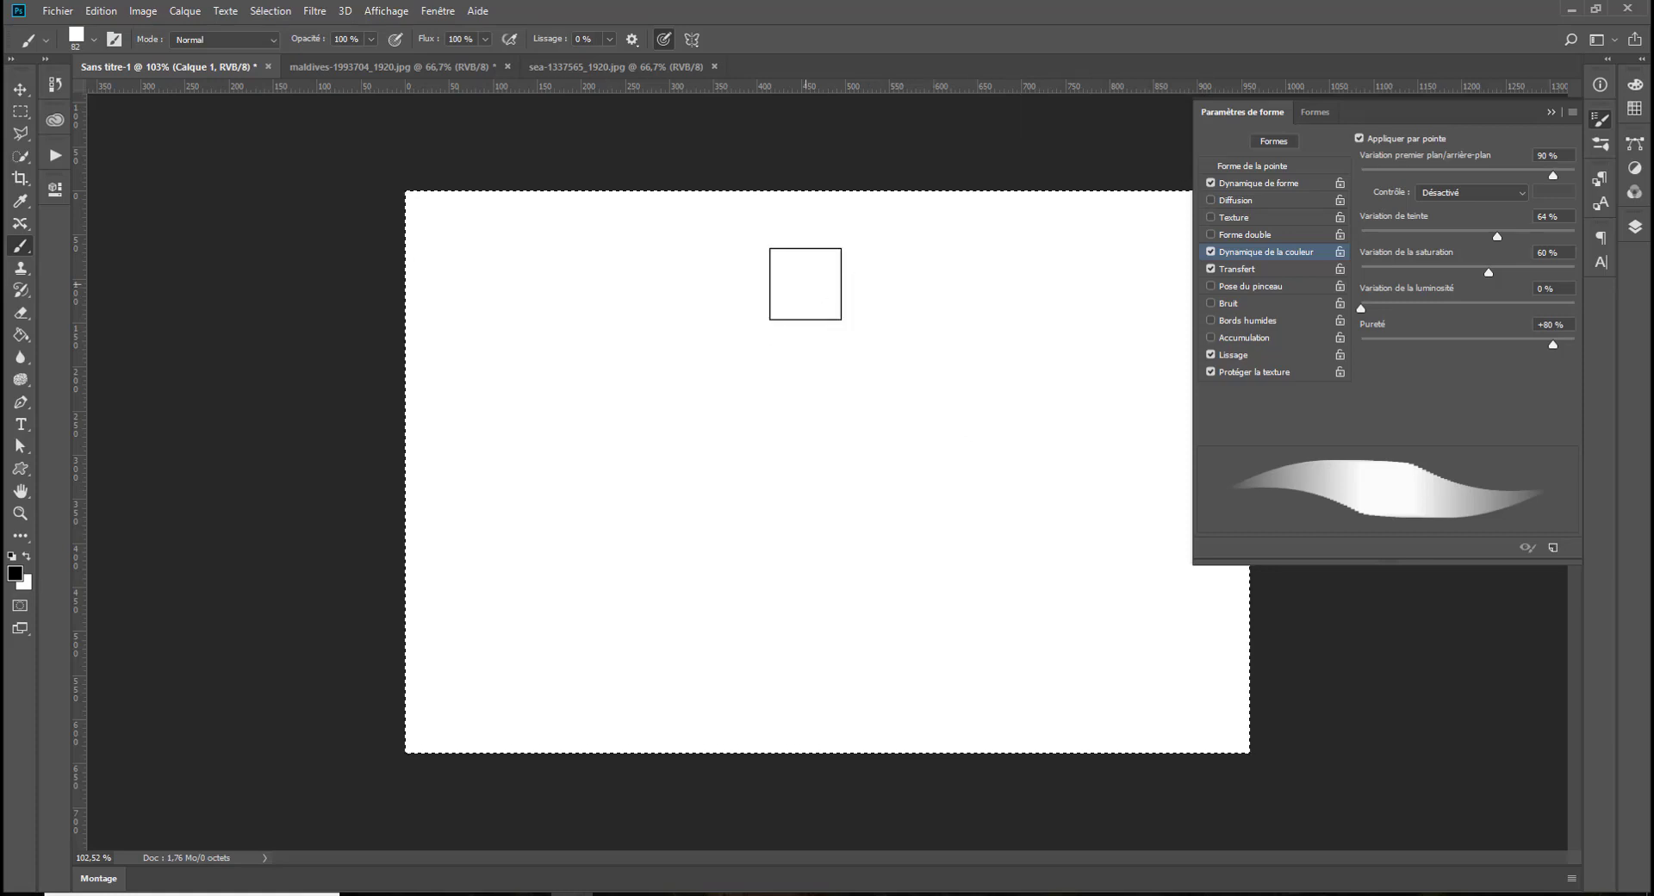
left_click(1210, 268)
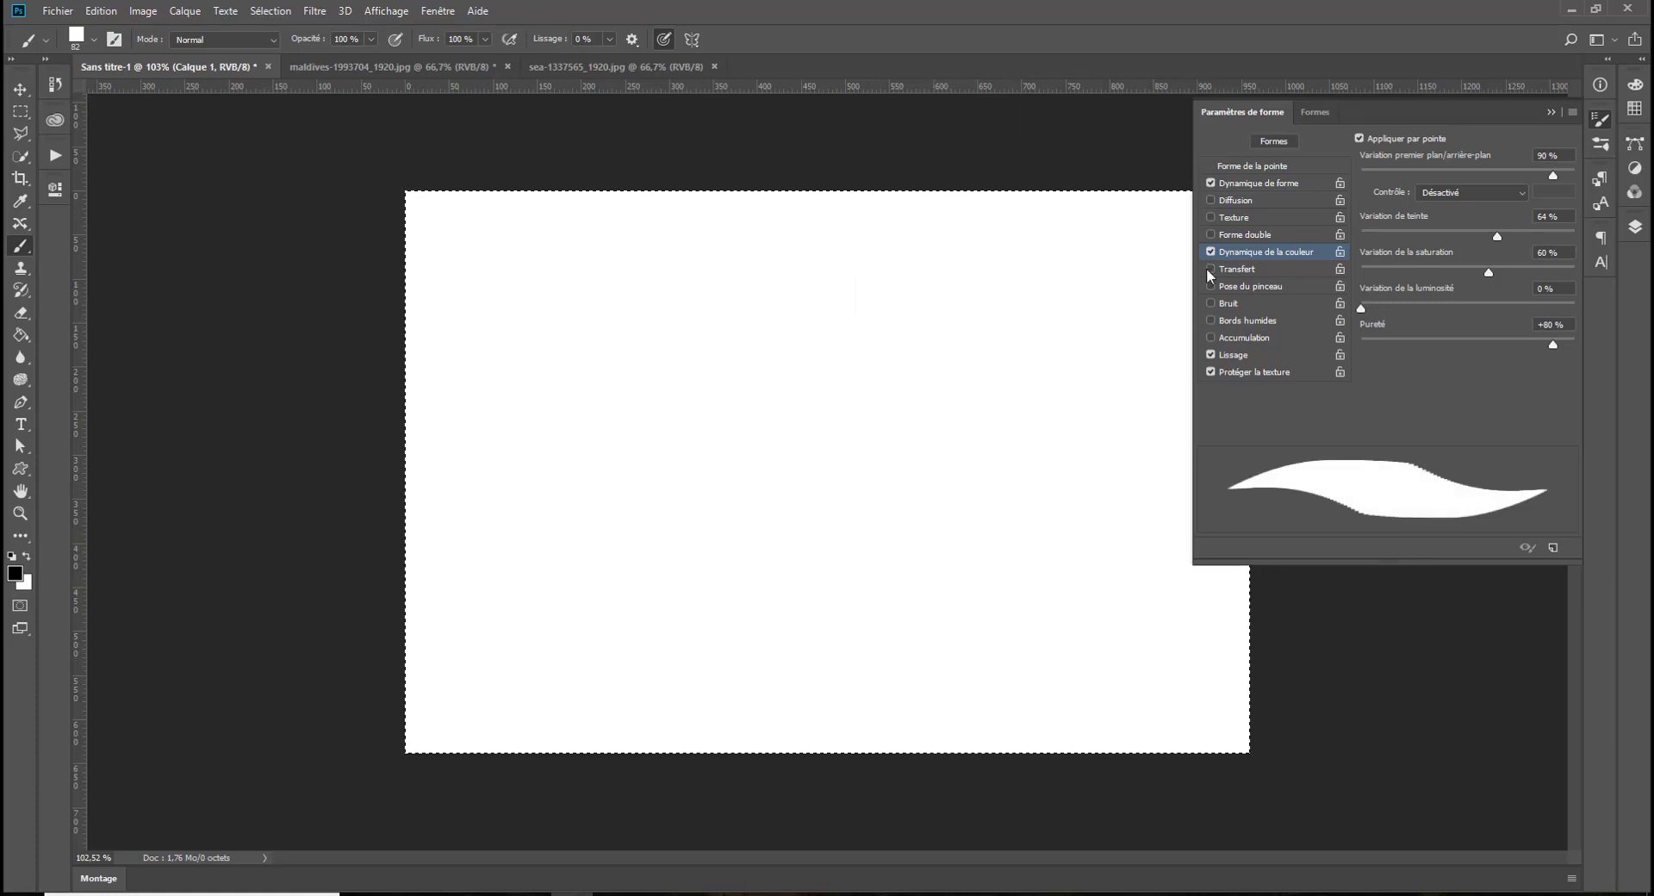
left_click_drag(873, 260, 732, 444)
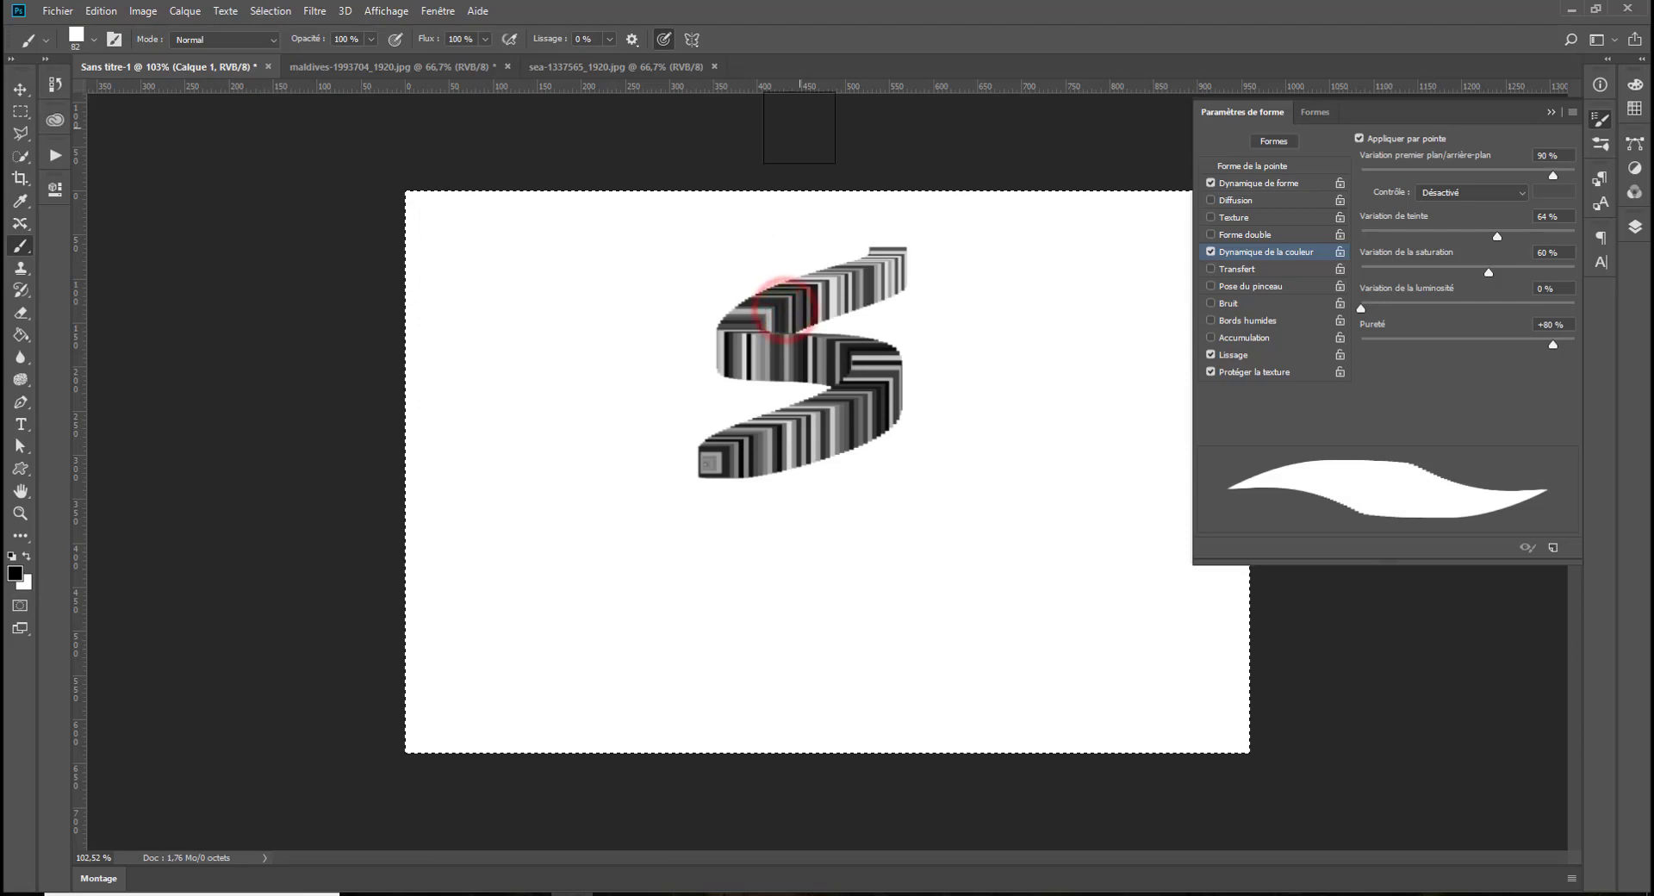
Clear the layer and save the current brush, including its tool settings, as a new preset named carré dynamique
key("Delete")
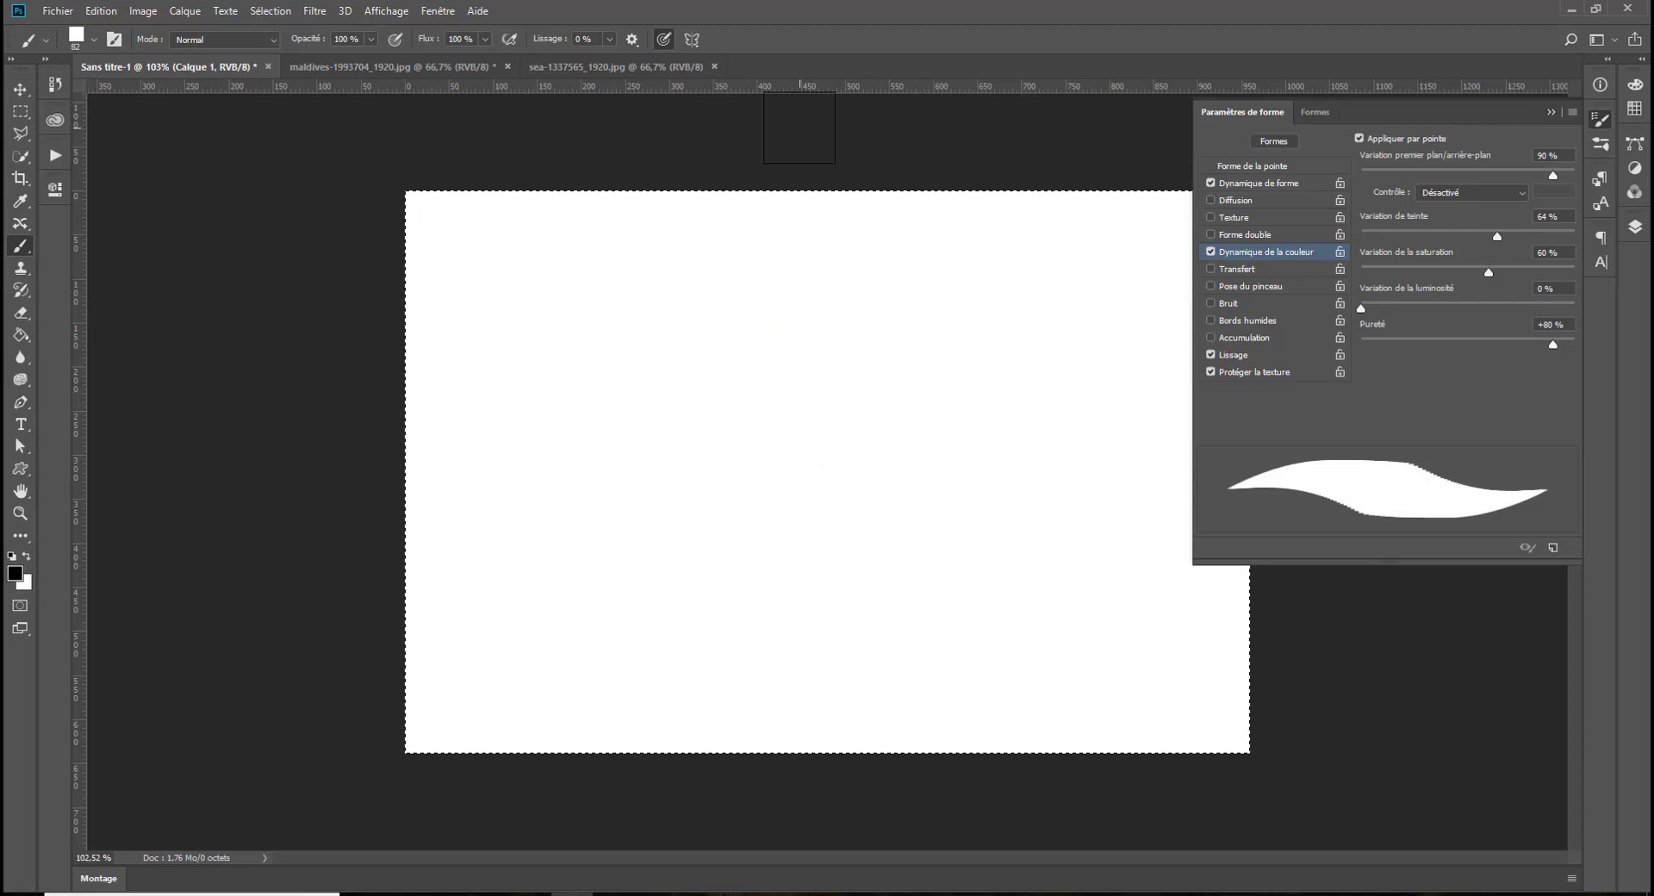
left_click(1552, 549)
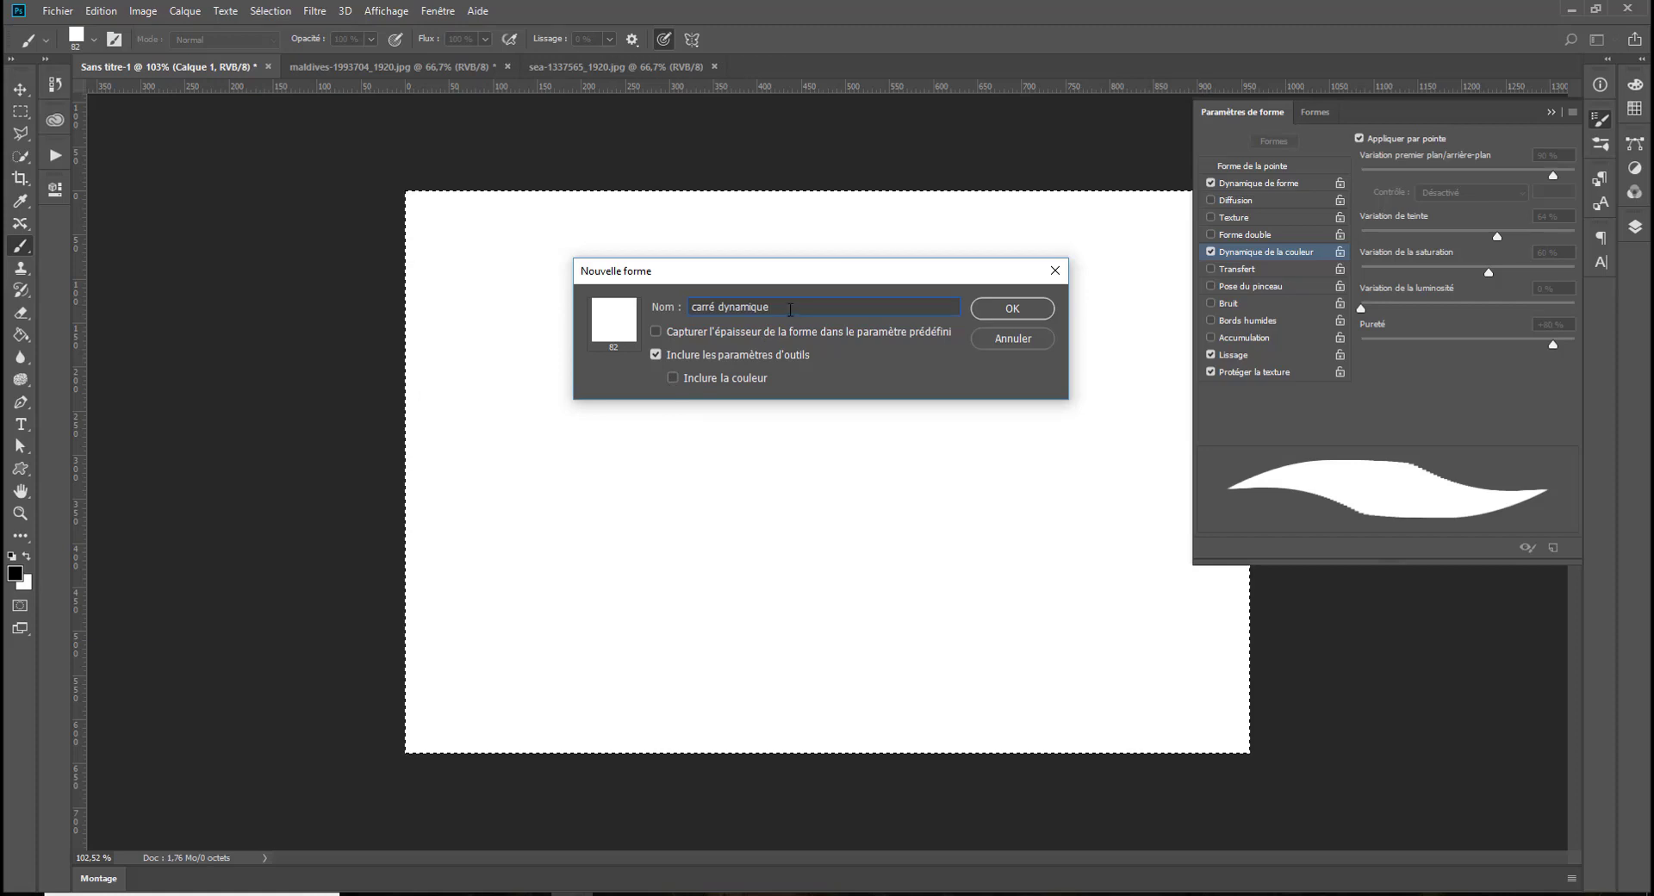
left_click(990, 308)
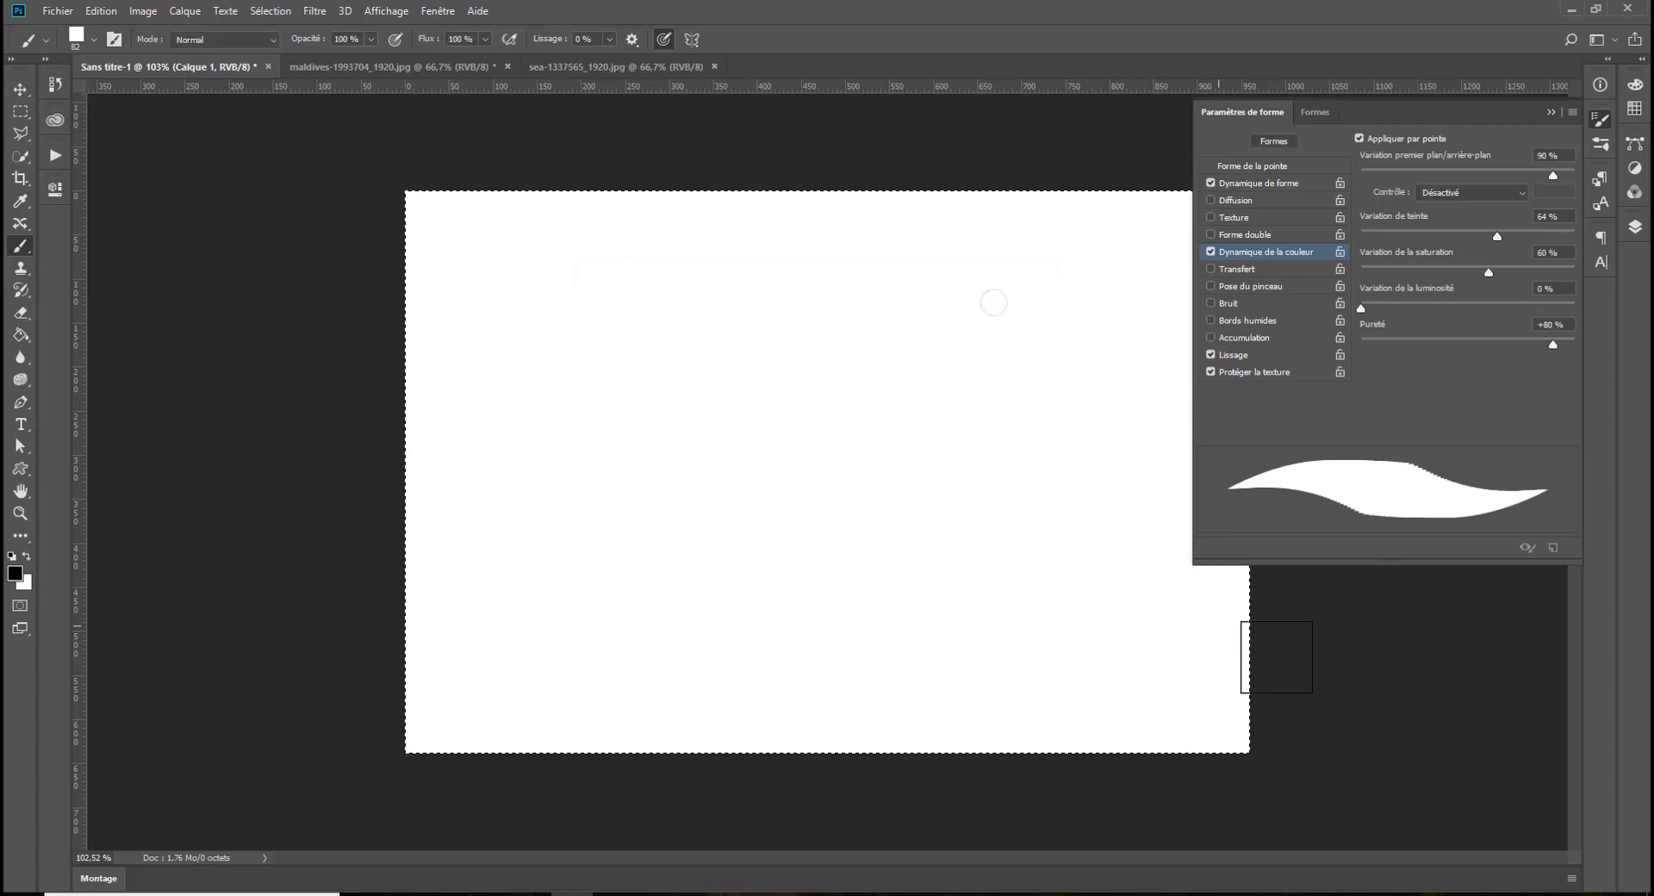
left_click(1253, 165)
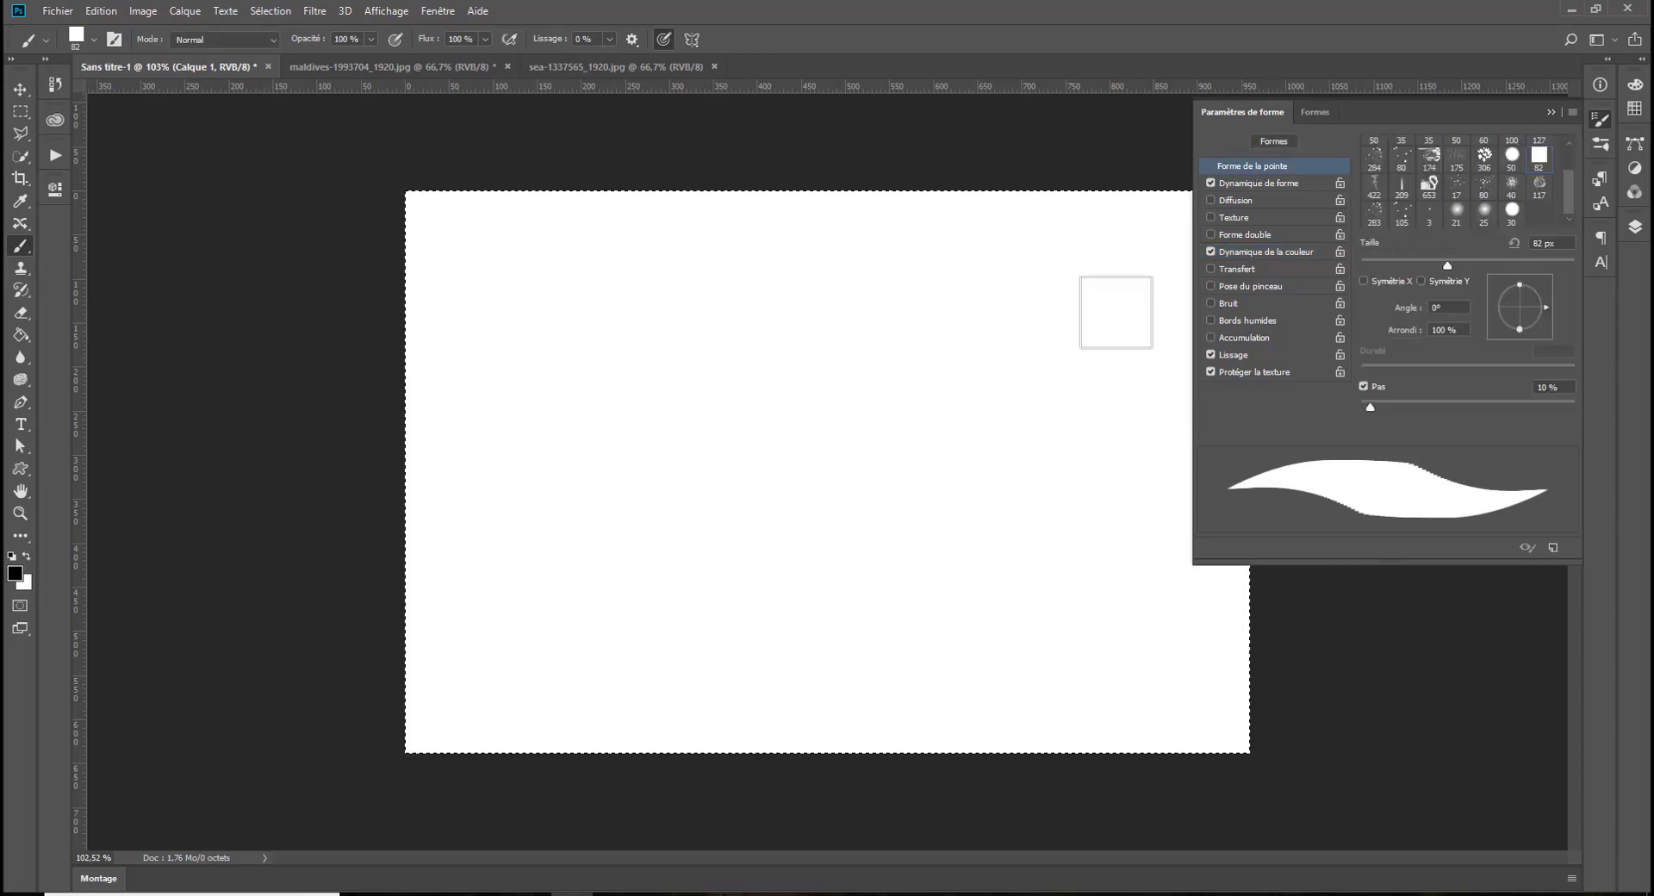
Move the carré dynamique preset into the test tuto brush group, after the 653 px bird brush
right_click(677, 380)
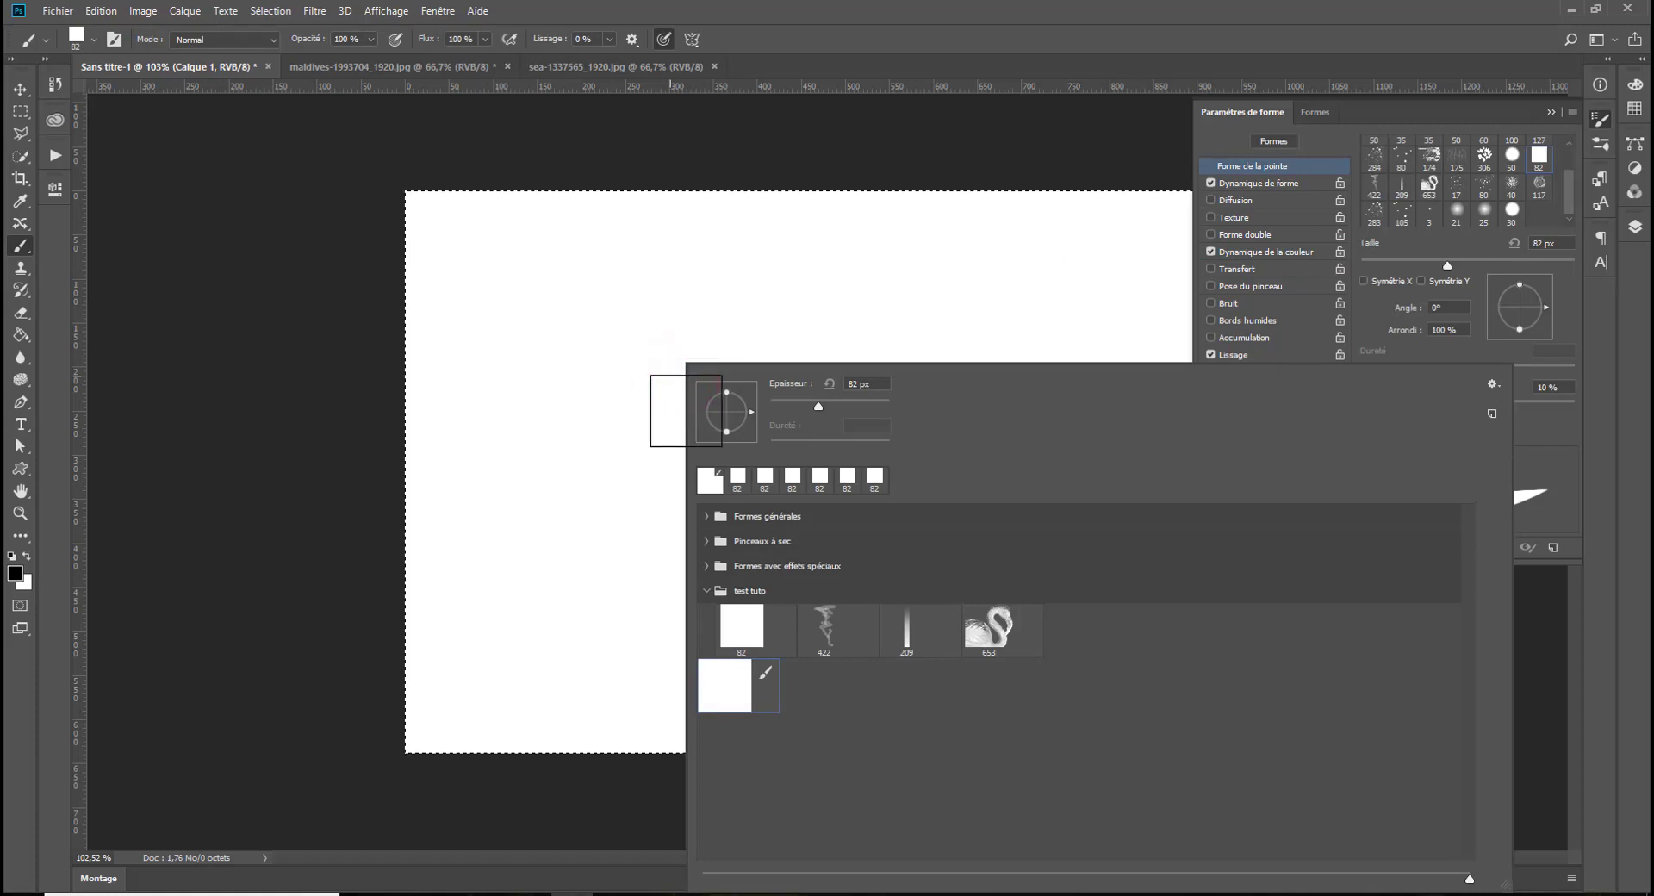
mouse_move(724, 684)
left_mouse_down()
mouse_move(1063, 647)
mouse_move(1070, 631)
left_mouse_up()
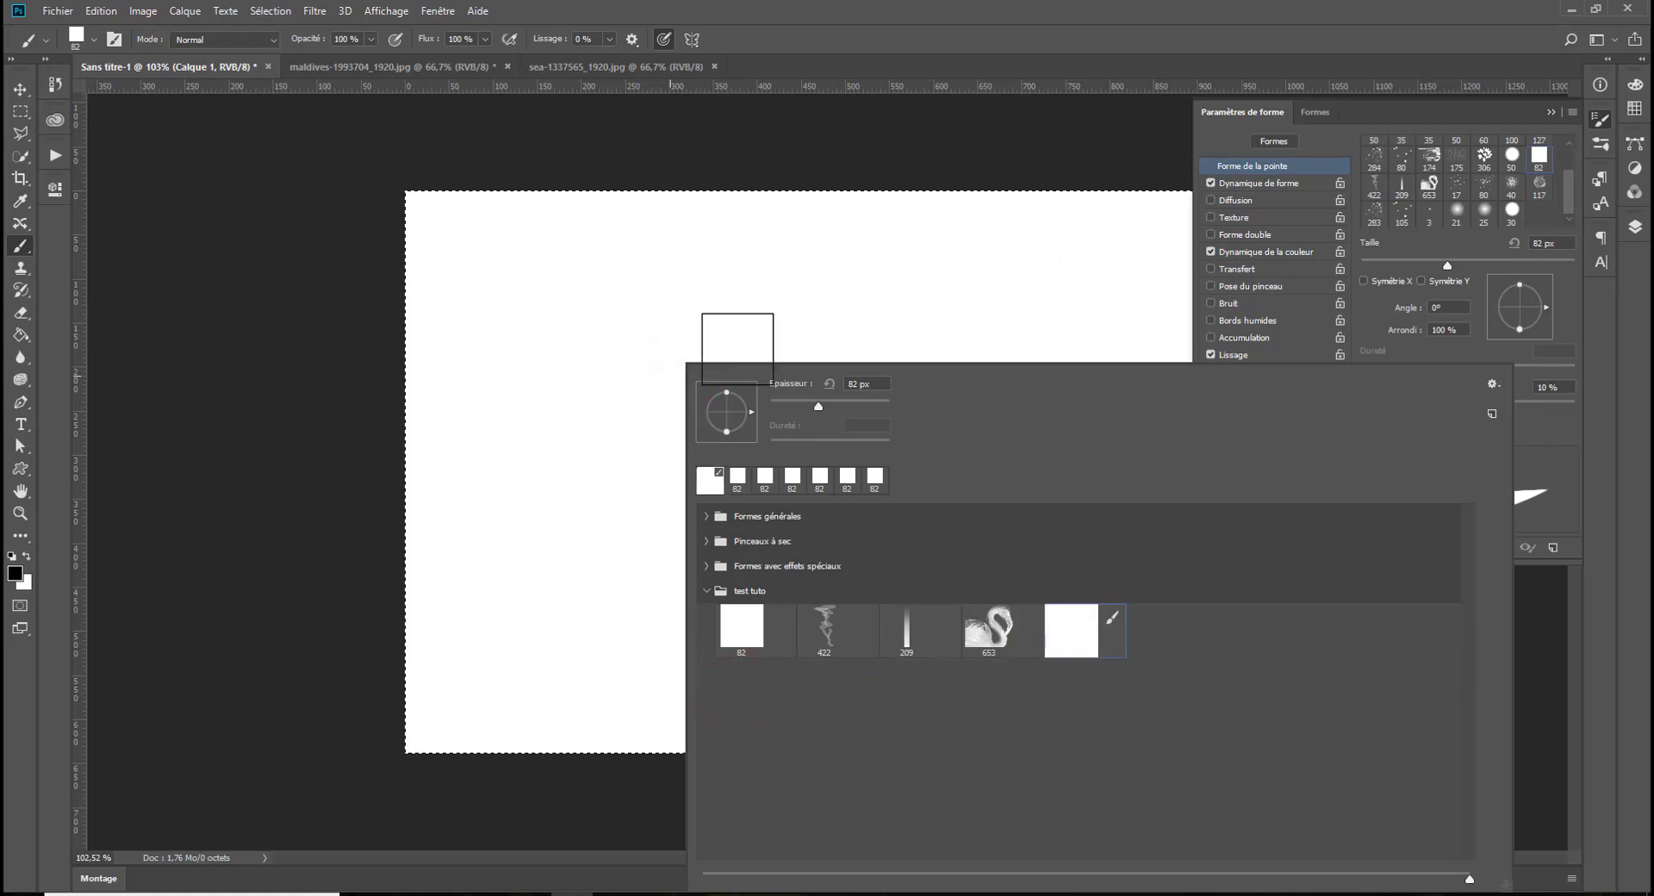
left_click(675, 277)
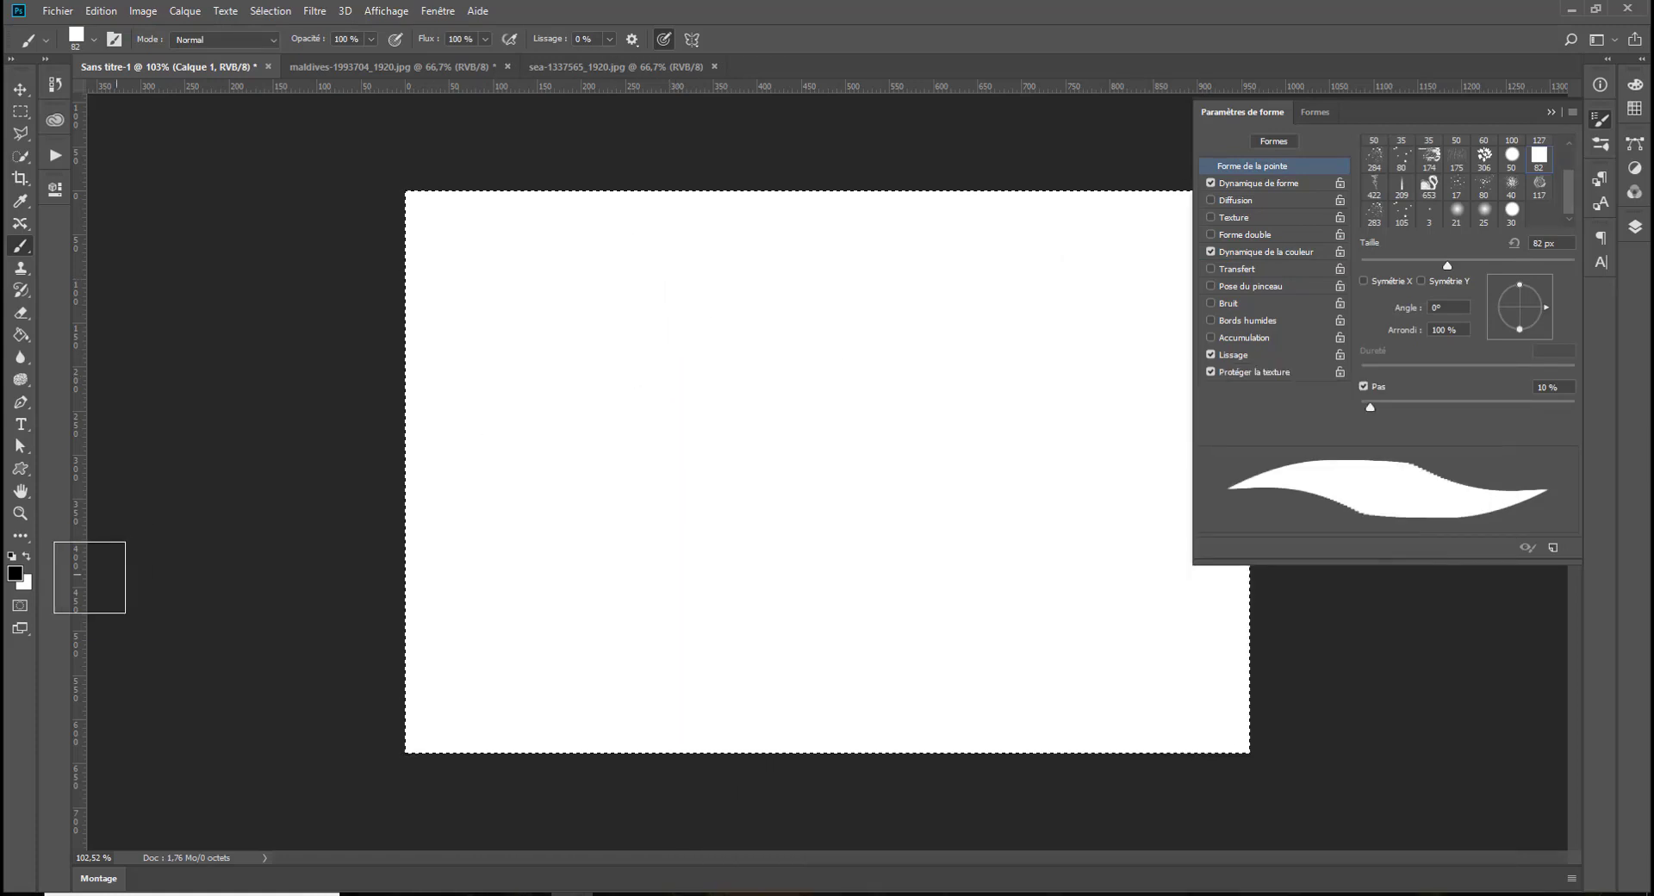
Paint three winding test strokes across the canvas with the carré dynamique brush
mouse_move(830, 376)
left_mouse_down()
mouse_move(713, 471)
mouse_move(684, 603)
left_mouse_up()
mouse_move(954, 473)
left_mouse_down()
mouse_move(888, 641)
mouse_move(831, 676)
left_mouse_up()
mouse_move(606, 358)
left_mouse_down()
mouse_move(535, 521)
mouse_move(491, 544)
left_mouse_up()
left_click(781, 411)
left_click(919, 503)
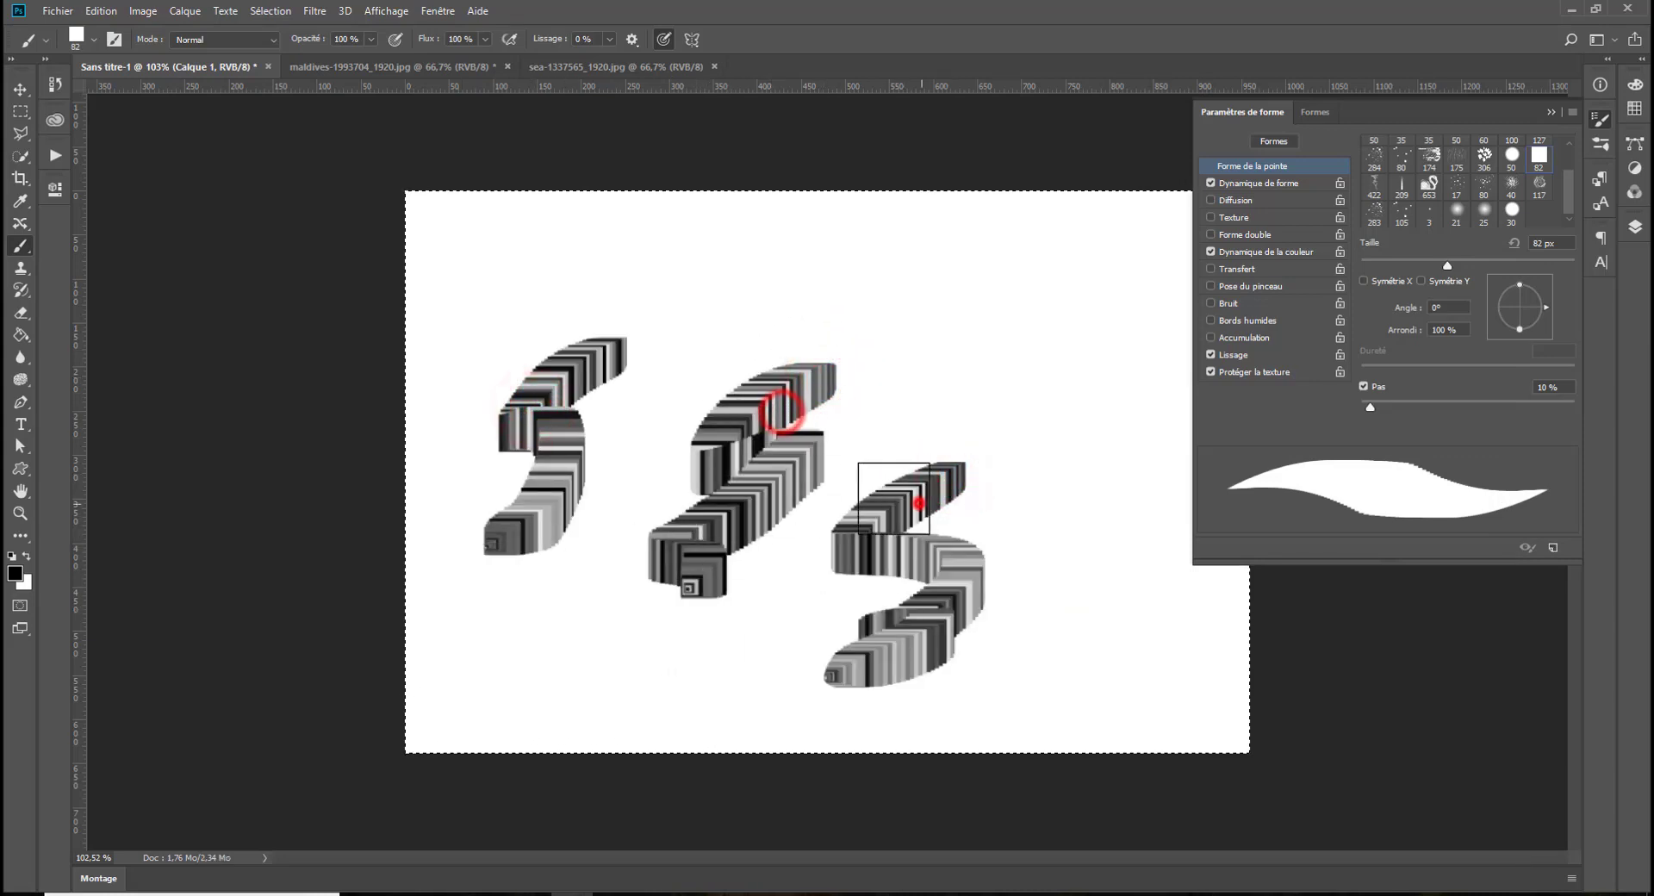
left_click(887, 482)
left_click(872, 412)
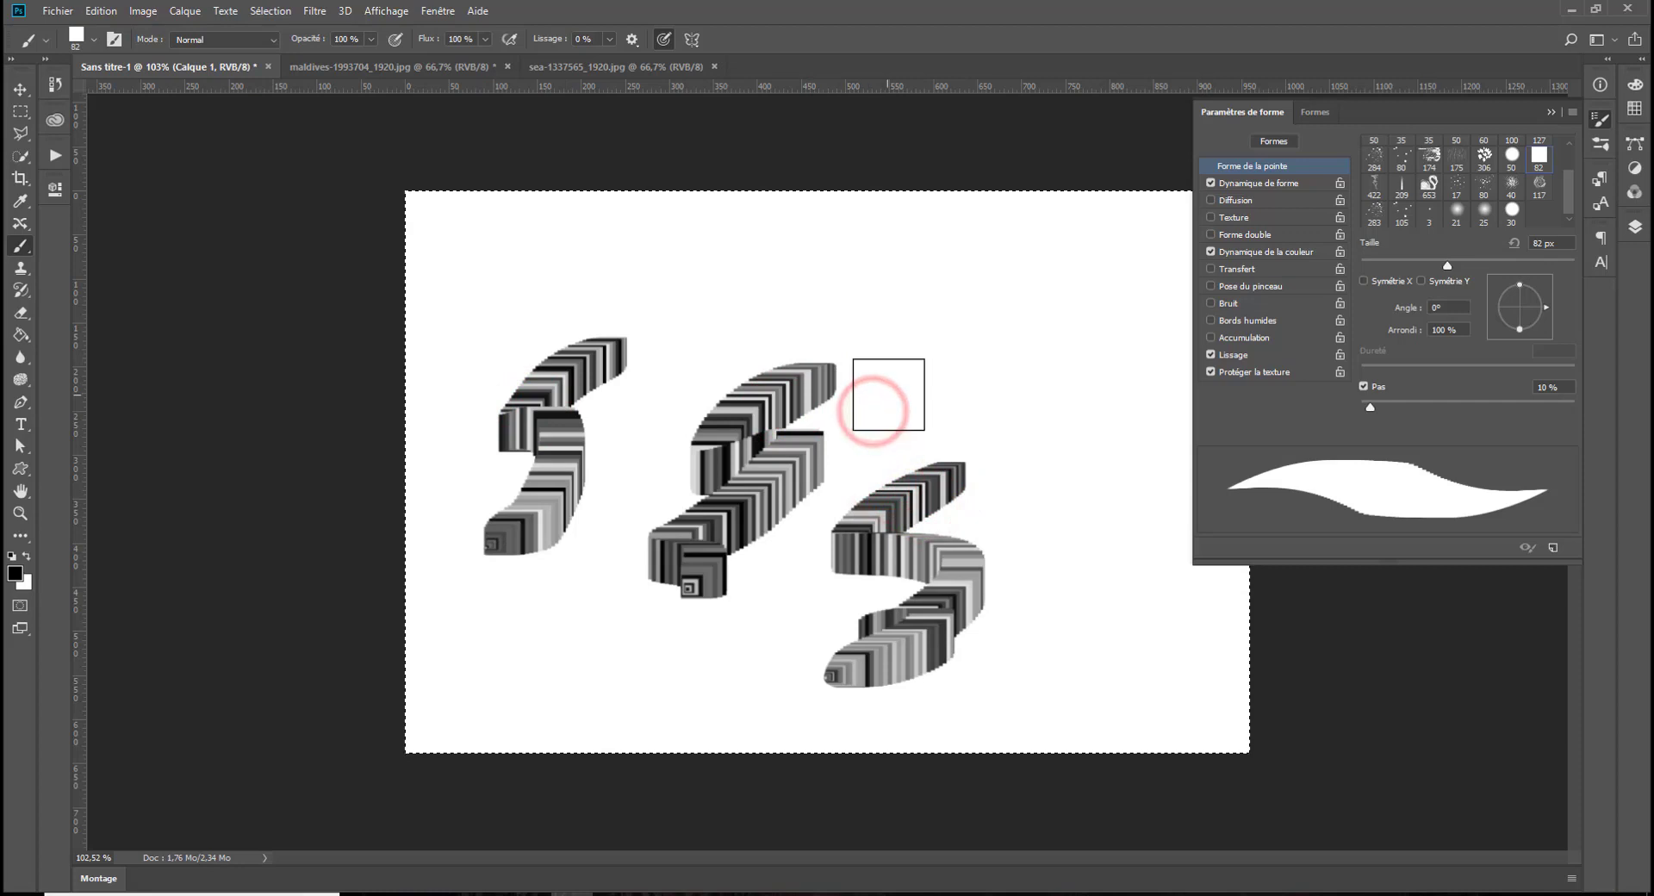
Switch to the plain 82 px square brush without Color Dynamics and paint three diagonal black strokes beside the patterned ones
right_click(888, 395)
key("Escape")
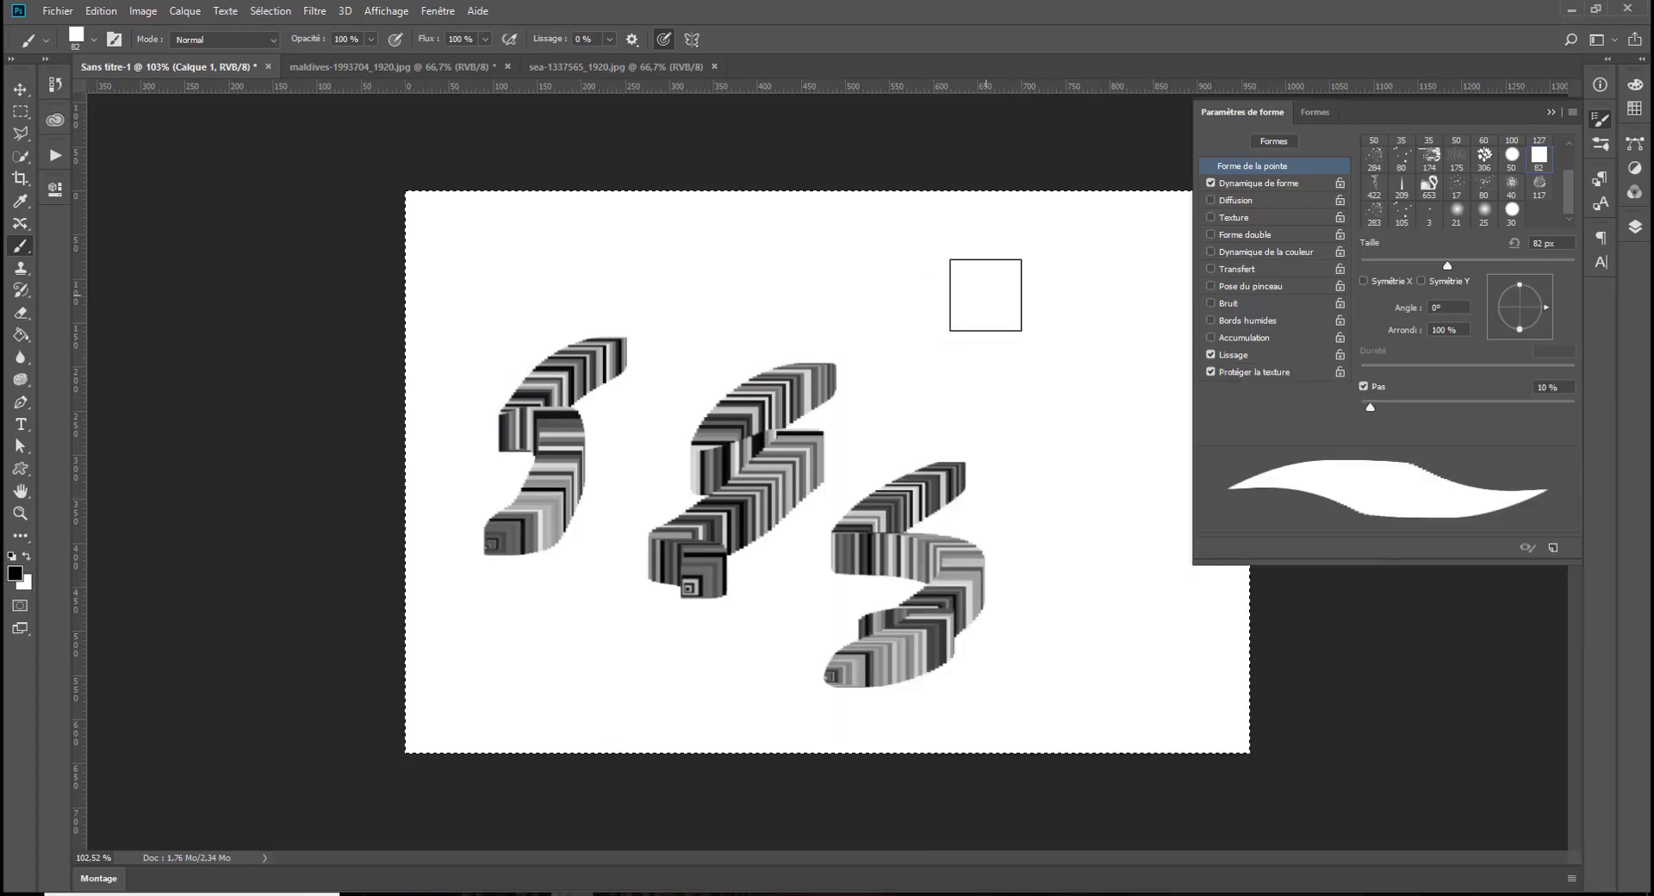
left_click_drag(1002, 323, 853, 426)
left_click_drag(1104, 330, 958, 470)
left_click_drag(1162, 364, 1055, 471)
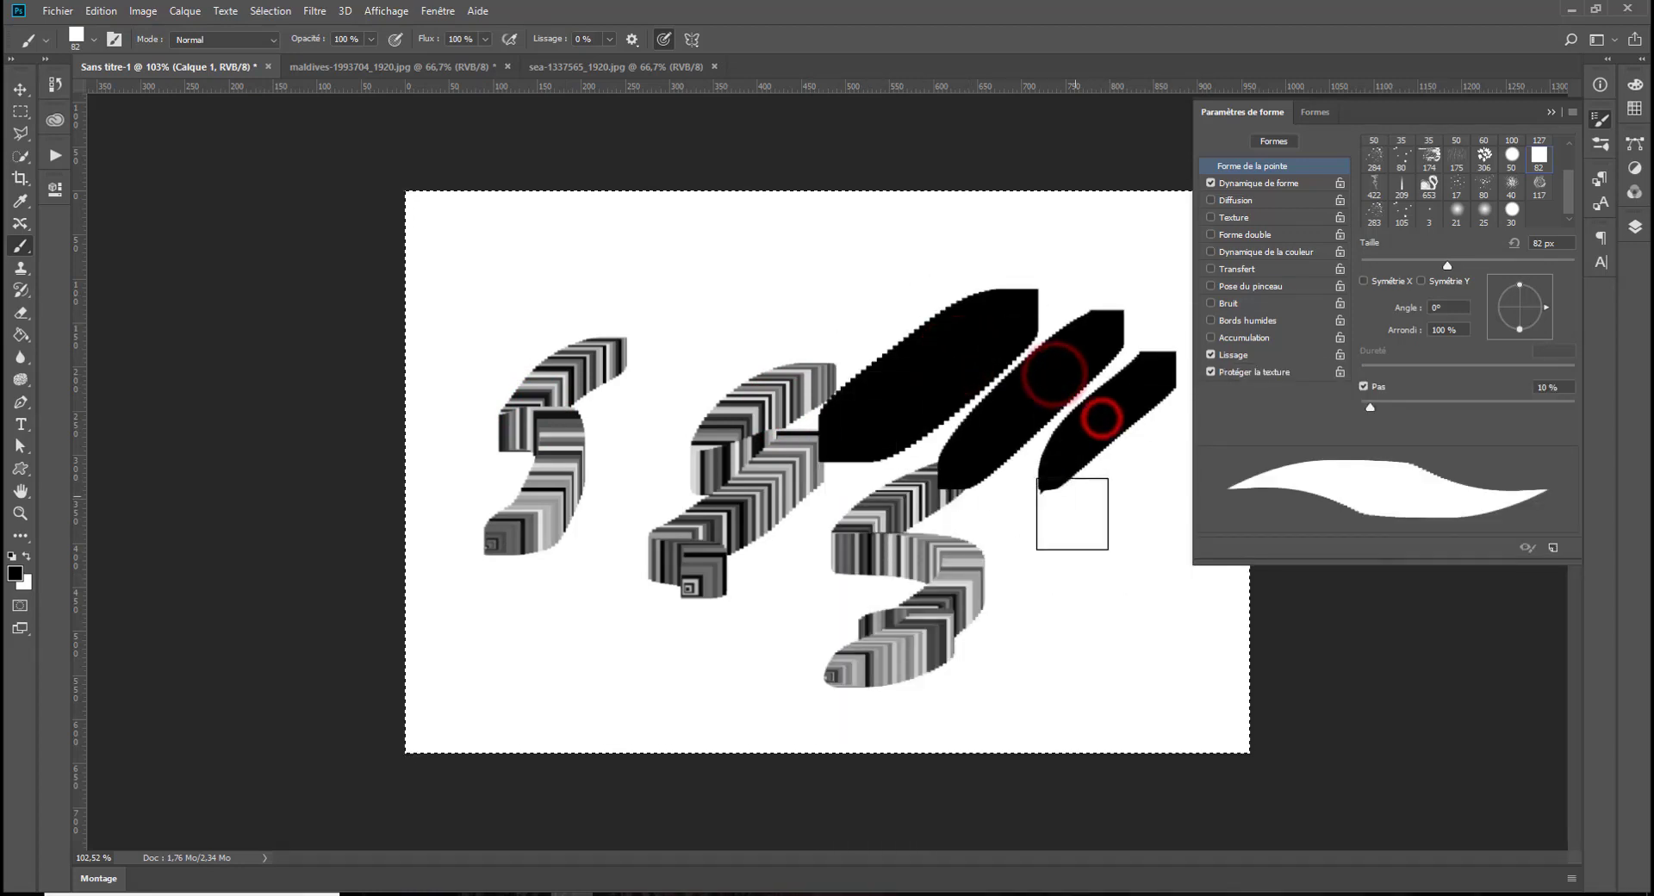
Reselect the carré dynamique preset, paint a long zigzag stroke over the existing ones, and clear the layer
right_click(980, 578)
left_click(1209, 630)
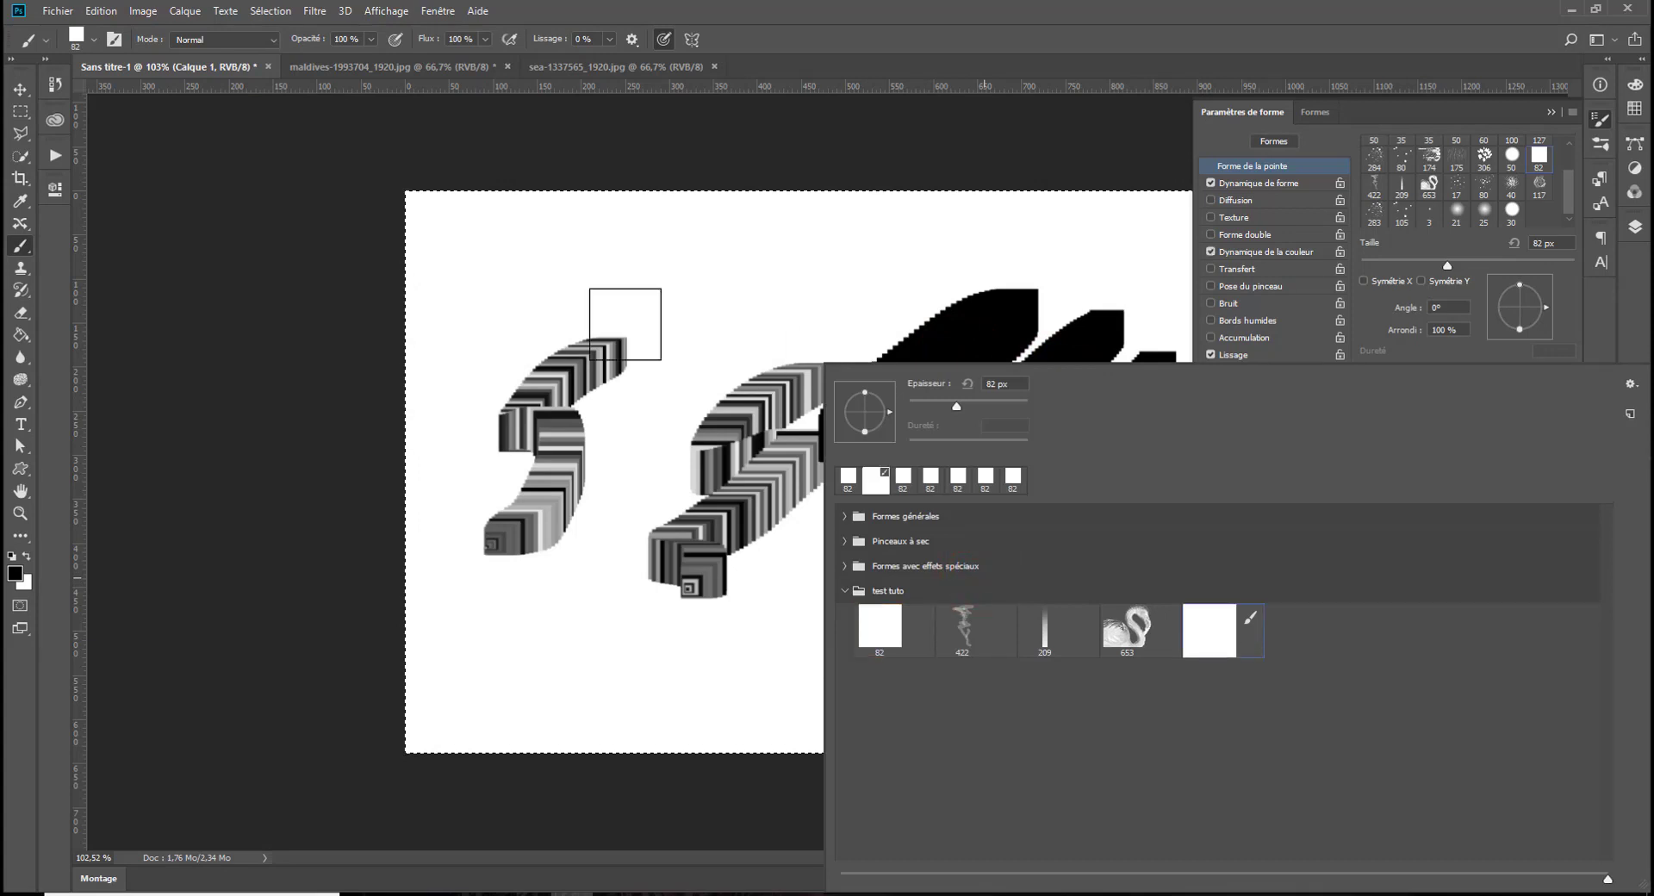
left_click(676, 303)
mouse_move(758, 267)
left_mouse_down()
mouse_move(628, 443)
mouse_move(527, 676)
left_mouse_up()
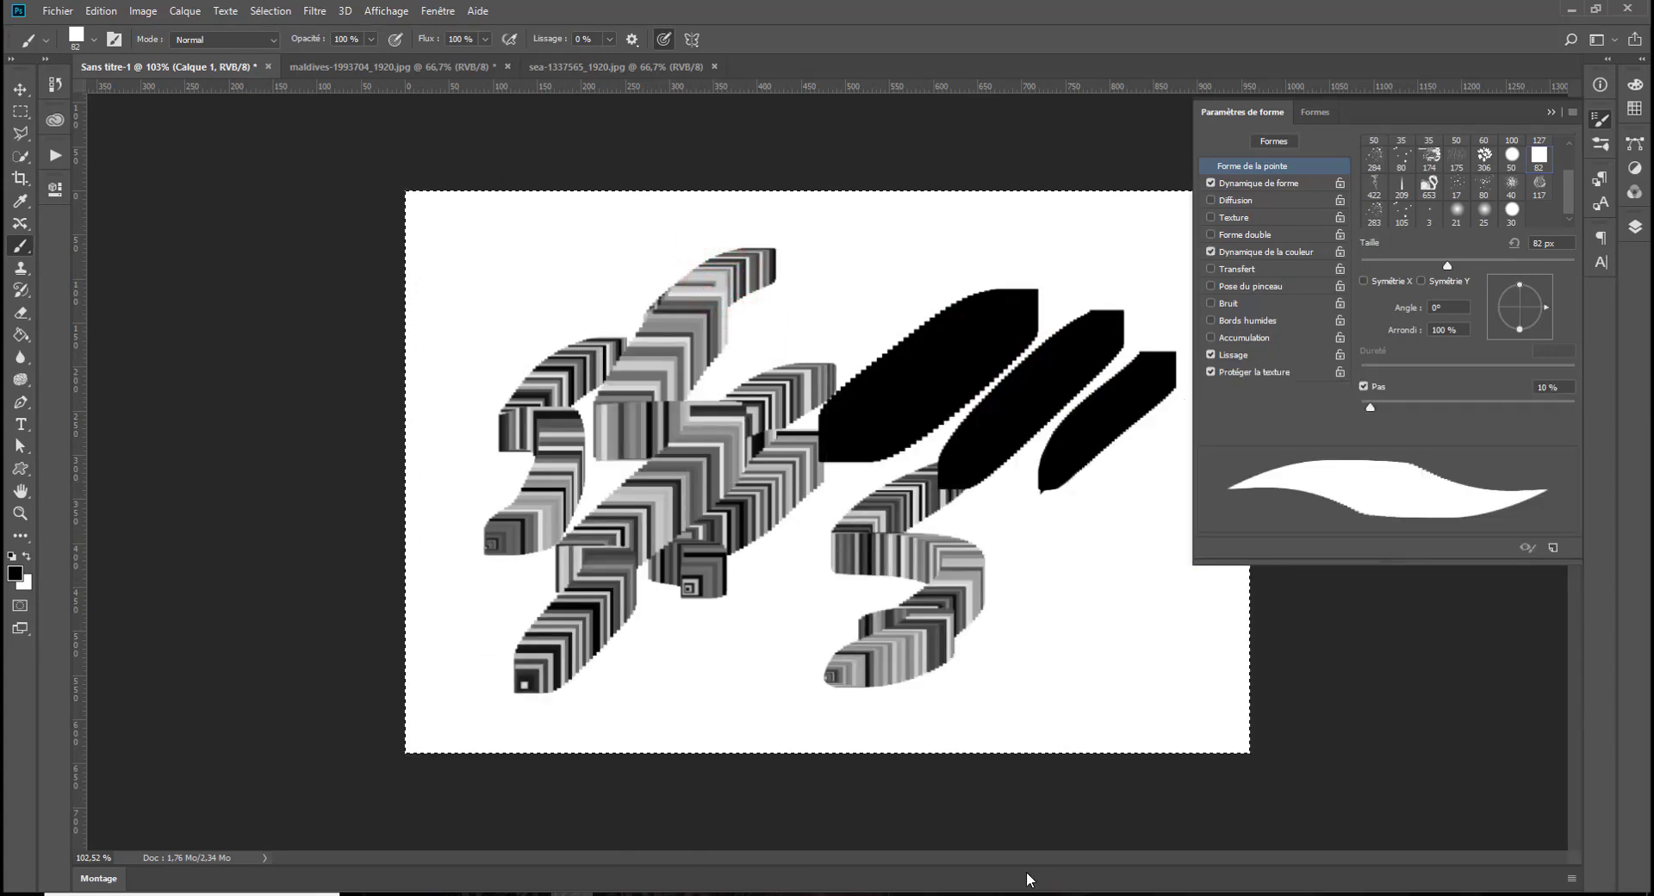
key("Delete")
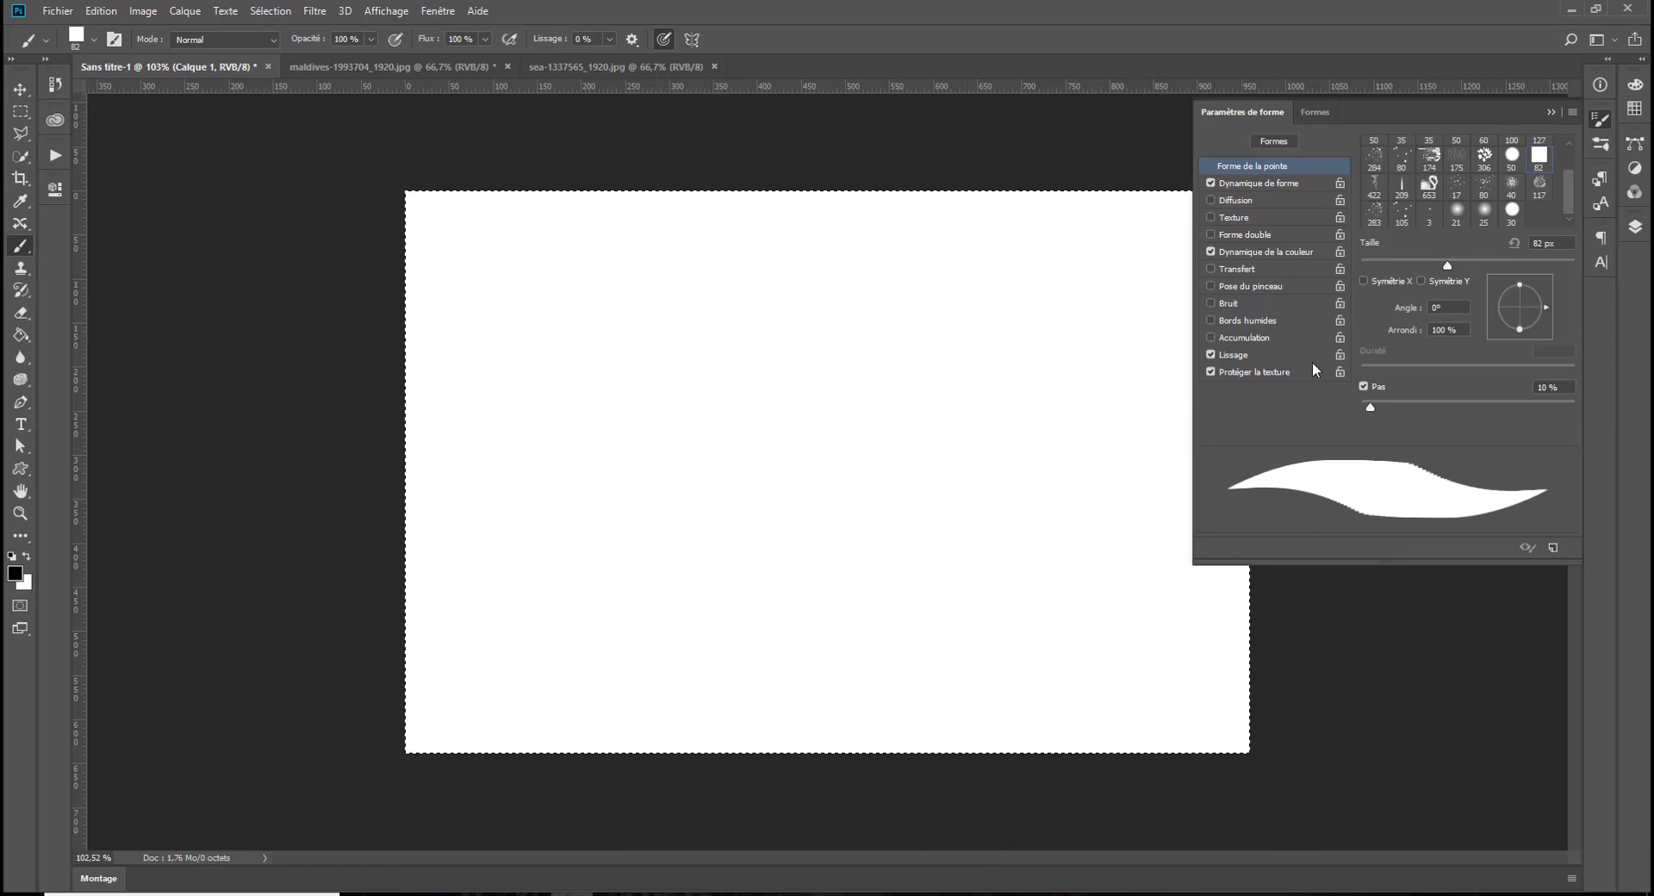
Turn off Color Dynamics, enable Transfer, and reduce the brush size to 17 px
left_click(1210, 252)
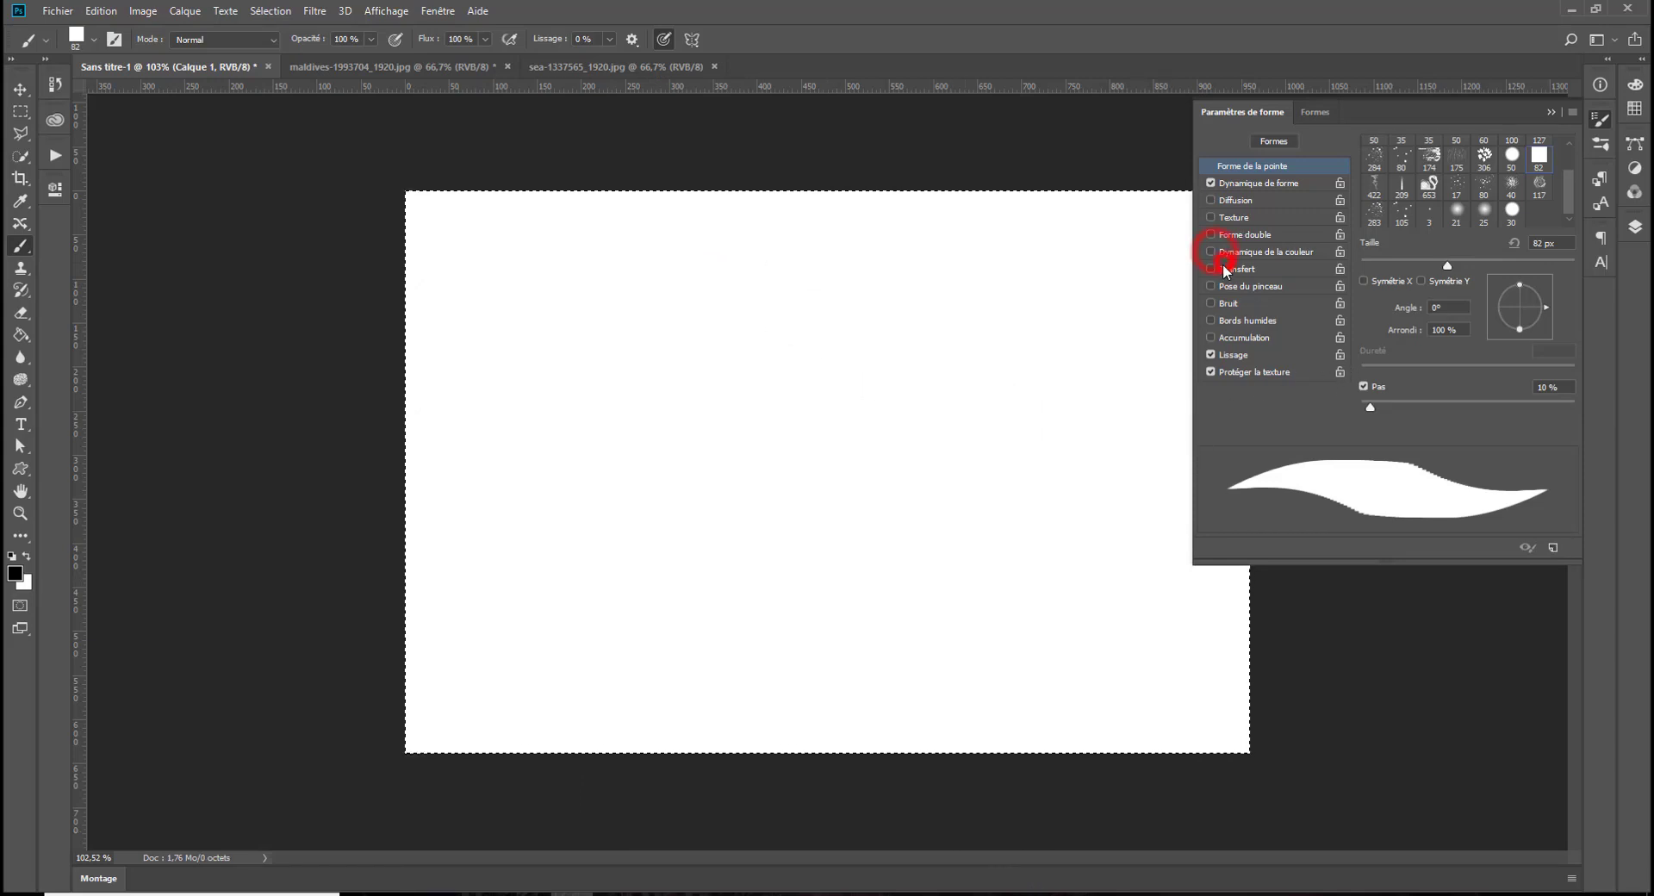
left_click(1210, 269)
right_click(769, 382)
left_click_drag(909, 406, 868, 413)
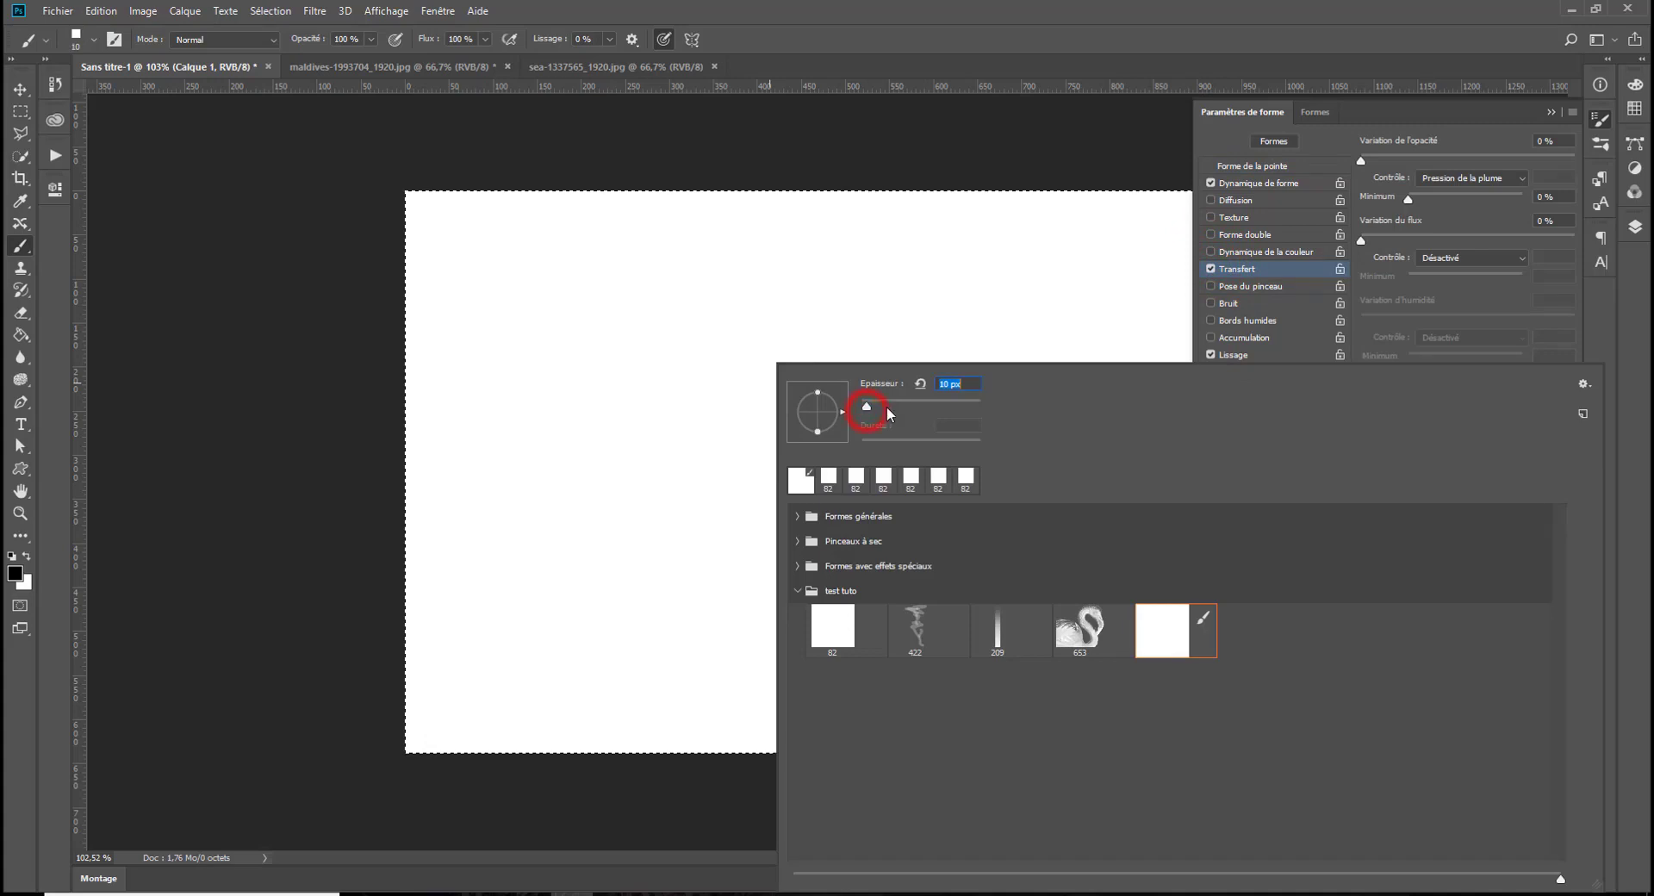
Paint two zigzag strokes to test Transfer, clearing the layer after each one
mouse_move(615, 354)
left_mouse_down()
mouse_move(745, 384)
mouse_move(695, 469)
left_mouse_up()
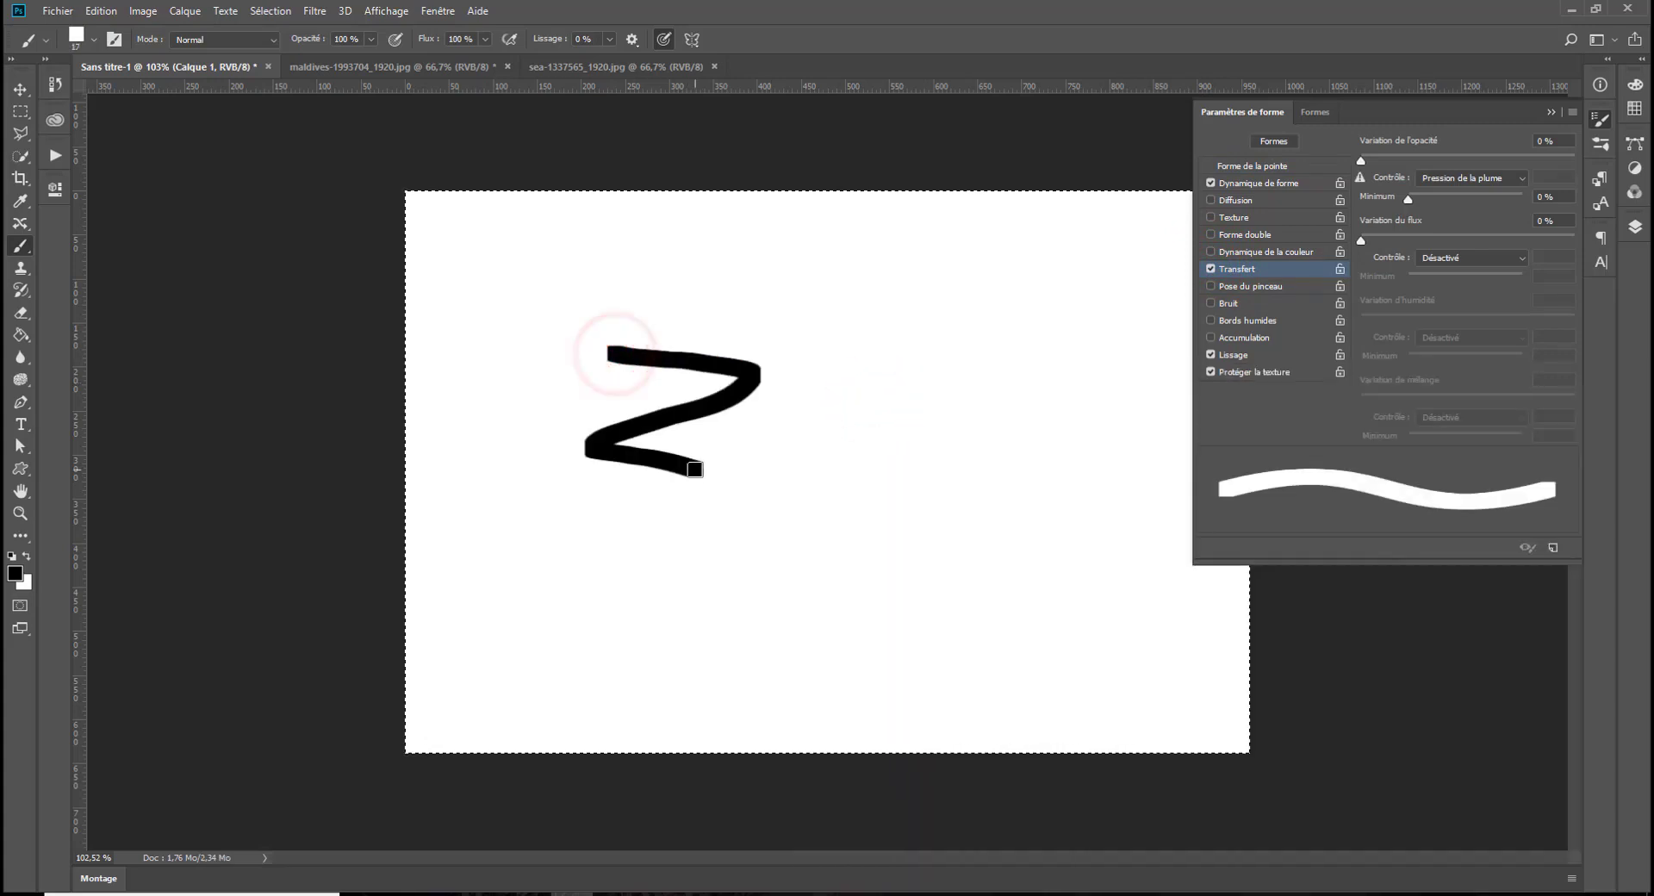
key("Delete")
mouse_move(897, 338)
left_mouse_down()
mouse_move(845, 439)
mouse_move(594, 607)
left_mouse_up()
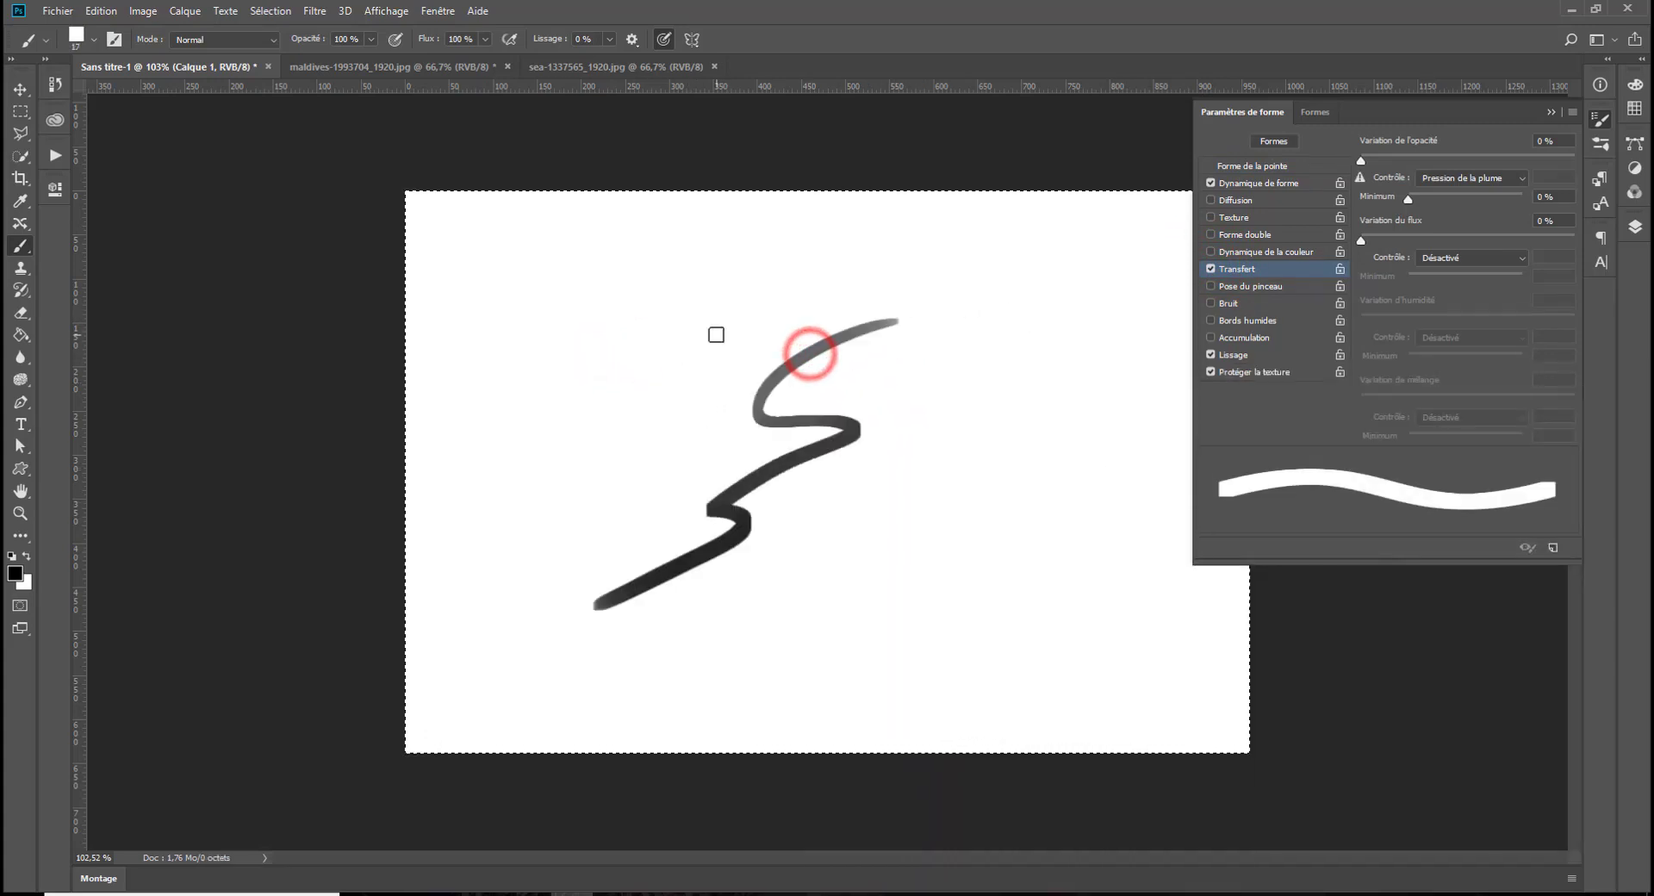
key("Delete")
Save the 17 px Transfer brush, including its tool settings, as a new preset named carré transfer
right_click(913, 455)
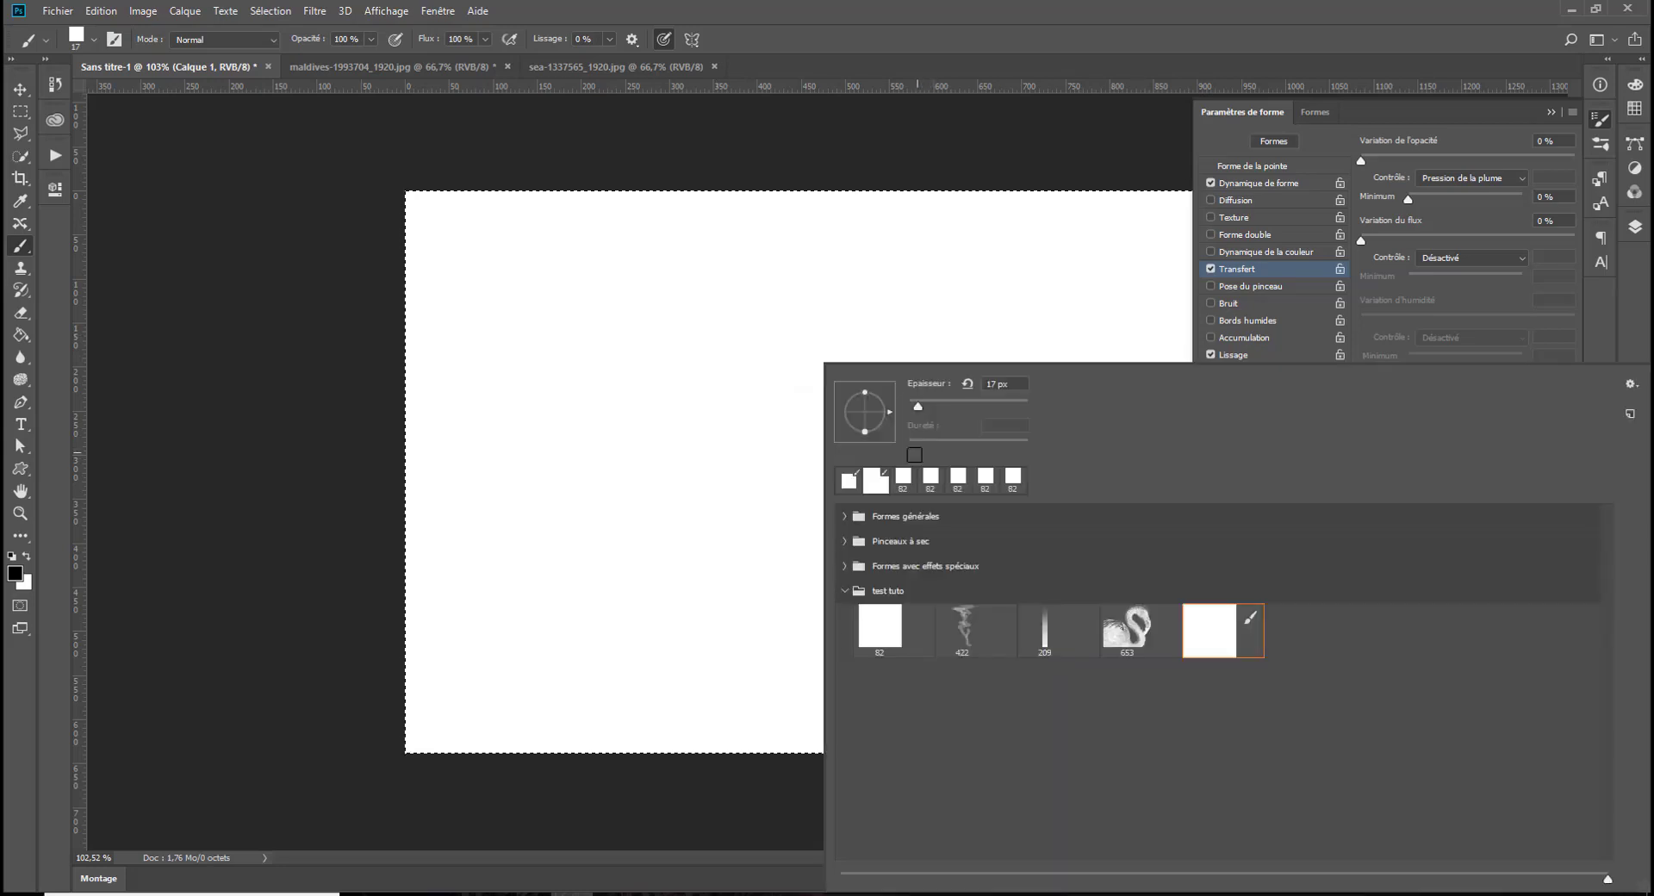
left_click(917, 308)
left_click(1552, 549)
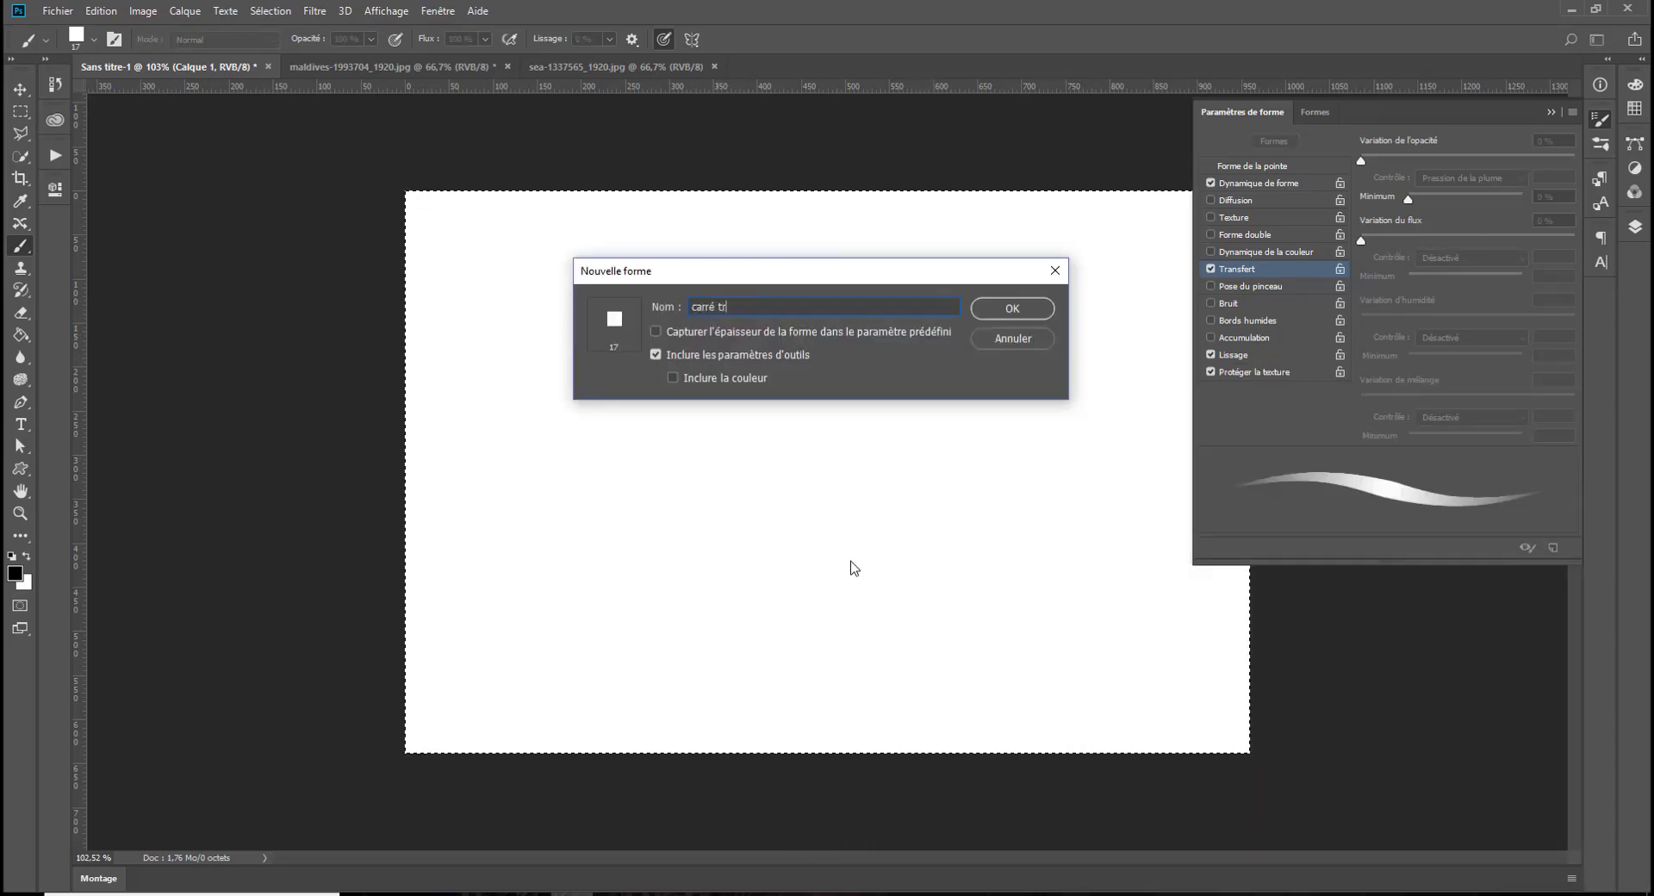
key("Return")
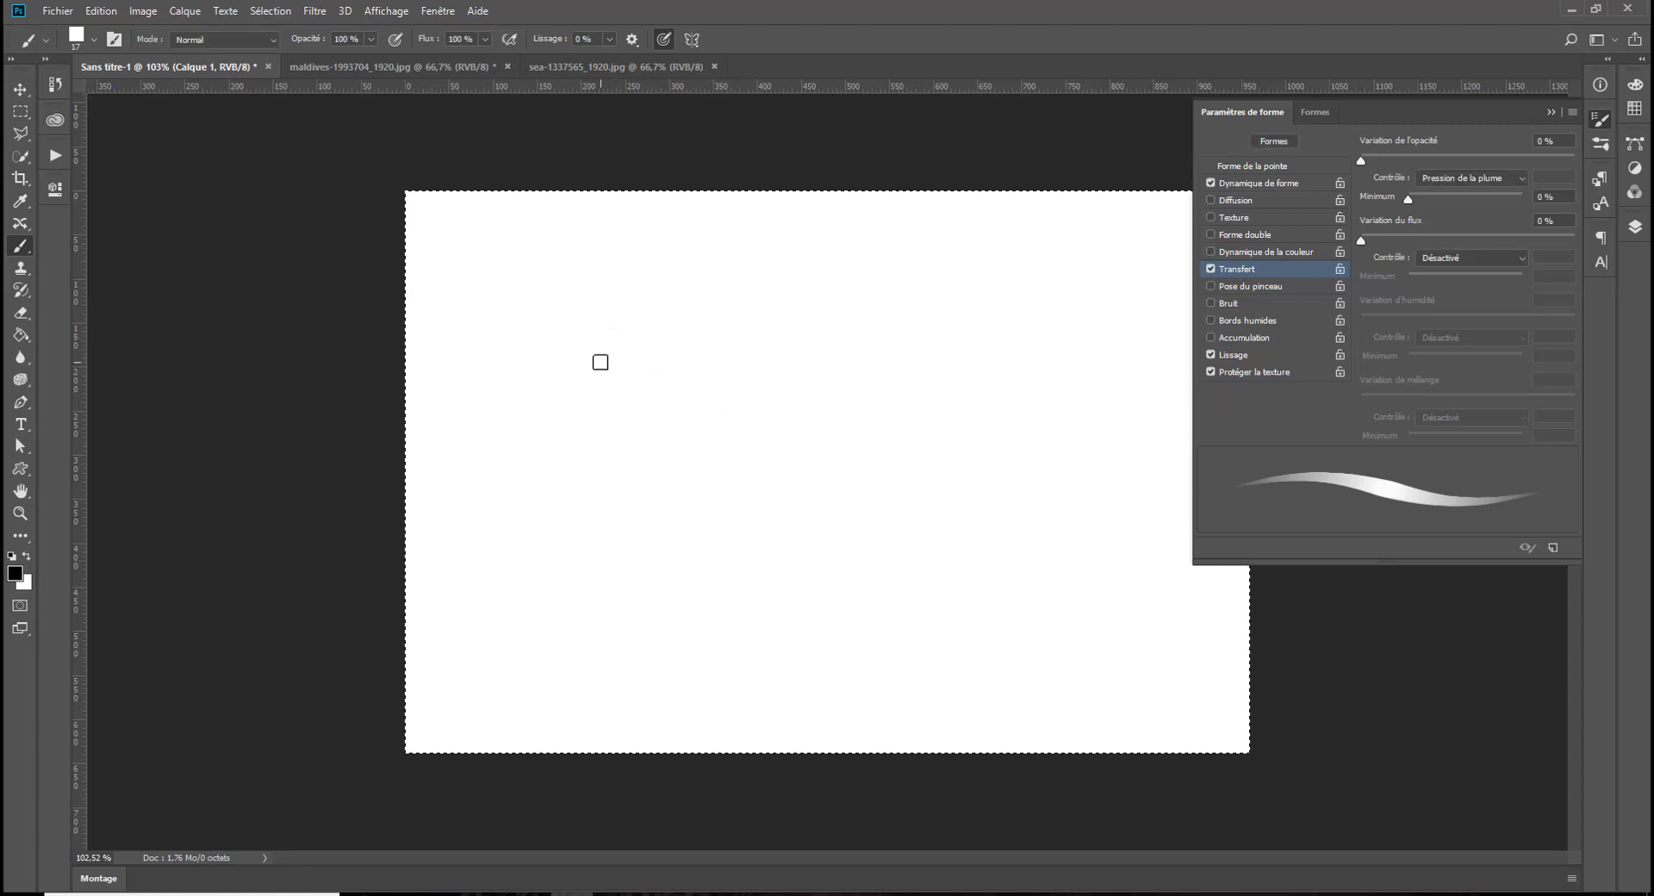
Move the carré transfer preset into the test tuto group, after carré dynamique
right_click(610, 373)
mouse_move(704, 691)
left_mouse_down()
mouse_move(1089, 650)
mouse_move(1075, 619)
left_mouse_up()
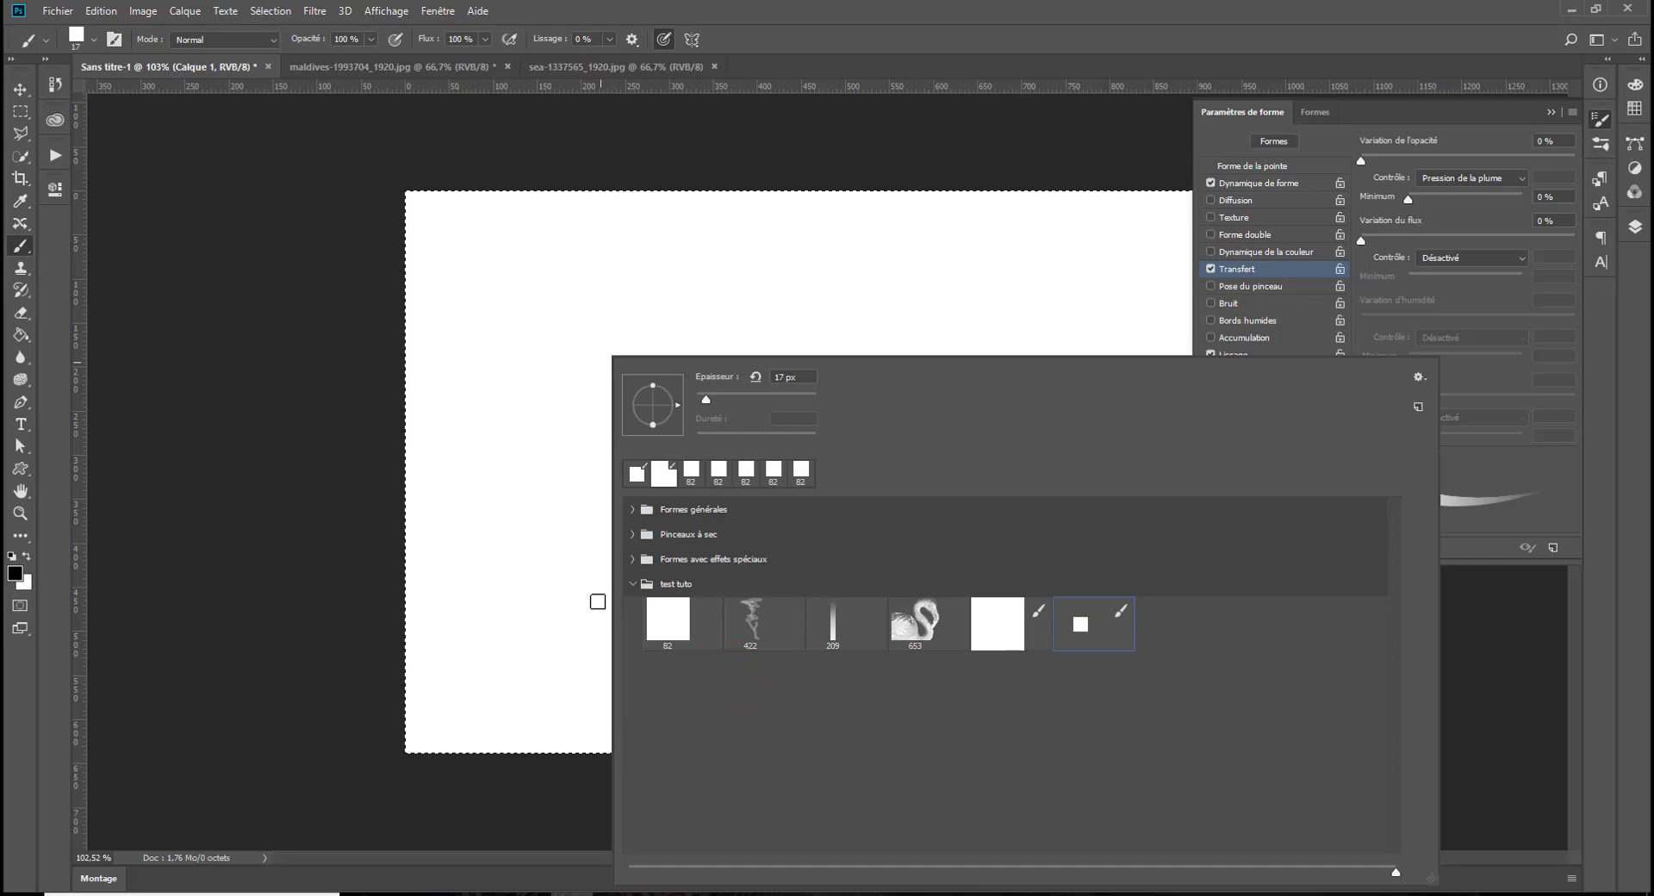
left_click(645, 251)
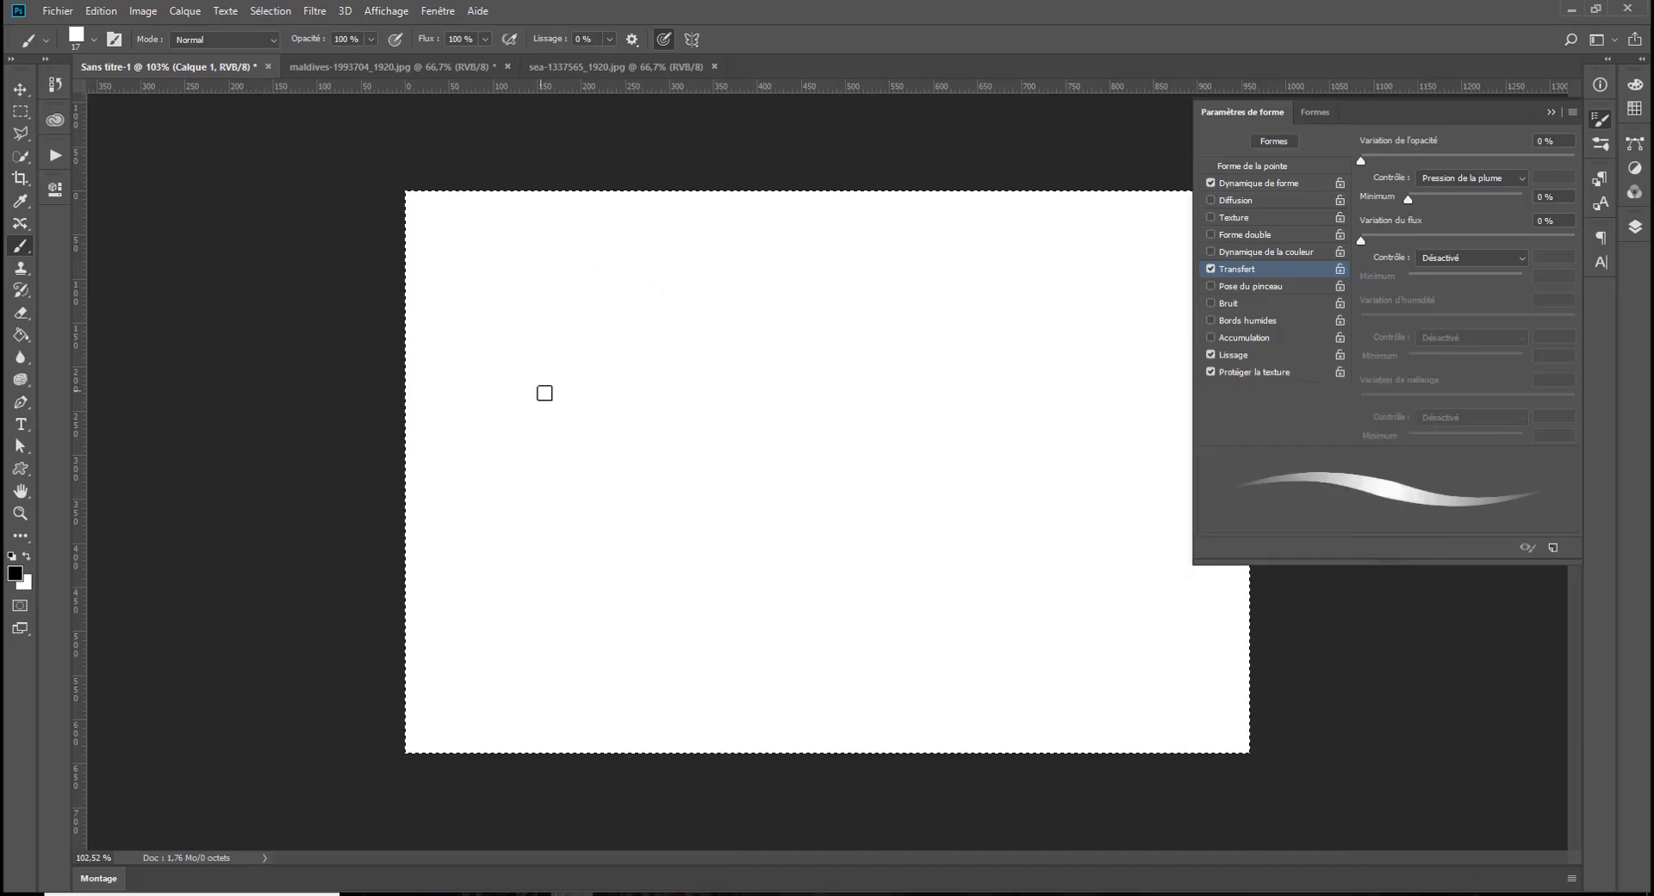
Paint zigzag, looping and long diagonal strokes with the carré transfer brush, and clear the layer
left_click_drag(662, 305, 566, 566)
mouse_move(756, 433)
left_mouse_down()
mouse_move(785, 478)
mouse_move(847, 391)
mouse_move(849, 317)
mouse_move(665, 286)
mouse_move(1085, 426)
left_mouse_up()
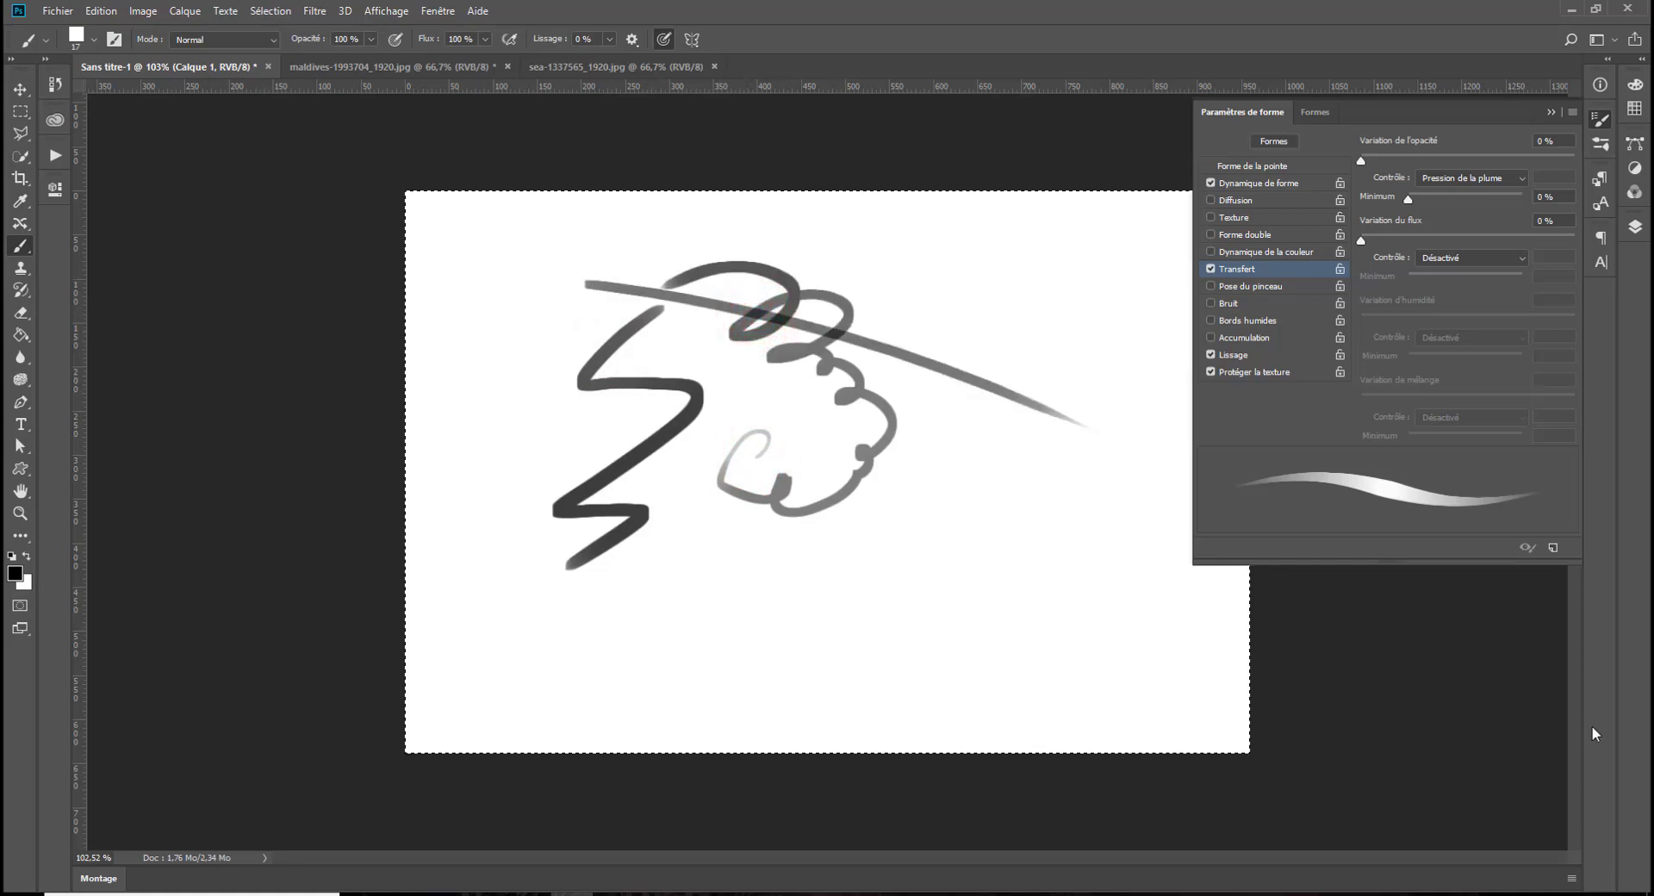
key("Delete")
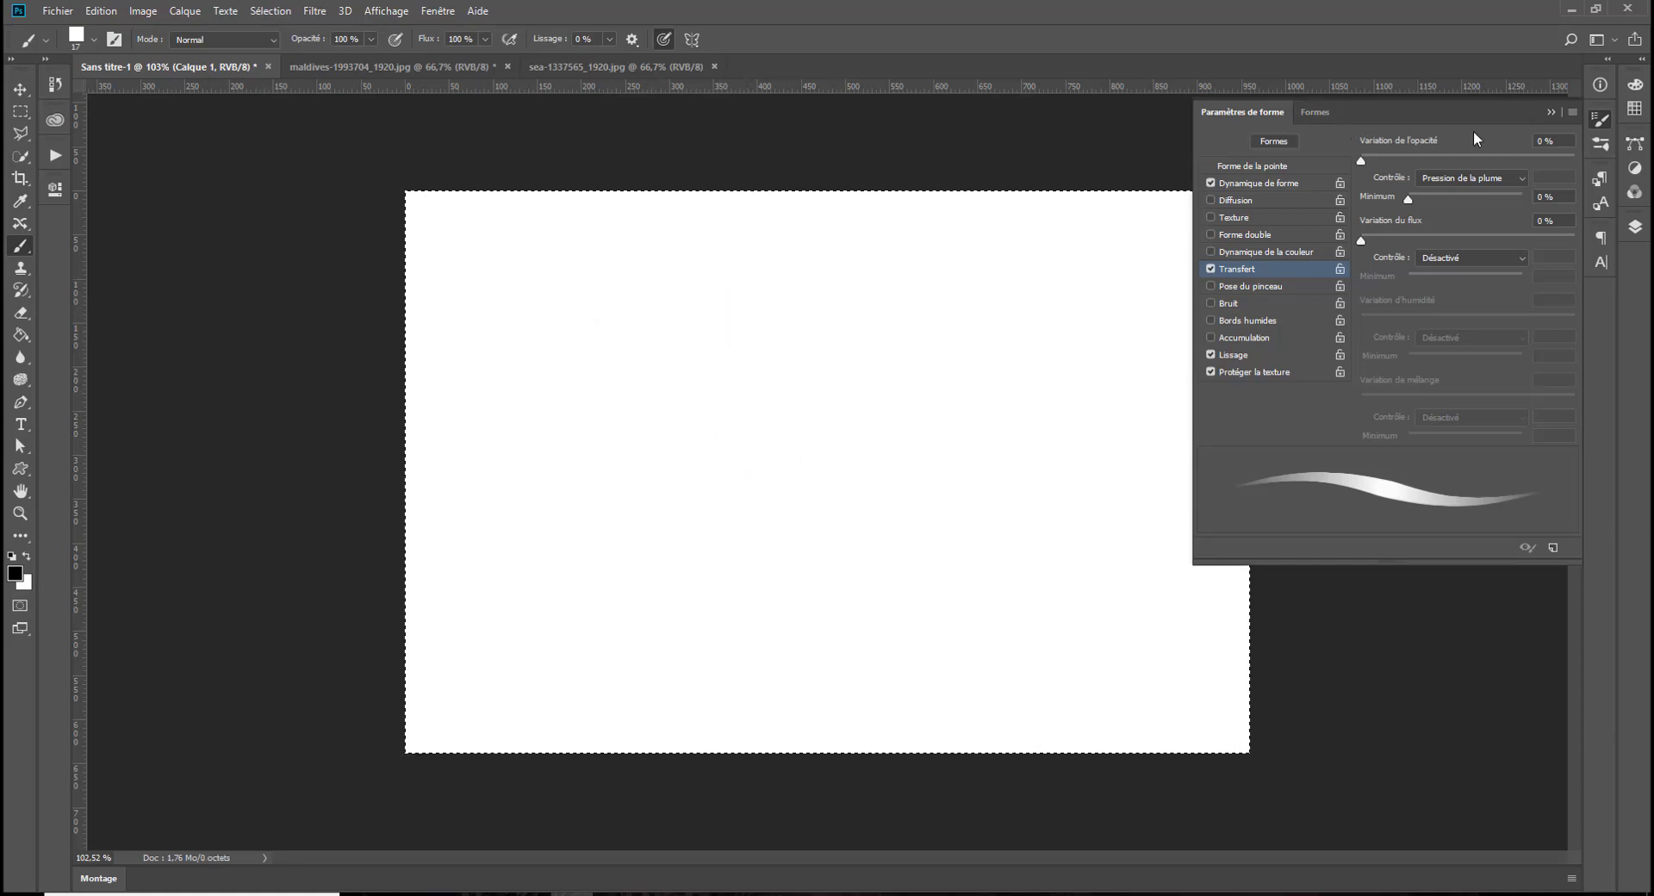
Review the brush settings options, then show the saved brush presets and expand the test tuto group
left_click(1571, 113)
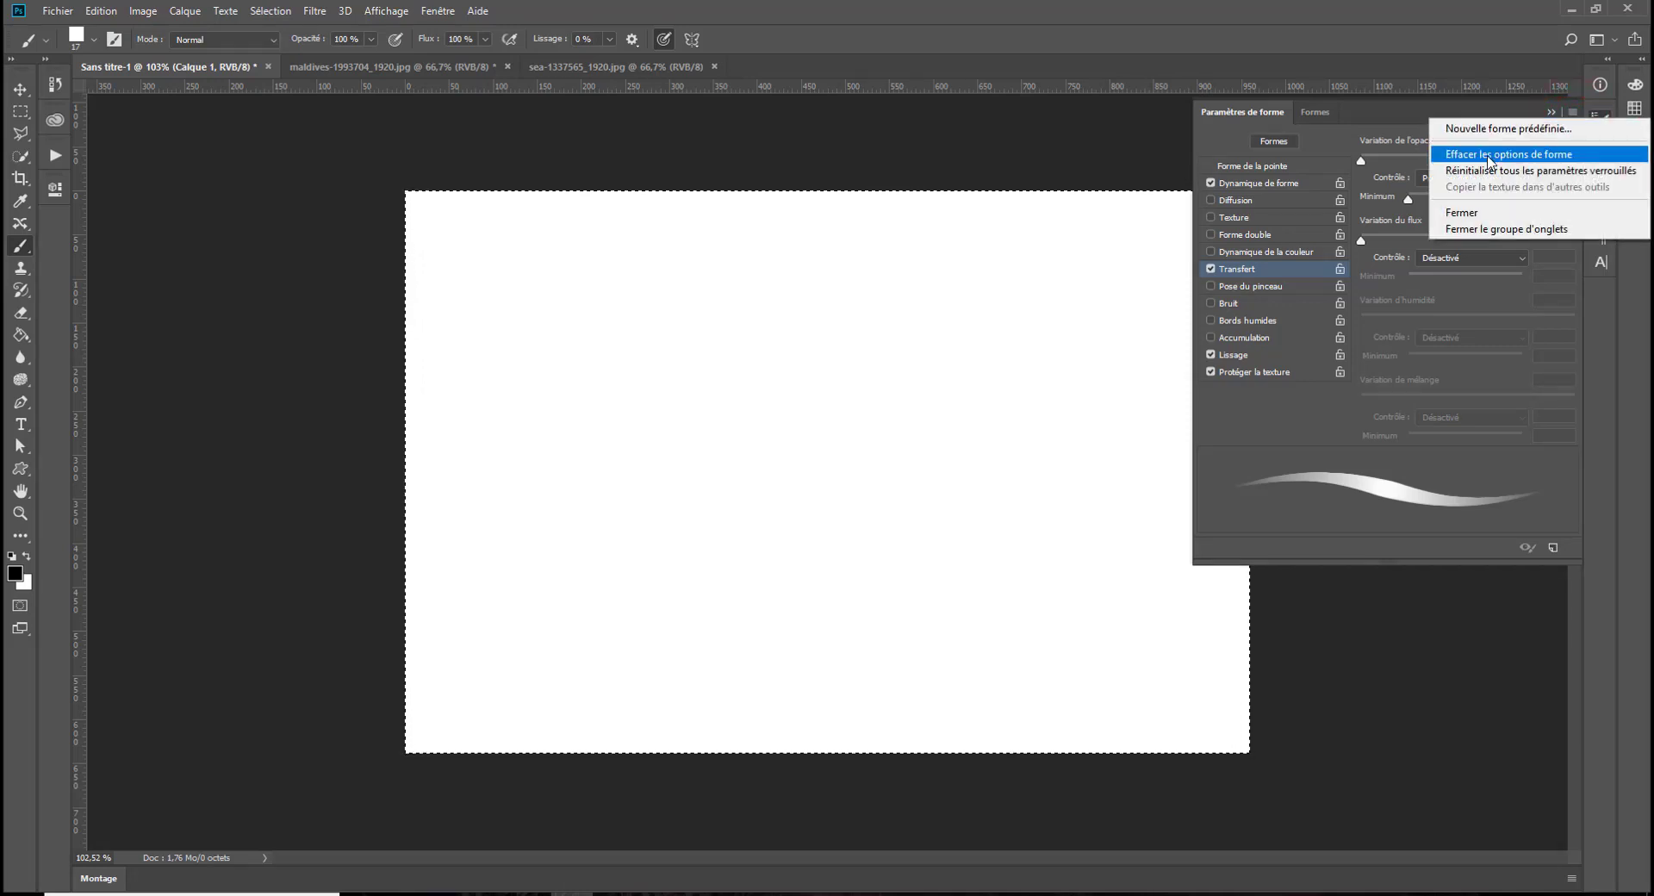
left_click(1312, 115)
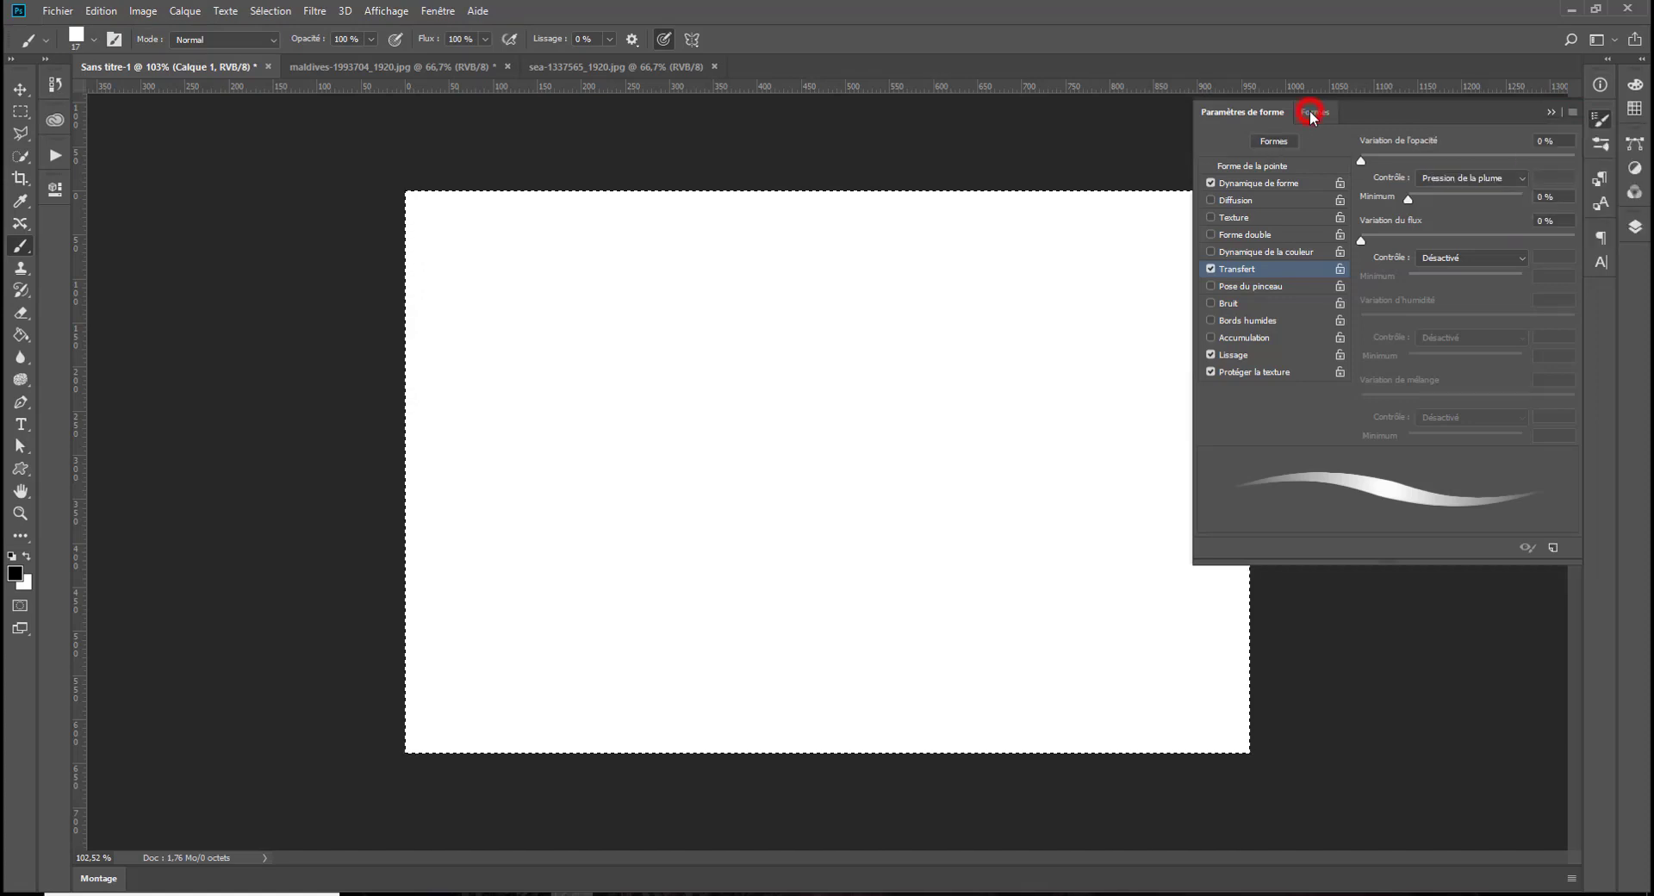
left_click(1301, 122)
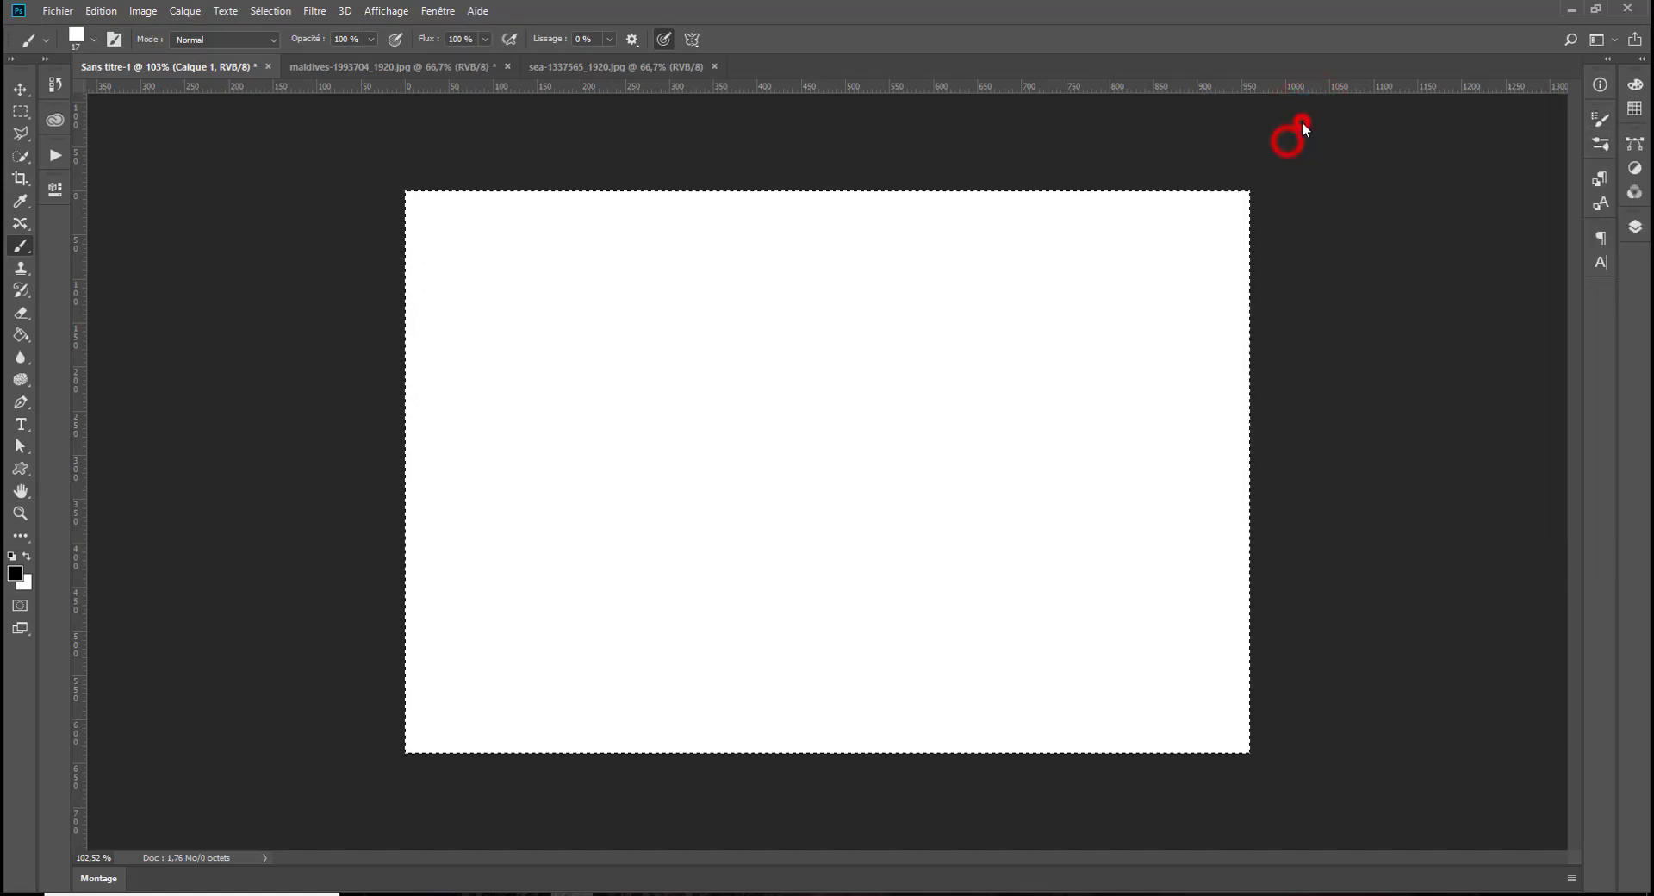
left_click(1601, 136)
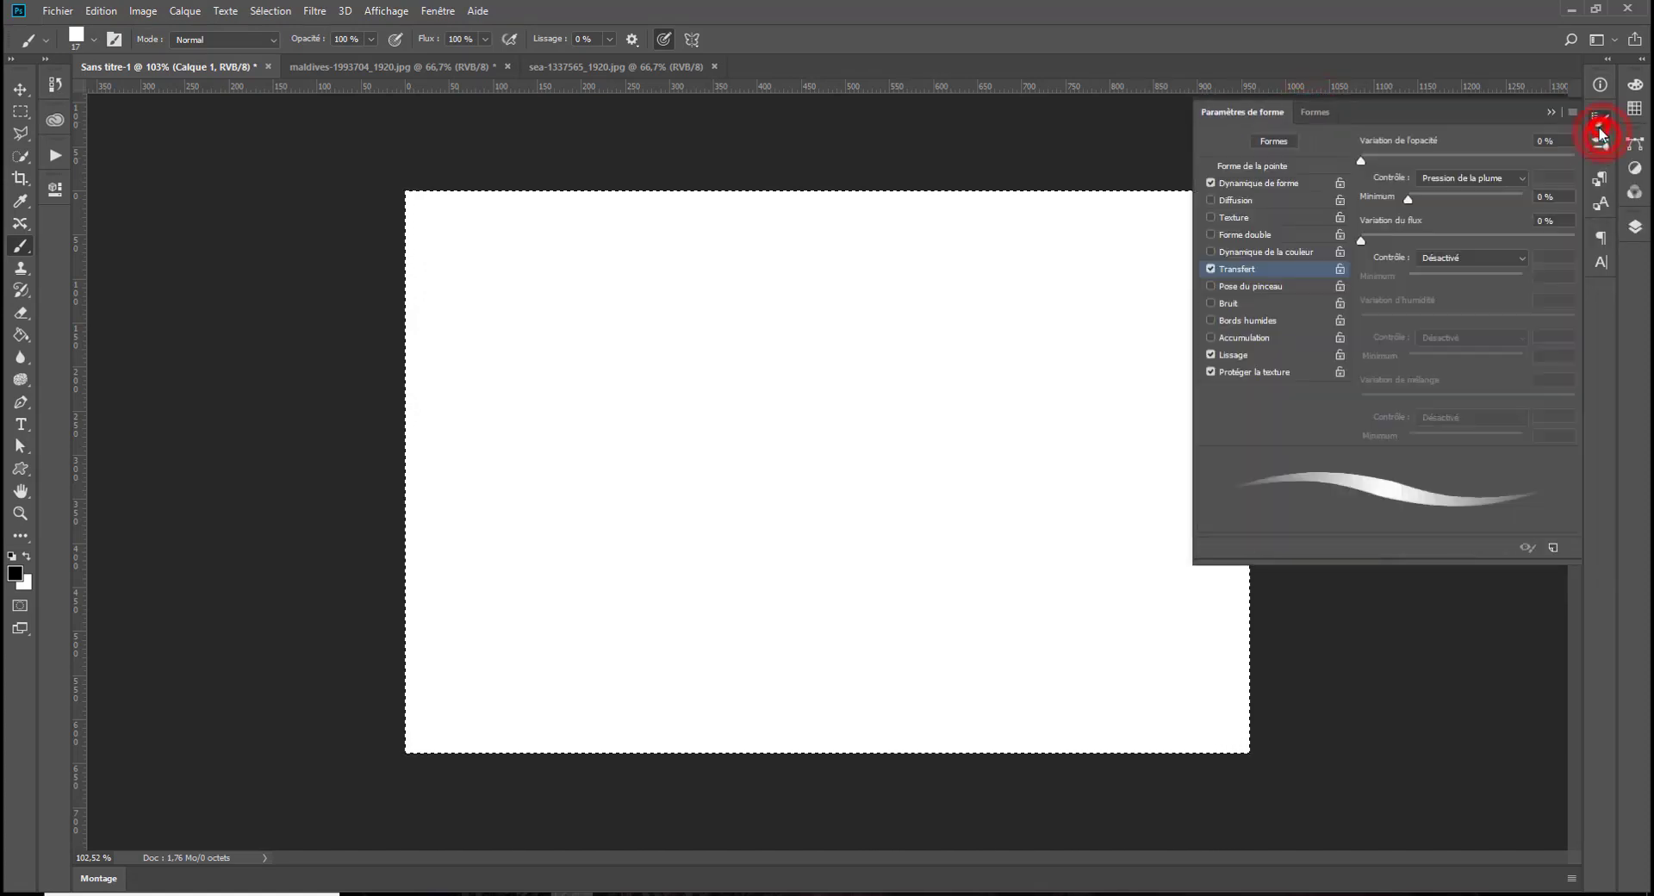
left_click(1313, 114)
right_click(629, 335)
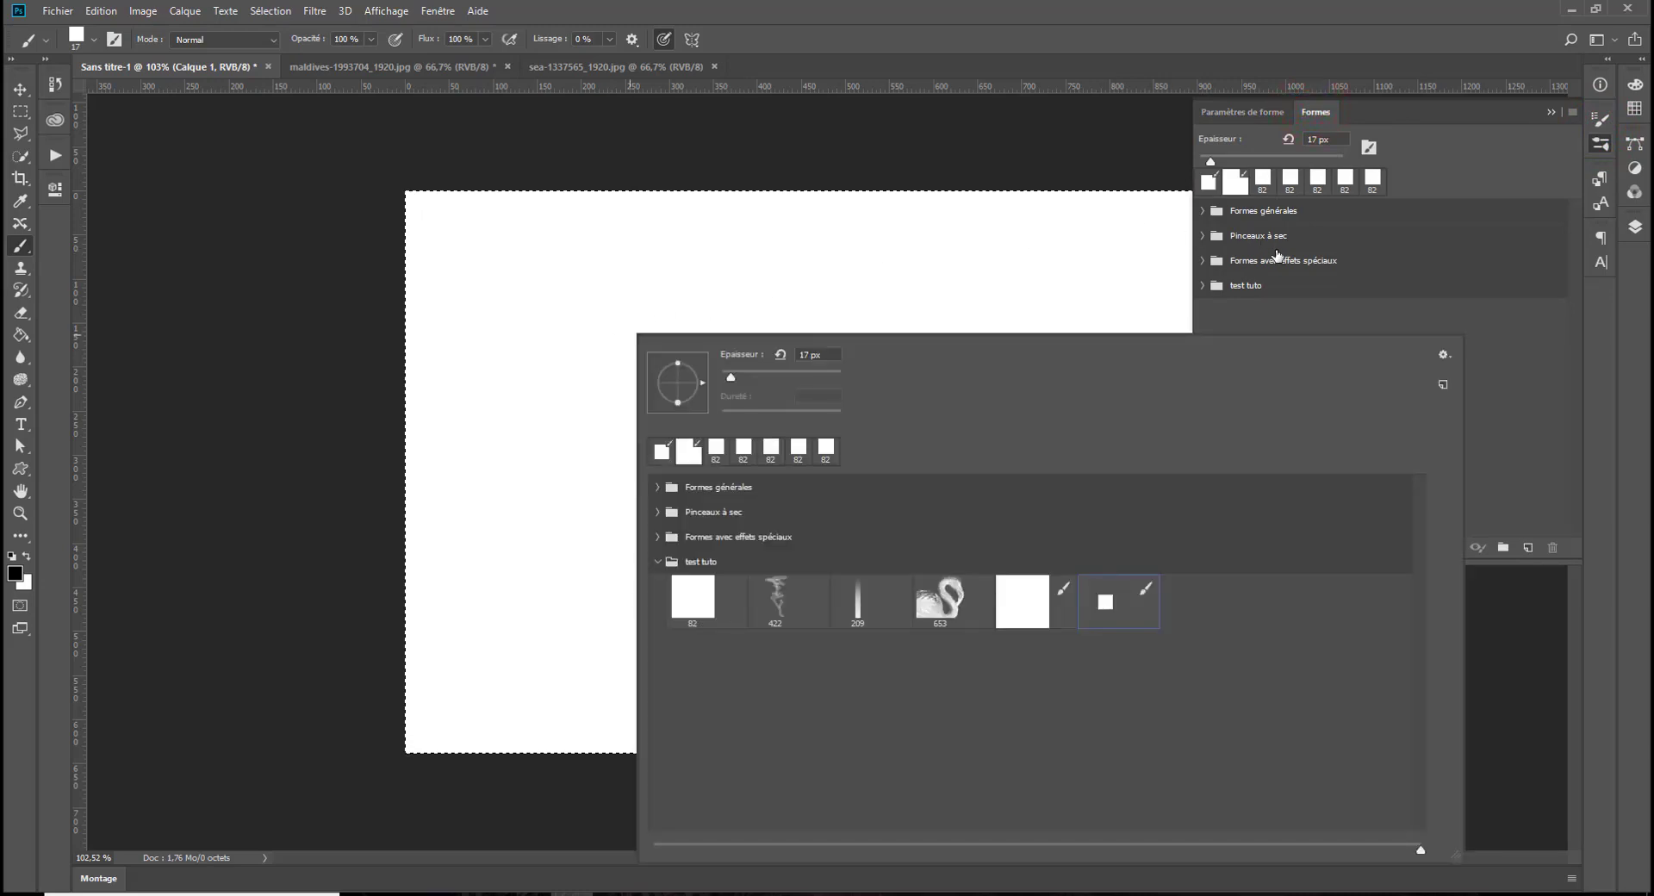
left_click(1267, 310)
left_click(1206, 285)
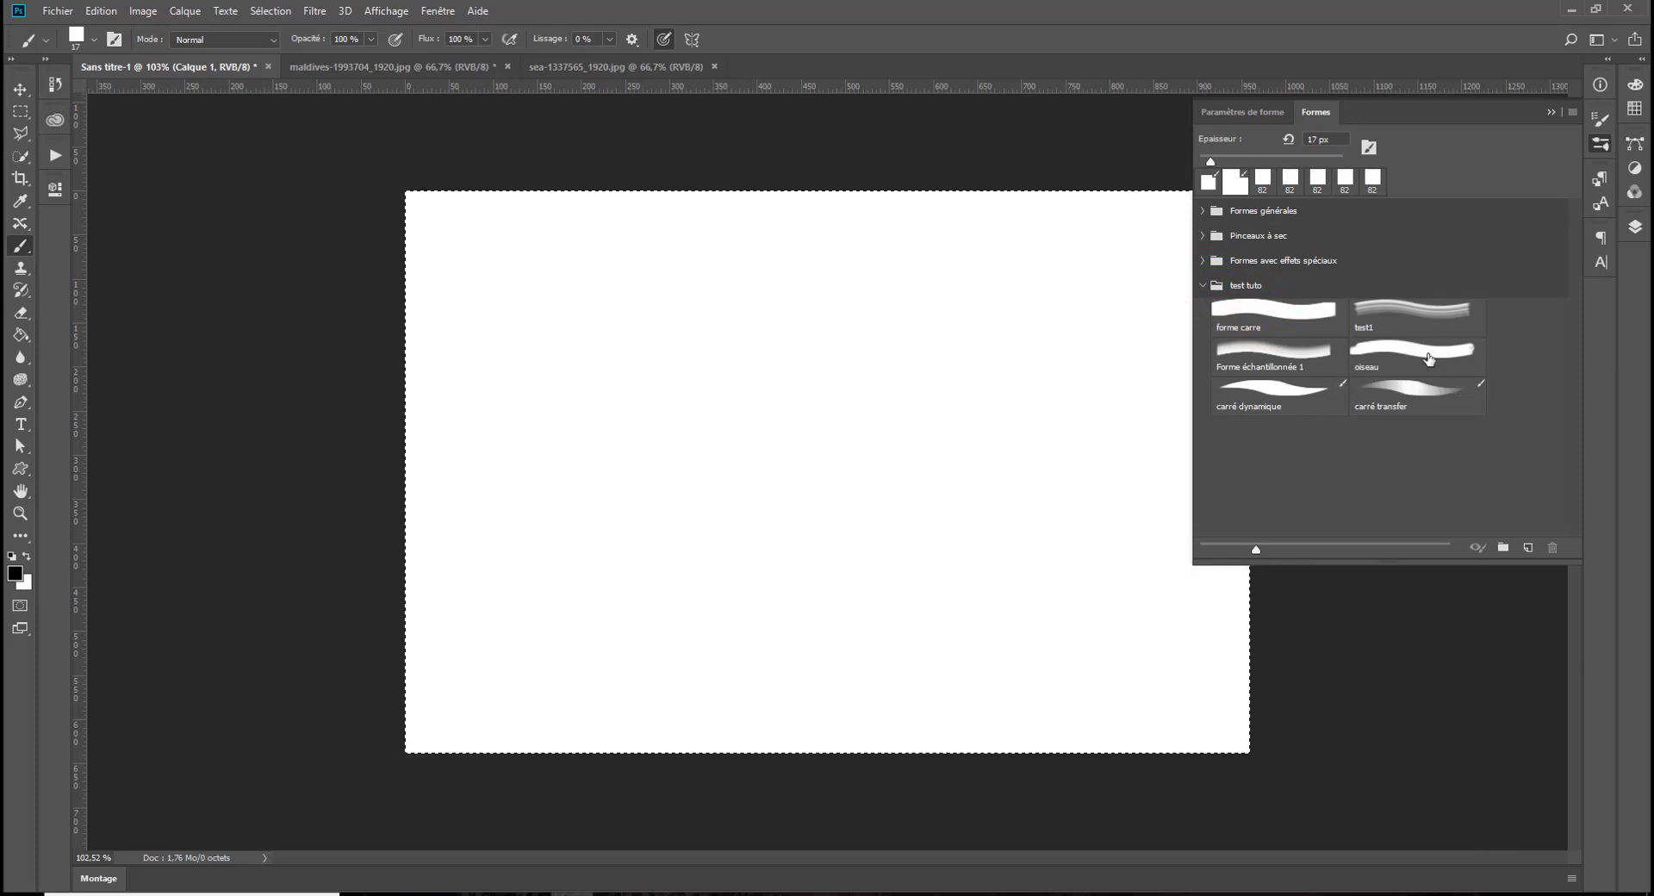
Look through the Formes générales presets, collapse that group, and expand Formes avec effets spéciaux
left_click(1196, 216)
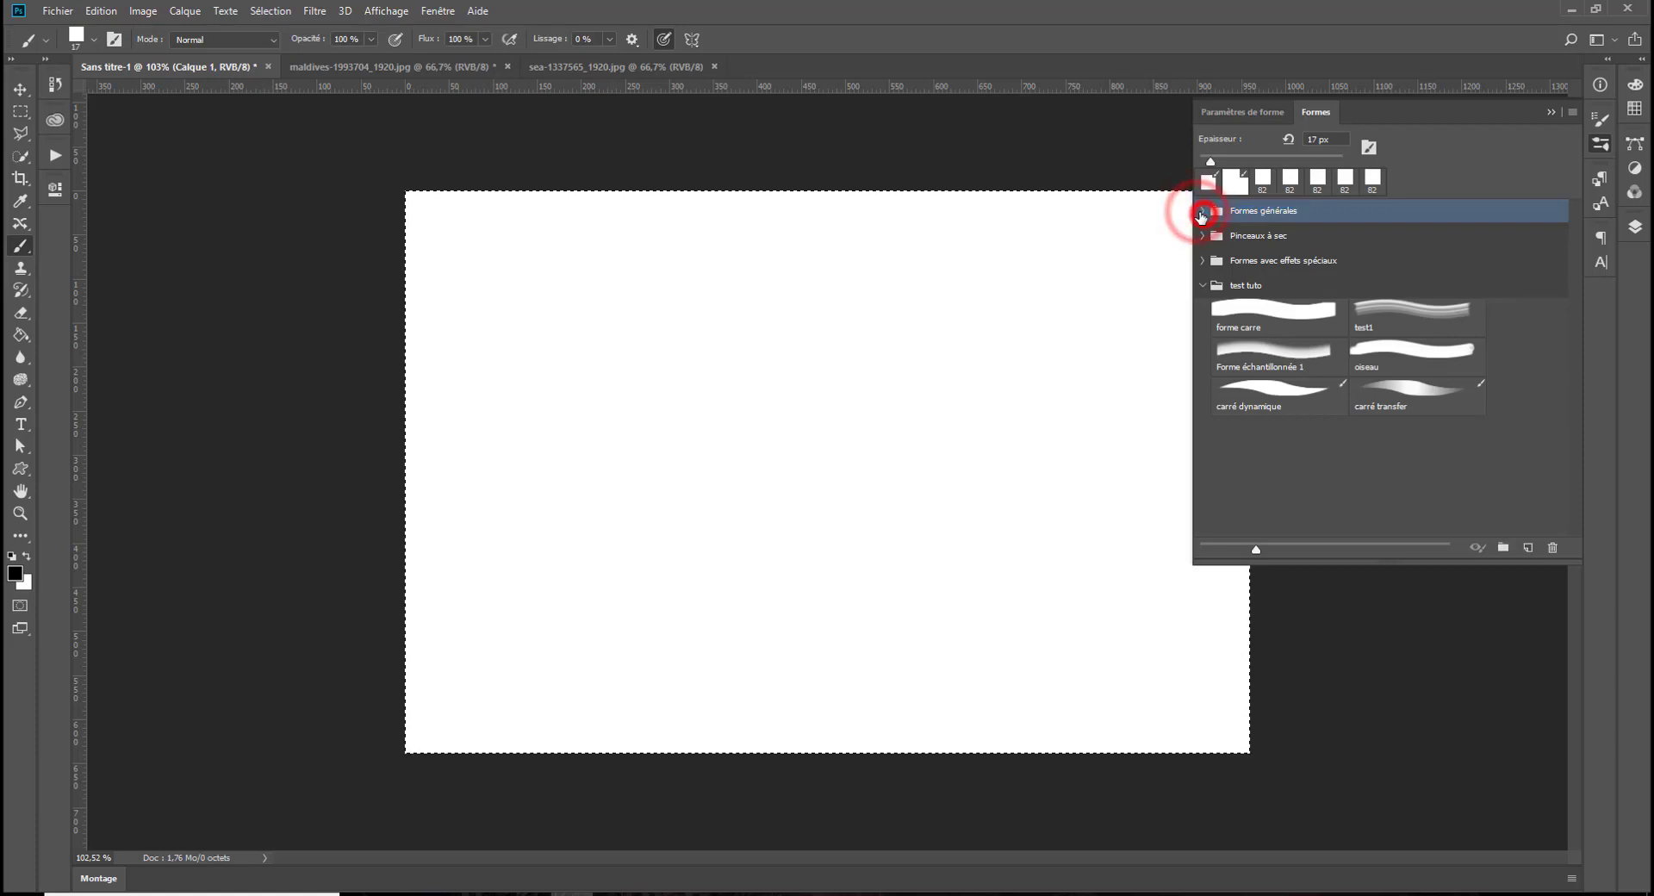
left_click(1201, 215)
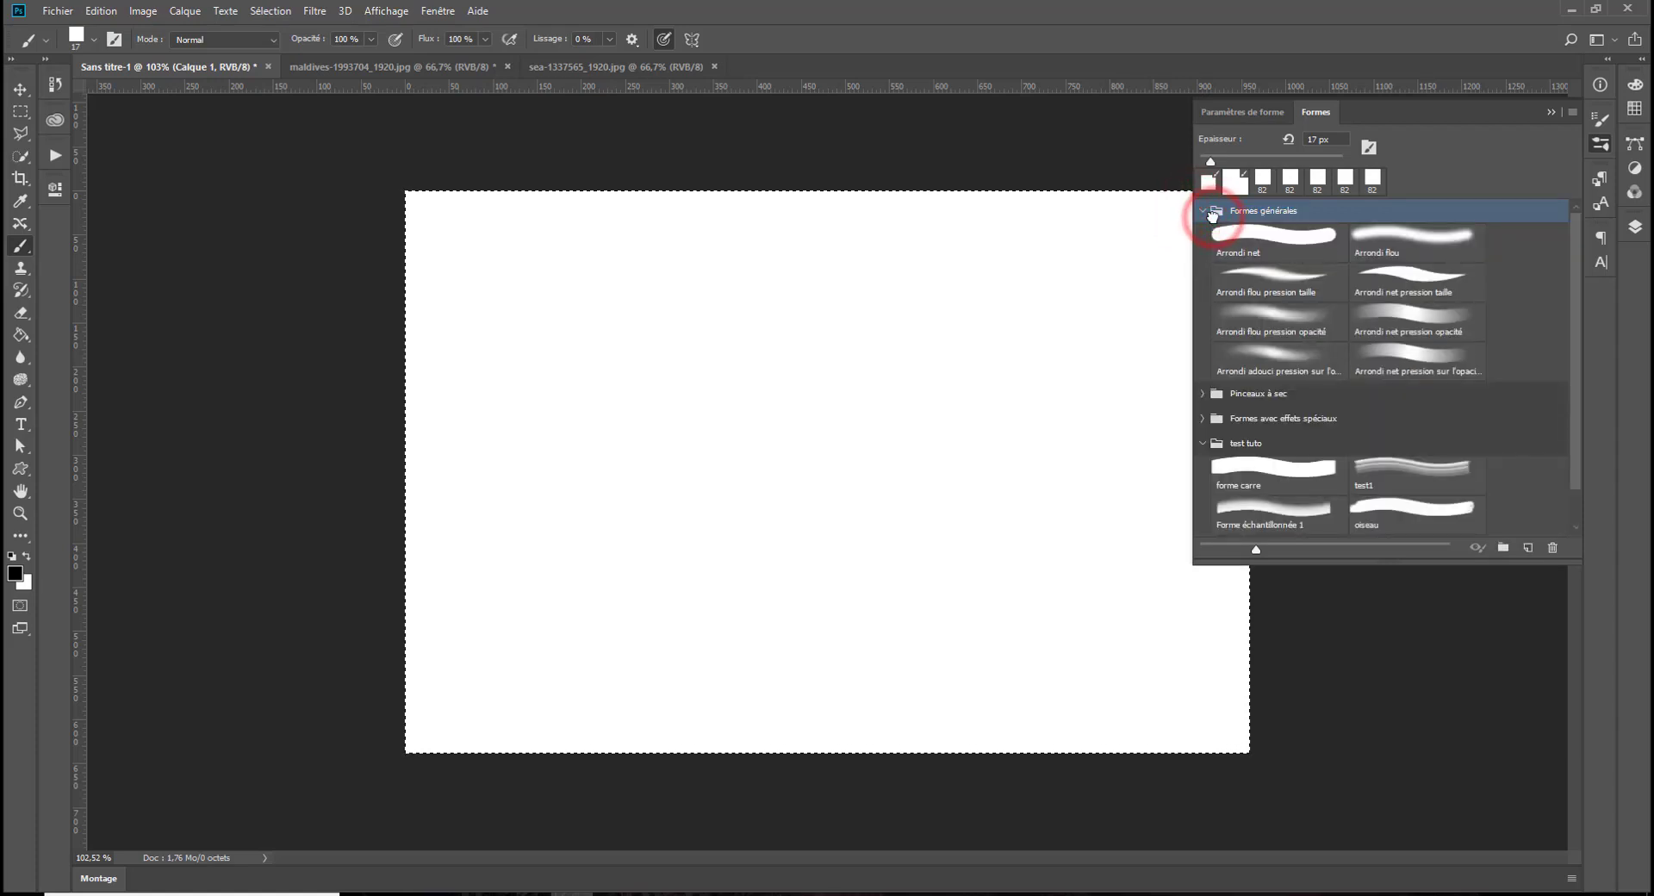
left_click(1202, 210)
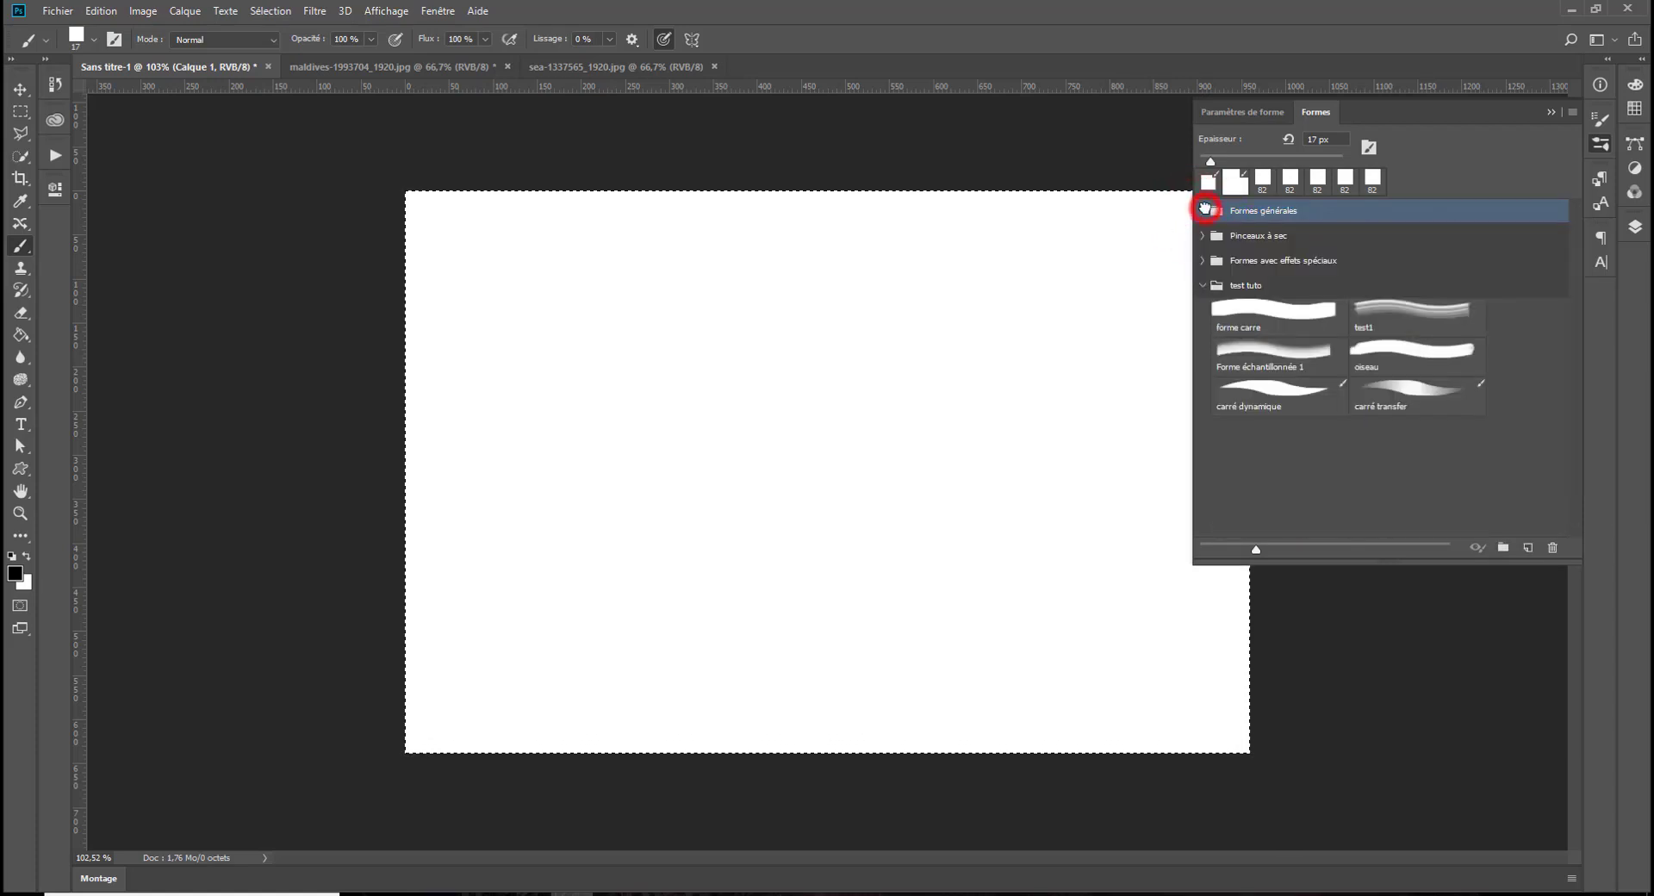
left_click(1198, 259)
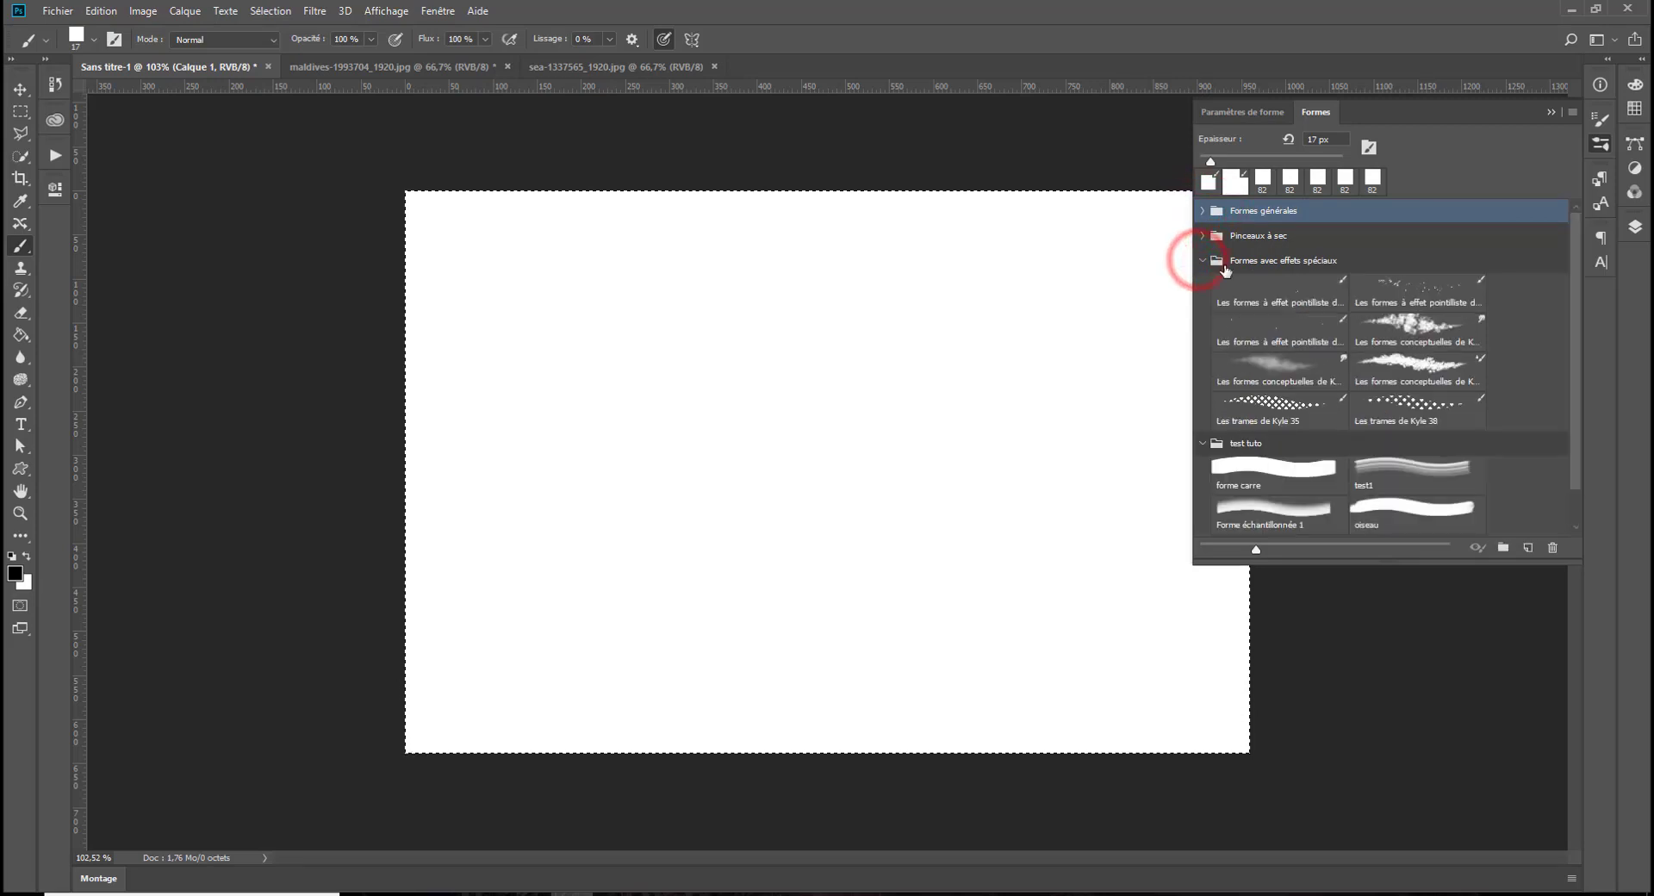
Test the first 284 px pointillist special-effects brush with dense splatter strokes across the canvas, select the 80 px pointillist preset, and clear the layer
left_click(1302, 281)
left_click(576, 397)
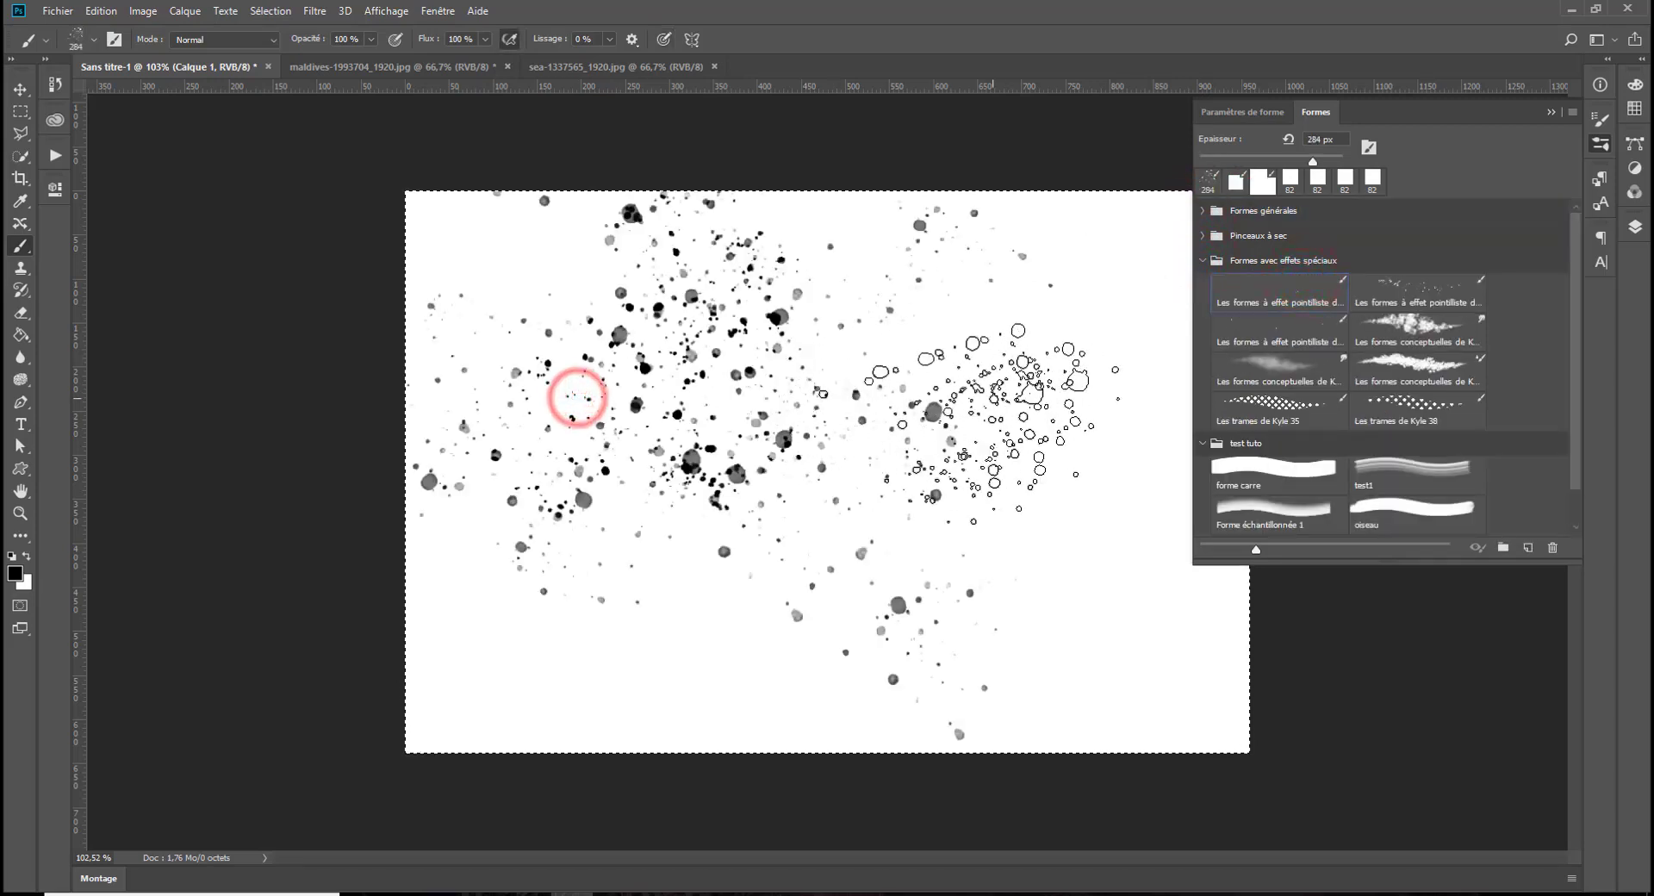
key("Delete")
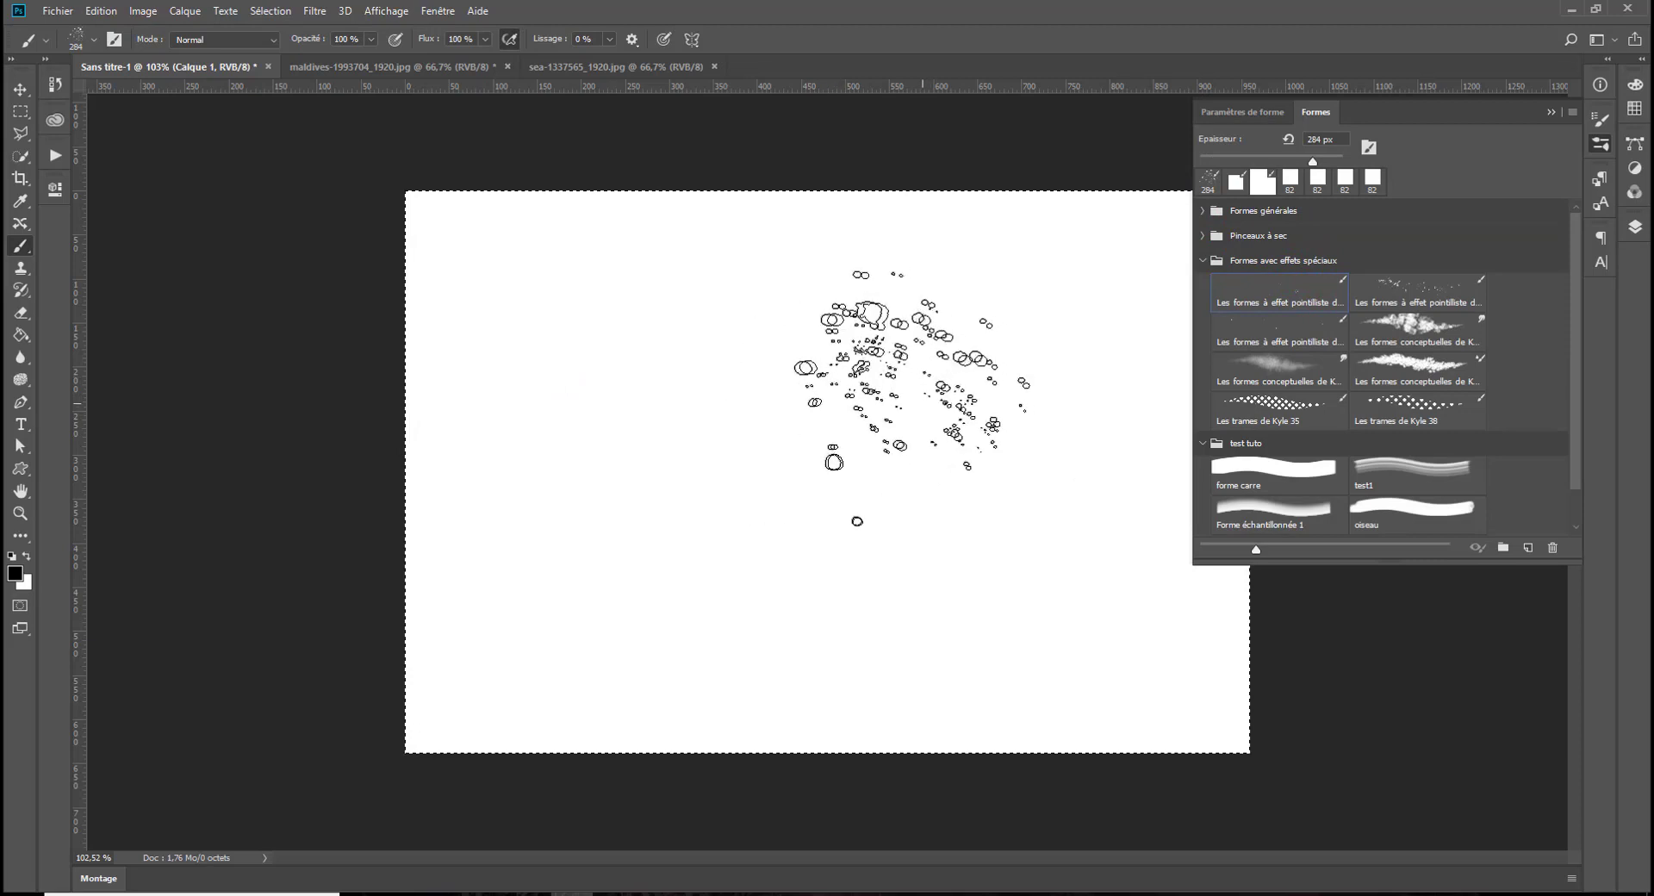
left_click_drag(918, 399, 733, 515)
mouse_move(944, 461)
left_mouse_down()
mouse_move(835, 501)
mouse_move(796, 354)
mouse_move(594, 422)
left_mouse_up()
left_click_drag(667, 377, 603, 440)
mouse_move(619, 447)
left_mouse_down()
mouse_move(689, 491)
mouse_move(1025, 533)
mouse_move(663, 414)
left_mouse_up()
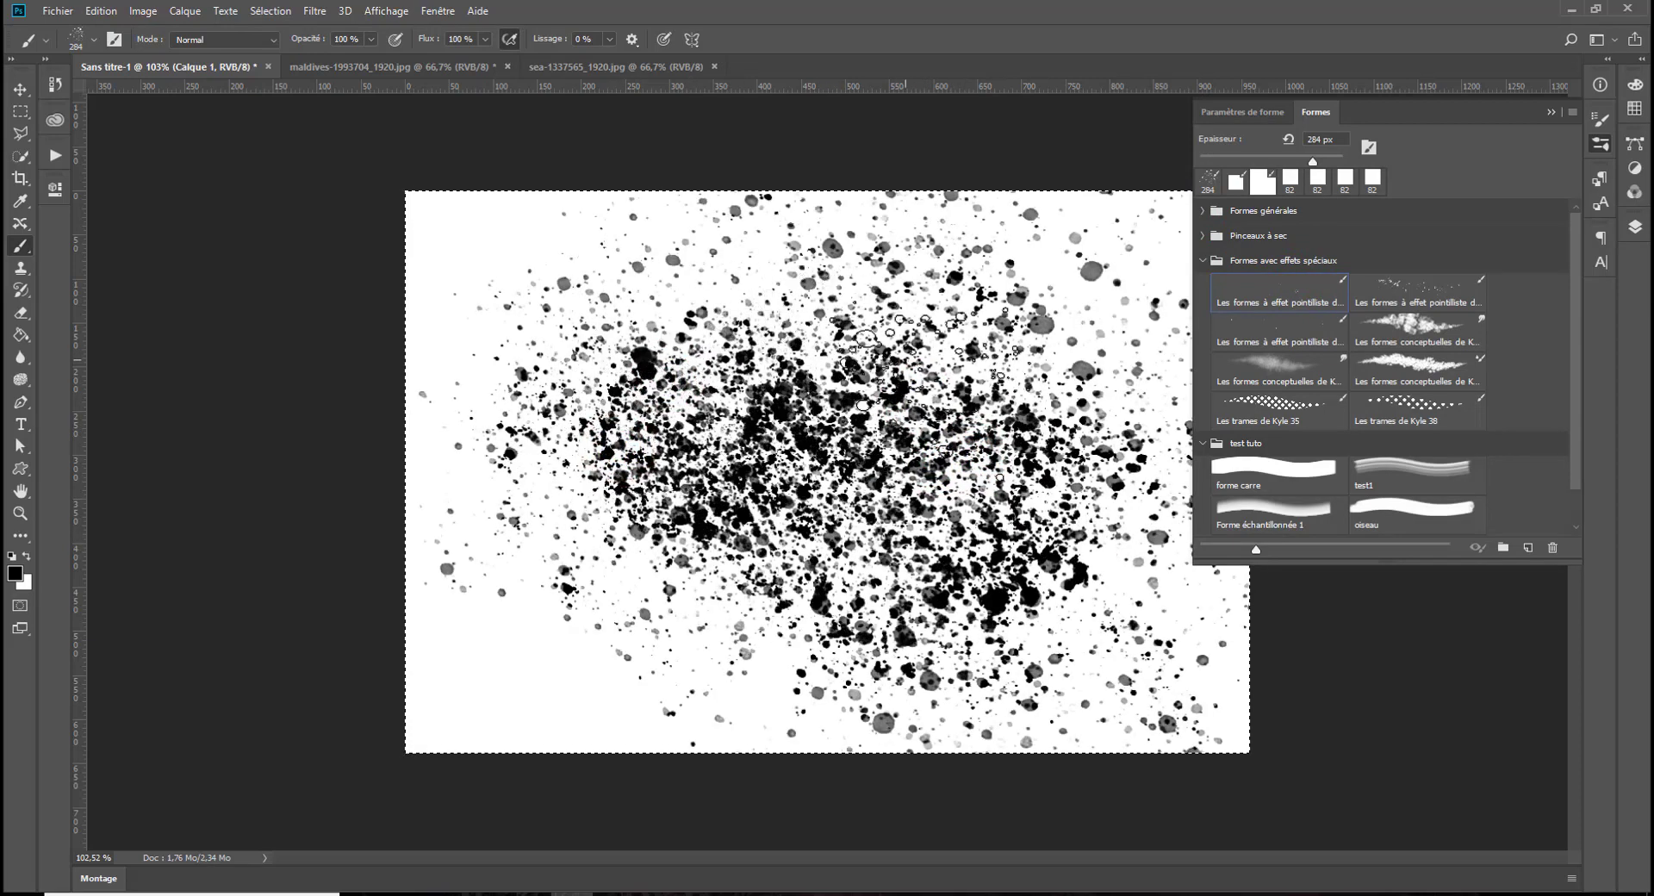
left_click(1278, 329)
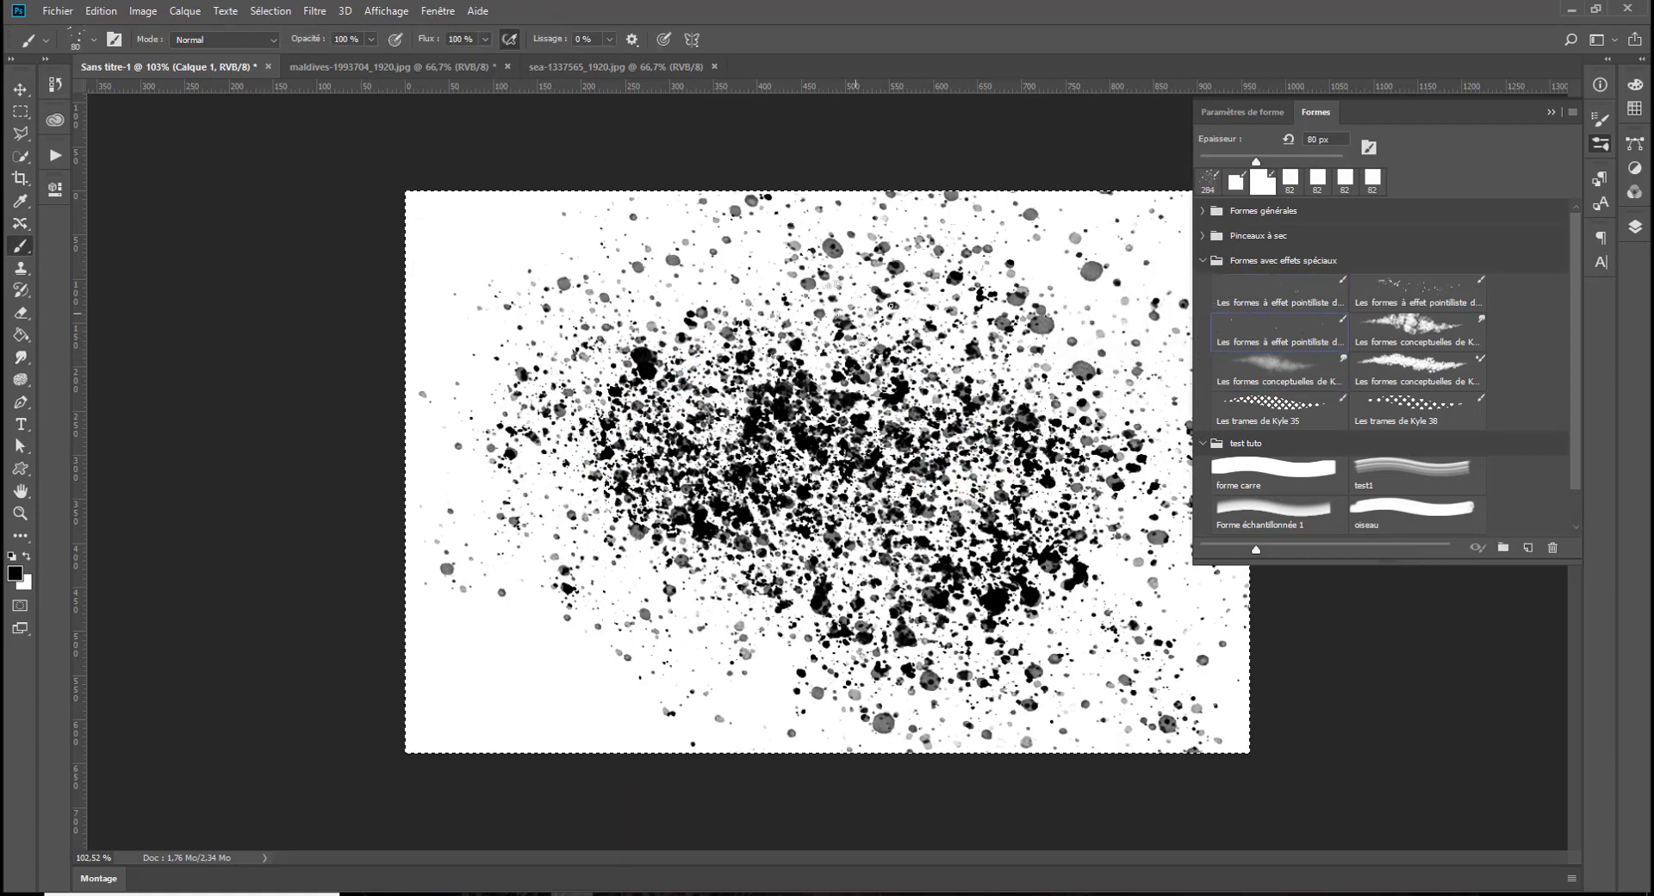
key("Delete")
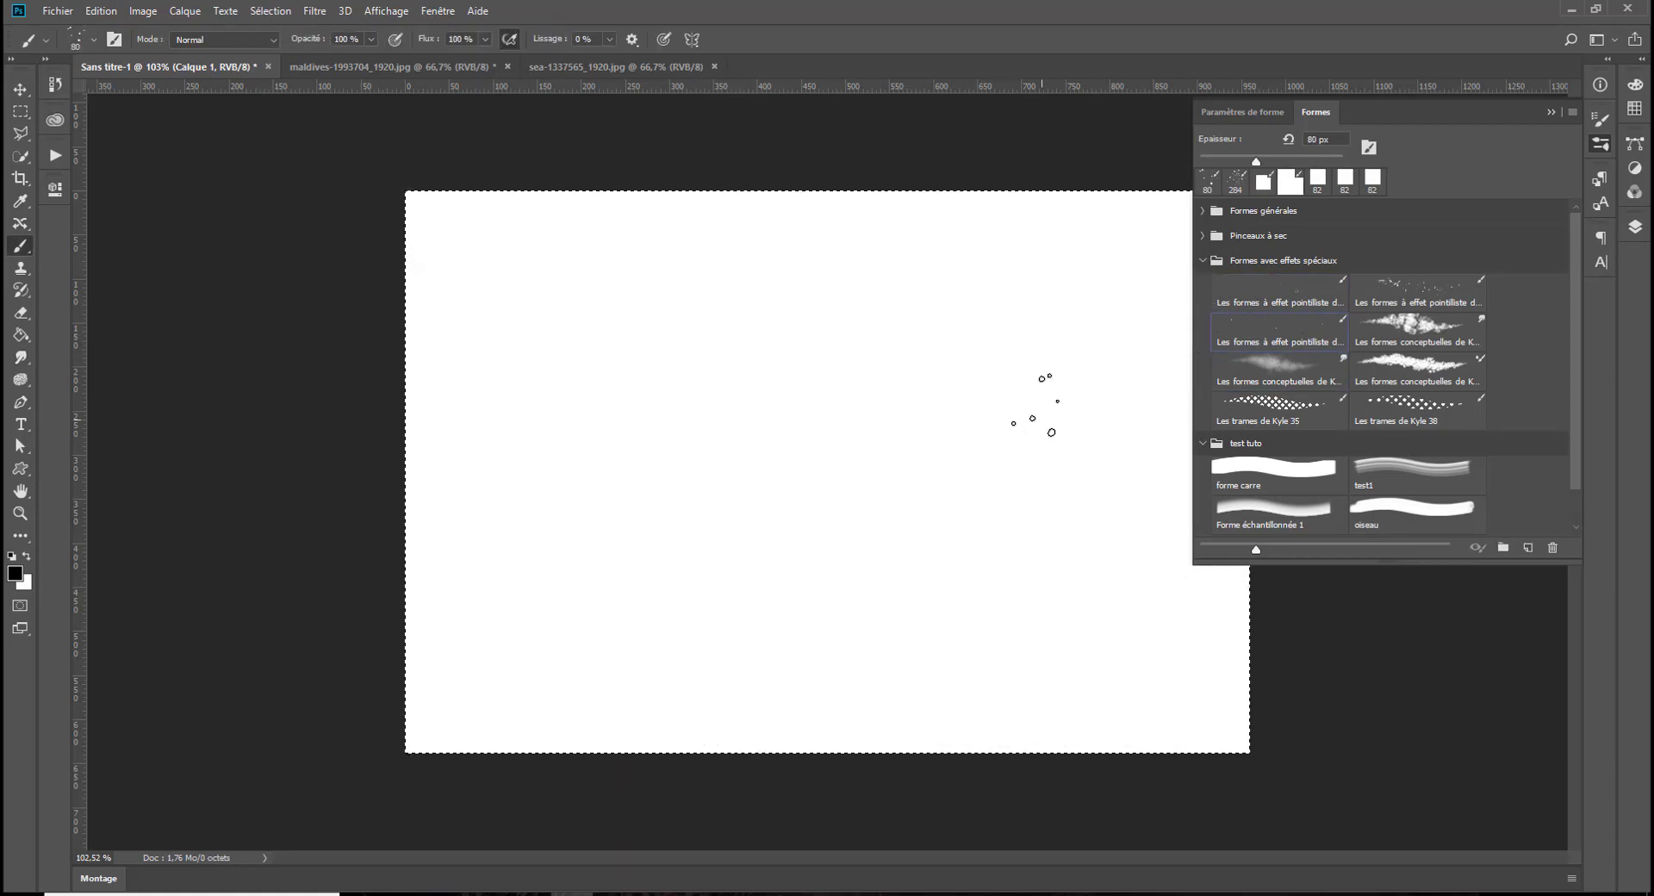
Paint a diagonal cluster of black leaves near the canvas's upper centre with the 306 px conceptual mixer brush preset
left_click(1416, 366)
mouse_move(909, 353)
left_mouse_down()
mouse_move(780, 415)
mouse_move(806, 515)
left_mouse_up()
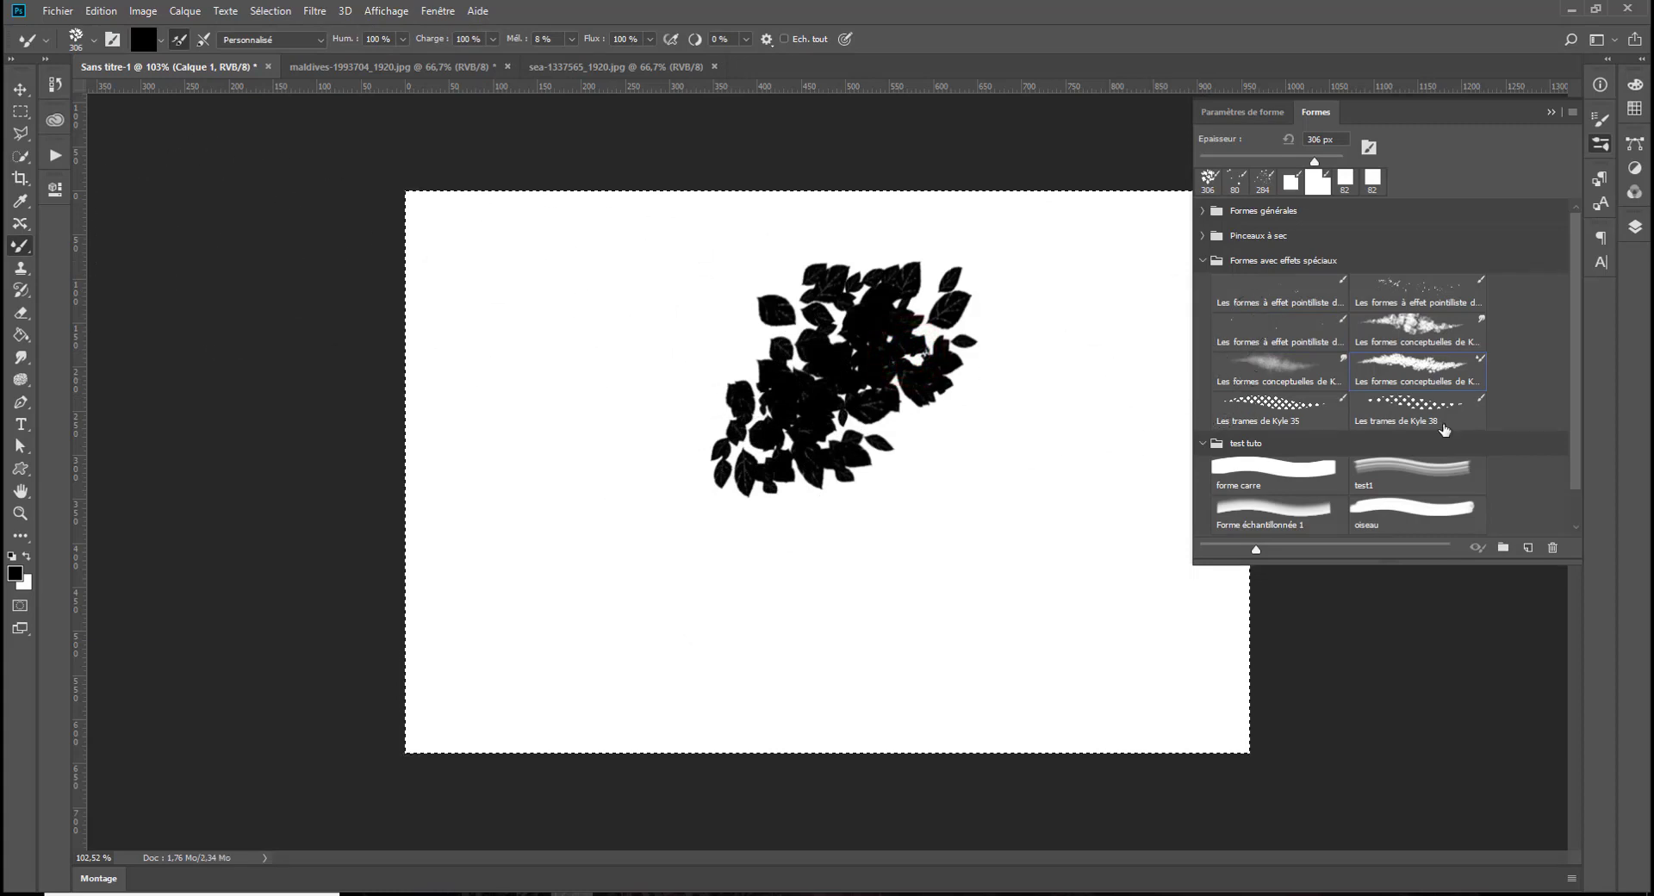
Try a stroke beside the leaves with the carré dynamique preset, undo it, and switch to the Clone Stamp and back to the Brush
scroll(1443, 451, "down", 1)
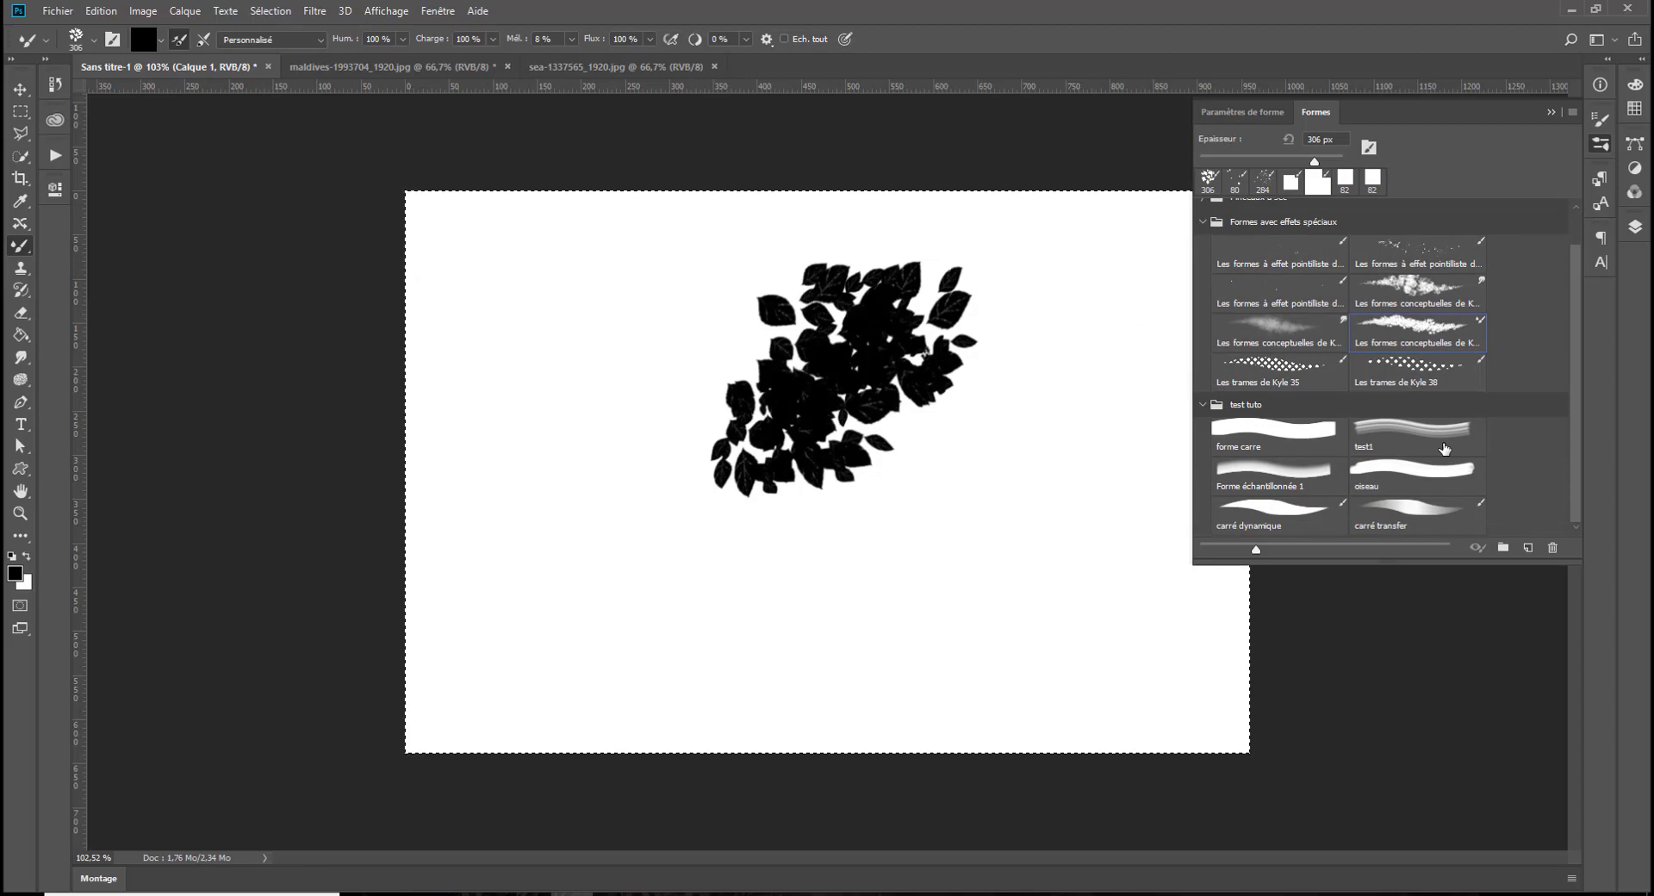
left_click(1445, 448)
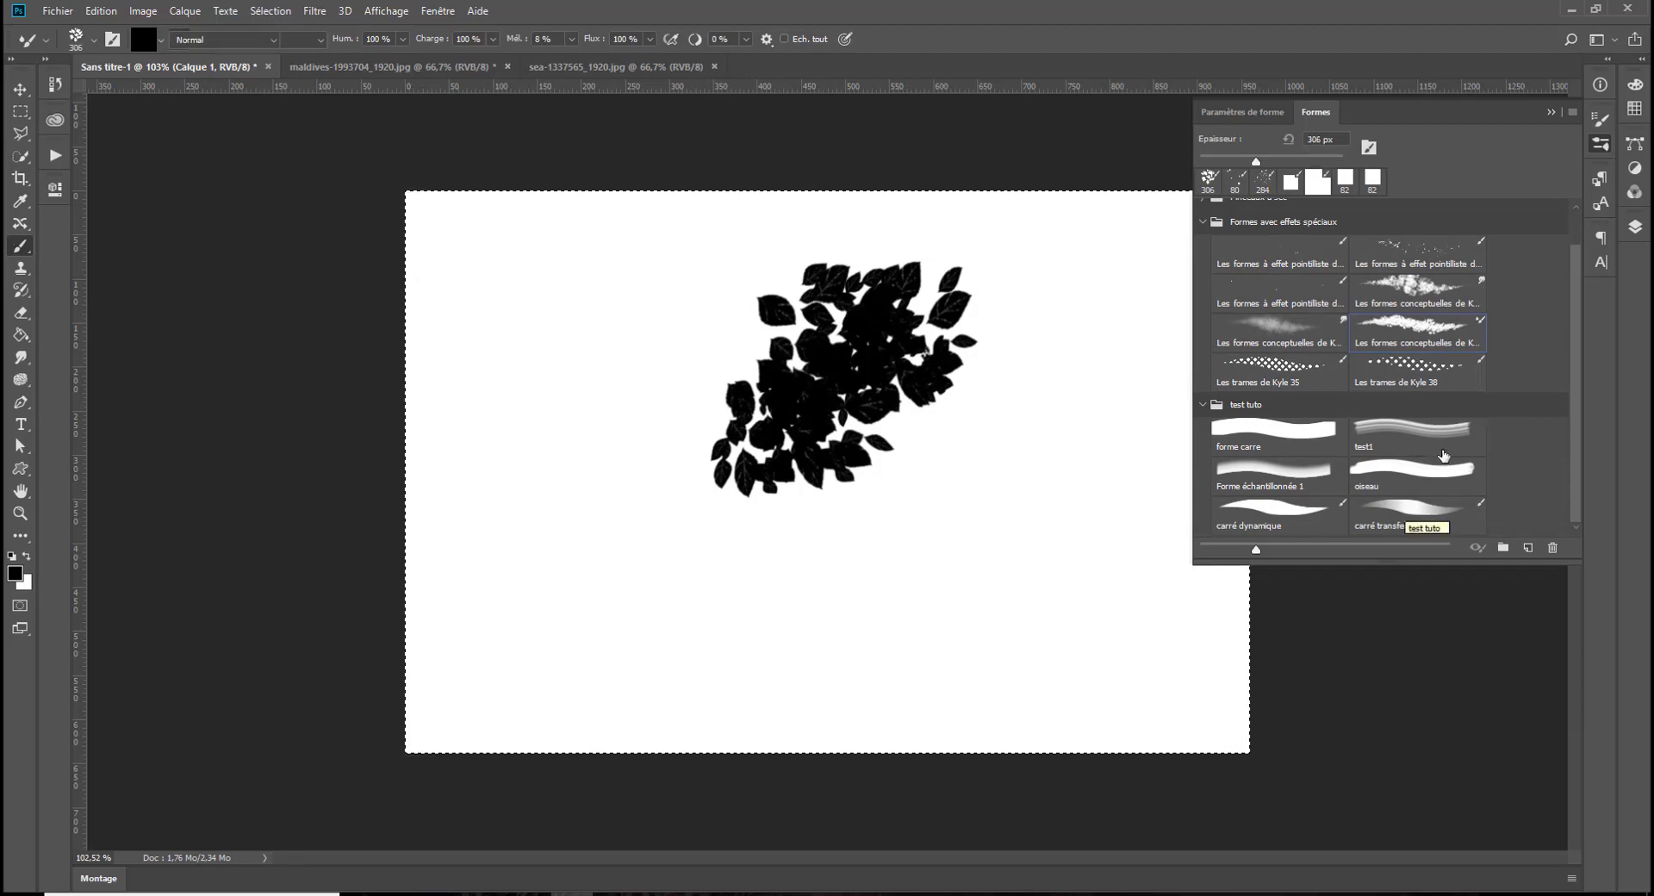
left_click(1365, 517)
left_click(1277, 513)
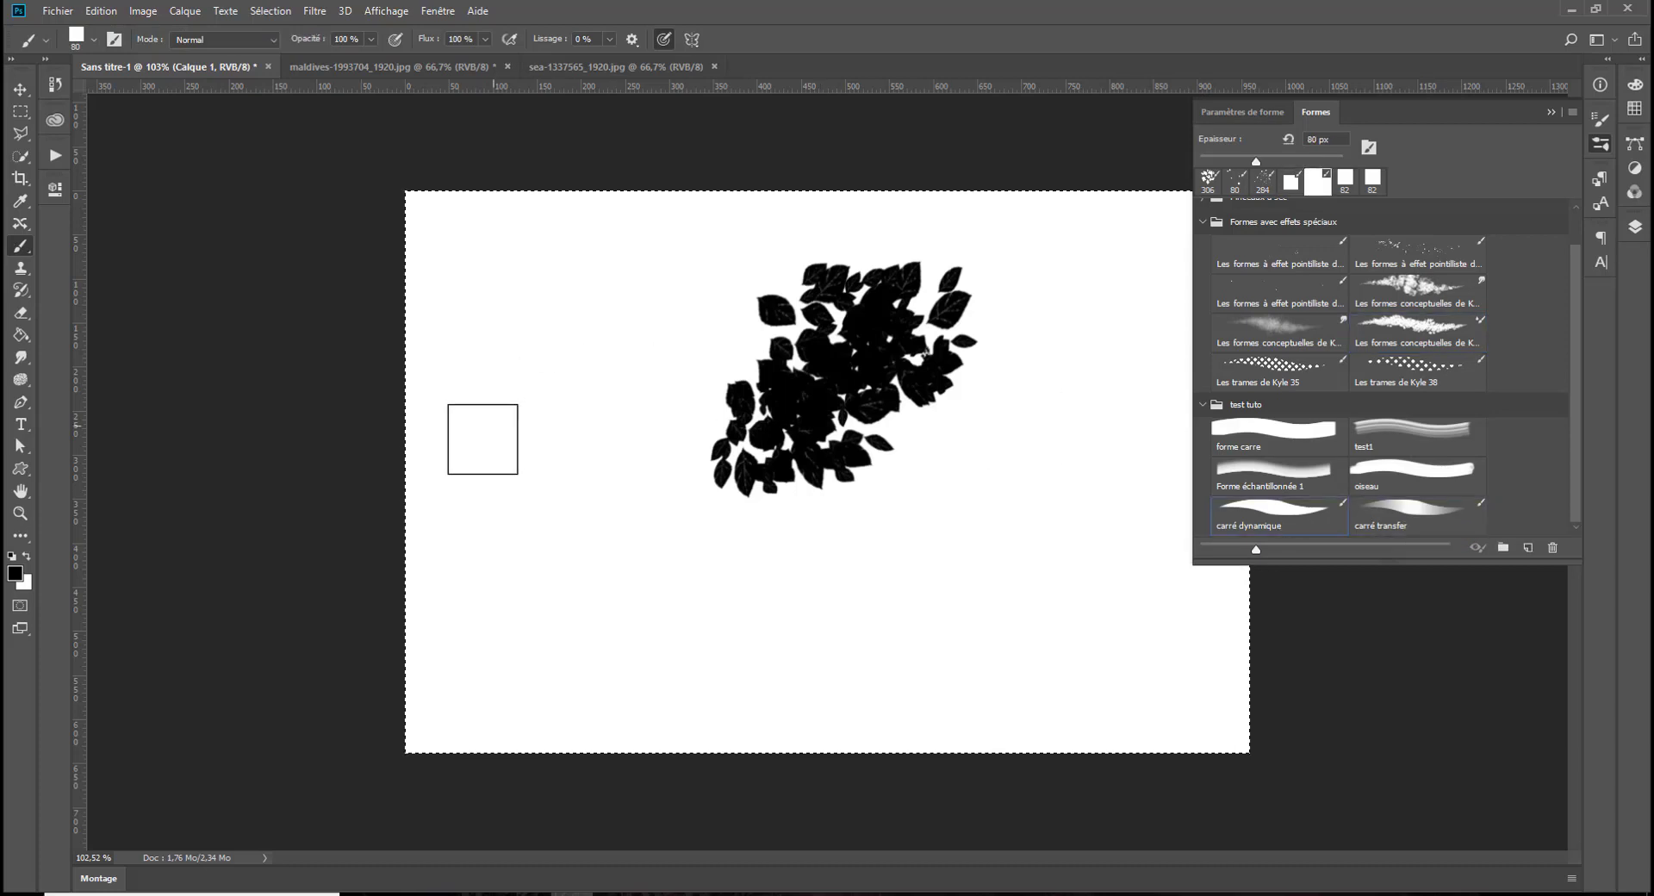
left_click_drag(544, 407, 582, 579)
key("ctrl+z")
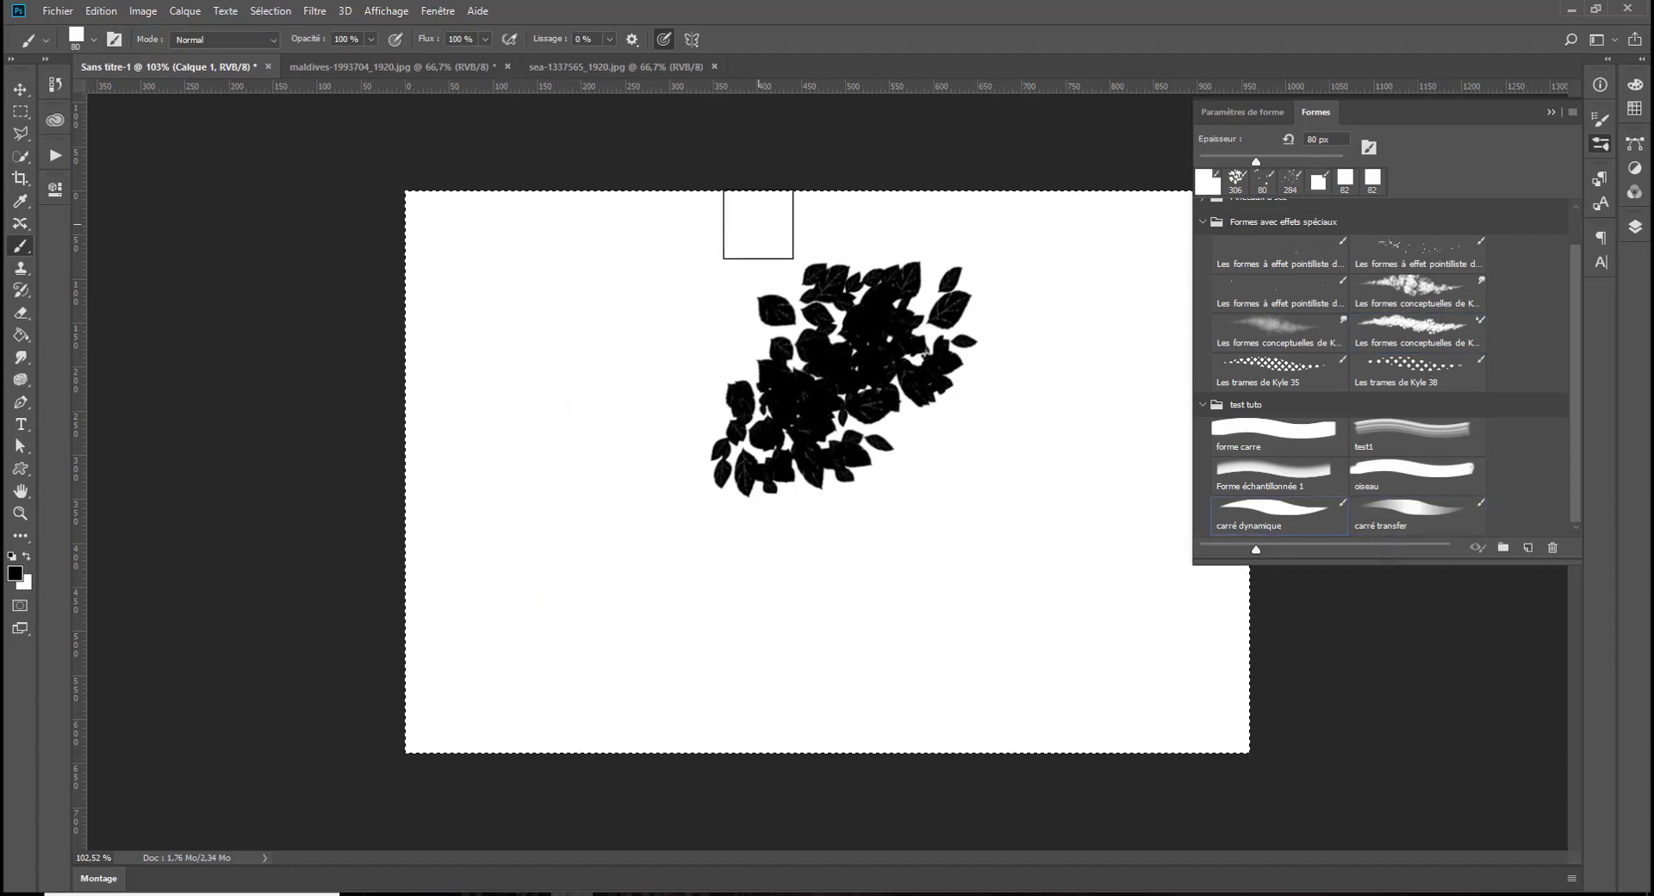
left_click(21, 268)
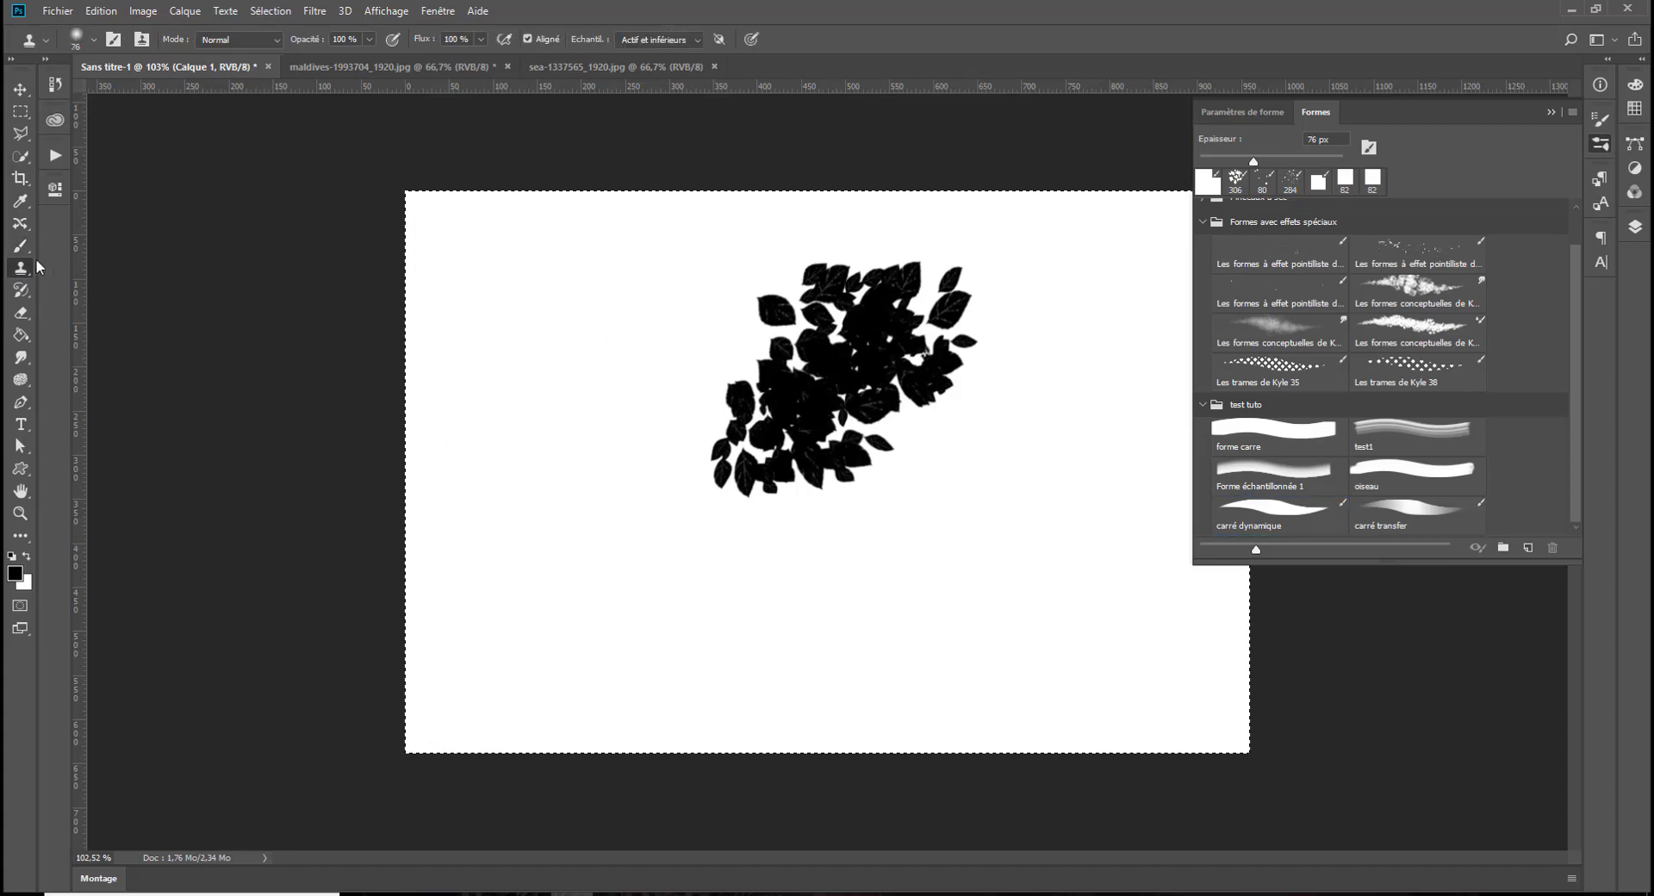
key("b")
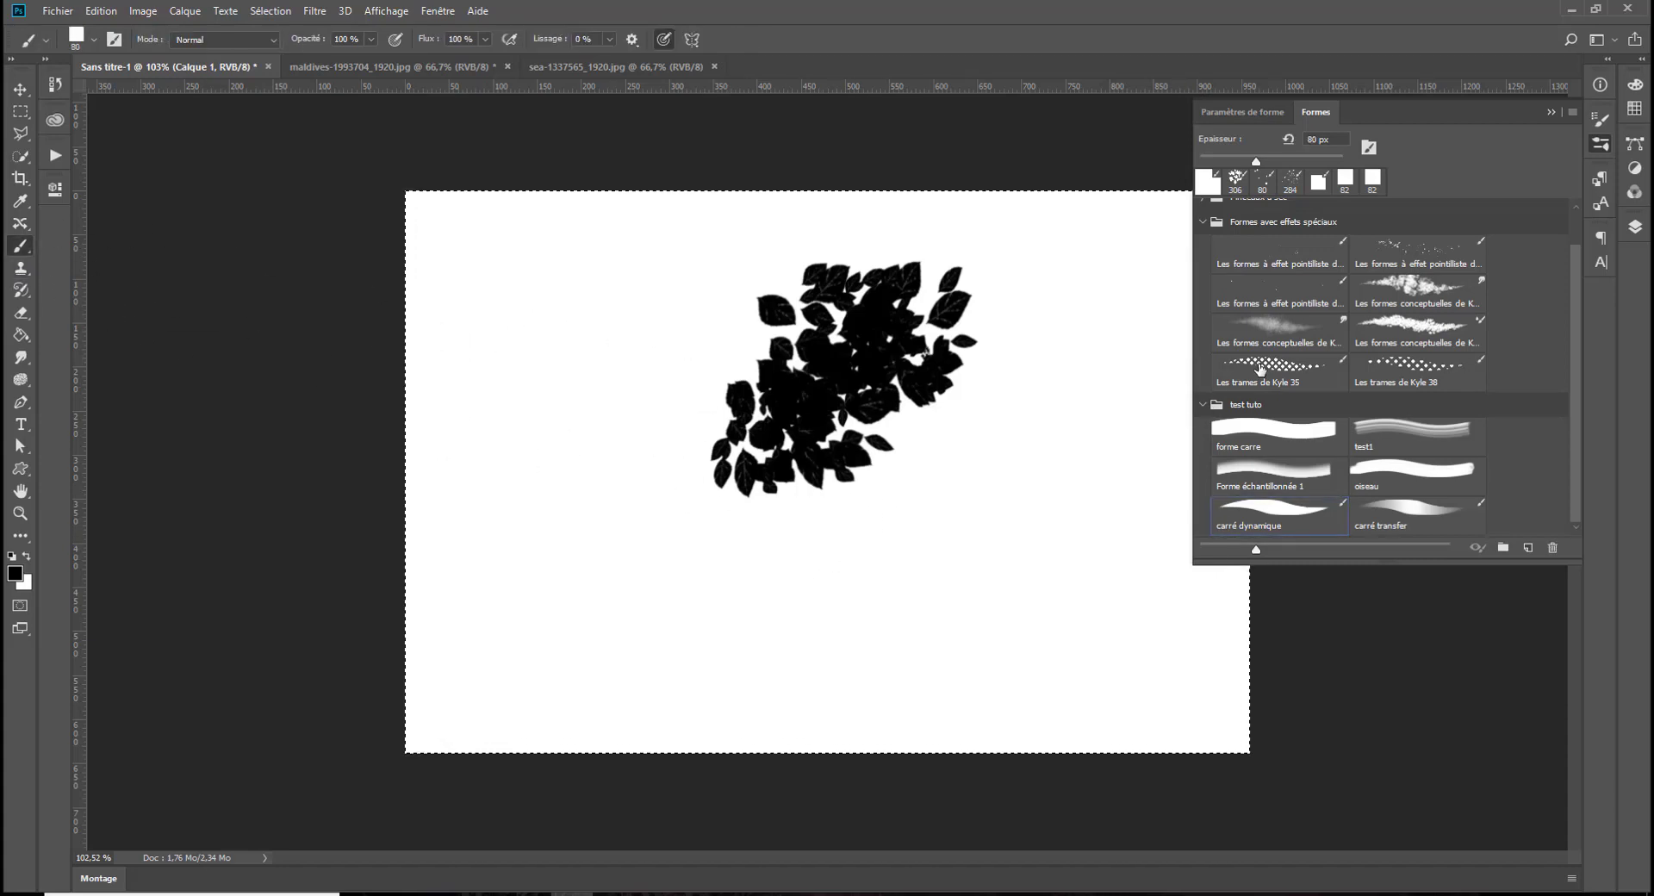
Smear the leaf cluster into a soft grey blur with the 175 px conceptual Smudge preset, and hide the brush presets
left_click(1278, 331)
key("r")
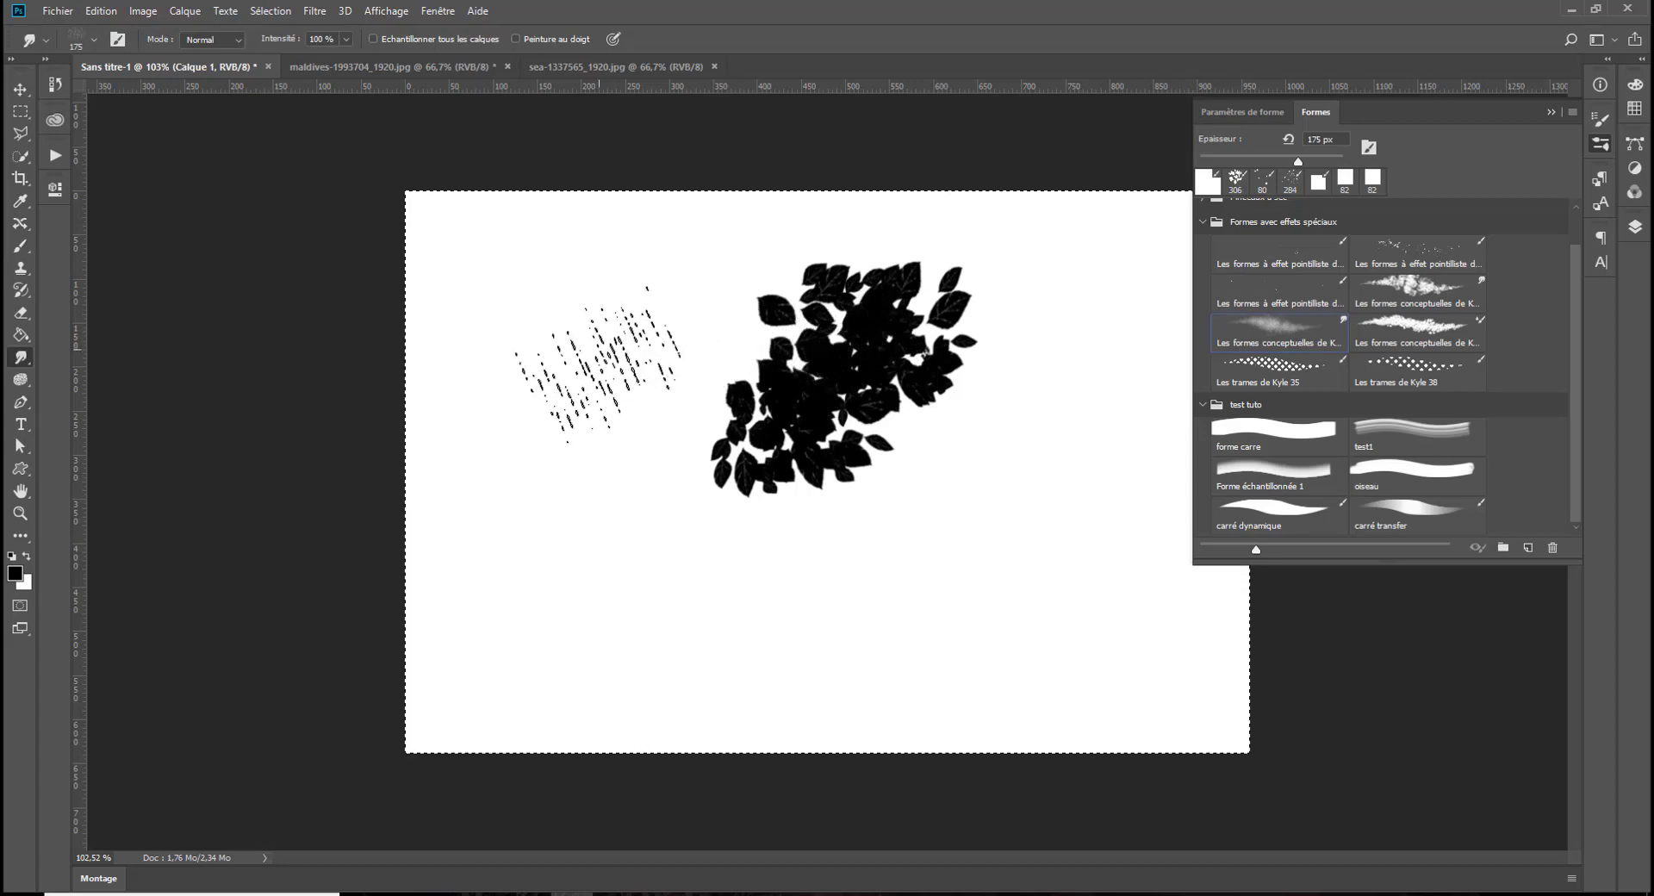
mouse_move(823, 366)
left_mouse_down()
mouse_move(717, 462)
mouse_move(582, 492)
mouse_move(566, 388)
mouse_move(586, 410)
mouse_move(741, 436)
mouse_move(929, 397)
mouse_move(975, 354)
mouse_move(827, 331)
mouse_move(854, 304)
mouse_move(769, 339)
mouse_move(893, 305)
mouse_move(932, 401)
mouse_move(777, 418)
mouse_move(911, 429)
mouse_move(791, 455)
mouse_move(870, 489)
mouse_move(802, 502)
mouse_move(692, 443)
mouse_move(741, 474)
mouse_move(1020, 379)
mouse_move(790, 429)
mouse_move(755, 365)
mouse_move(961, 356)
mouse_move(751, 350)
mouse_move(748, 380)
mouse_move(984, 394)
mouse_move(919, 410)
mouse_move(962, 472)
mouse_move(860, 365)
mouse_move(855, 399)
mouse_move(751, 525)
mouse_move(777, 569)
left_mouse_up()
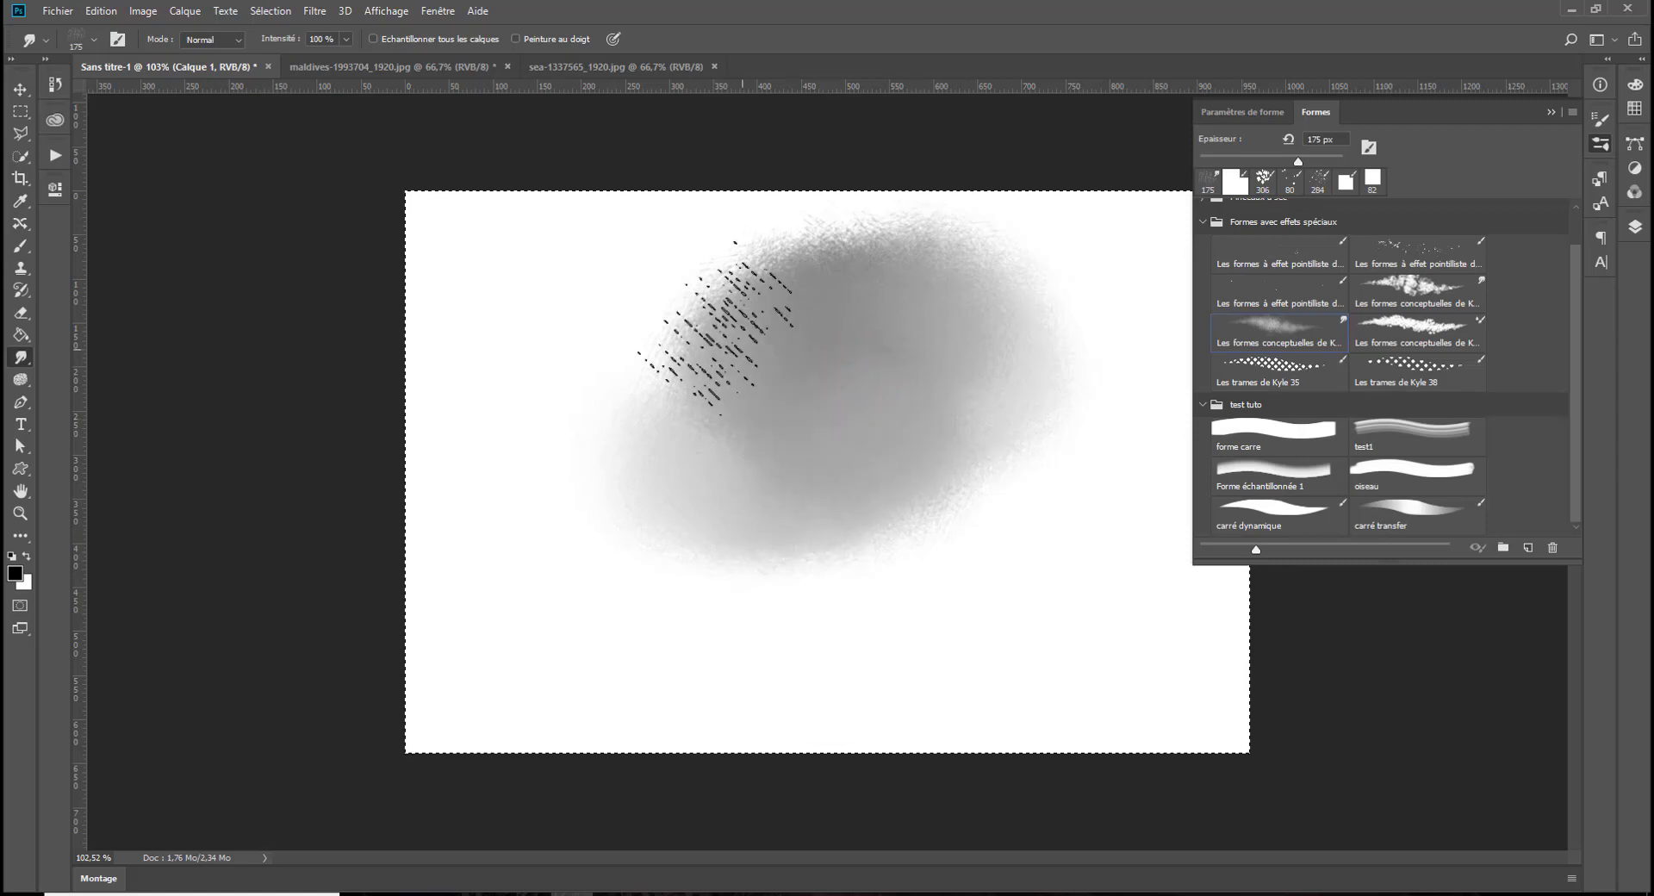
left_click(1599, 147)
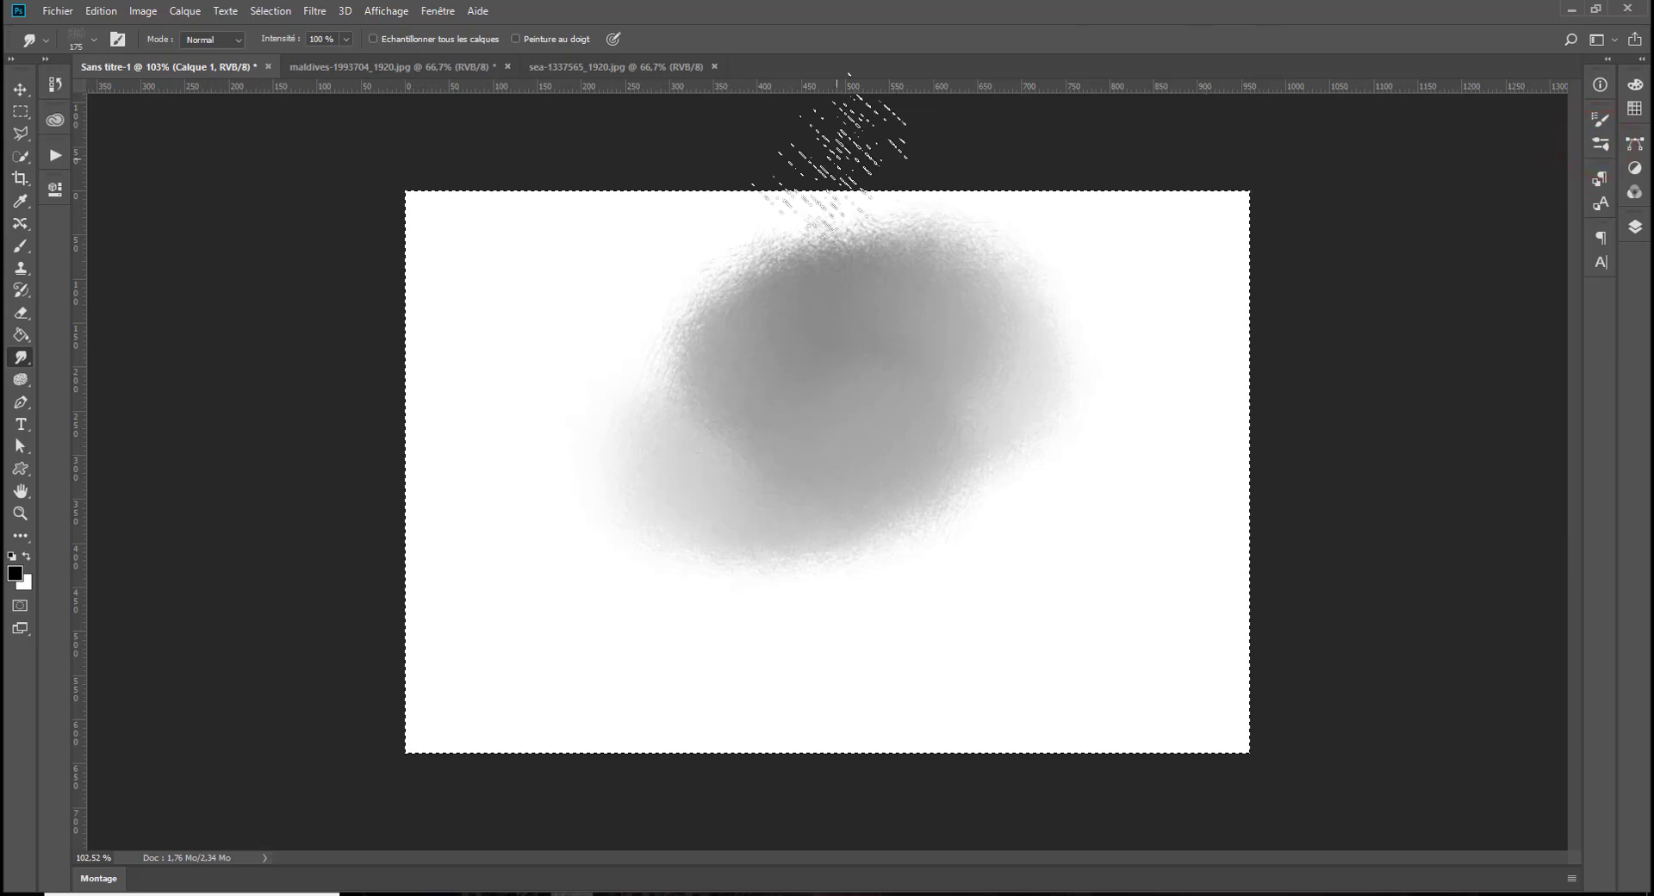
Smudge the grey blur in sweeping strokes over the entire canvas, blending grey and white areas into a textured, cloudy background
mouse_move(823, 409)
left_mouse_down()
mouse_move(930, 387)
mouse_move(745, 543)
mouse_move(812, 462)
mouse_move(959, 509)
mouse_move(1226, 287)
mouse_move(444, 542)
mouse_move(1107, 277)
mouse_move(1199, 775)
mouse_move(701, 276)
mouse_move(781, 284)
mouse_move(453, 417)
mouse_move(1030, 403)
mouse_move(1192, 468)
left_mouse_up()
mouse_move(685, 698)
left_mouse_down()
mouse_move(472, 663)
mouse_move(1180, 590)
mouse_move(959, 443)
mouse_move(710, 379)
mouse_move(1107, 572)
mouse_move(1107, 720)
mouse_move(310, 672)
mouse_move(973, 615)
mouse_move(591, 388)
mouse_move(1140, 325)
mouse_move(1244, 425)
mouse_move(758, 286)
mouse_move(886, 461)
mouse_move(1128, 585)
left_mouse_up()
left_click_drag(728, 473, 904, 594)
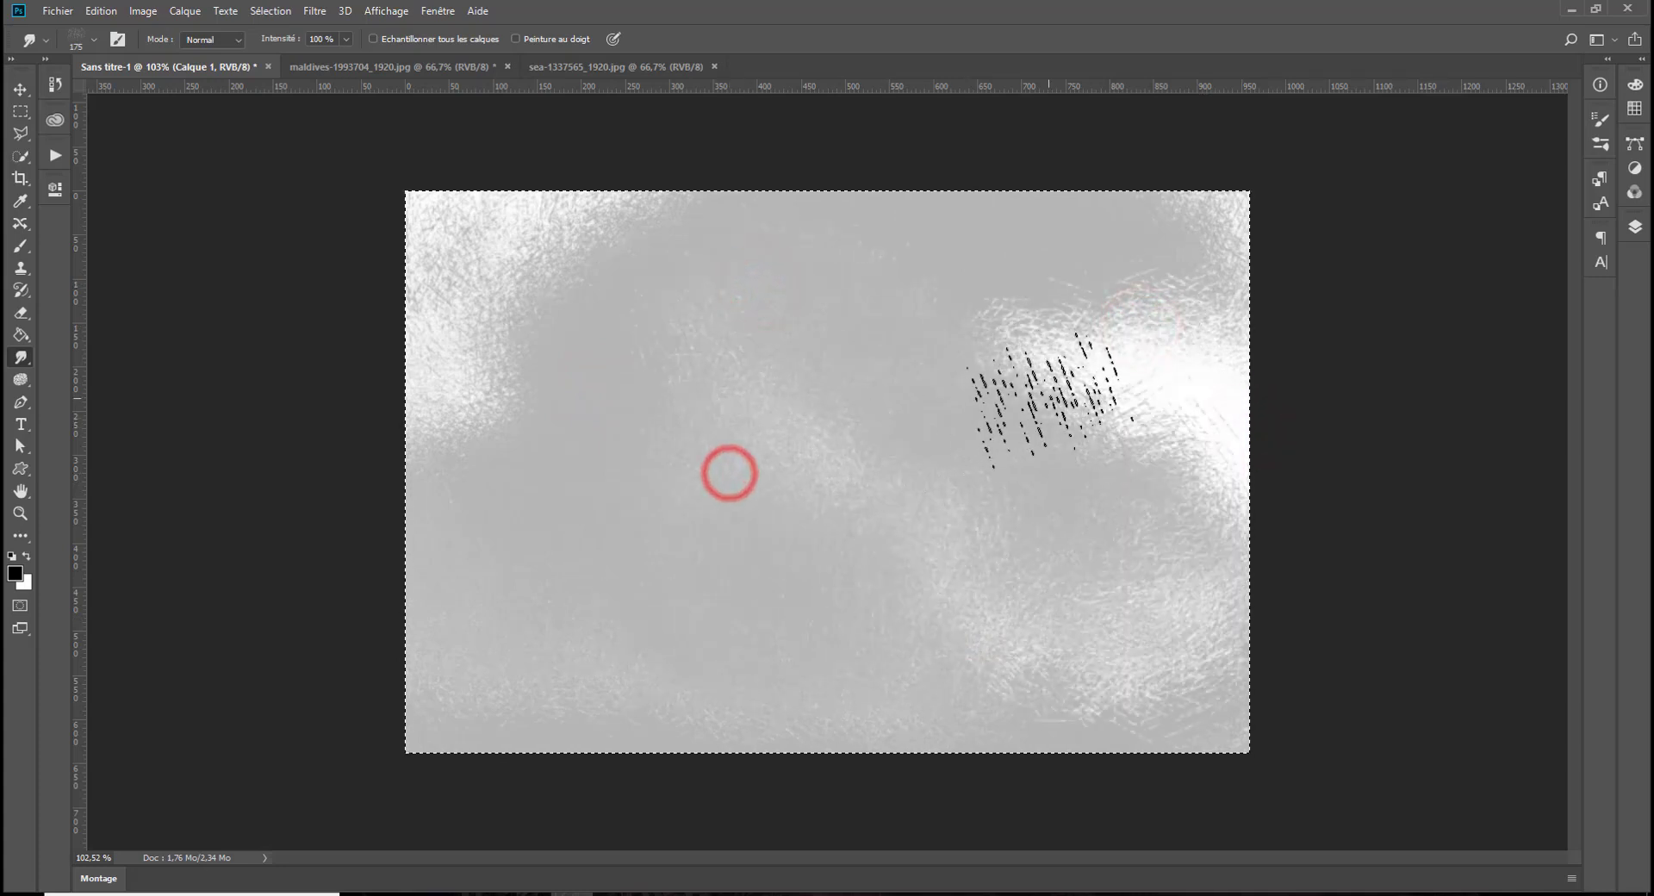
mouse_move(1122, 244)
left_mouse_down()
mouse_move(1130, 377)
mouse_move(692, 355)
left_mouse_up()
mouse_move(664, 245)
left_mouse_down()
mouse_move(483, 273)
mouse_move(598, 385)
left_mouse_up()
mouse_move(844, 419)
left_mouse_down()
mouse_move(814, 434)
mouse_move(627, 418)
mouse_move(523, 443)
mouse_move(439, 288)
left_mouse_up()
left_click_drag(437, 233, 658, 370)
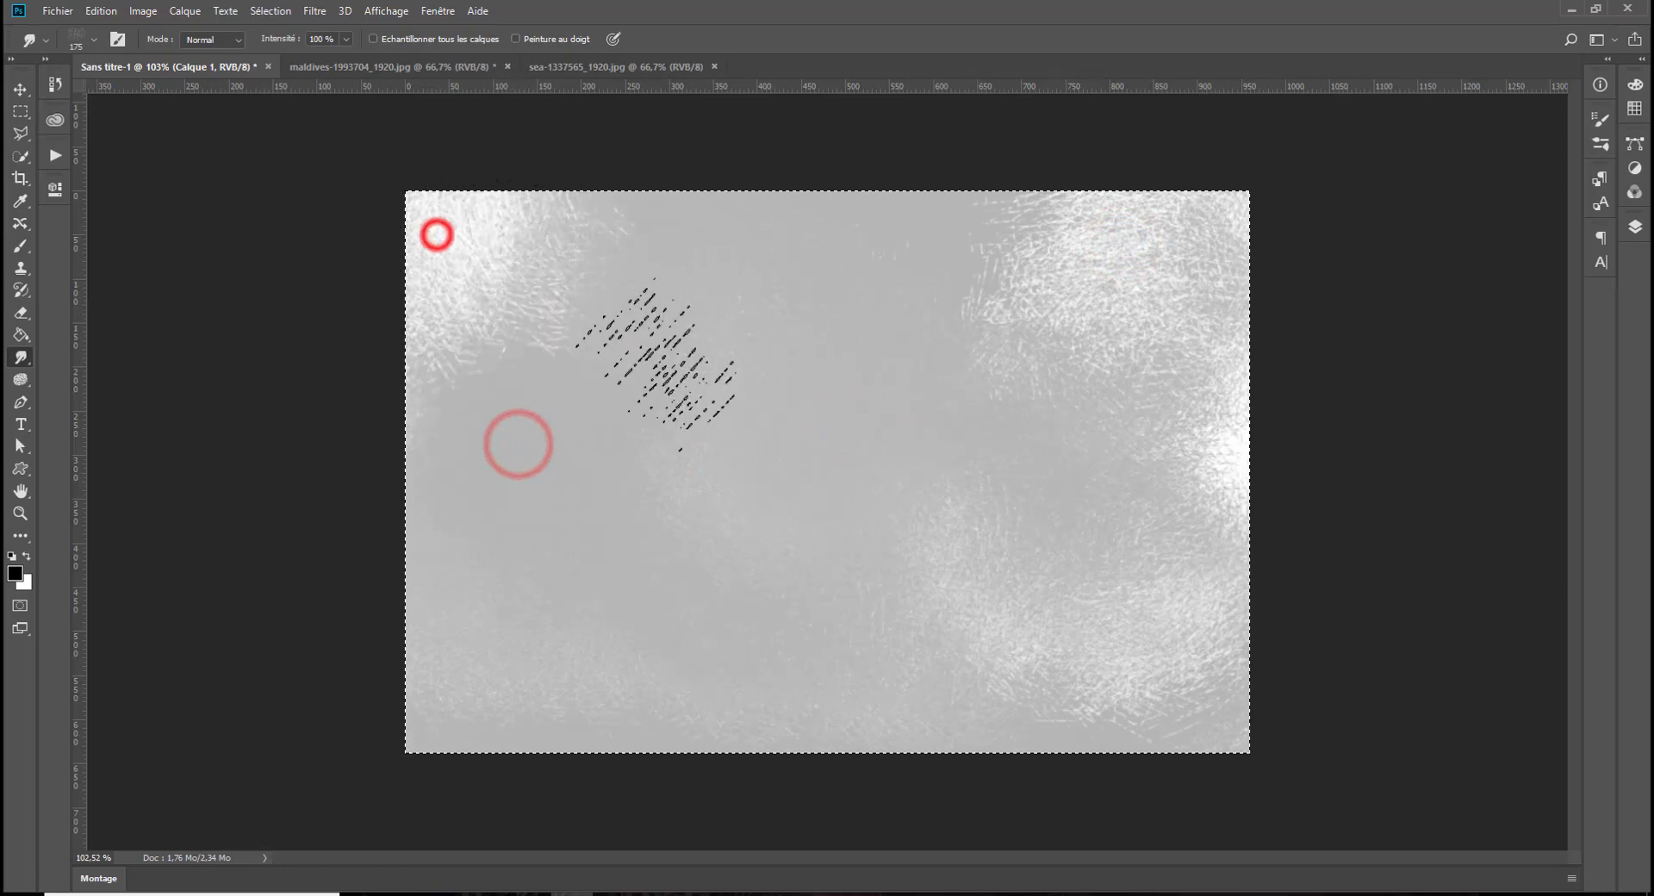
left_click_drag(711, 419, 1034, 344)
mouse_move(1111, 277)
left_mouse_down()
mouse_move(900, 381)
mouse_move(1046, 439)
left_mouse_up()
left_click_drag(1023, 420, 935, 521)
mouse_move(1107, 502)
left_mouse_down()
mouse_move(930, 531)
mouse_move(904, 422)
mouse_move(640, 597)
mouse_move(672, 594)
left_mouse_up()
mouse_move(1003, 554)
left_mouse_down()
mouse_move(848, 573)
mouse_move(840, 598)
left_mouse_up()
left_click_drag(1011, 436, 840, 469)
left_click_drag(1143, 333, 870, 413)
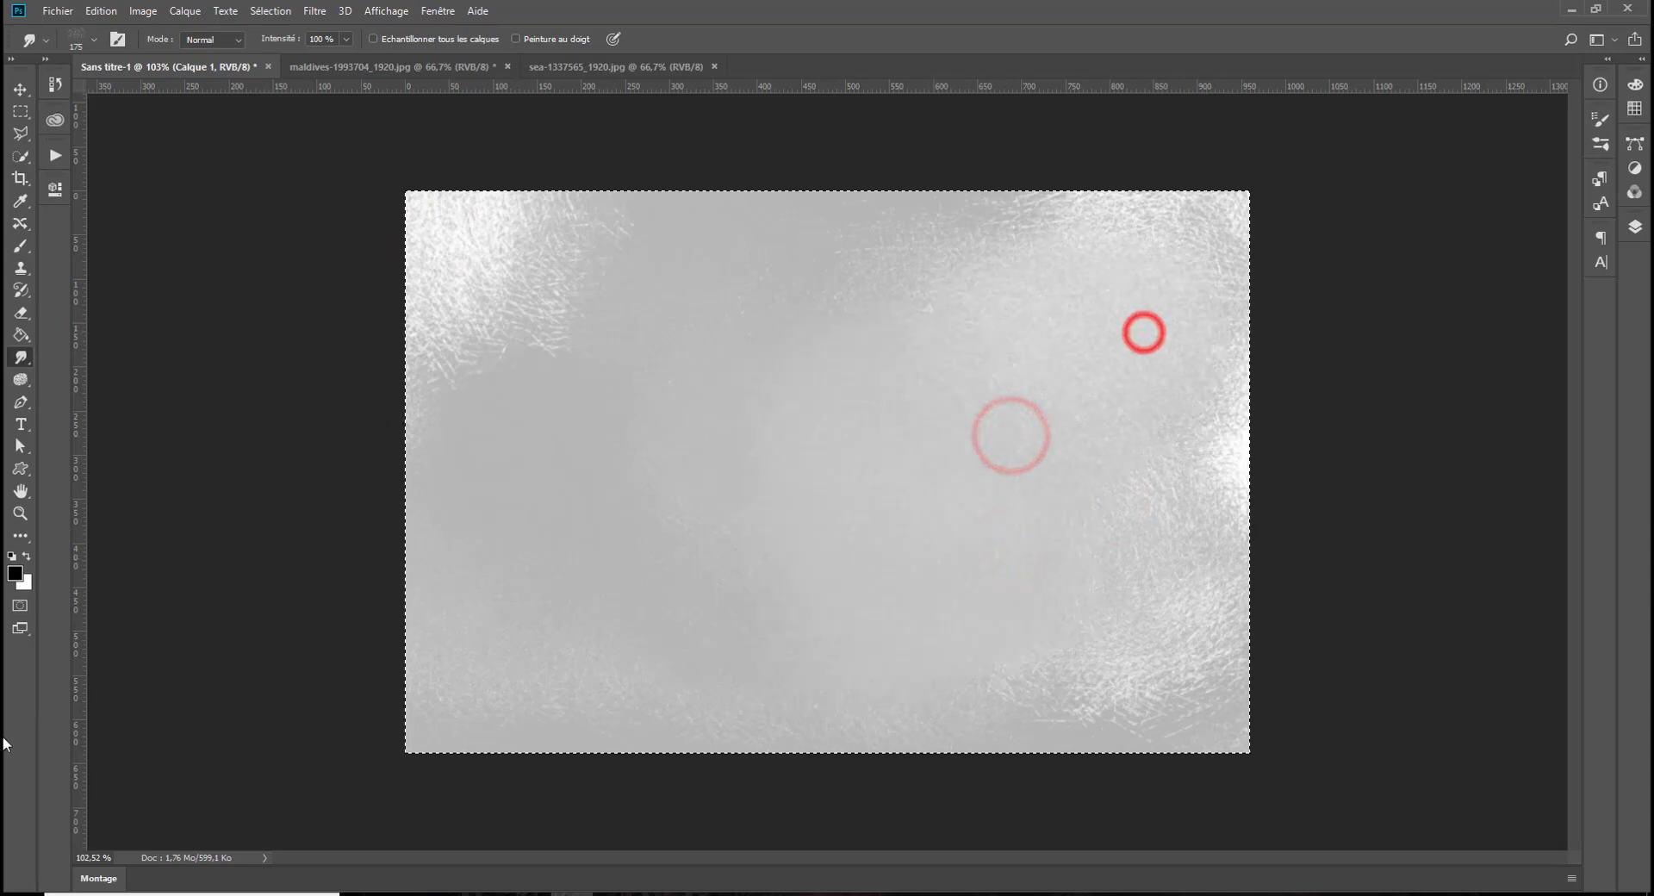
left_click_drag(523, 279, 696, 330)
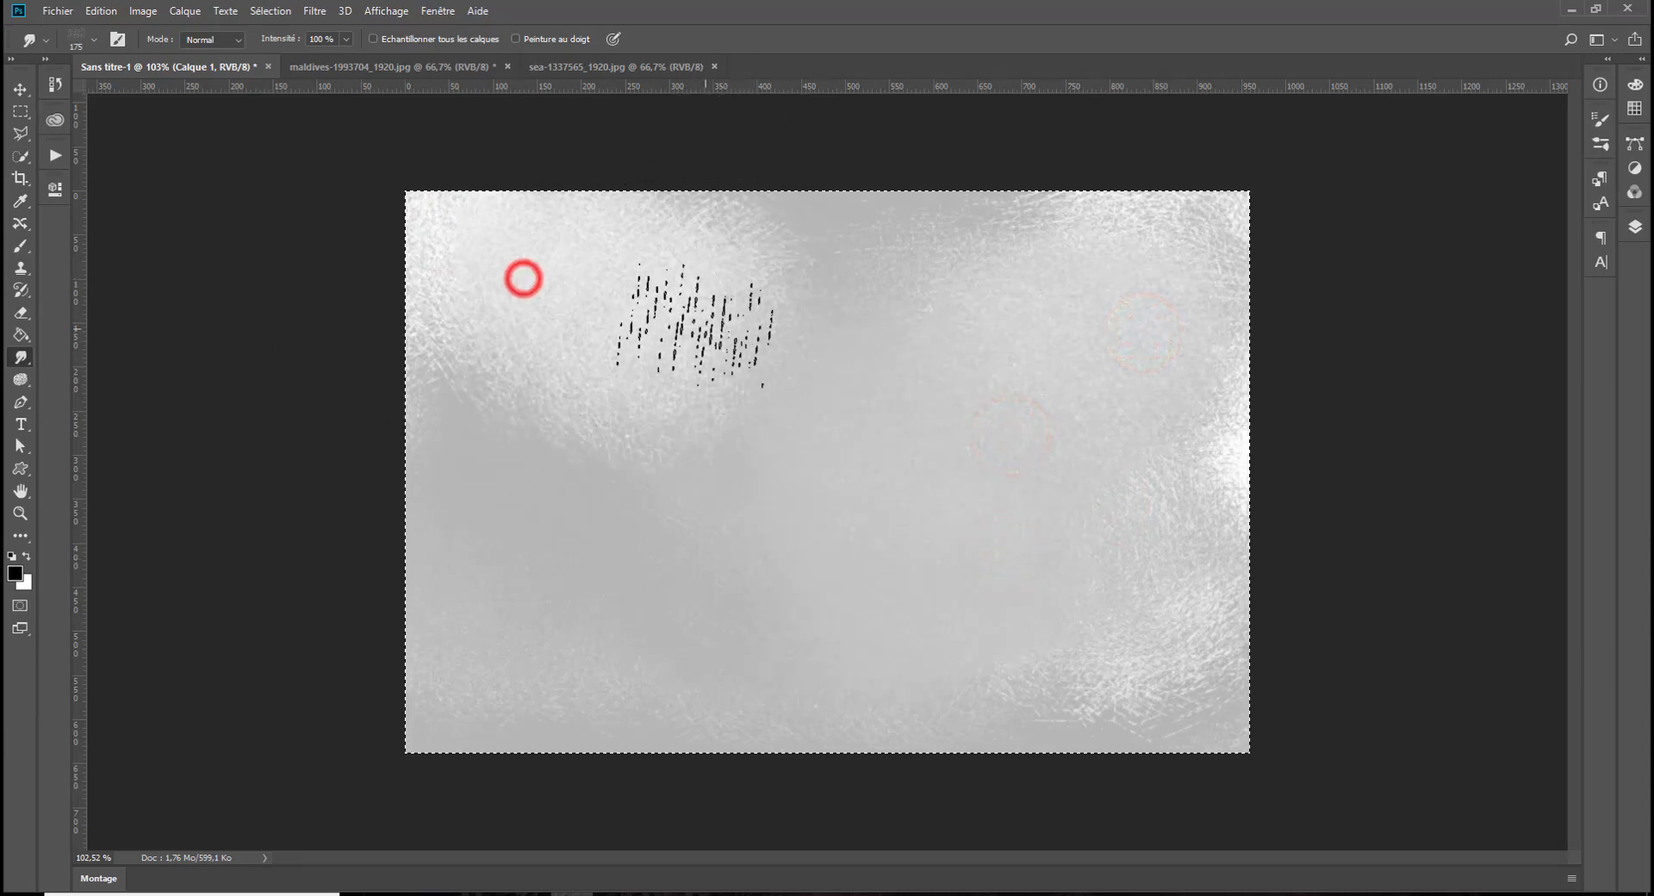
mouse_move(598, 444)
left_mouse_down()
mouse_move(541, 393)
mouse_move(543, 508)
left_mouse_up()
left_click_drag(749, 288, 997, 240)
left_click_drag(839, 333, 779, 556)
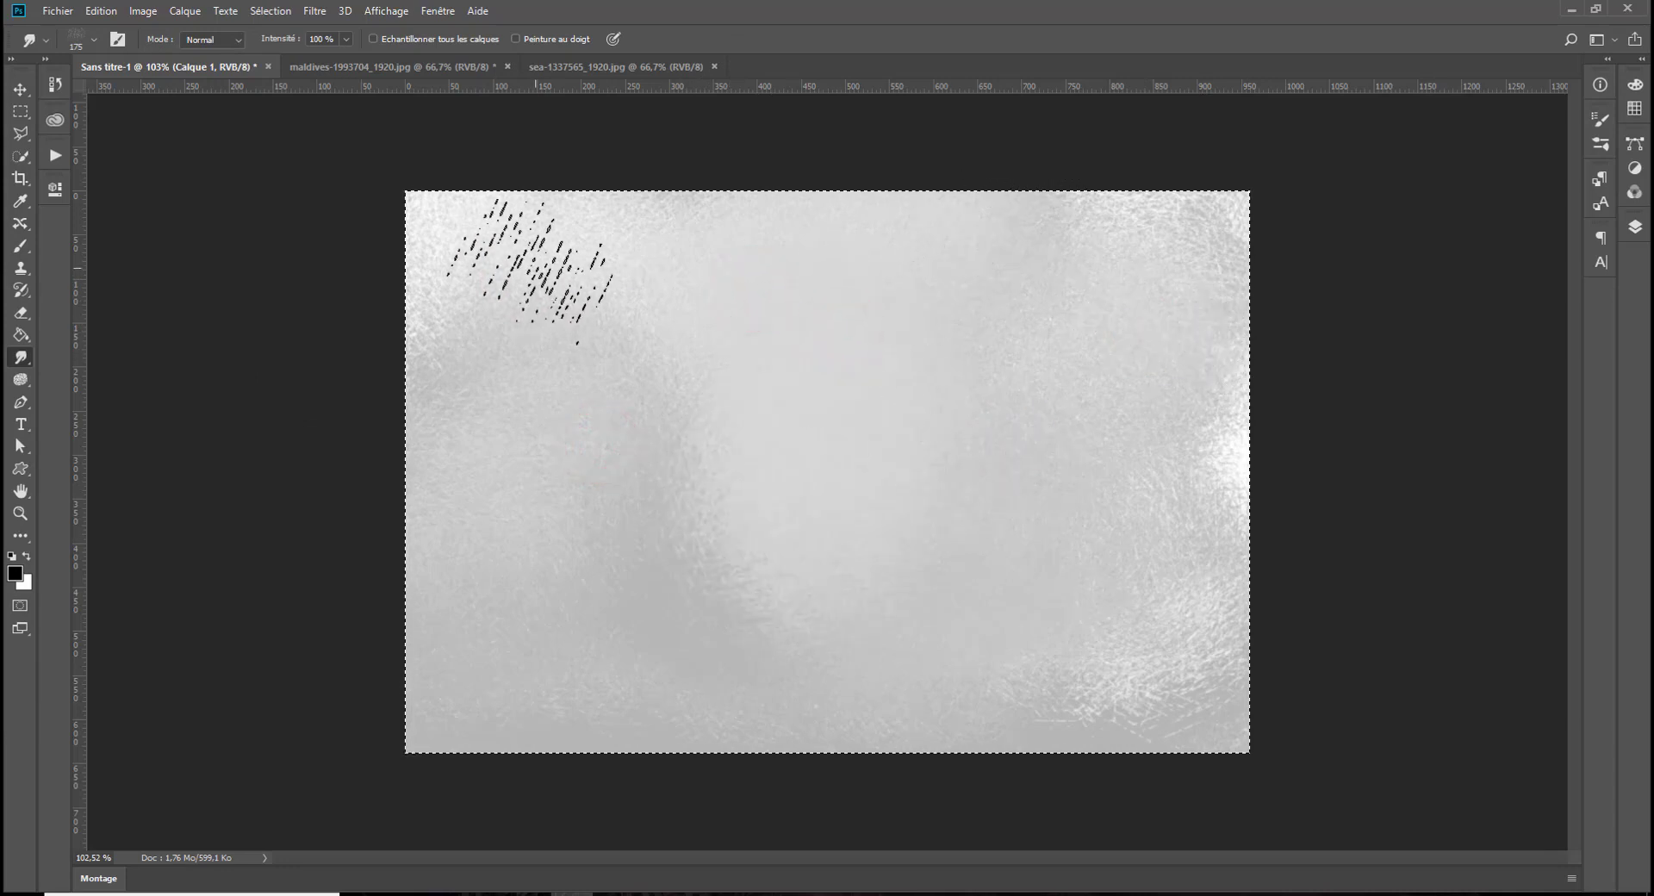